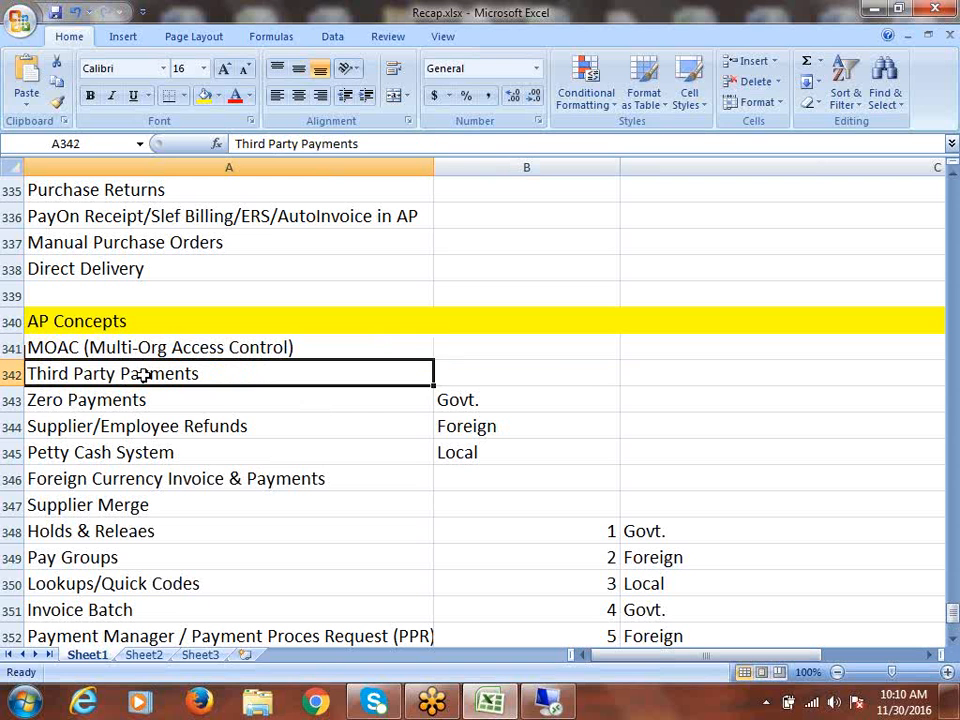
- Go down the AP topic list from Third Party Payments to Lookups/Quick Codes
click(80, 402)
click(114, 427)
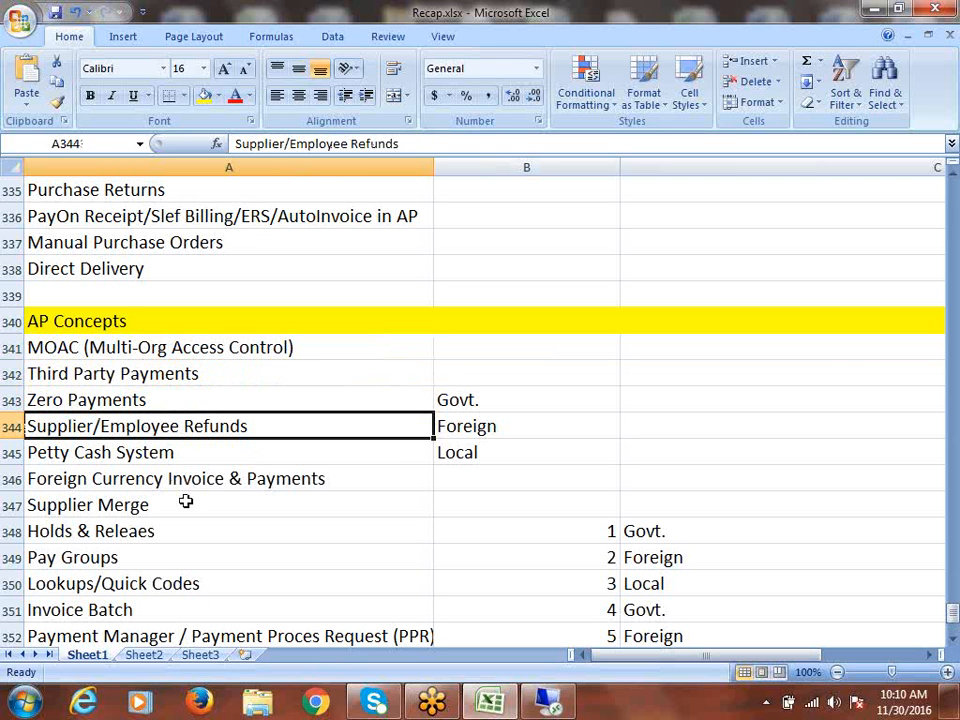
click(107, 456)
scroll(154, 510, down, 1)
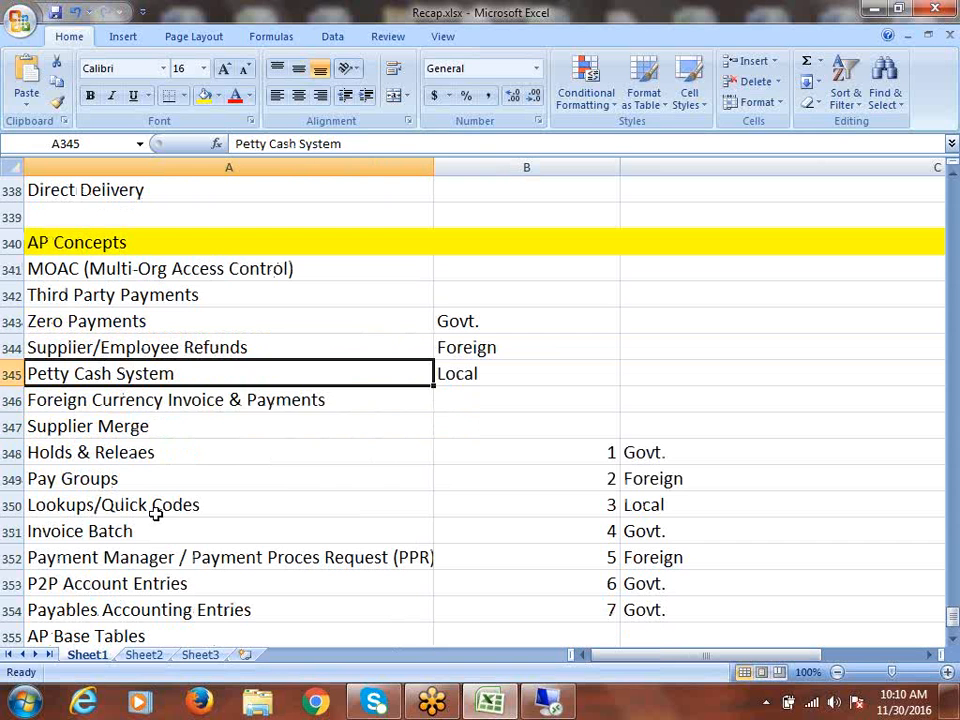
click(165, 400)
click(146, 430)
click(97, 465)
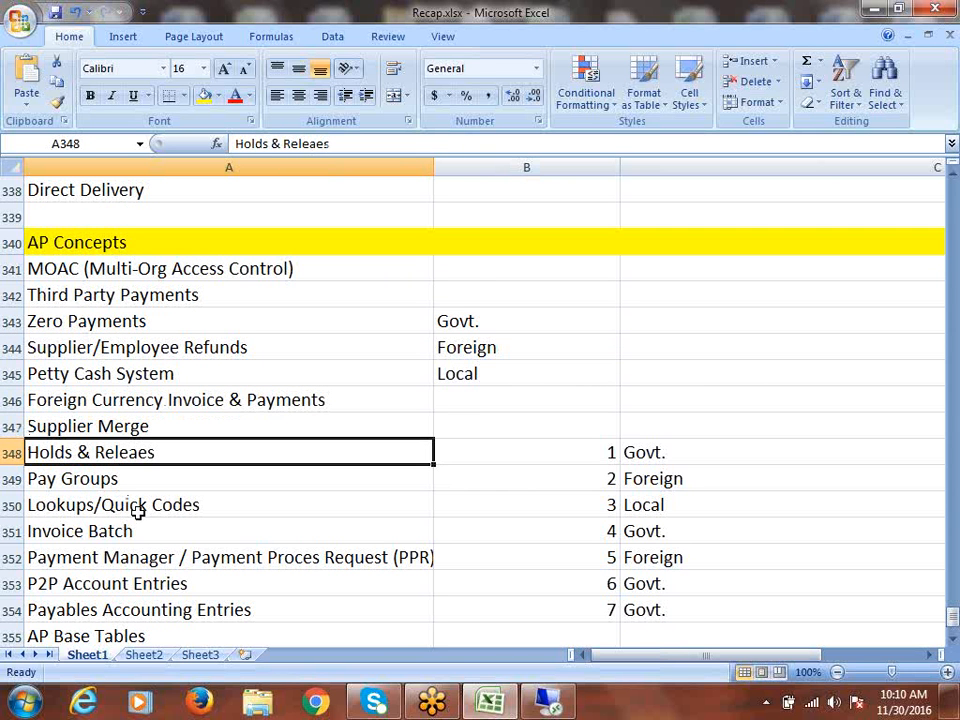
click(62, 485)
scroll(230, 498, down, 1)
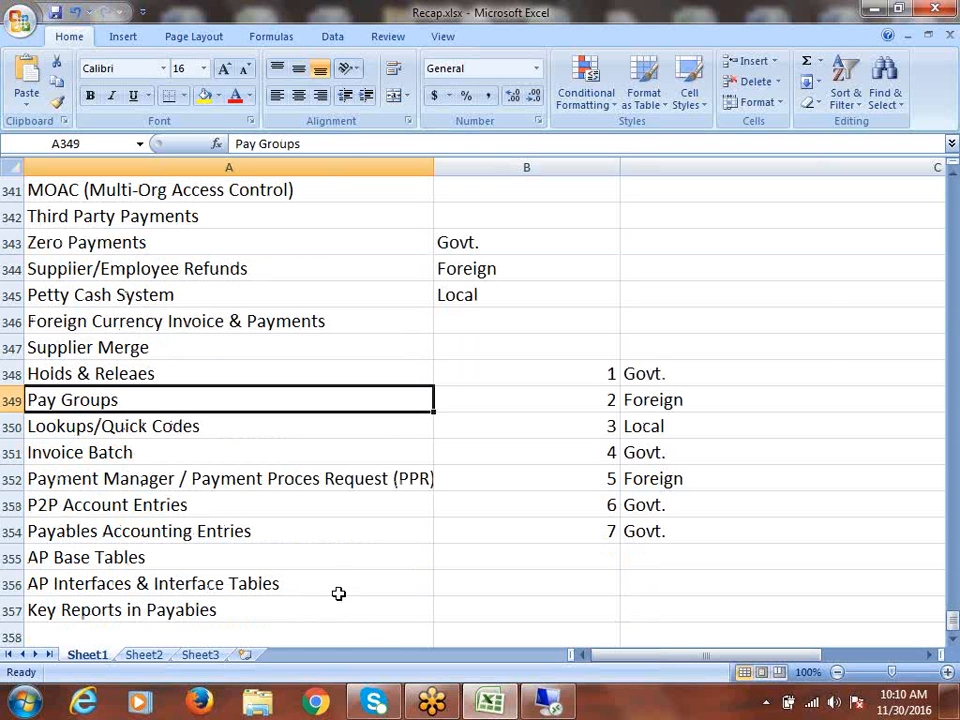
click(178, 436)
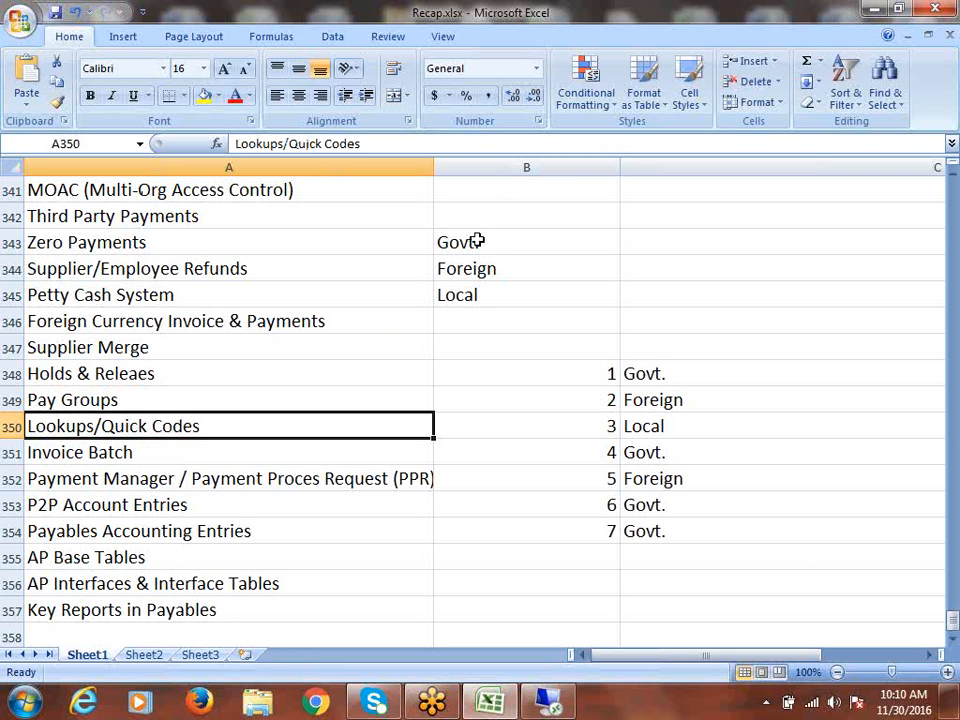
- Clear the Govt./Foreign/Local labels and numbers from B343:C355 beside the topics
drag(465, 242, 698, 541)
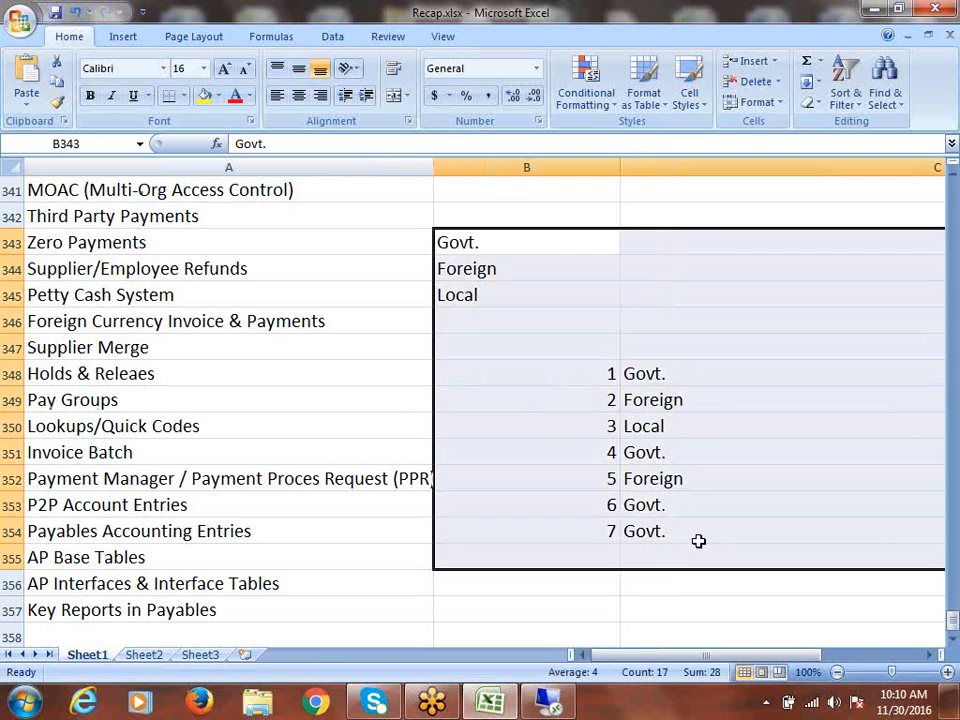
key(Delete)
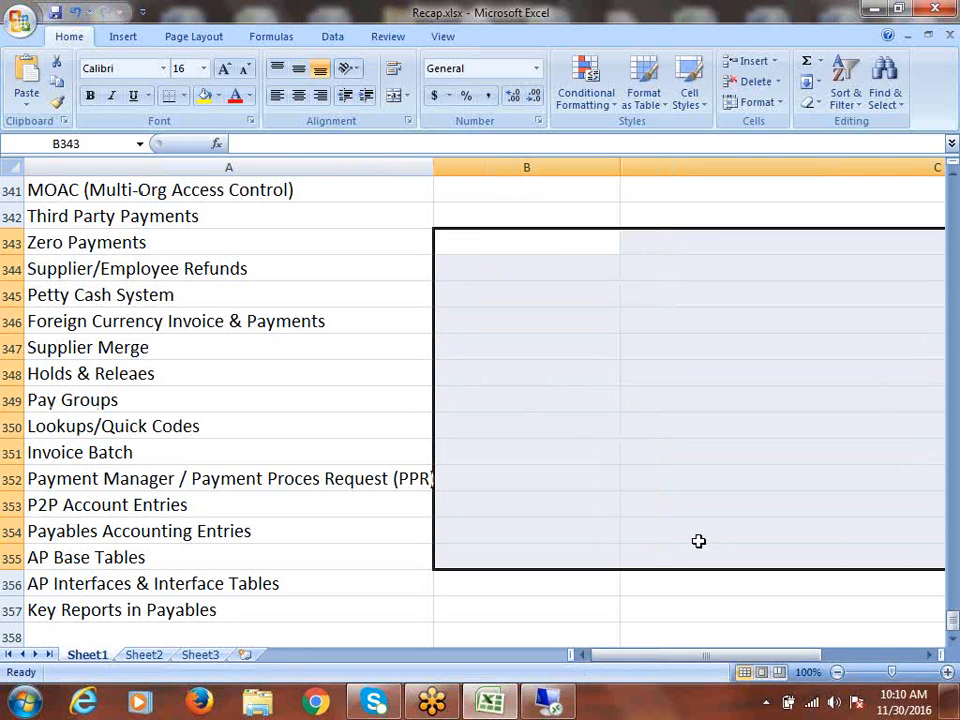
click(124, 393)
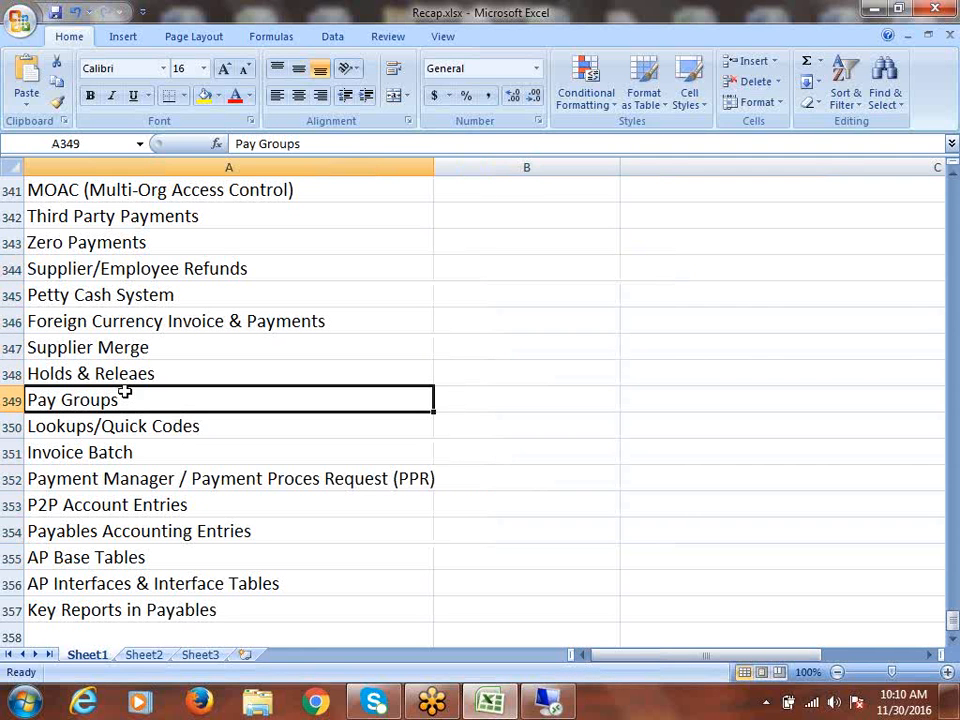
click(103, 426)
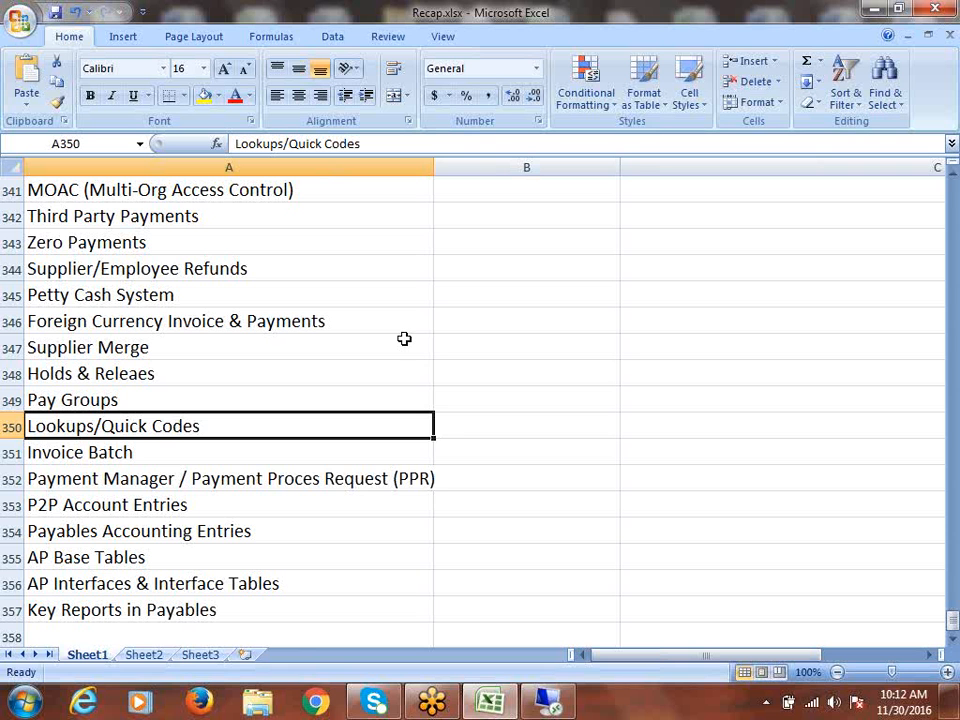
click(211, 457)
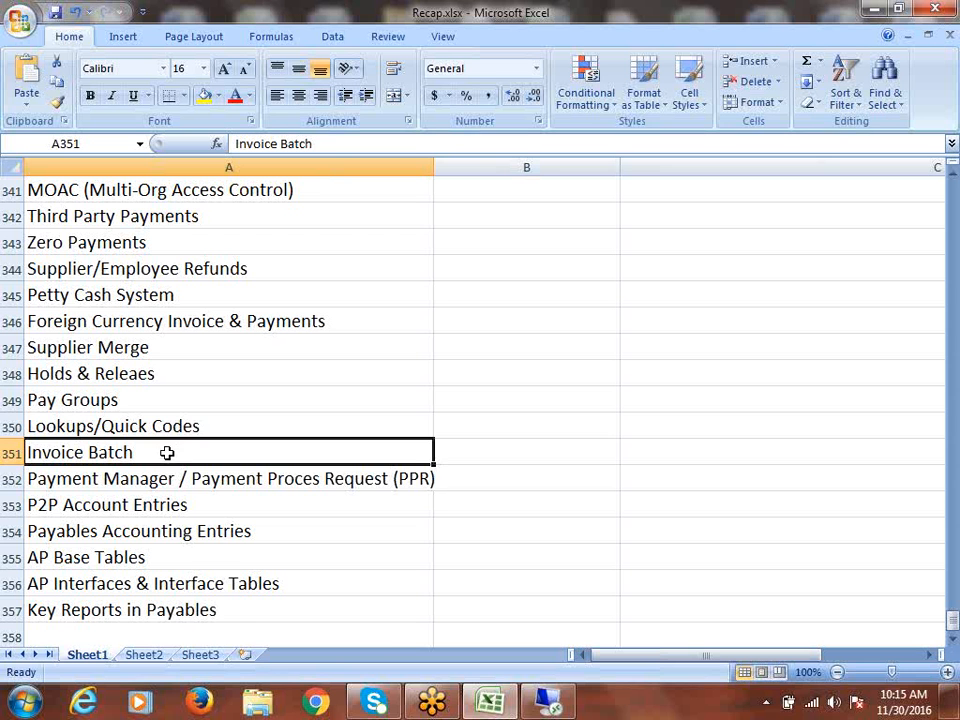
click(221, 480)
- Edit A352 and select the 'Payment Proces Request (PPR)' part of the Payment Manager entry
scroll(474, 463, down, 1)
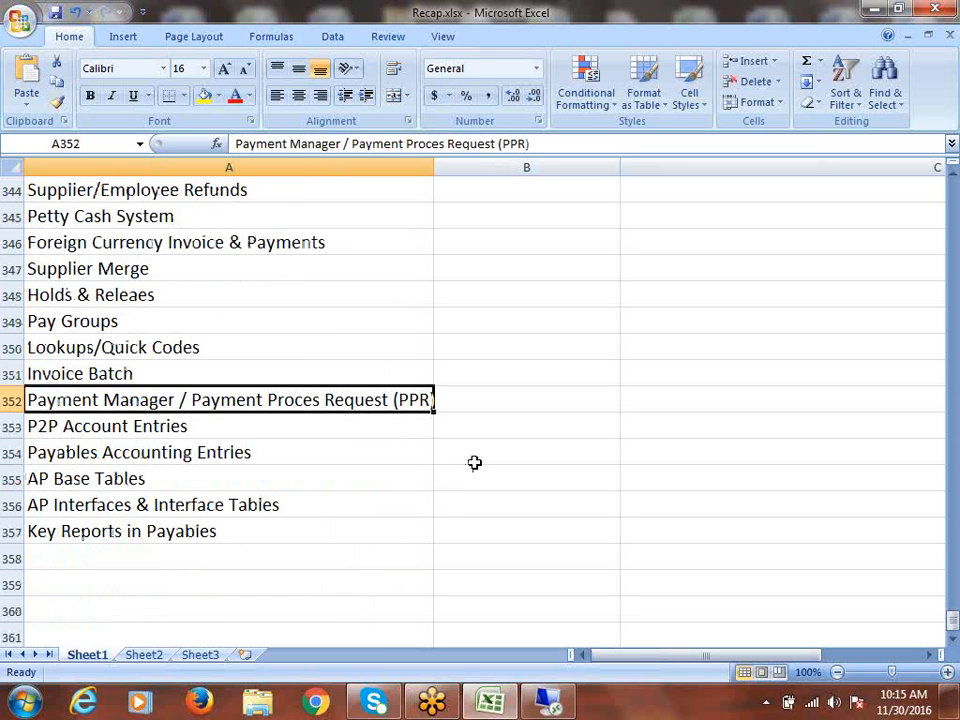
scroll(476, 462, down, 1)
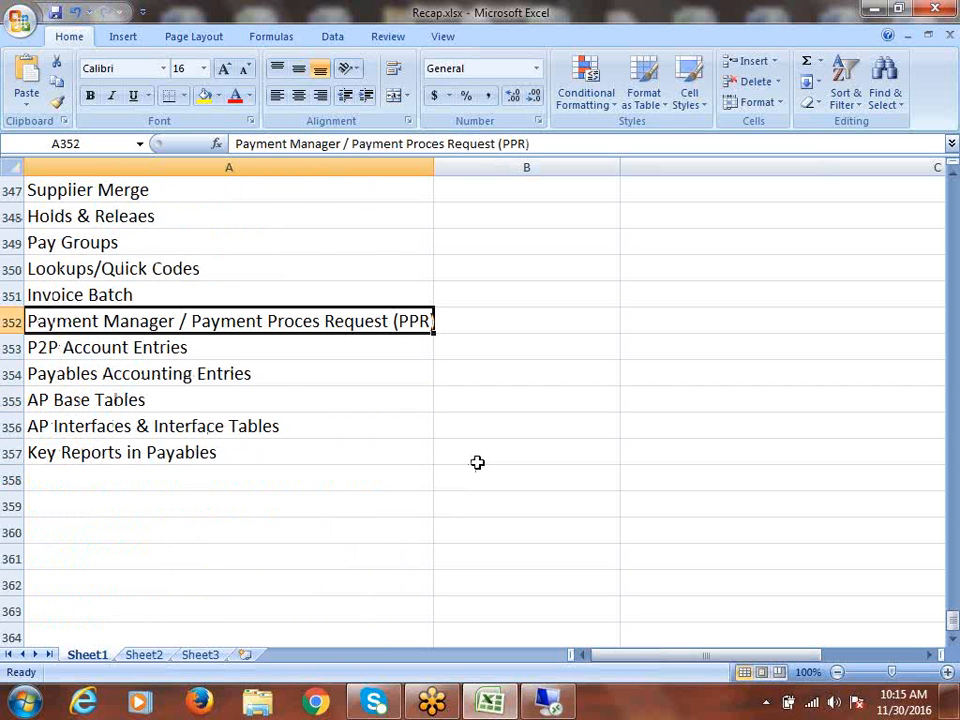
double_click(190, 323)
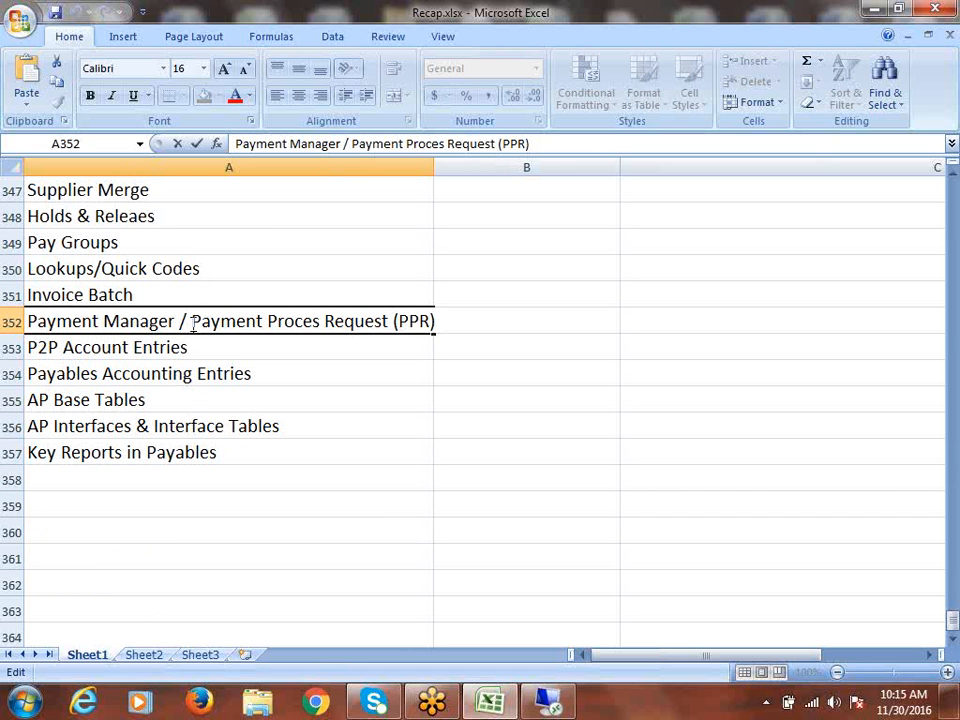
drag(191, 323, 435, 328)
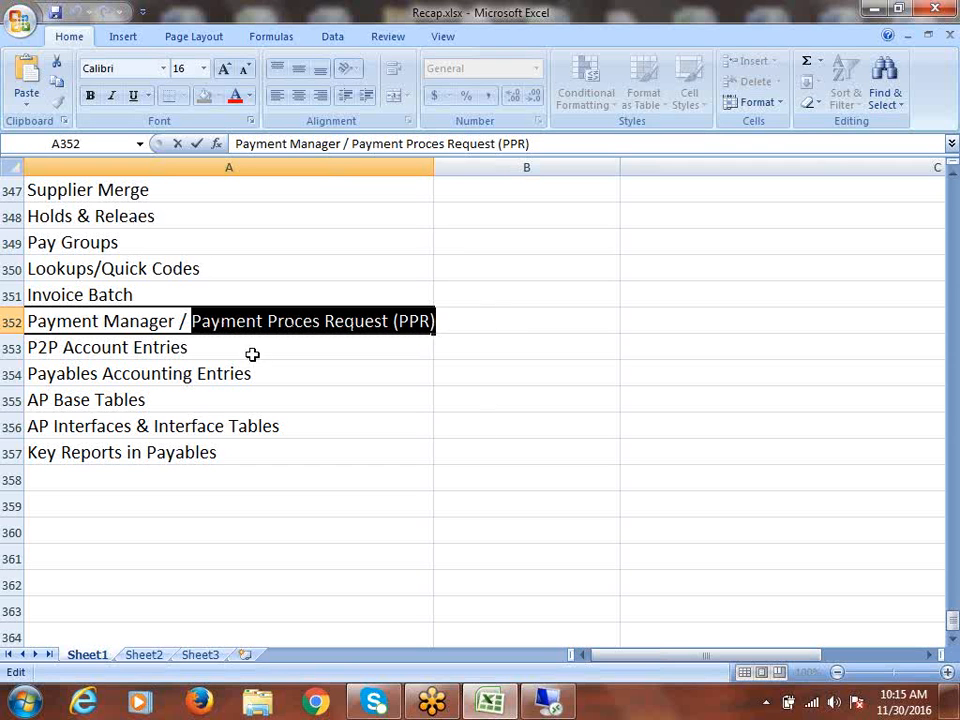
click(192, 321)
drag(192, 321, 435, 321)
click(190, 321)
drag(190, 321, 459, 336)
click(477, 318)
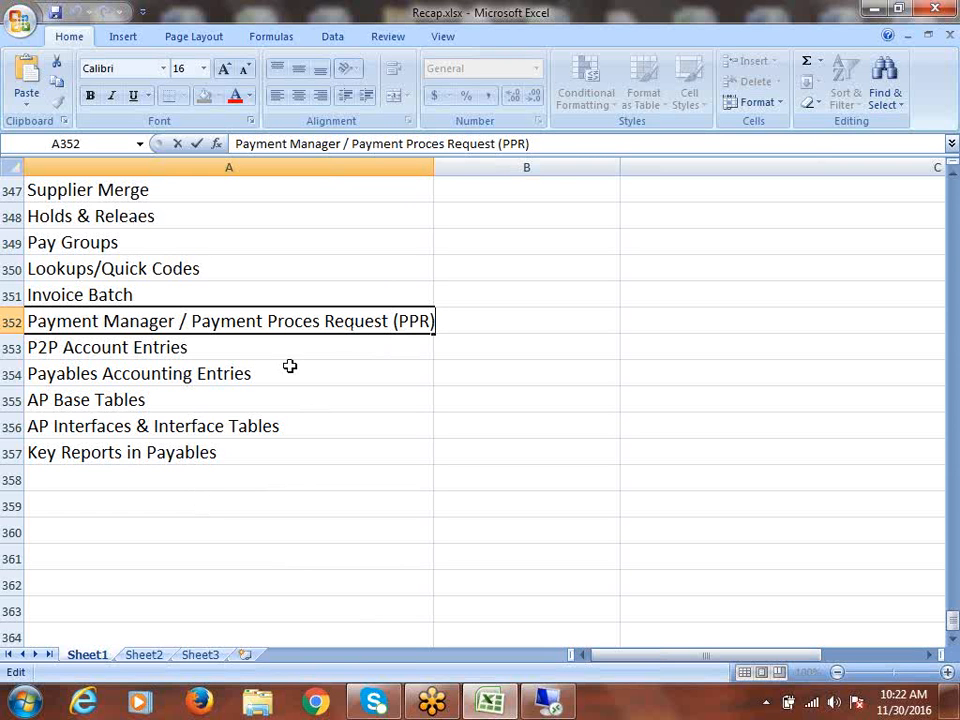
- Enter the labels Select, Build, Format and Confirm in B352 through B355
click(523, 336)
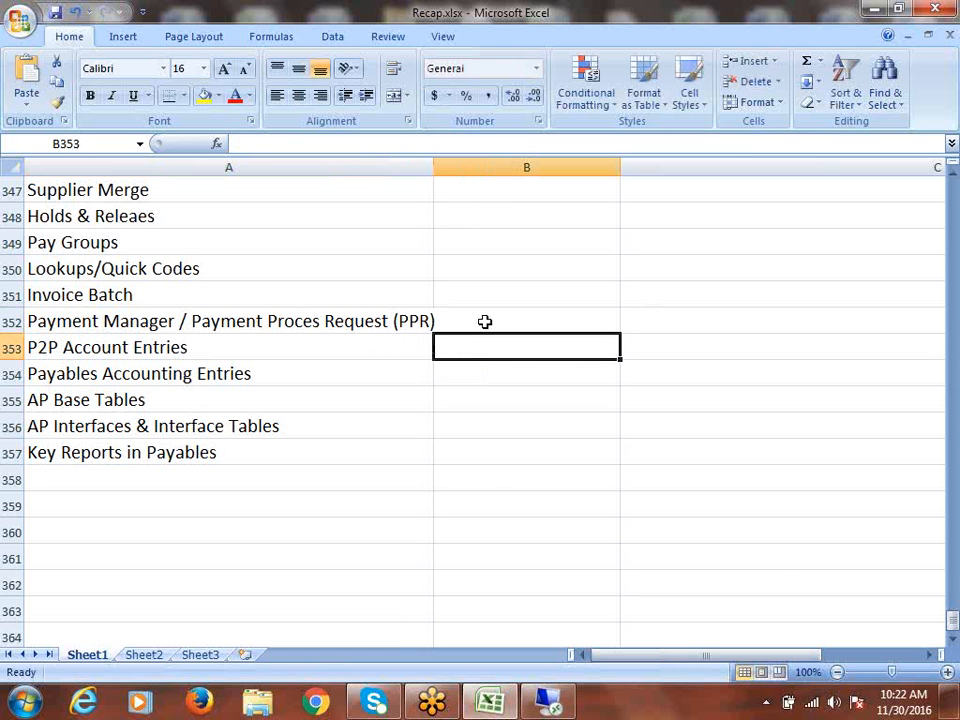
click(485, 321)
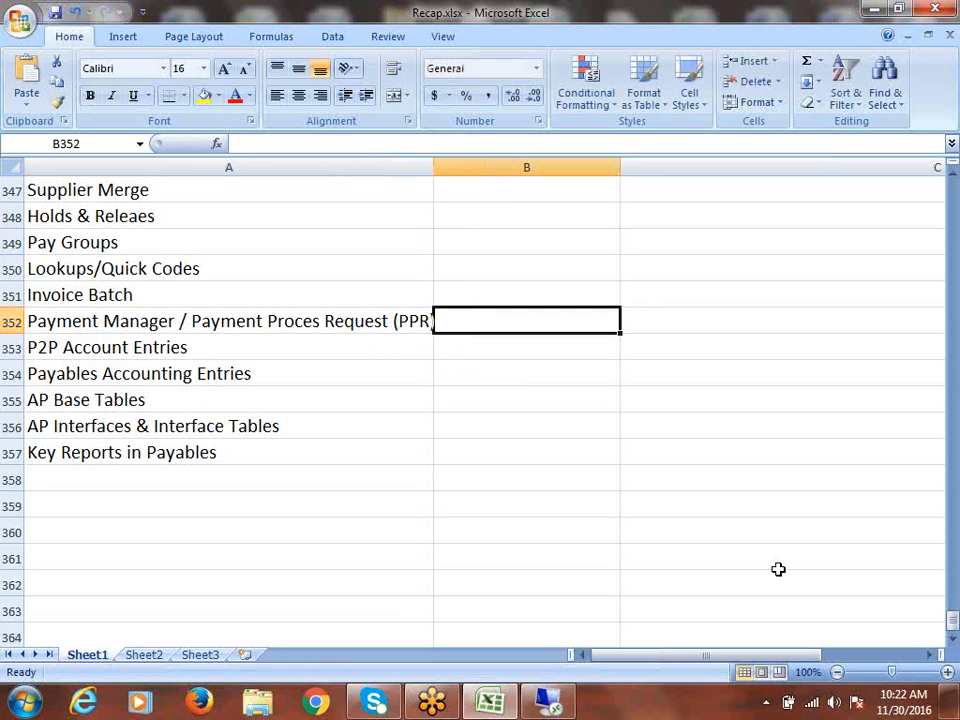
text(s)
key(BackSpace)
text(S)
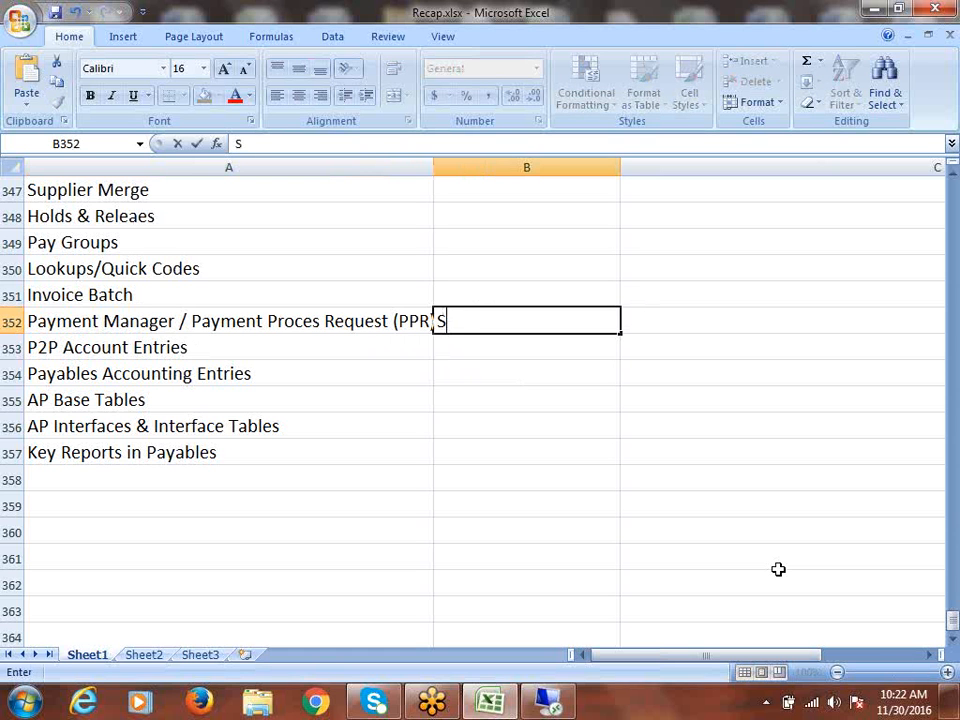
text(elect)
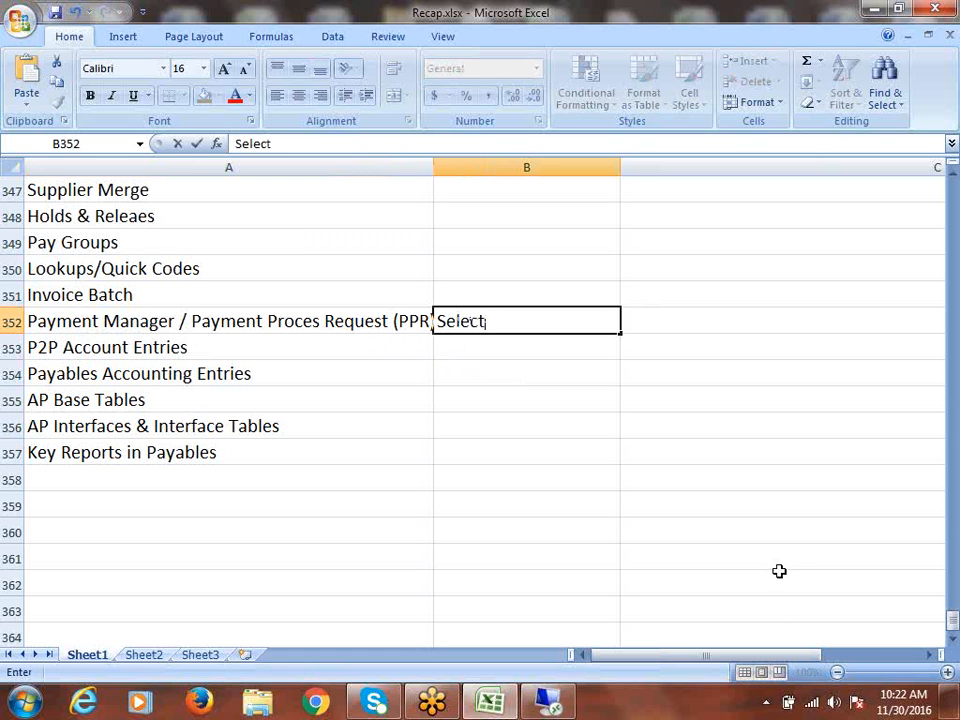
click(489, 349)
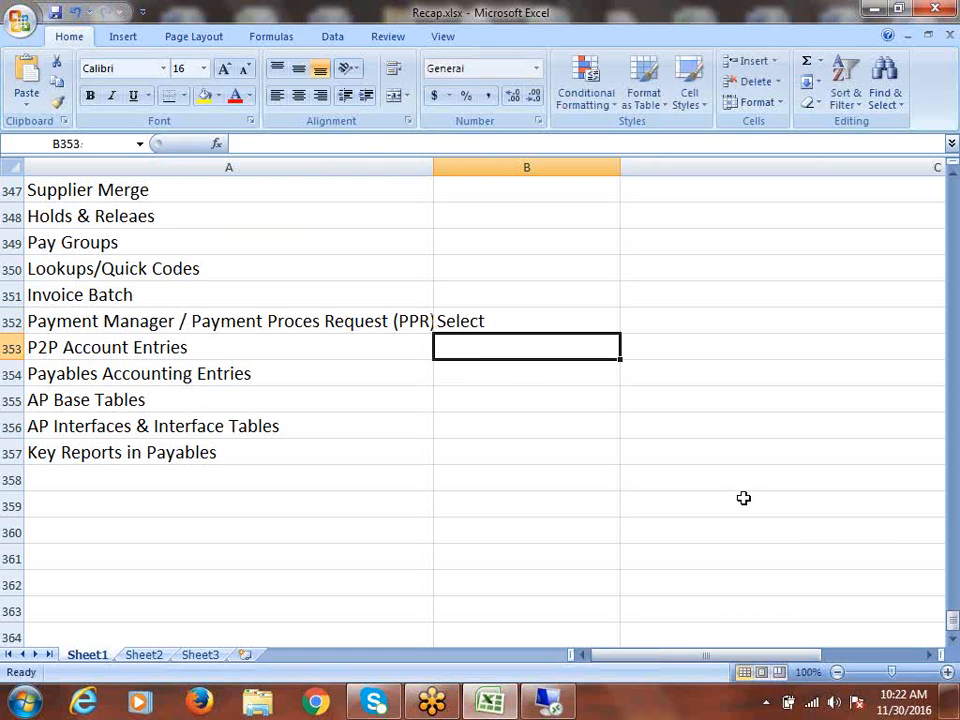
text(Build)
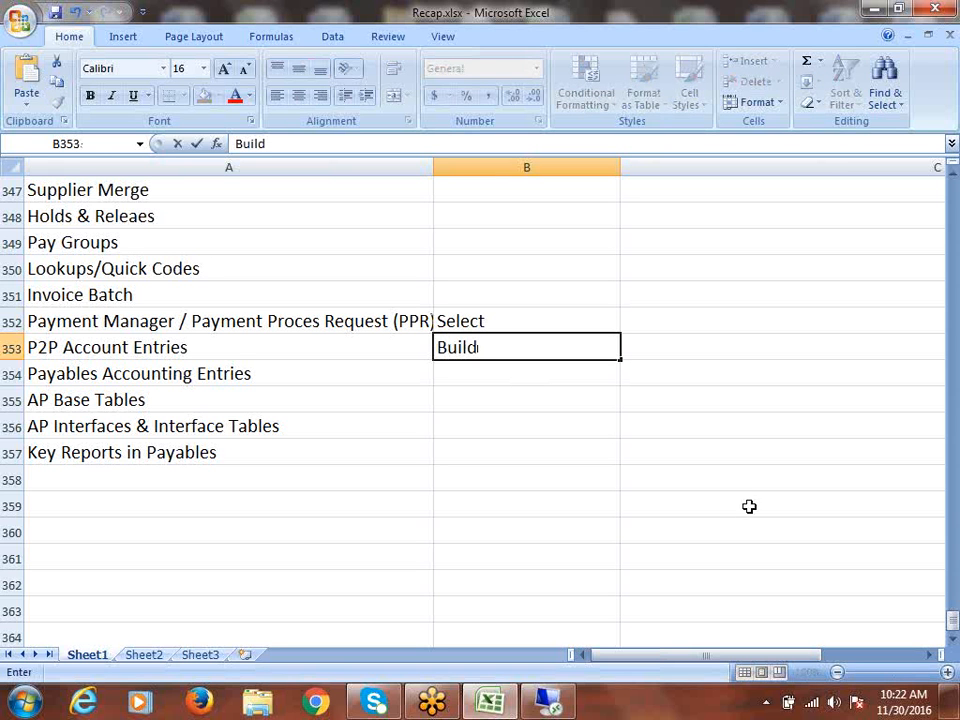
click(476, 375)
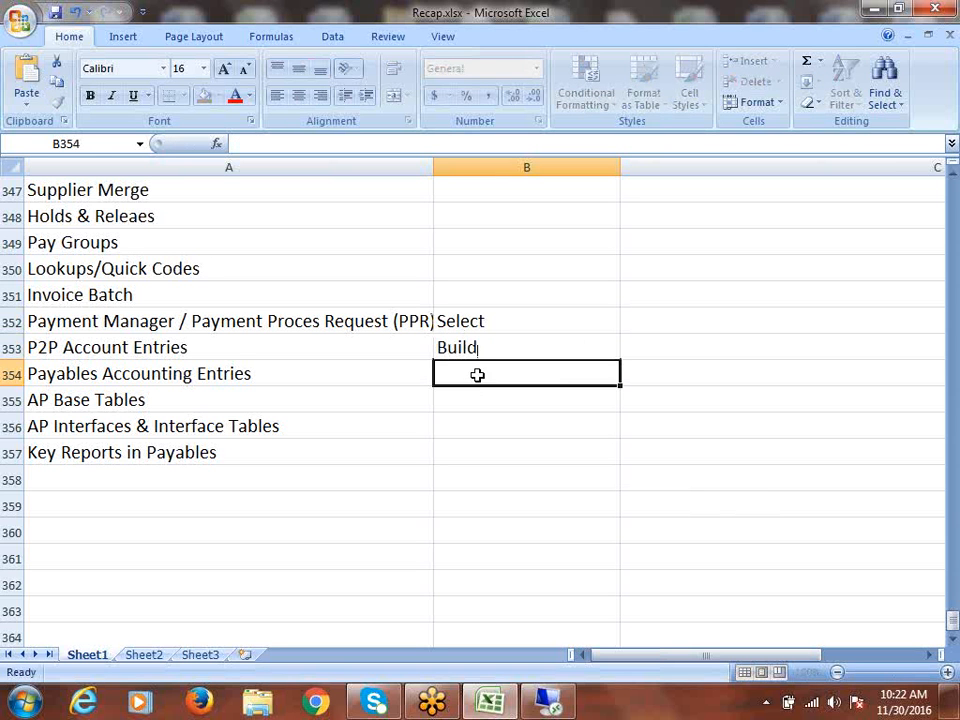
text(Format)
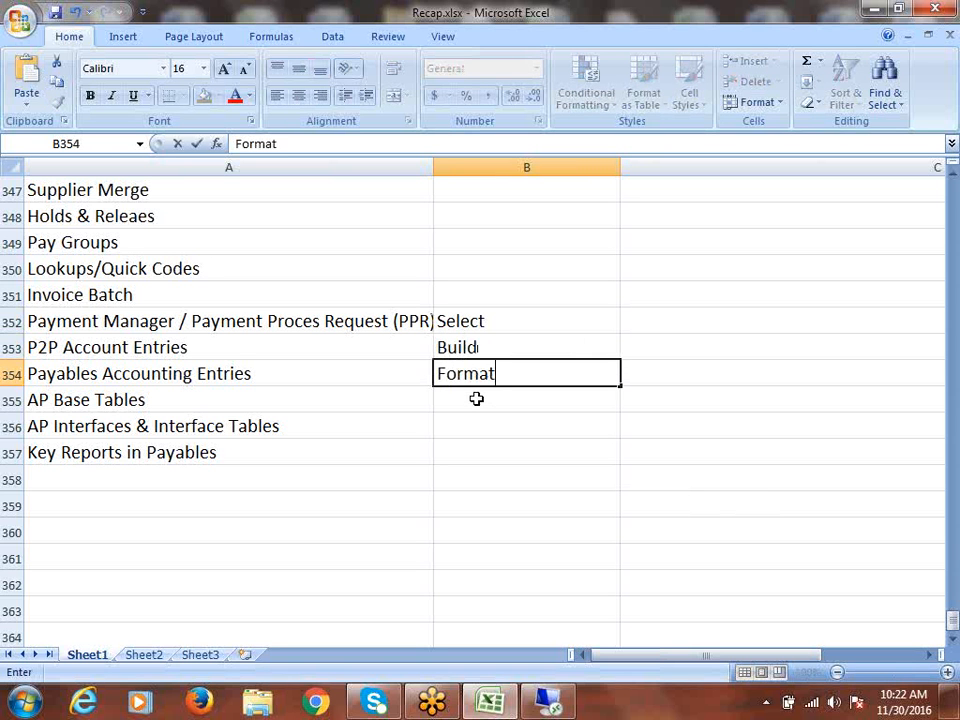
click(477, 399)
text(Confirm)
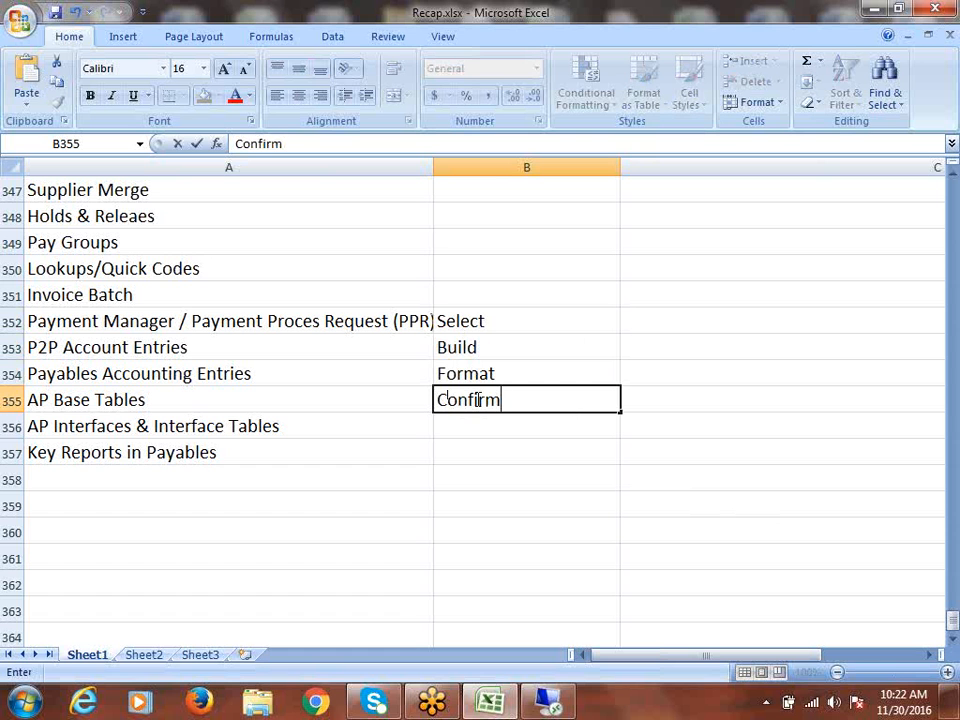
click(506, 321)
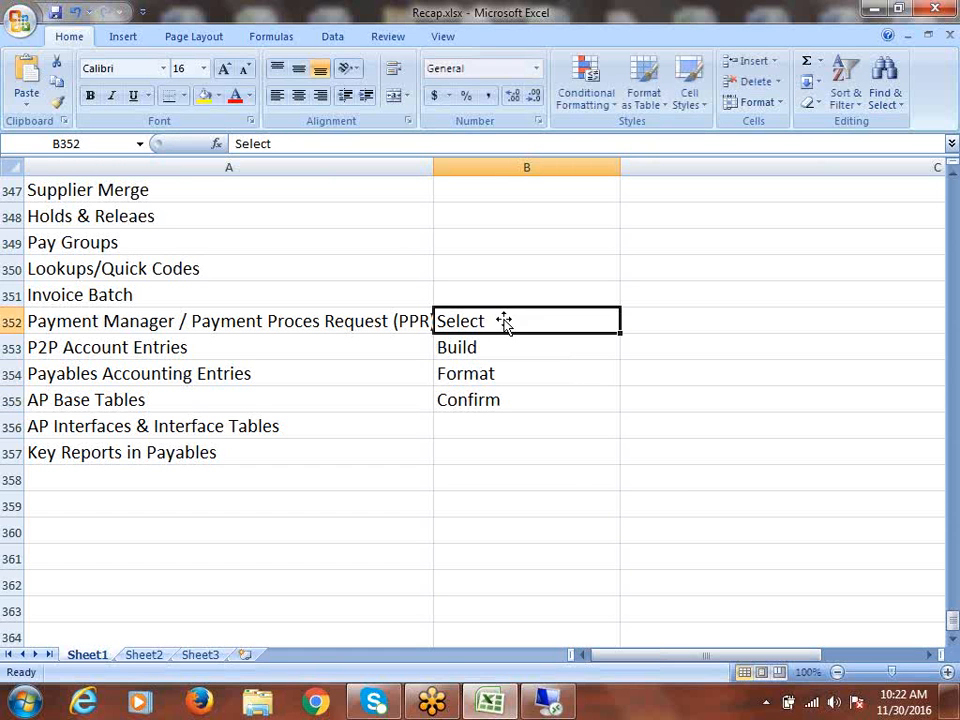
- Review the four new labels and select the range B352:B355
click(499, 349)
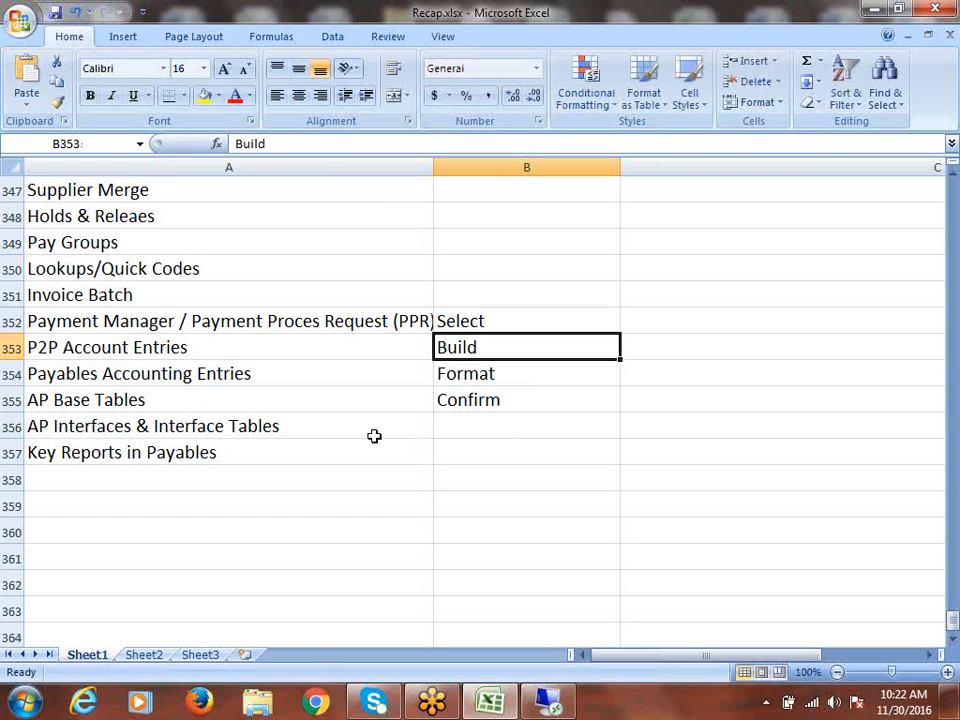
click(480, 321)
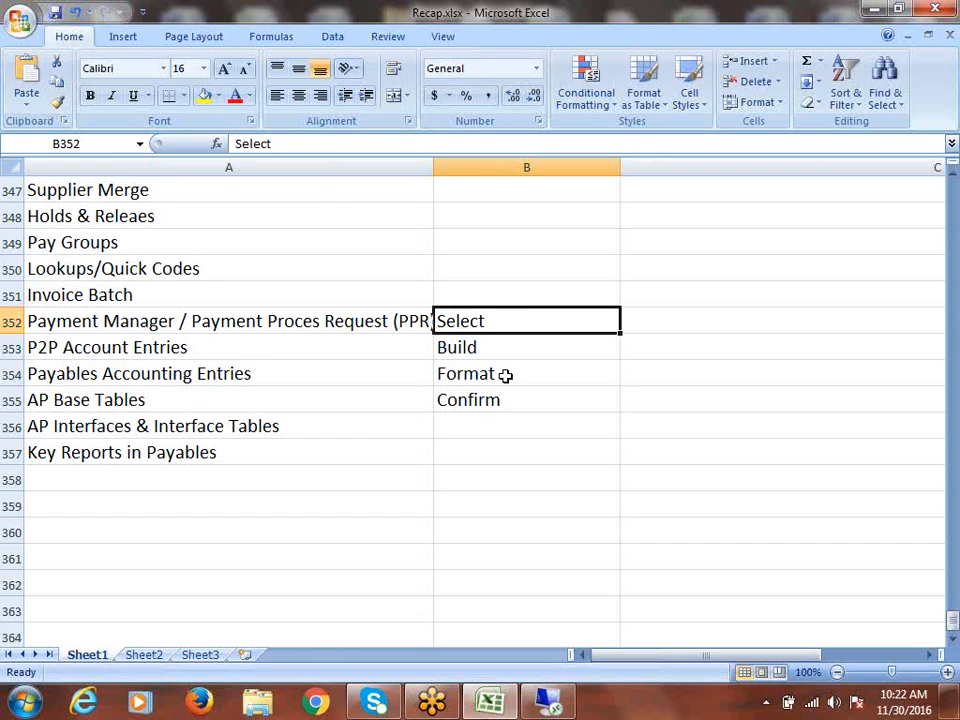
click(475, 348)
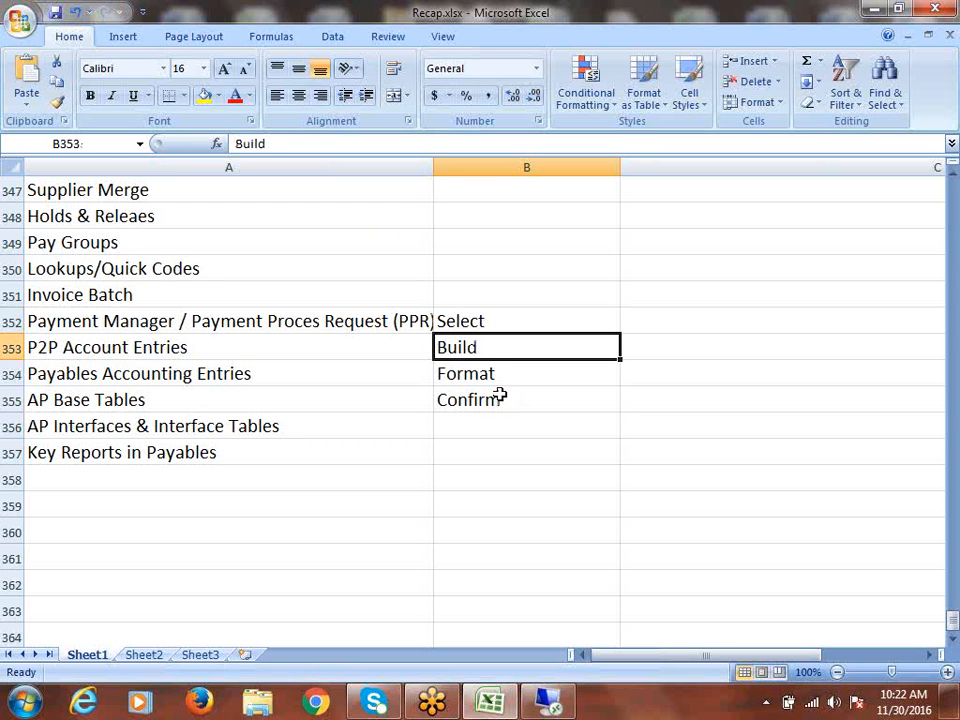
click(497, 376)
click(499, 399)
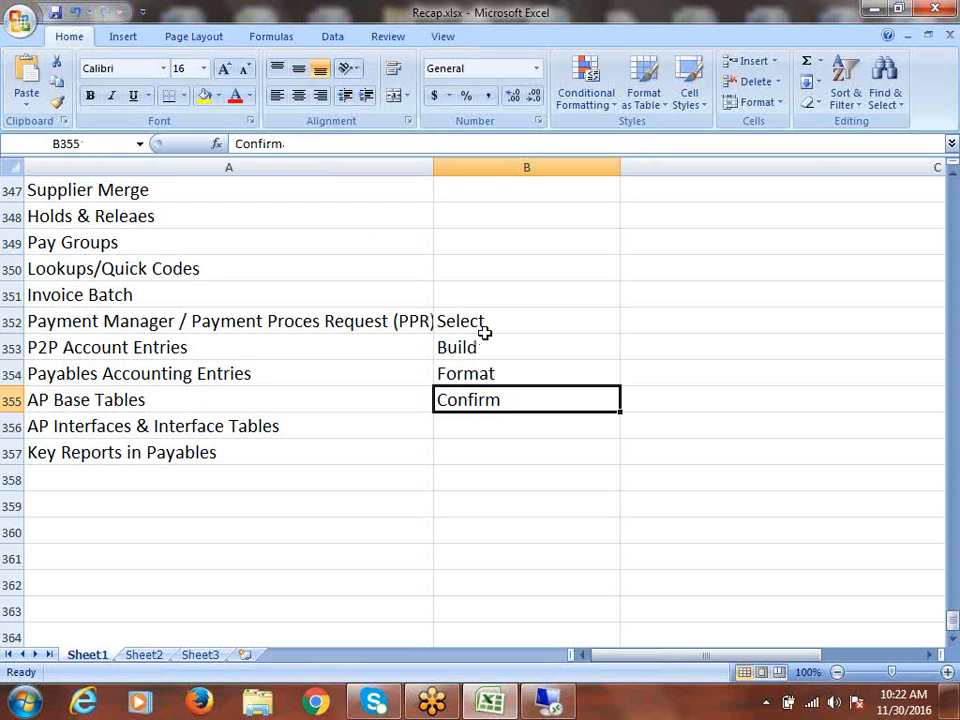
drag(484, 324, 497, 391)
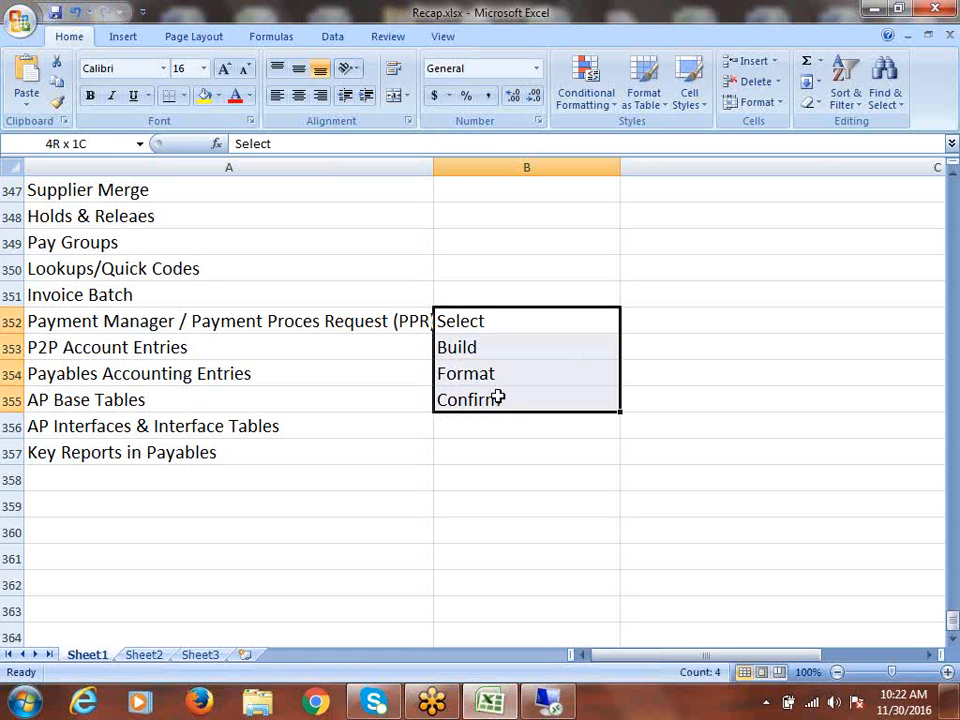
click(497, 394)
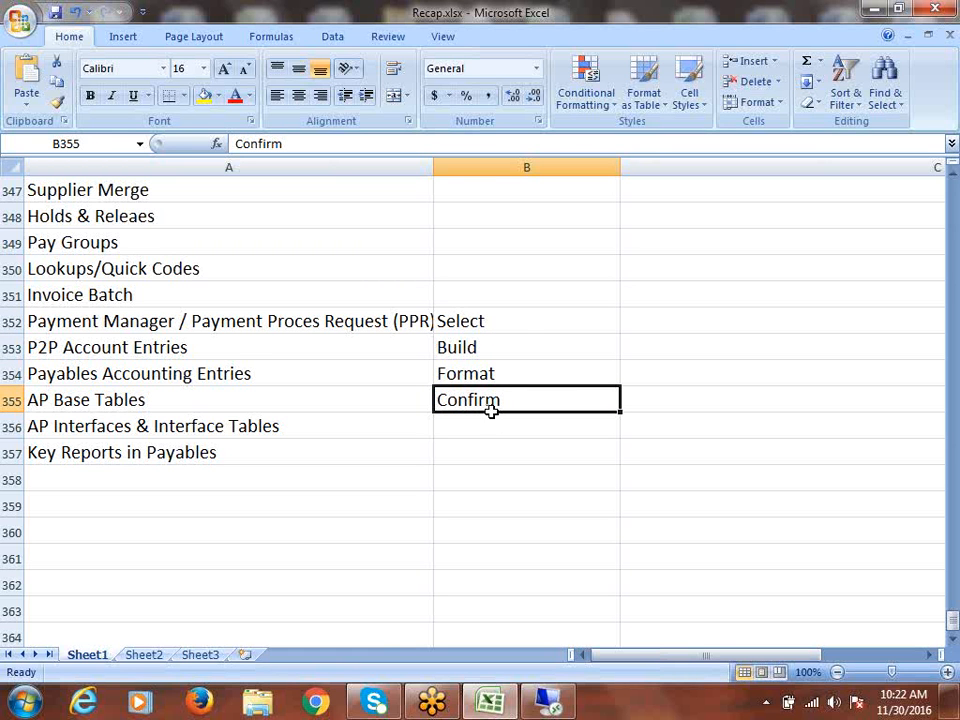
drag(506, 330, 513, 389)
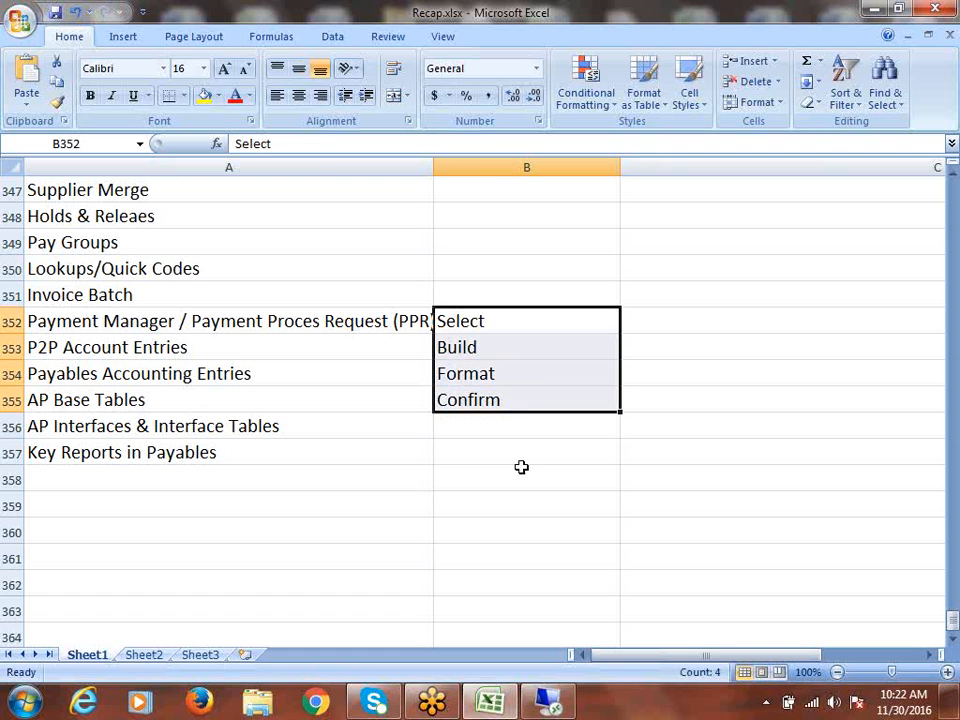
click(490, 399)
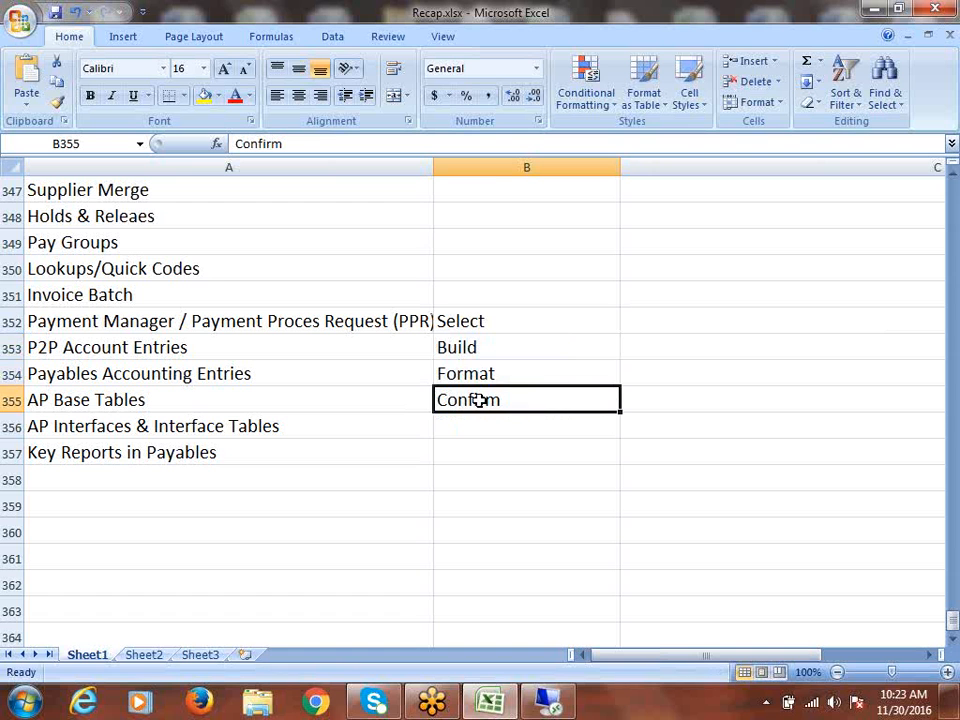
drag(497, 315, 511, 400)
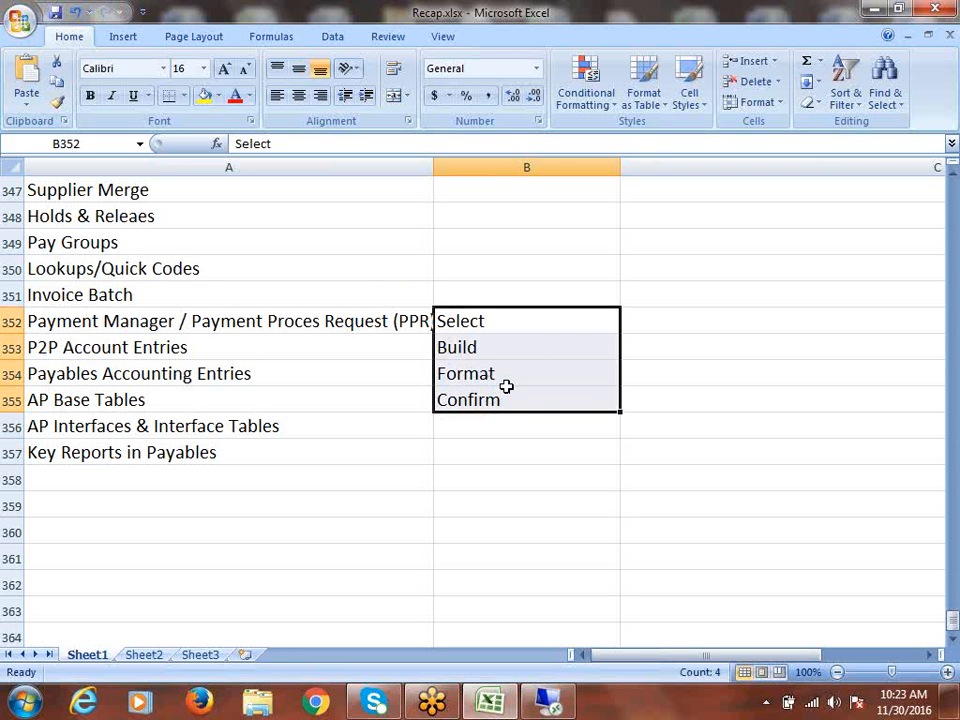
click(499, 324)
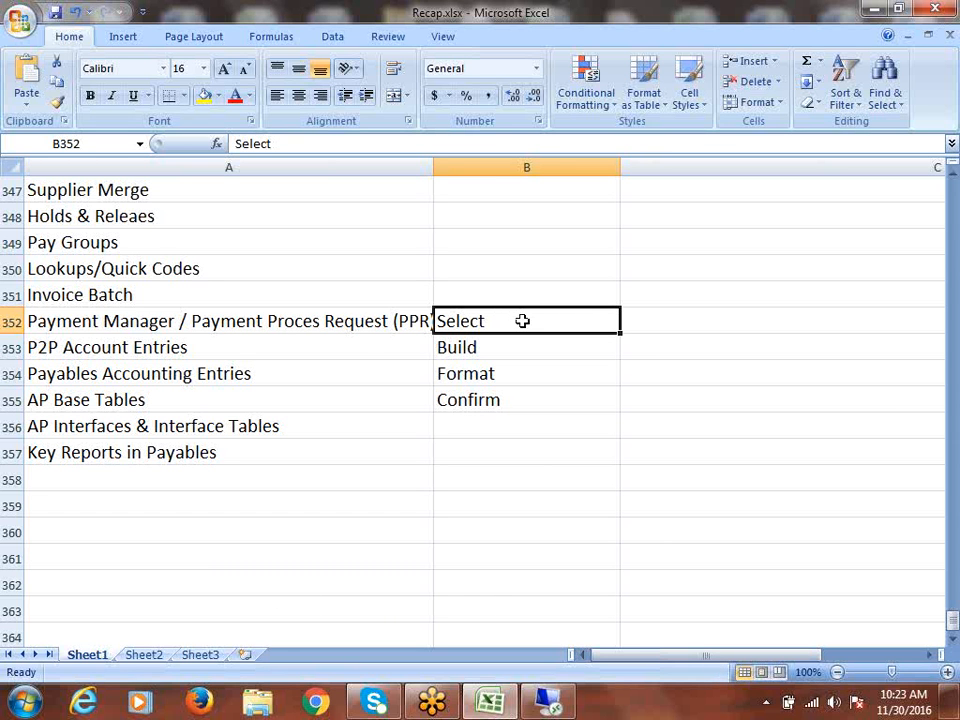
drag(525, 324, 541, 399)
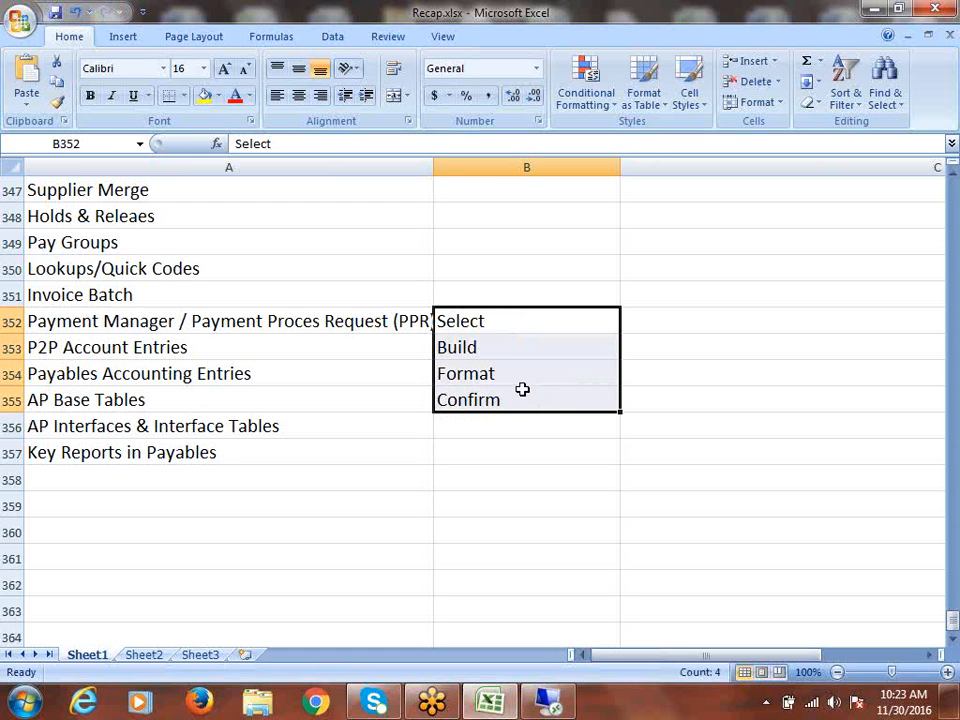
drag(504, 310, 526, 399)
- Delete the four labels from B352:B355, then select the AP Concepts topics upward from A352
key(Delete)
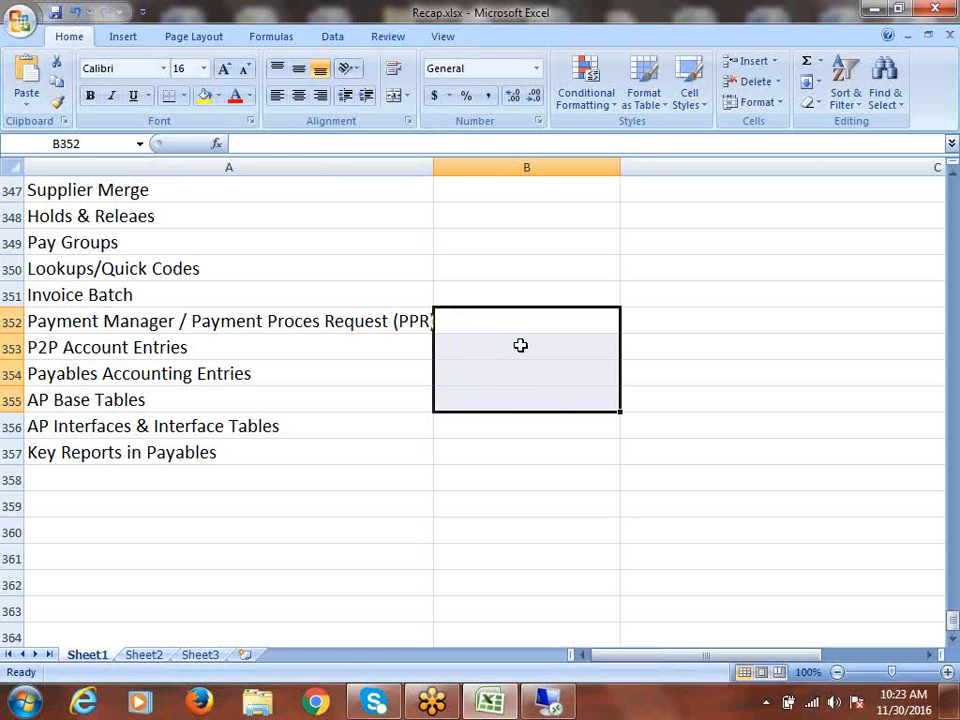
click(180, 345)
click(186, 321)
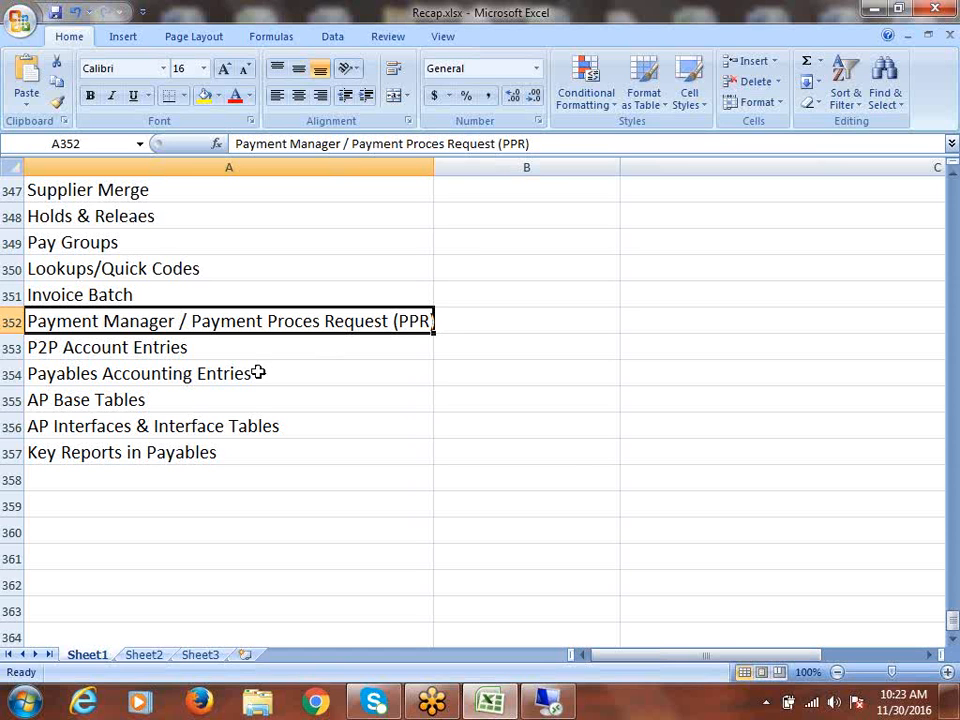
key(Down)
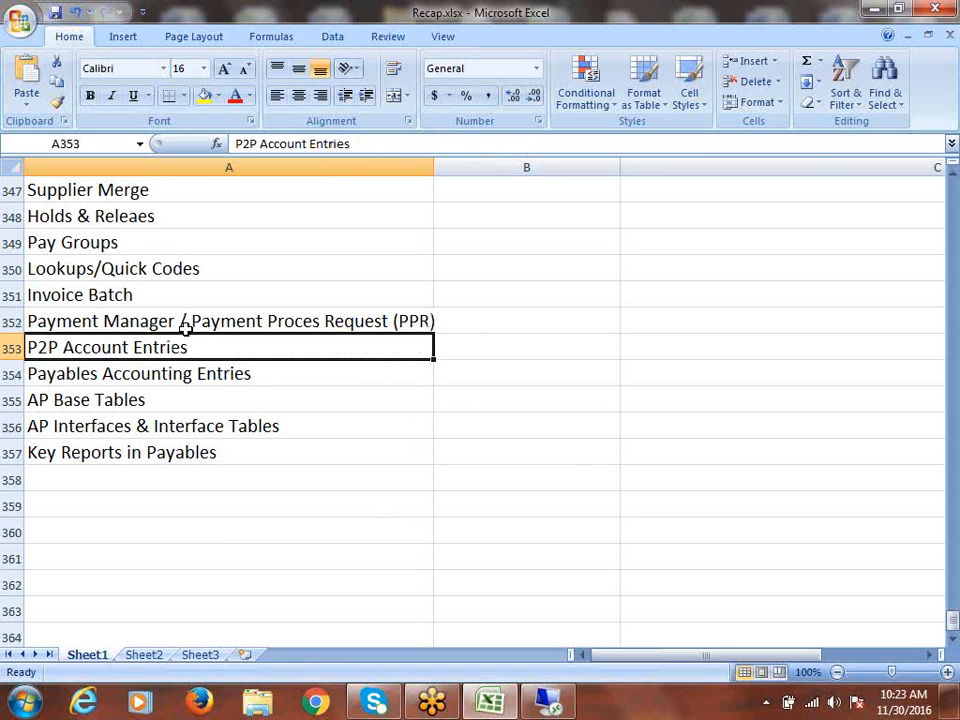
drag(184, 326, 189, 246)
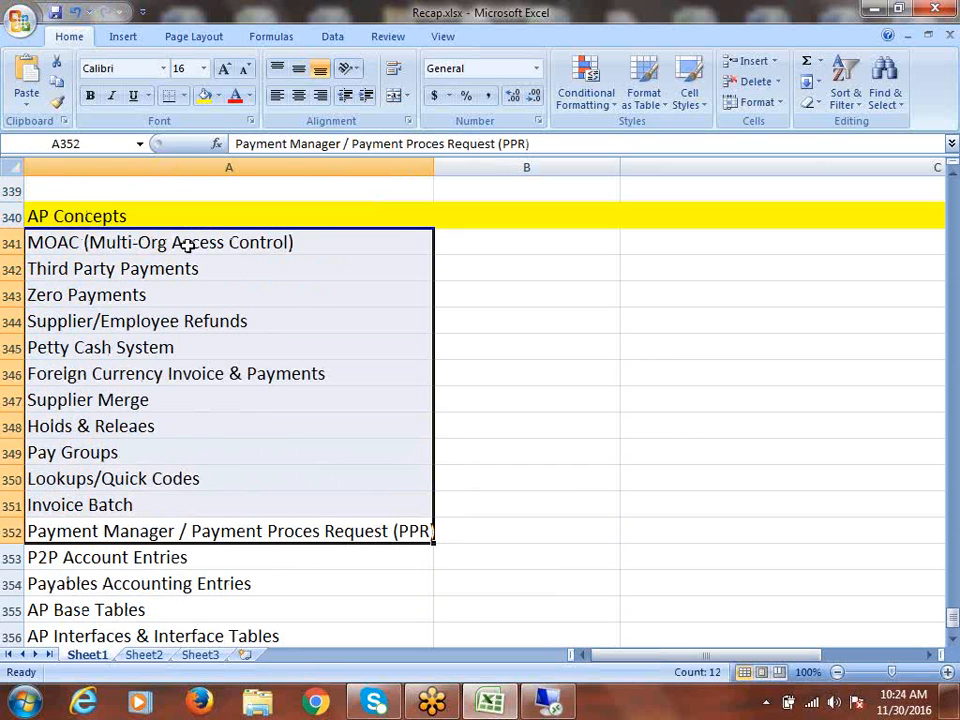
scroll(316, 395, down, 4)
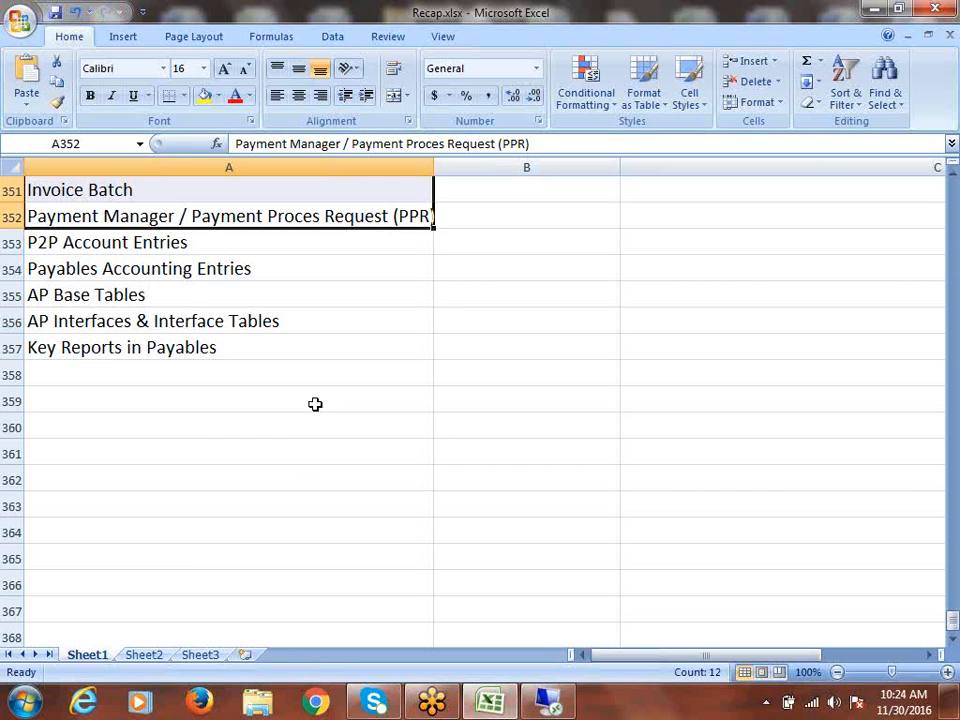
click(115, 241)
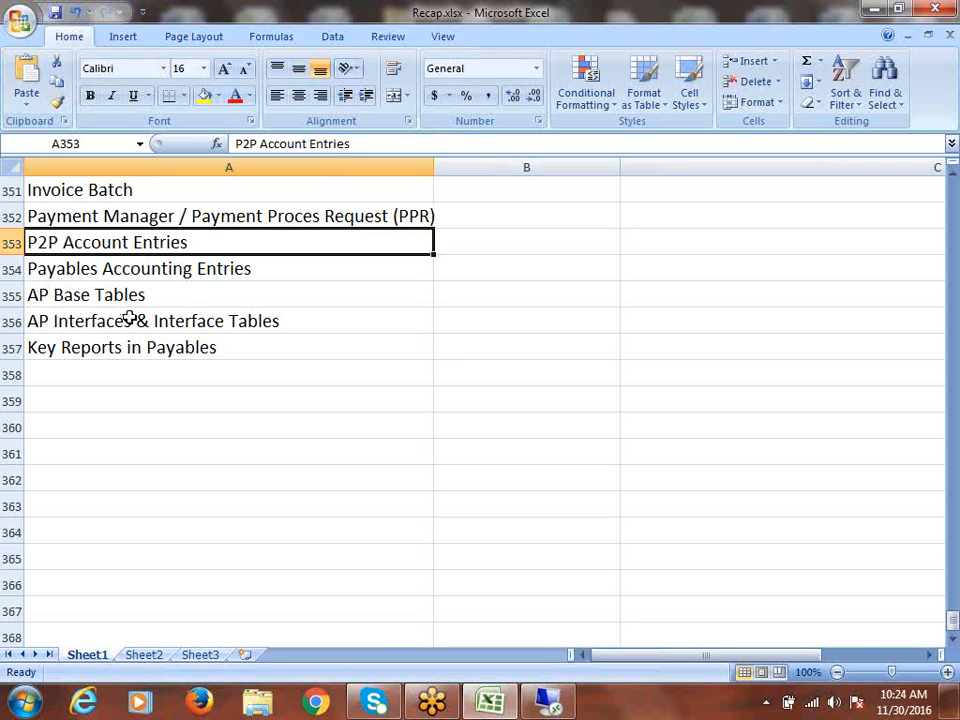
click(150, 262)
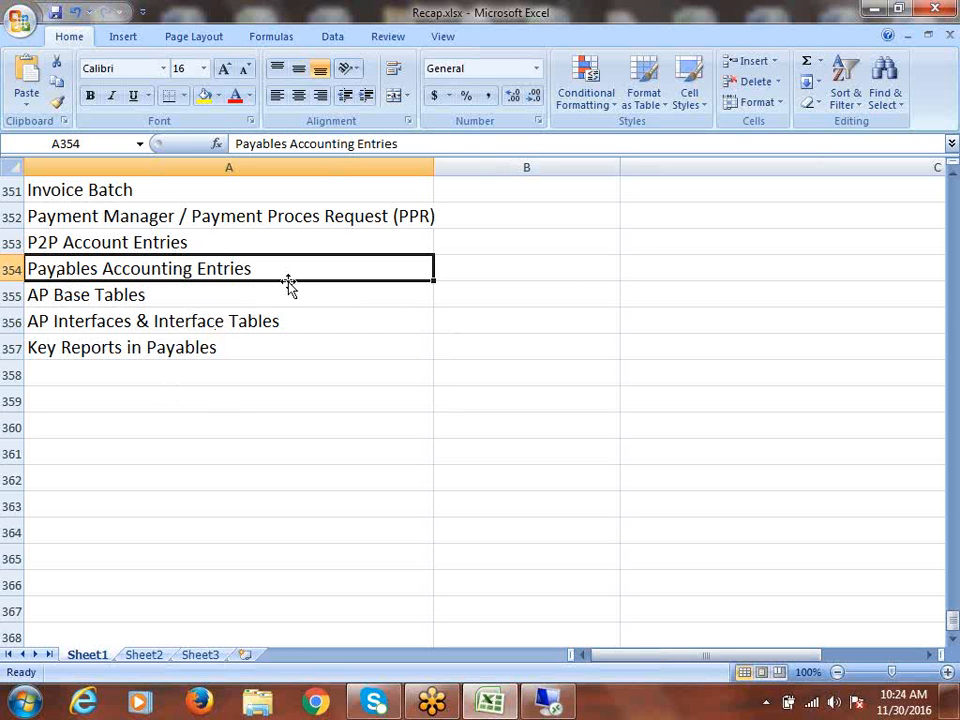
click(137, 296)
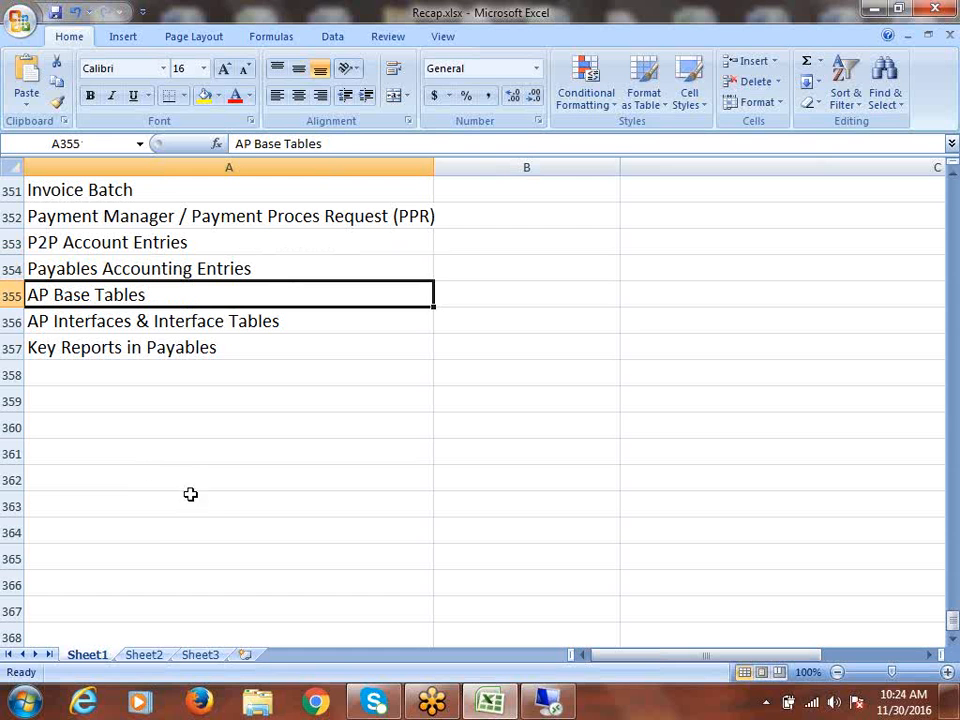
click(149, 243)
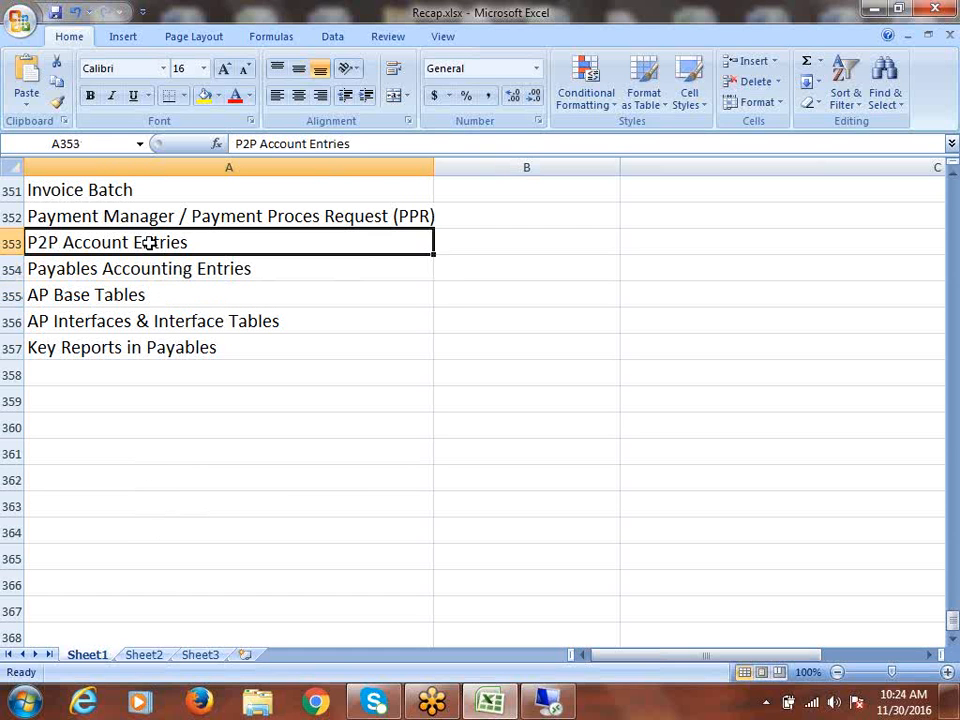
click(166, 271)
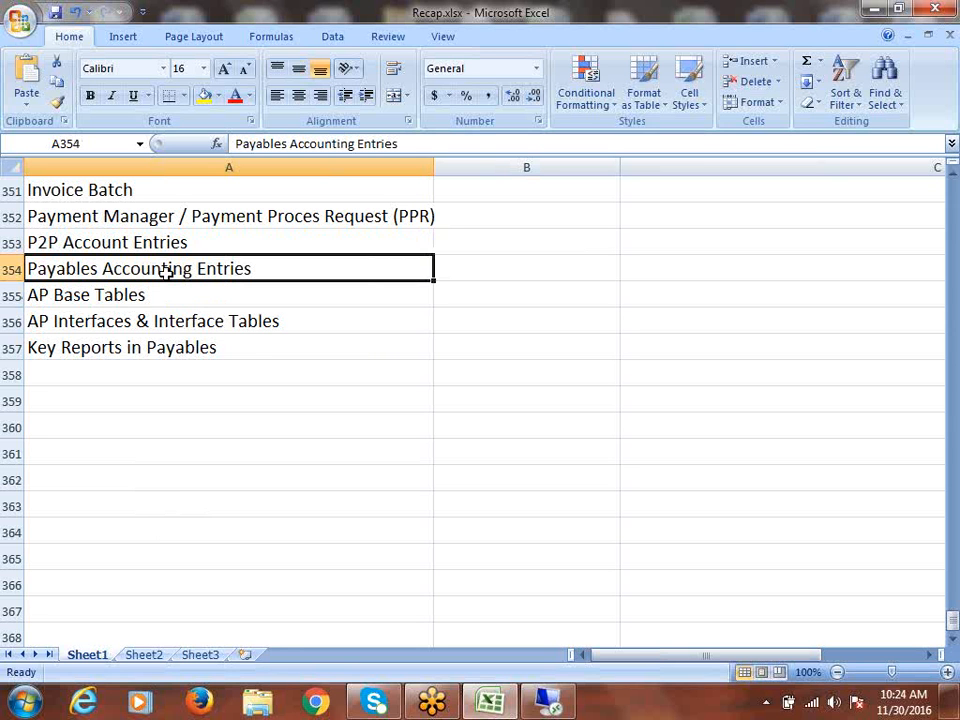
click(180, 296)
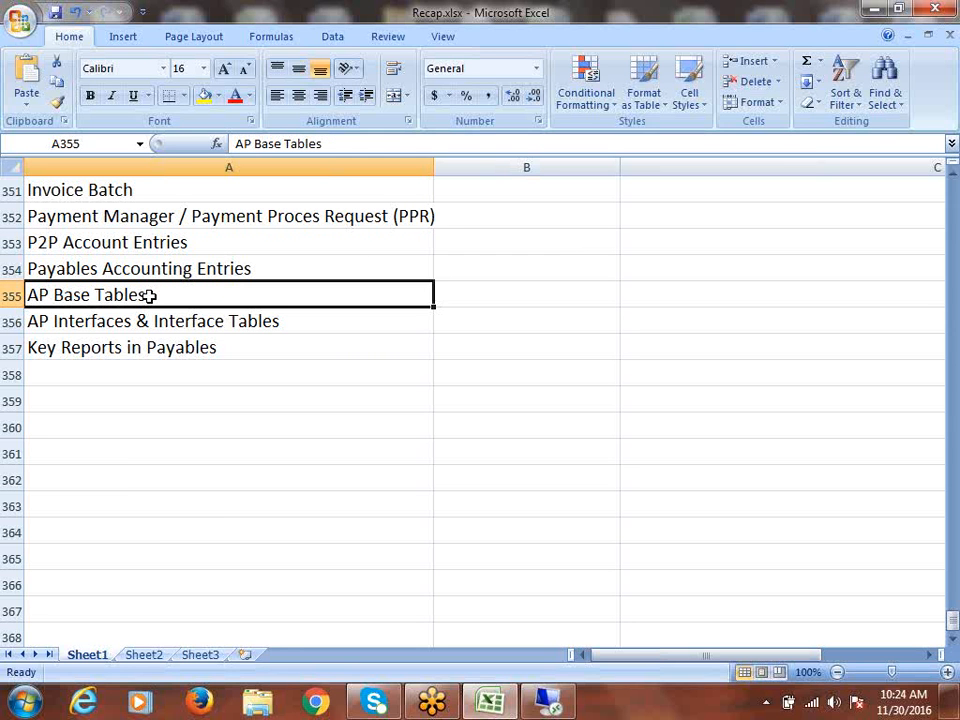
double_click(54, 295)
drag(54, 295, 146, 296)
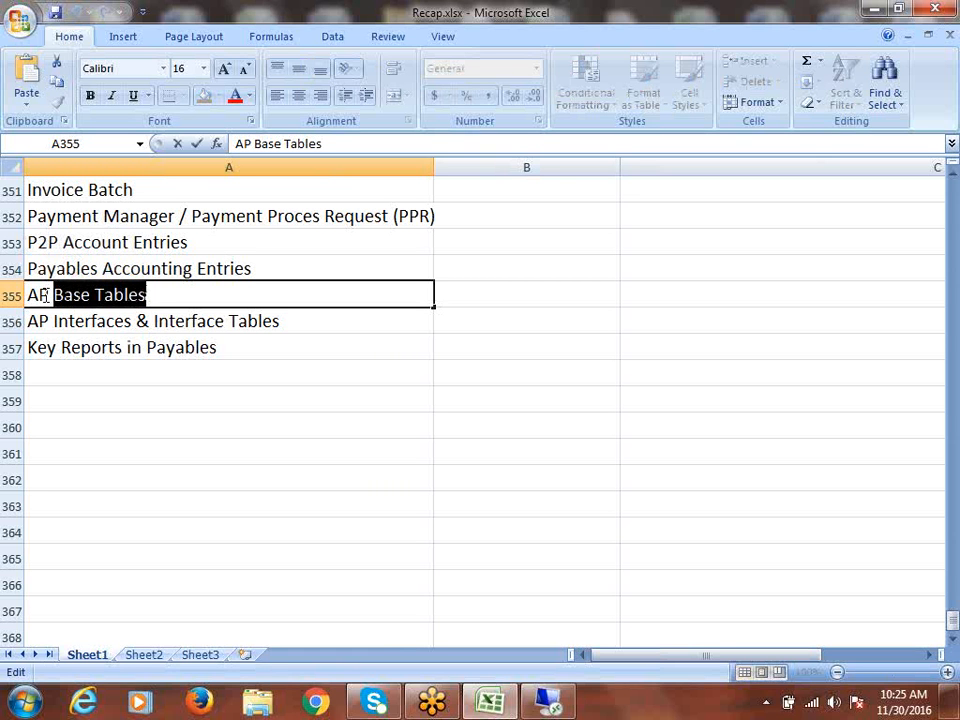
drag(32, 296, 161, 287)
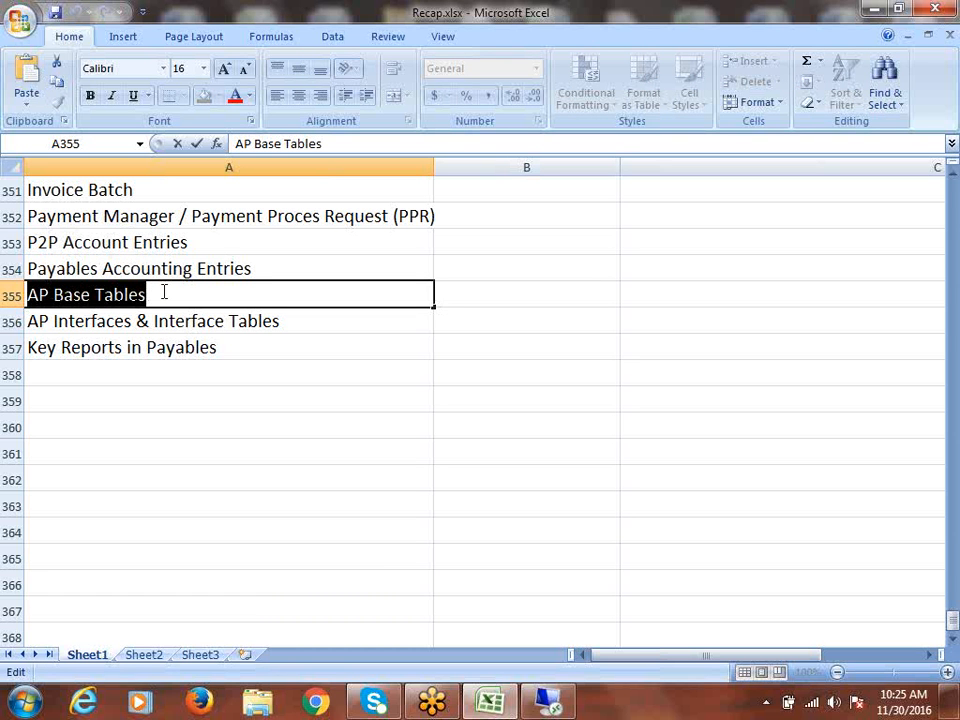
click(164, 296)
drag(164, 296, 26, 299)
click(279, 321)
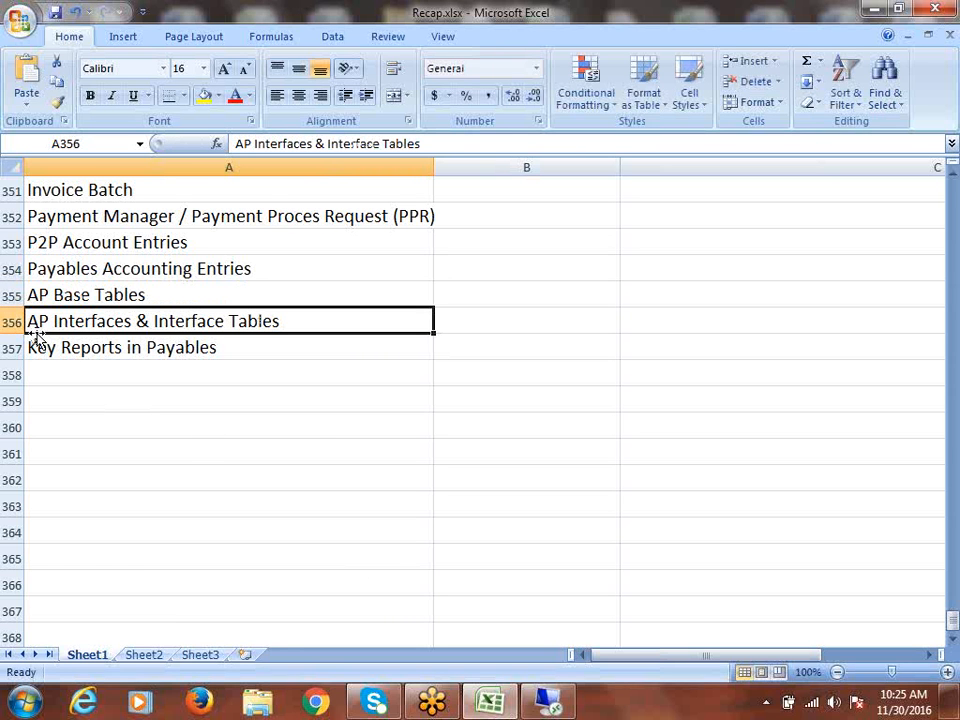
double_click(137, 321)
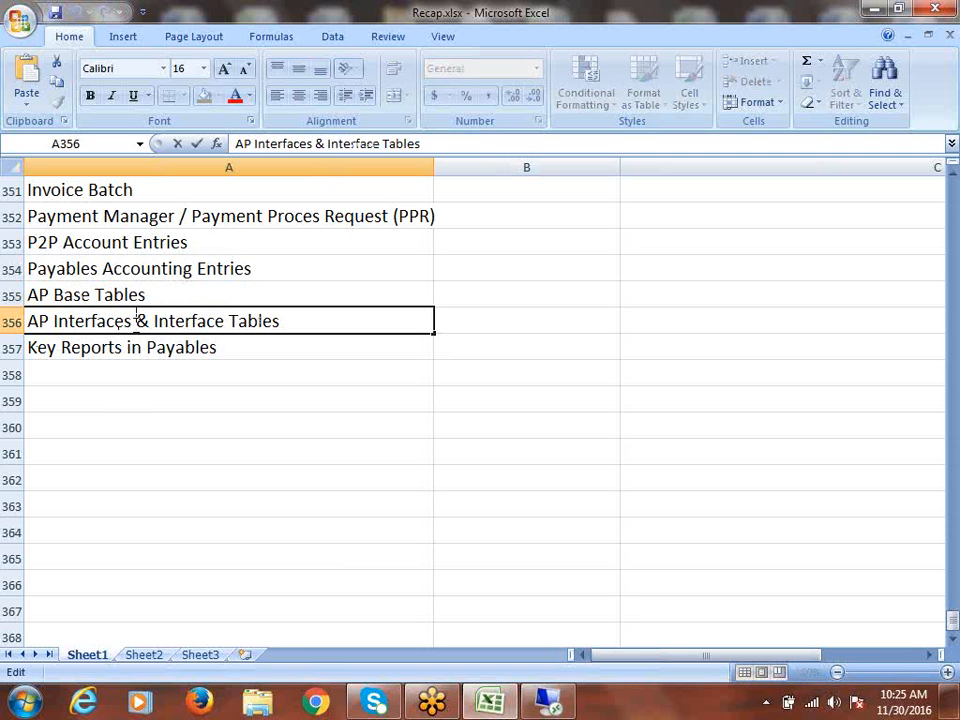
drag(133, 321, 26, 322)
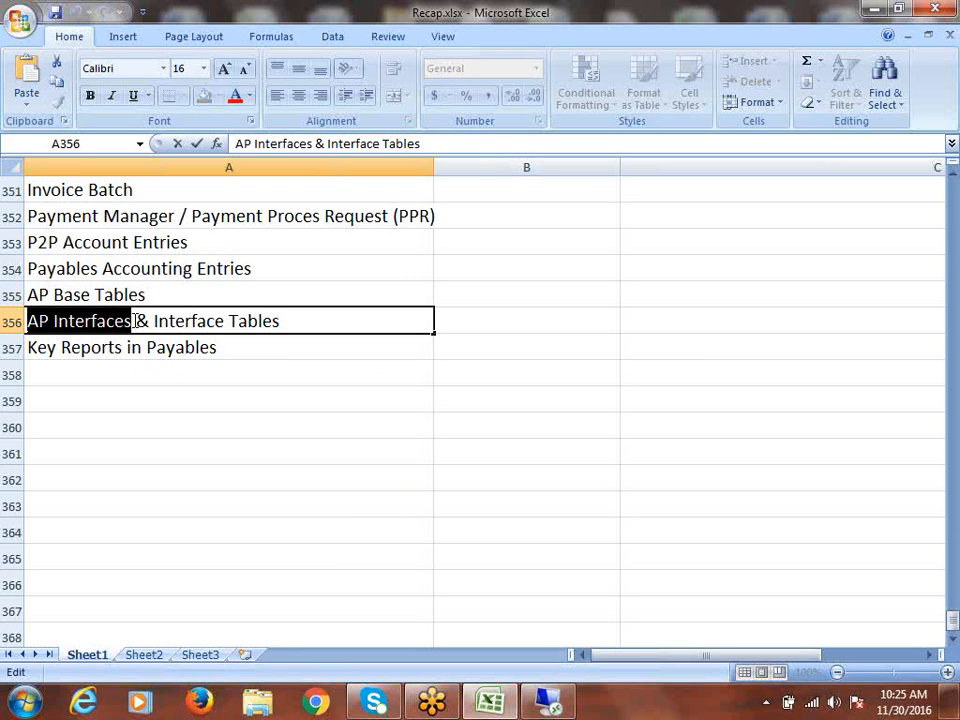
click(56, 321)
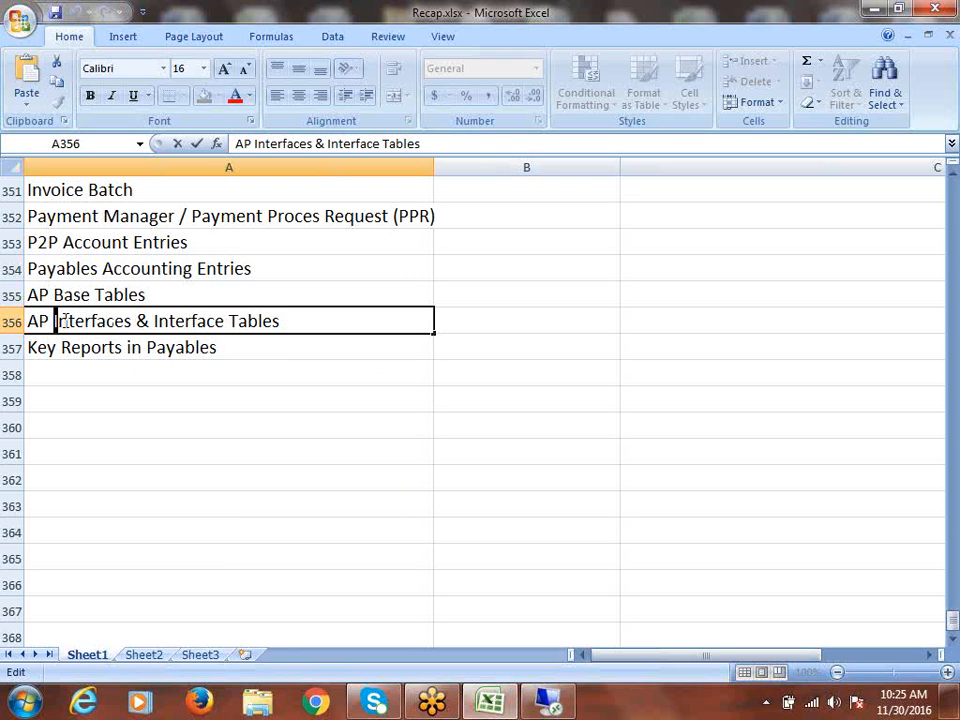
drag(58, 321, 132, 326)
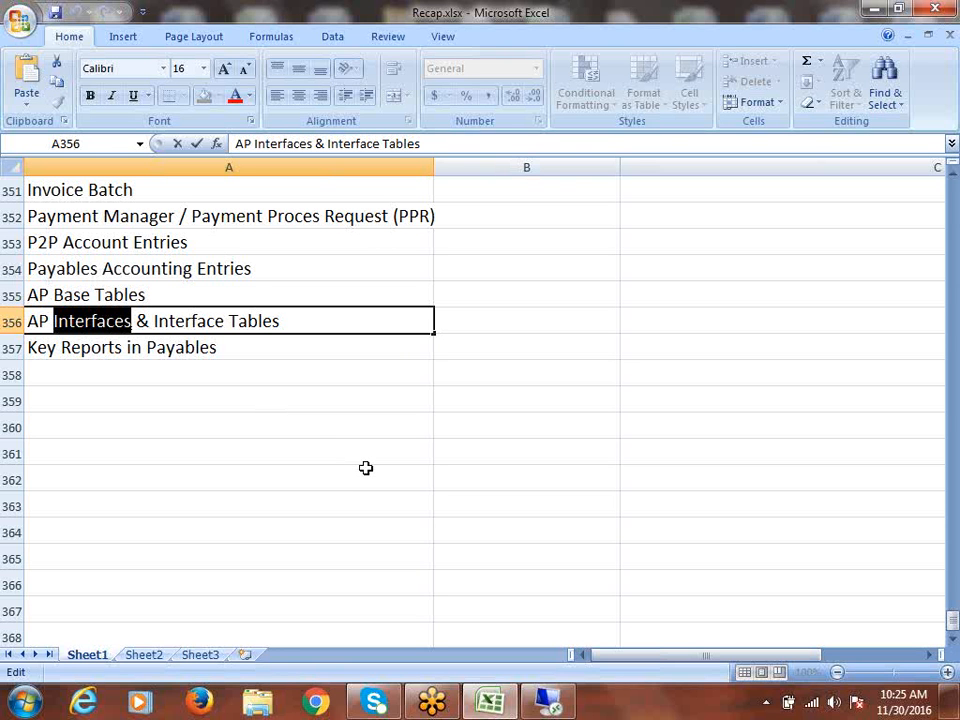
click(291, 321)
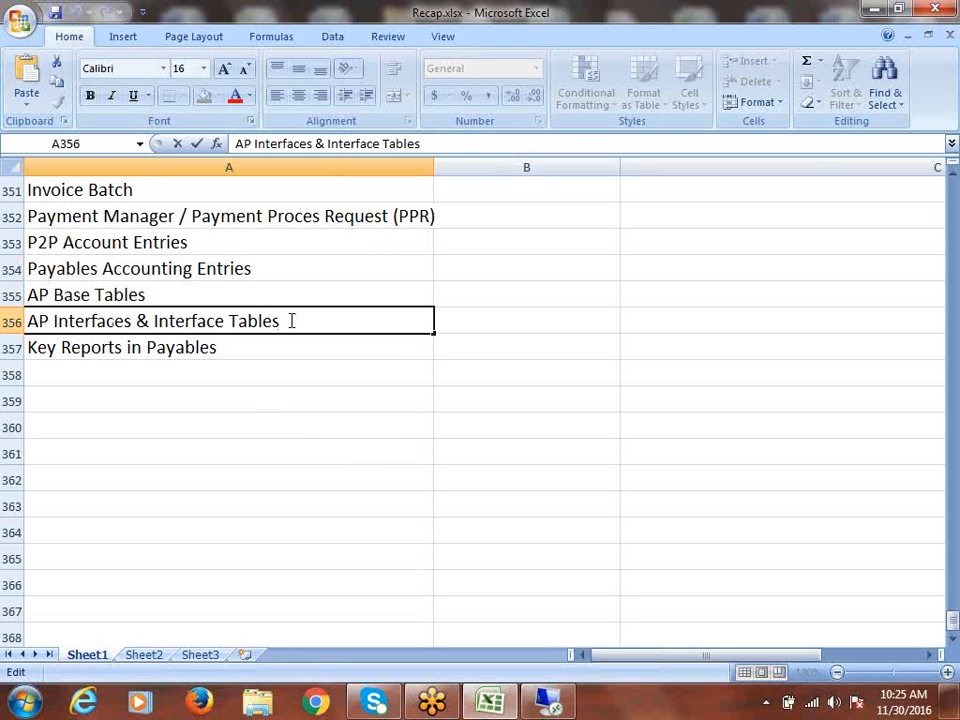
drag(291, 321, 153, 328)
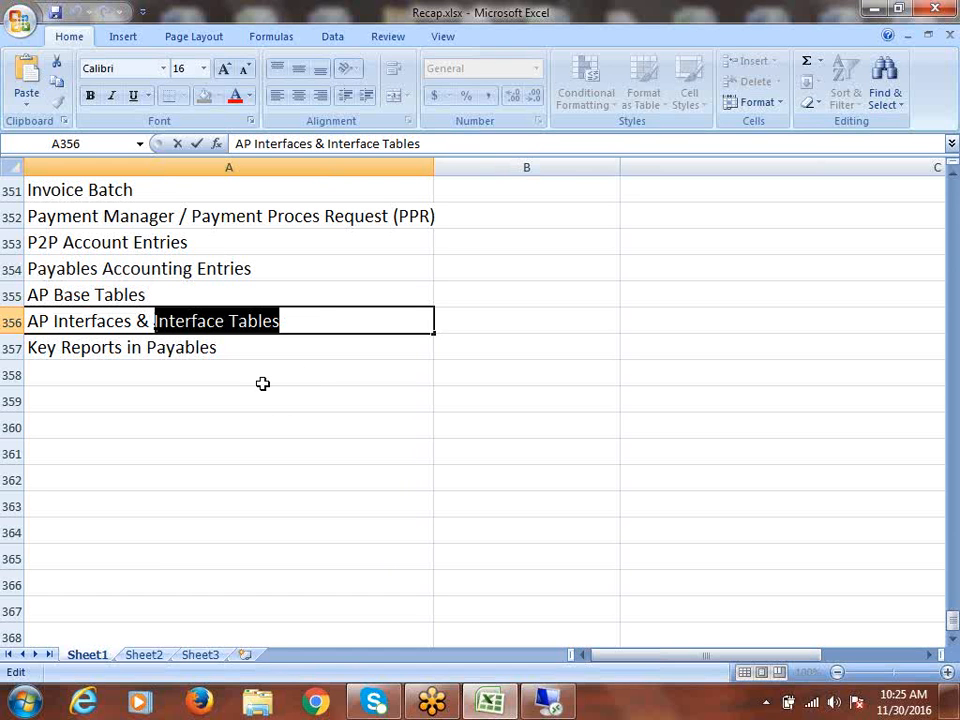
click(246, 347)
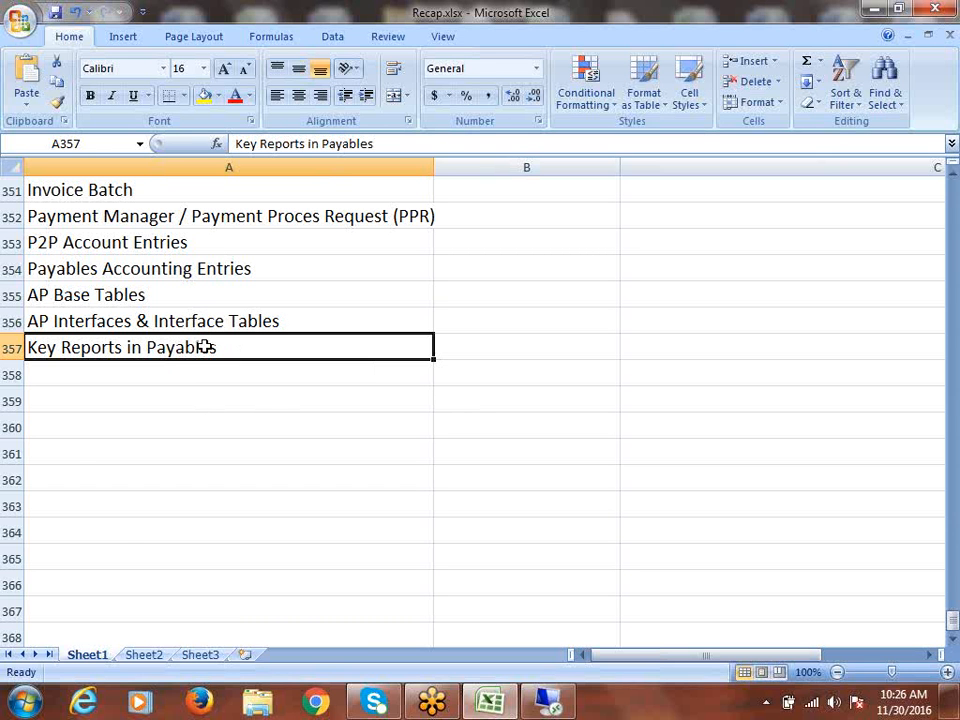
- Scroll up to the AP Concepts heading and select MOAC (Multi-Org Access Control) in A341
scroll(204, 346, up, 3)
scroll(204, 346, up, 1)
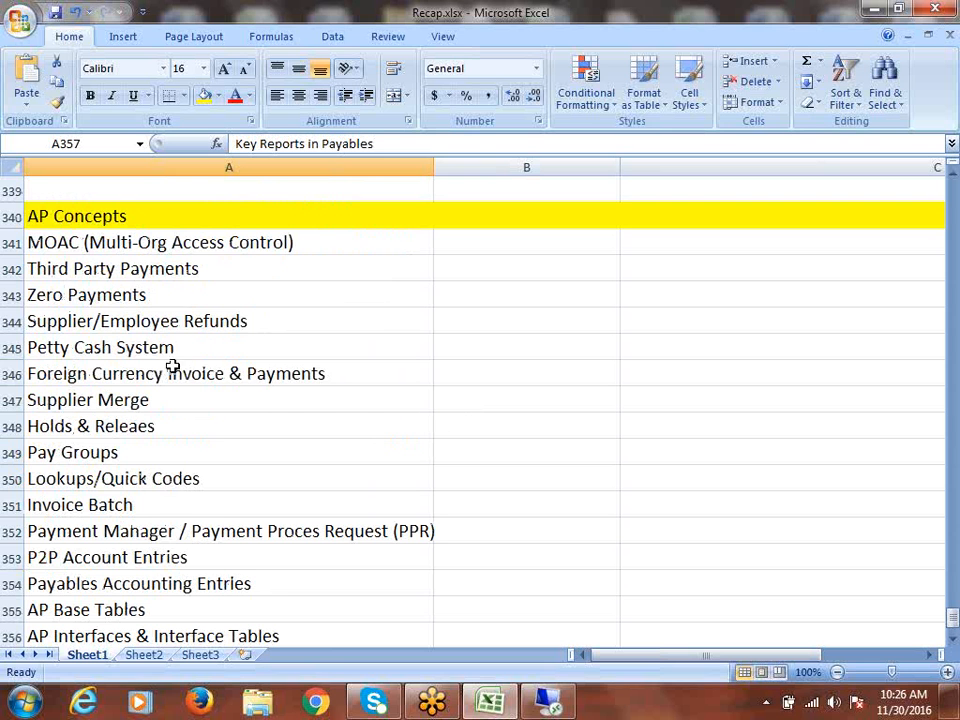
click(135, 245)
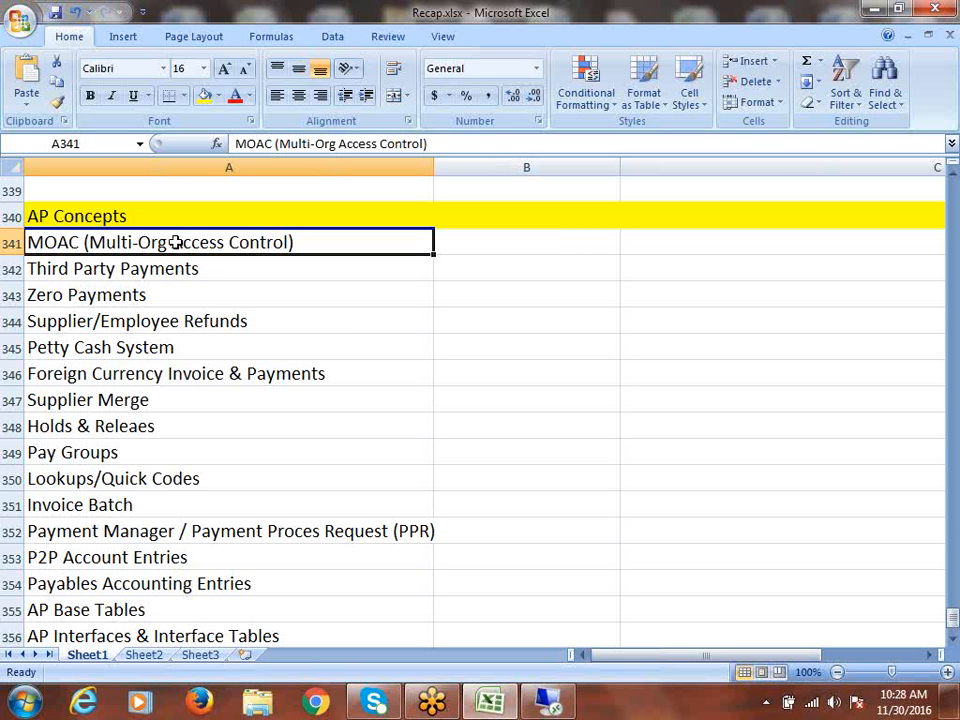
click(938, 418)
click(937, 414)
- Copy MOAC (Multi-Org Access Control) from A341 and paste it into A359
click(226, 274)
key(ctrl+c)
scroll(345, 399, down, 5)
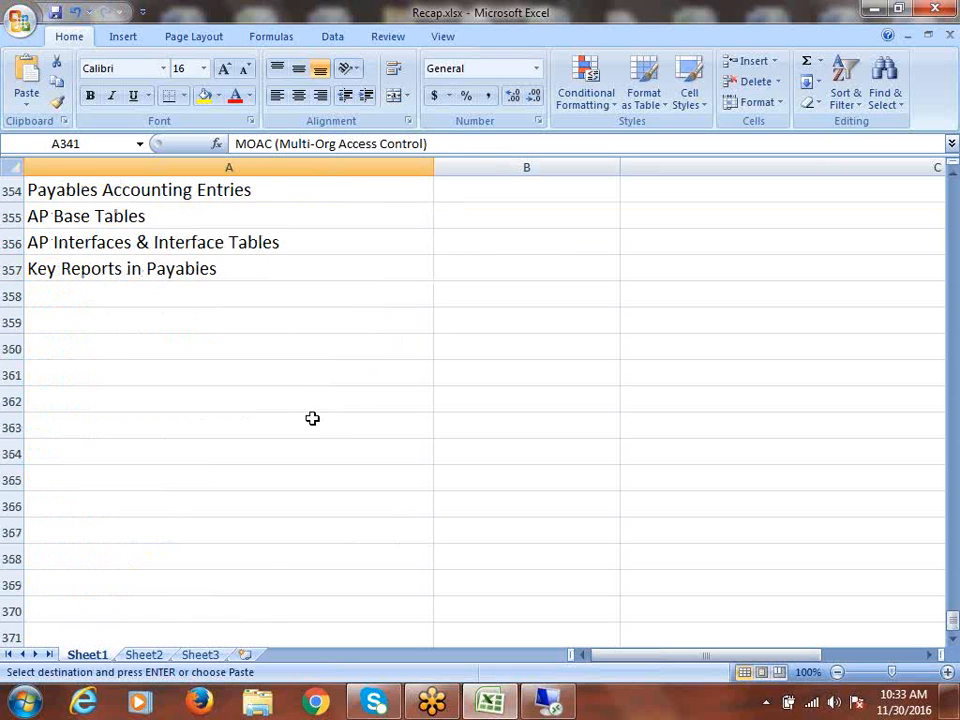
click(79, 325)
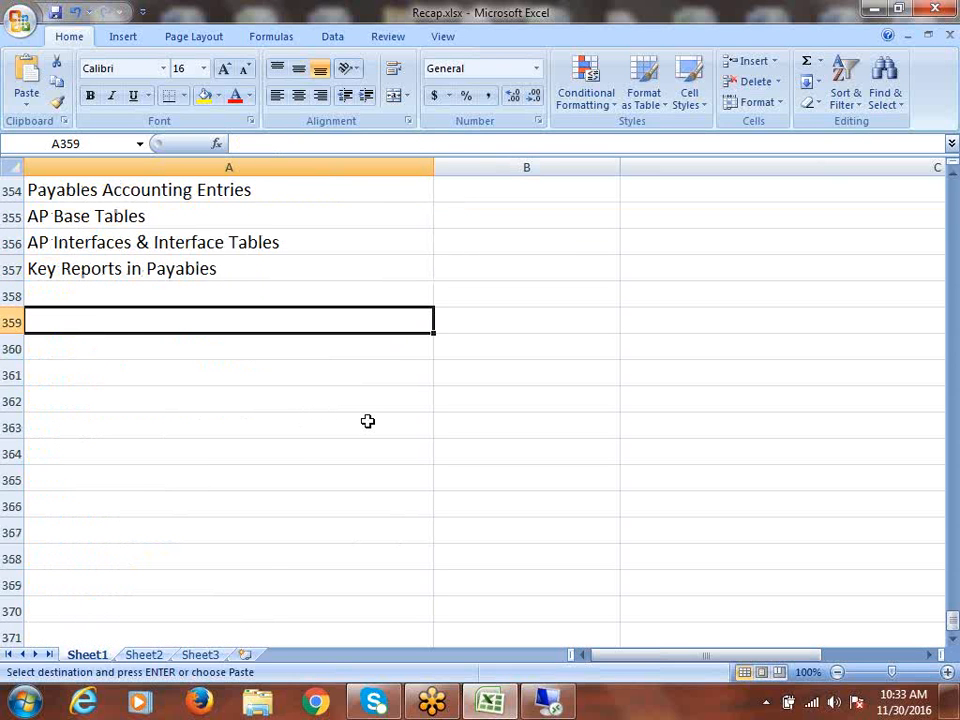
key(ctrl+v)
key(Escape)
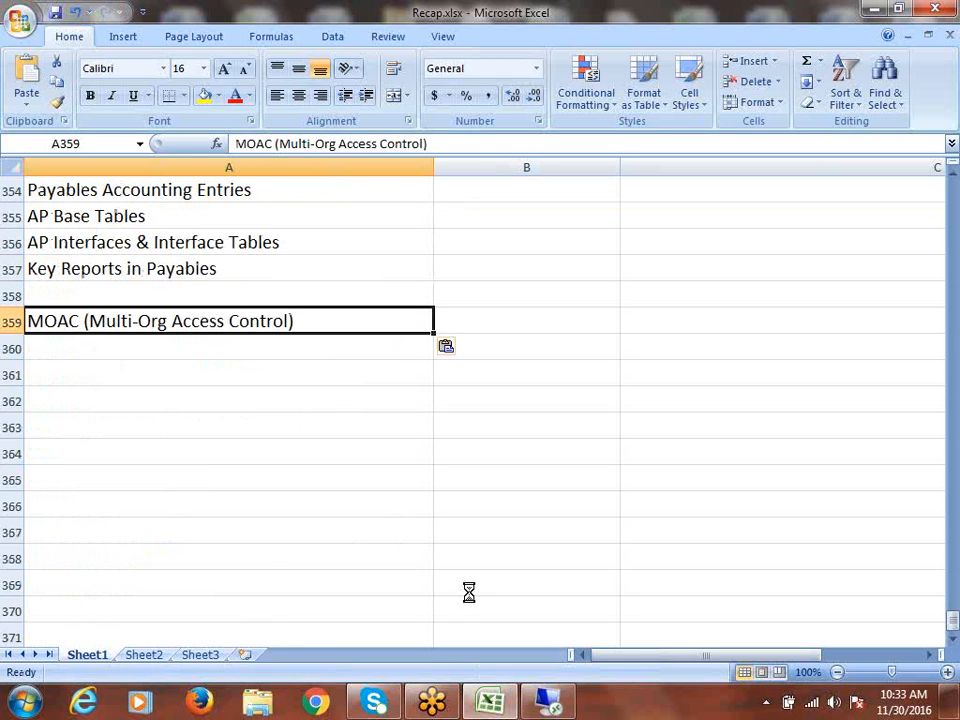
scroll(506, 397, down, 1)
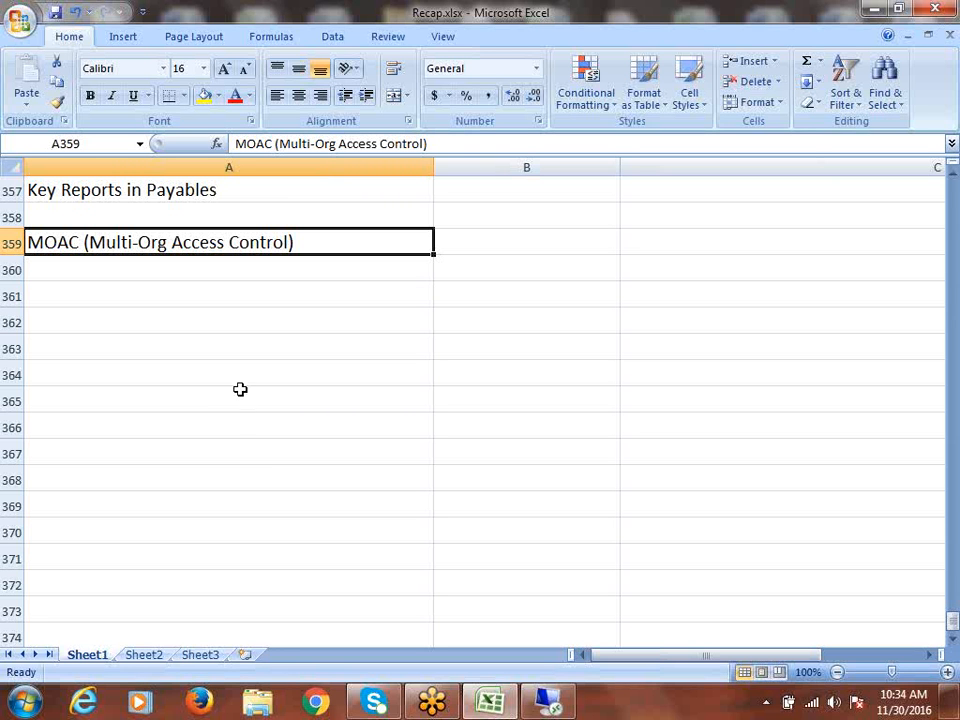
- Fill the MOAC heading row yellow and enter Create Security Profile in A360
click(22, 250)
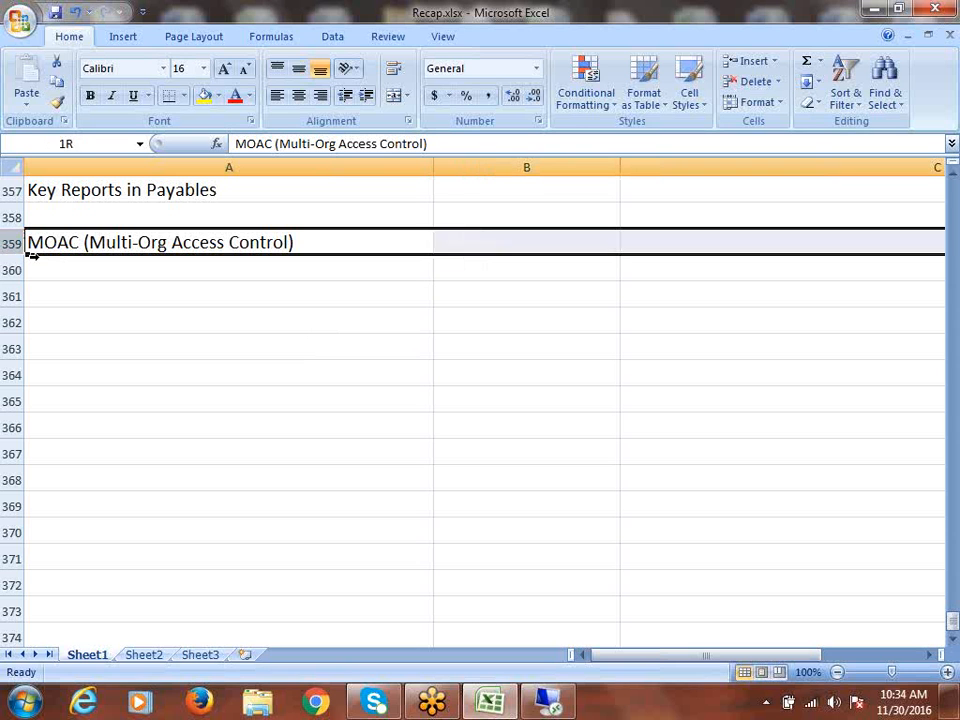
click(204, 96)
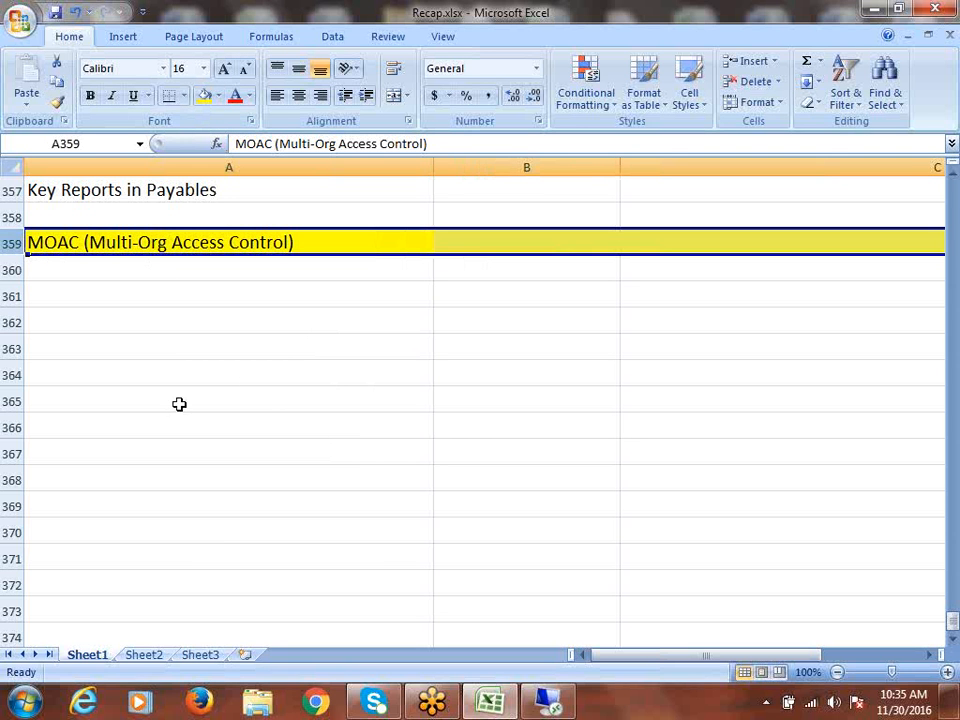
click(90, 272)
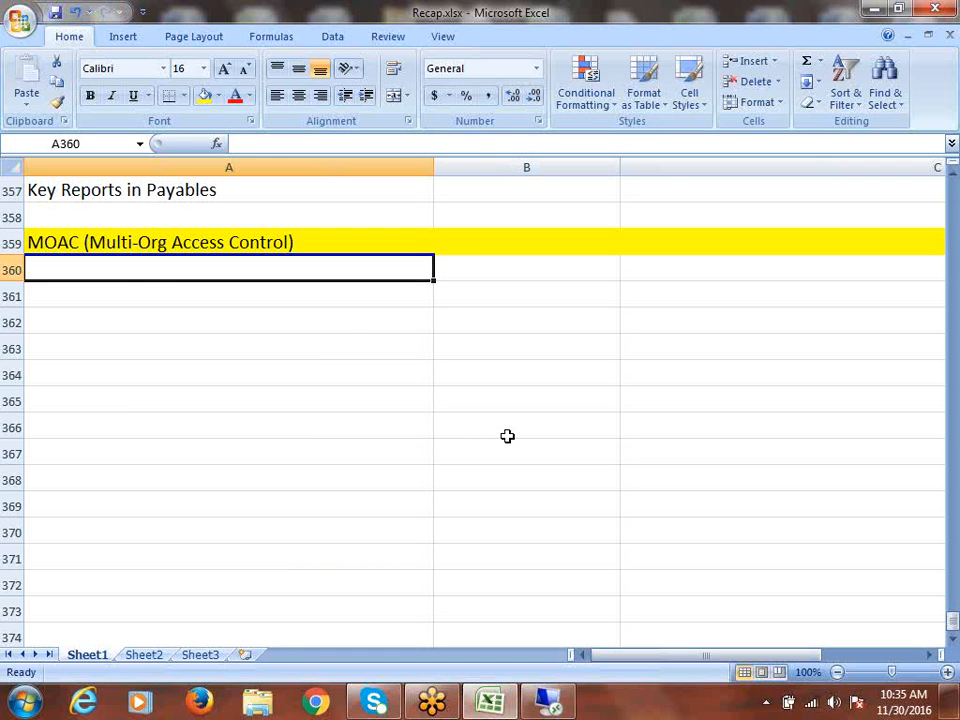
text(S)
key(BackSpace)
text(C)
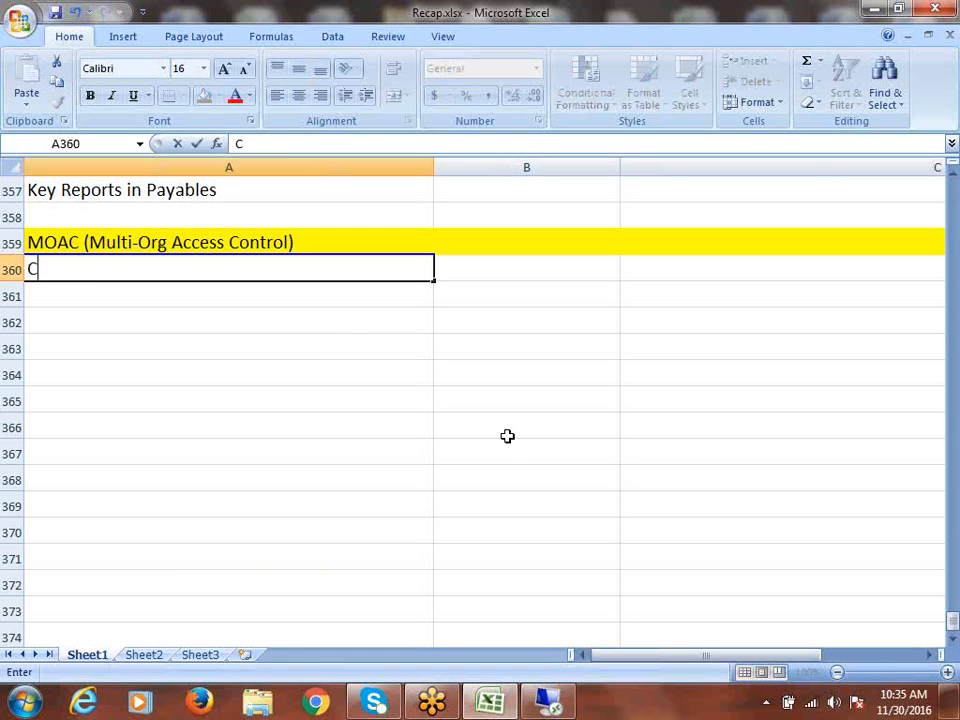
text(reate)
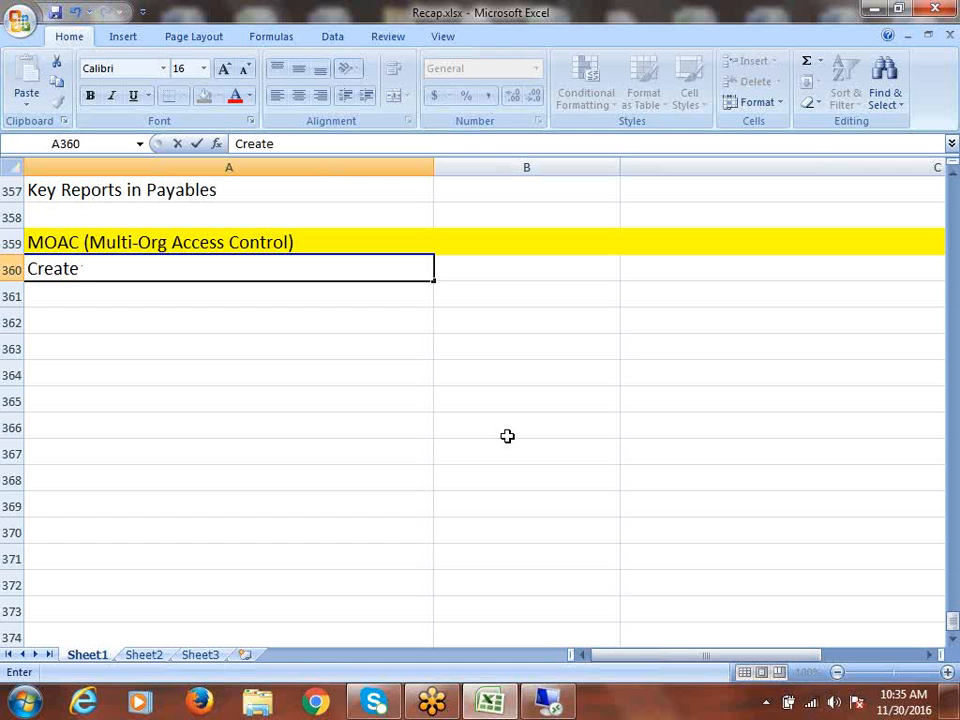
text(Security)
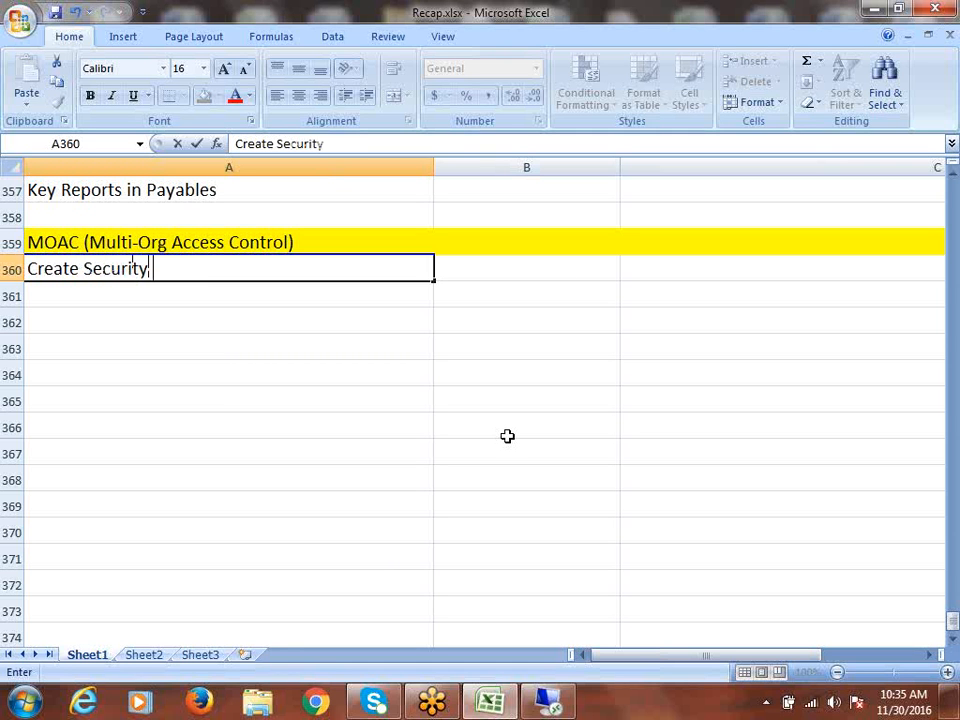
text( Profile)
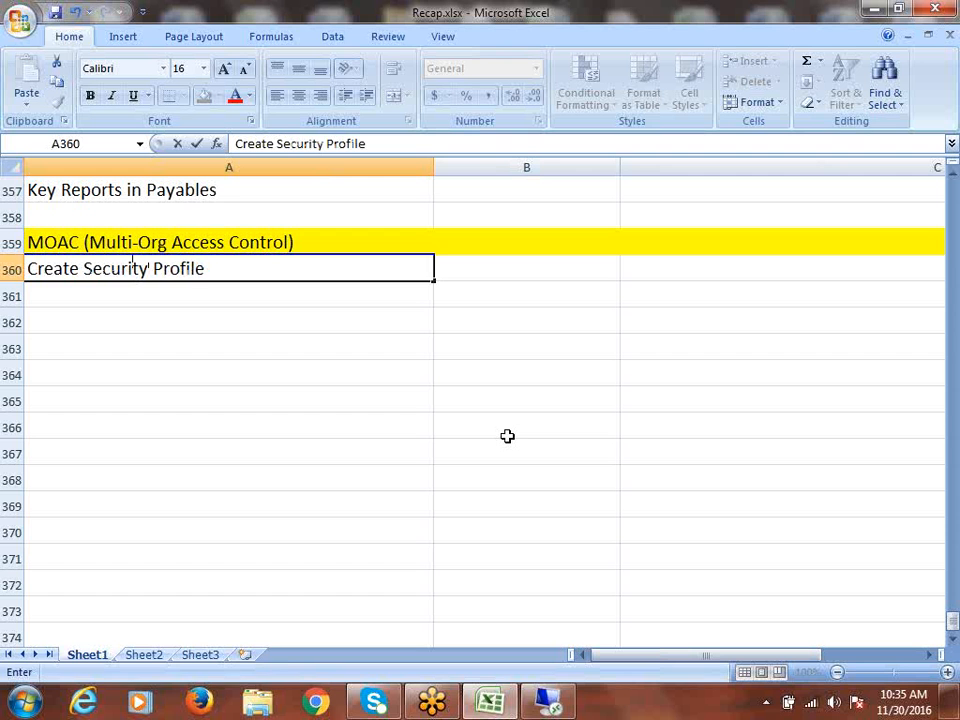
key(ctrl+Return)
- Enter Assign Security Profile to Responsibility in A361
click(154, 298)
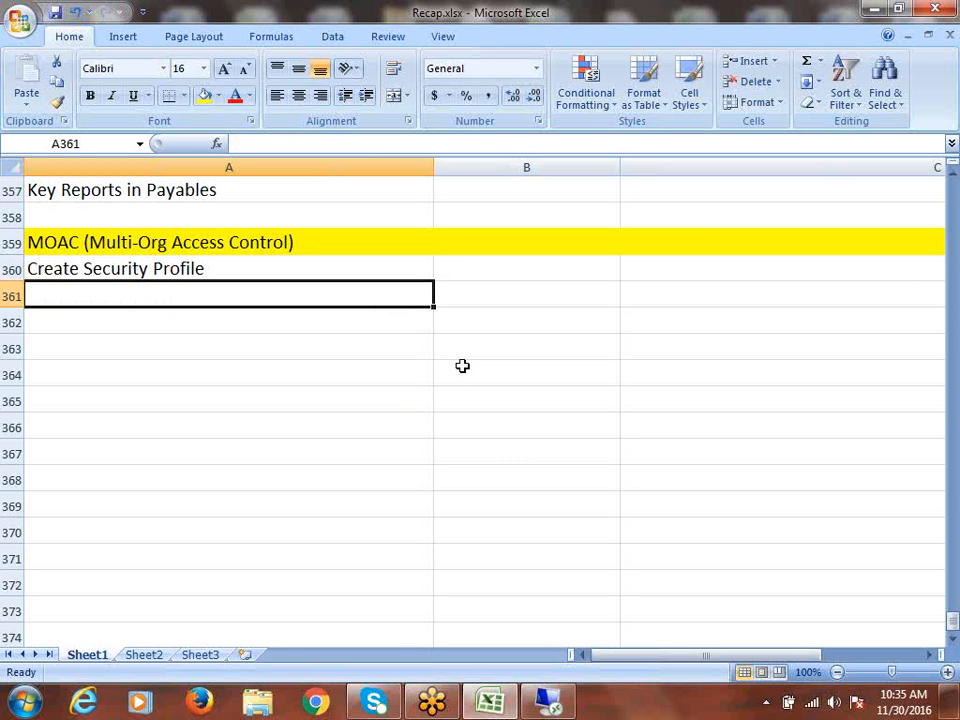
text(Assig)
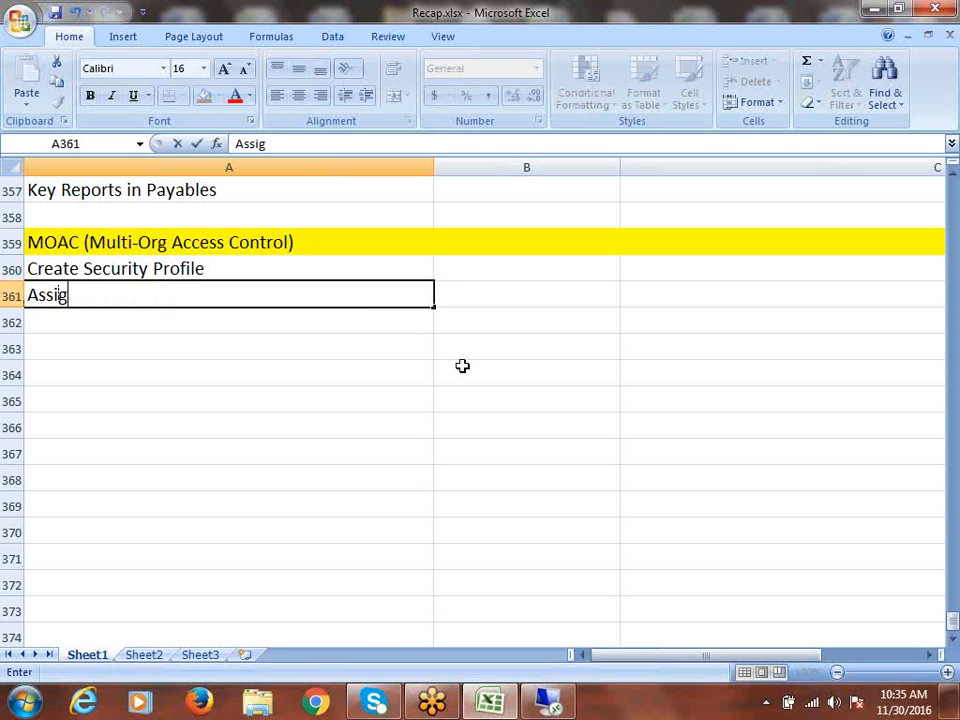
text(n Securit)
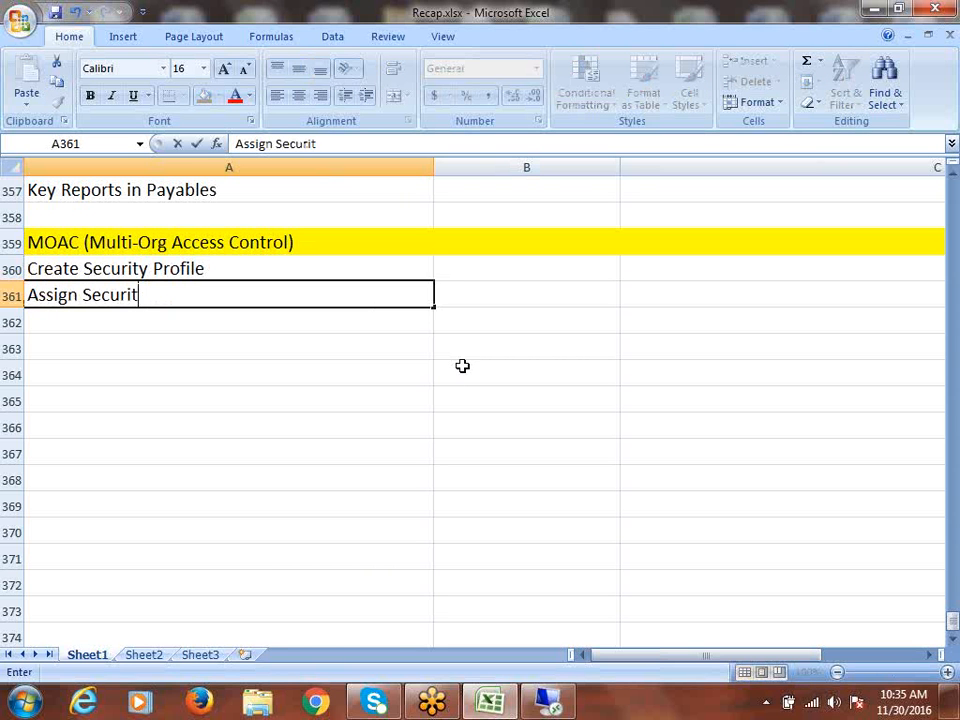
text(y Profi)
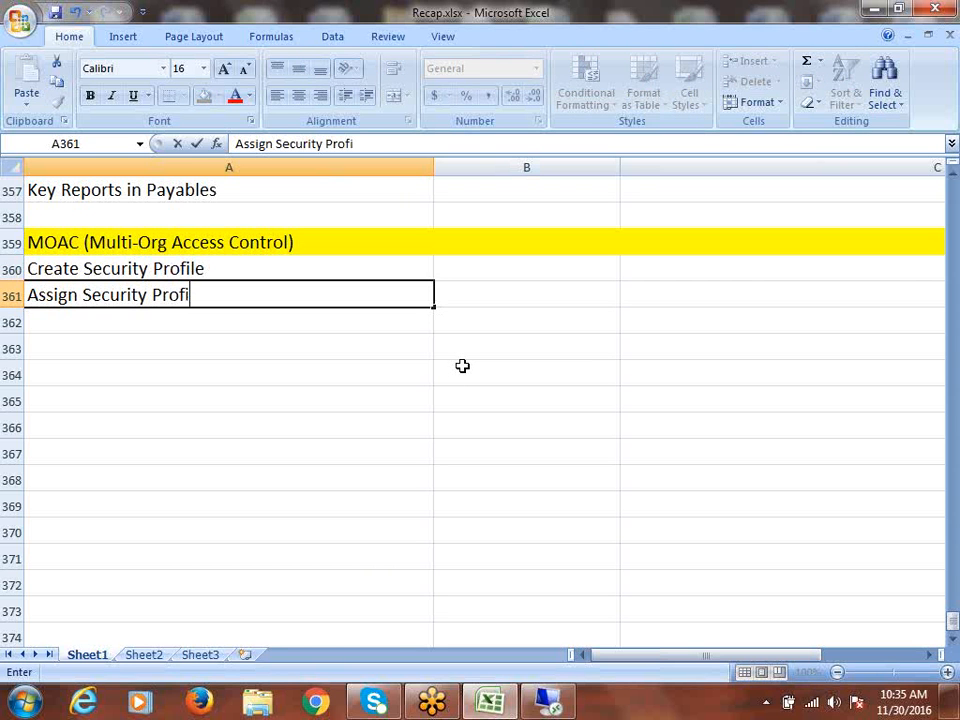
text(le to Respon)
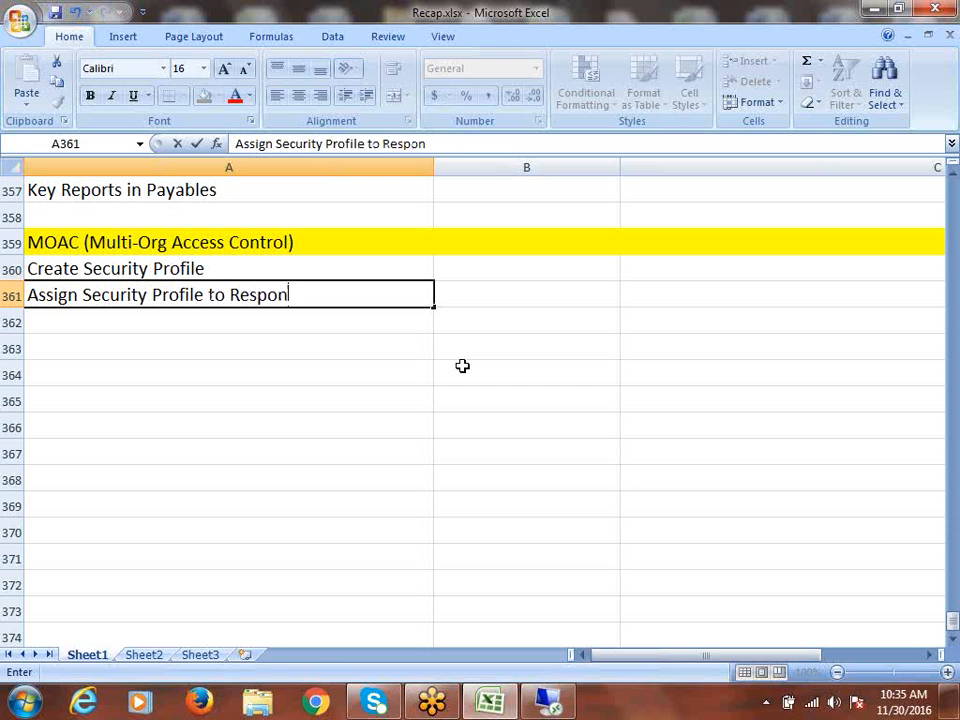
text(sibility)
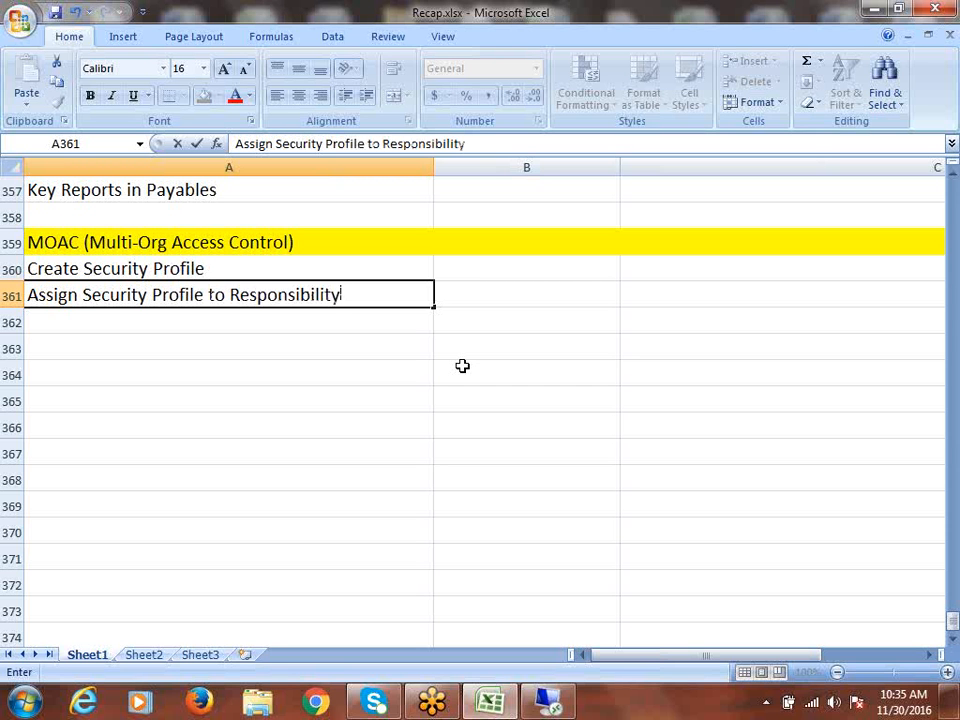
key(ctrl+Return)
click(181, 319)
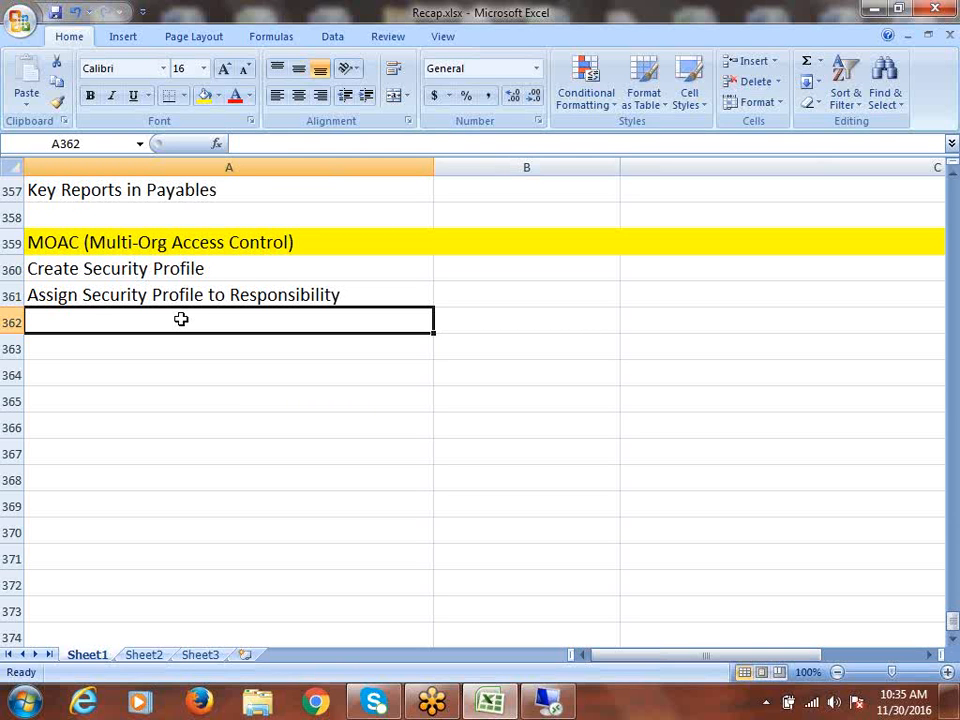
- Enter Run "Security List Maintanance" Program in A362 and briefly select A360:A362
text(Run)
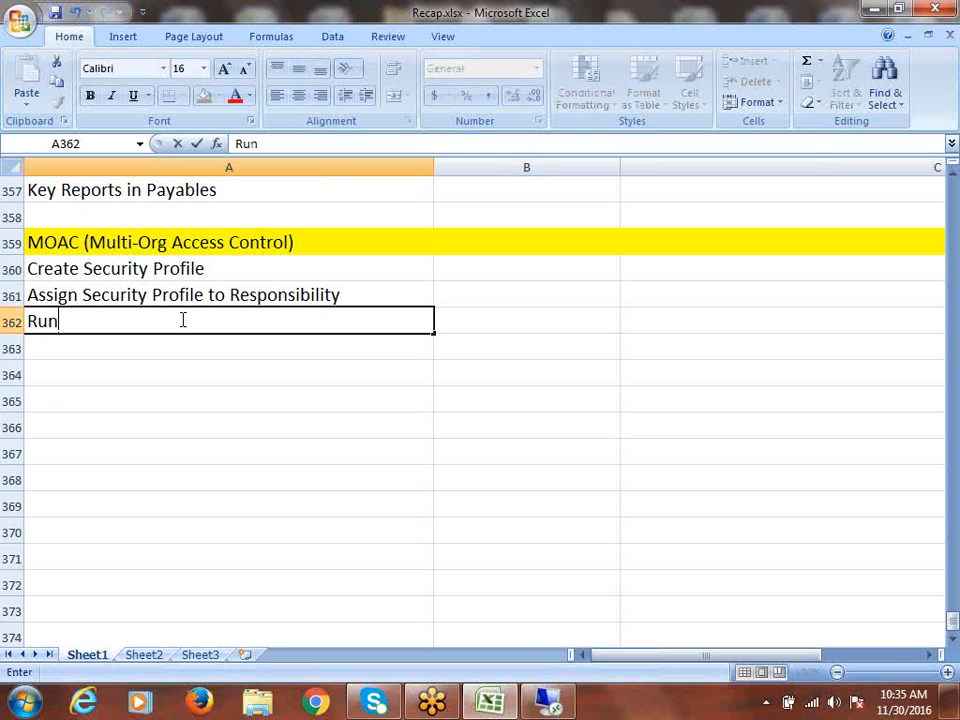
text(")
key(BackSpace)
text("Security )
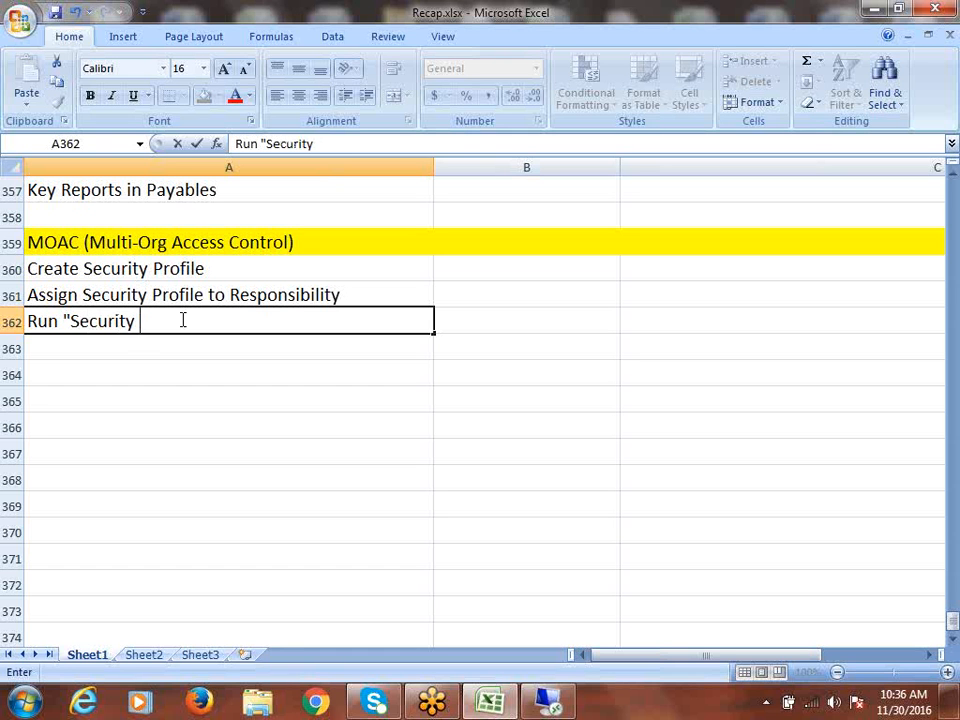
text(List Maintana)
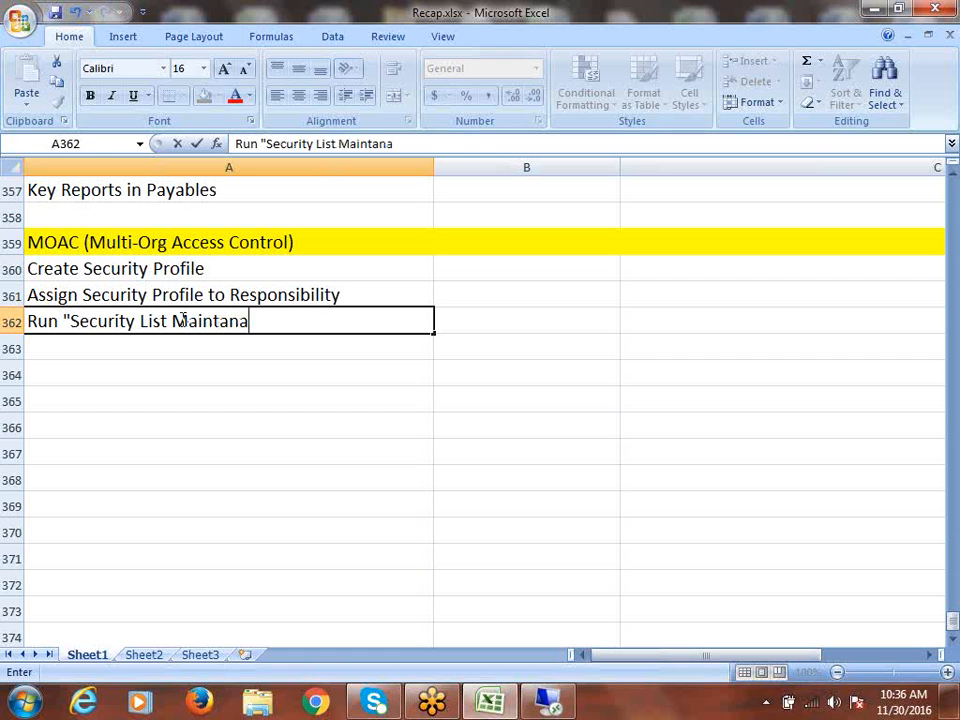
text(nce" Pr)
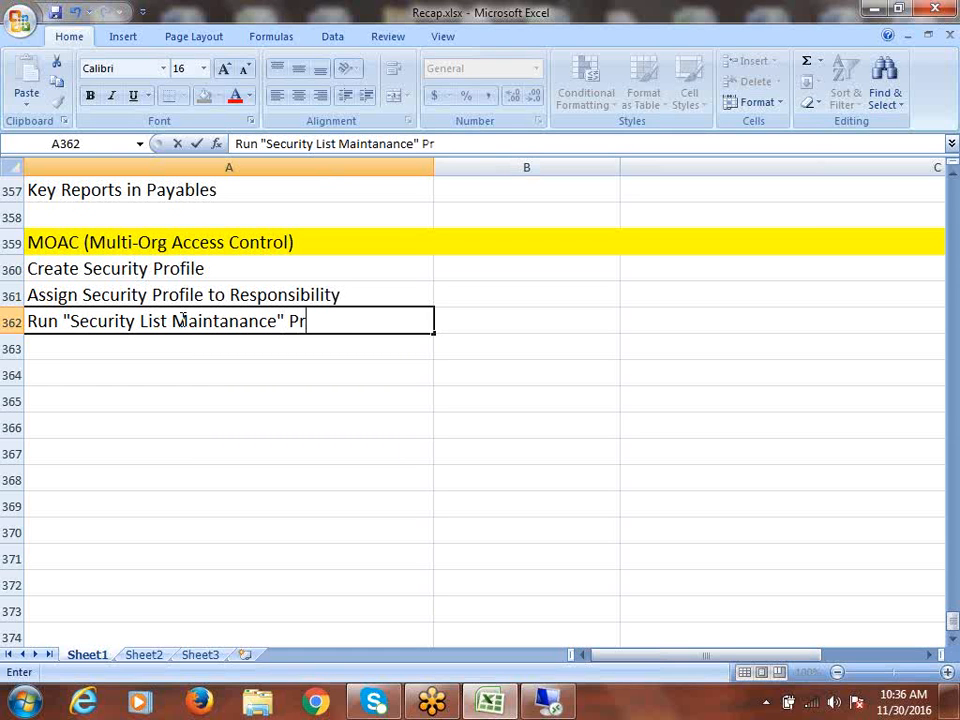
text(ogram)
key(ctrl+Return)
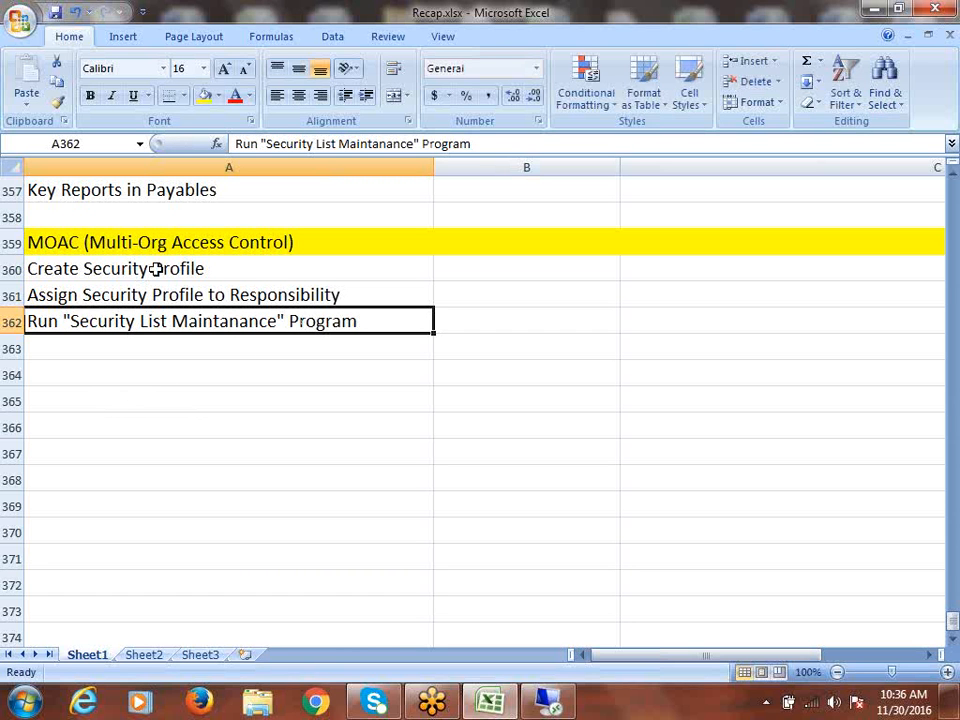
drag(158, 268, 184, 322)
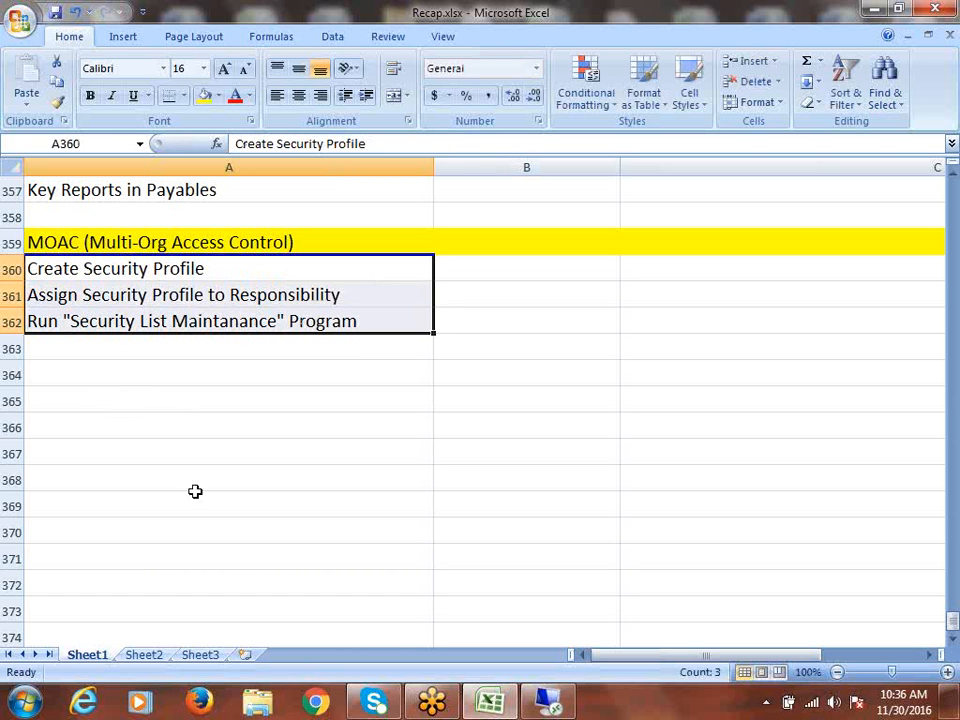
click(68, 380)
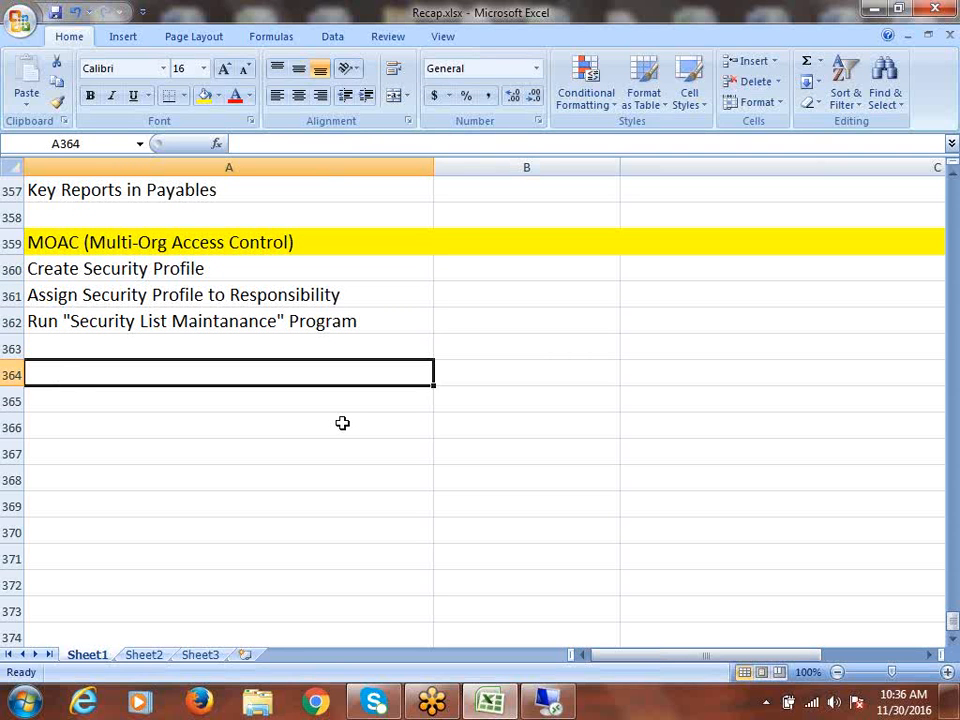
- Enter Testing... in A364, then select the A361 and A362 subtopic cells in turn
text(Testing..)
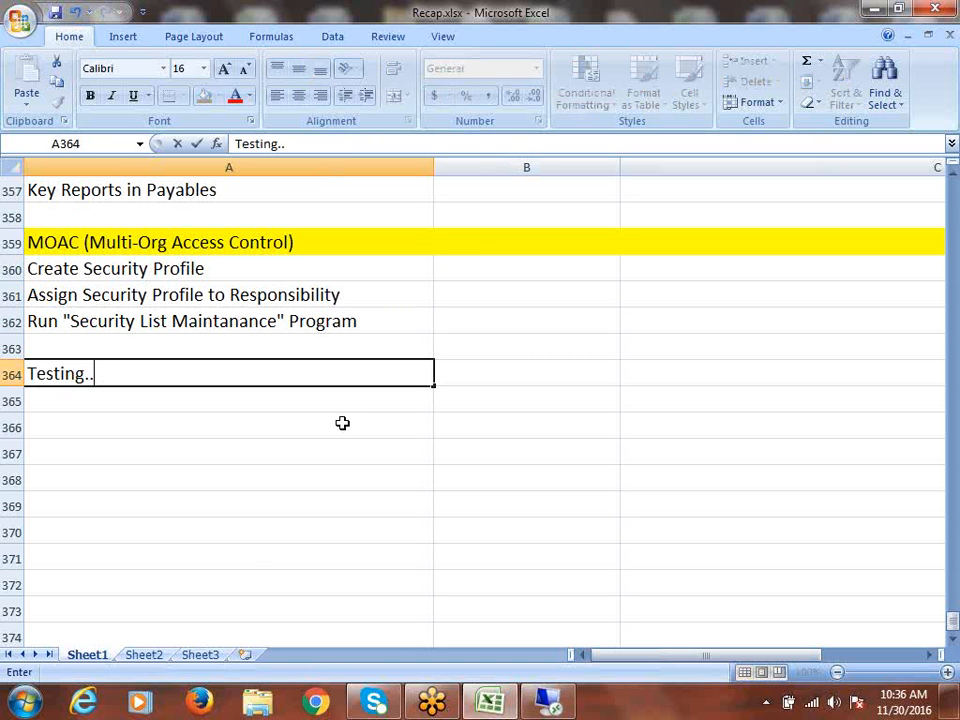
text(.)
click(150, 268)
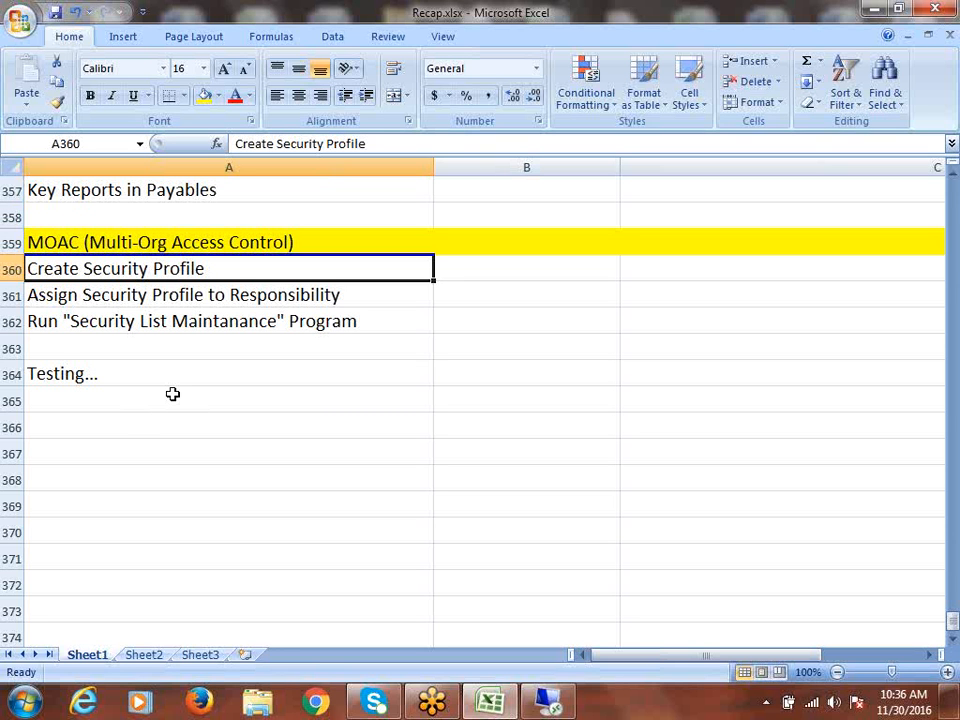
click(108, 295)
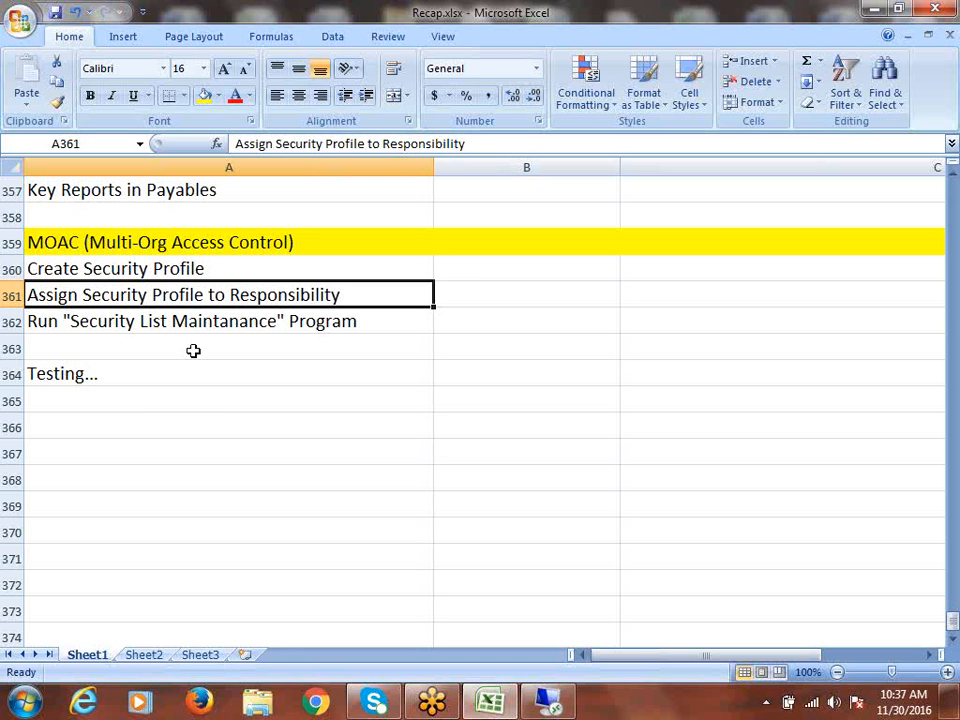
click(129, 321)
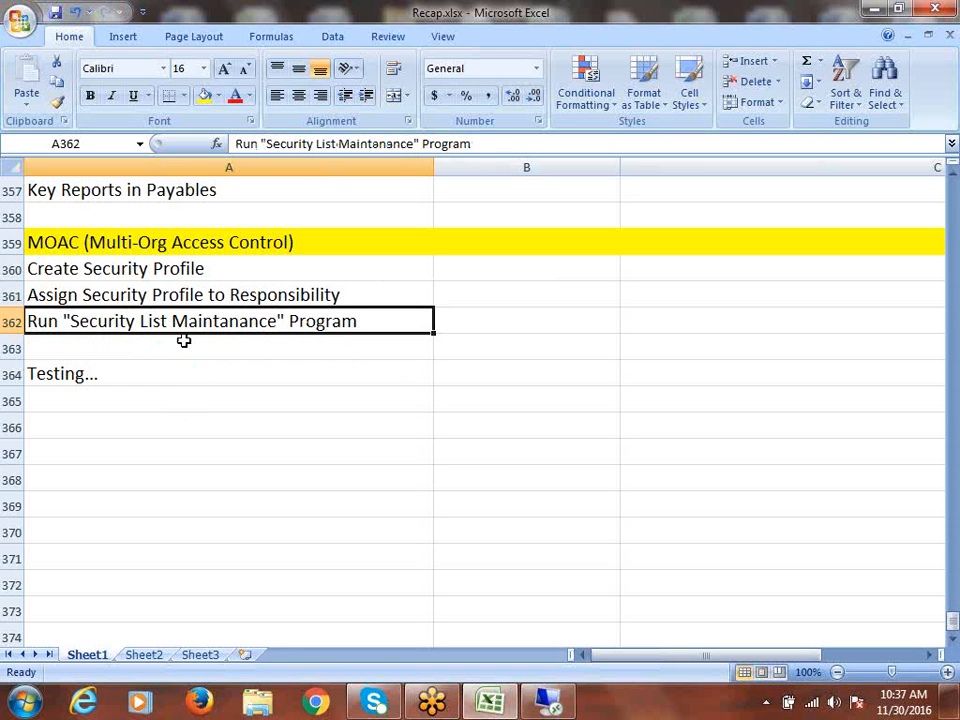
- Insert two blank rows at row 360 beneath the MOAC heading and view their fill colour choices
click(10, 270)
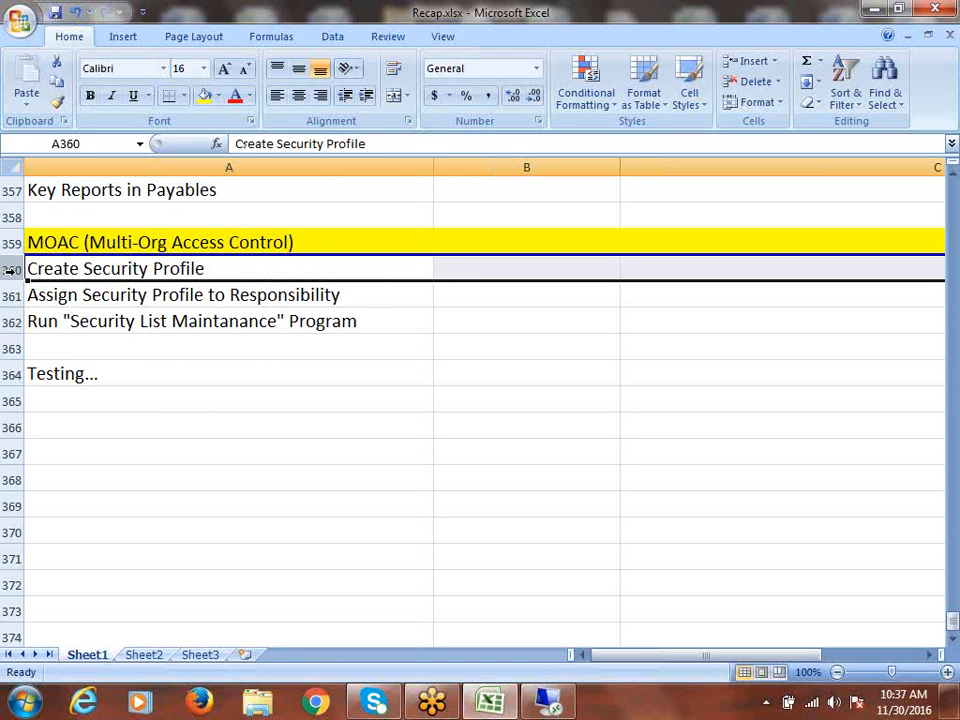
right_click(12, 270)
click(110, 375)
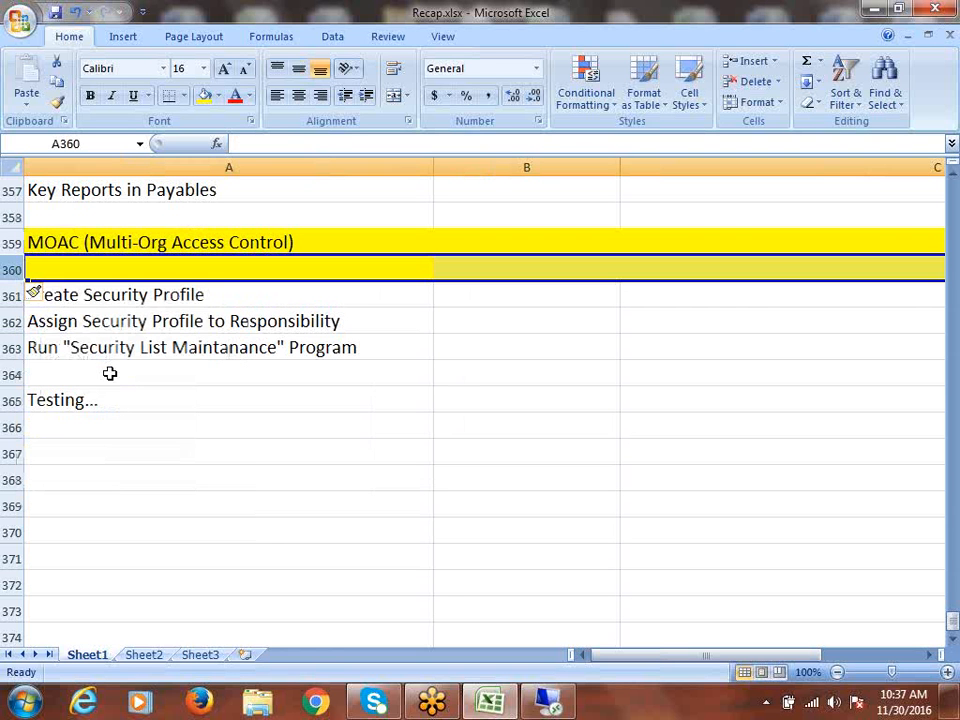
right_click(12, 270)
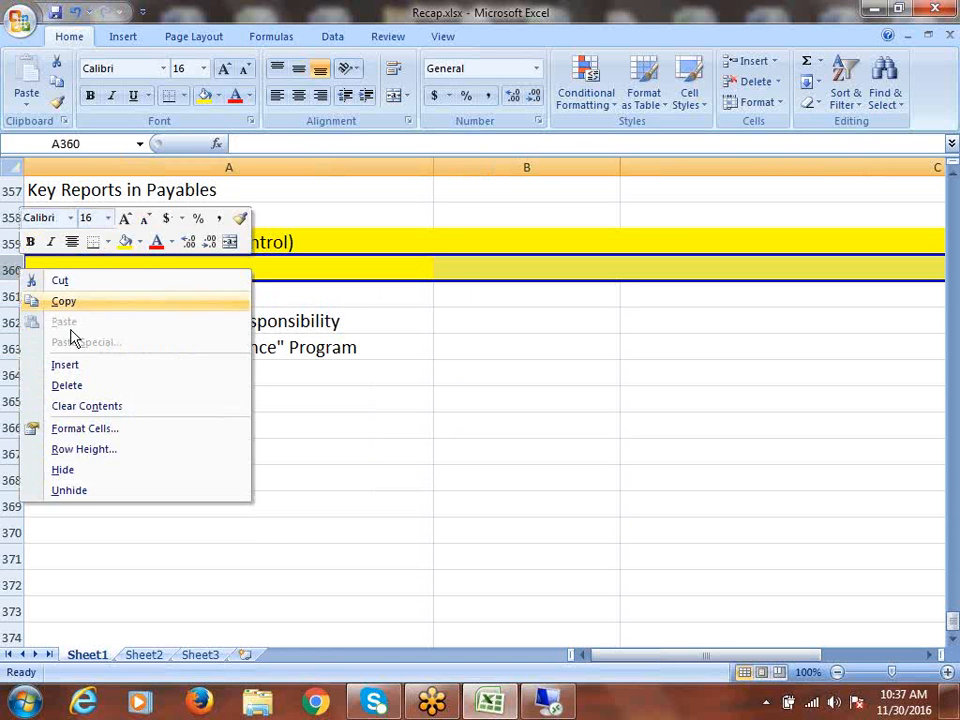
click(94, 366)
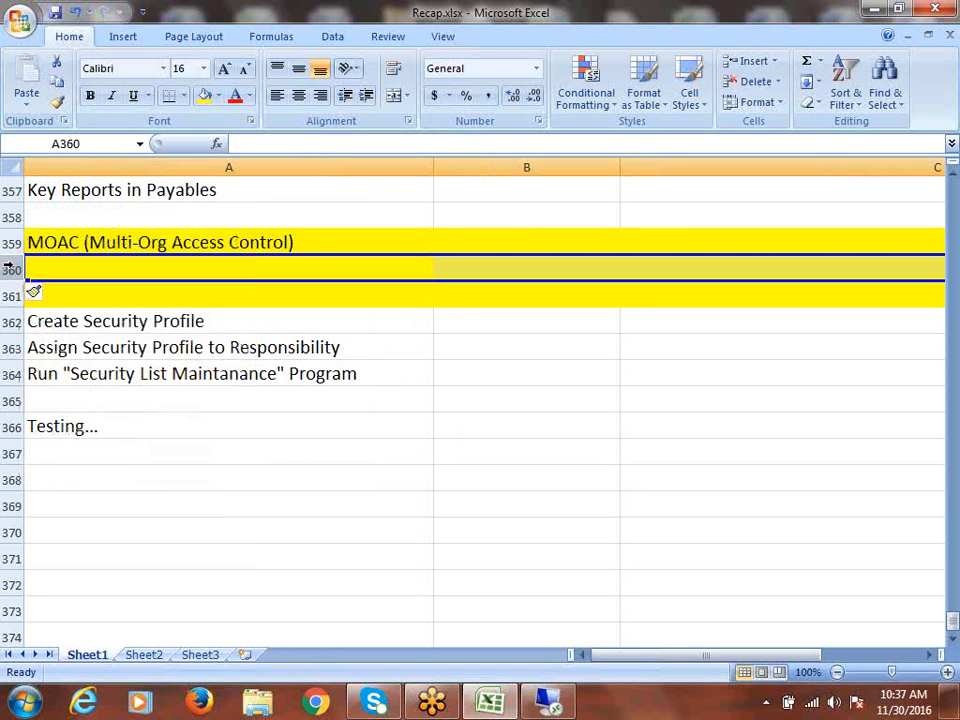
drag(14, 268, 15, 292)
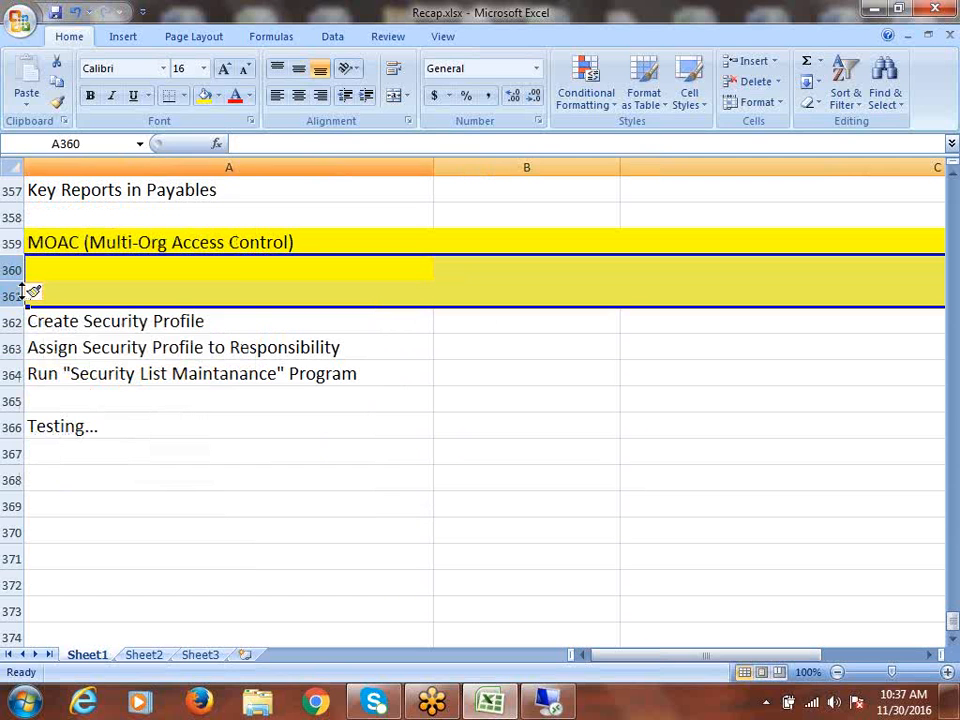
click(218, 95)
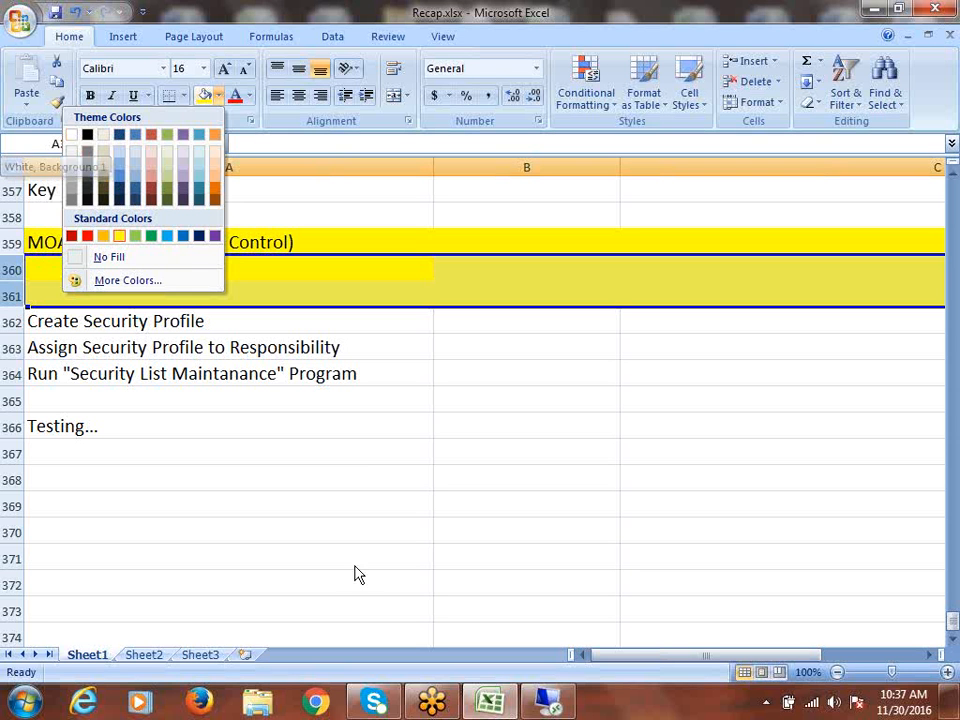
click(350, 422)
key(ctrl+z)
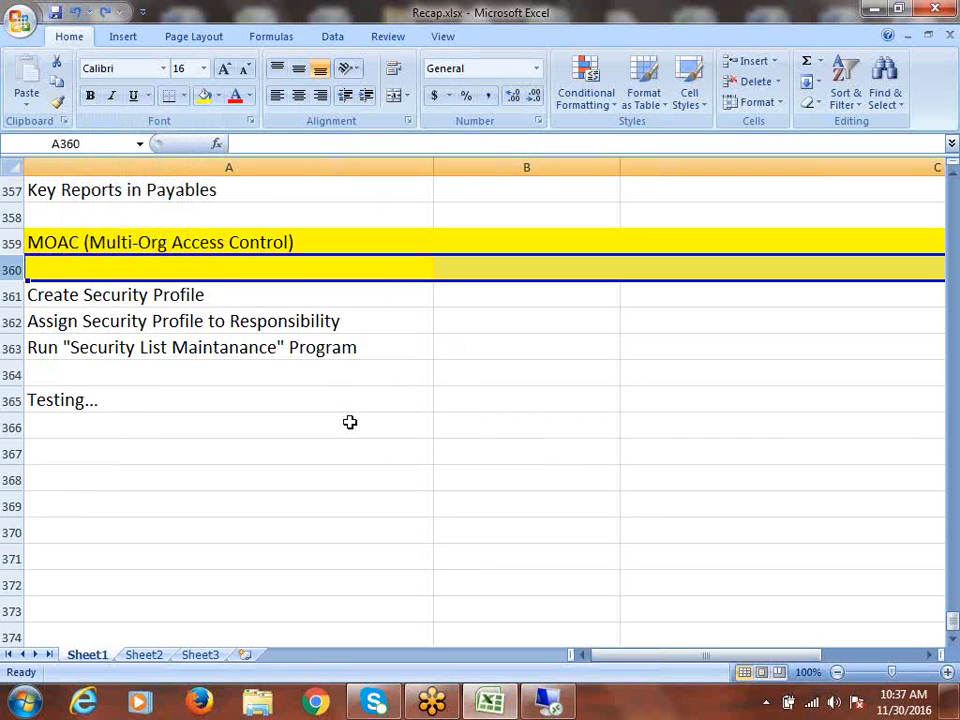
key(ctrl+z)
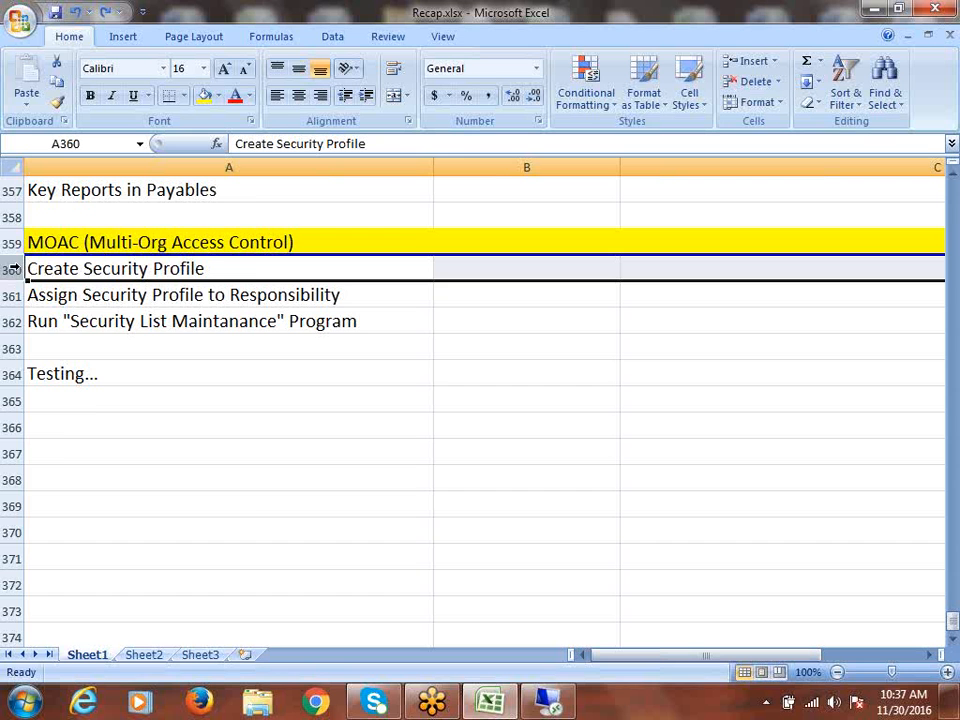
right_click(14, 269)
click(80, 366)
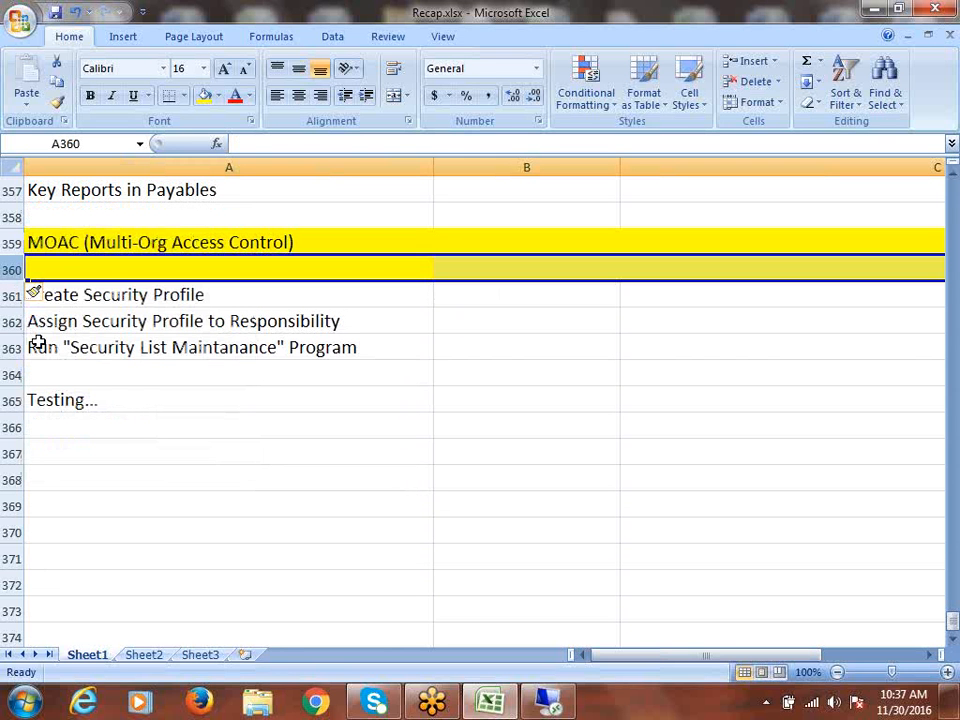
right_click(8, 270)
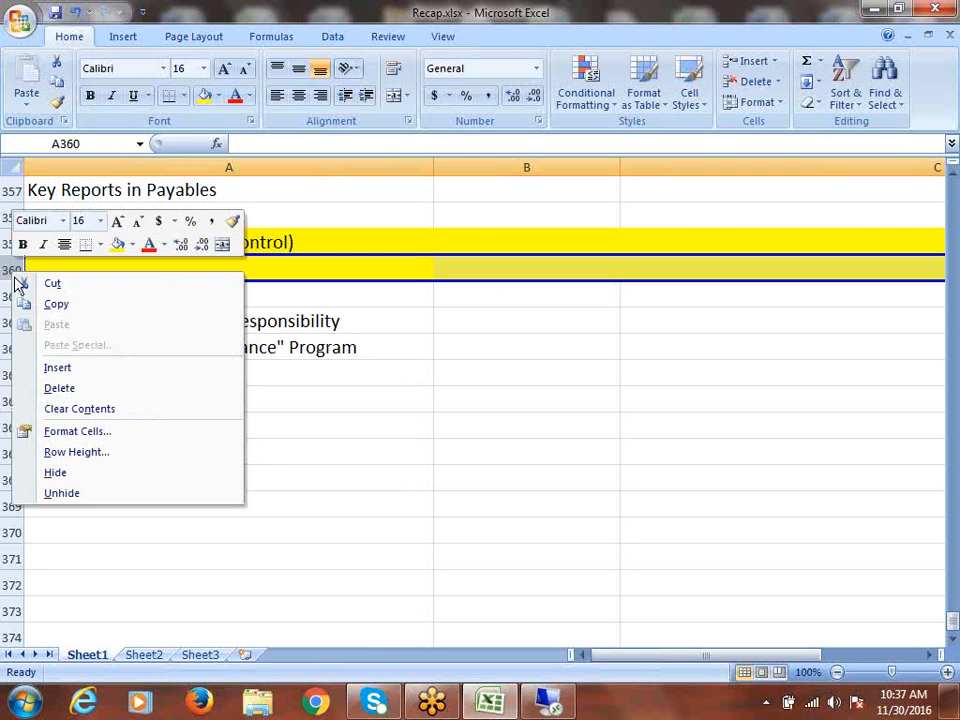
click(80, 366)
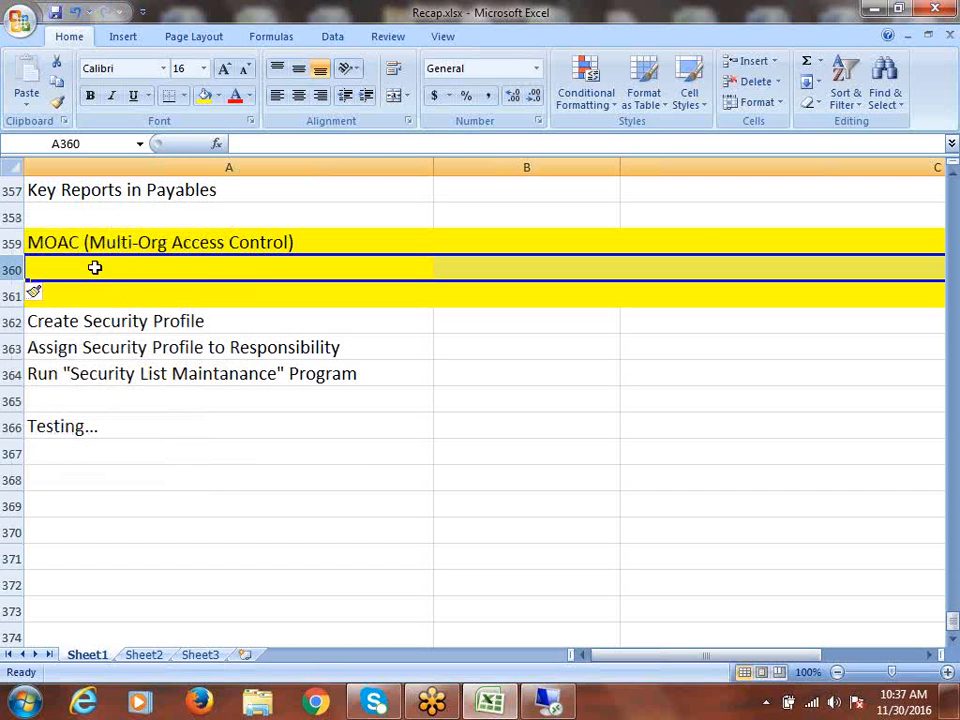
click(10, 269)
drag(10, 269, 14, 296)
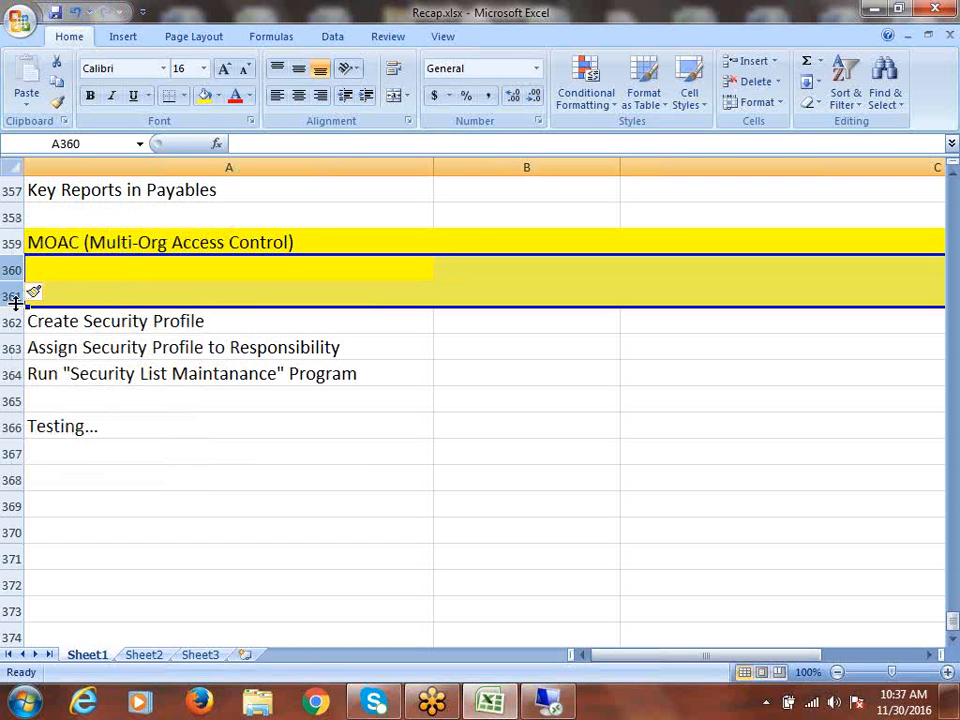
- Give the two new rows 360–361 a white fill so only the MOAC heading stays yellow
click(217, 96)
click(72, 135)
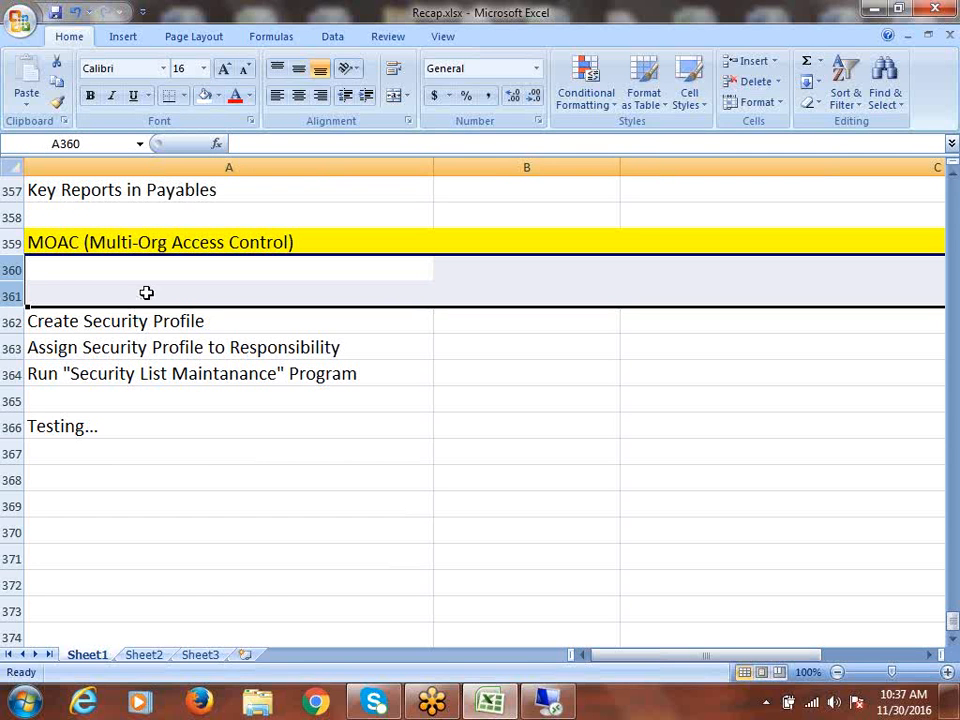
click(80, 277)
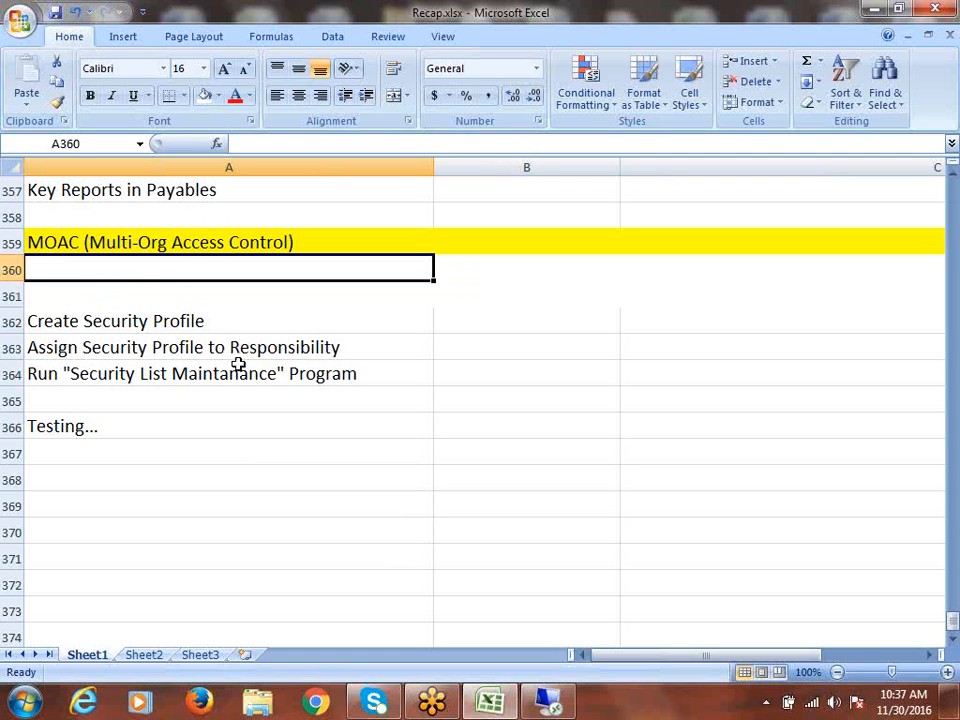
- Review the three security-profile subtopic rows, then select empty cell A360 under the heading
drag(152, 330, 167, 369)
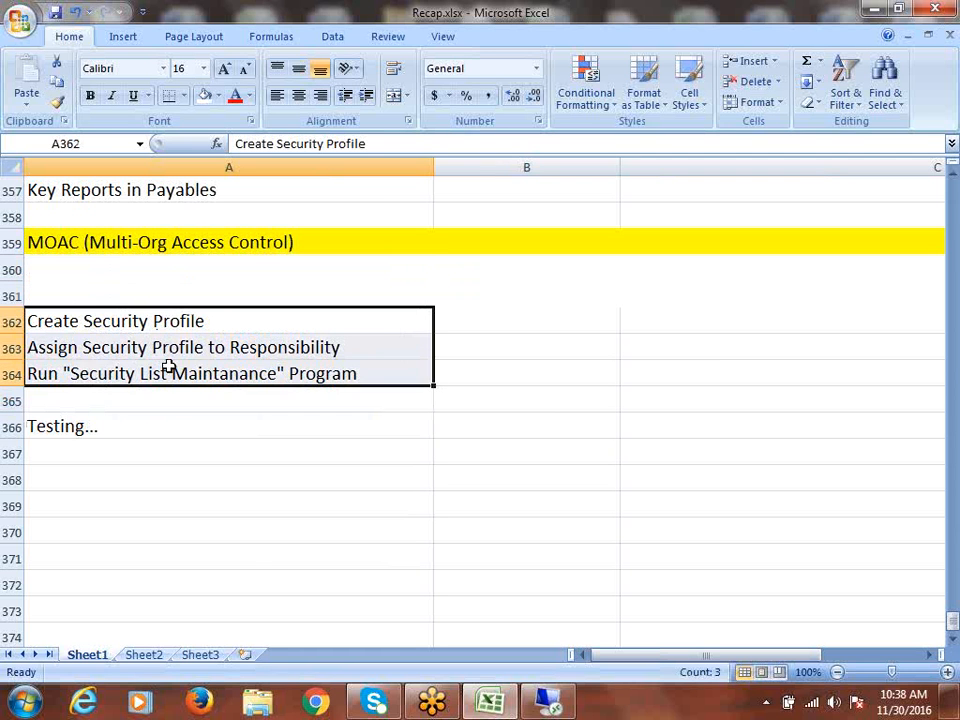
click(78, 267)
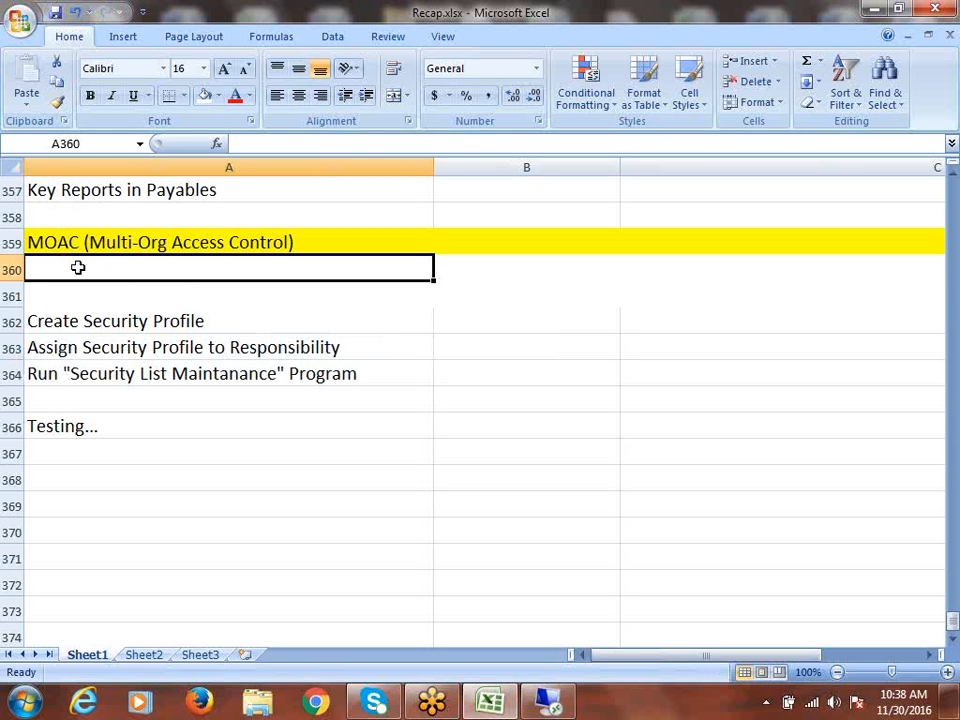
drag(92, 321, 107, 364)
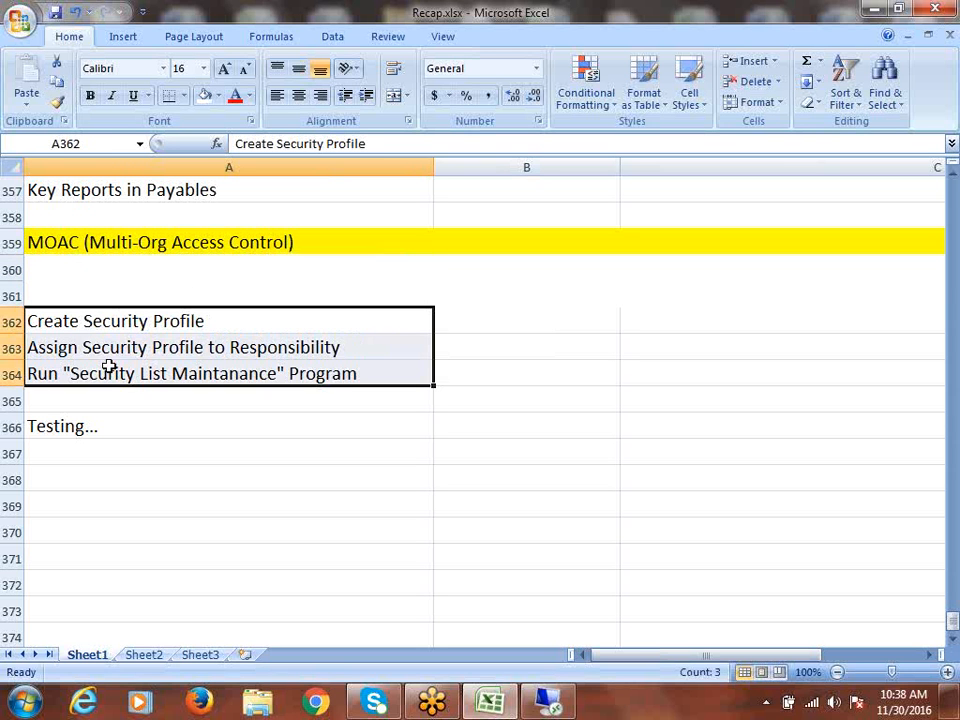
click(69, 267)
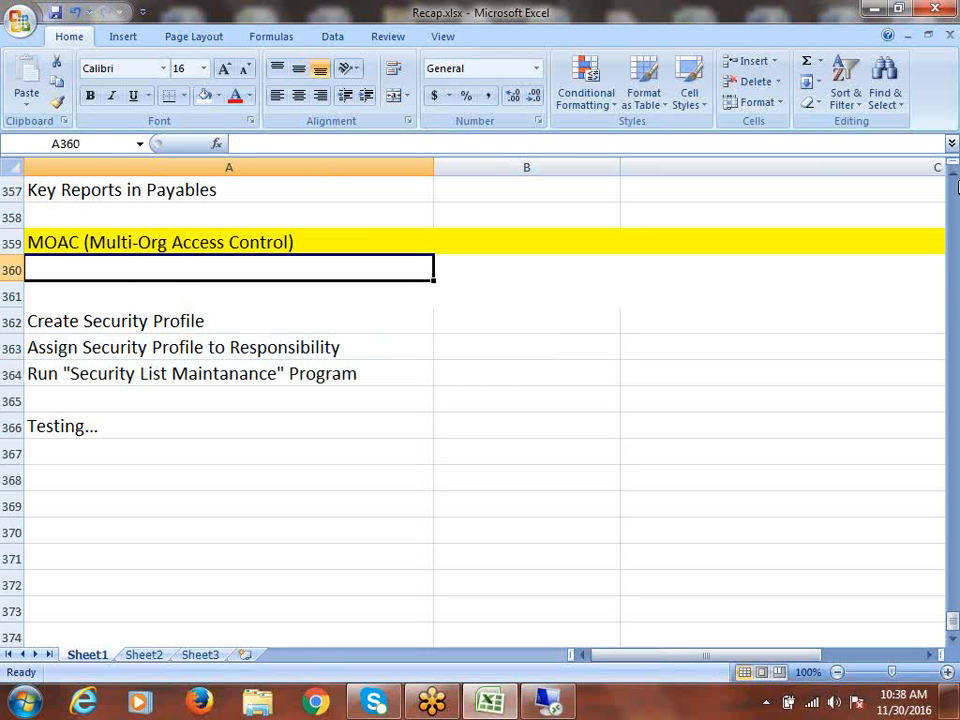
- Enter 'Create Operating Unit' in A360 and insert a blank row at 361
text(Create )
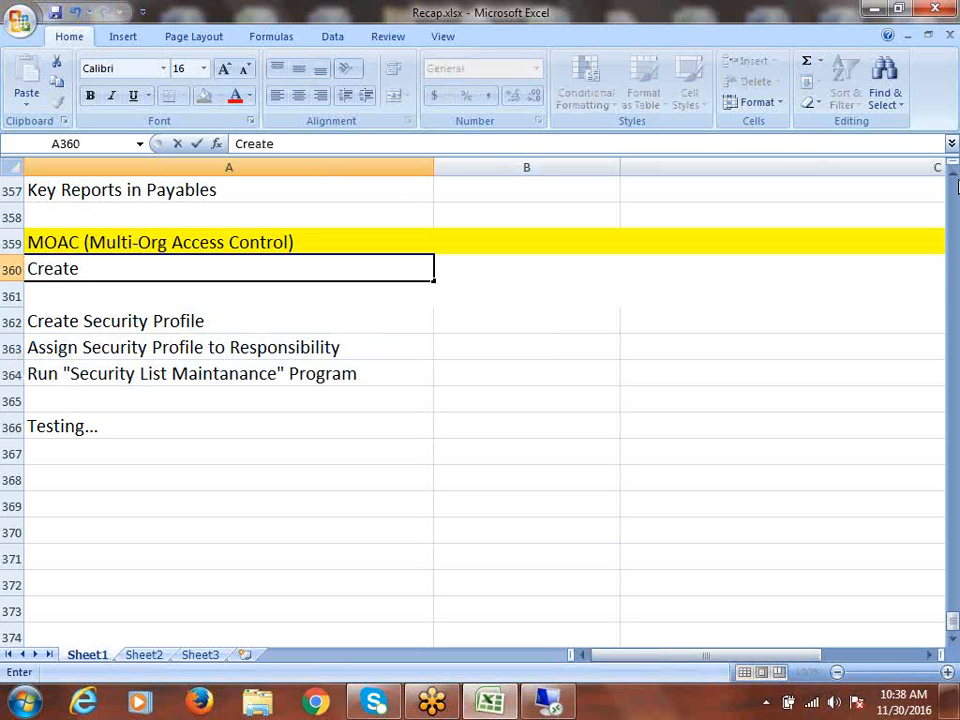
text(Opera)
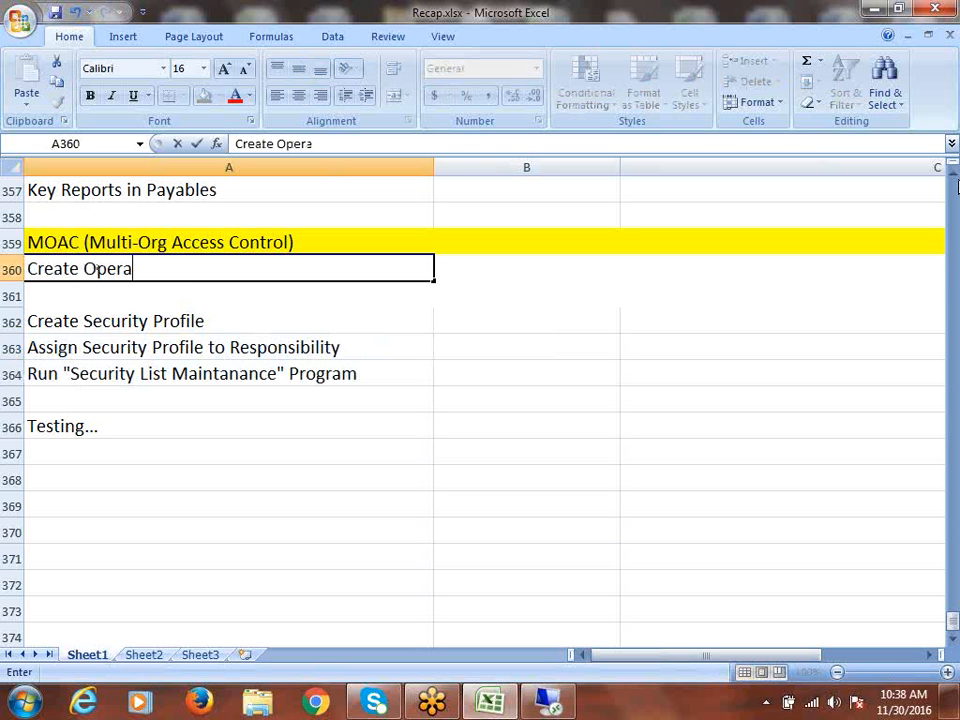
text(ting Unit)
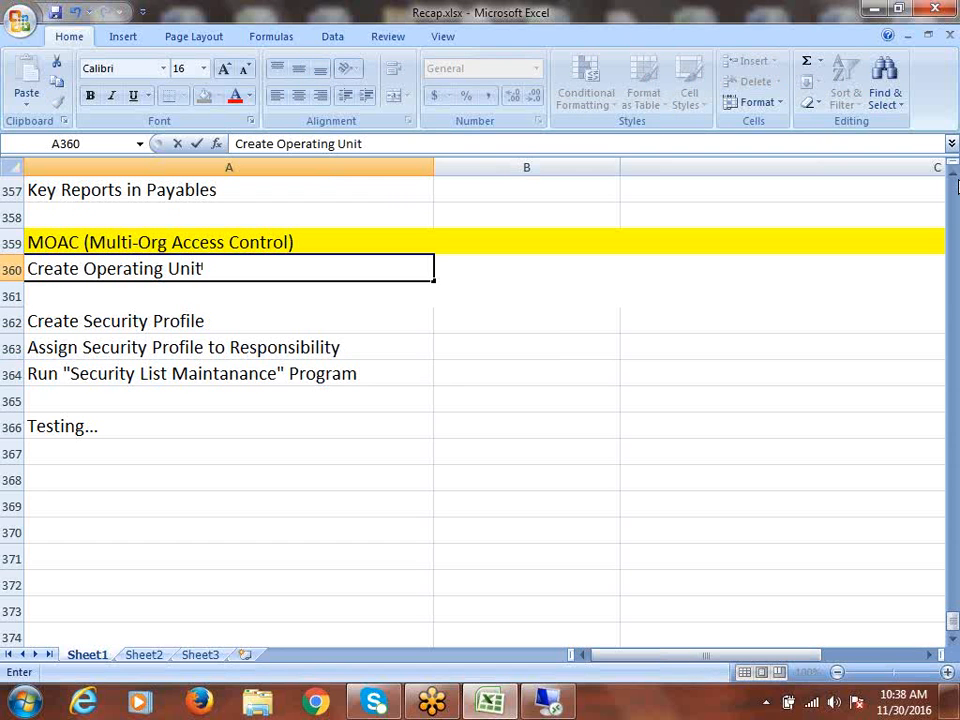
click(12, 296)
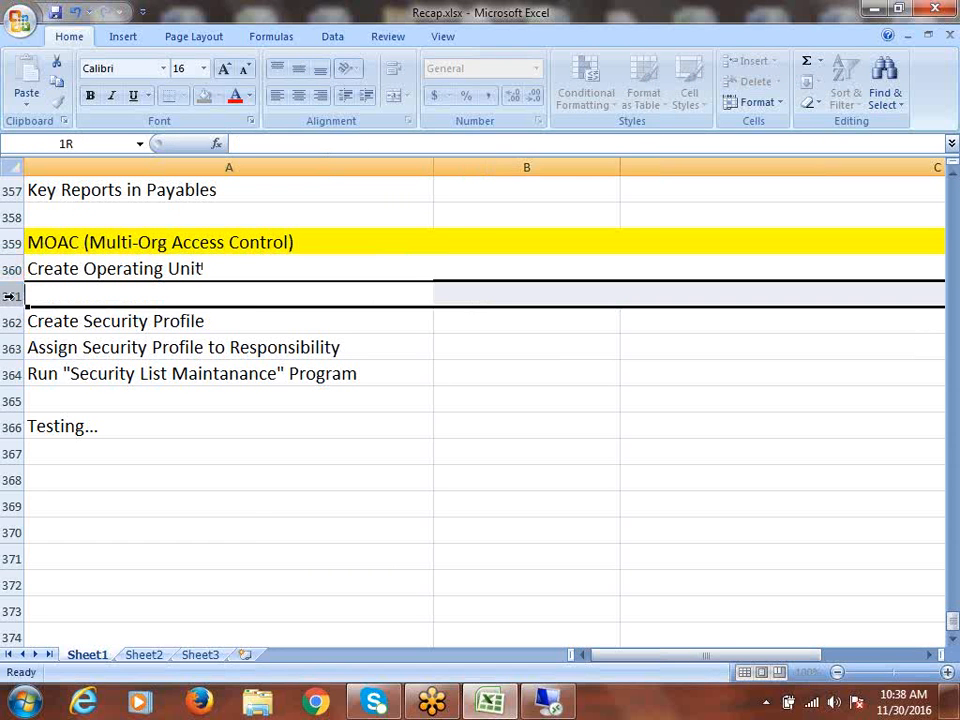
right_click(12, 296)
click(80, 395)
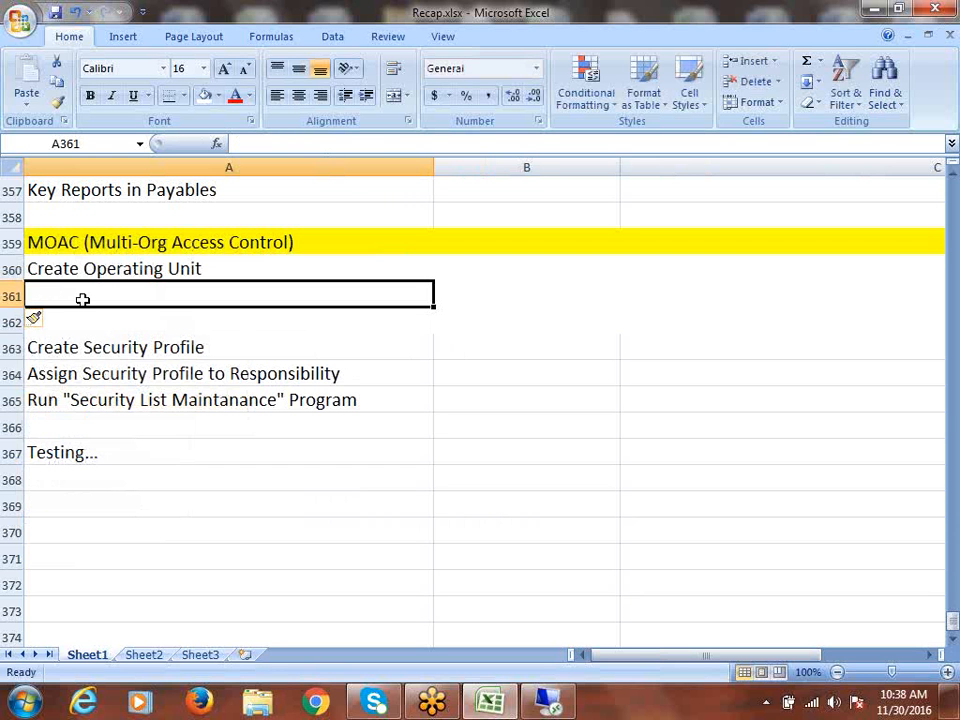
- Enter 'Configure Financial Options' in A361, then select the two new topic cells A360:A361
text(CO)
key(BackSpace)
key(BackSpace)
text(c)
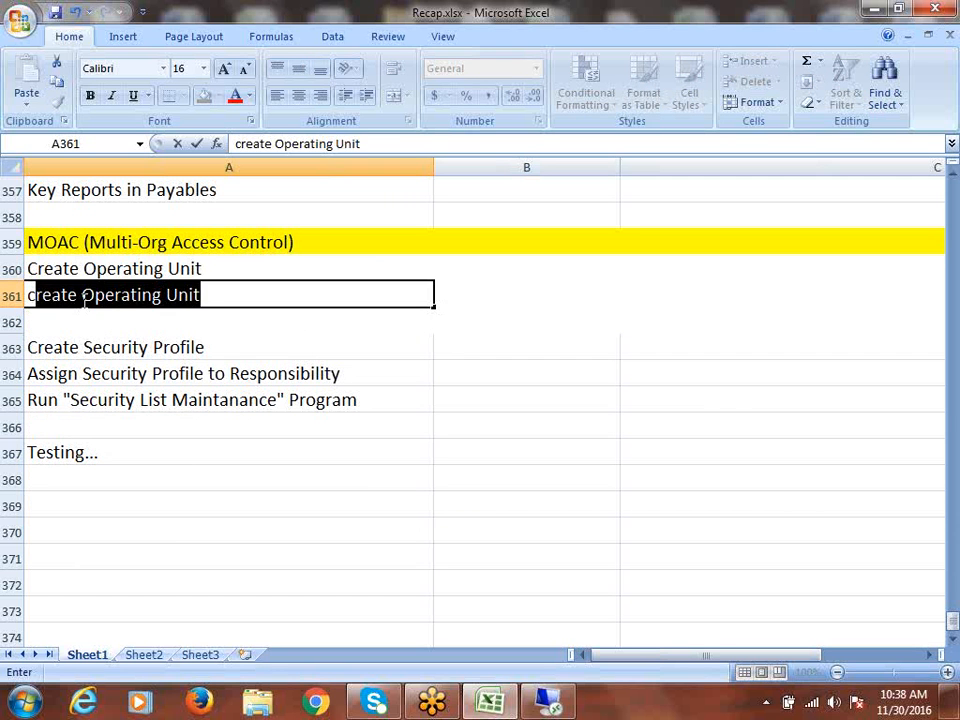
key(BackSpace)
key(BackSpace)
text(Configure f)
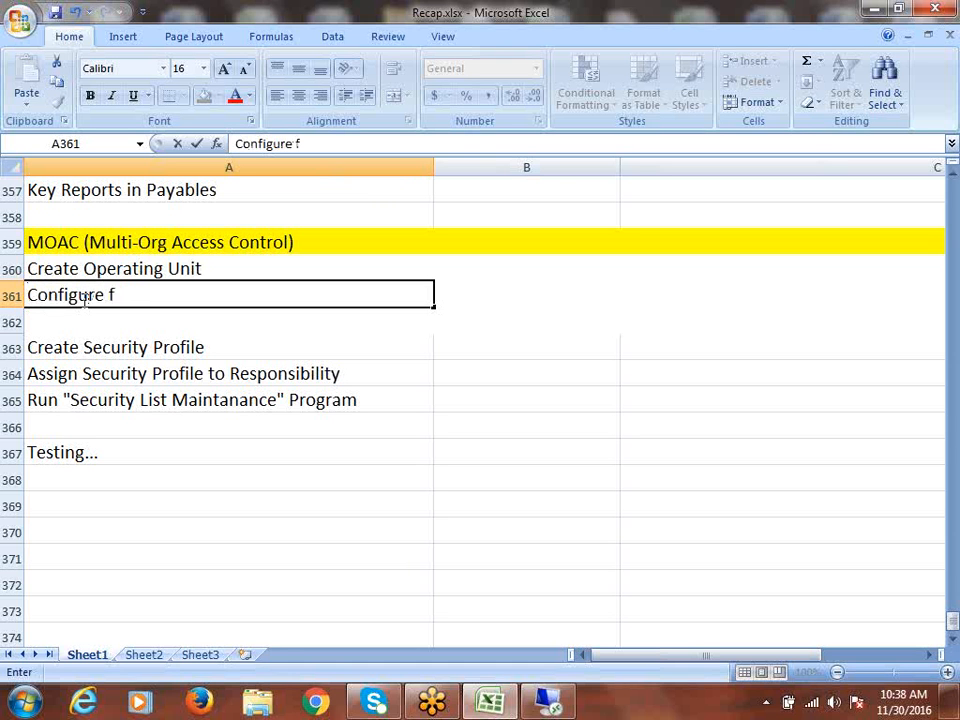
key(BackSpace)
text(Financial Options)
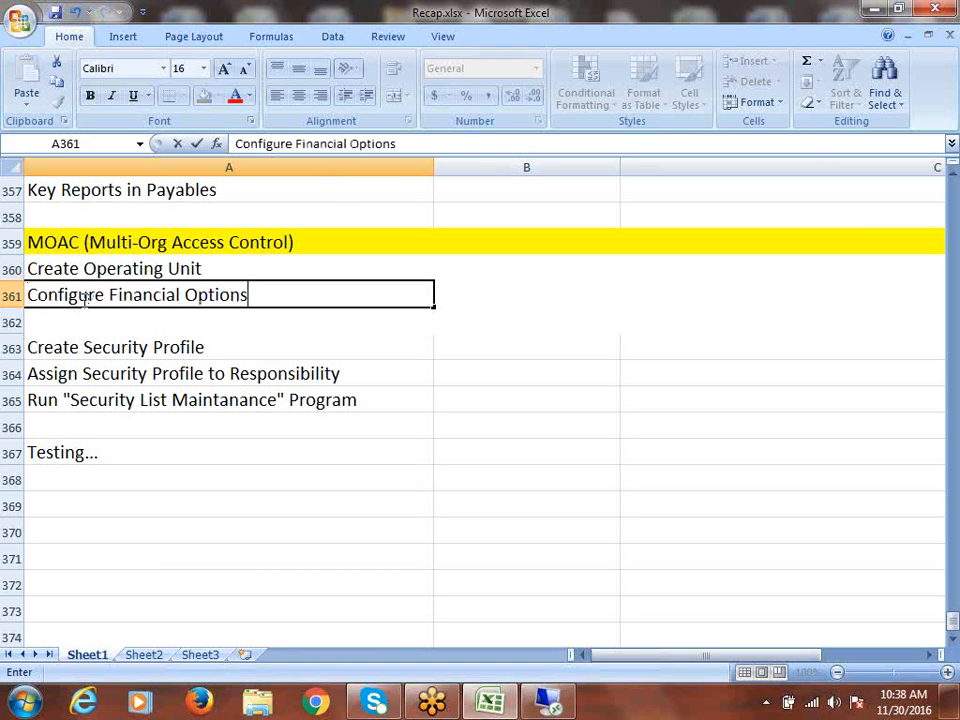
click(77, 300)
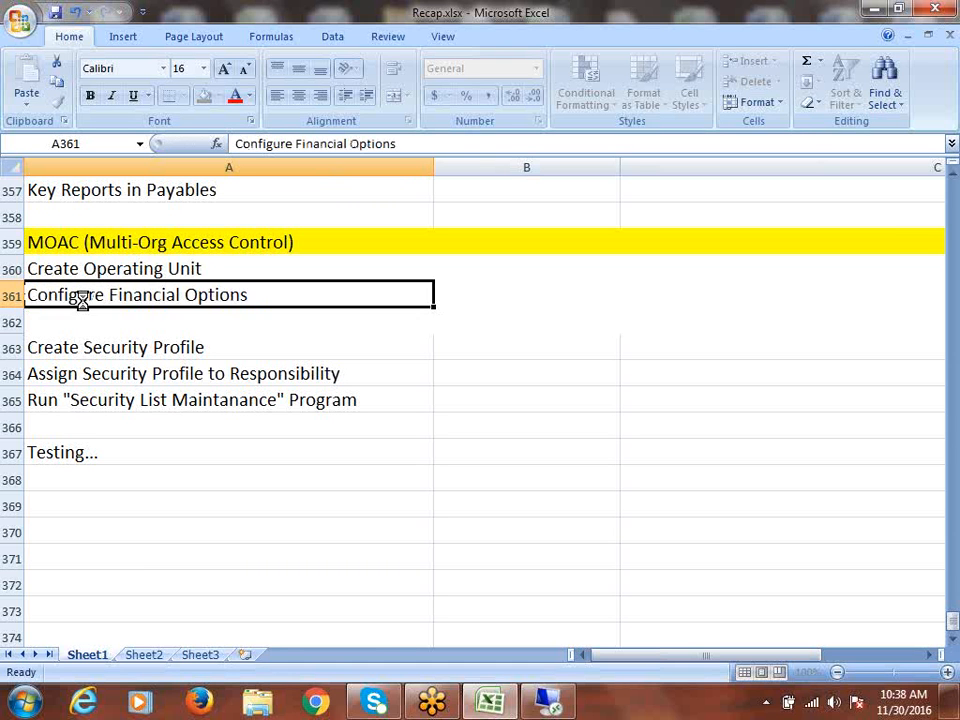
drag(139, 270, 145, 295)
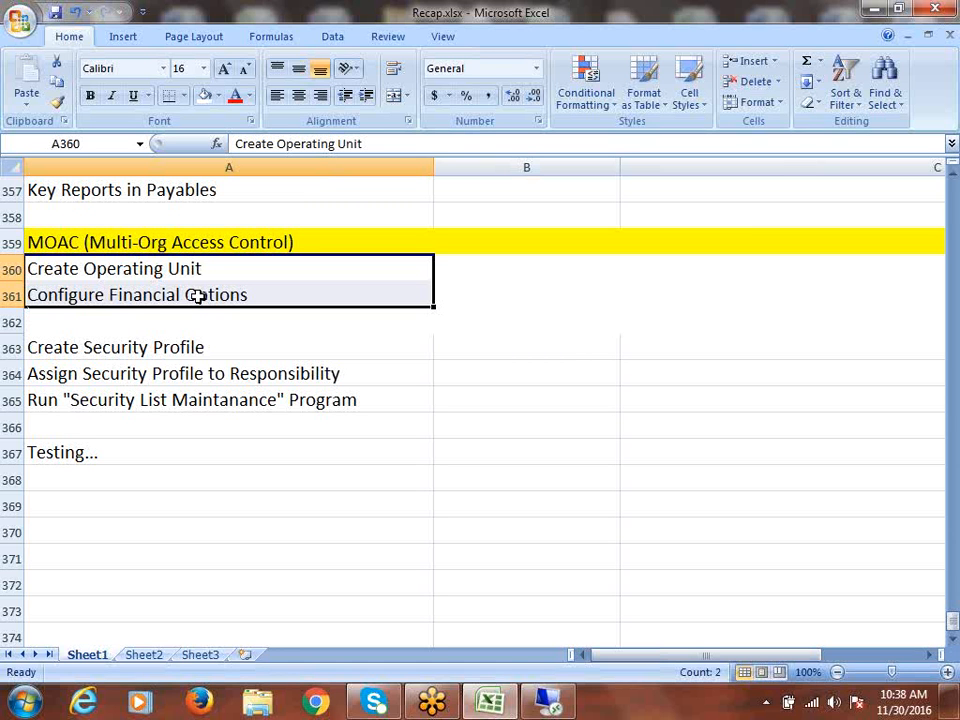
- Save Recap.xlsx with Ctrl+S, then switch to the Remote Desktop session
key(ctrl+s)
drag(197, 268, 206, 311)
click(189, 295)
key(ctrl+s)
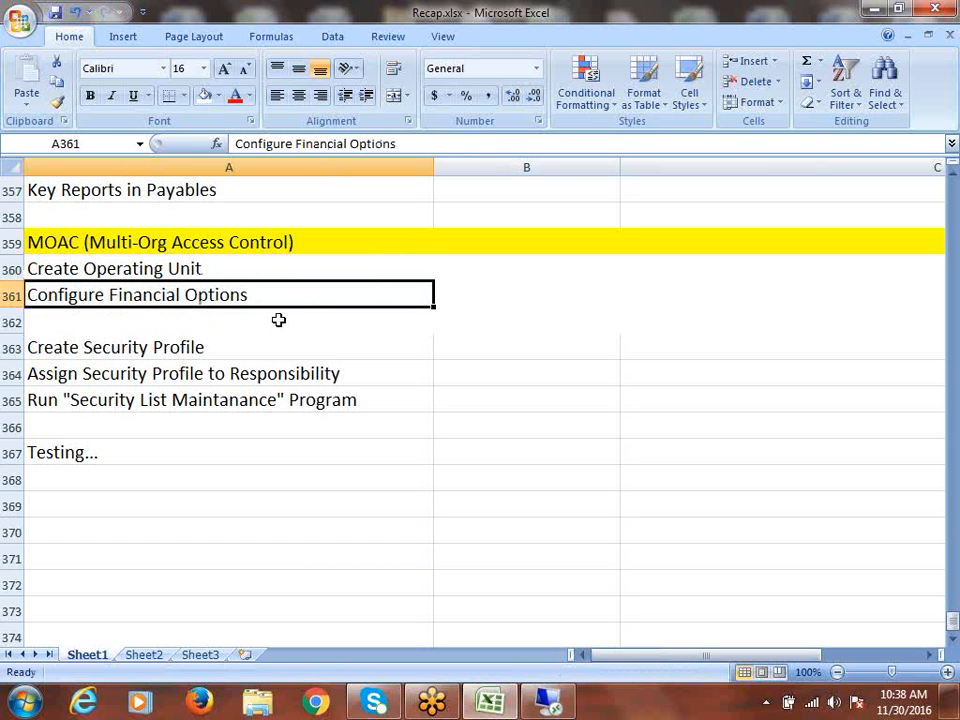
click(189, 271)
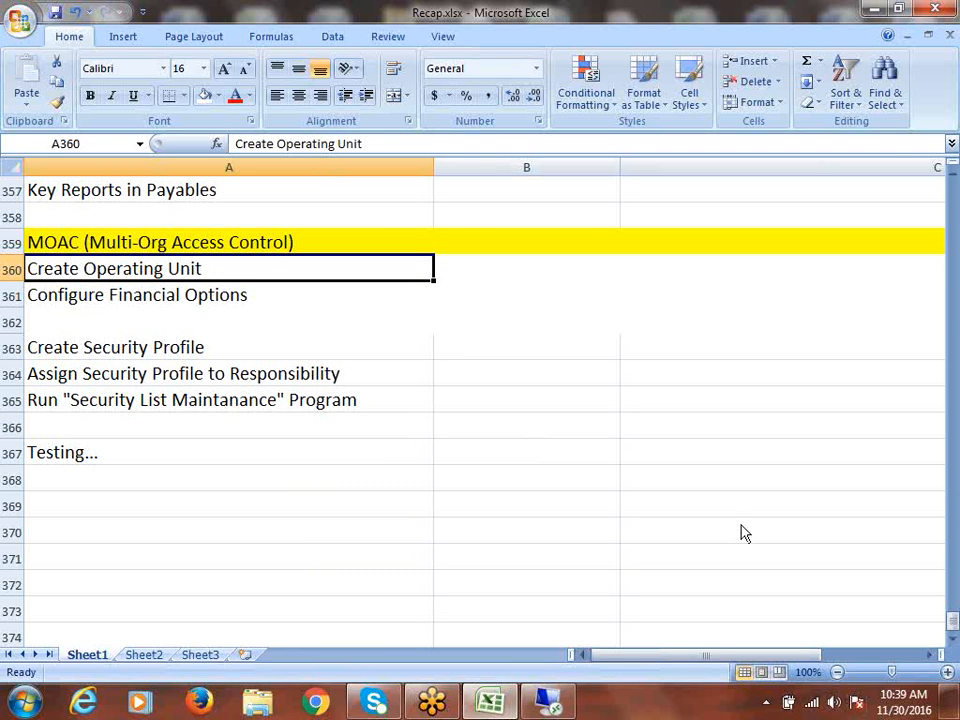
click(553, 704)
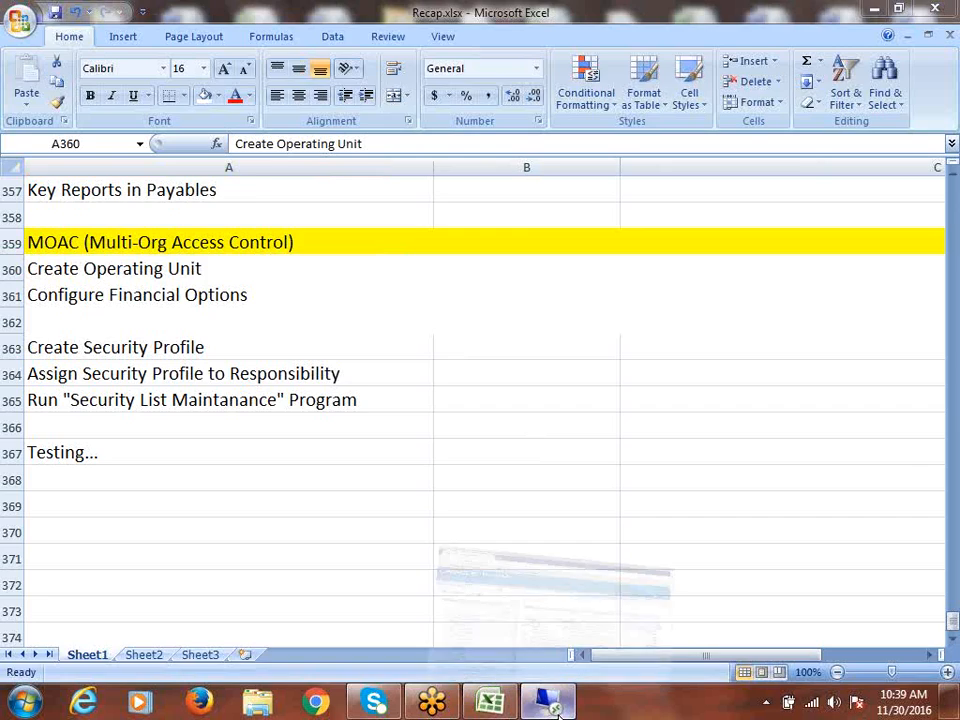
- Close the old Oracle home tab, log in with the account password, and dismiss Firefox's save-login prompt
click(116, 395)
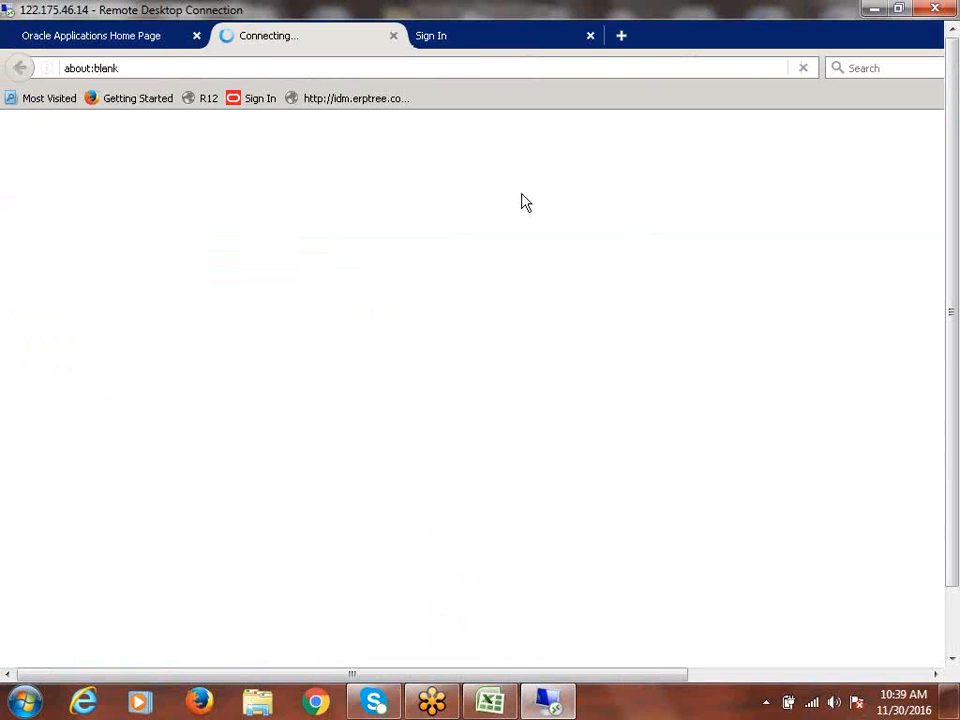
click(197, 37)
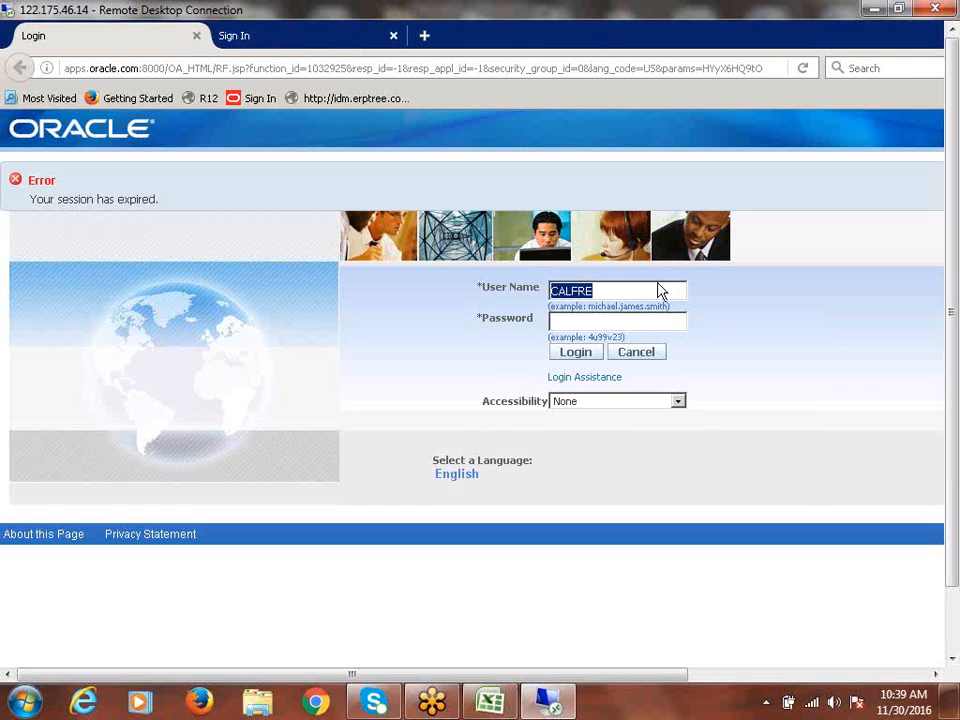
click(611, 326)
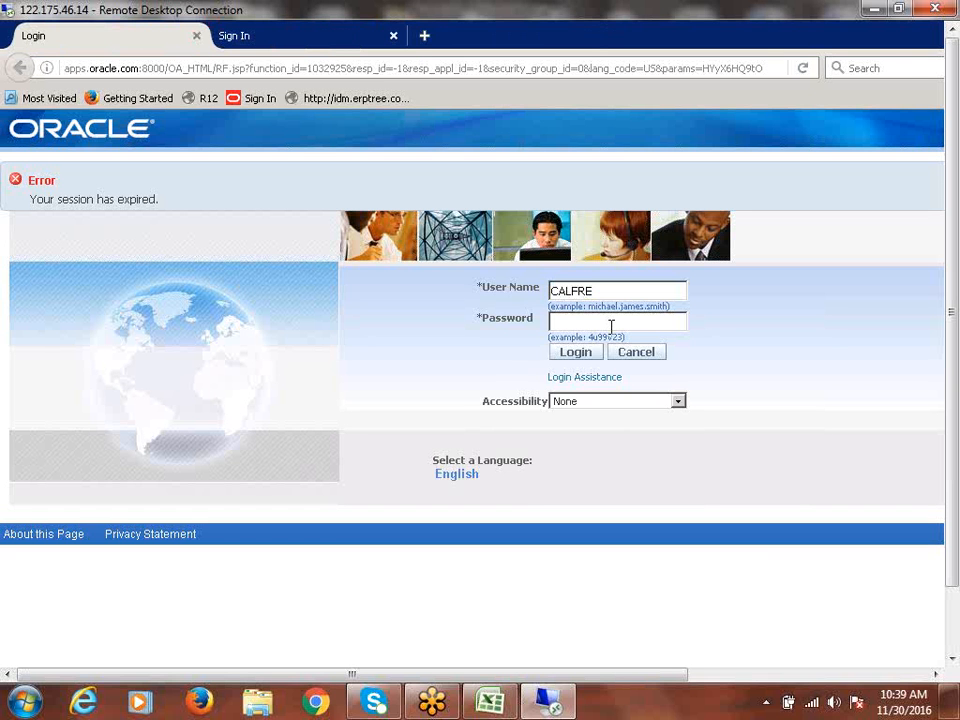
text(•••••••)
key(Return)
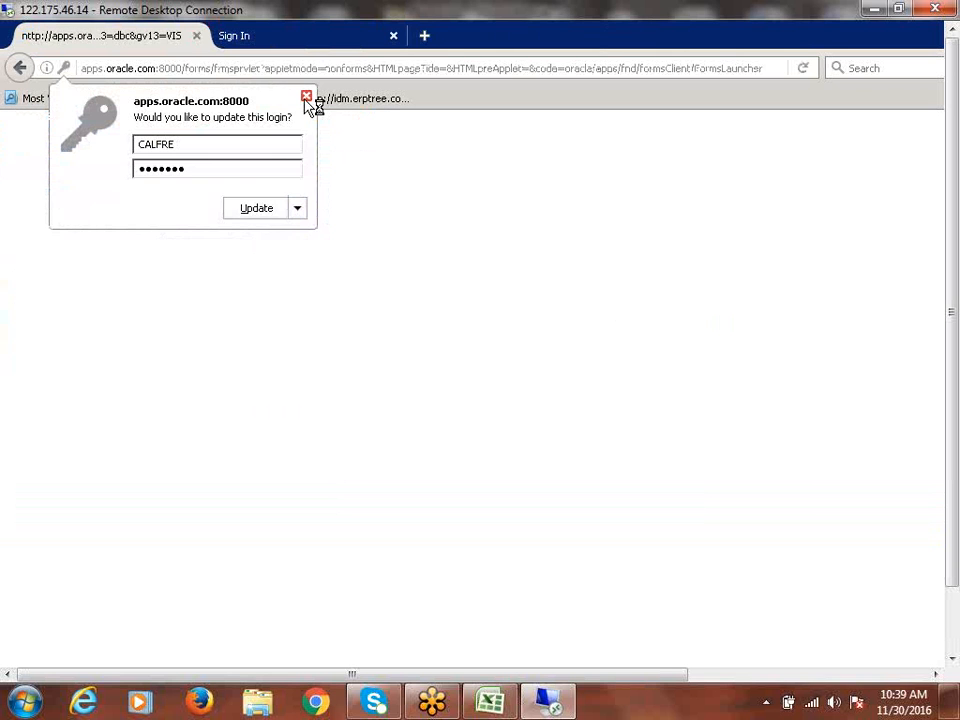
click(306, 98)
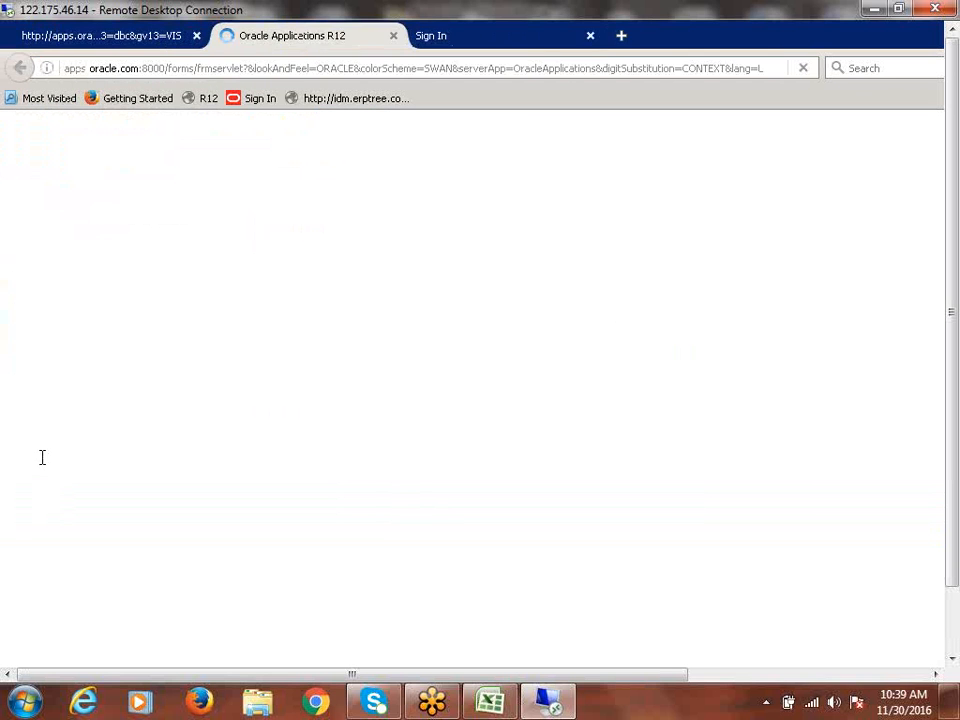
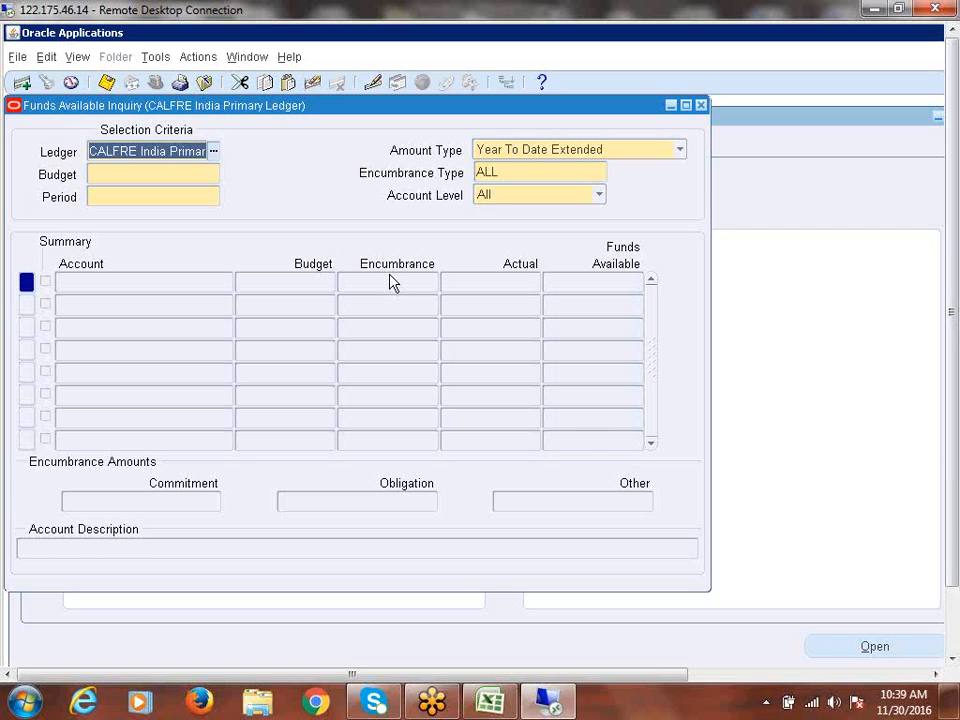
- Close the Funds Available Inquiry form and confirm Yes to return to the Navigator
click(700, 106)
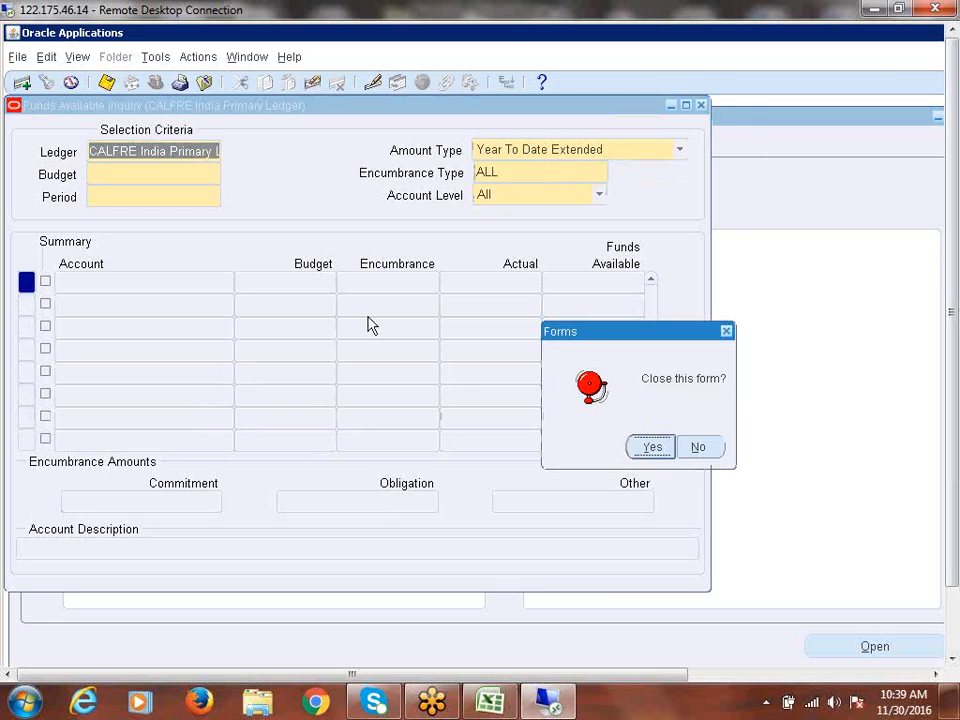
click(658, 447)
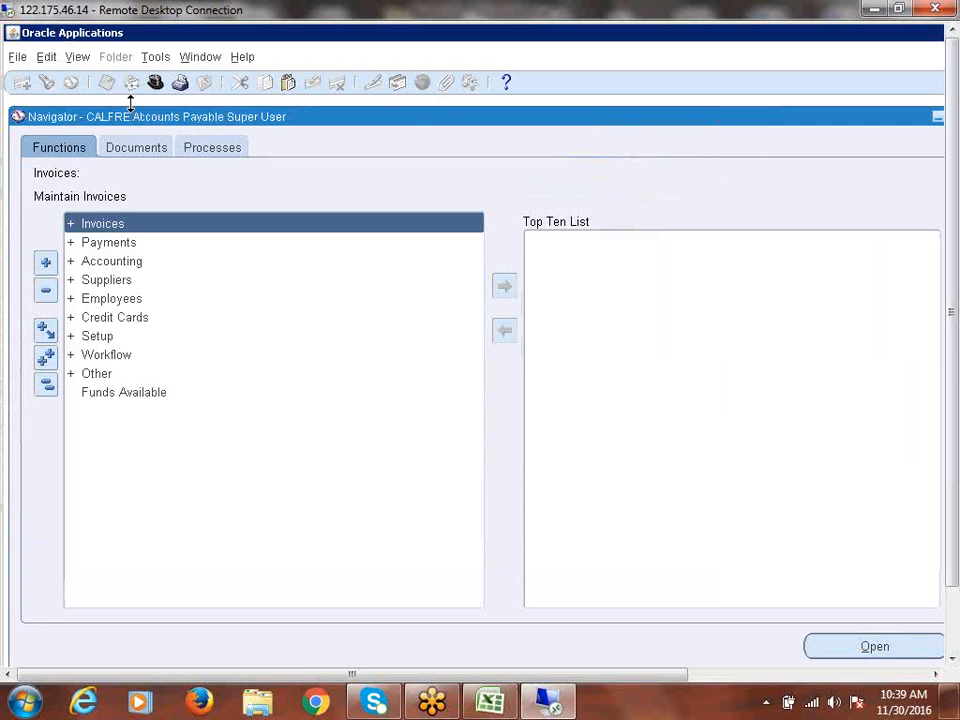
drag(136, 122, 132, 119)
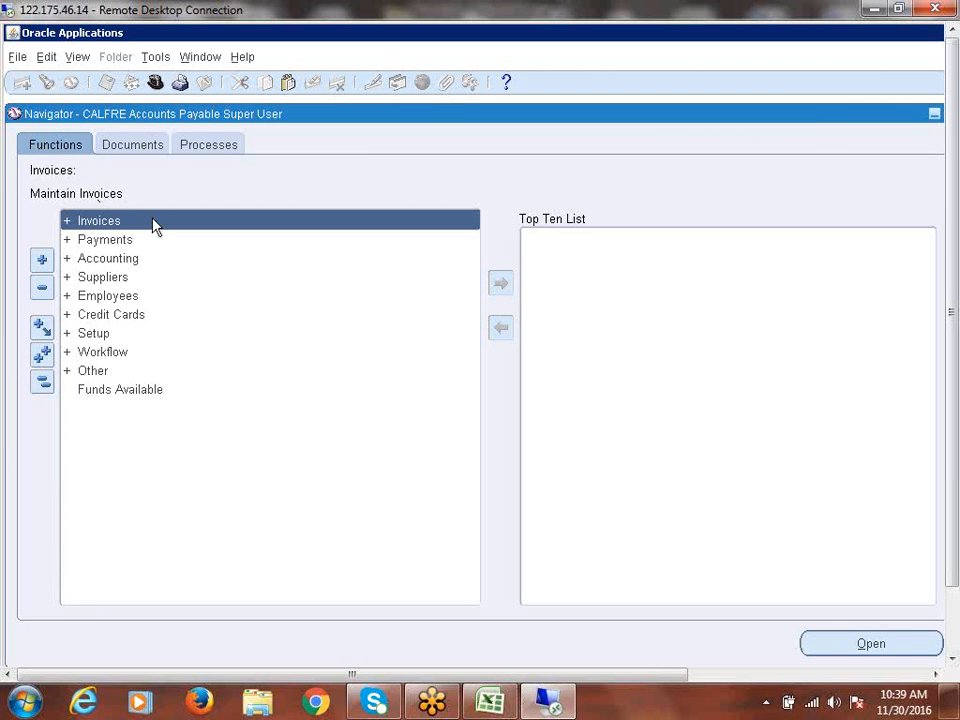
- Switch to CALFRE Human Resources Super User and open Work Structures > Organization > Description
click(155, 83)
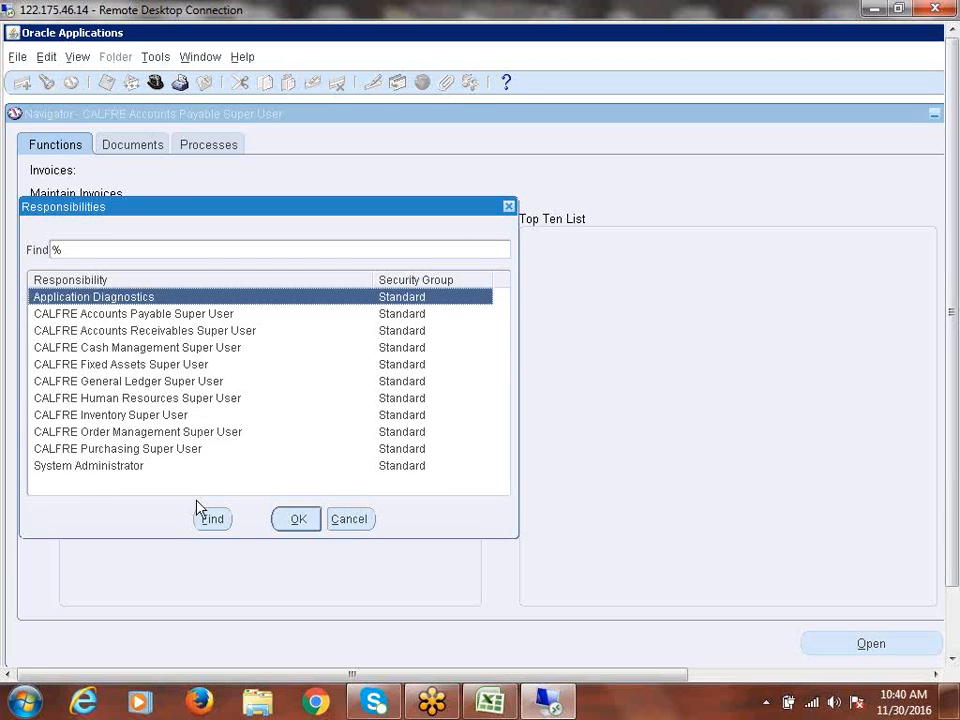
click(192, 398)
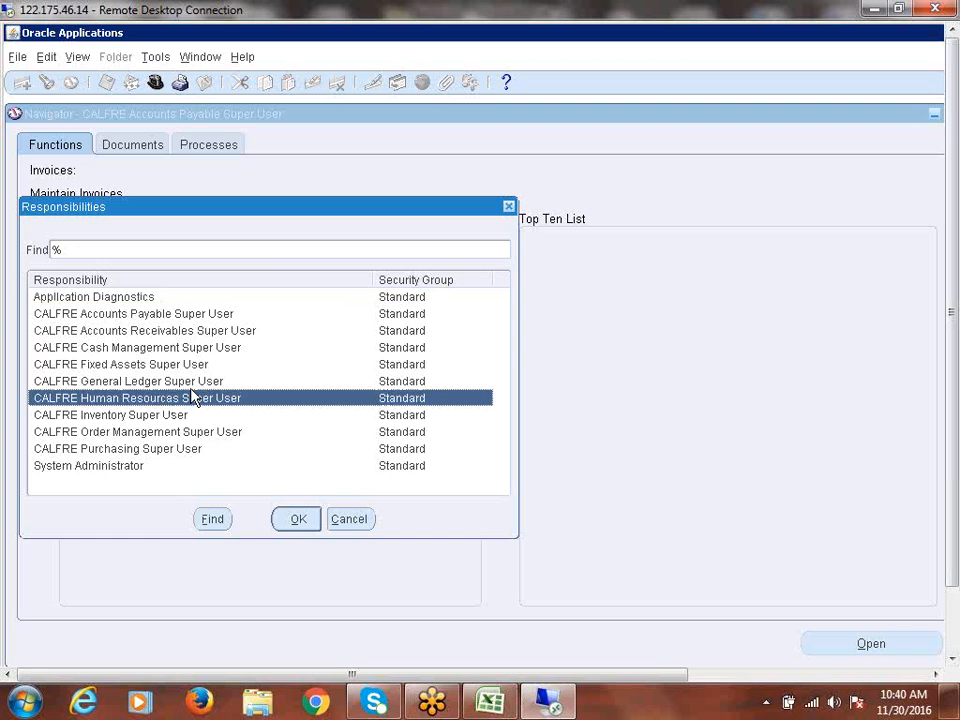
double_click(195, 398)
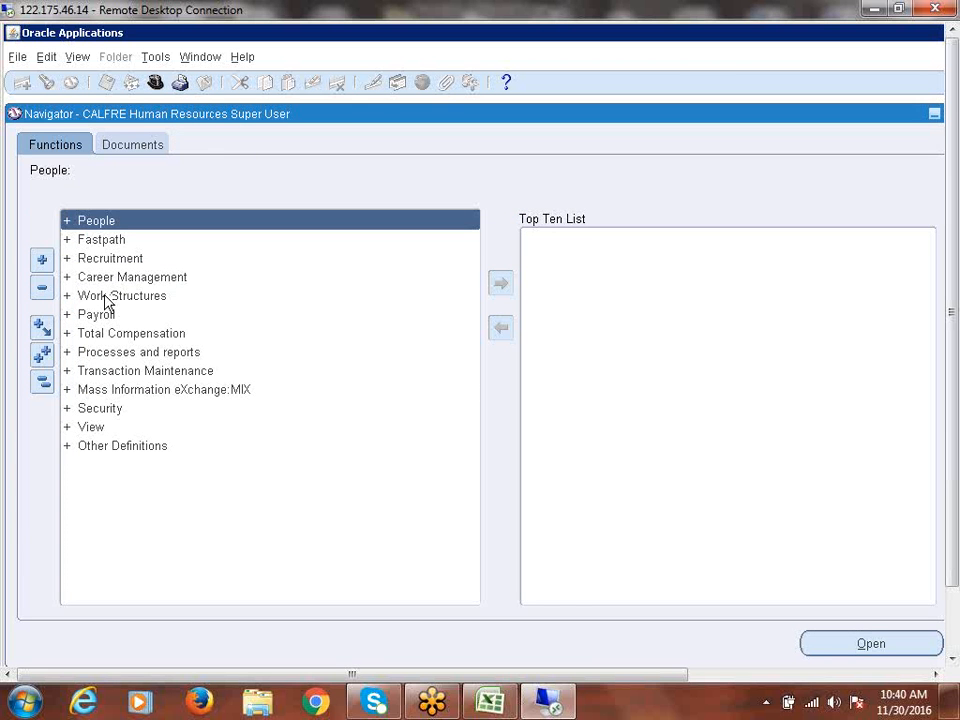
double_click(104, 299)
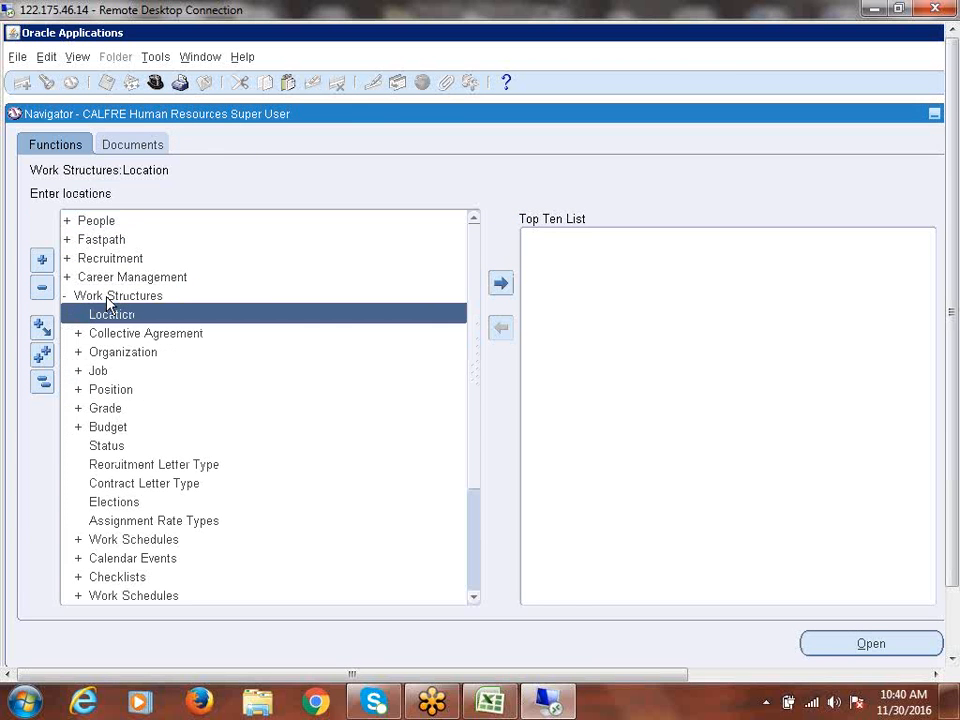
double_click(143, 356)
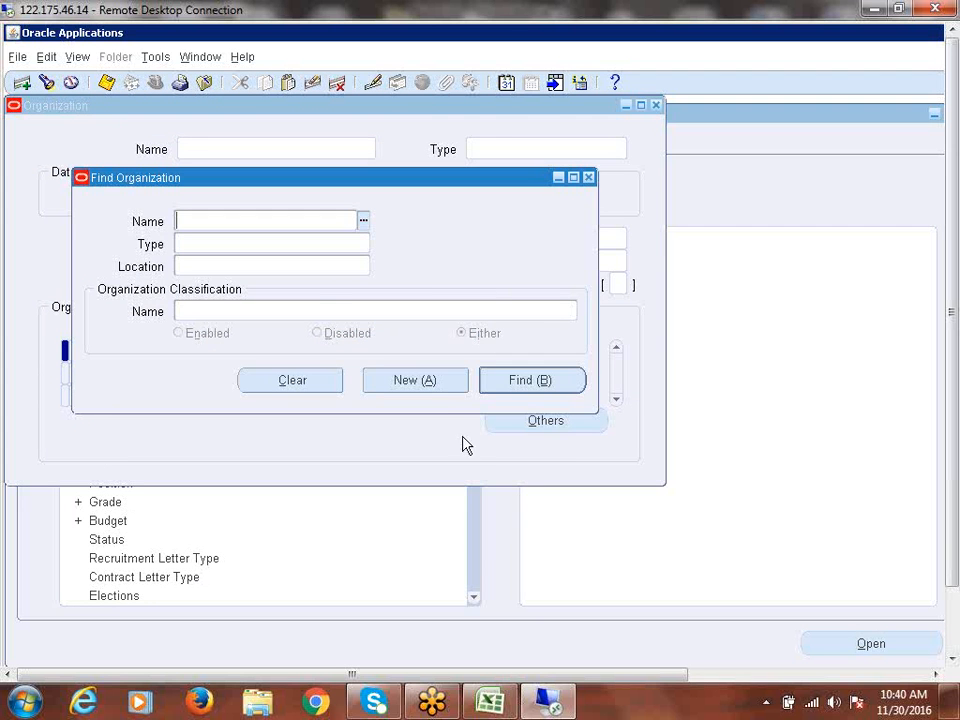
- Create a new organization named 'CALFRE Bangaloe Operating Unit' with location Hyderabad
click(411, 378)
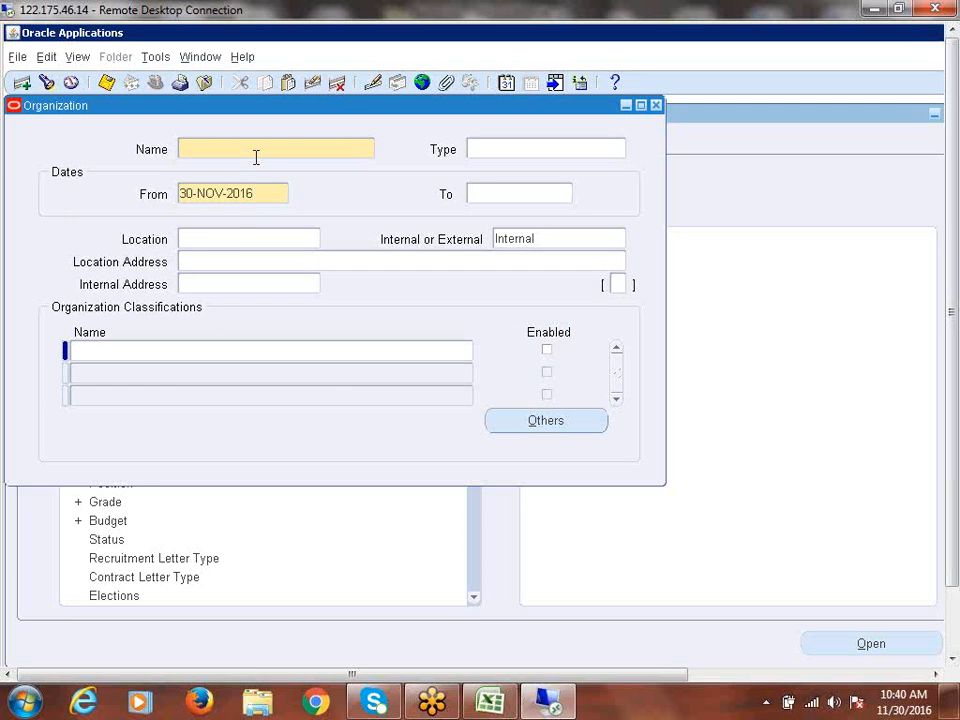
text(CALFRE Bangaloe Op)
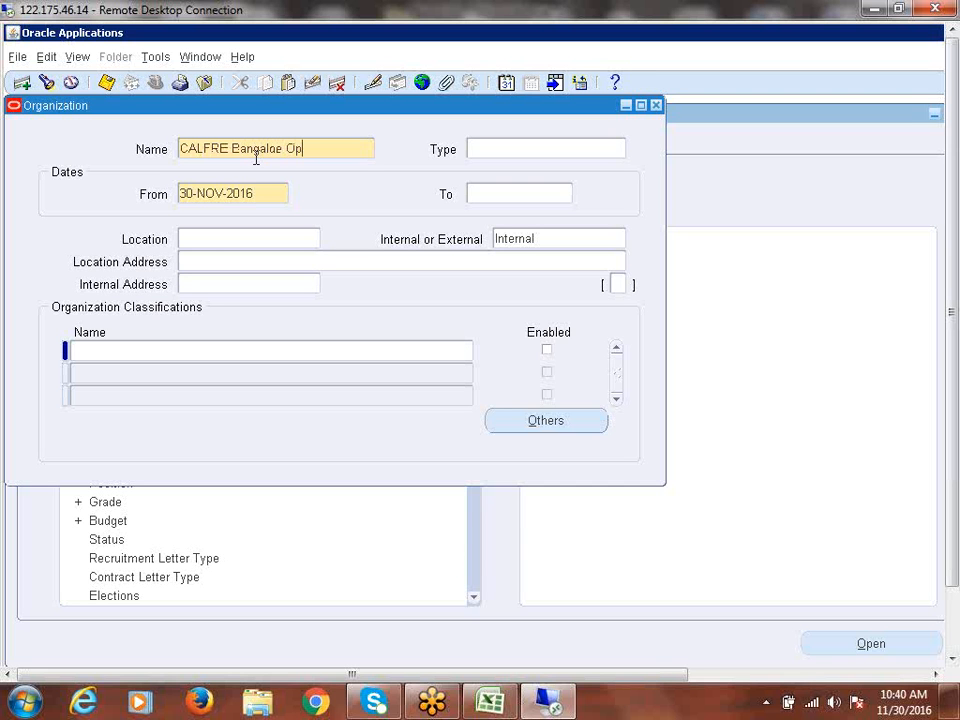
text(erating Unit)
key(Tab)
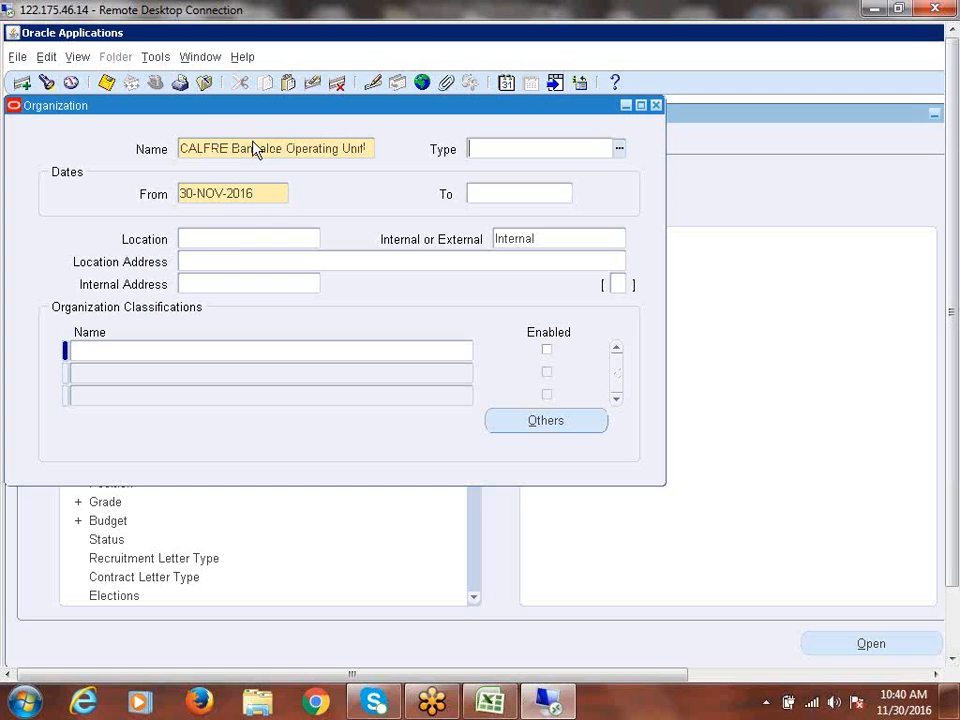
click(232, 244)
text(ban)
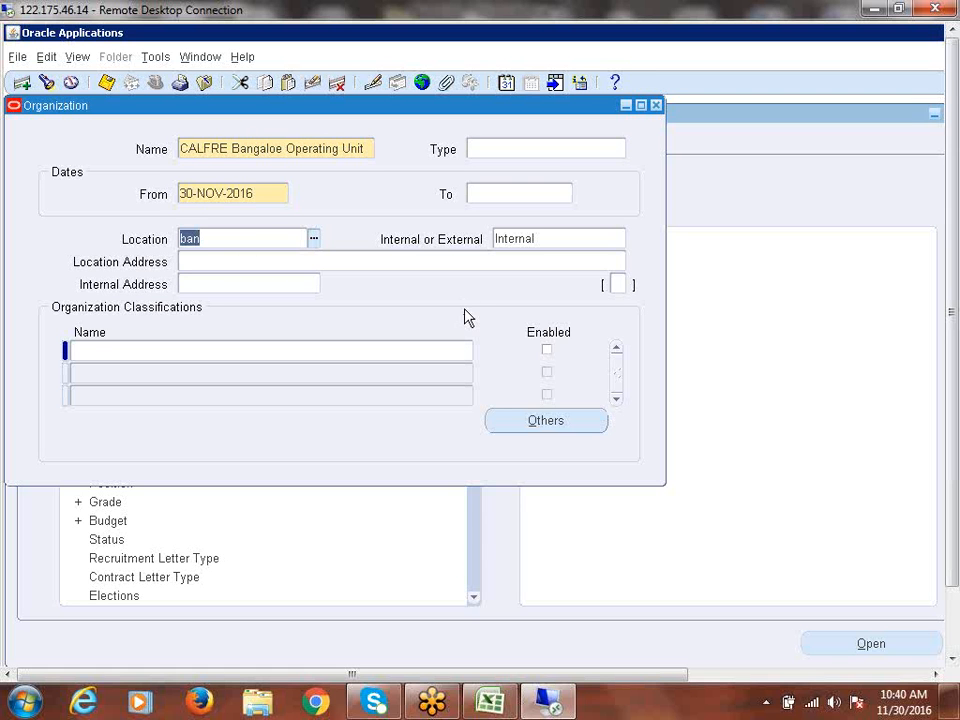
key(BackSpace)
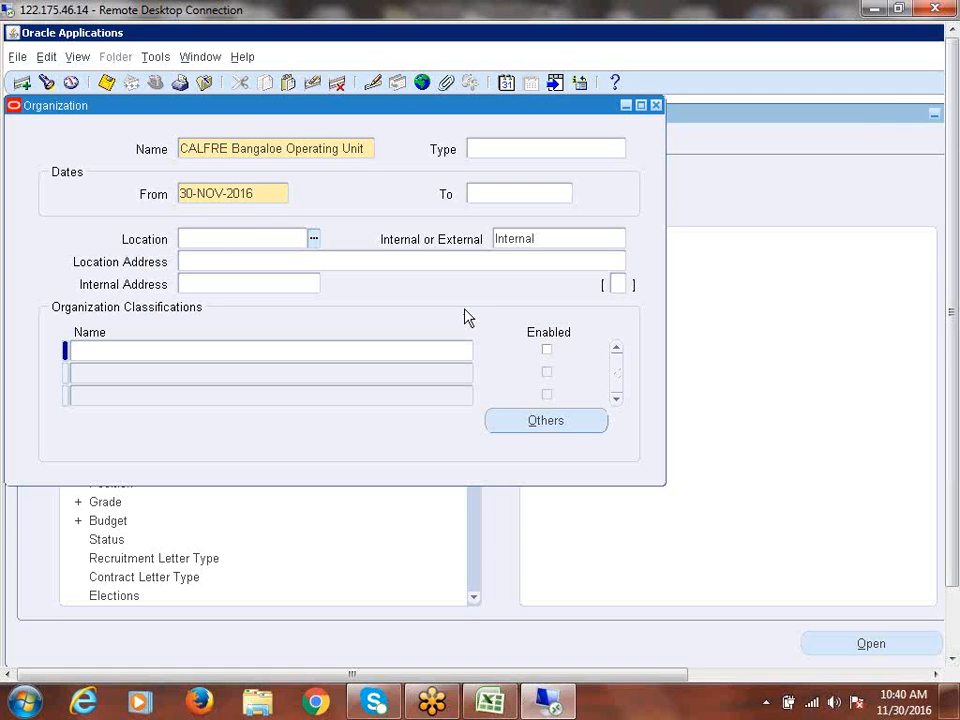
text(hy)
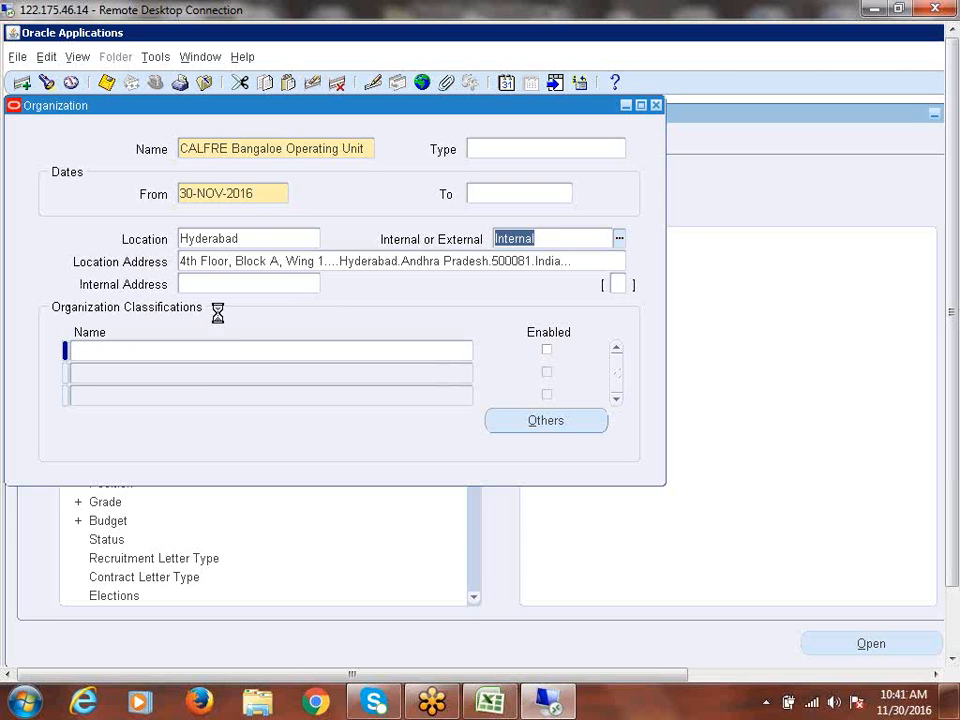
- Add the Operating Unit classification to the organization and mark it enabled
click(120, 347)
text(o)
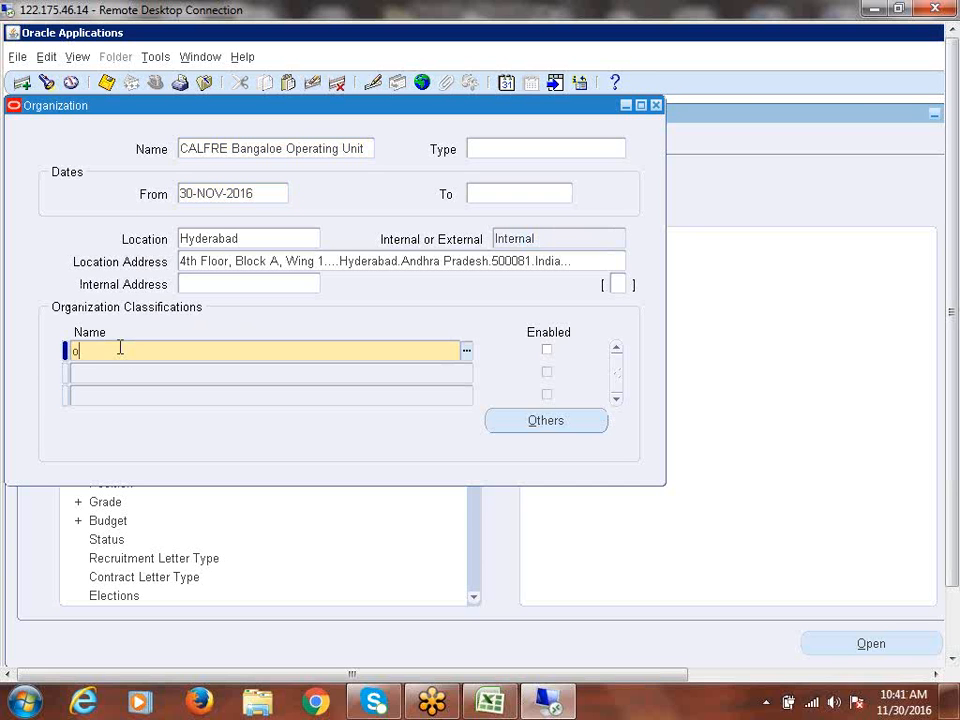
text(perating u)
key(Tab)
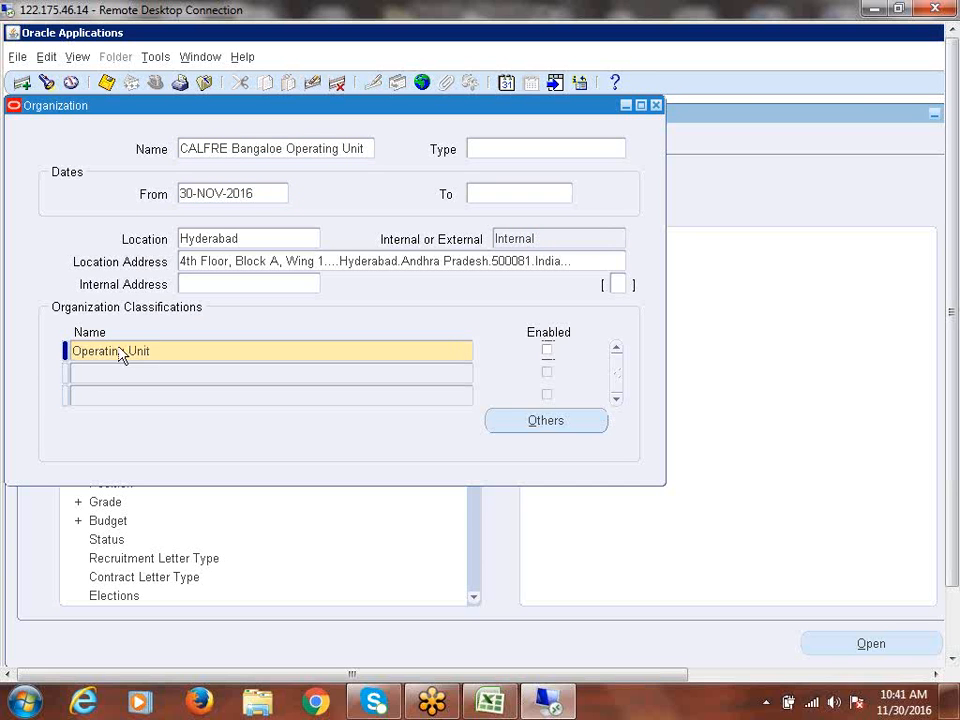
click(547, 351)
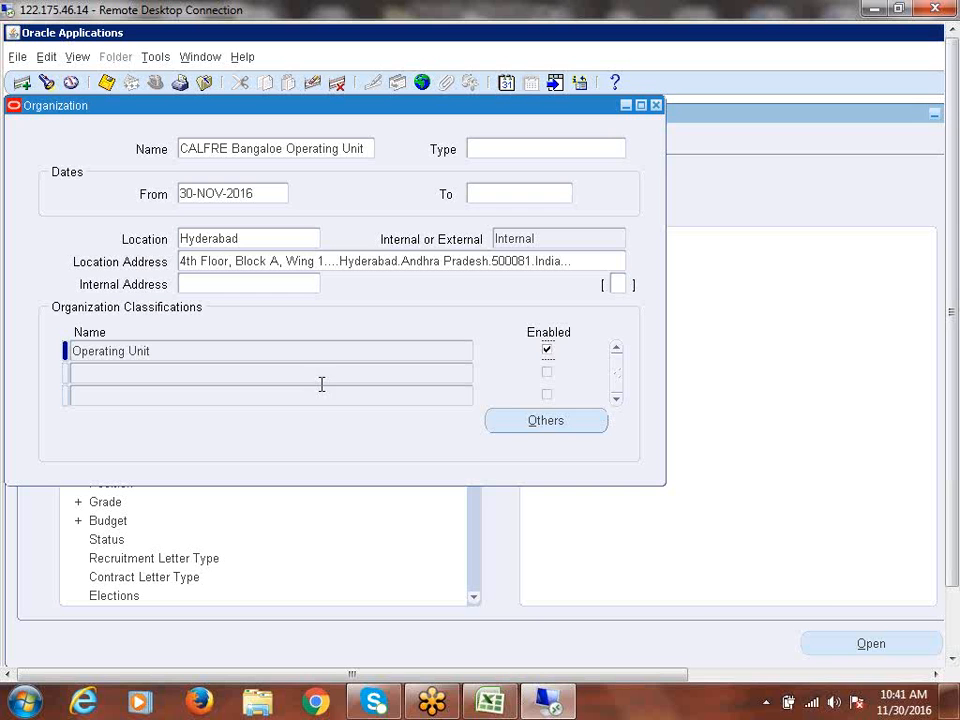
- Set Operating Unit Information to ledger CALFRE Indi1278(INR) and legal context CALFRE India Legal Entity, then save
click(546, 420)
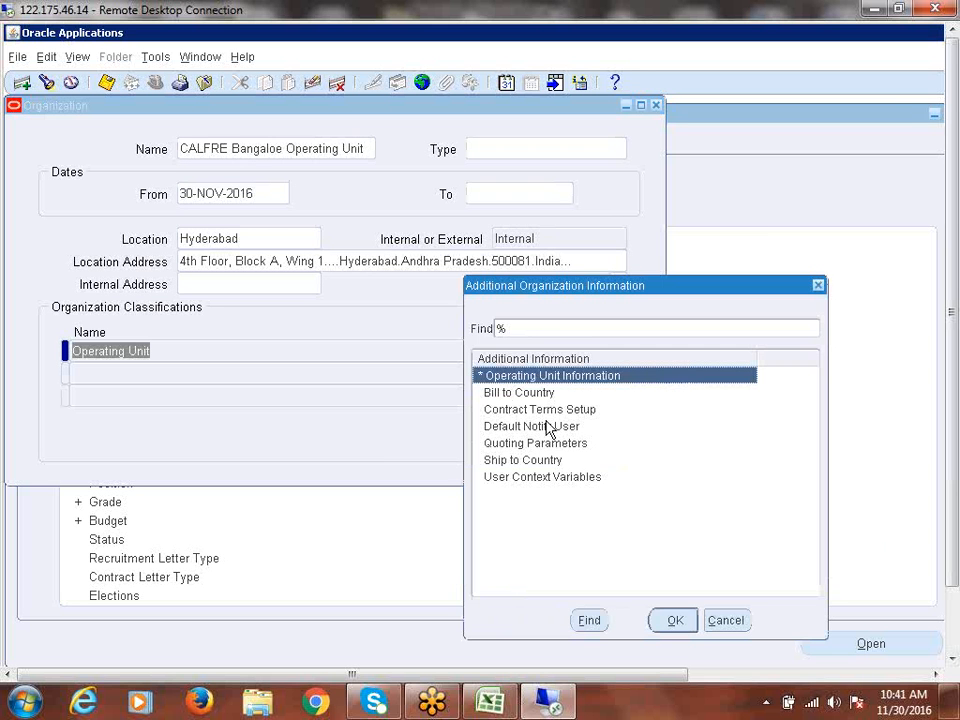
click(675, 620)
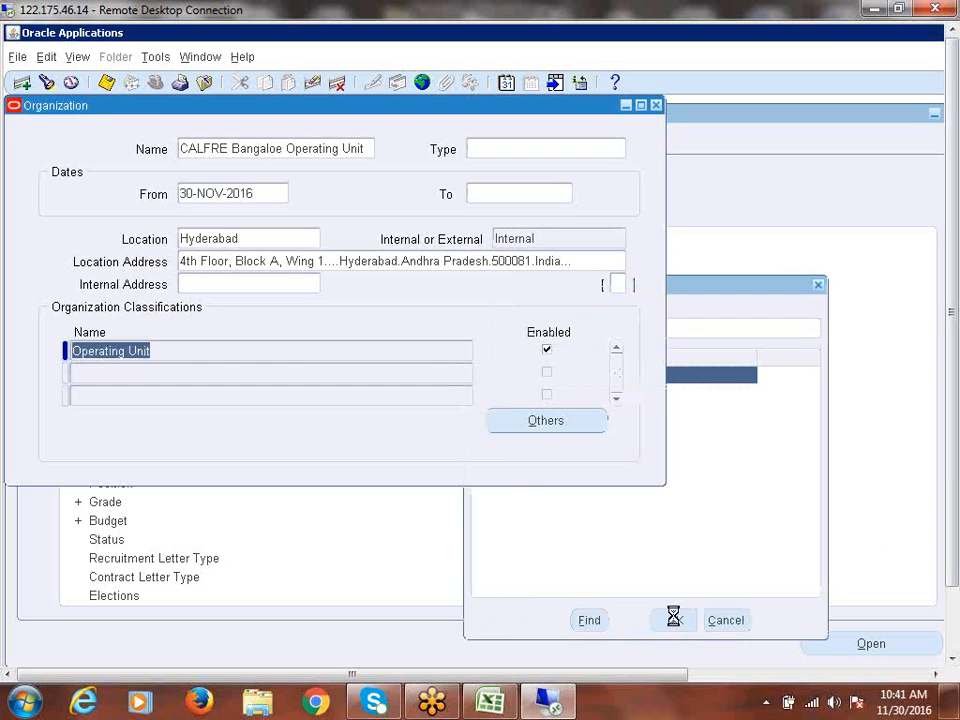
click(173, 173)
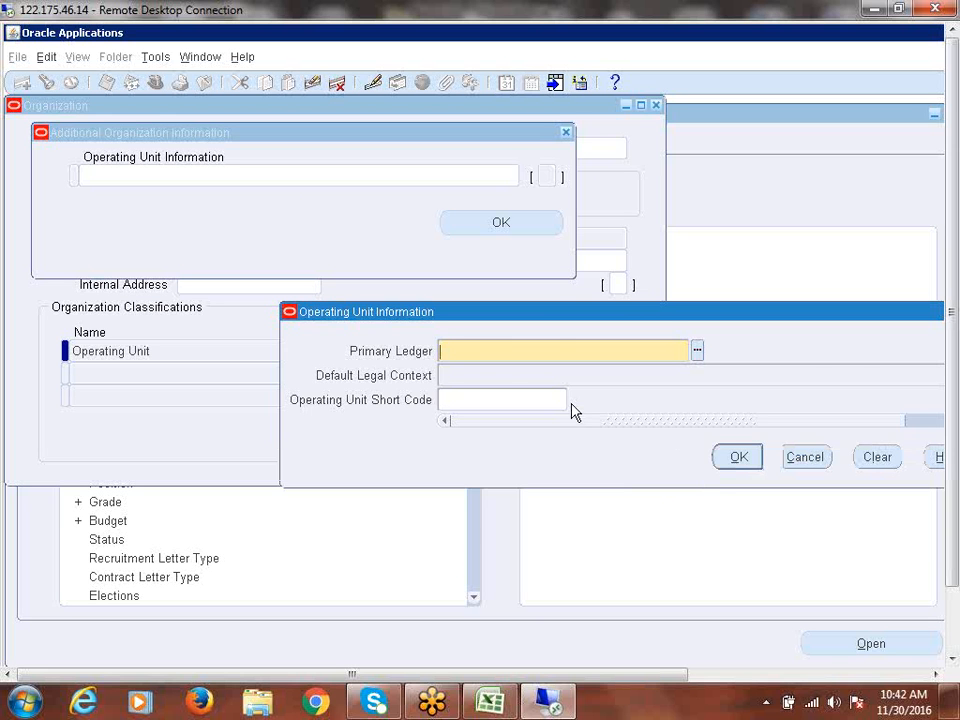
text(calfre)
key(Tab)
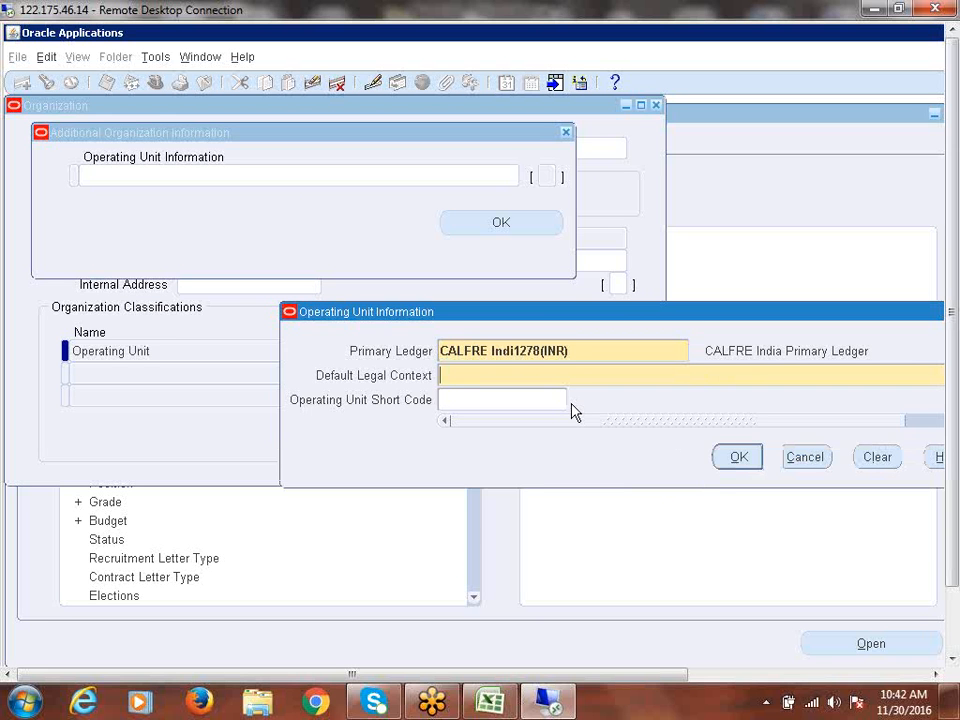
text(calfre)
key(Tab)
click(741, 460)
click(497, 224)
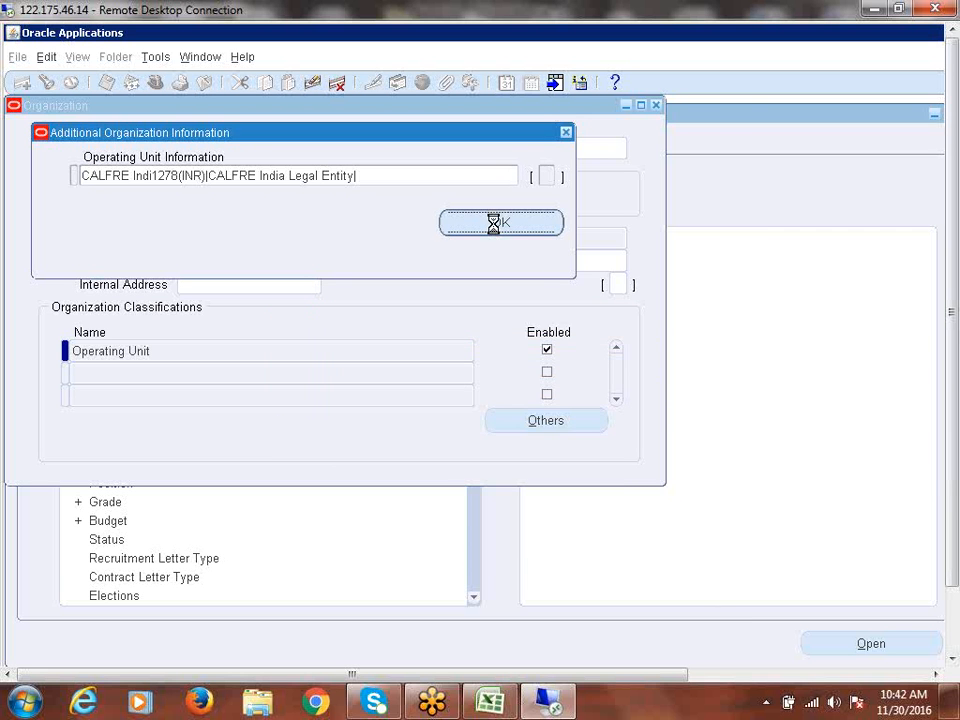
click(608, 447)
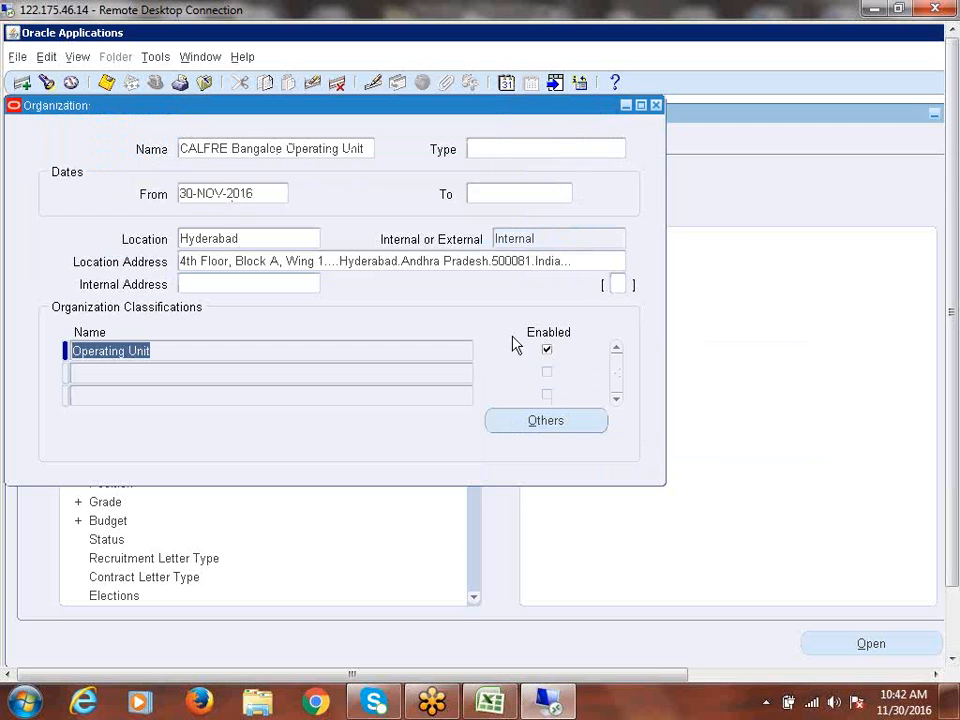
- Close the Organization form and switch to the CALFRE Accounts Payable Super User responsibility
click(655, 106)
click(42, 386)
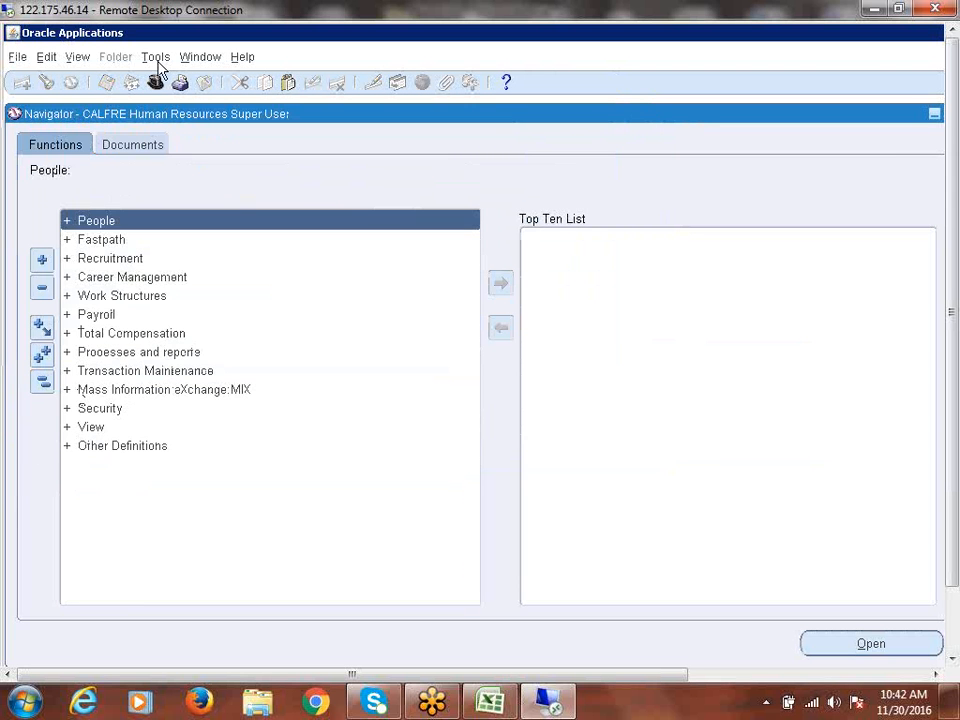
click(155, 84)
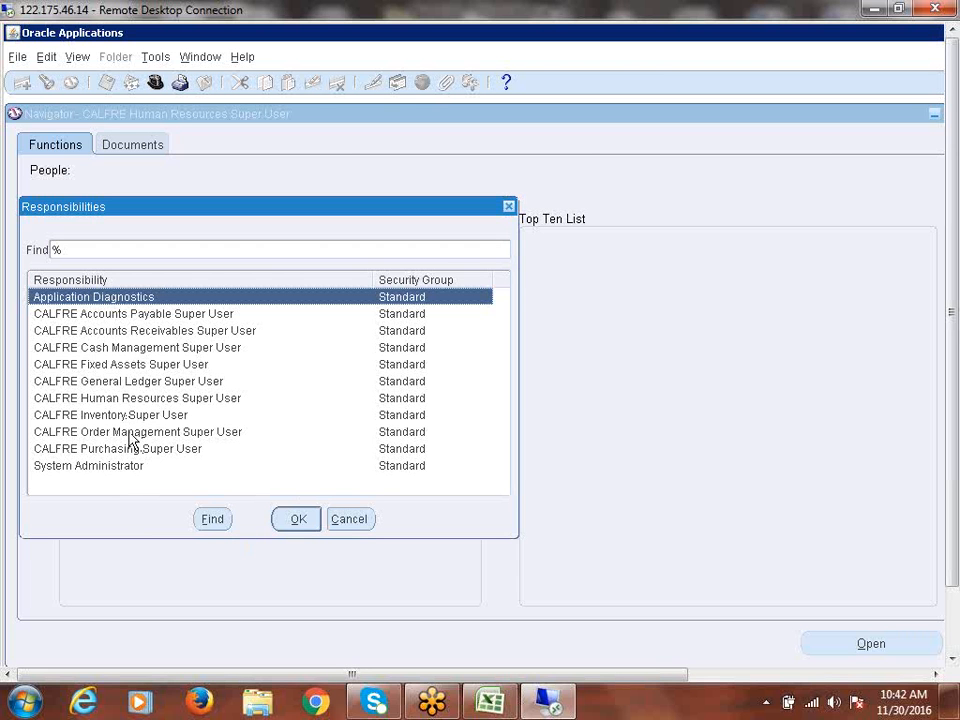
click(140, 366)
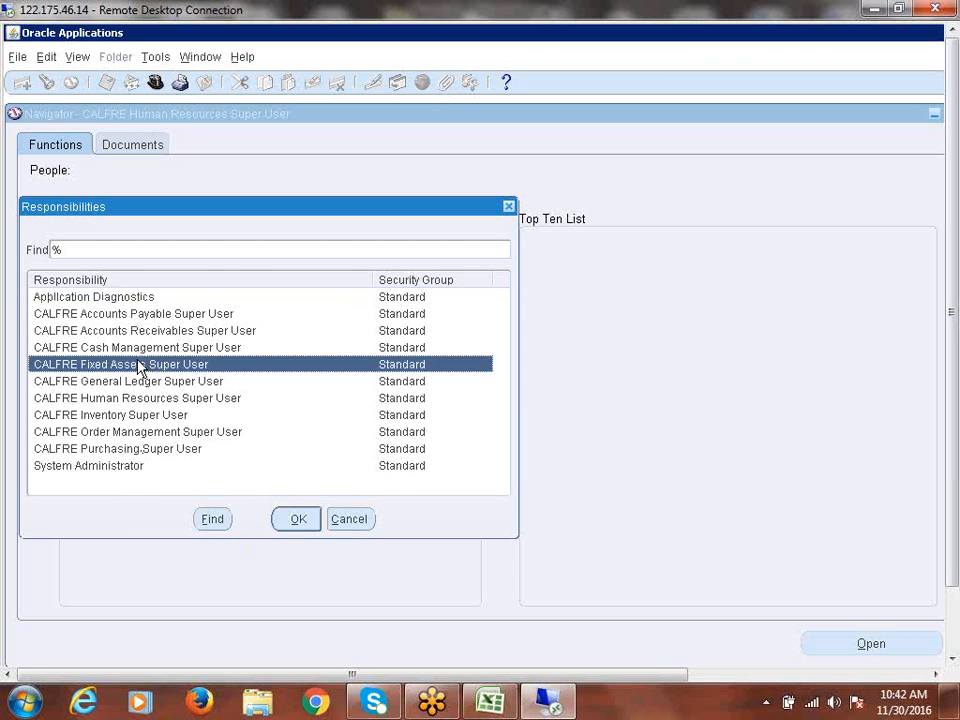
click(138, 319)
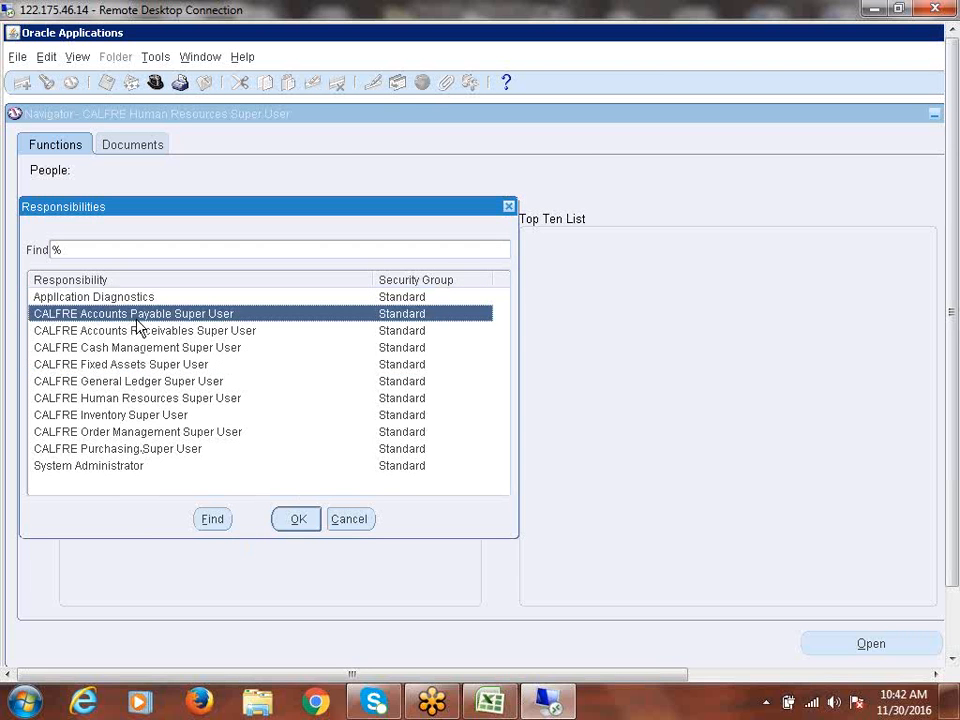
double_click(138, 320)
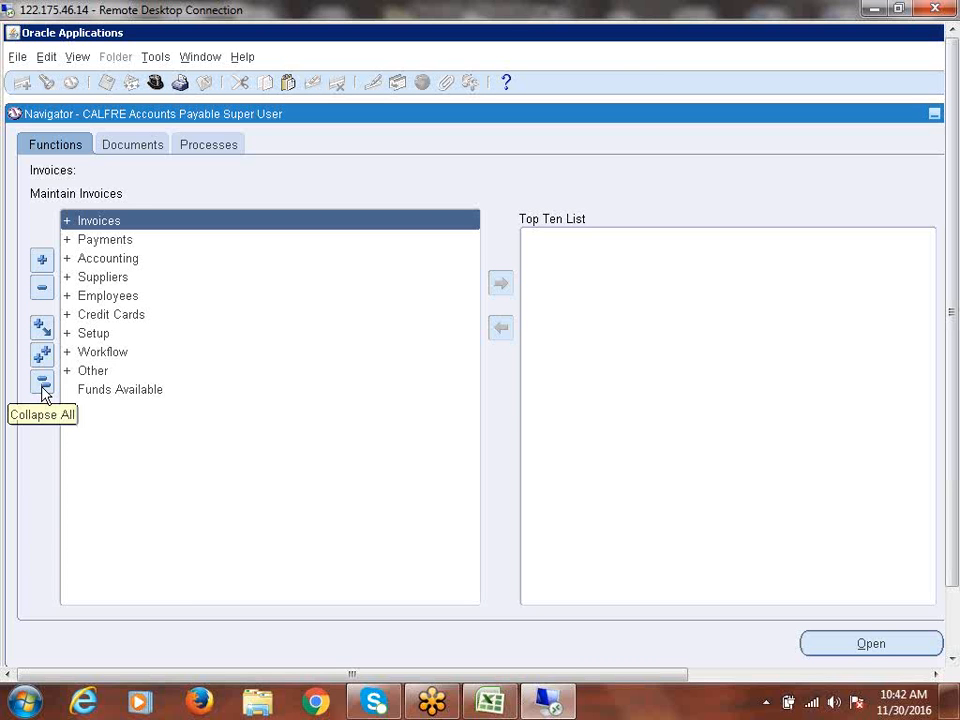
click(94, 334)
- Expand Setup > Options and open Financials Options
double_click(94, 336)
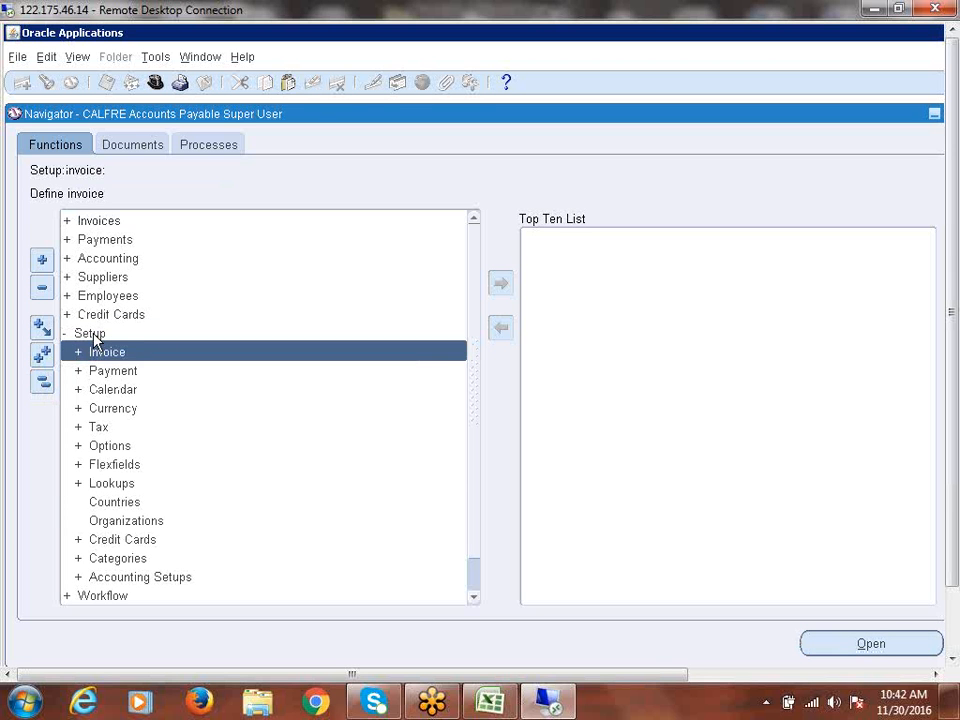
key(Down)
key(Down)
key(Down)
key(Down)
key(Down)
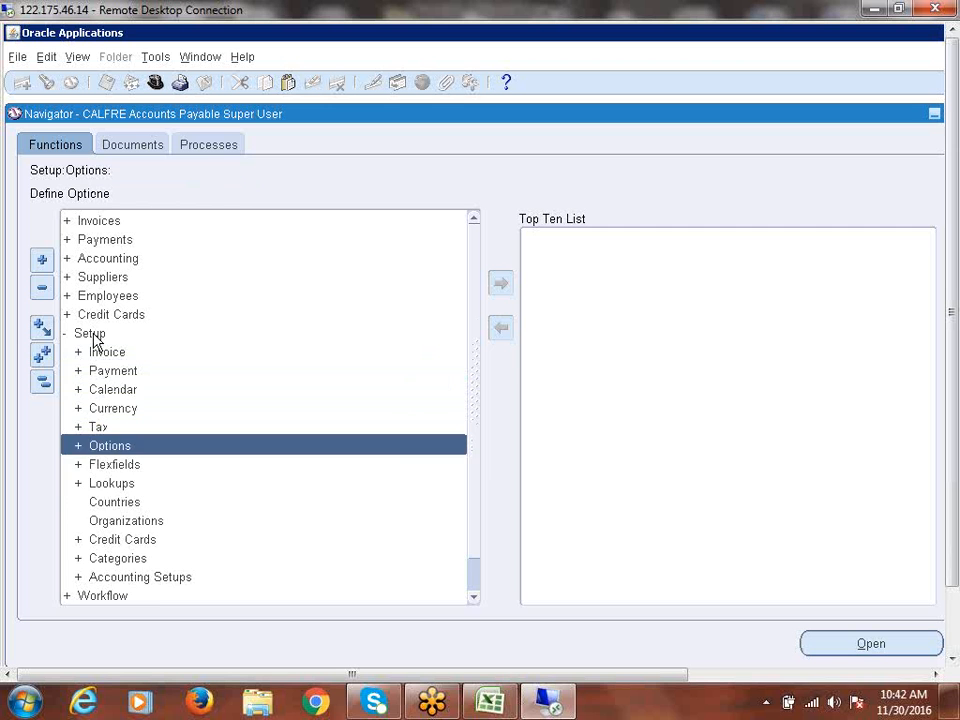
key(Return)
key(Return)
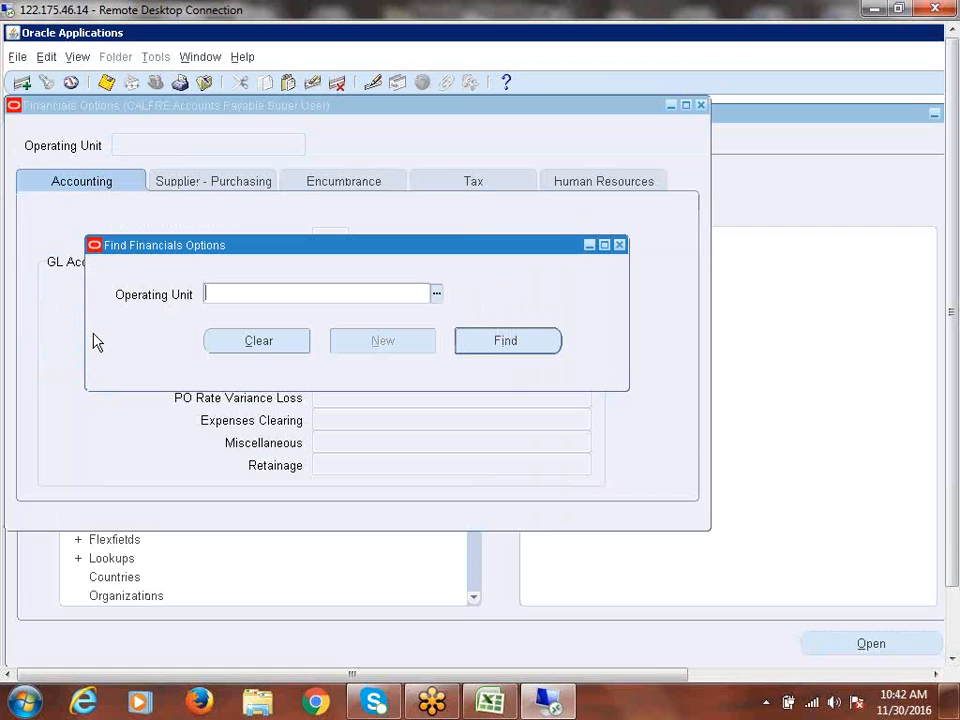
- Browse the CALFRE operating units list, then dismiss it and the Find Financials Options dialog
click(437, 293)
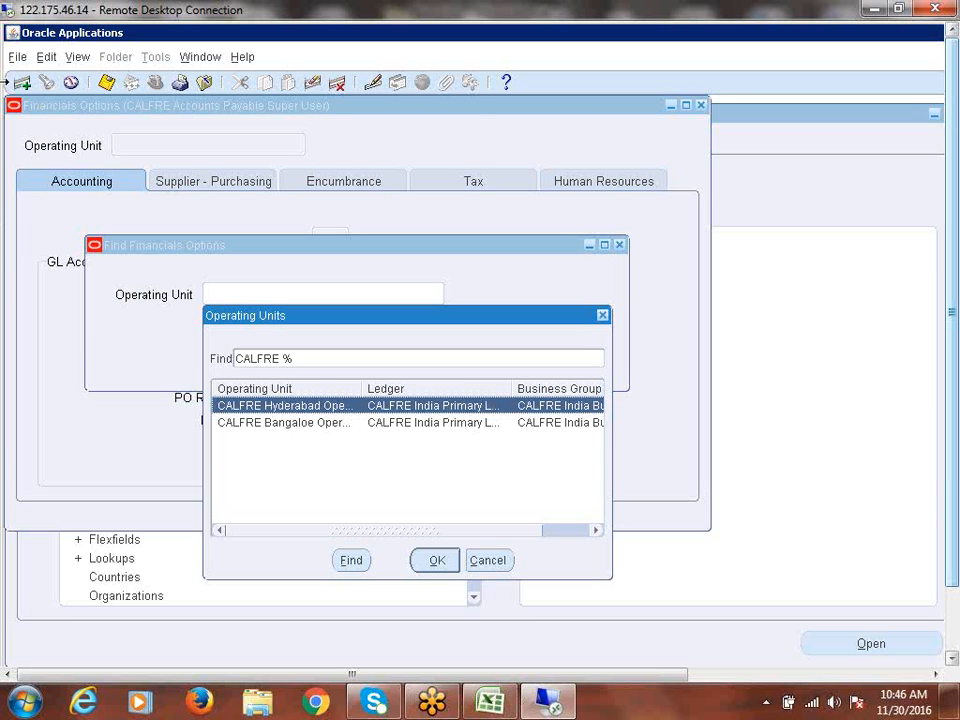
click(602, 316)
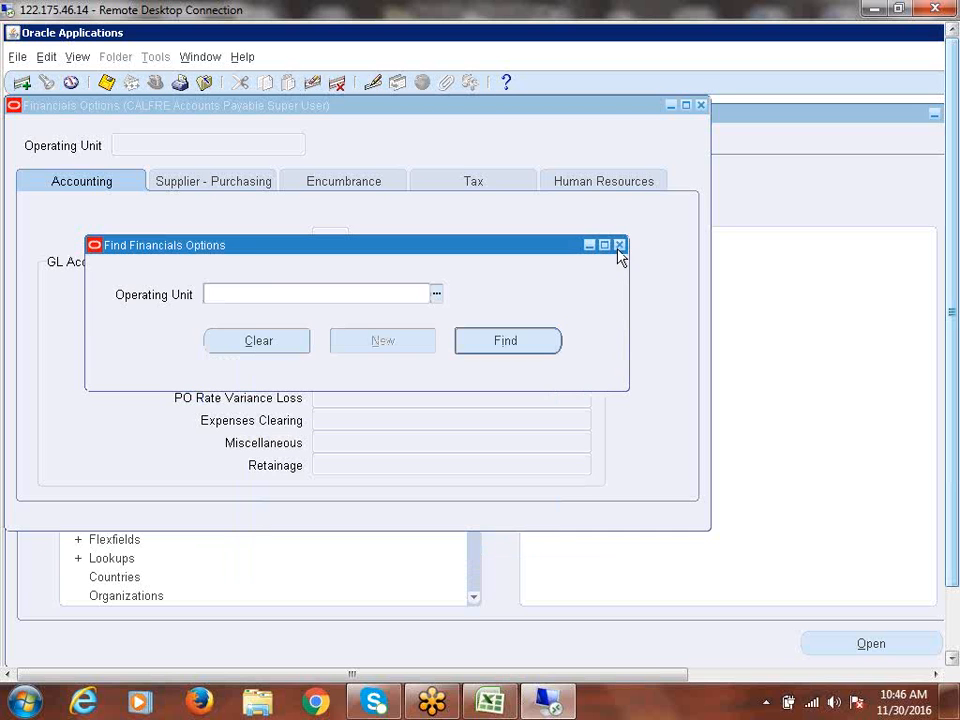
click(619, 245)
click(734, 424)
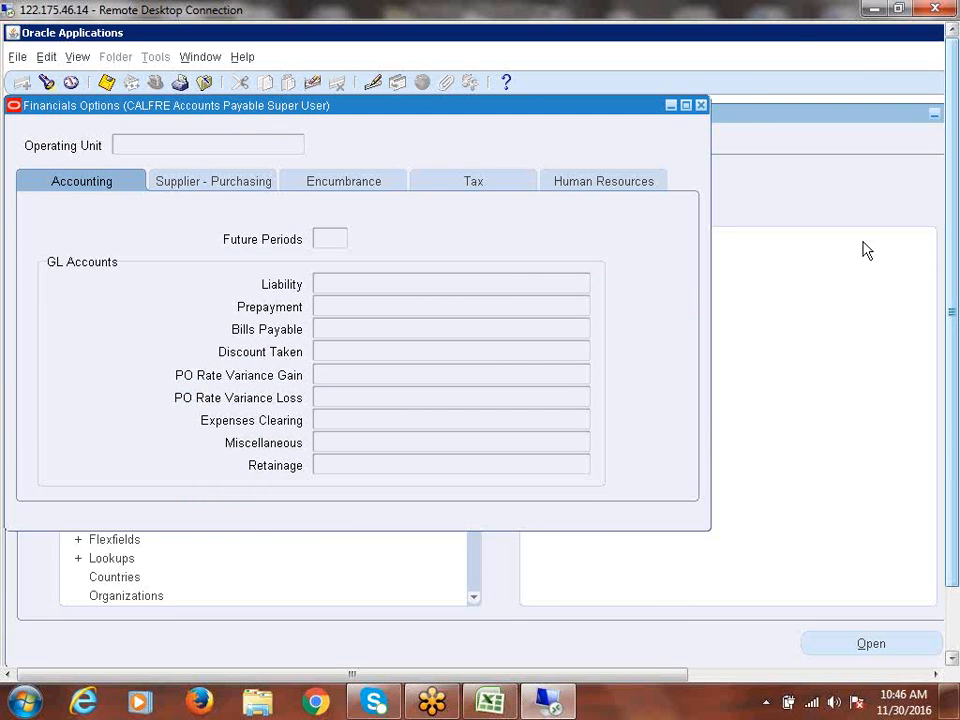
- Close Financials Options and open Security > Profile under CALFRE Human Resources Super User
click(701, 105)
click(42, 381)
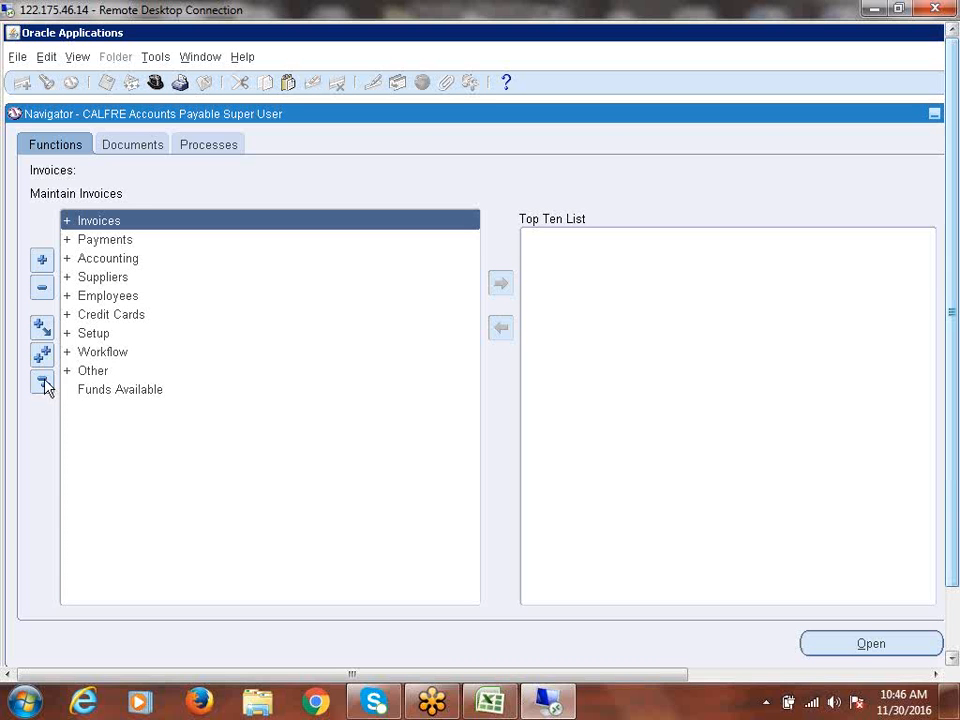
click(155, 83)
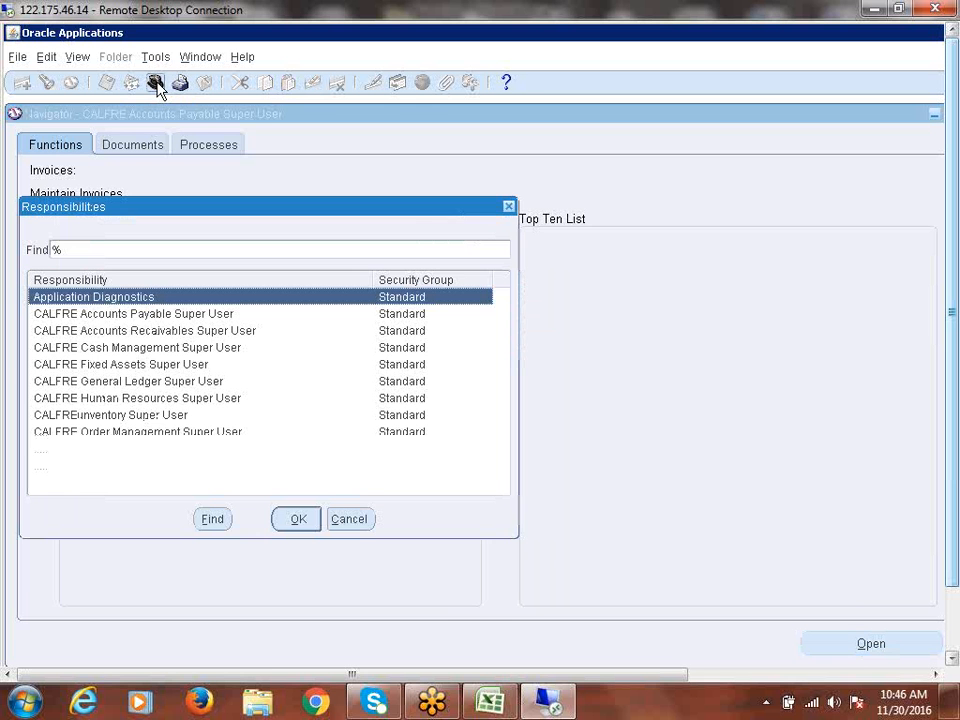
double_click(117, 400)
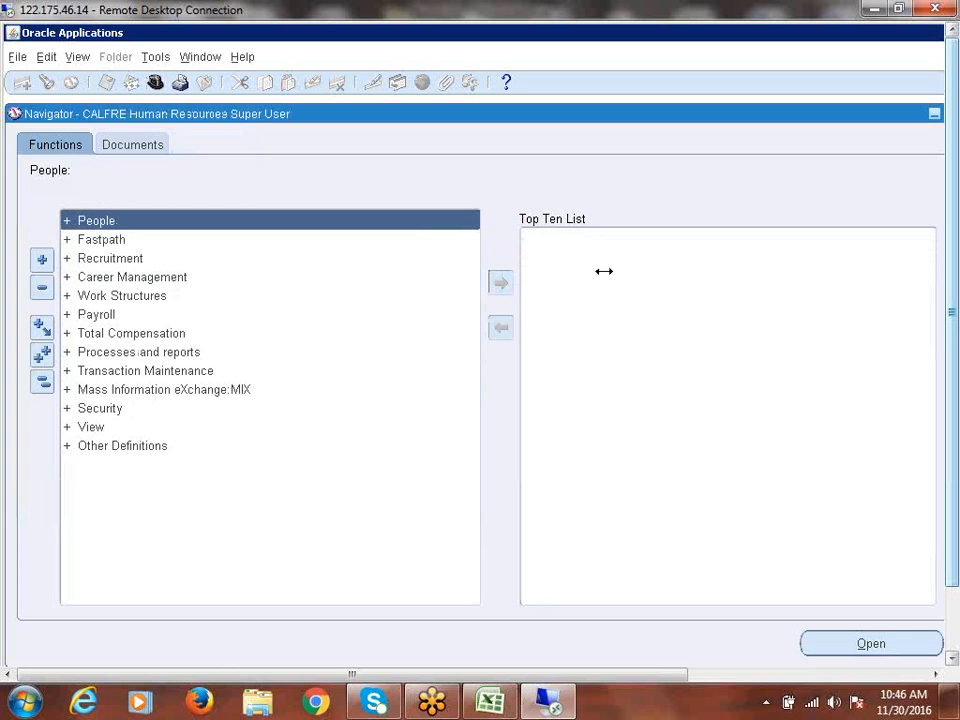
double_click(103, 410)
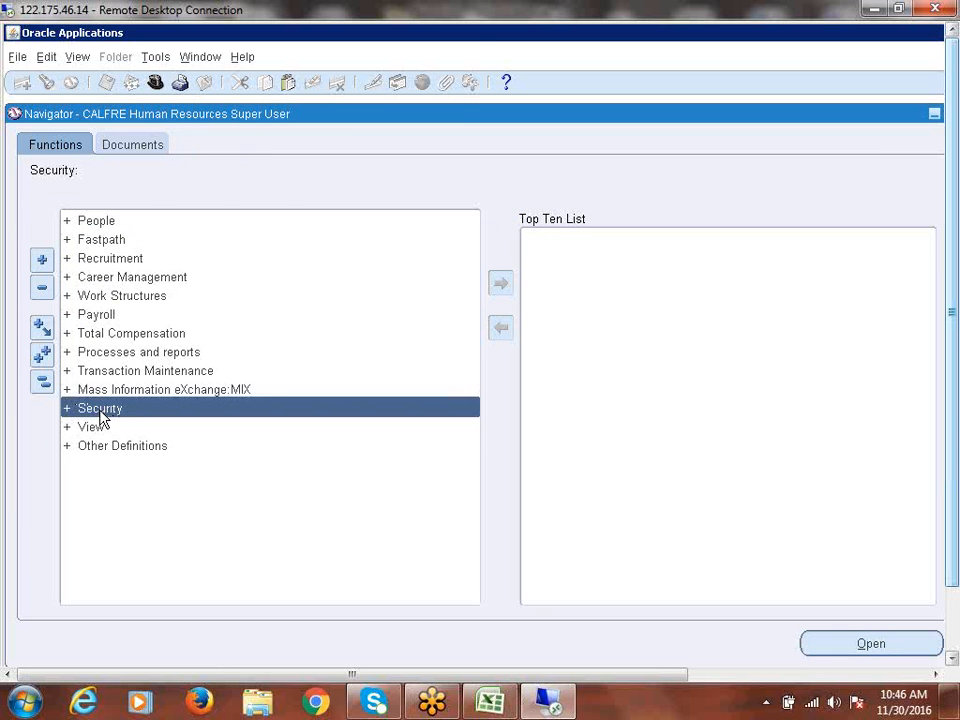
double_click(118, 427)
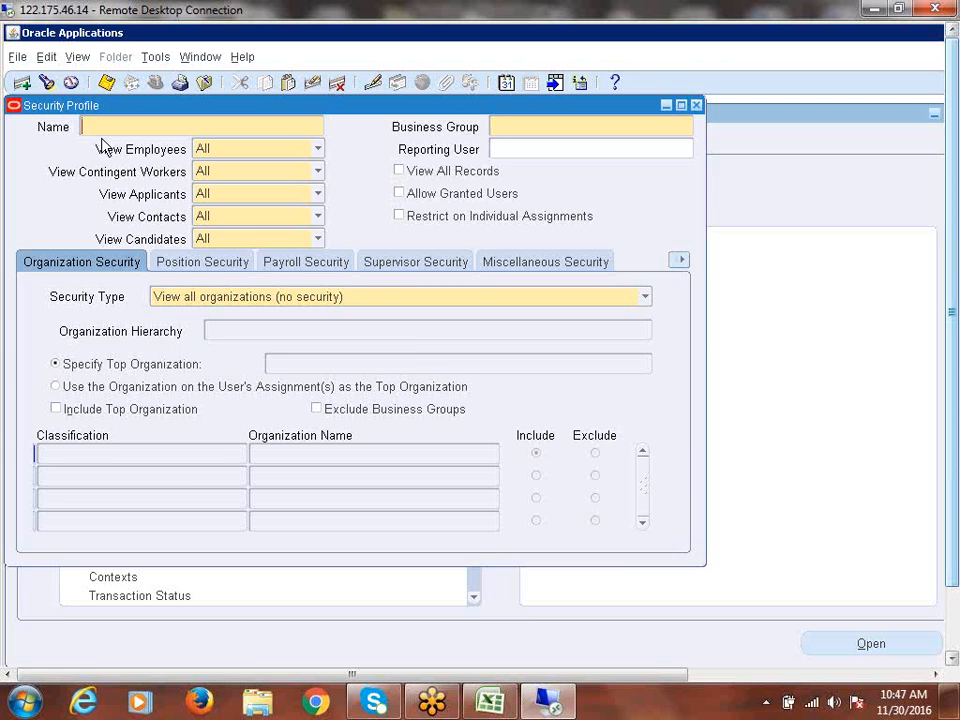
- Query existing security profiles matching 'CALFRE%'
key(F11)
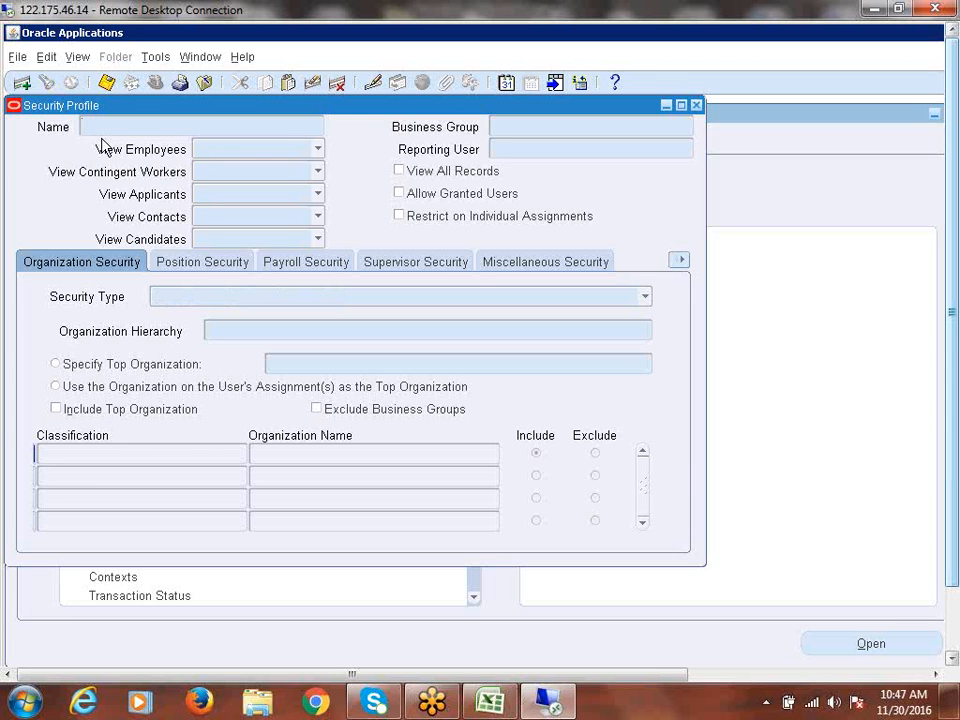
text(CALFRE%)
key(ctrl+F11)
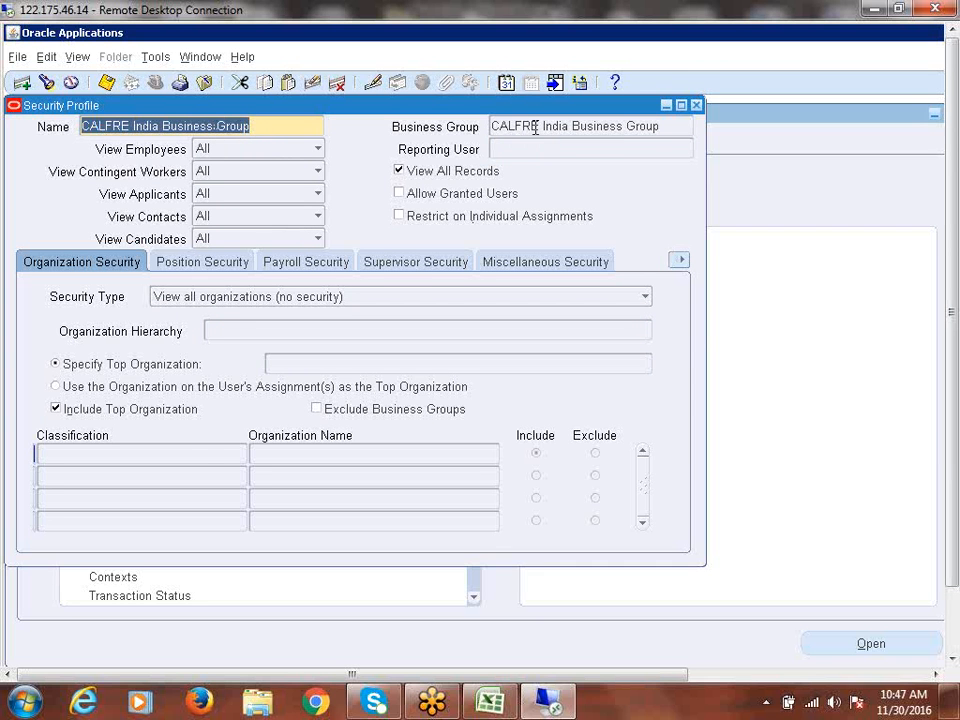
- Remove the stray trailing comma from the CALFRE India Business Group profile name
click(499, 126)
double_click(671, 128)
triple_click(568, 130)
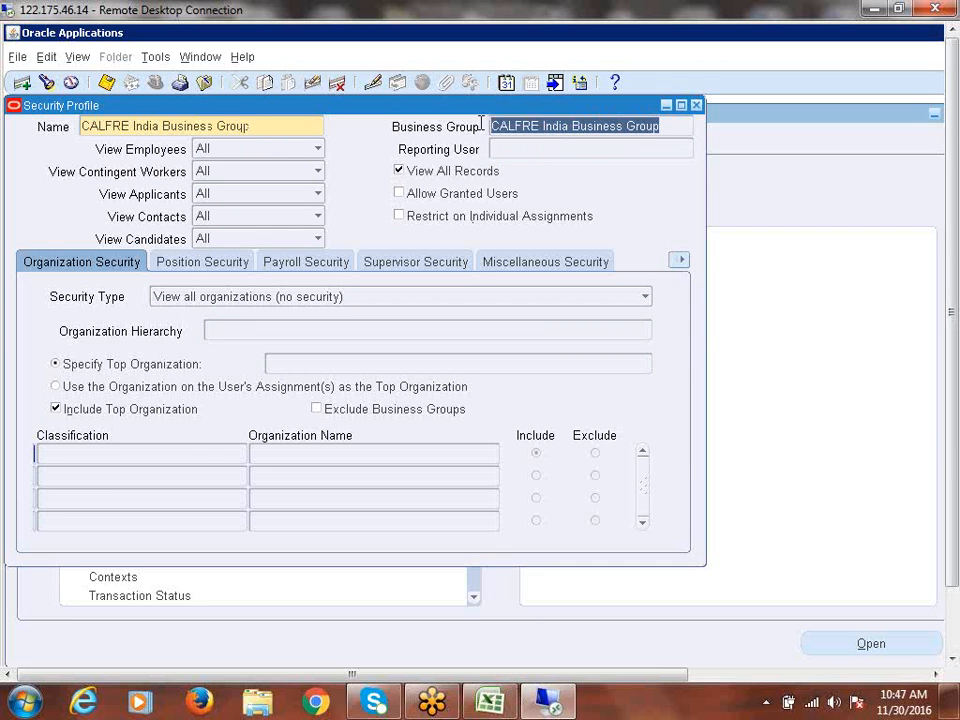
click(568, 128)
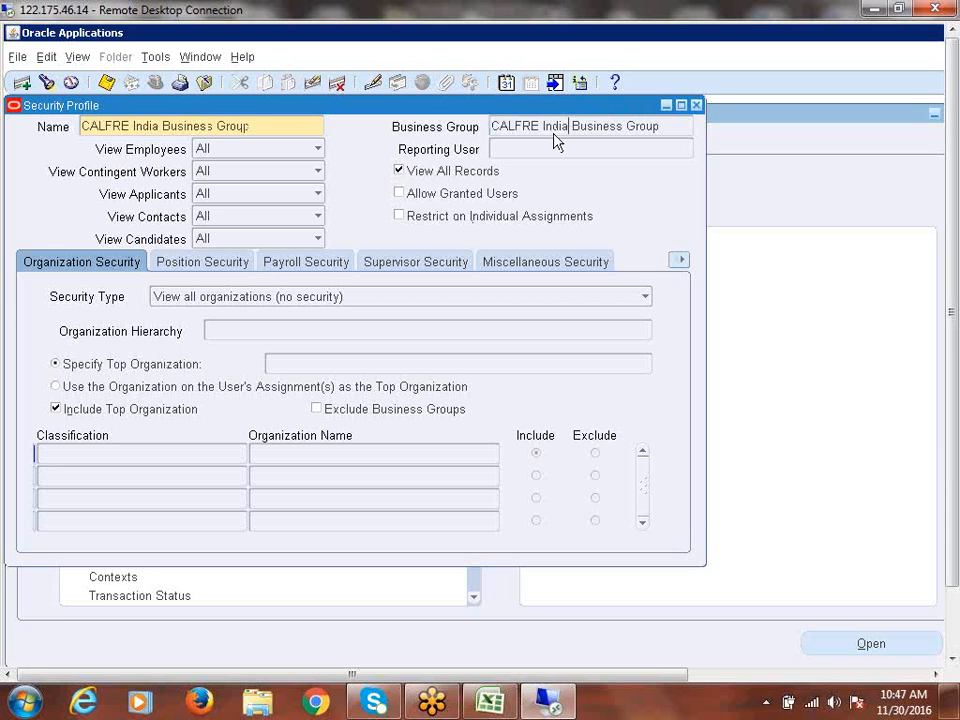
click(266, 126)
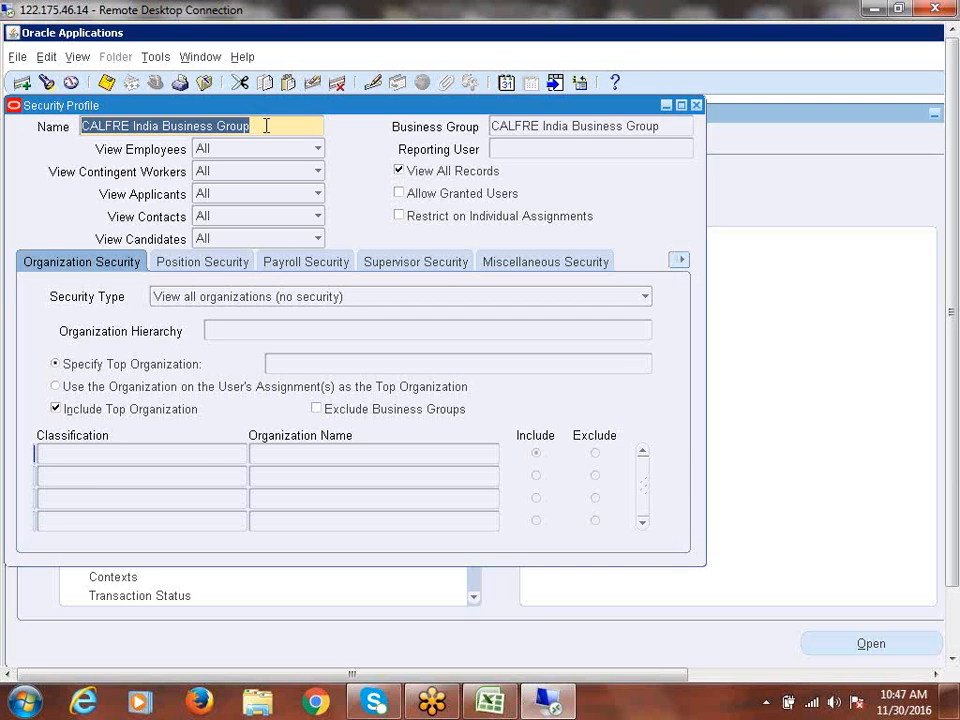
click(266, 125)
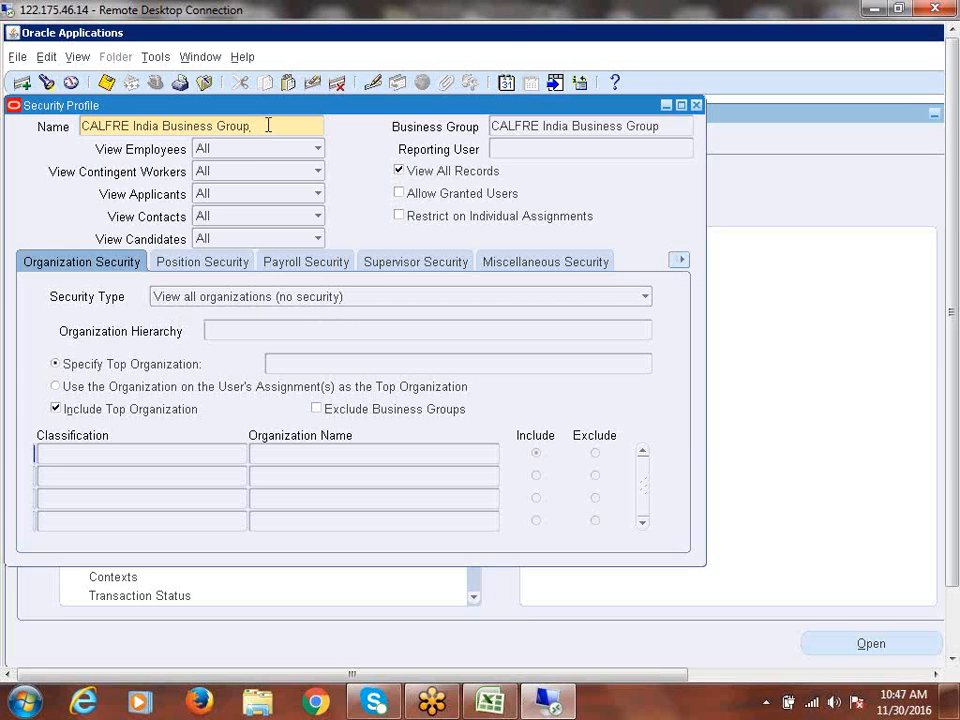
key(BackSpace)
- Select the profile name and the CALFRE India Business Group business group text
drag(248, 125, 66, 136)
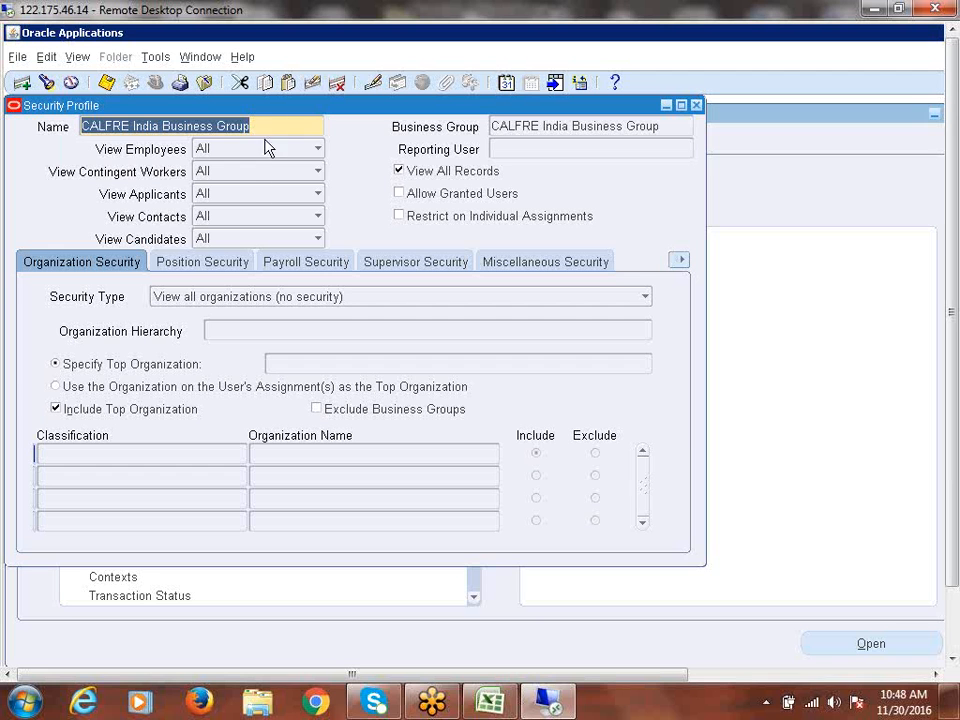
drag(262, 122, 75, 129)
drag(285, 128, 53, 137)
click(574, 128)
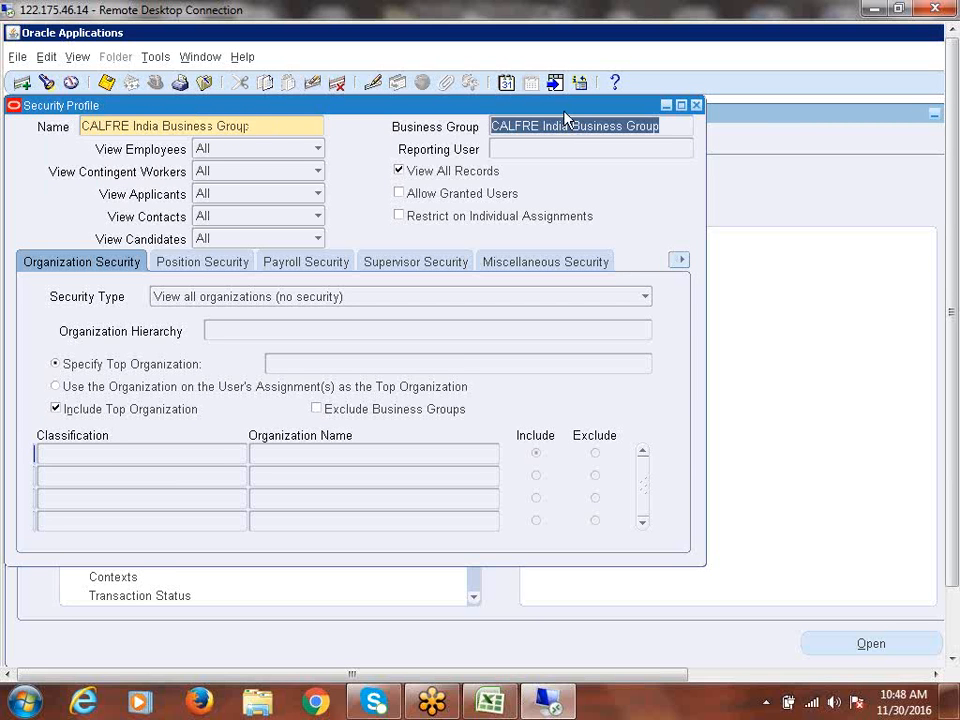
click(244, 124)
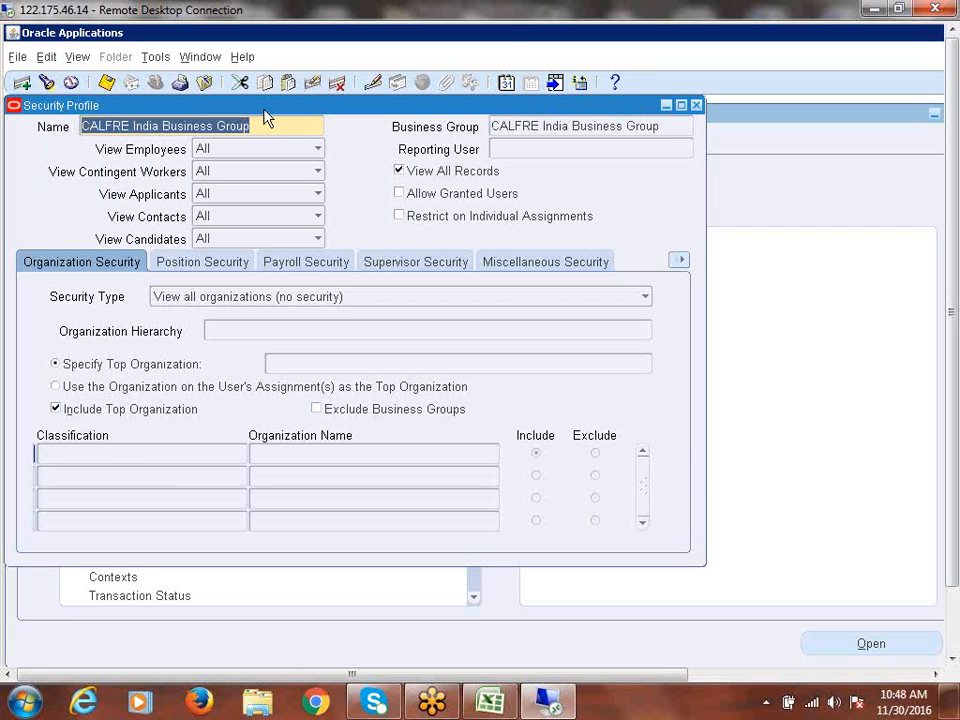
click(669, 124)
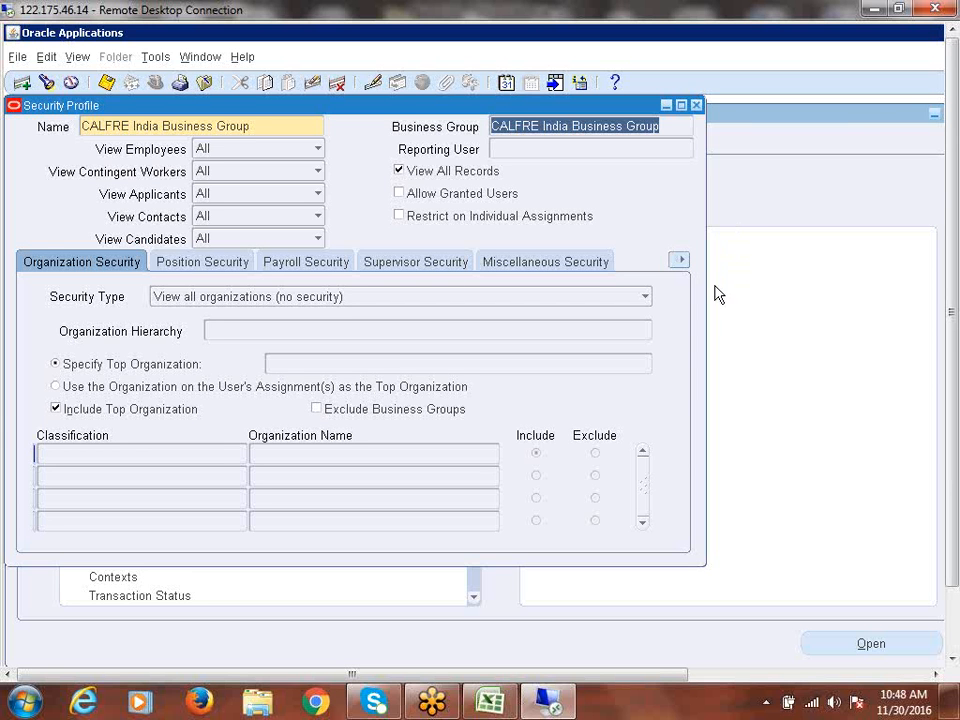
click(679, 128)
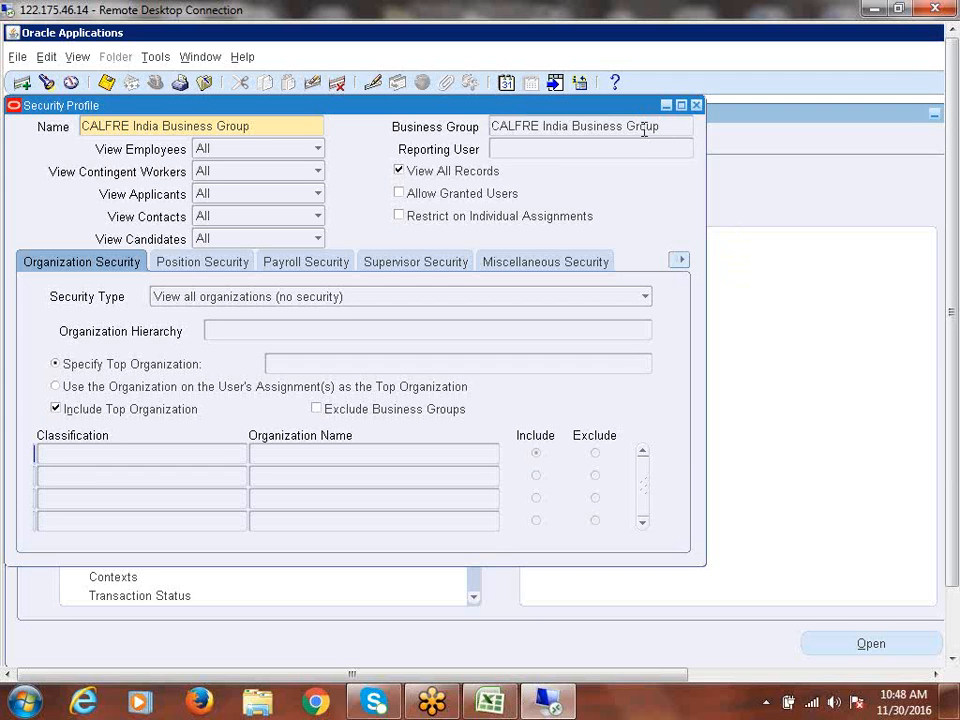
drag(643, 128, 486, 128)
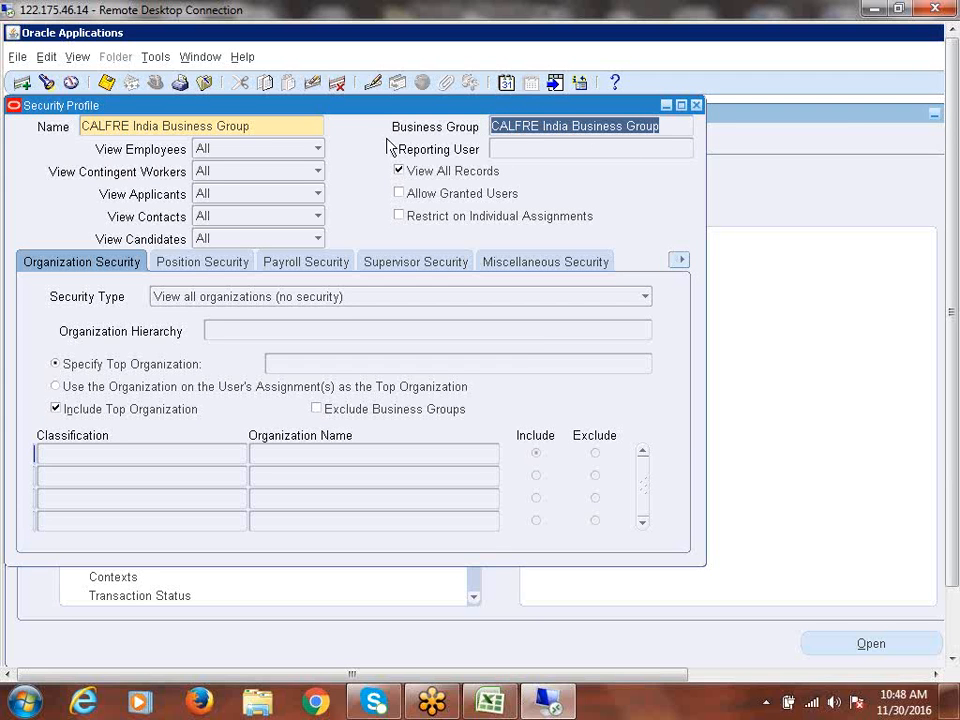
click(264, 126)
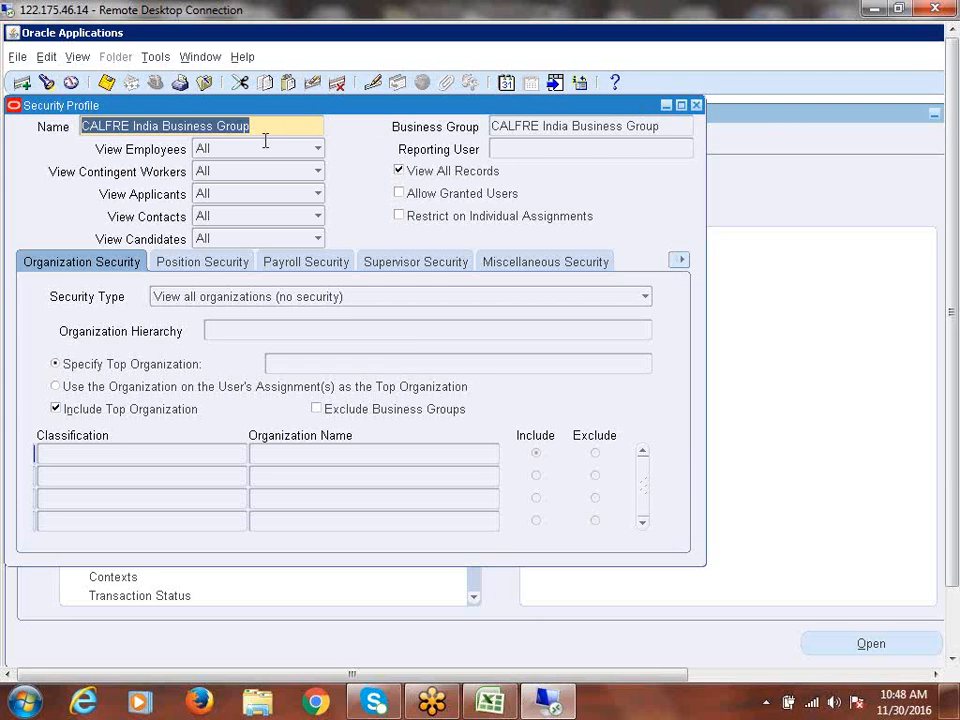
click(264, 126)
drag(264, 126, 78, 126)
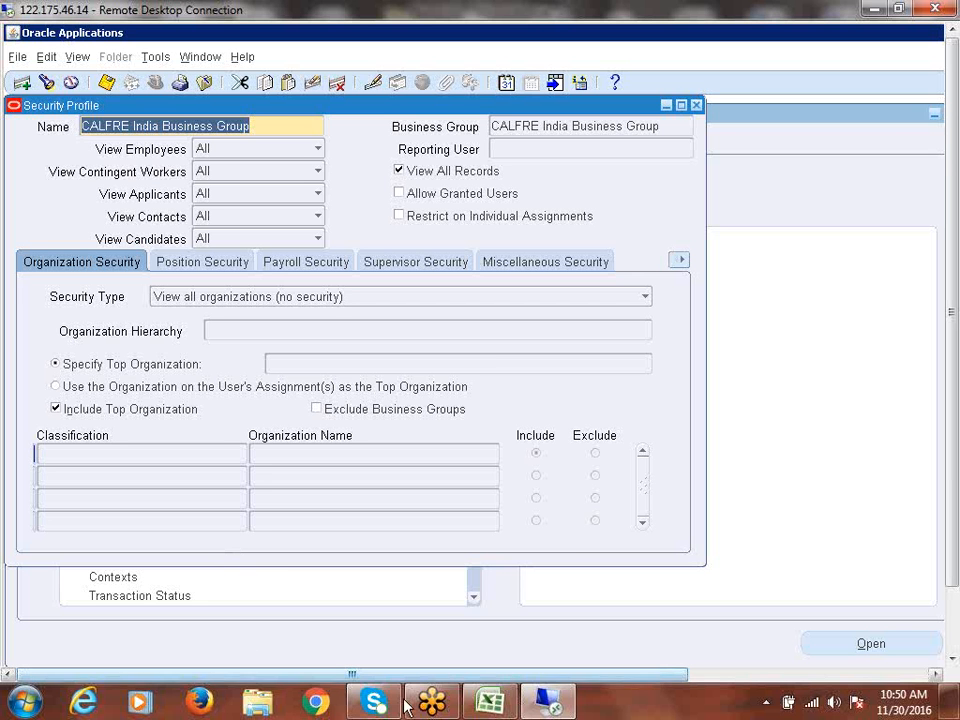
- Enter 'HR: Security Profile' in cell A370 of the Recap workbook
click(500, 708)
scroll(302, 536, down, 1)
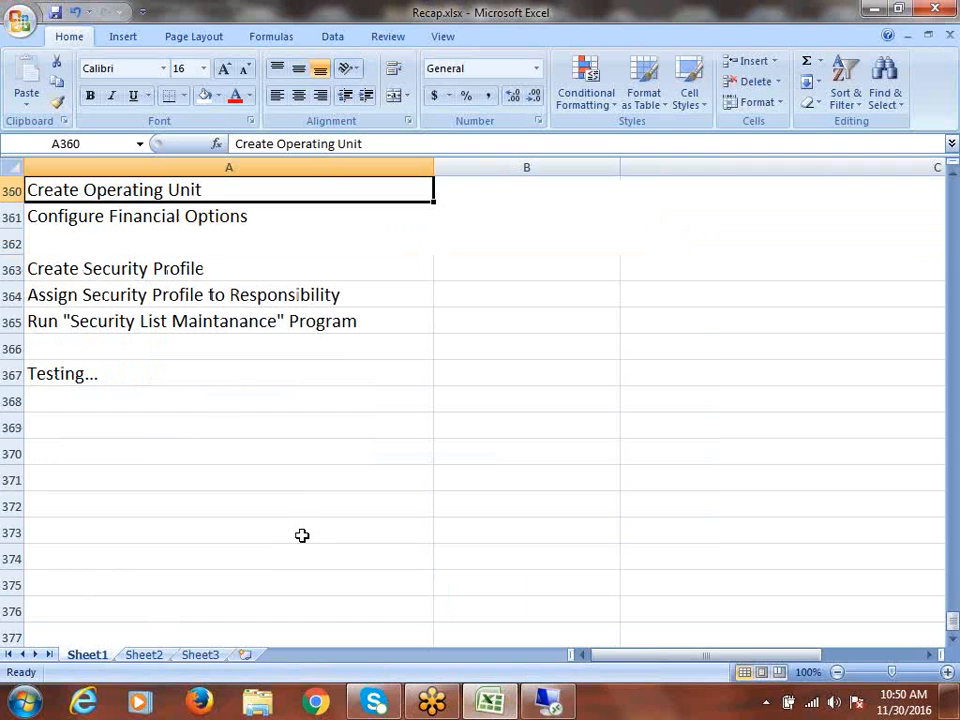
click(145, 451)
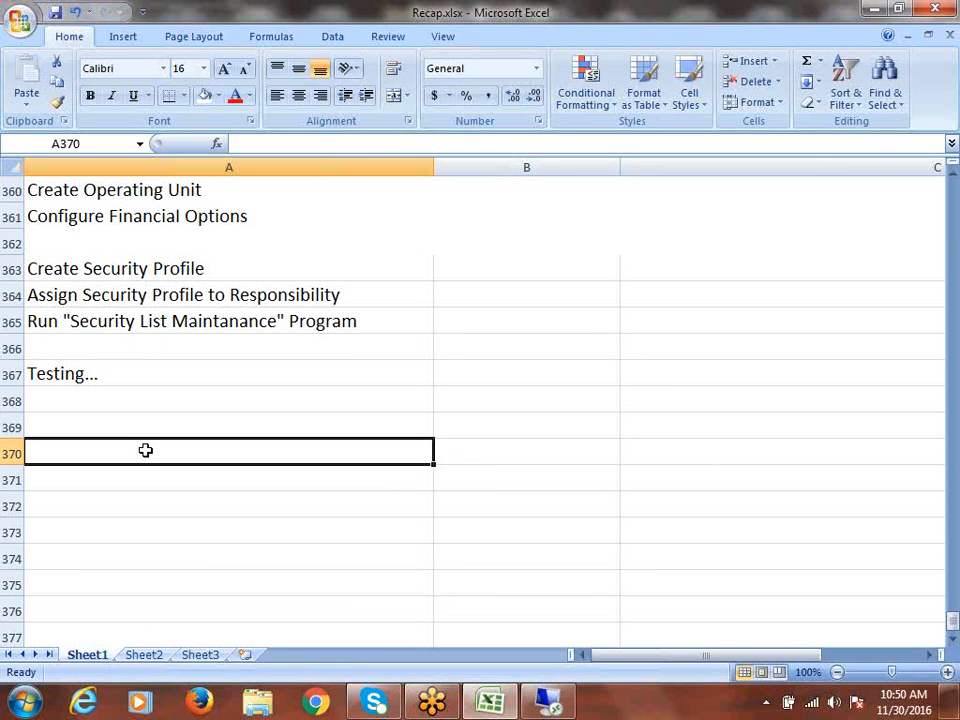
text(h)
key(BackSpace)
text(HR)
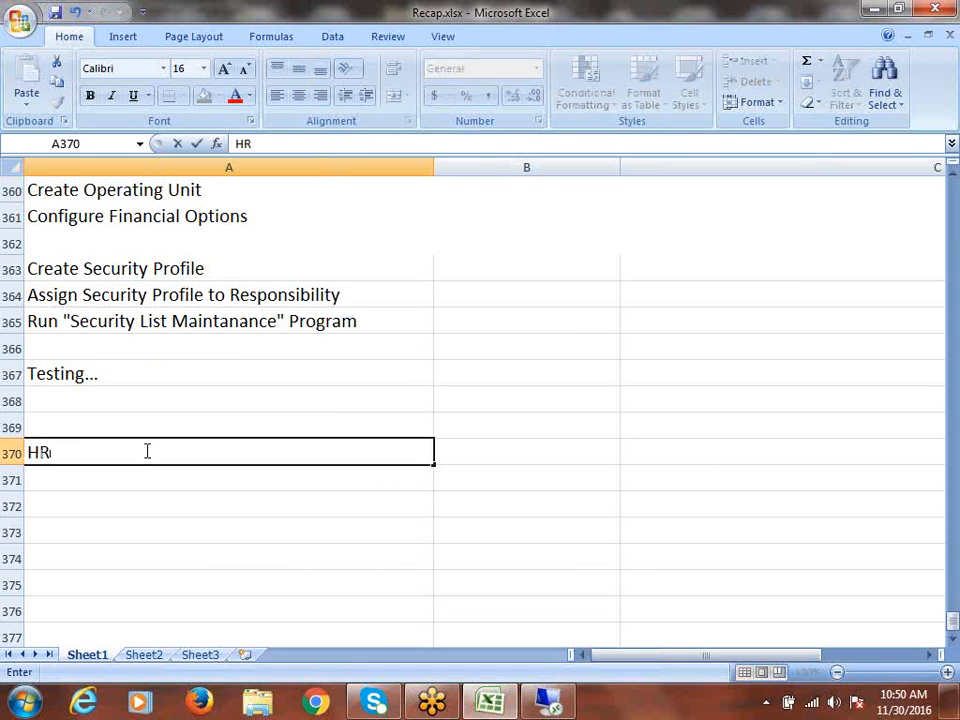
text(: Secur)
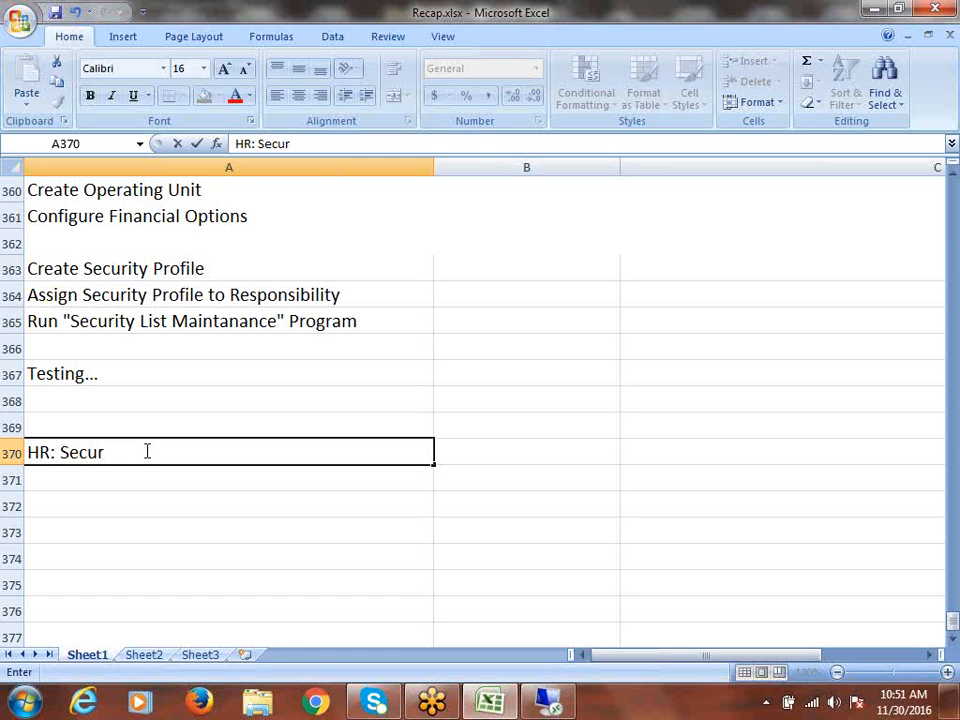
text(ity Profile)
key(Return)
- Enter 'MO: Security Profile' in A371 and 'HR: Business Group' in A372, then save
text(M)
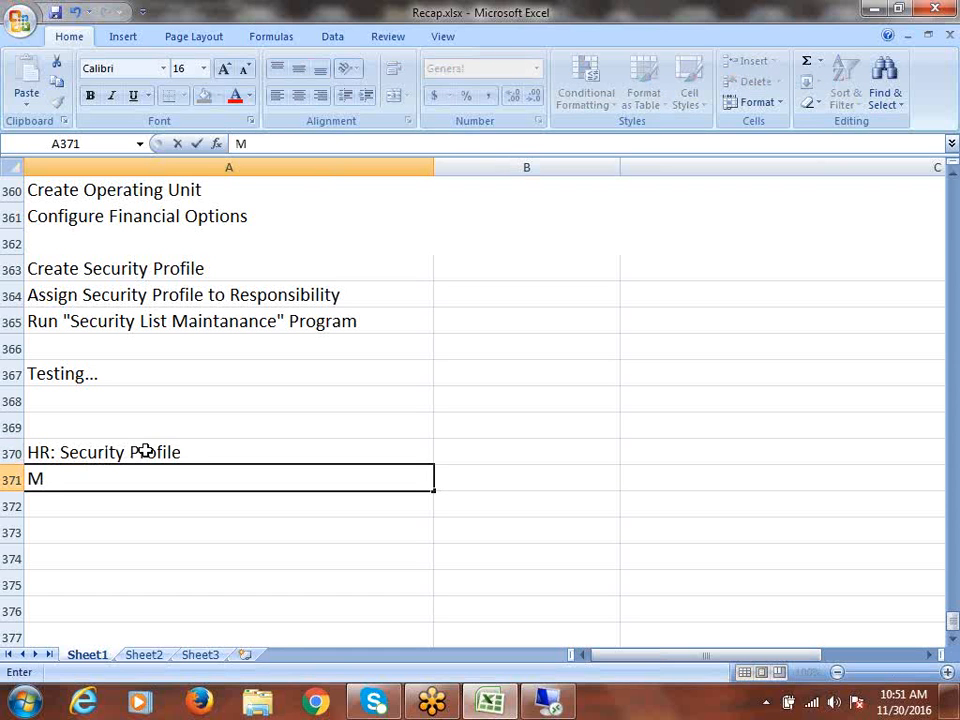
key(BackSpace)
text(\)
key(BackSpace)
text(HR)
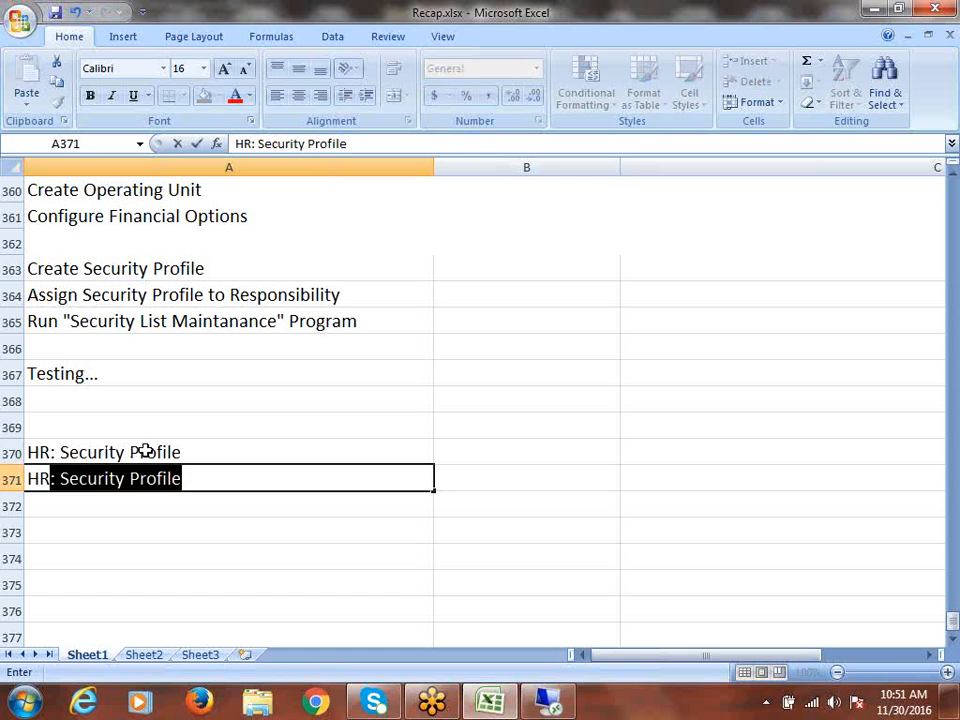
key(BackSpace)
key(BackSpace)
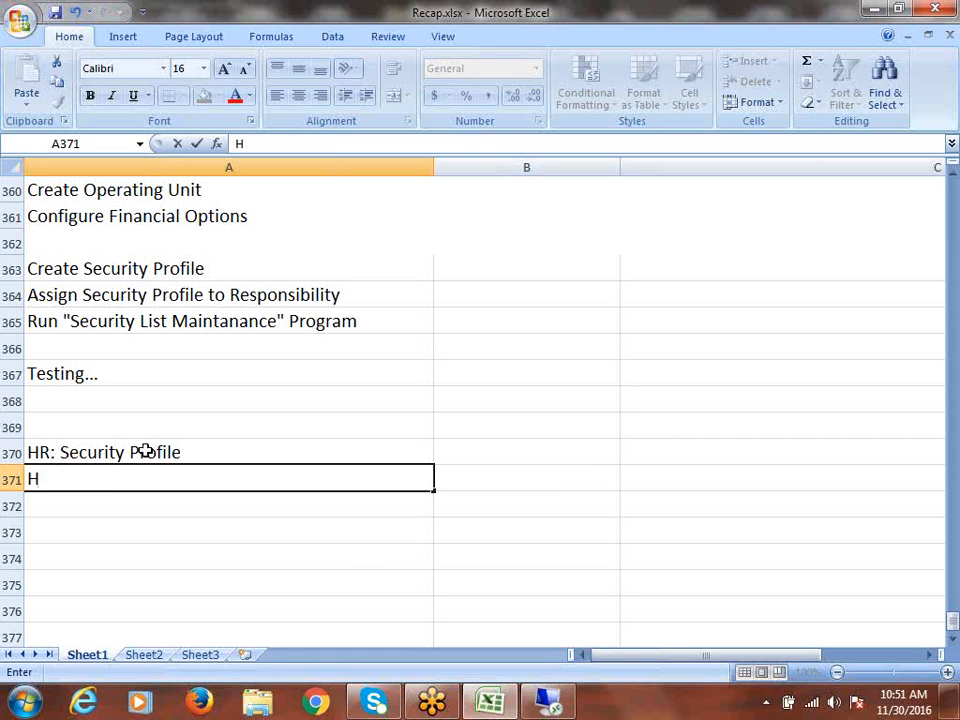
key(BackSpace)
text(m\)
key(BackSpace)
key(BackSpace)
text(MO: Securi)
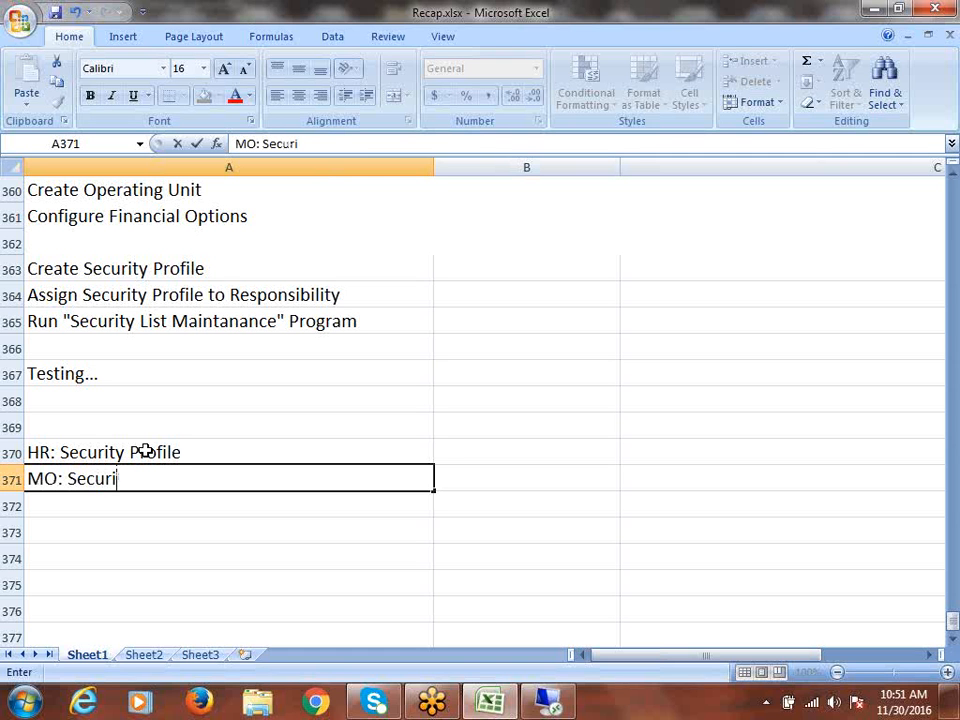
text(ty Profile)
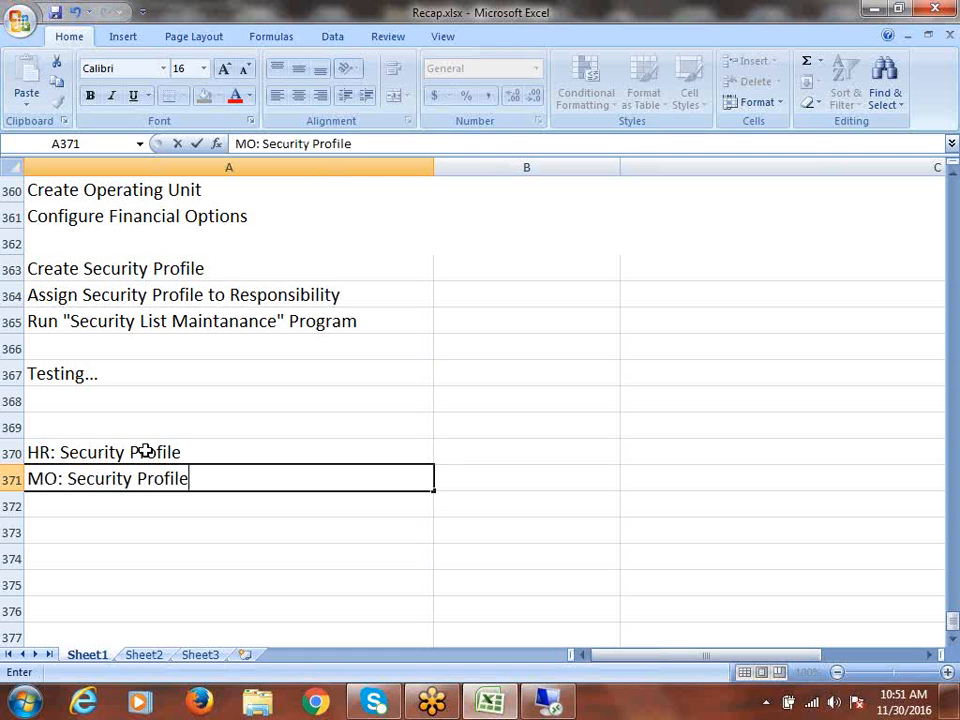
key(Return)
text(HR)
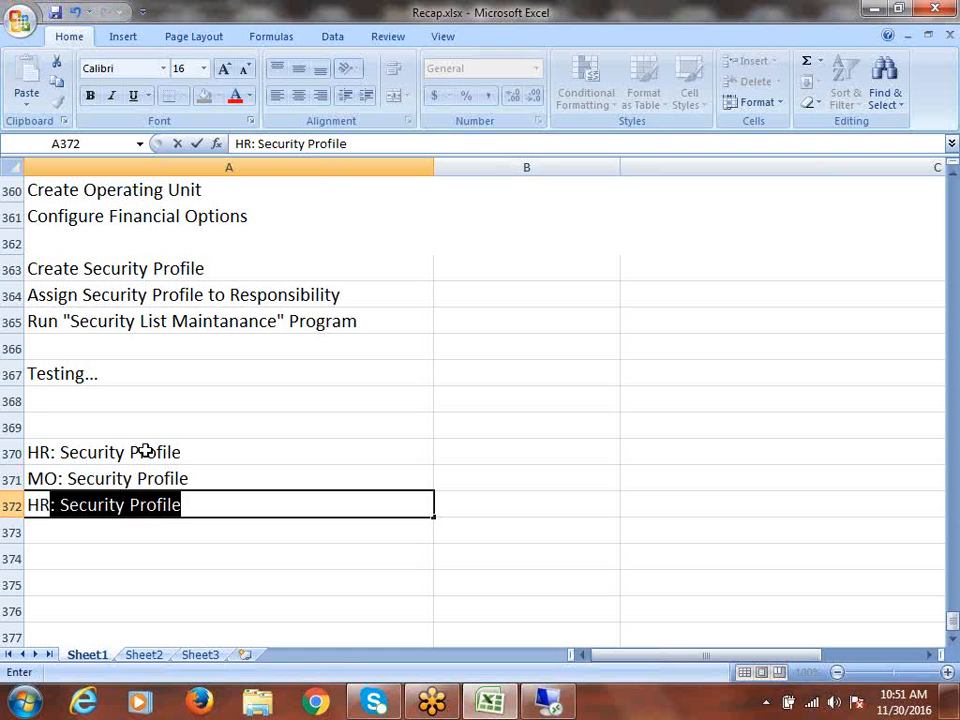
text(: Busi)
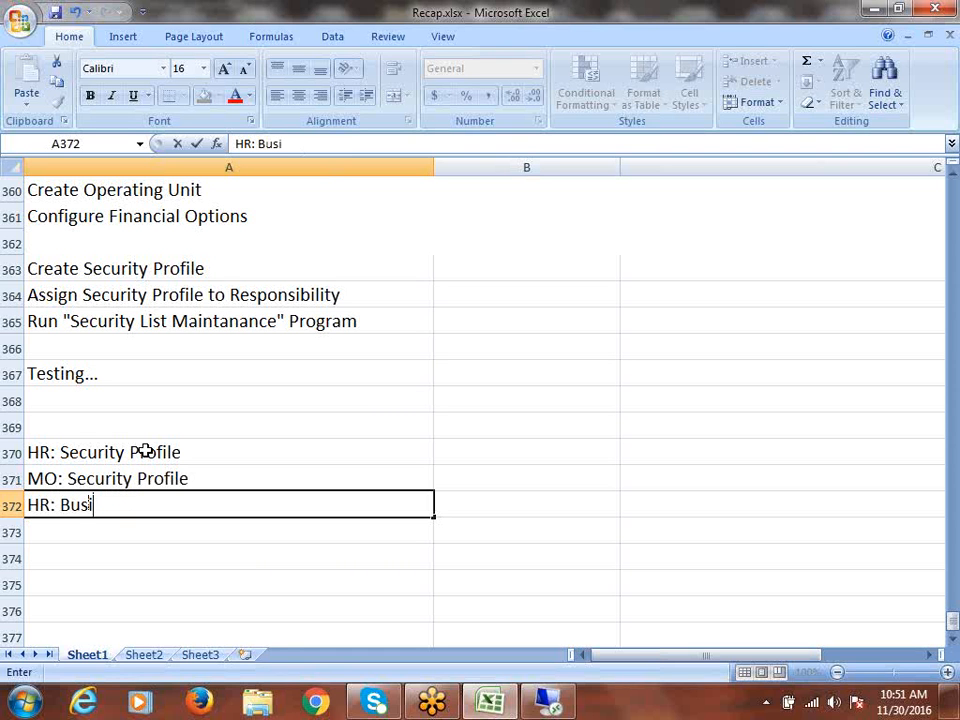
text(ness Group)
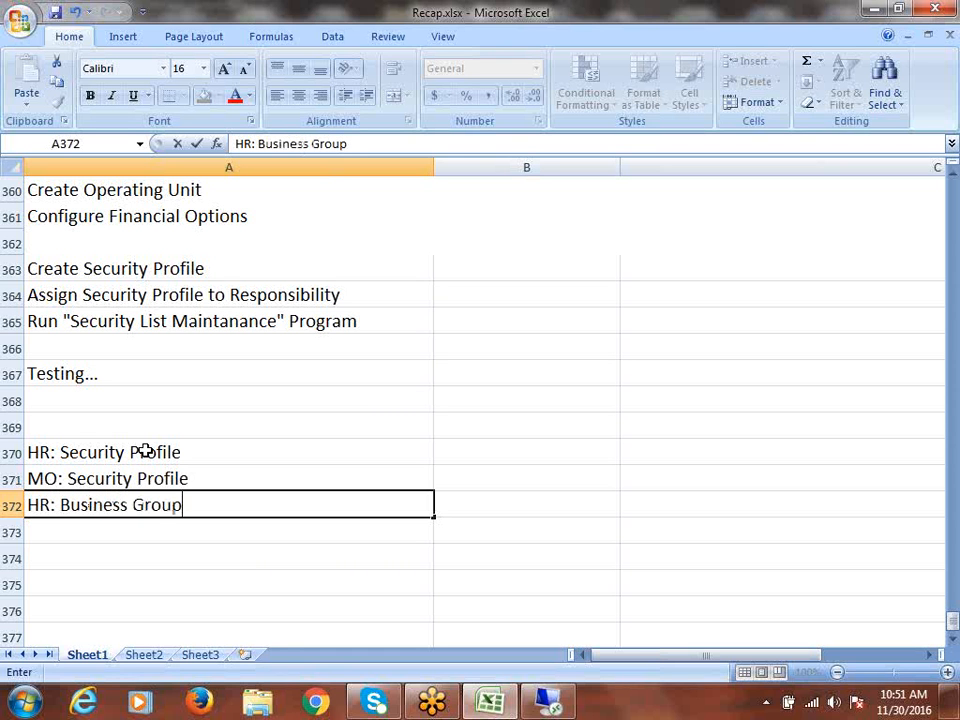
key(ctrl+s)
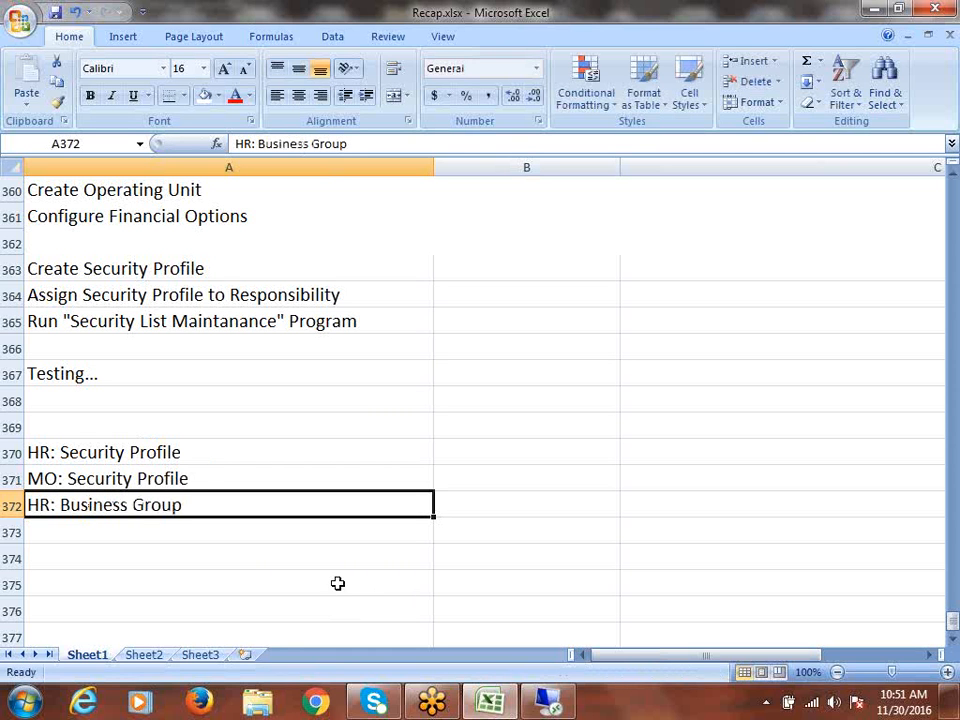
- Review the HR security and business group profile option names in A370:A372
click(182, 446)
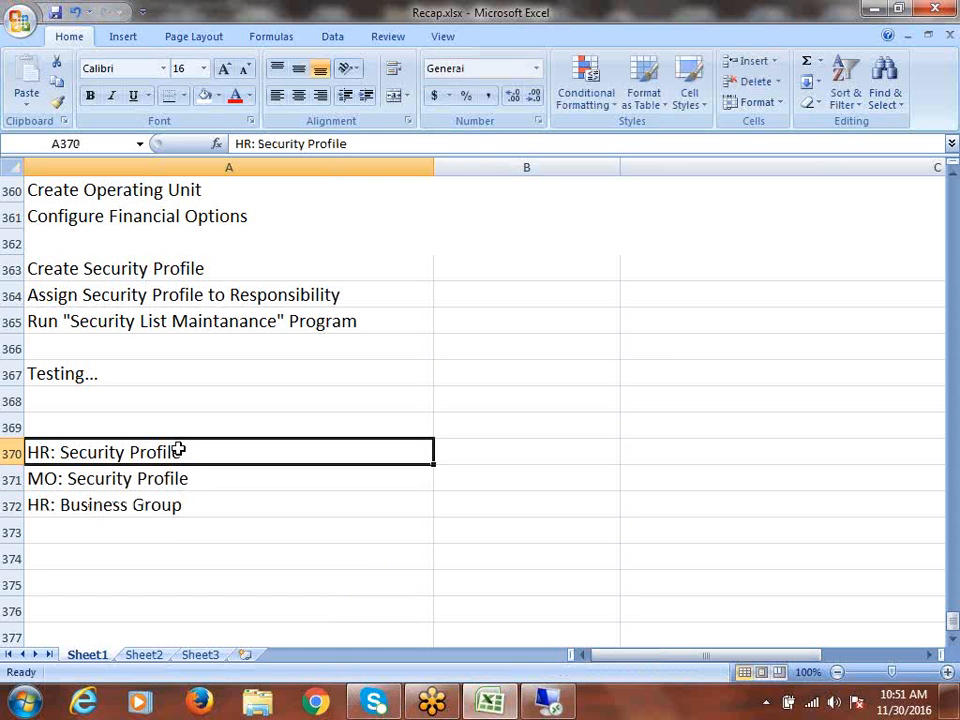
drag(220, 482, 228, 504)
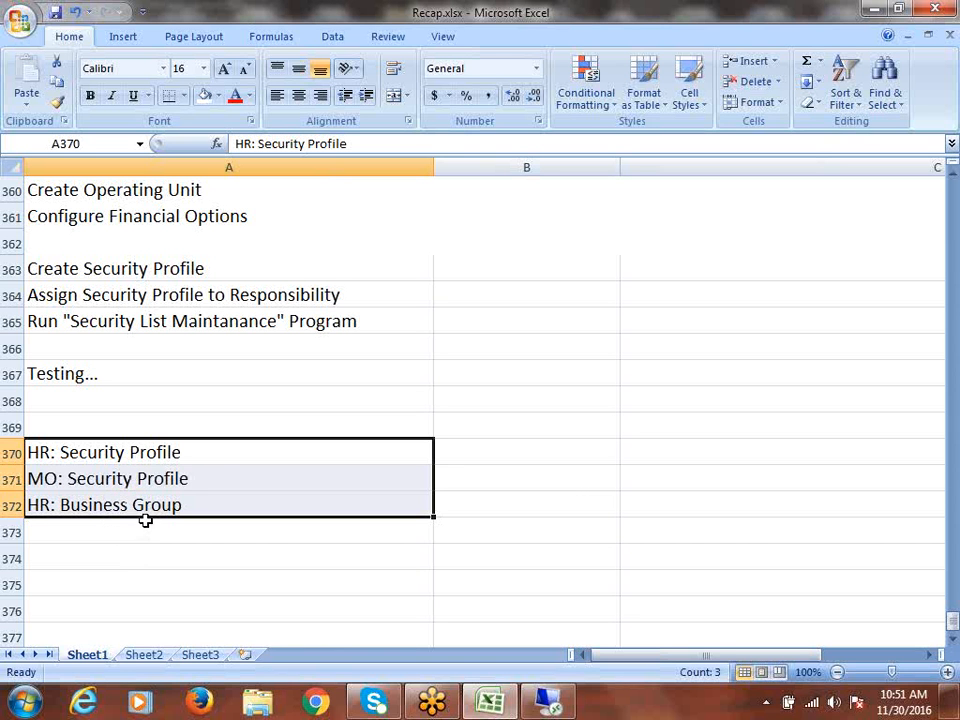
click(85, 510)
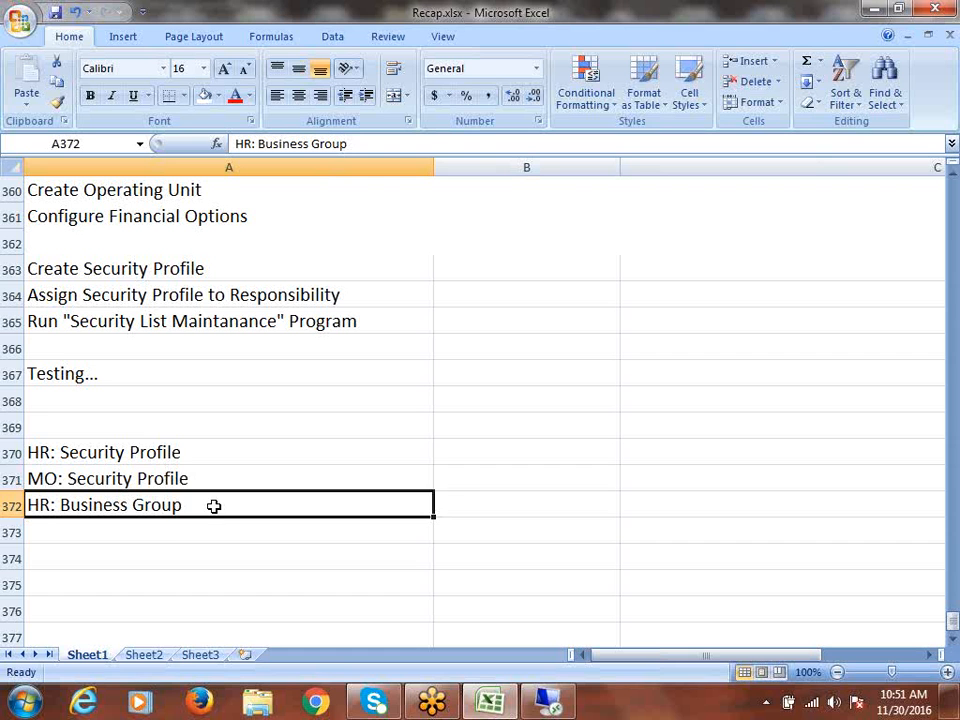
drag(158, 452, 156, 480)
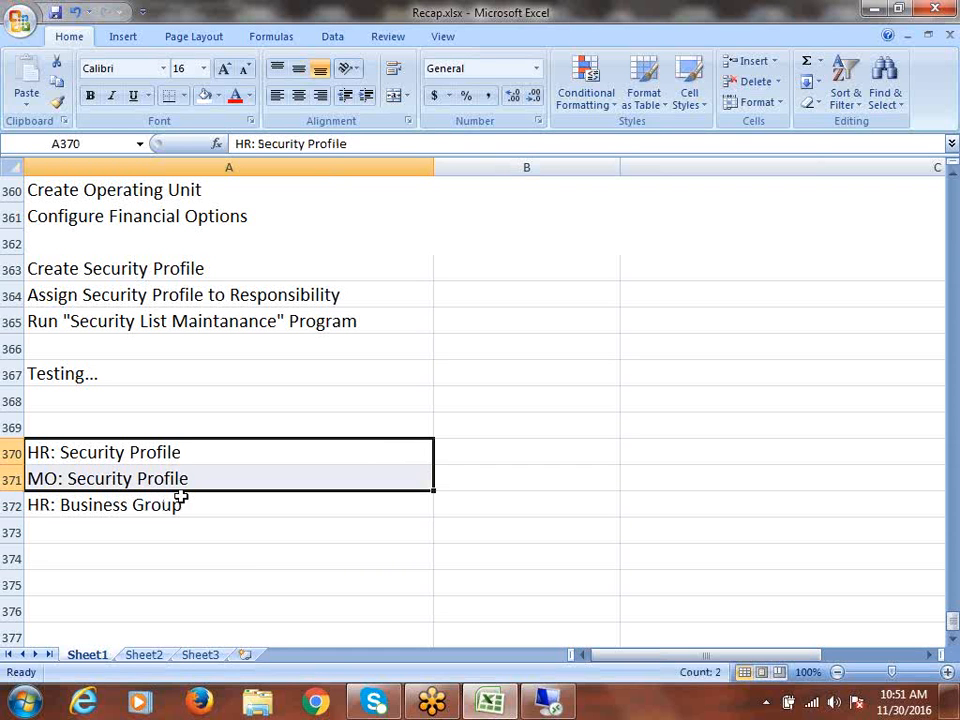
- Enter Security Profile in B370:B371 and Business Group in B372
click(452, 456)
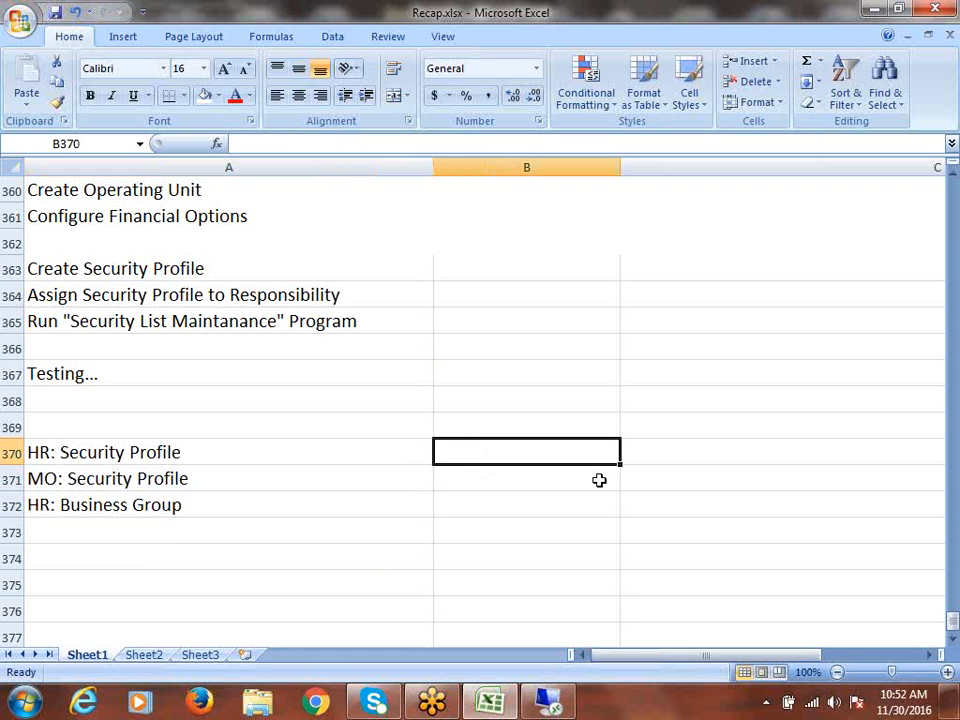
text(Sec)
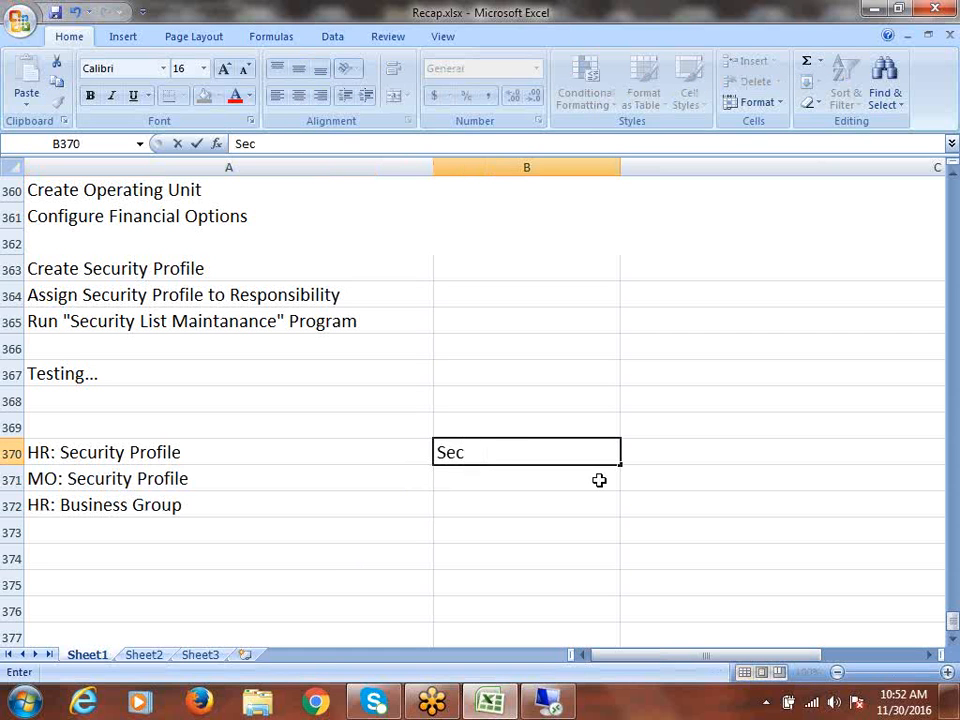
text(urity Pro)
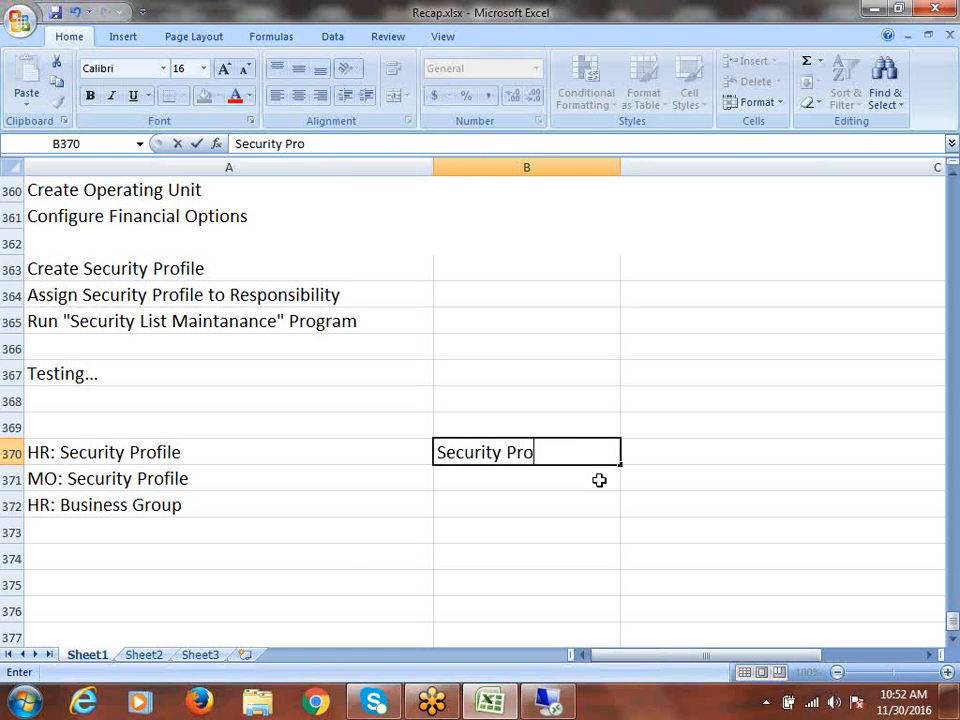
text(file)
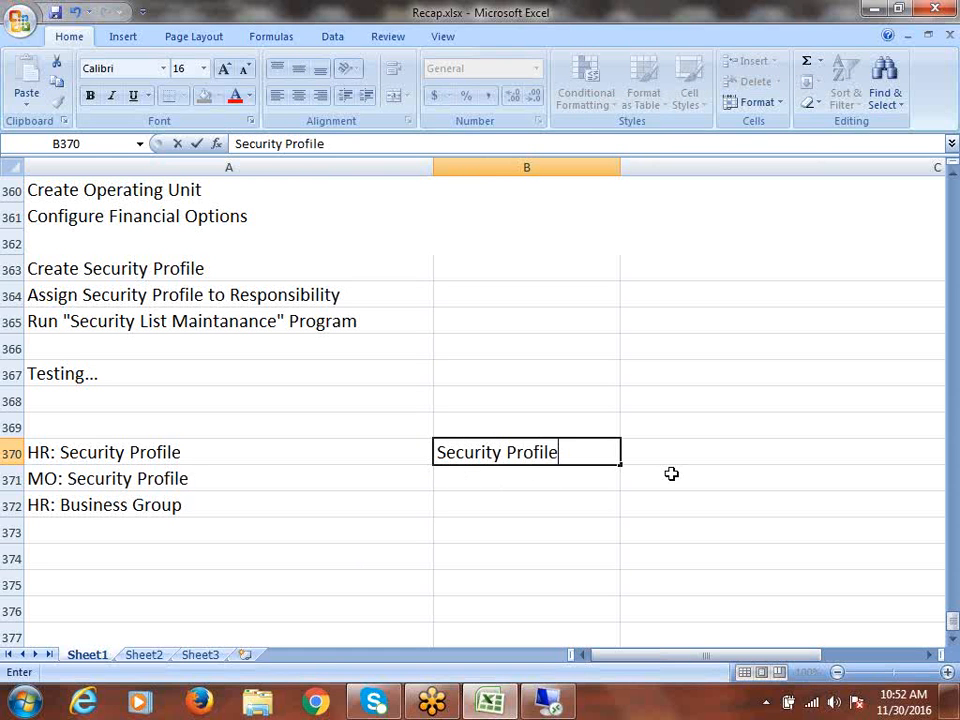
drag(621, 466, 621, 486)
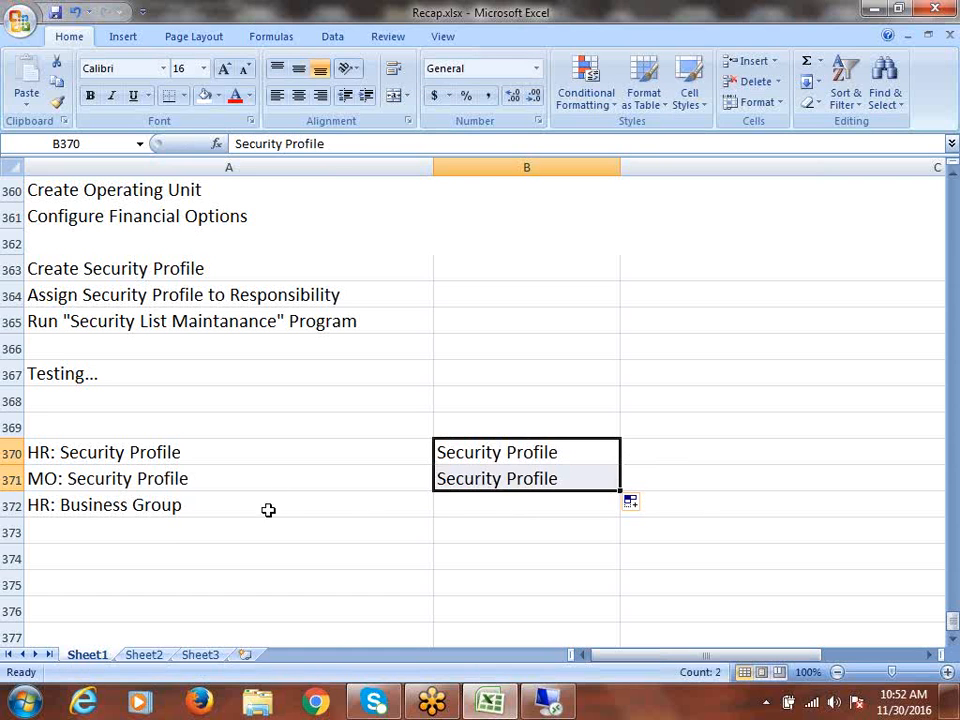
key(Down)
key(Down)
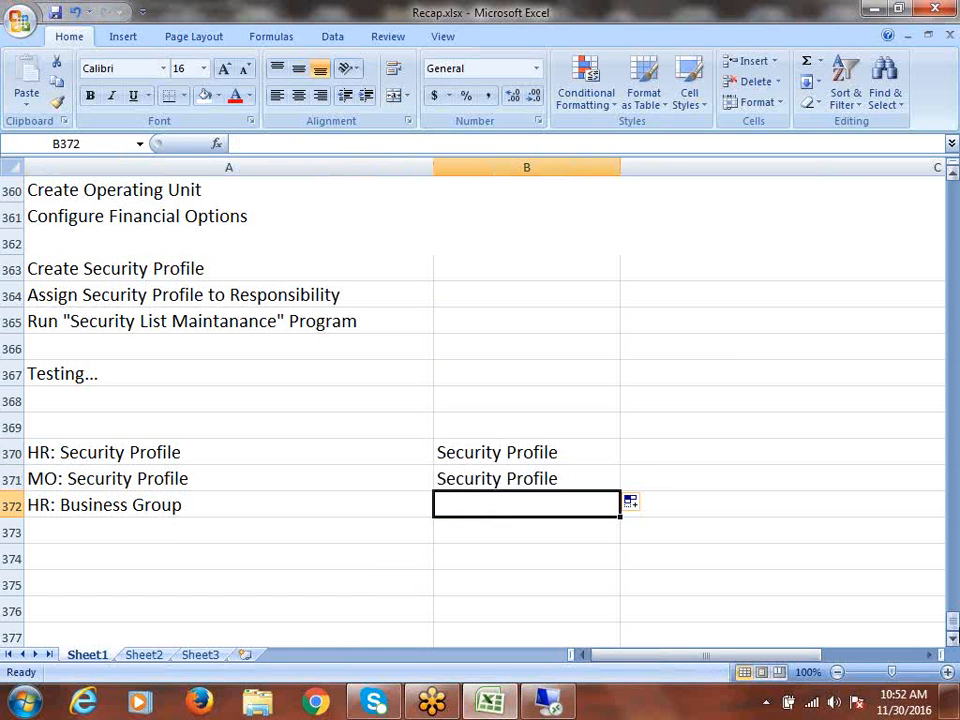
text(Businesas)
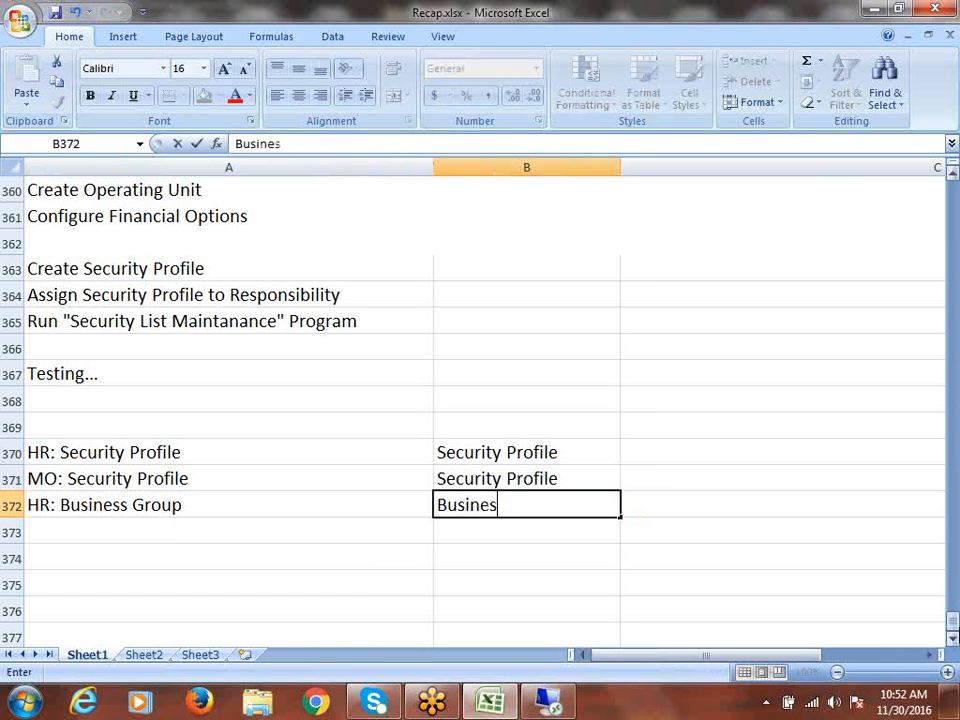
key(BackSpace)
key(BackSpace)
text(s Group)
key(ctrl+Return)
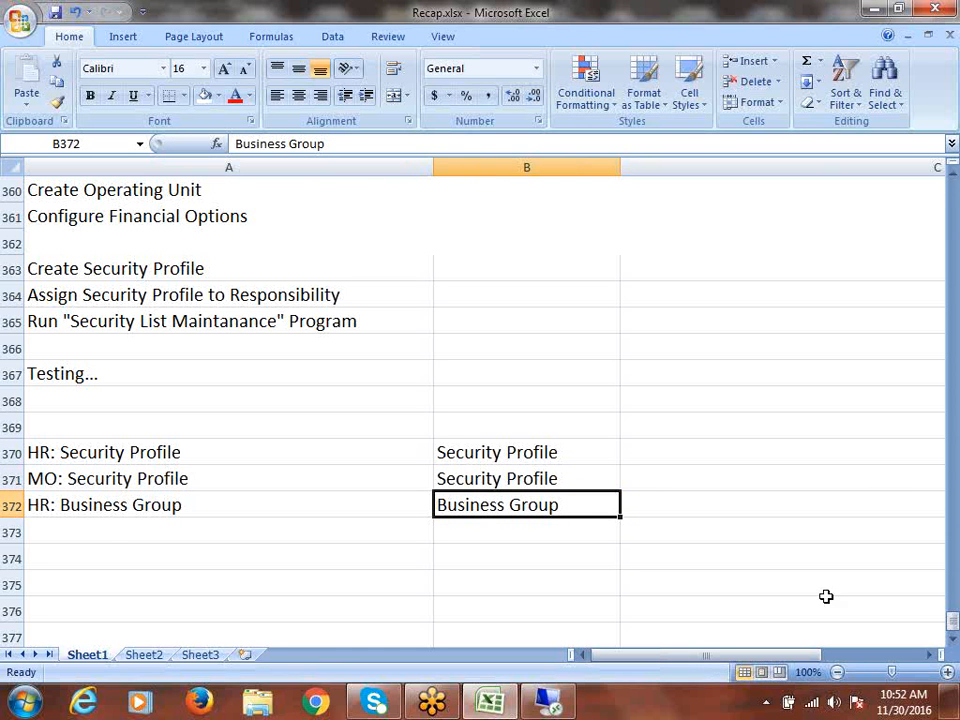
drag(150, 452, 150, 500)
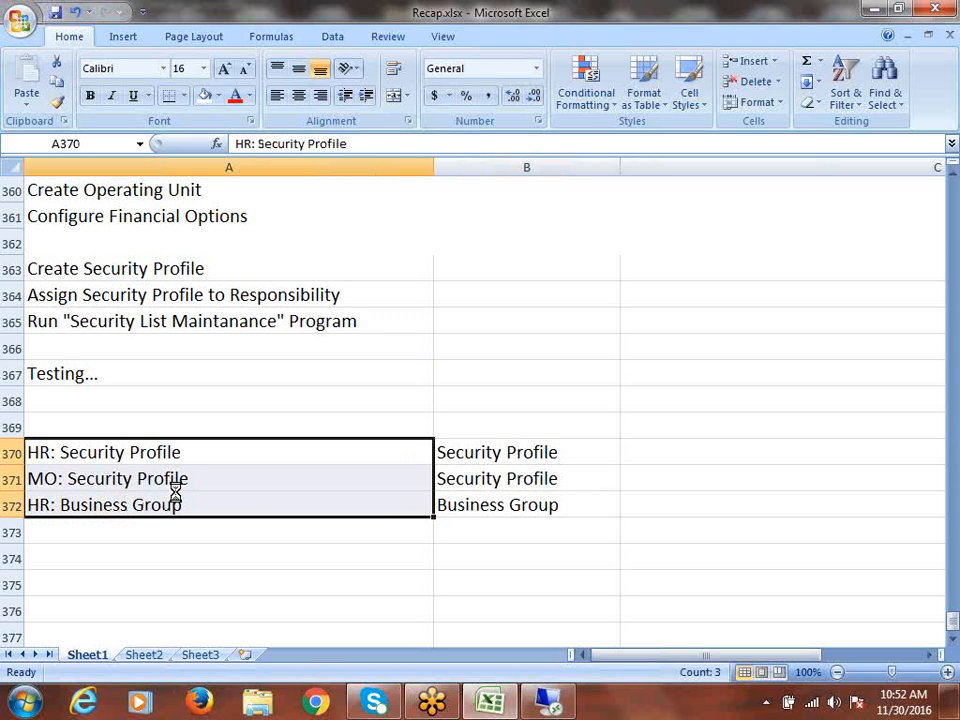
click(570, 711)
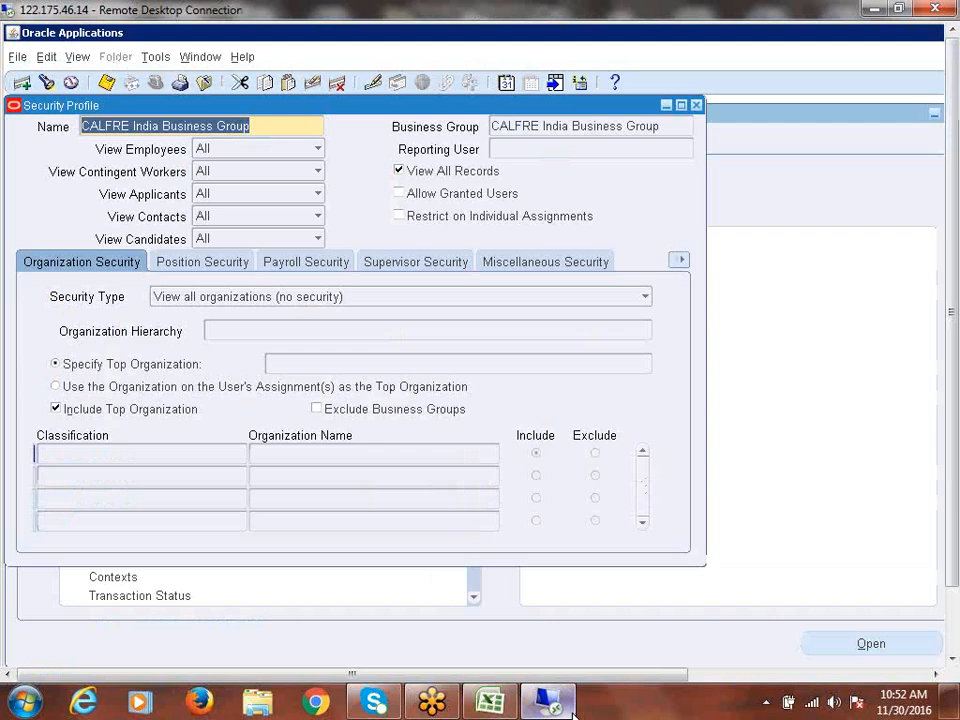
click(267, 127)
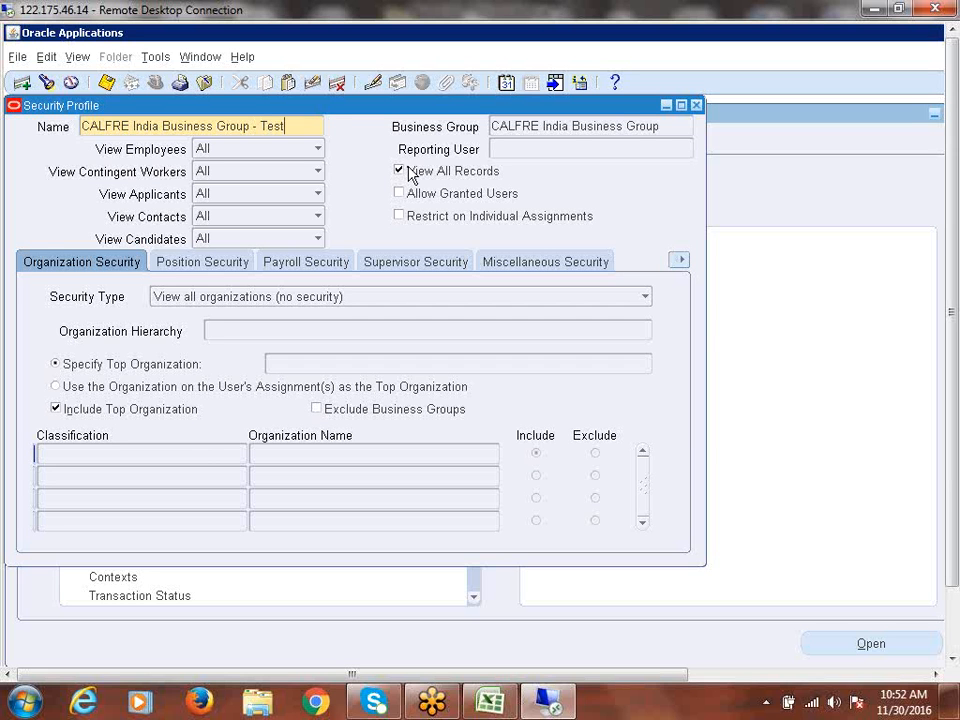
triple_click(307, 126)
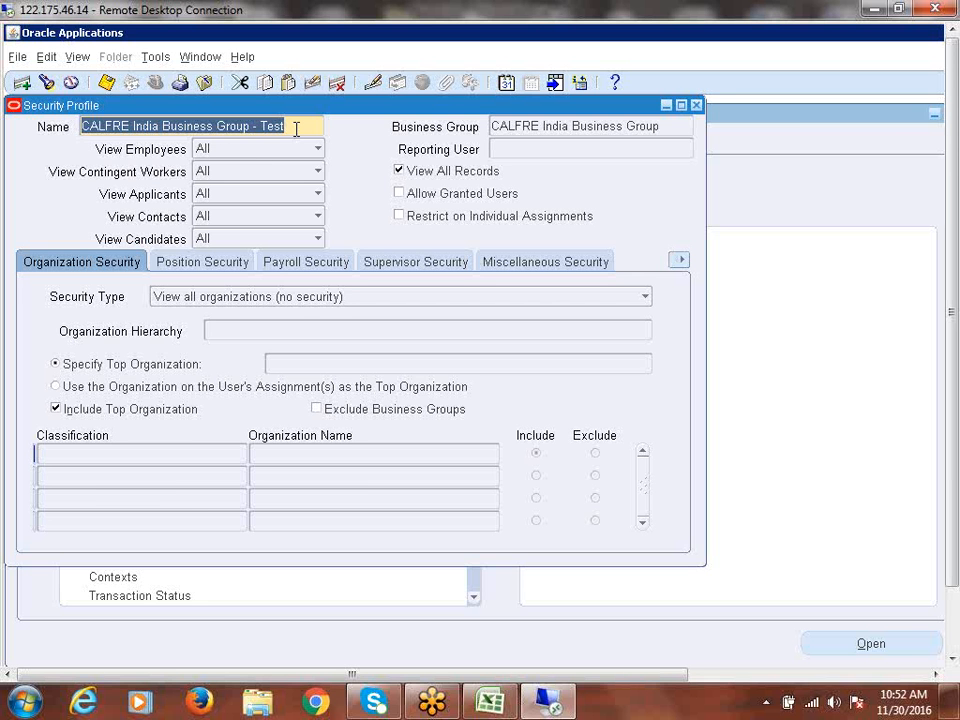
key(alt+Tab)
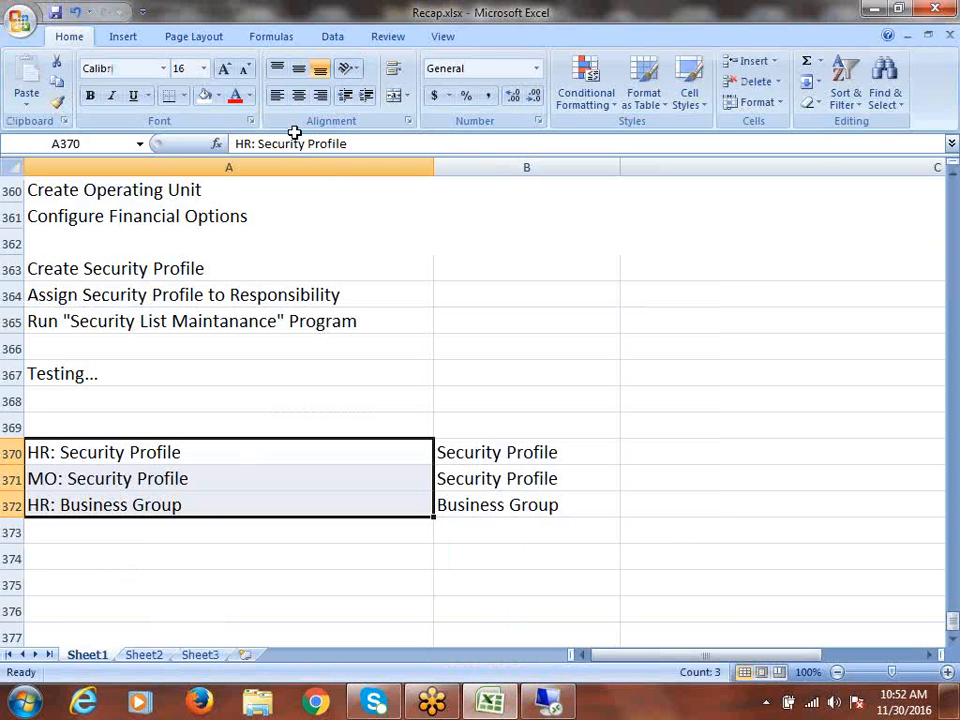
- Return from the Excel recap to the Oracle CALFRE India Business Group - Test security profile form
click(129, 470)
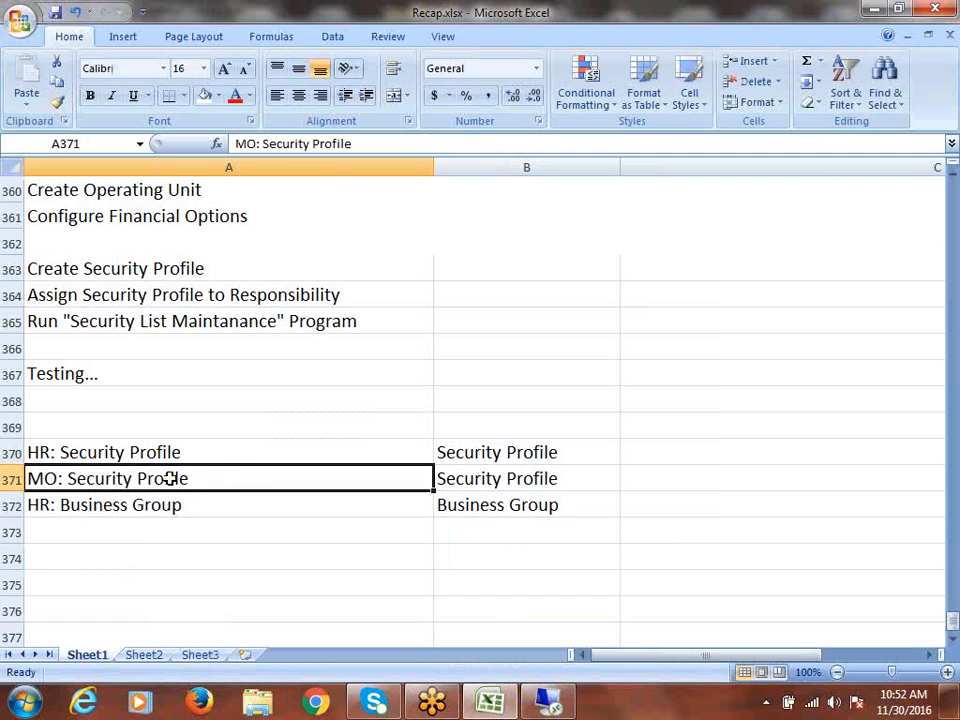
drag(169, 454, 484, 482)
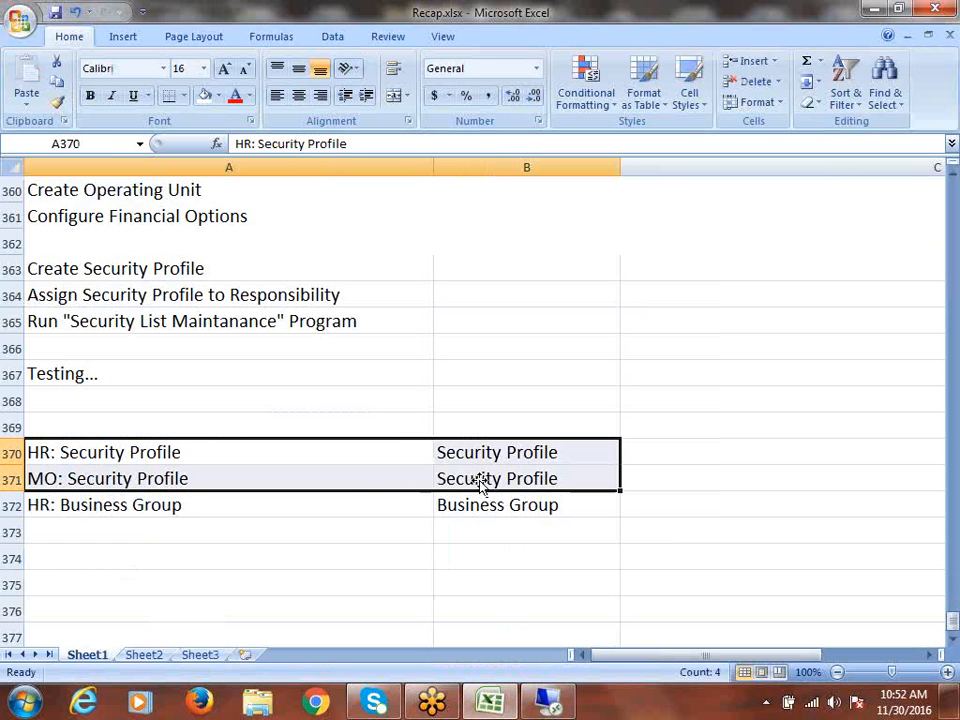
key(alt+Tab)
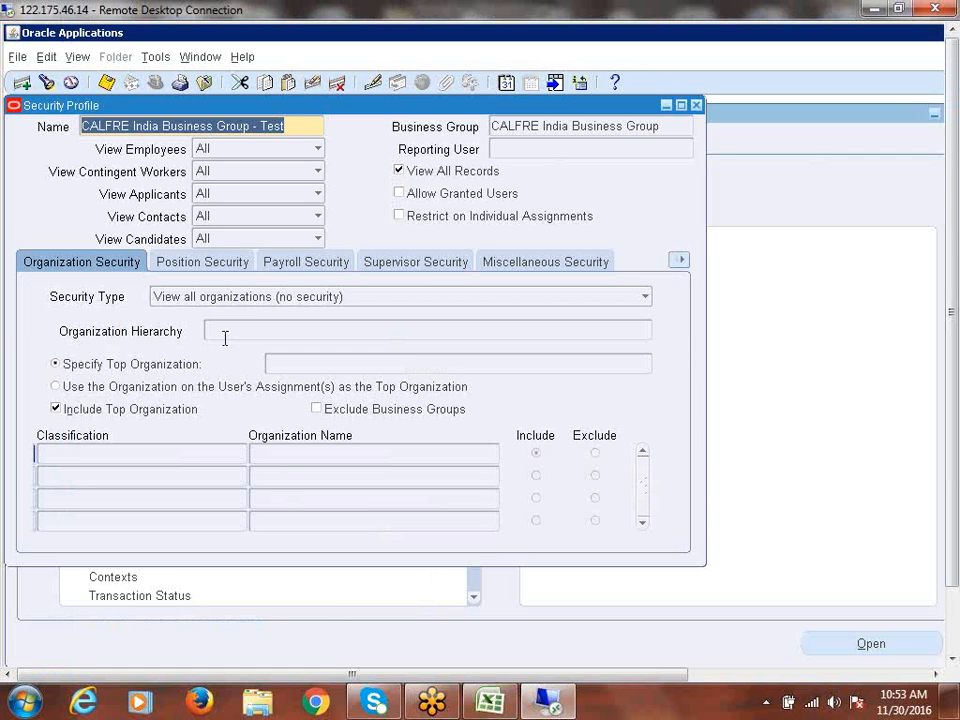
- Switch the Oracle responsibility to System Administrator
click(707, 122)
click(40, 382)
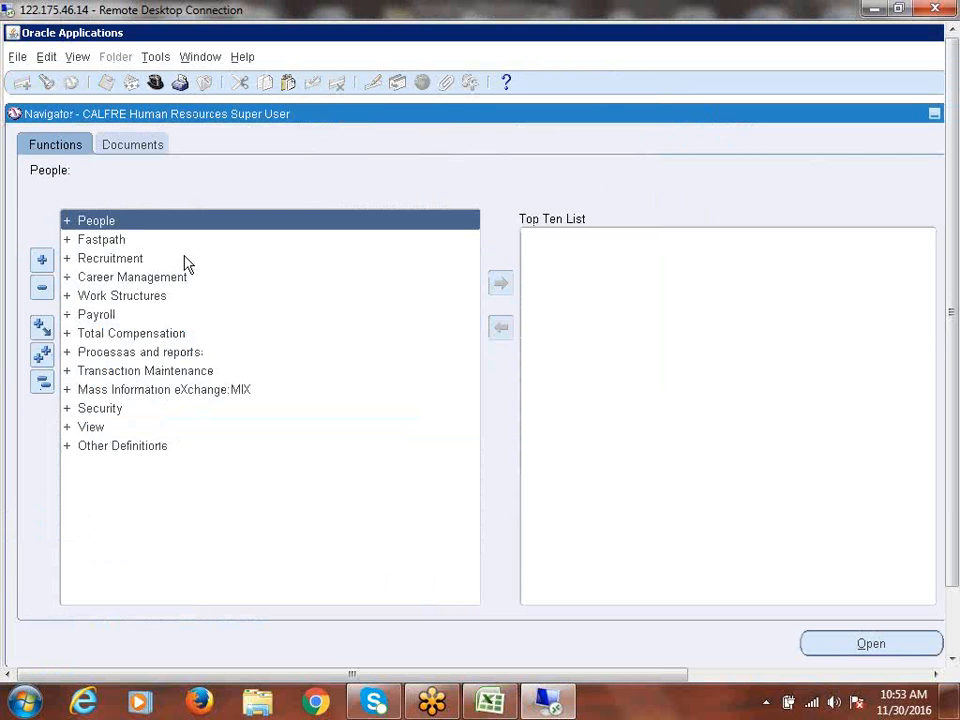
click(155, 82)
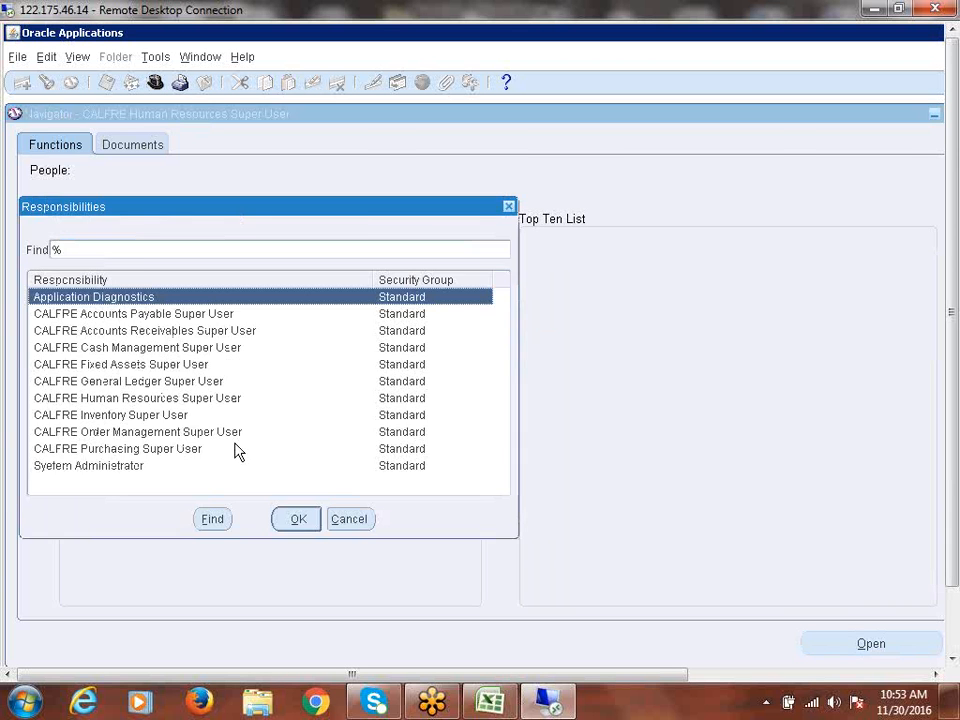
double_click(236, 448)
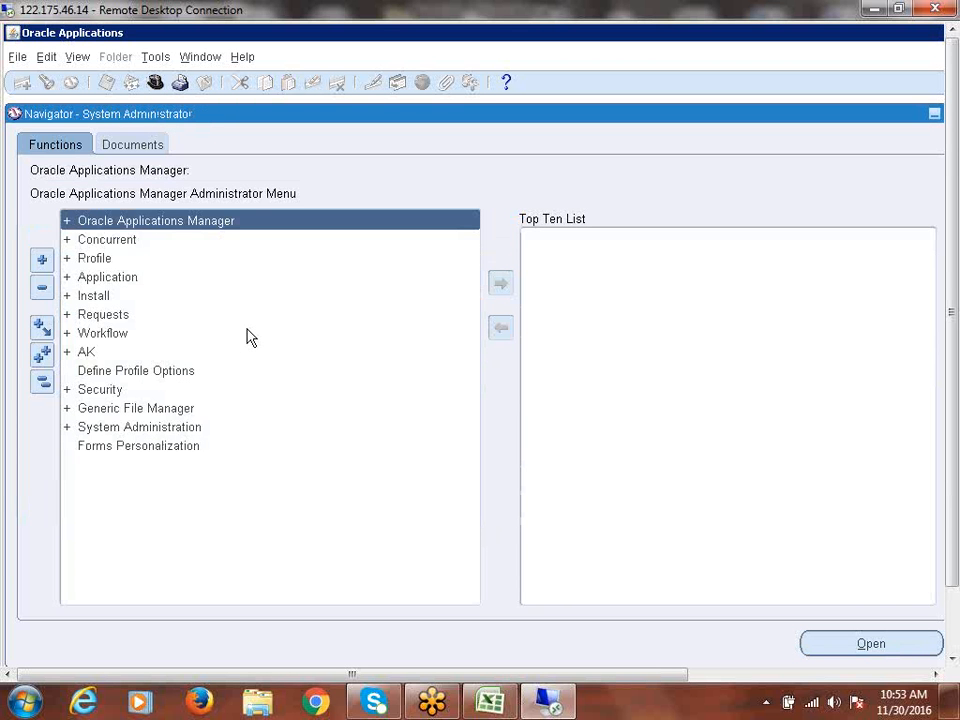
- Open Profile > System from the Navigator to bring up Find System Profile Values
click(96, 260)
double_click(96, 260)
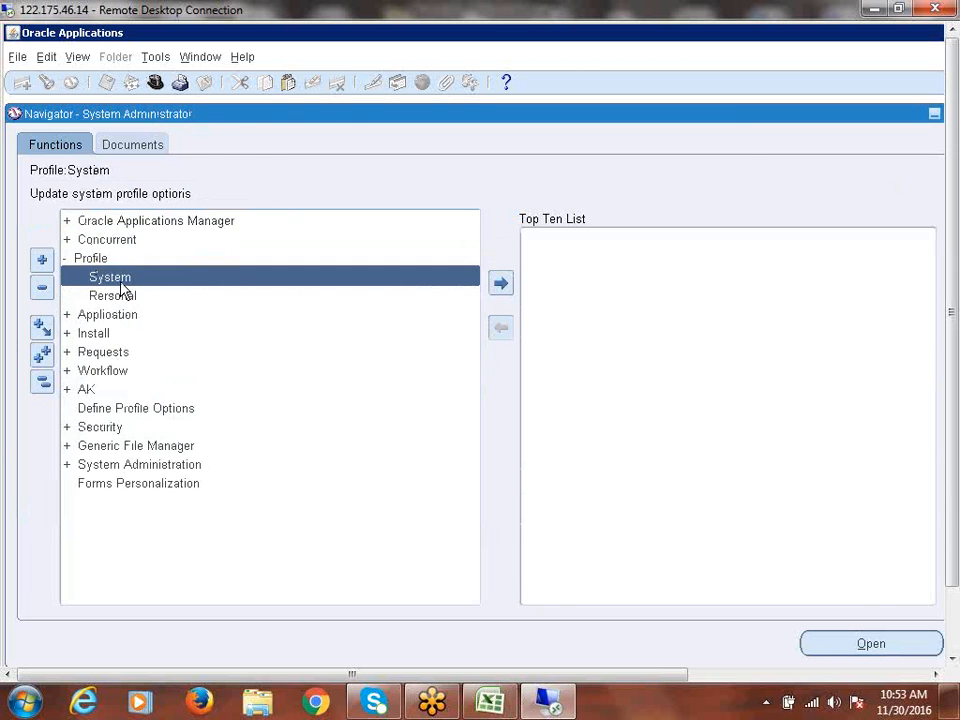
double_click(120, 276)
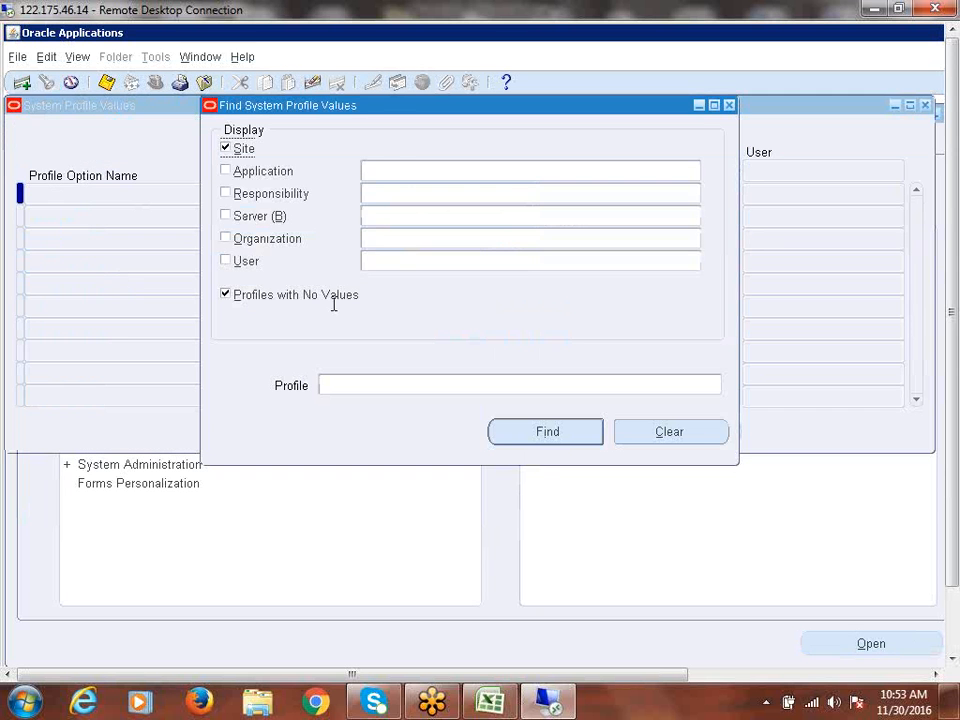
- Find profile values for CALFRE Accounts Payable Super User, with Site and Profiles with No Values unchecked
click(375, 192)
text(calfre)
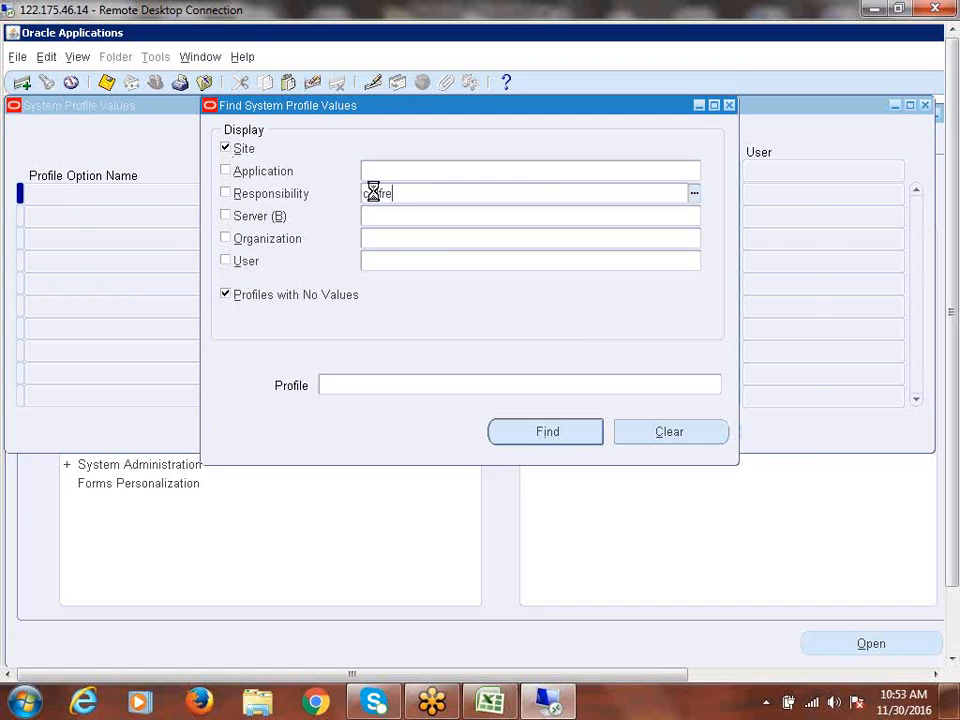
key(Tab)
key(Return)
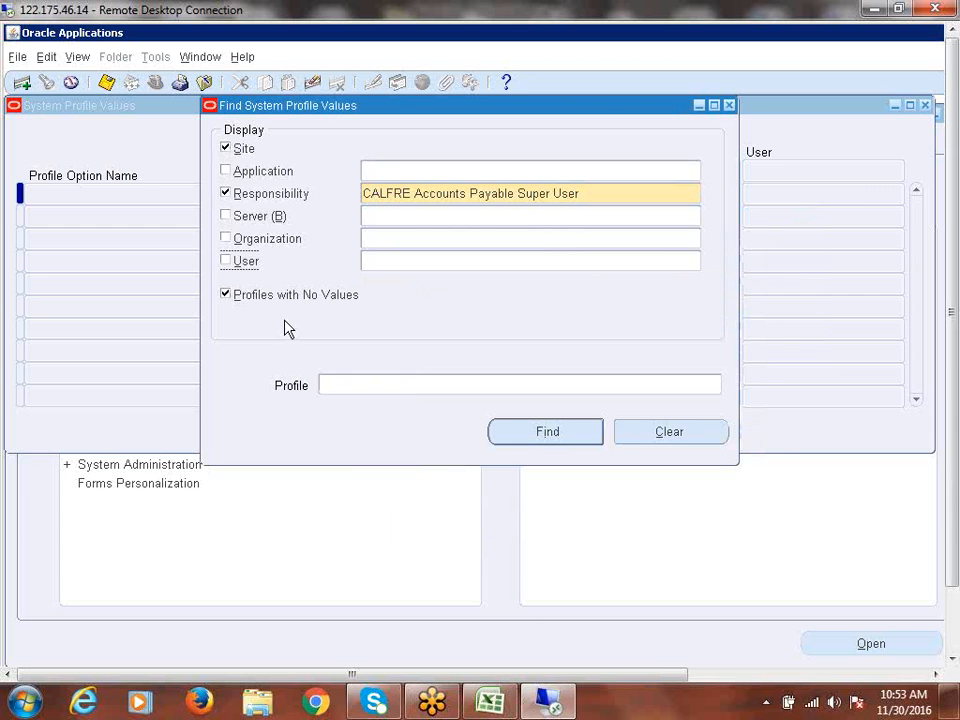
click(239, 148)
click(254, 296)
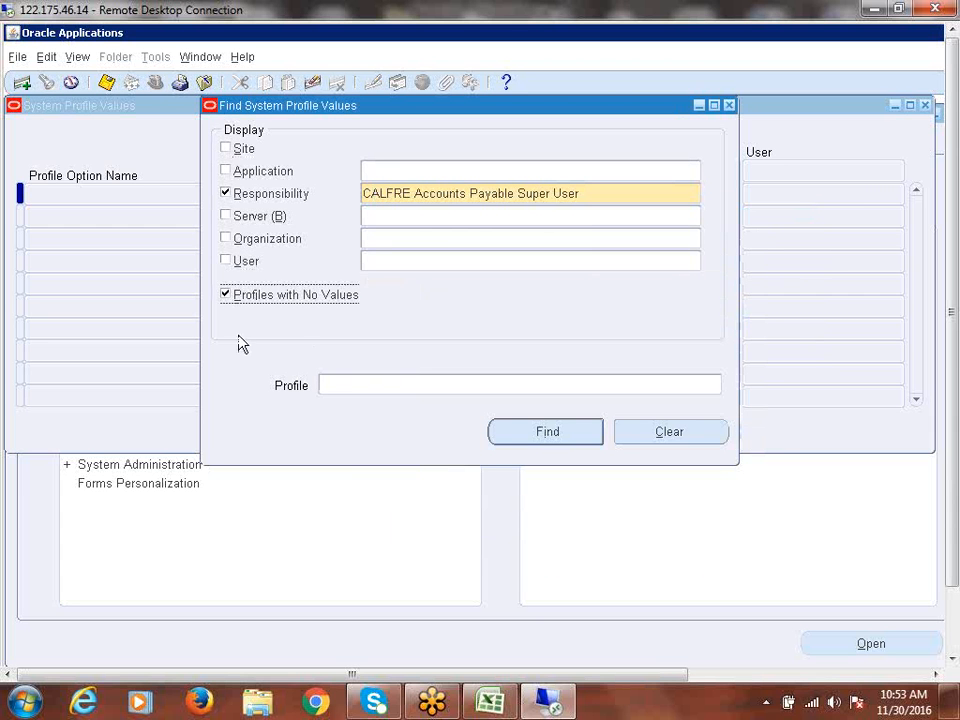
click(548, 432)
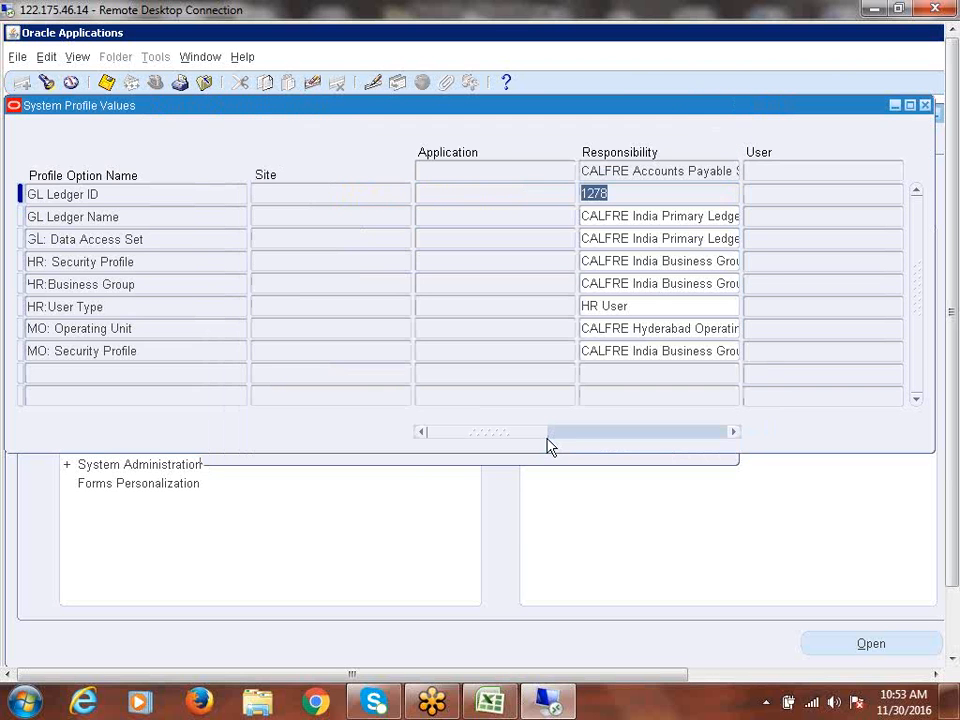
click(81, 354)
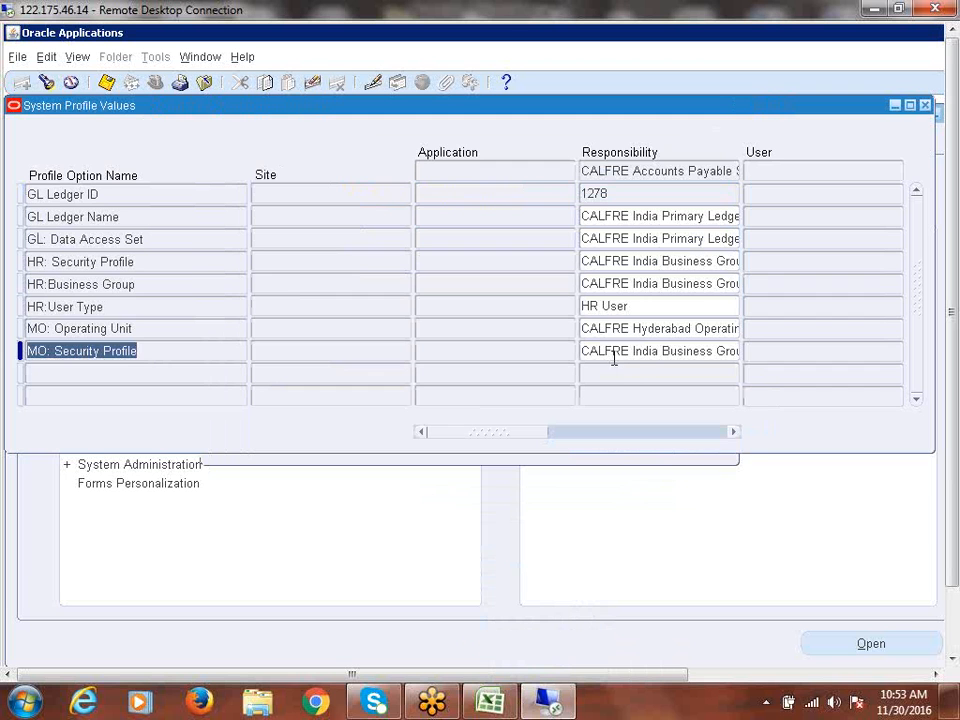
click(100, 285)
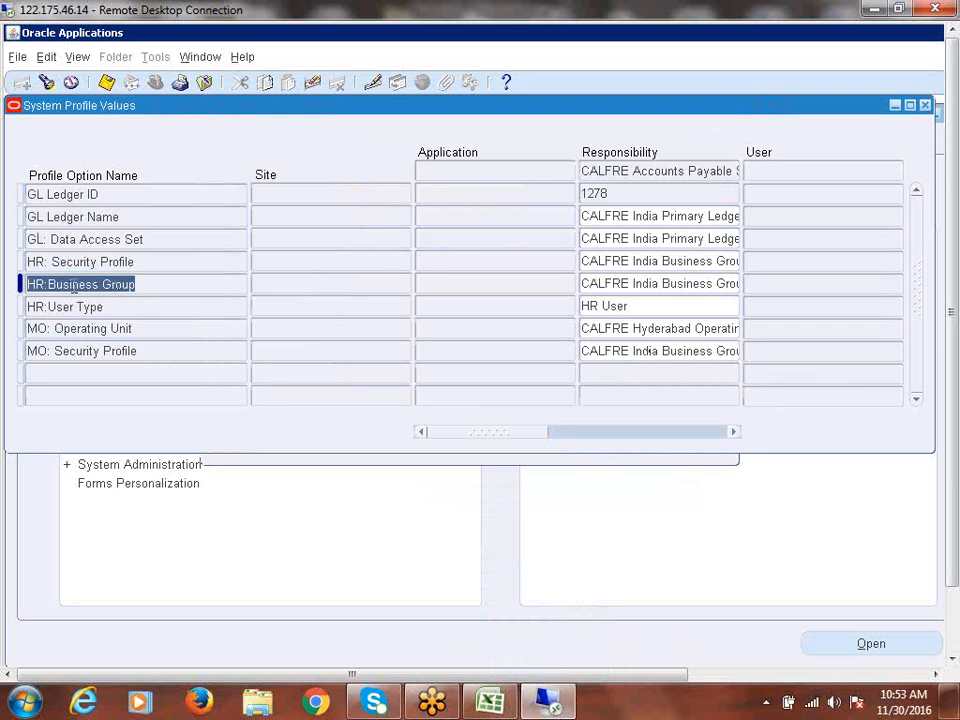
click(58, 263)
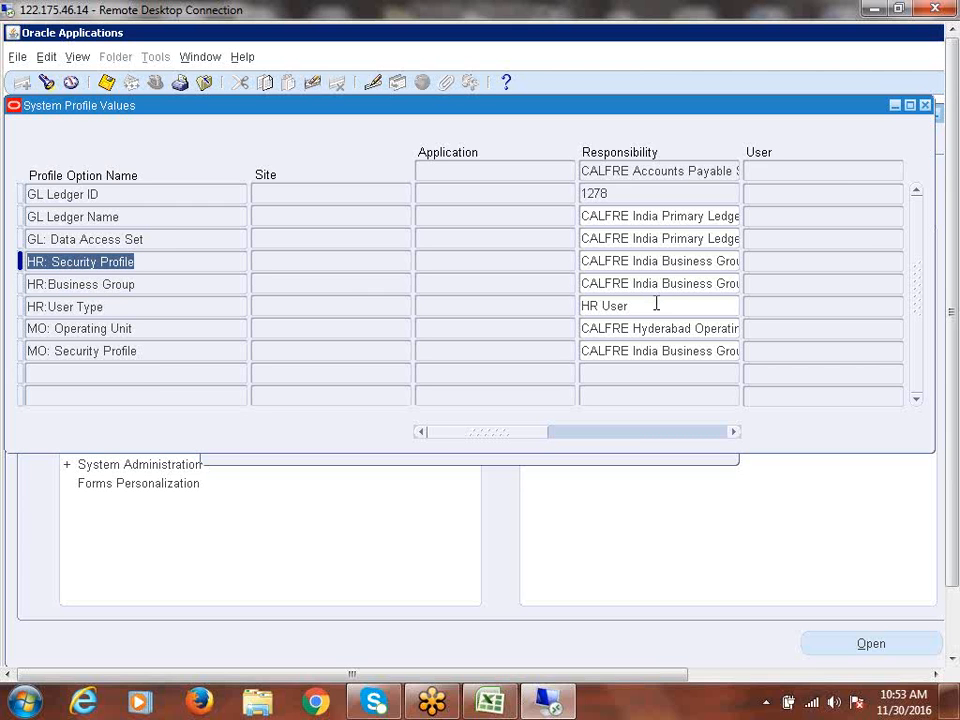
click(605, 263)
drag(603, 263, 766, 261)
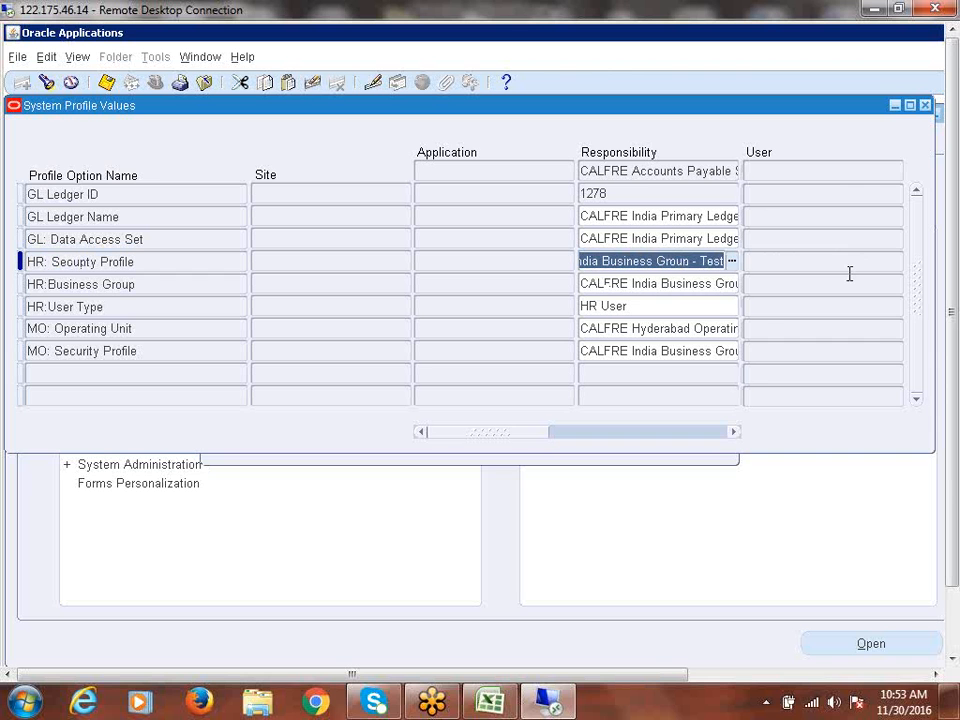
click(622, 284)
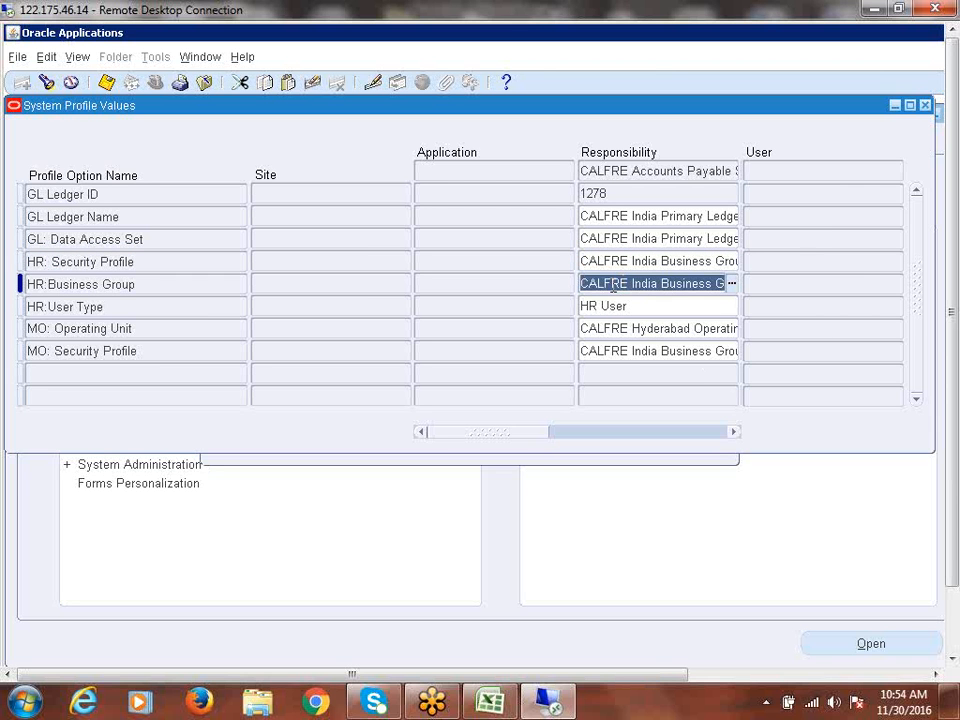
drag(612, 285, 845, 295)
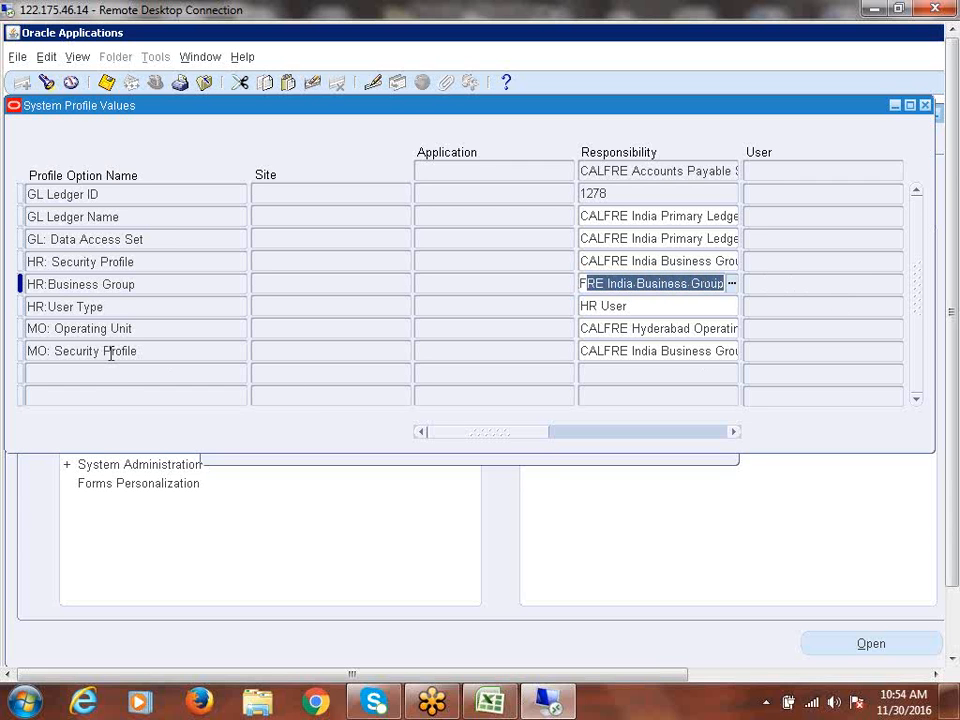
click(605, 357)
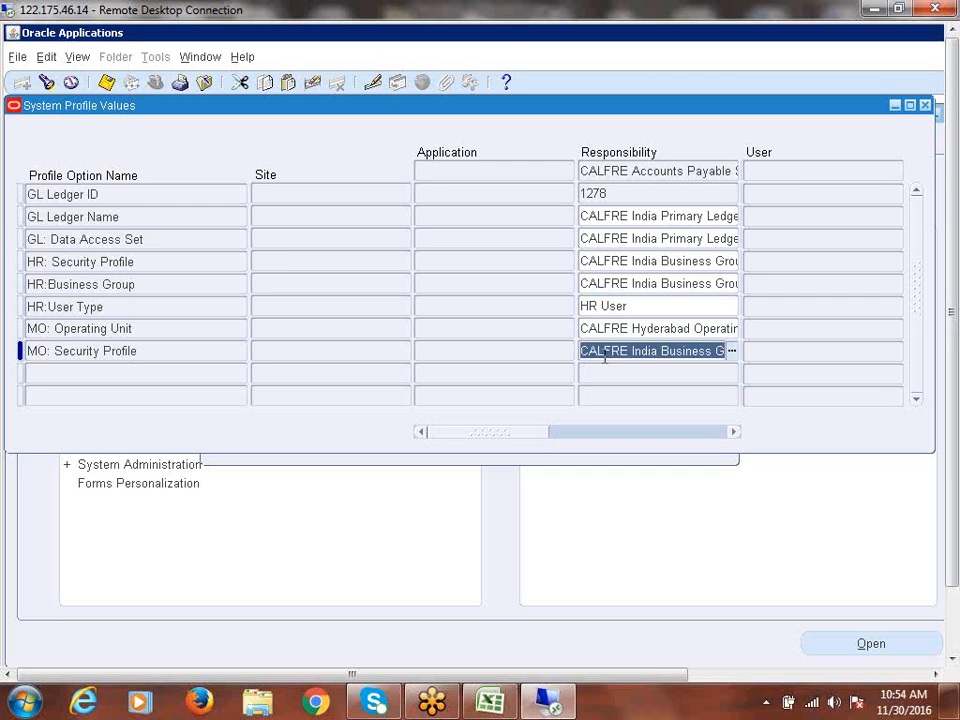
drag(605, 357, 814, 351)
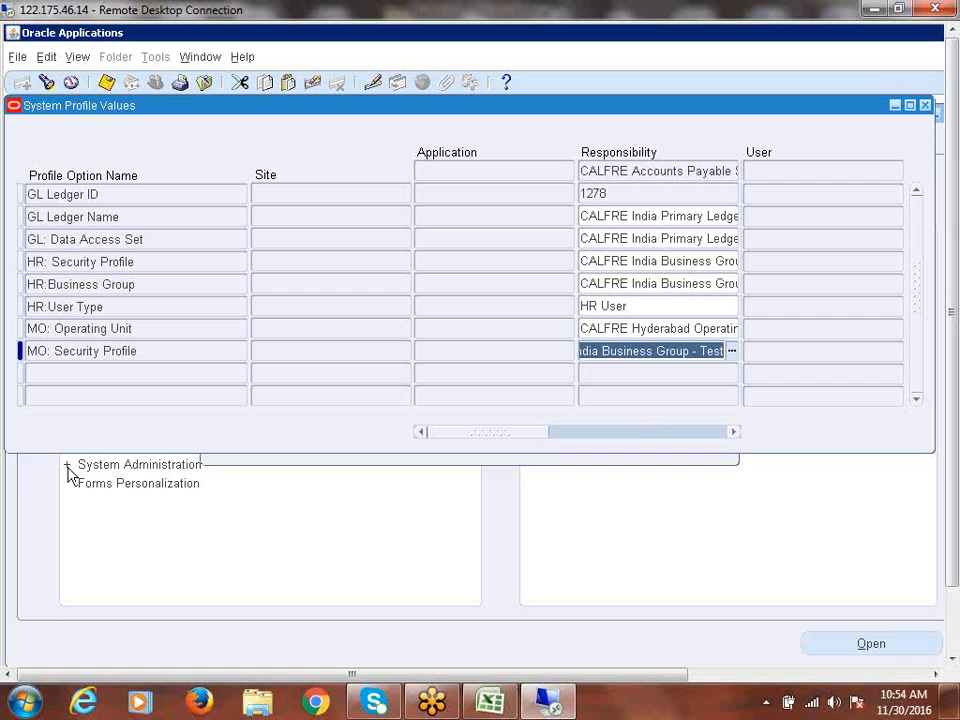
drag(28, 262, 146, 261)
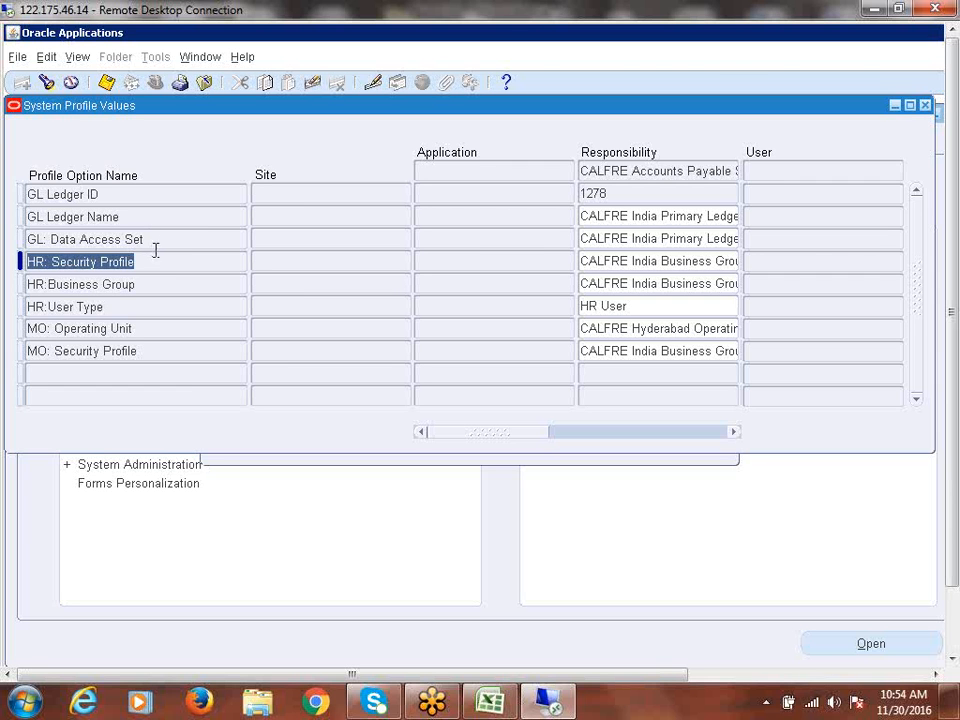
- Inspect the full MO: Security Profile value, then close the System Profile Values form
click(163, 350)
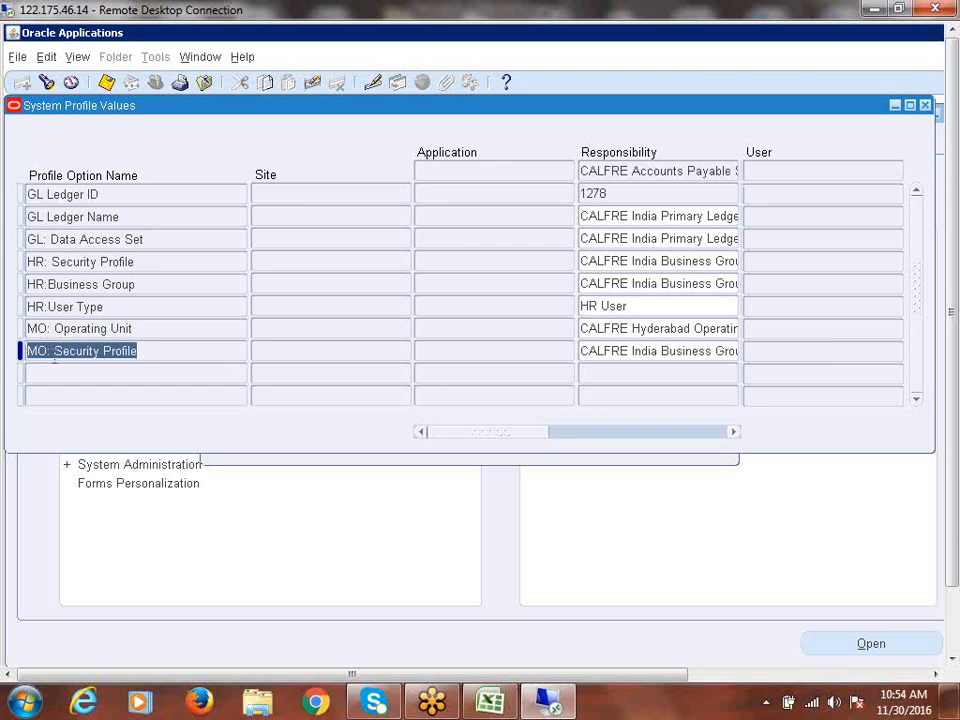
click(650, 352)
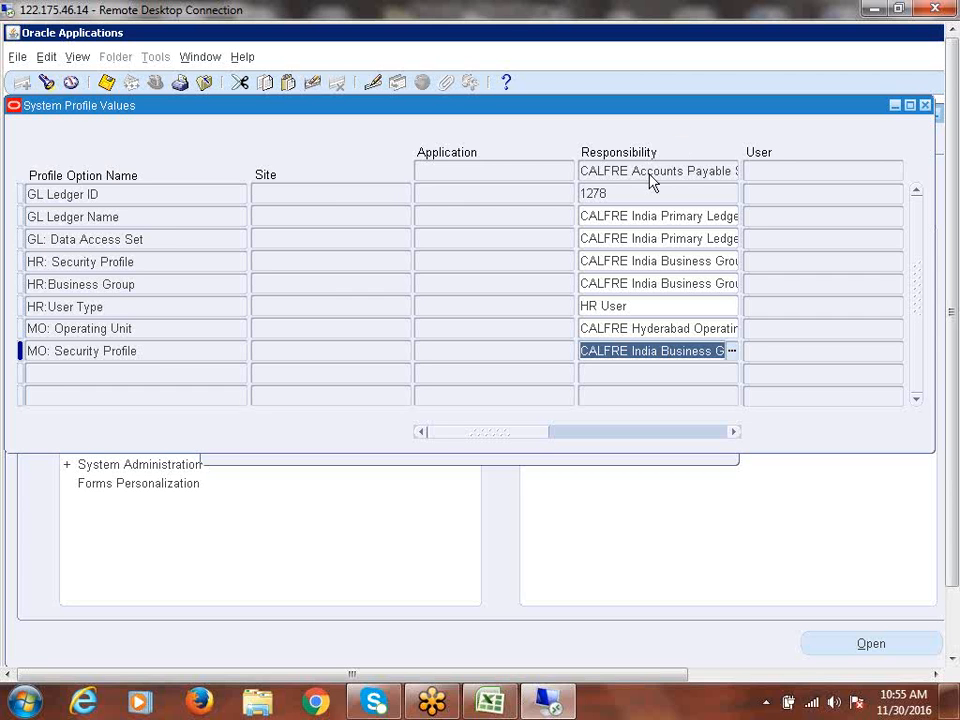
click(128, 358)
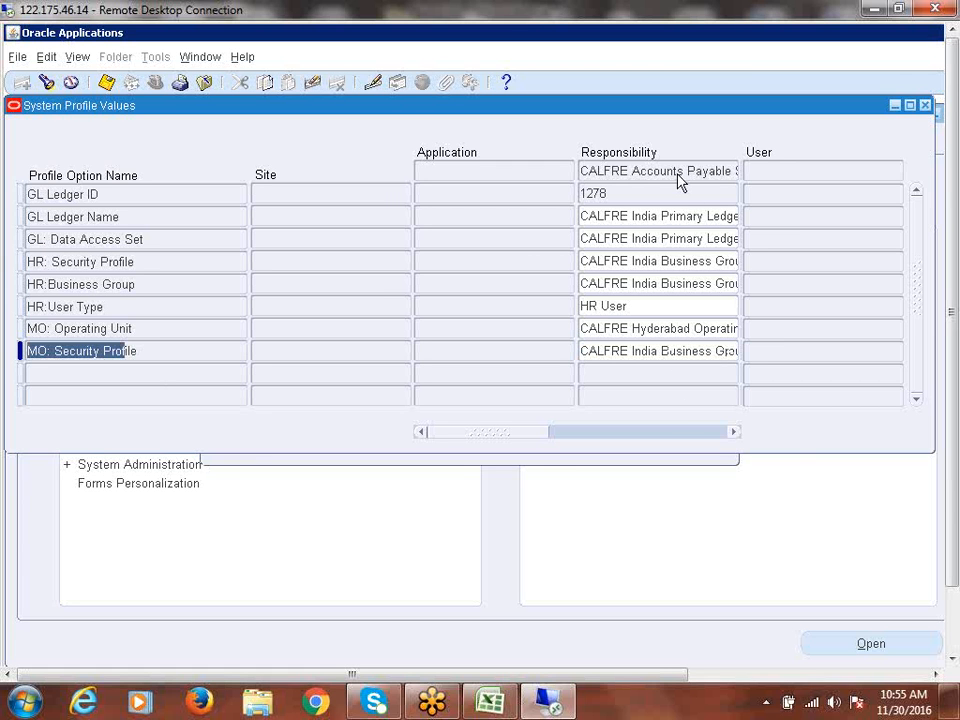
click(624, 352)
drag(624, 352, 872, 355)
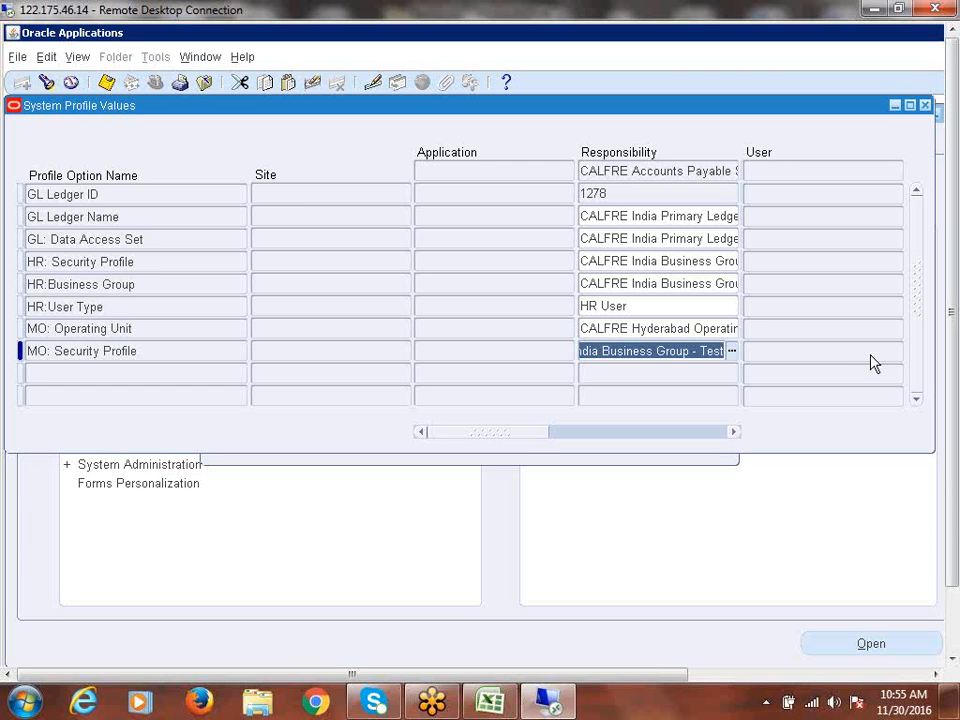
click(653, 350)
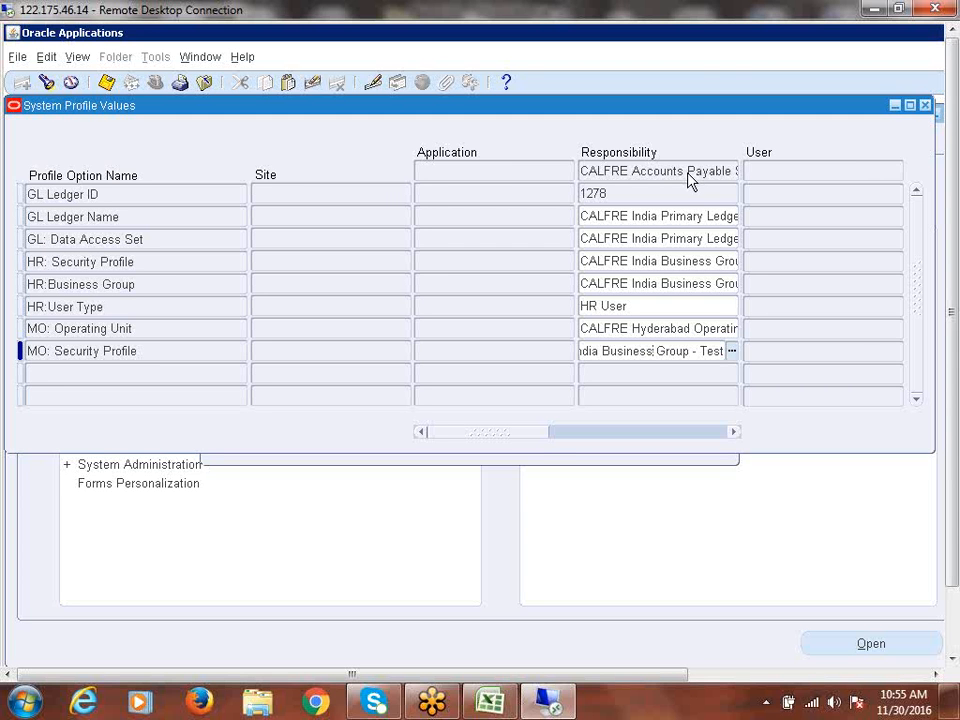
click(926, 105)
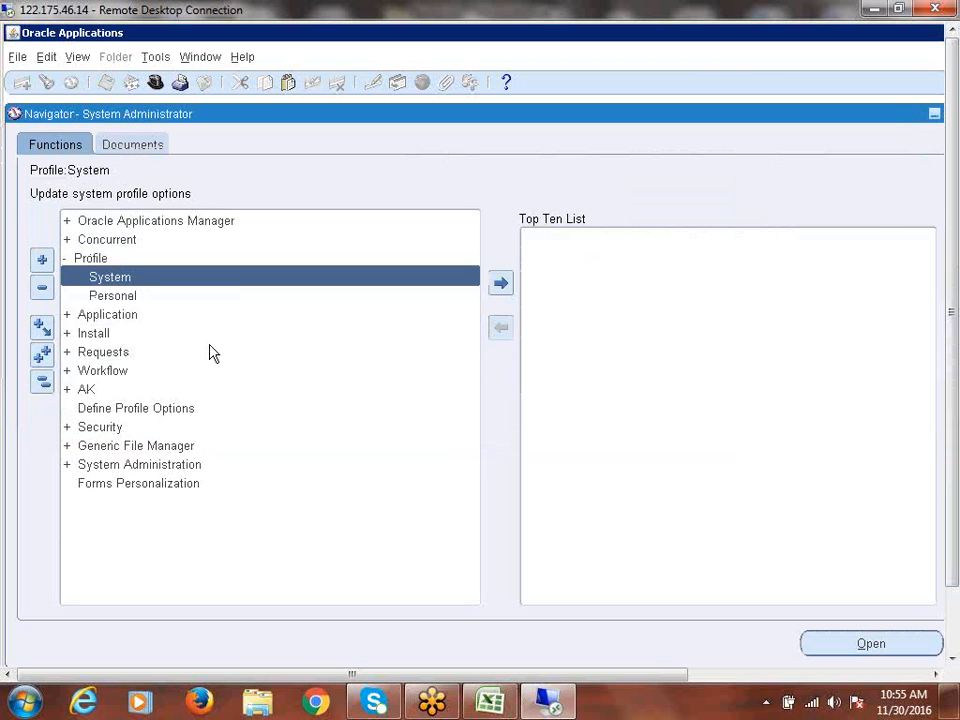
- Switch the responsibility to CALFRE Accounts Payable Super User
click(42, 380)
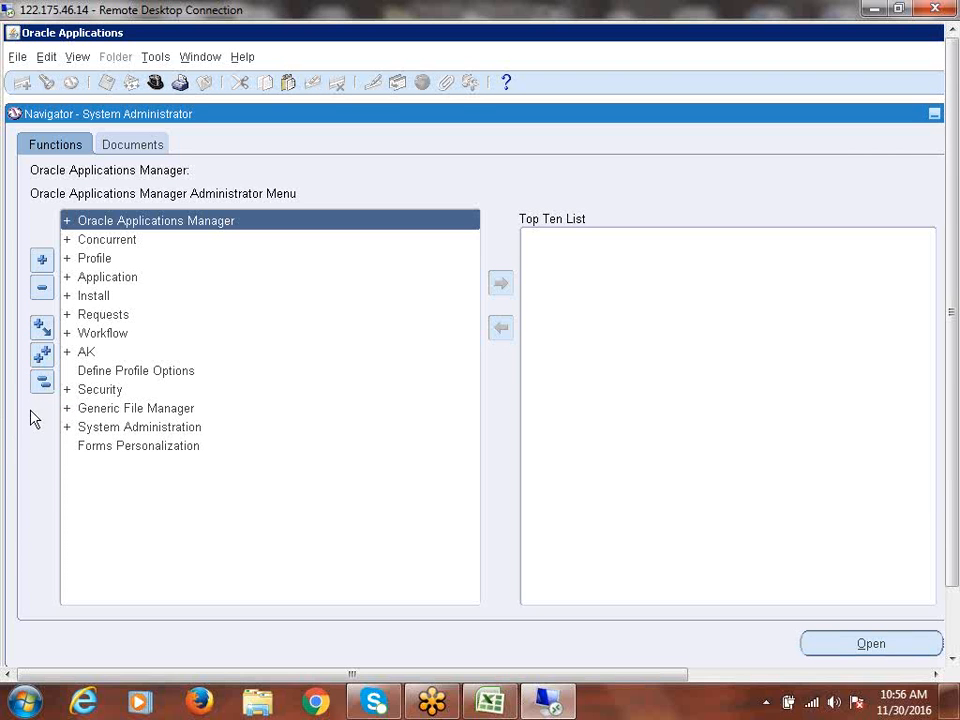
click(155, 82)
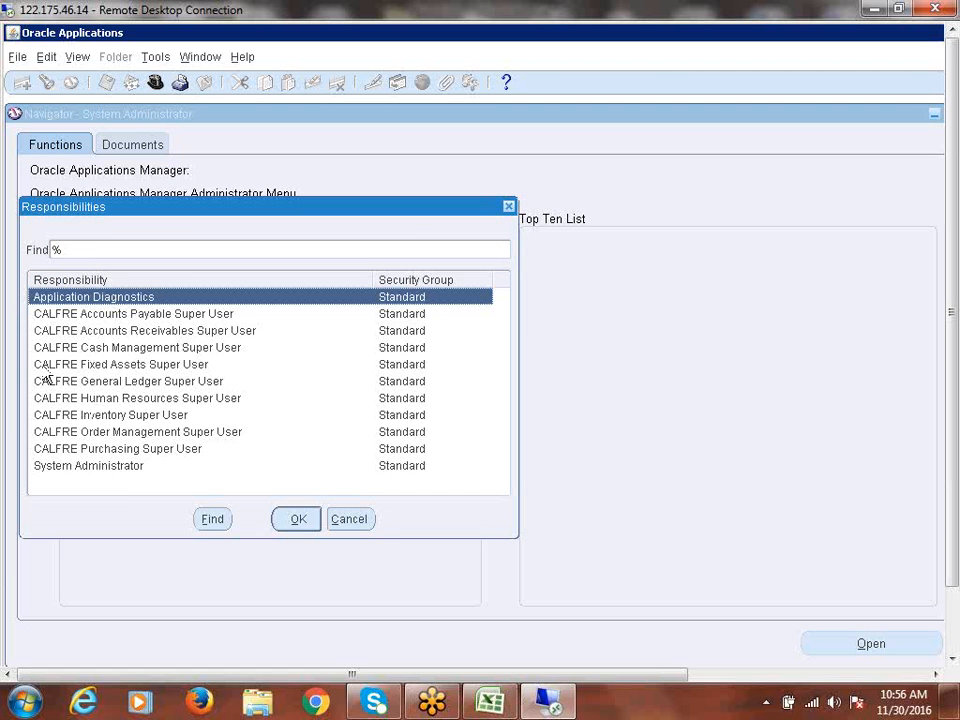
click(509, 207)
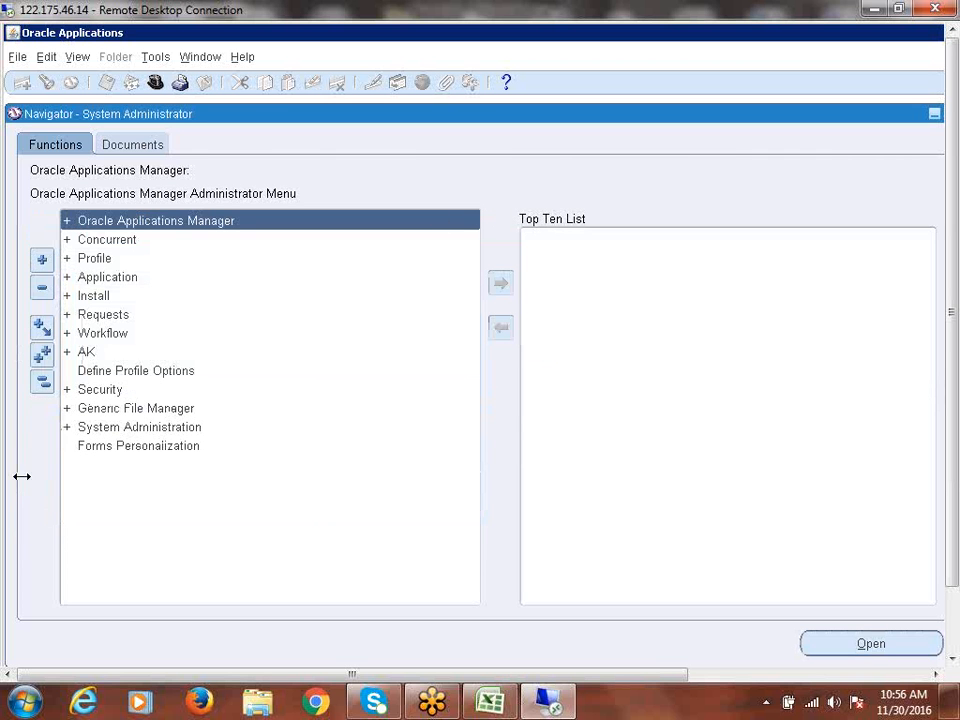
click(155, 83)
click(155, 318)
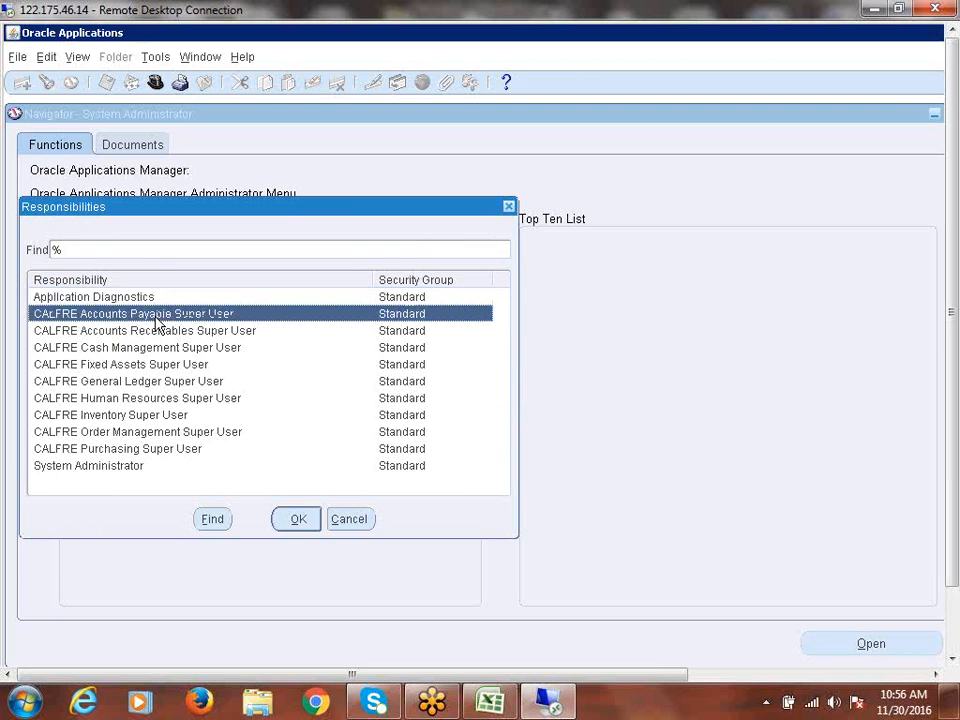
click(292, 512)
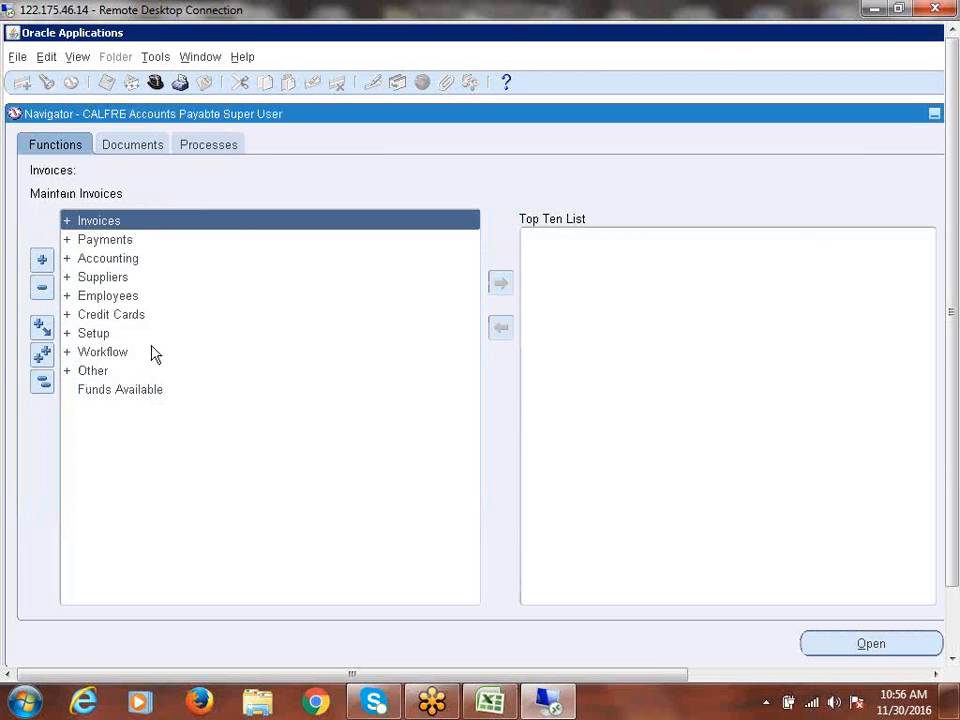
- Open Setup > Options > Financials Options from the Navigator
double_click(85, 340)
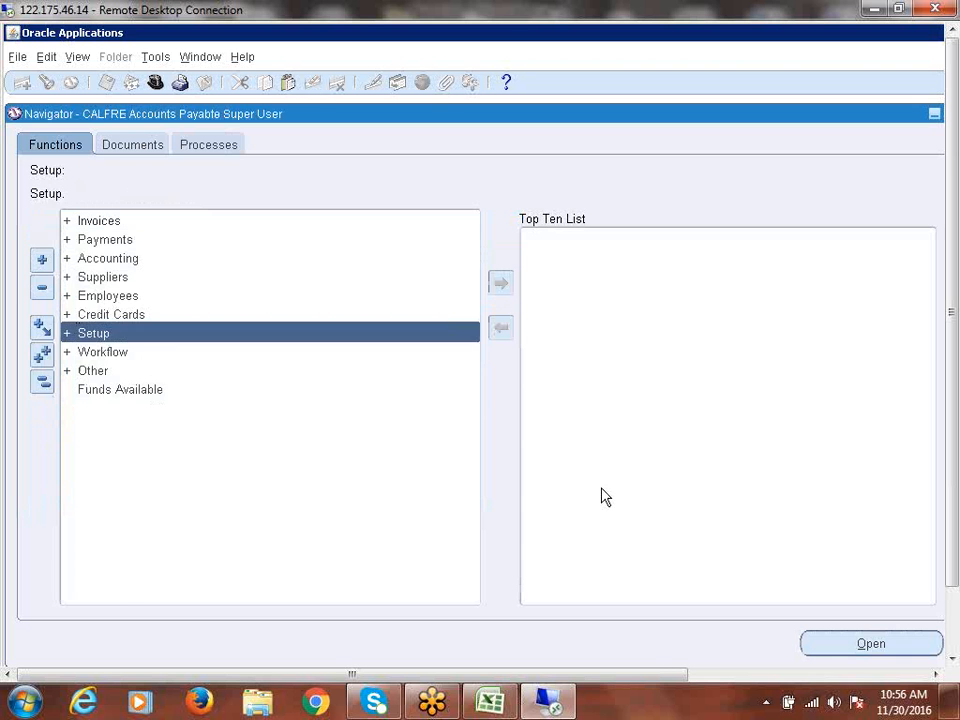
key(Down)
key(Down)
key(Down)
key(Down)
key(Down)
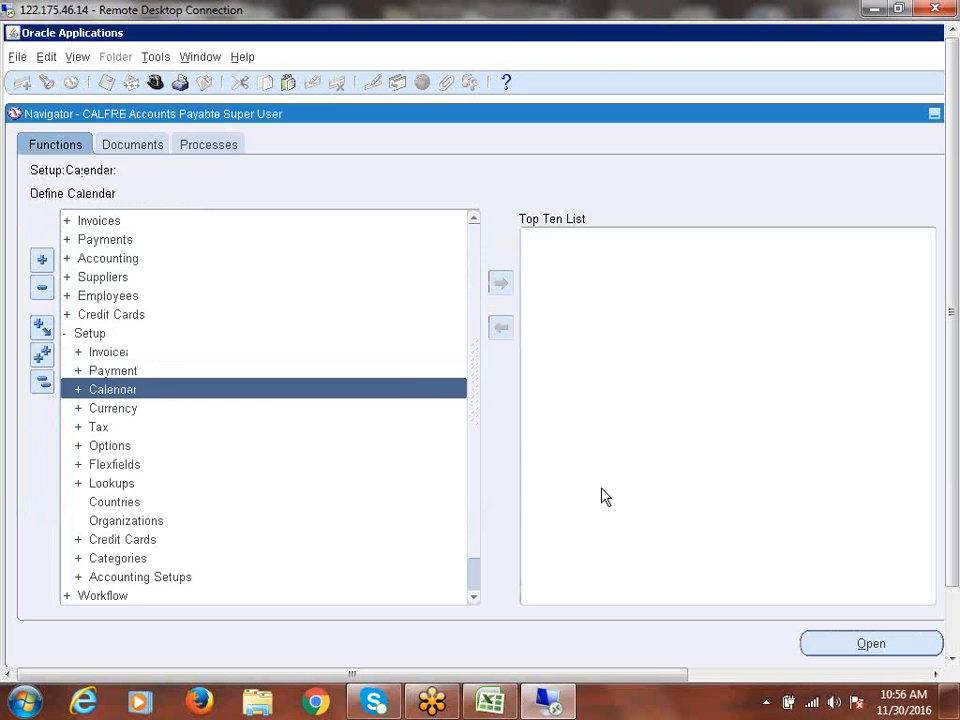
key(Return)
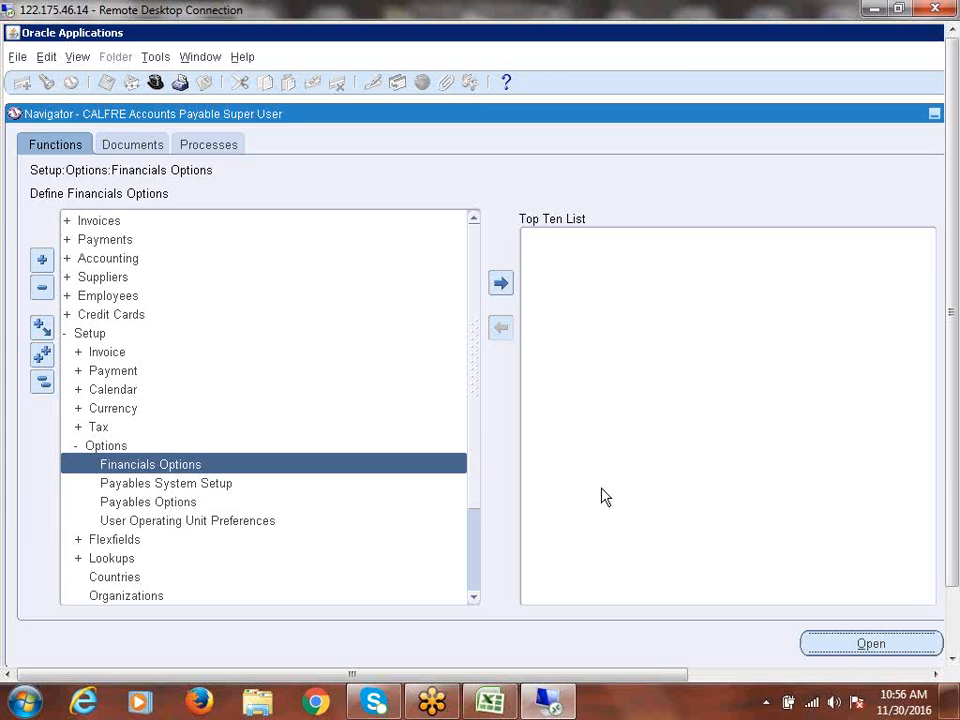
key(Return)
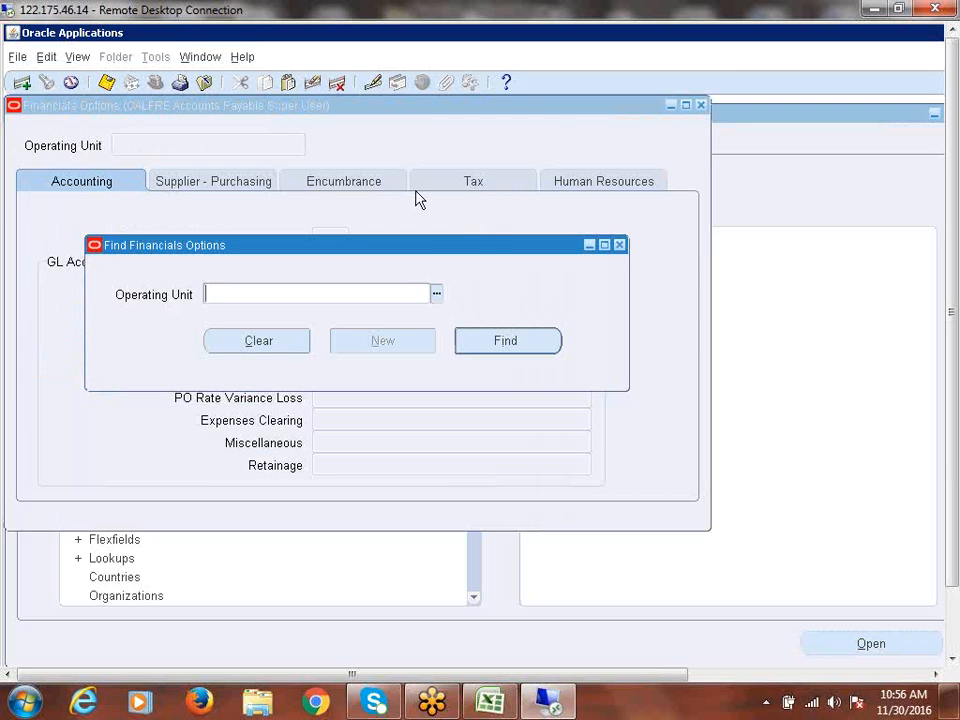
drag(476, 250, 491, 220)
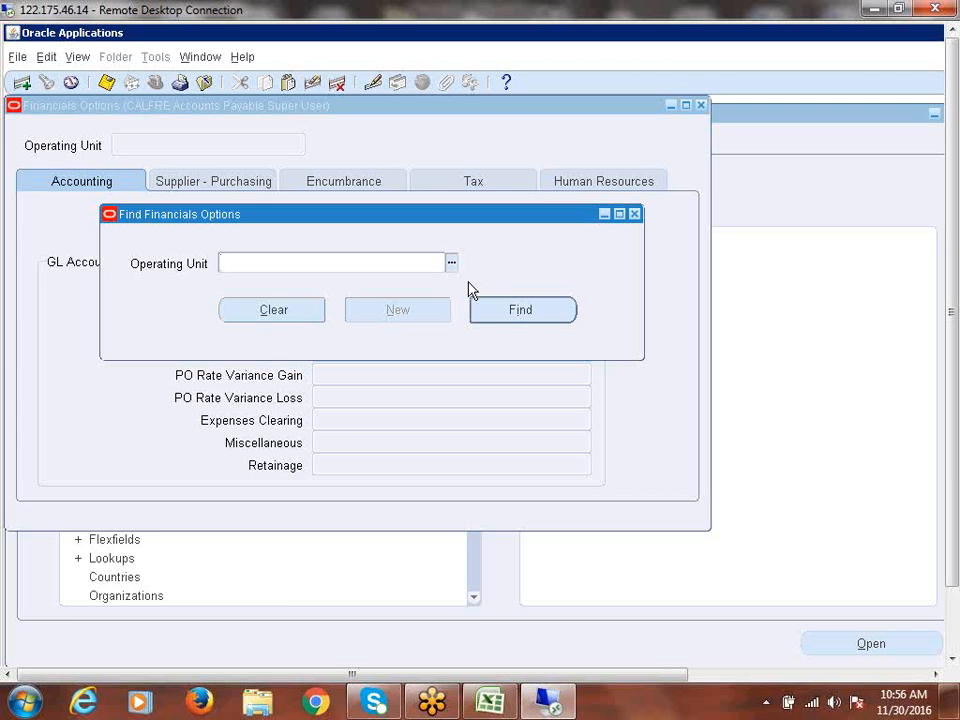
- Try the CALFRE Bangaloe operating unit, close the form, and reopen Financials Options
click(451, 263)
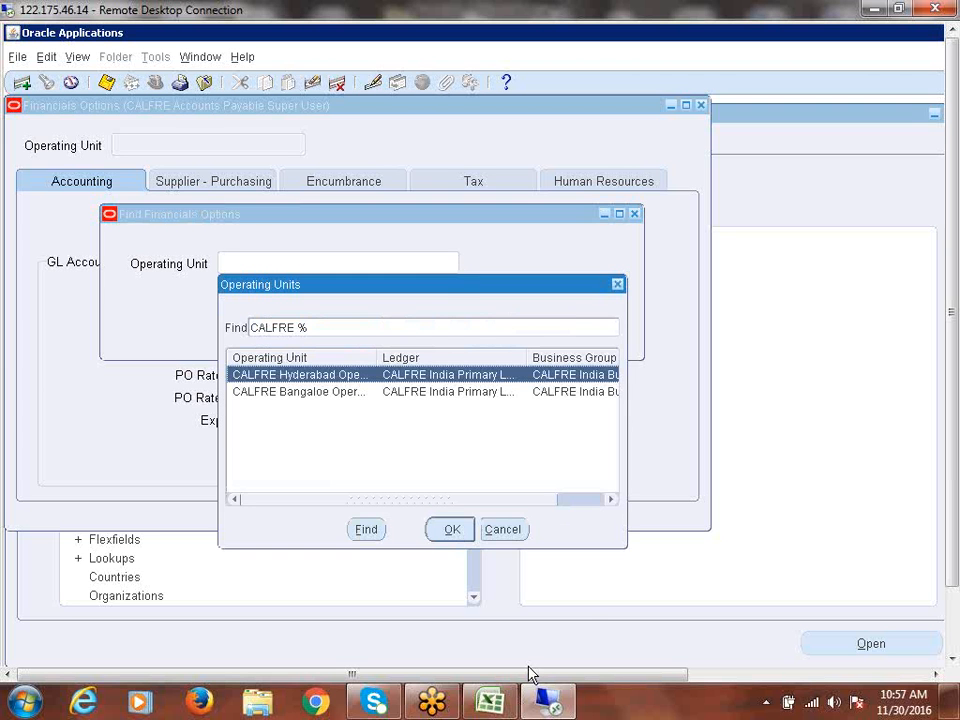
click(315, 392)
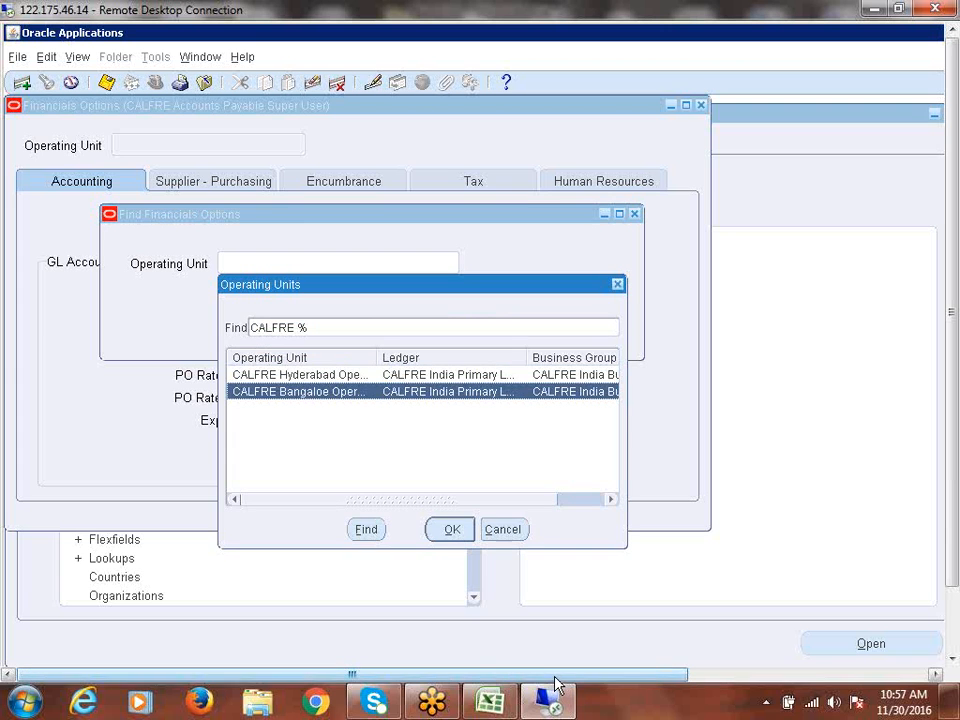
click(447, 530)
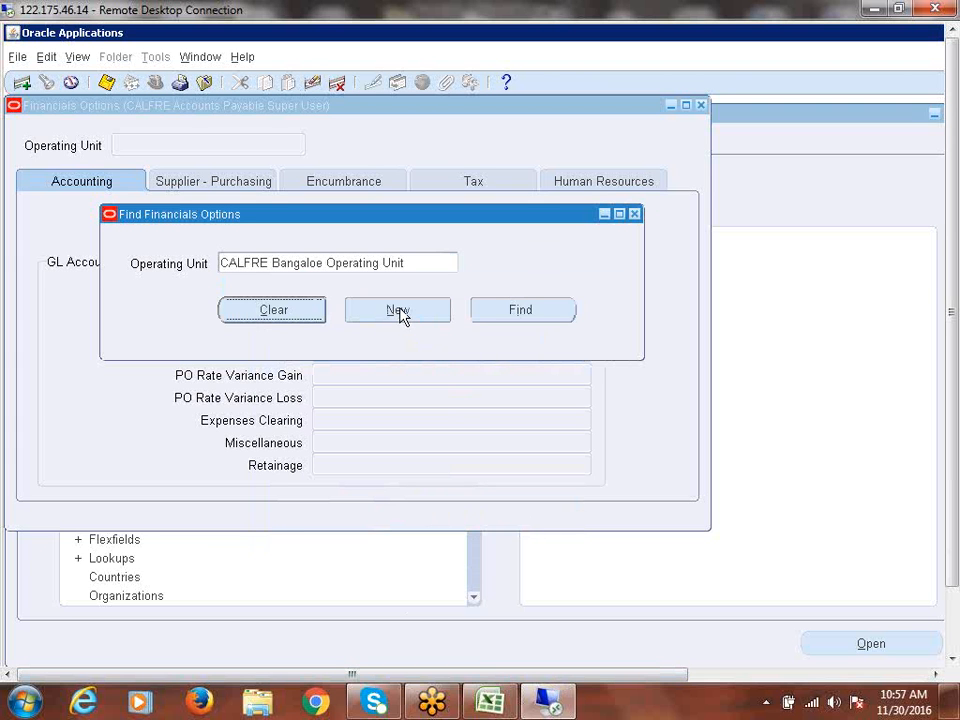
click(636, 215)
click(684, 421)
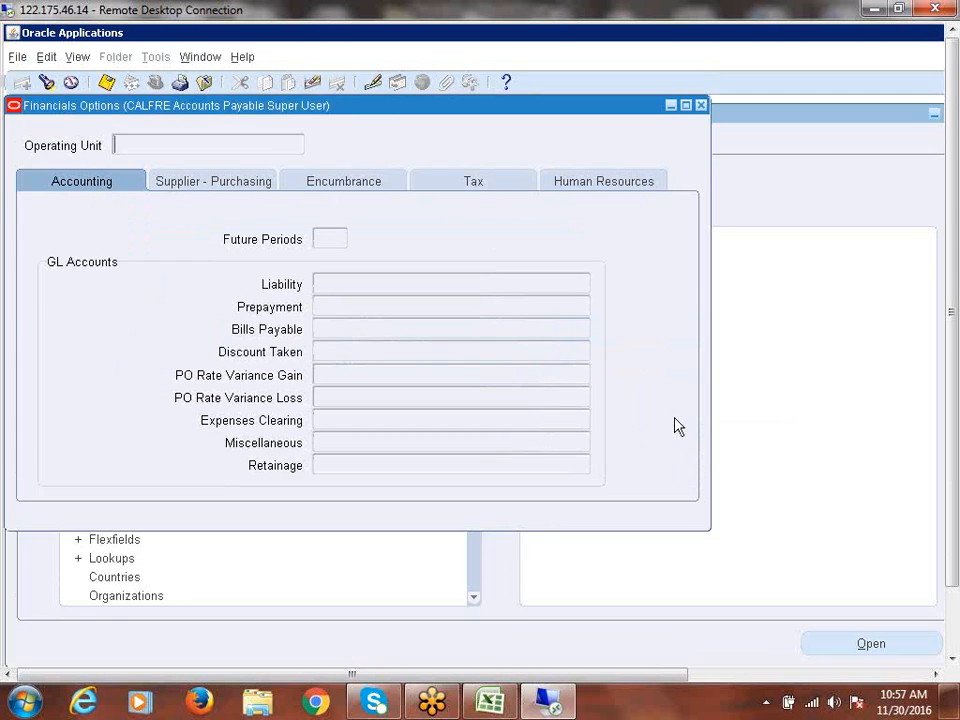
click(702, 105)
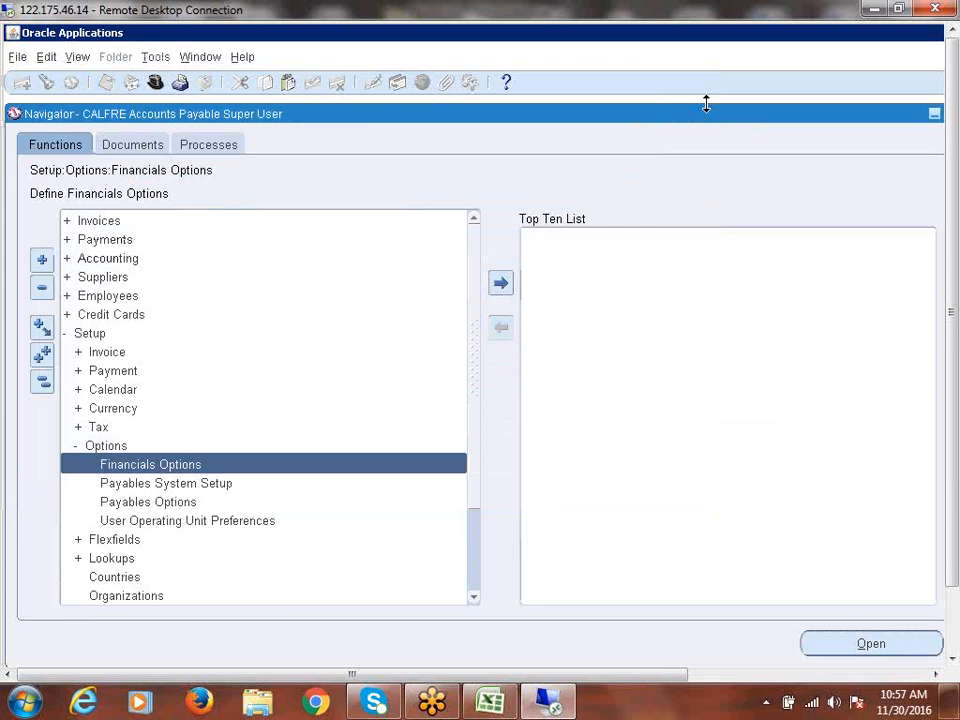
double_click(155, 466)
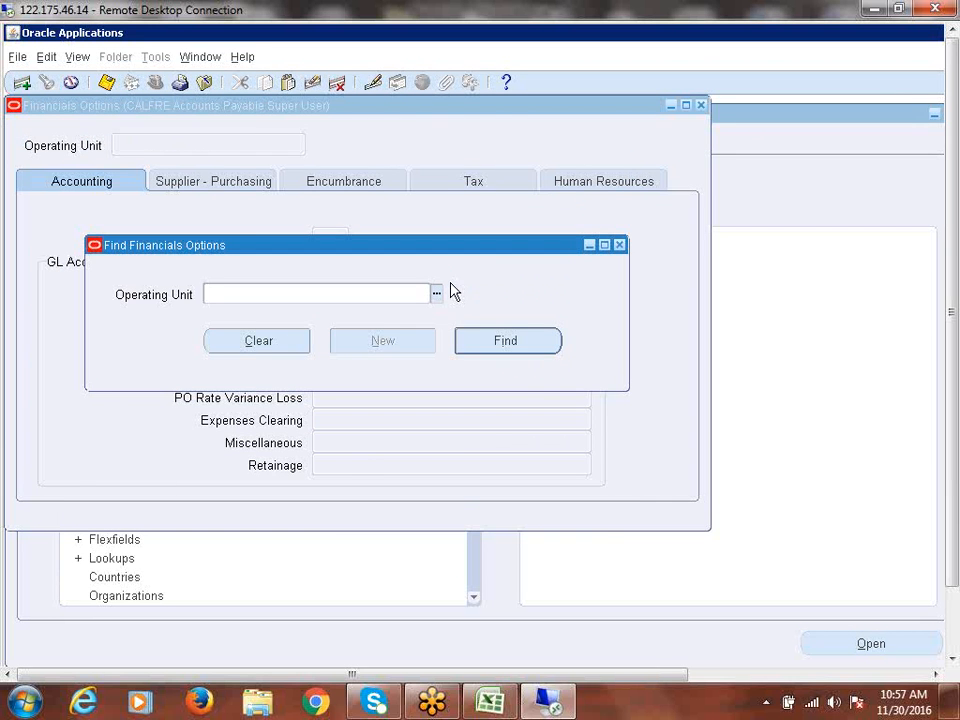
- Create a new Financials Options record for CALFRE Bangaloe Operating Unit
click(436, 295)
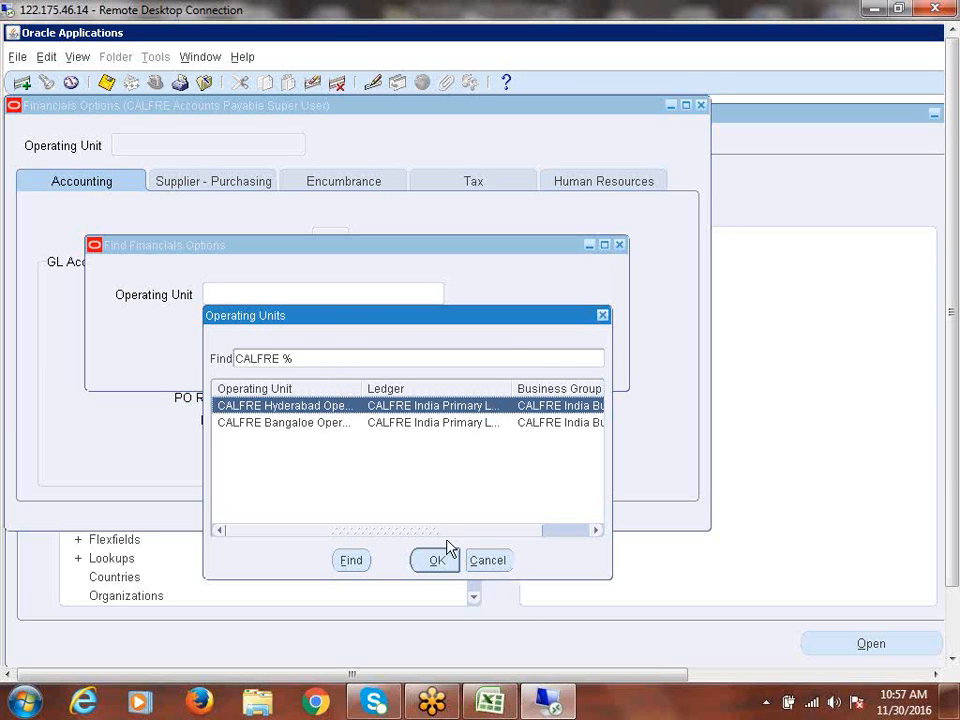
click(277, 424)
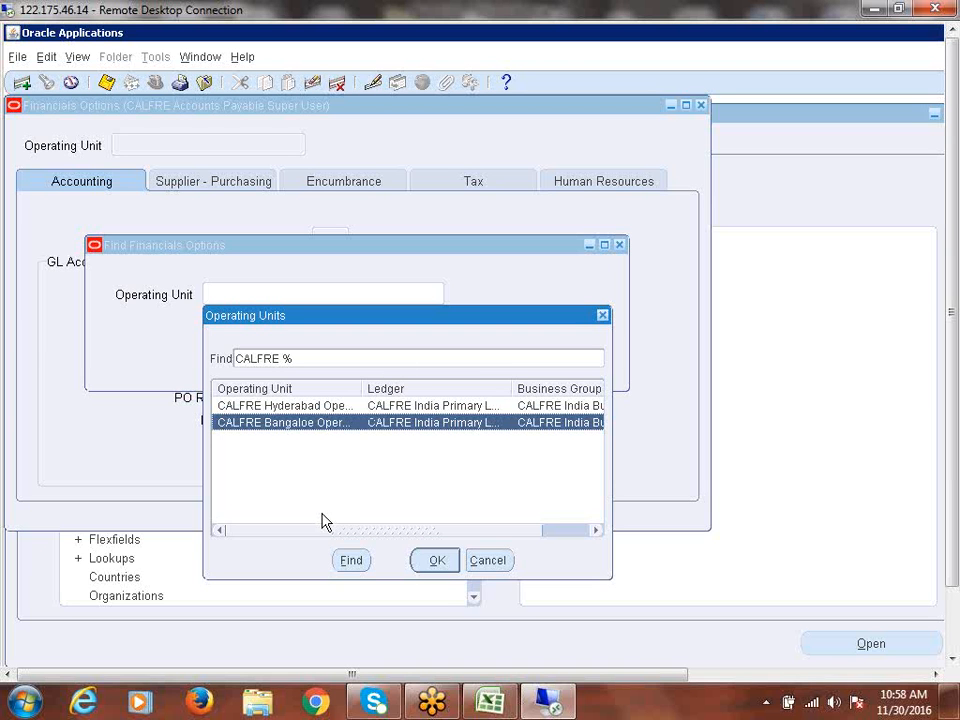
click(439, 566)
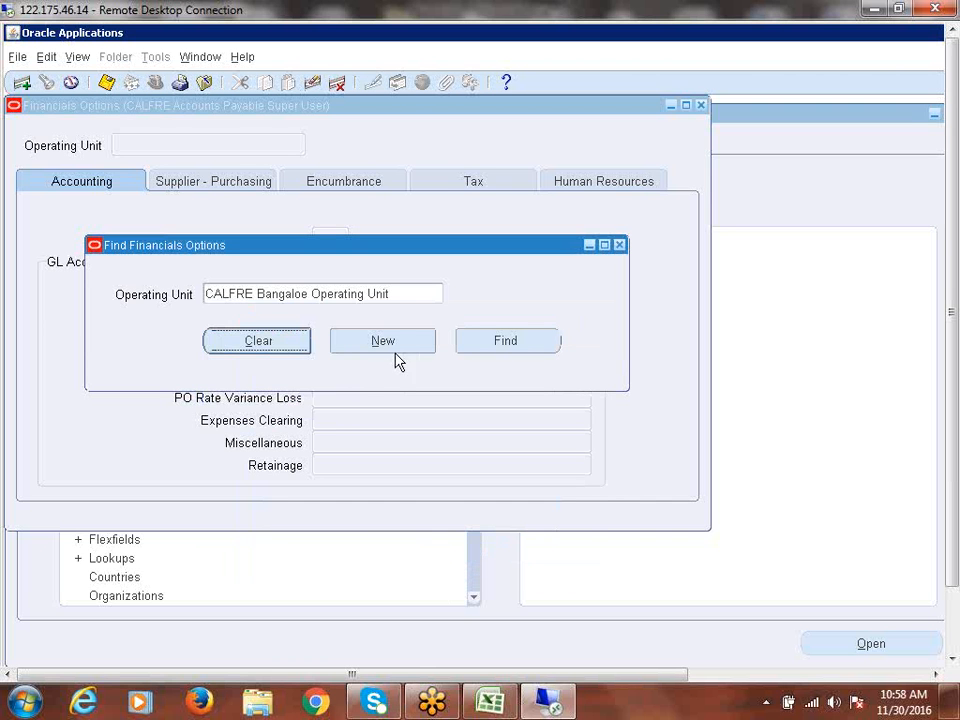
click(385, 344)
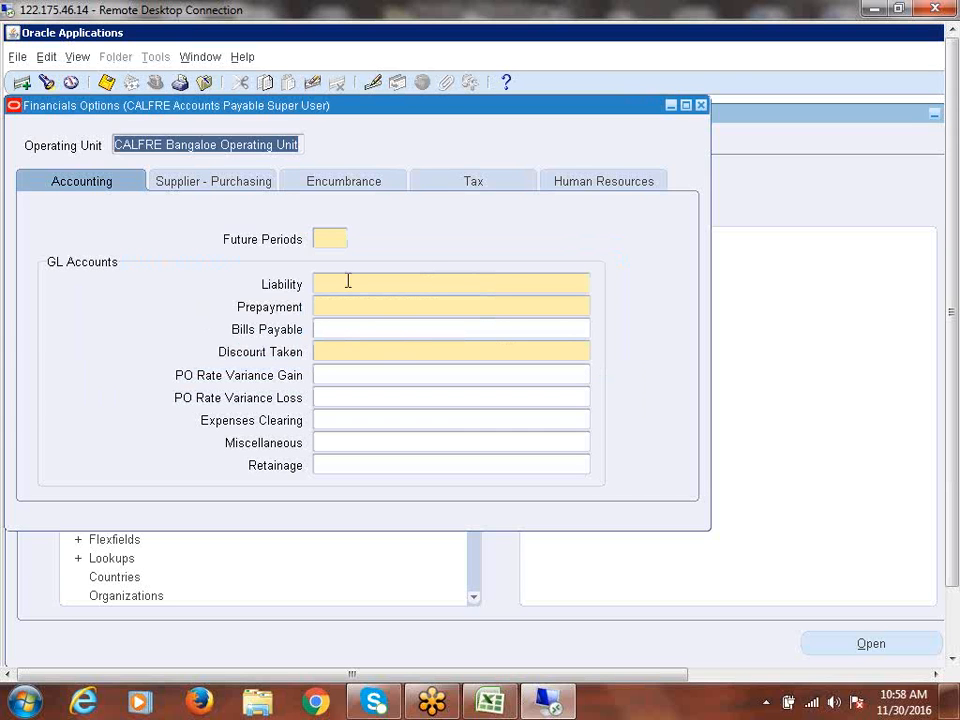
- Set Future Periods to 1 and move to the Liability account field
click(336, 241)
text(1)
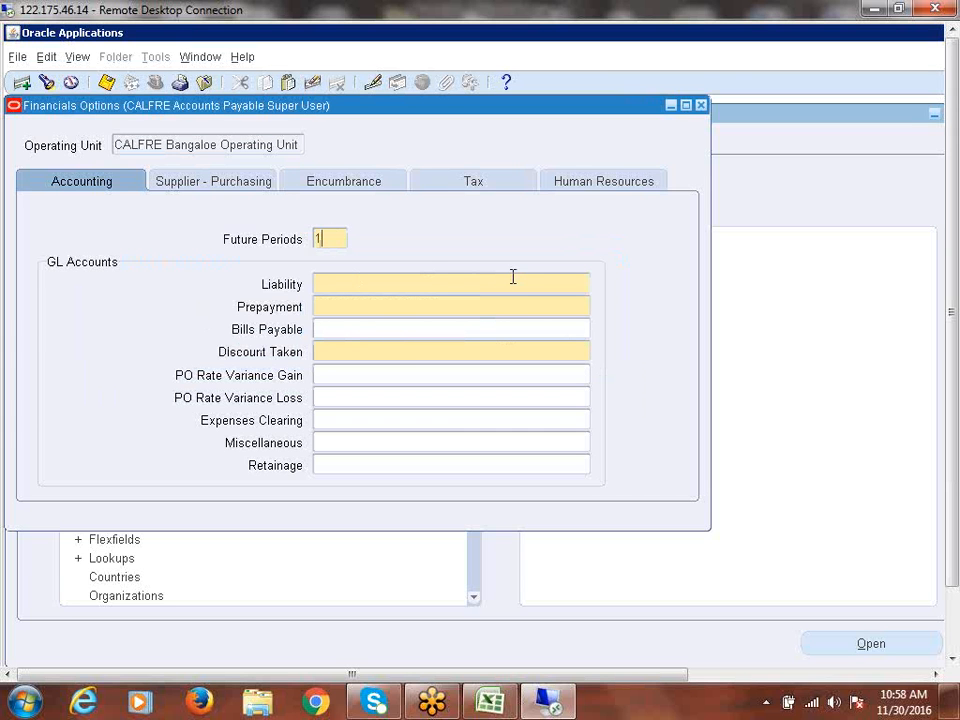
click(512, 276)
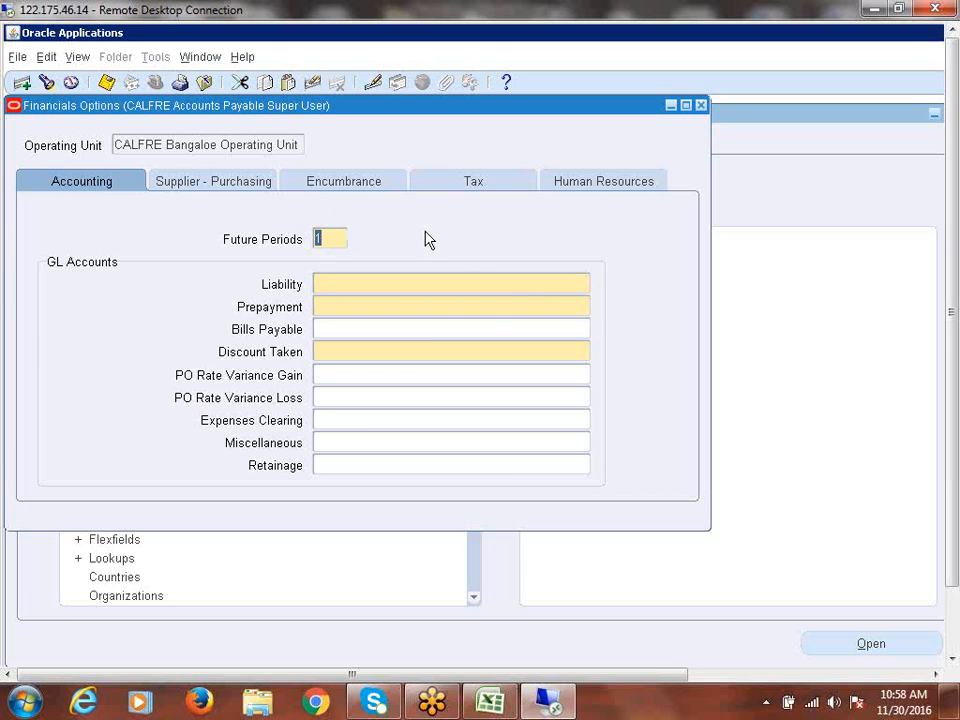
click(438, 288)
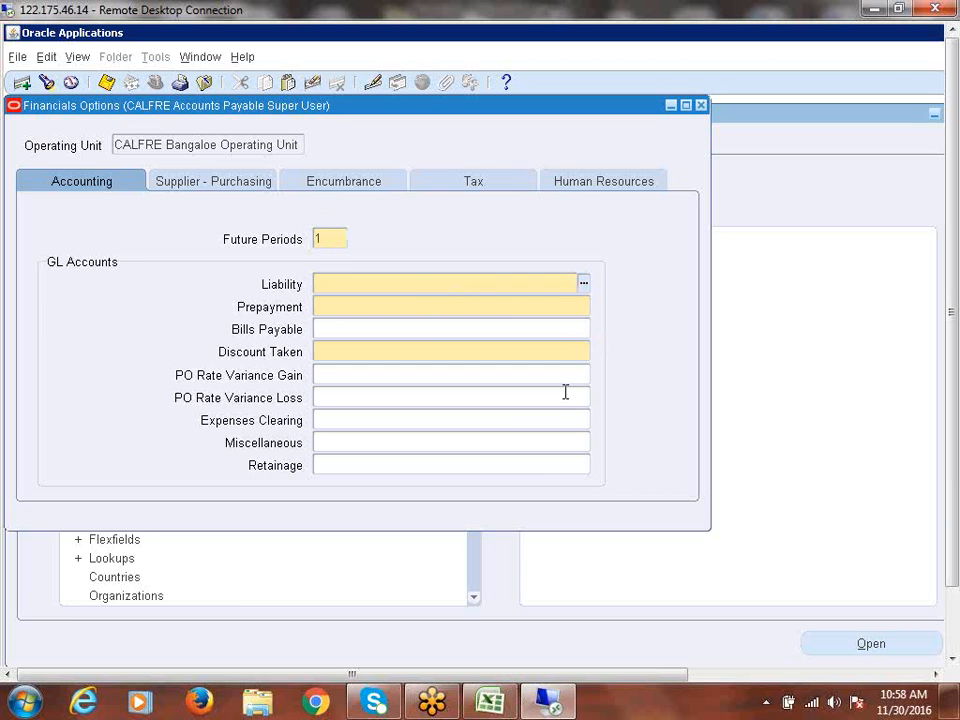
- Open the Liability Account flexfield and go to its Company segment, 1000
click(584, 286)
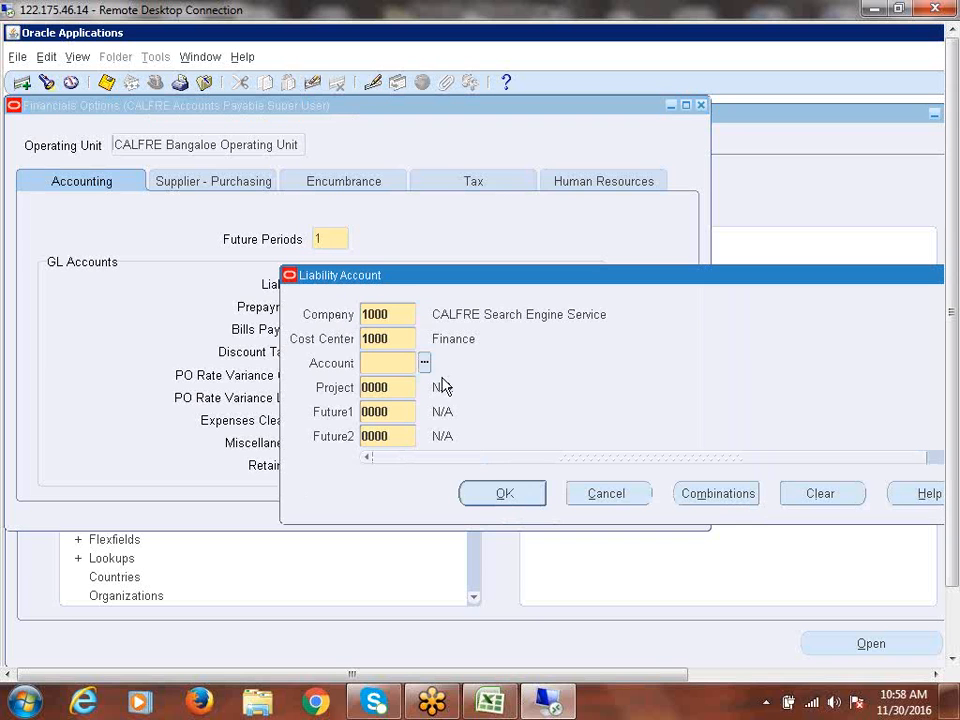
click(401, 313)
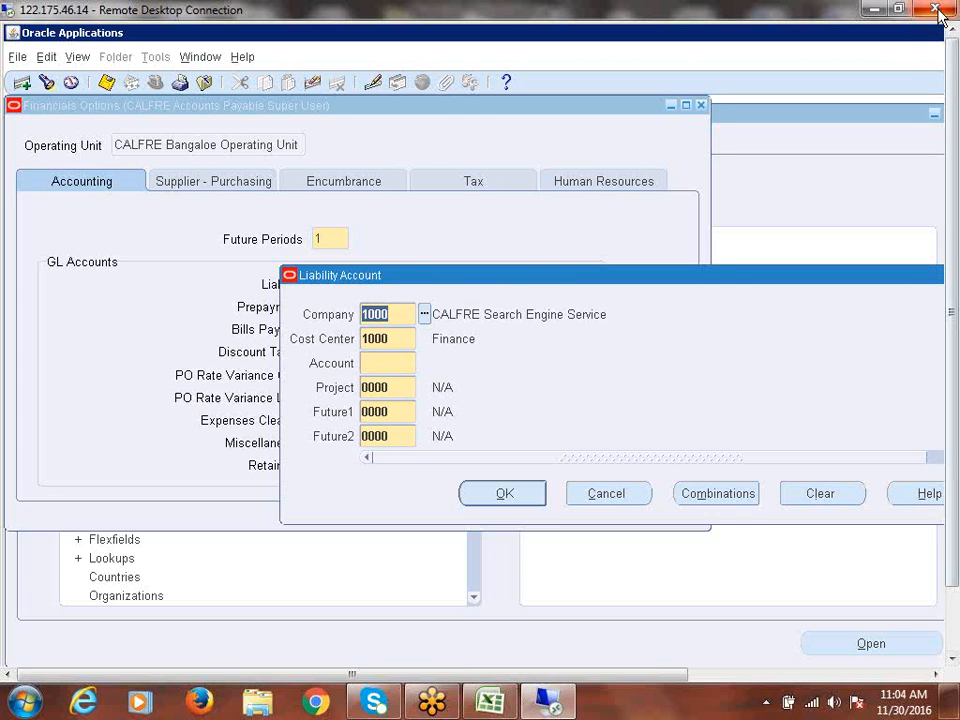
- Leave the full-screen remote session and return to the local desktop
double_click(735, 11)
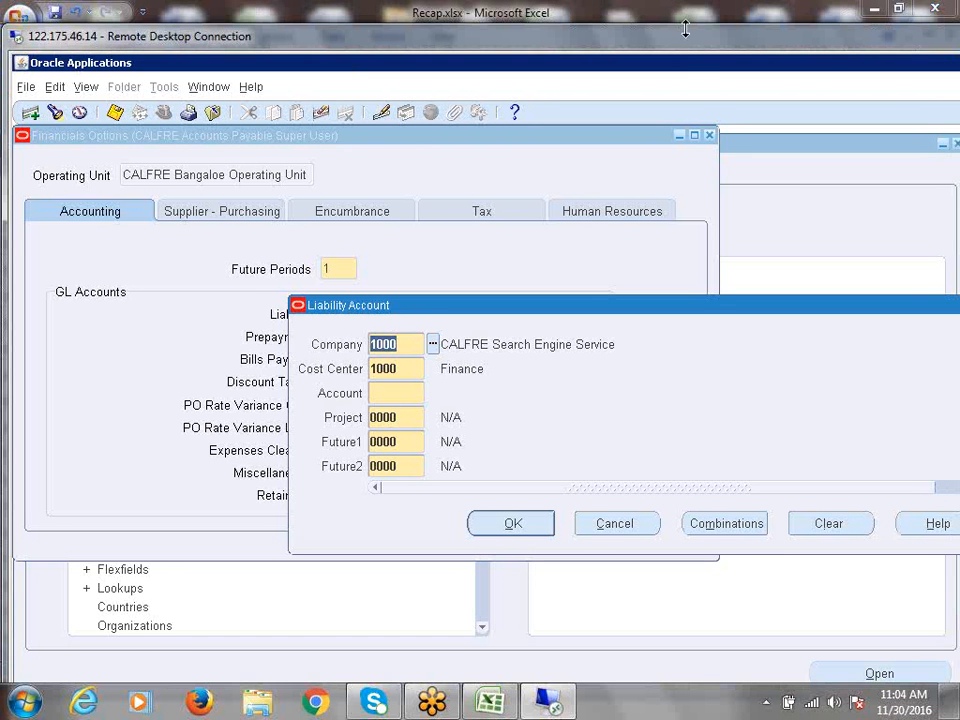
double_click(680, 40)
double_click(651, 15)
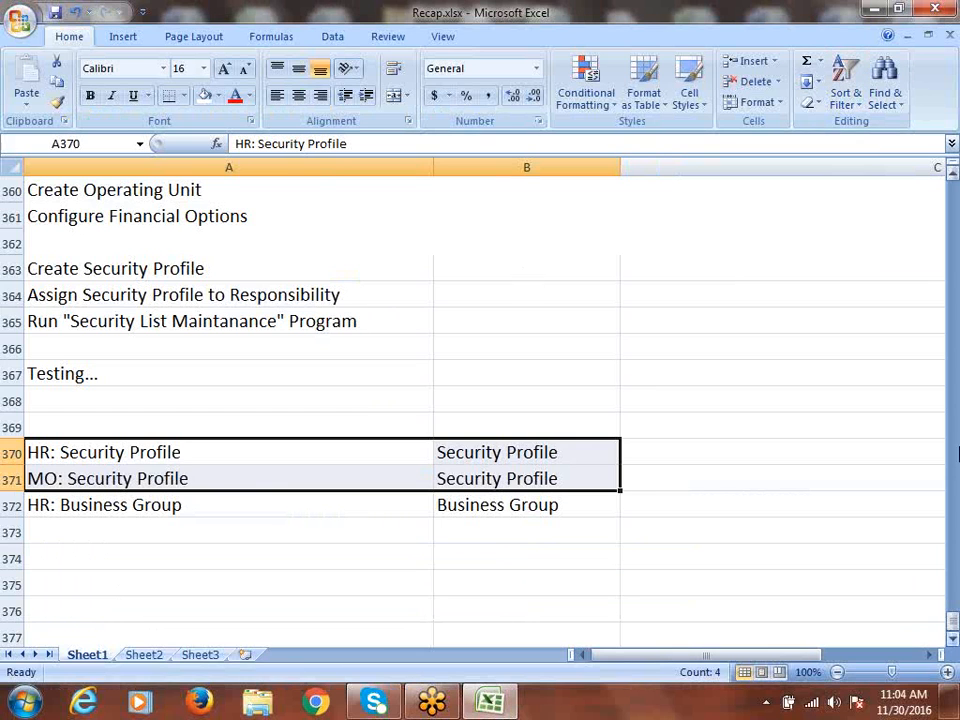
- Relaunch Remote Desktop Connection from the Start menu and reconnect with the account password
click(24, 700)
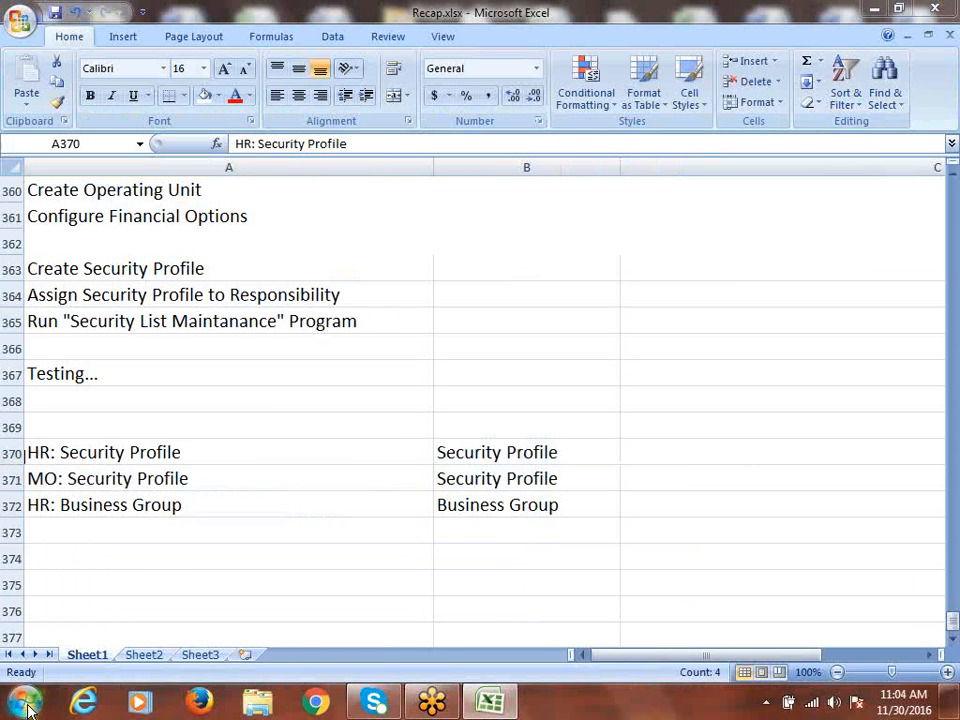
click(105, 190)
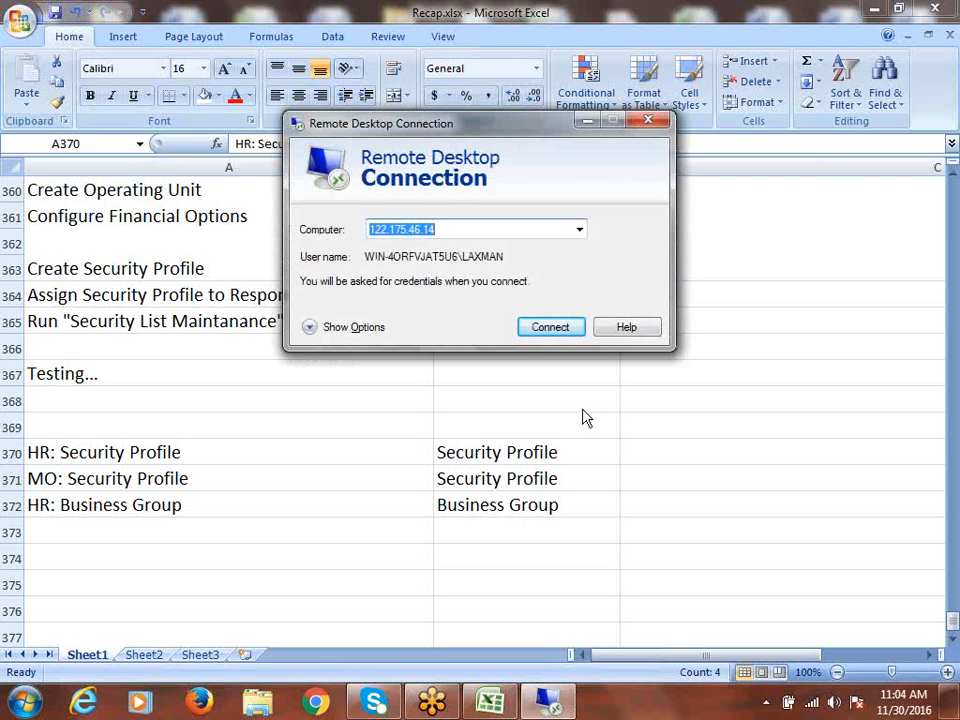
click(536, 327)
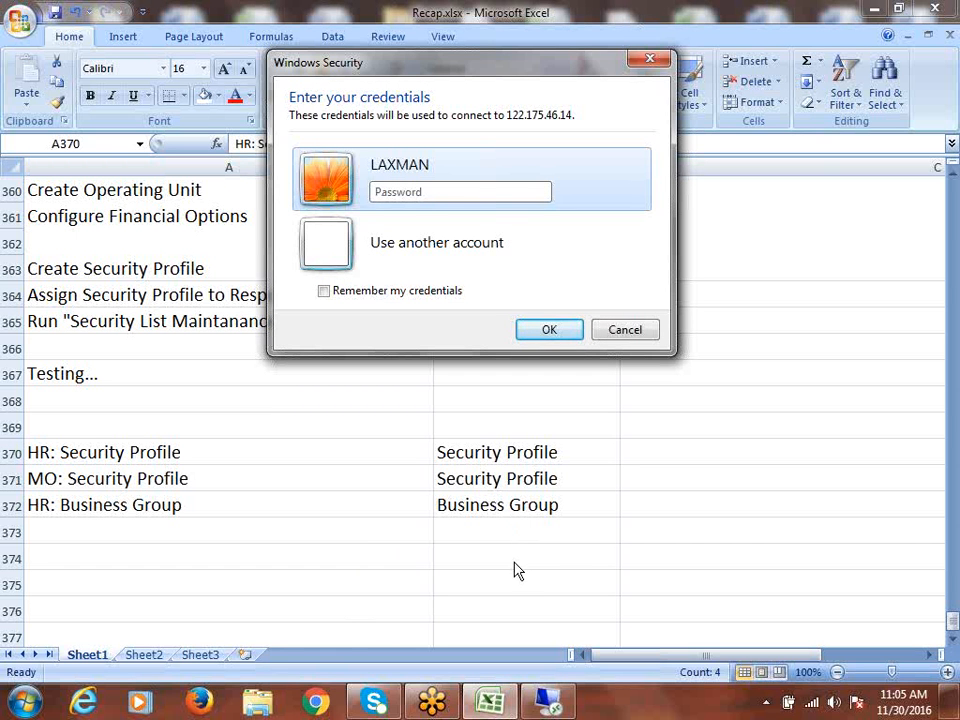
key(Caps_Lock)
key(Caps_Lock)
text(••••••)
key(Return)
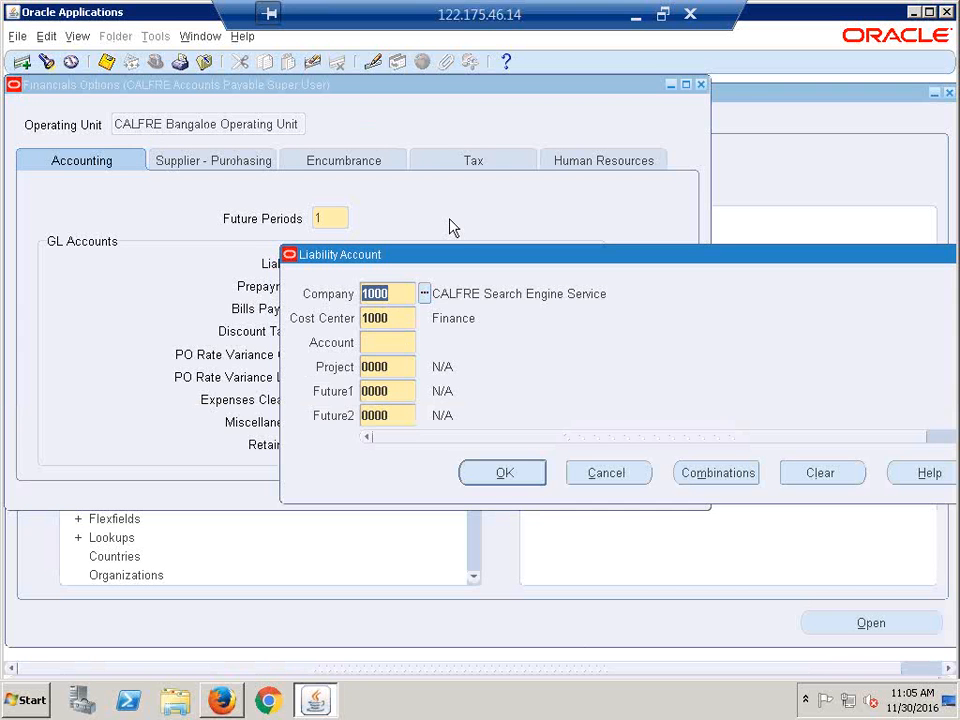
- Set the Liability Account's Company segment to 2000 CALFRE IT Services
drag(449, 265, 327, 252)
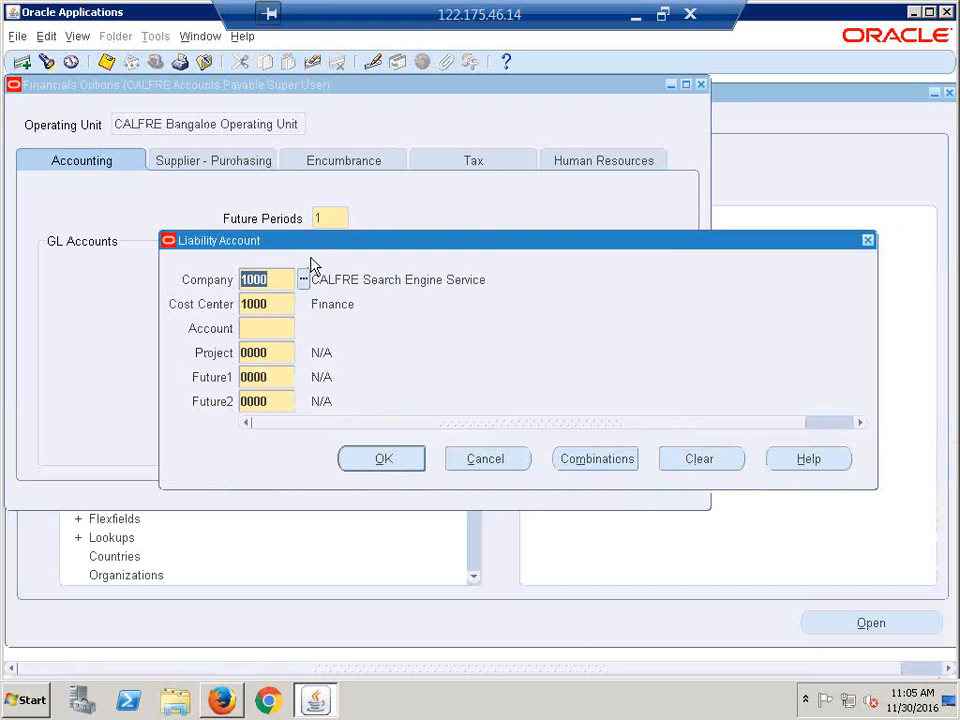
click(304, 280)
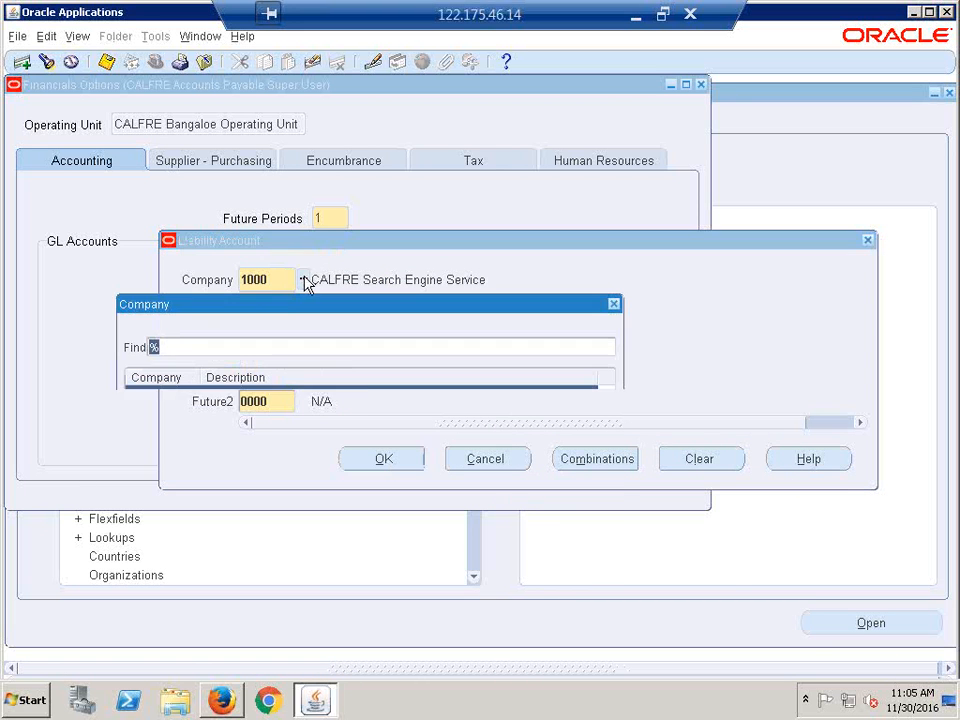
click(231, 427)
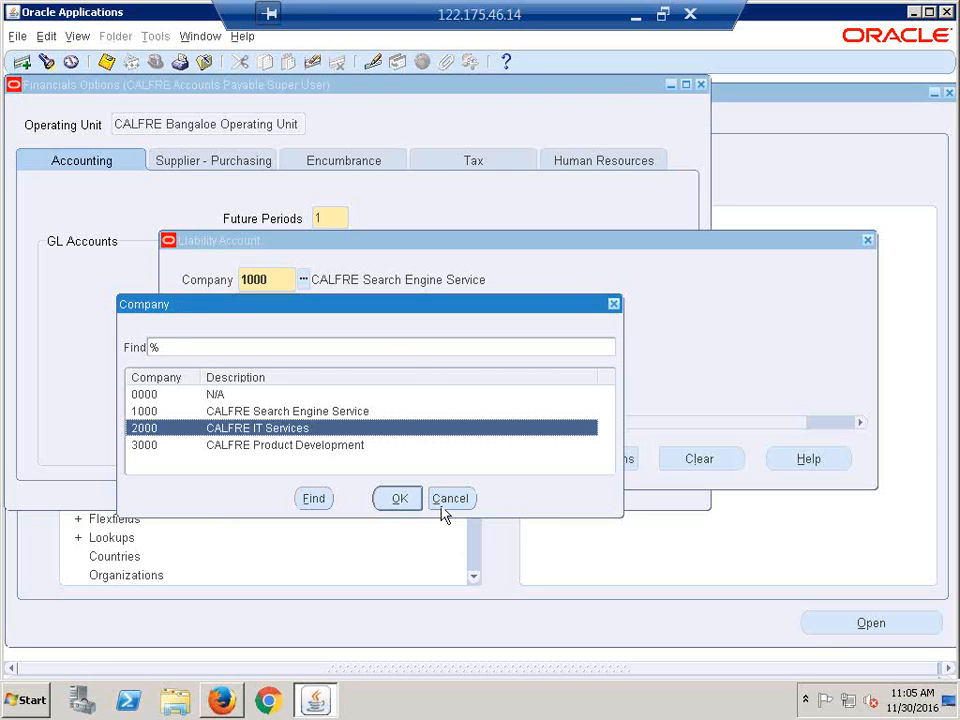
click(399, 500)
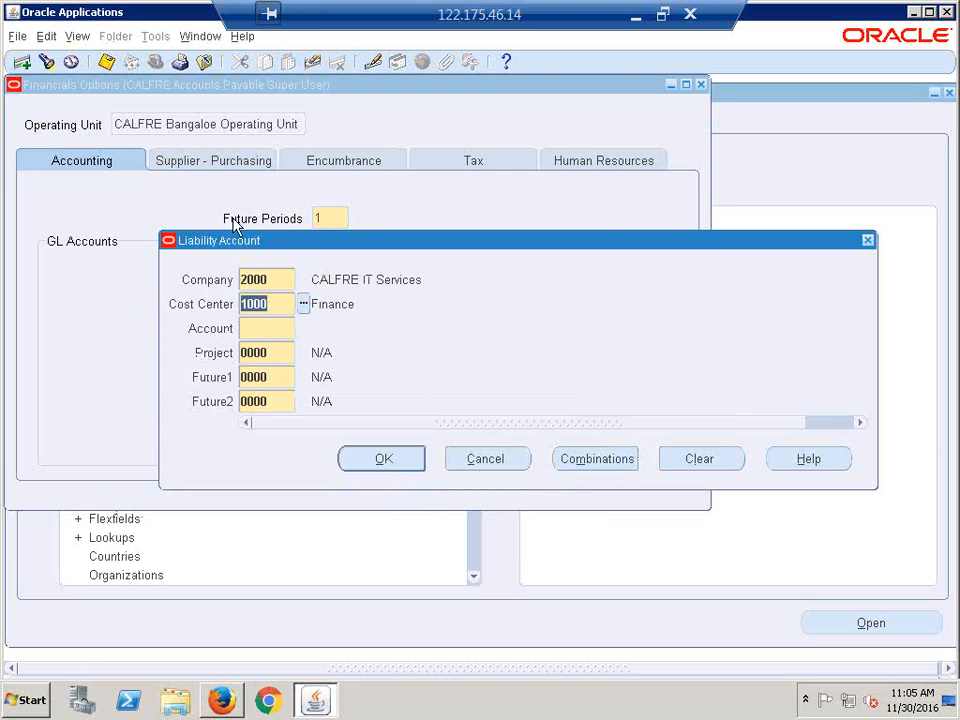
- Set the Account segment to 2210 Accounts Payable, giving liability 2000.1000.2210.0000.0000.0000
click(272, 328)
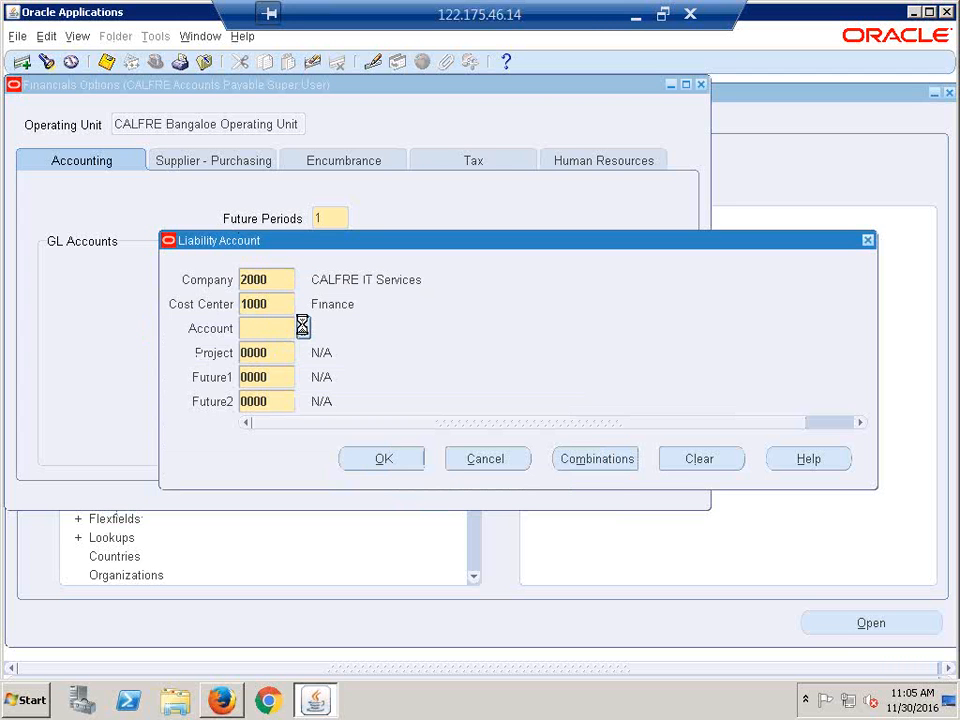
click(303, 328)
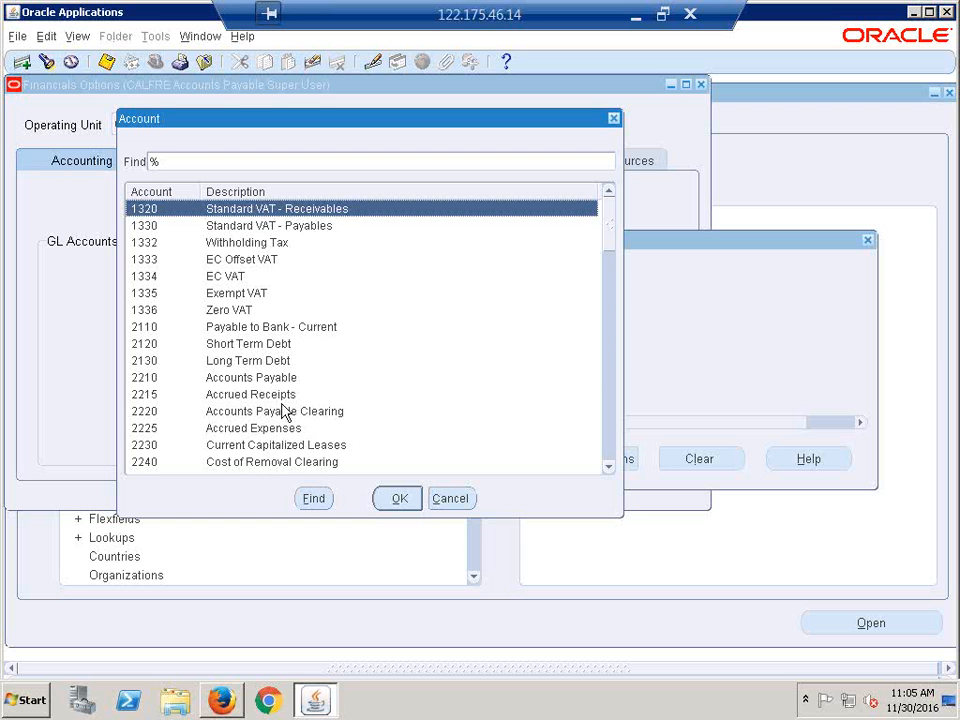
click(270, 378)
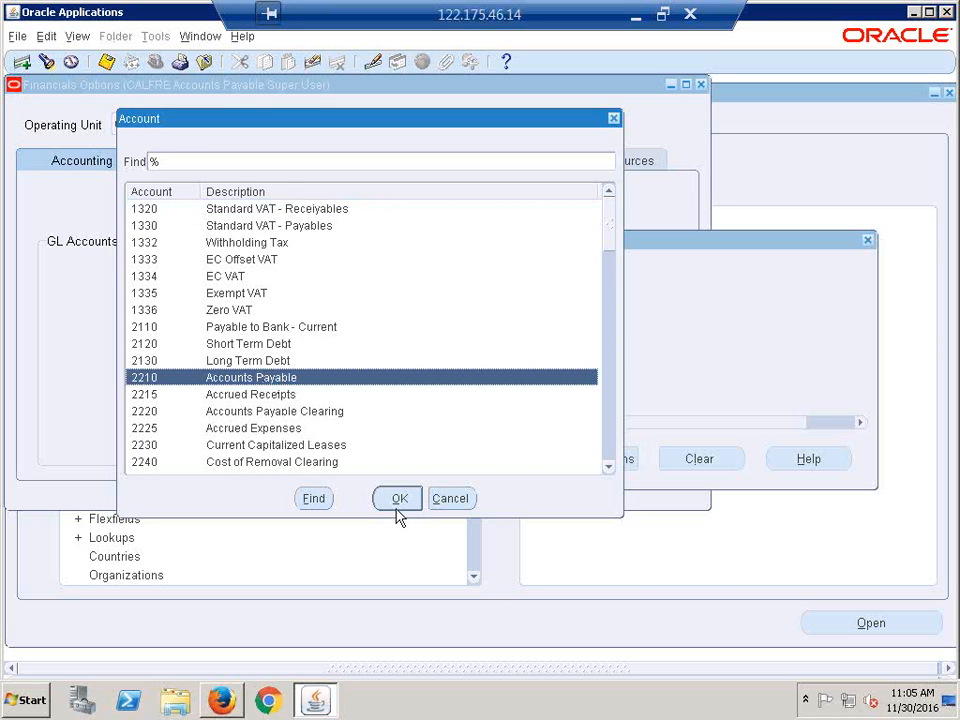
click(398, 500)
click(384, 460)
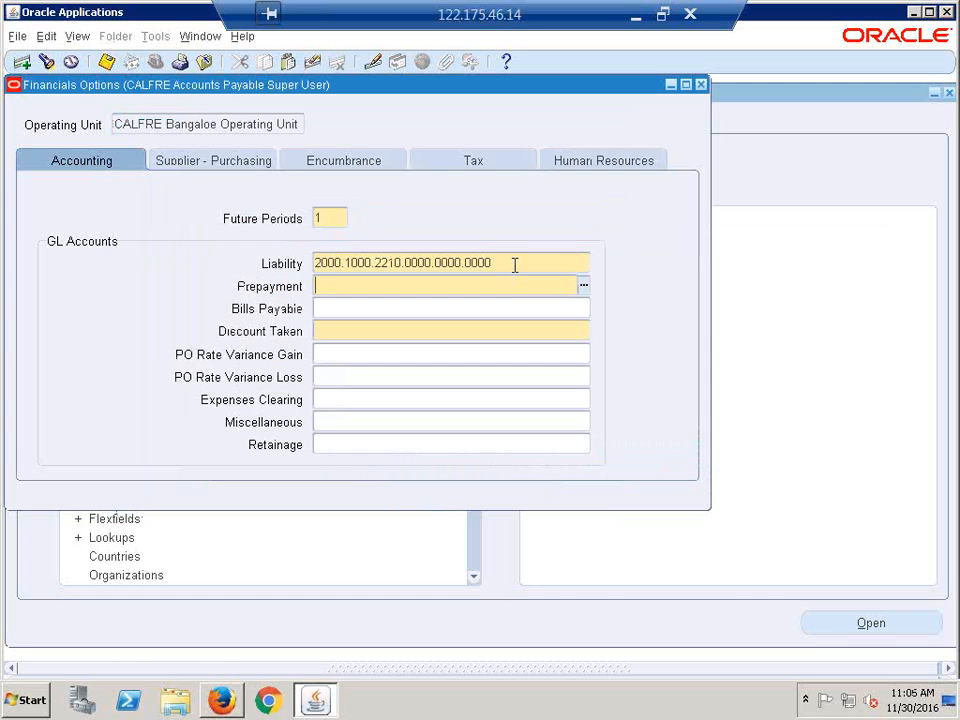
click(514, 264)
key(ctrl+c)
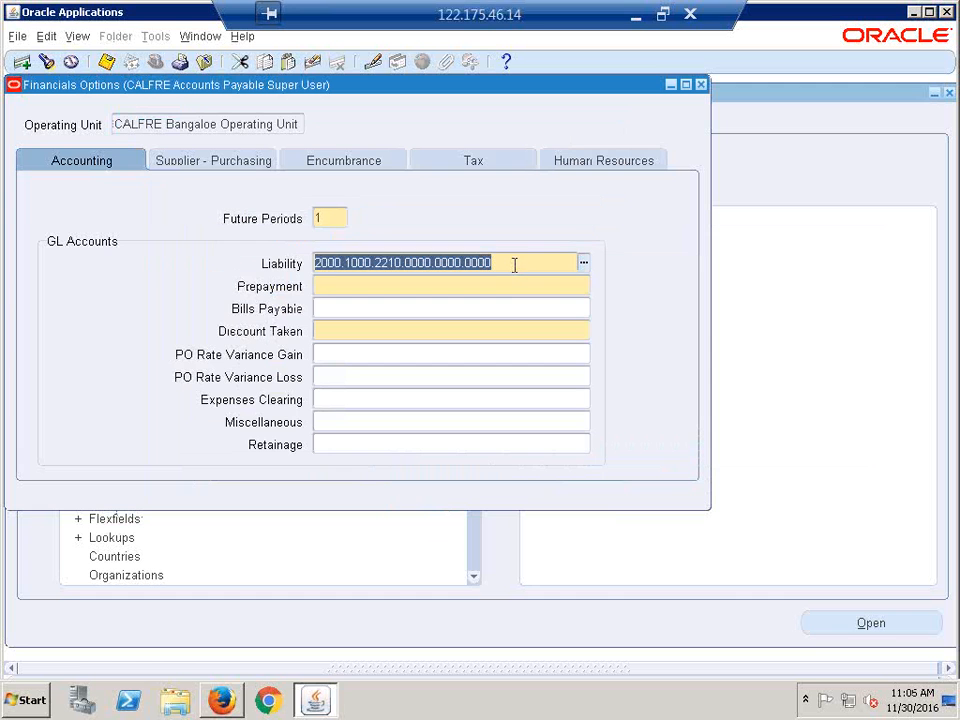
- Set Prepayment to 2000.1000.1340.0000.0000.0000 using account 1340 Prepaid Expenses
click(402, 285)
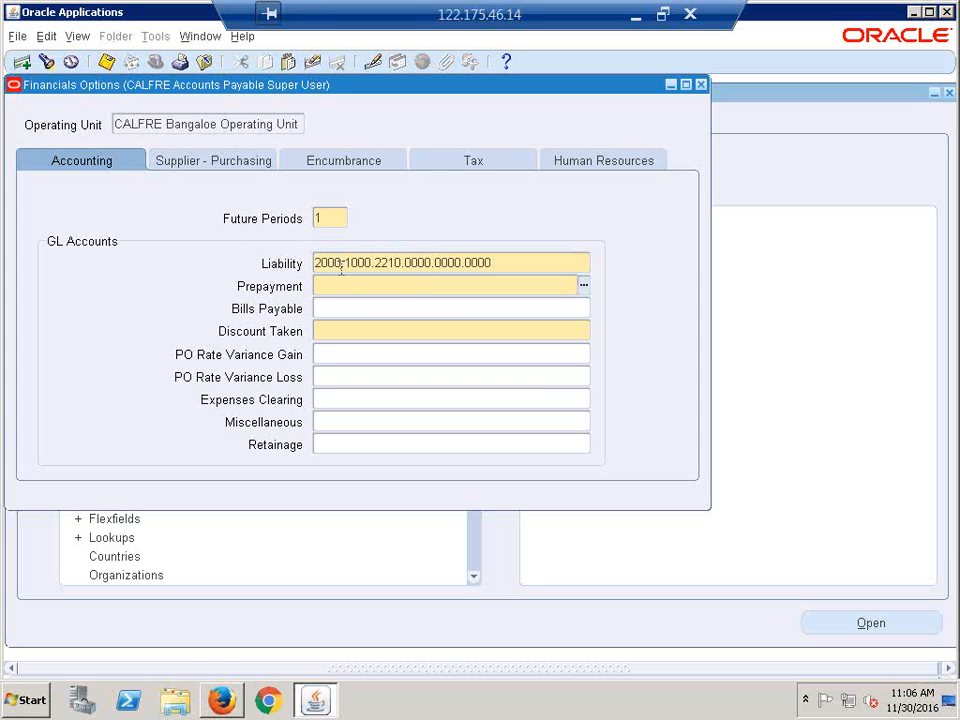
key(ctrl+v)
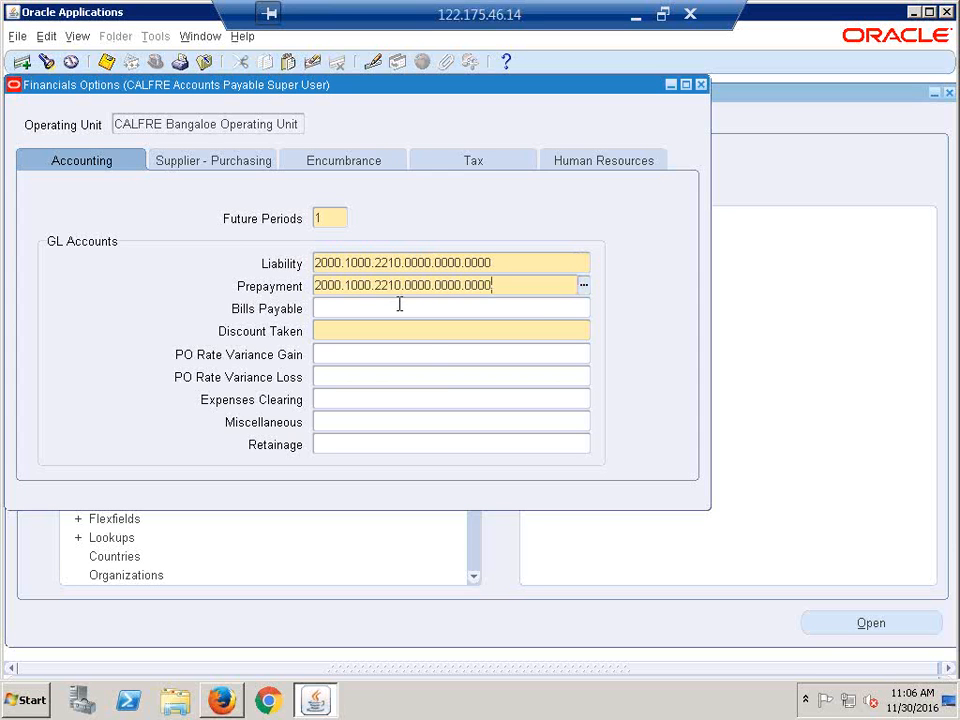
click(584, 286)
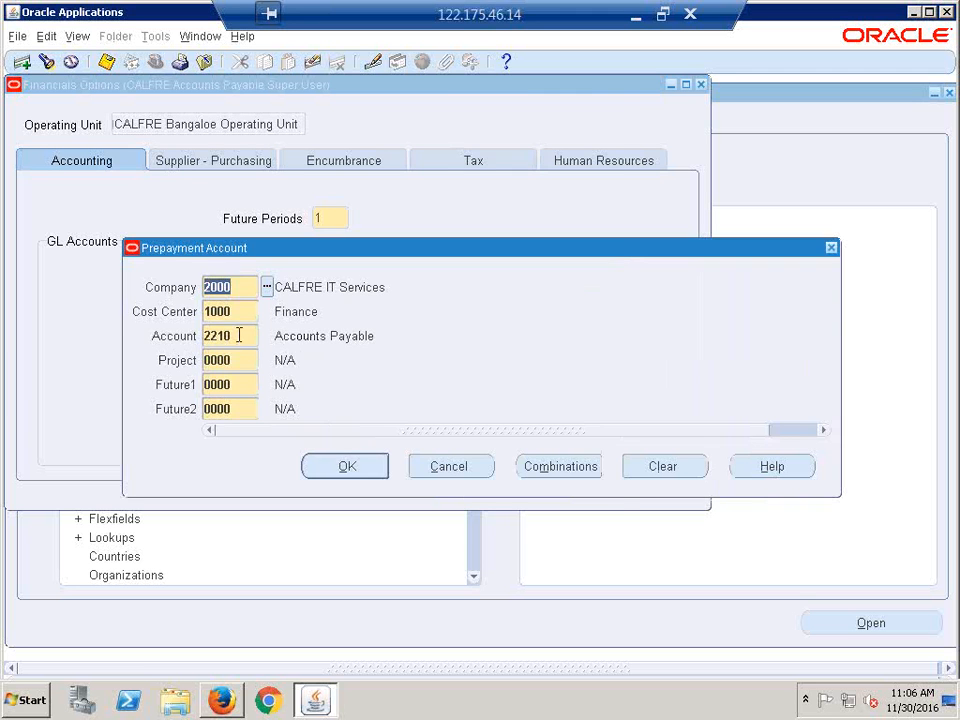
click(258, 337)
click(266, 337)
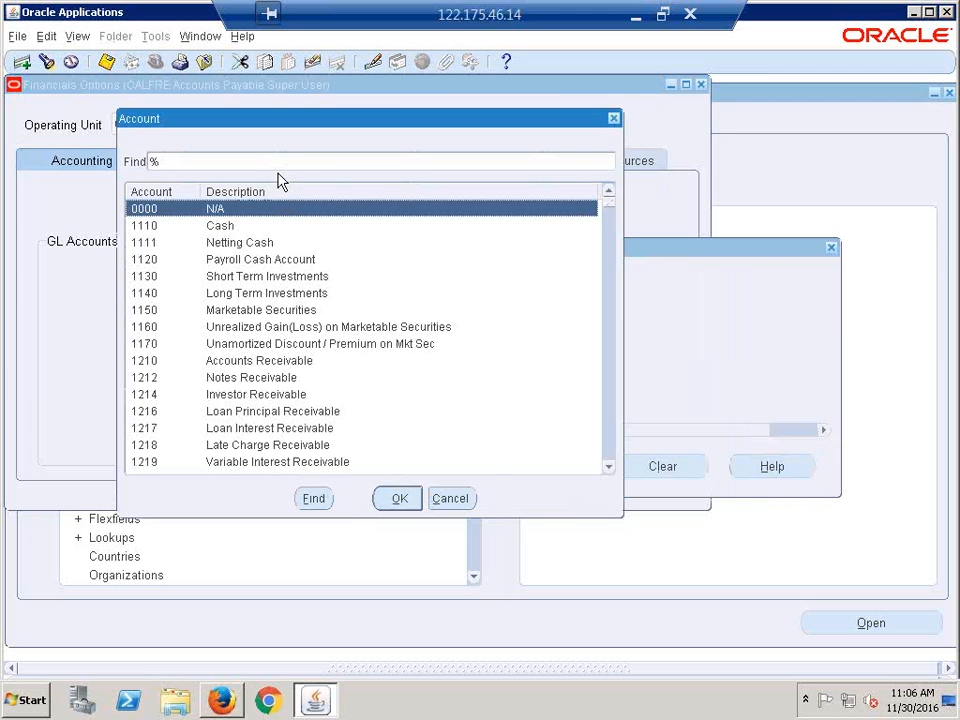
text(prepa)
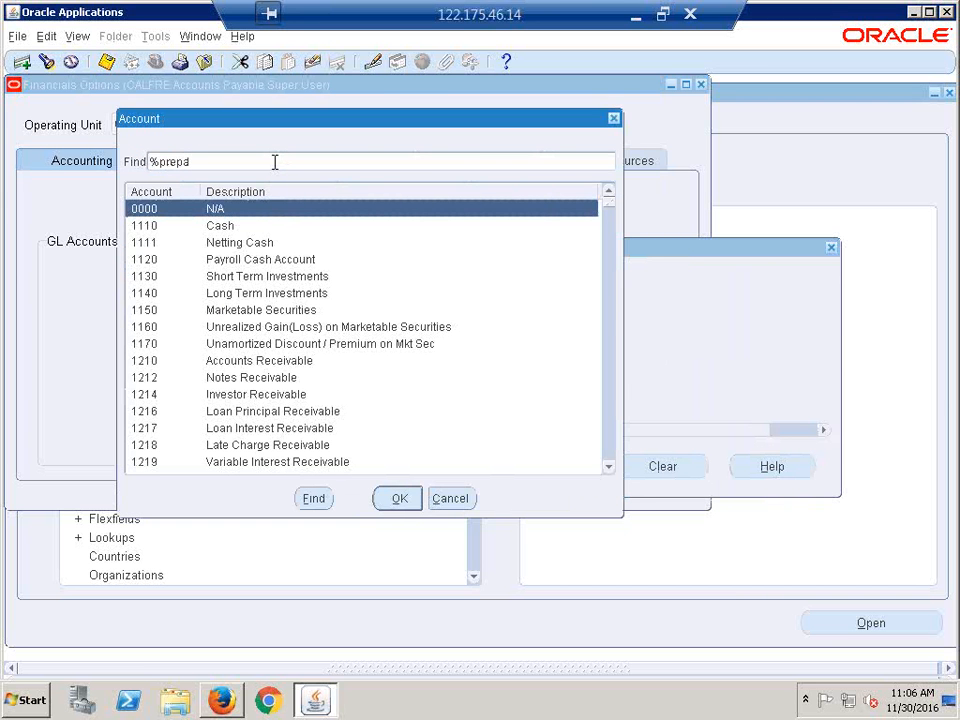
key(Return)
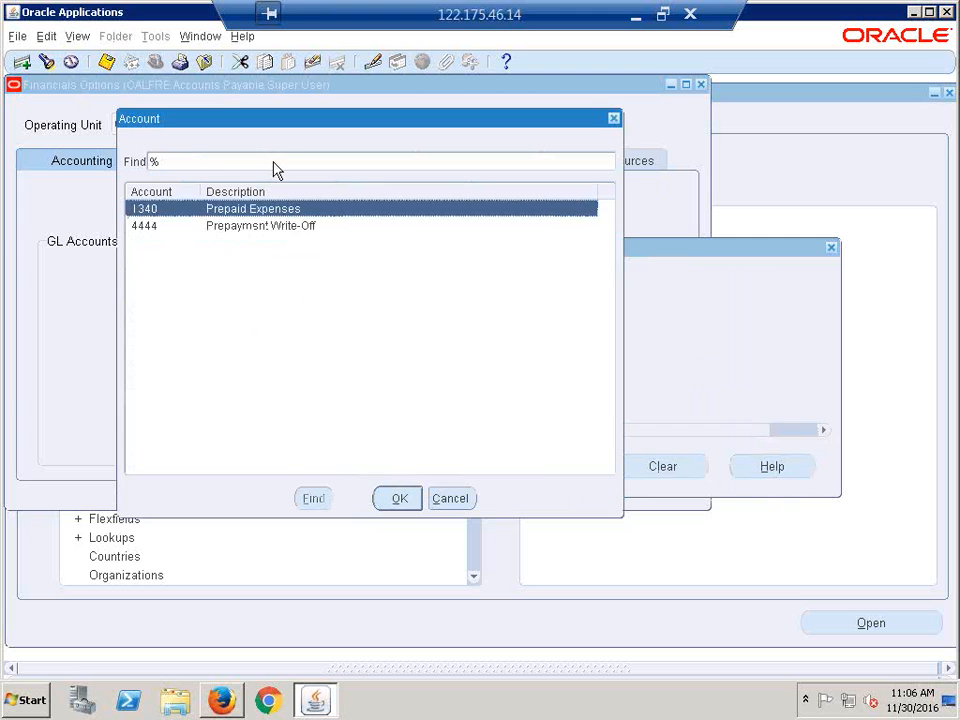
click(403, 504)
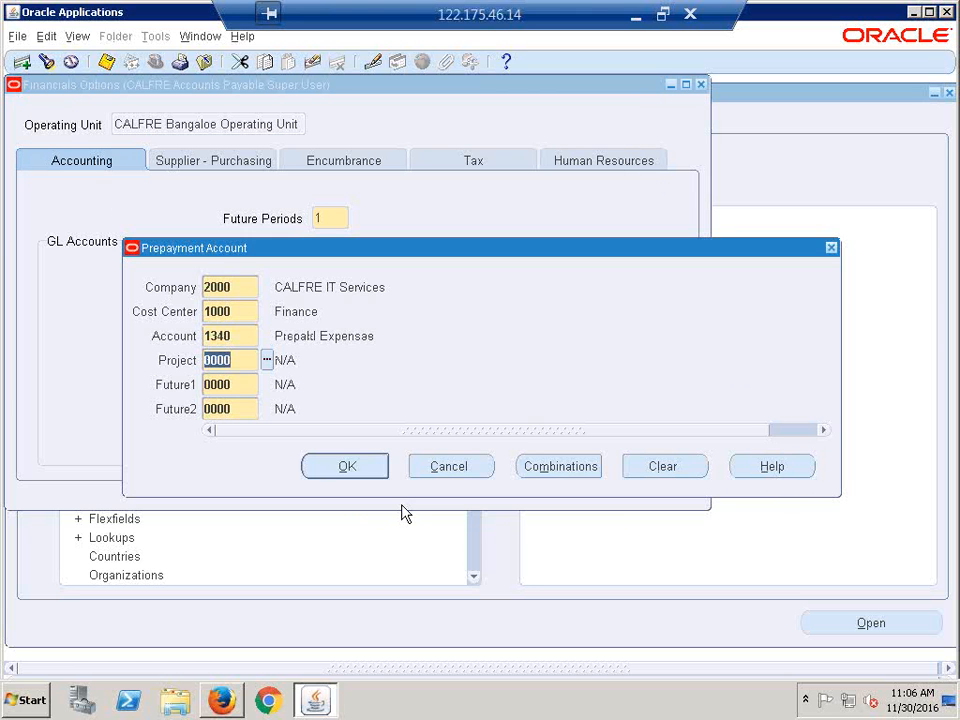
click(339, 470)
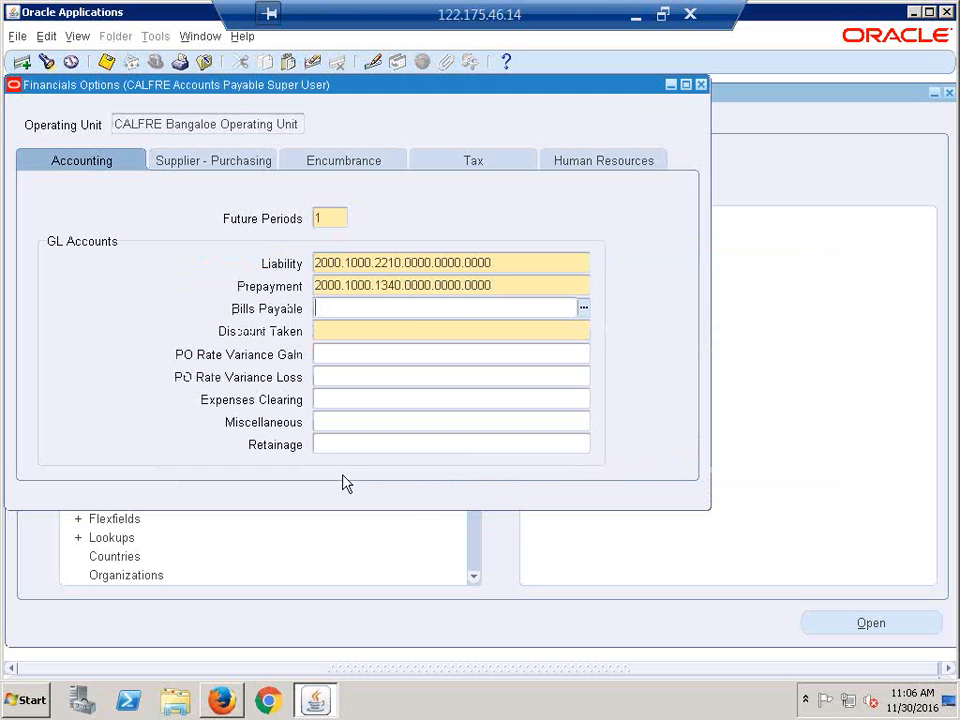
- Set Discount Taken to 2000.1000.4170.0000.0000.0000 using account 4170 Payment Discount
click(409, 335)
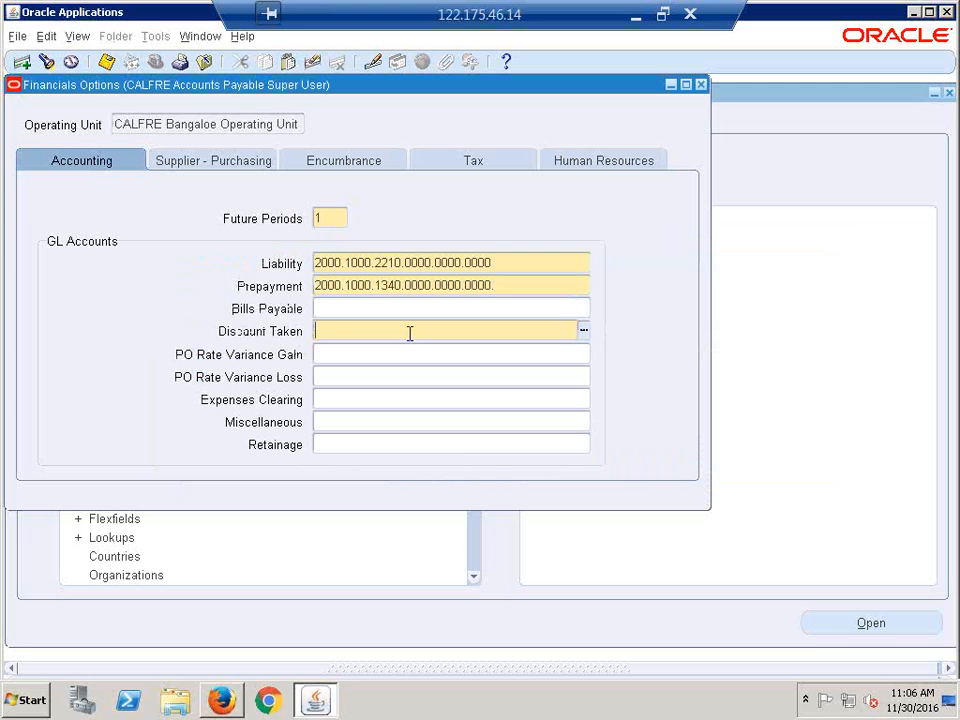
key(ctrl+v)
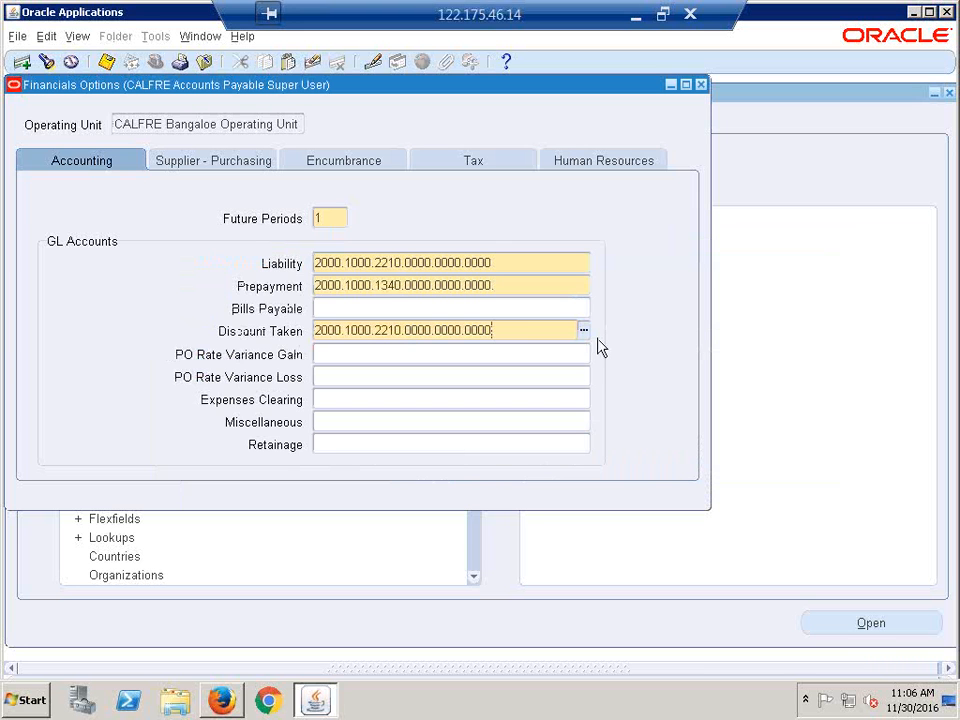
click(583, 331)
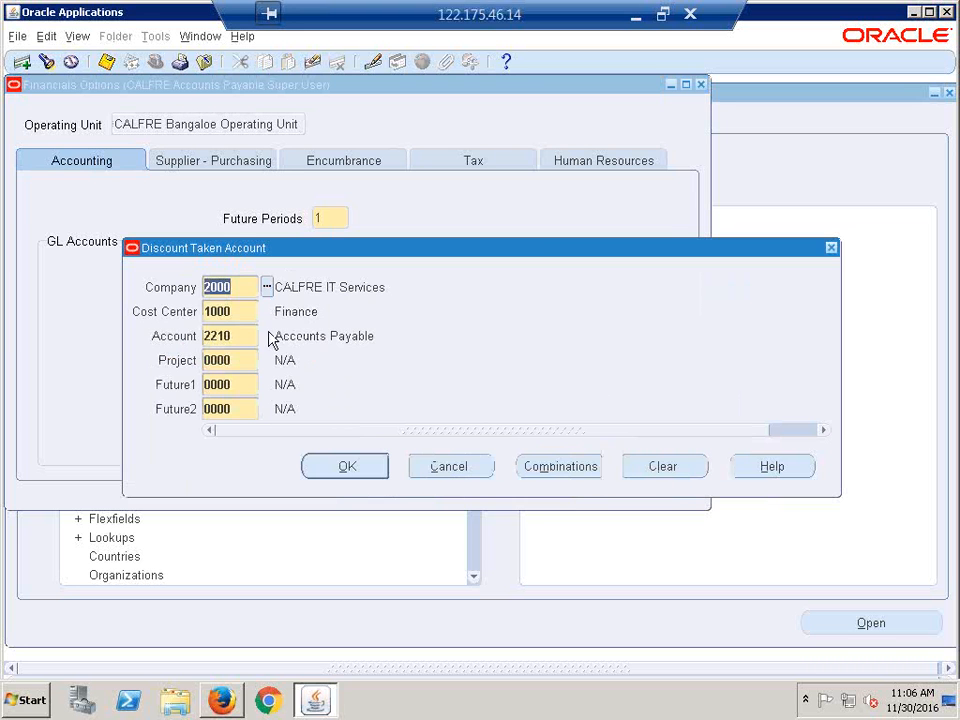
click(260, 335)
key(BackSpace)
key(ctrl+l)
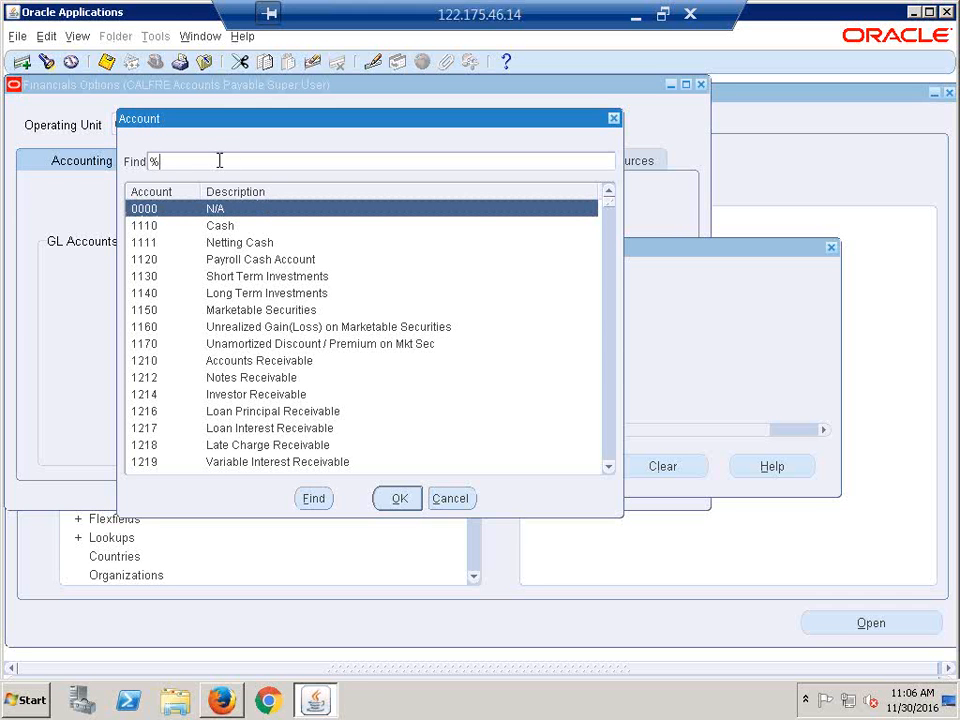
text(discou%)
key(Return)
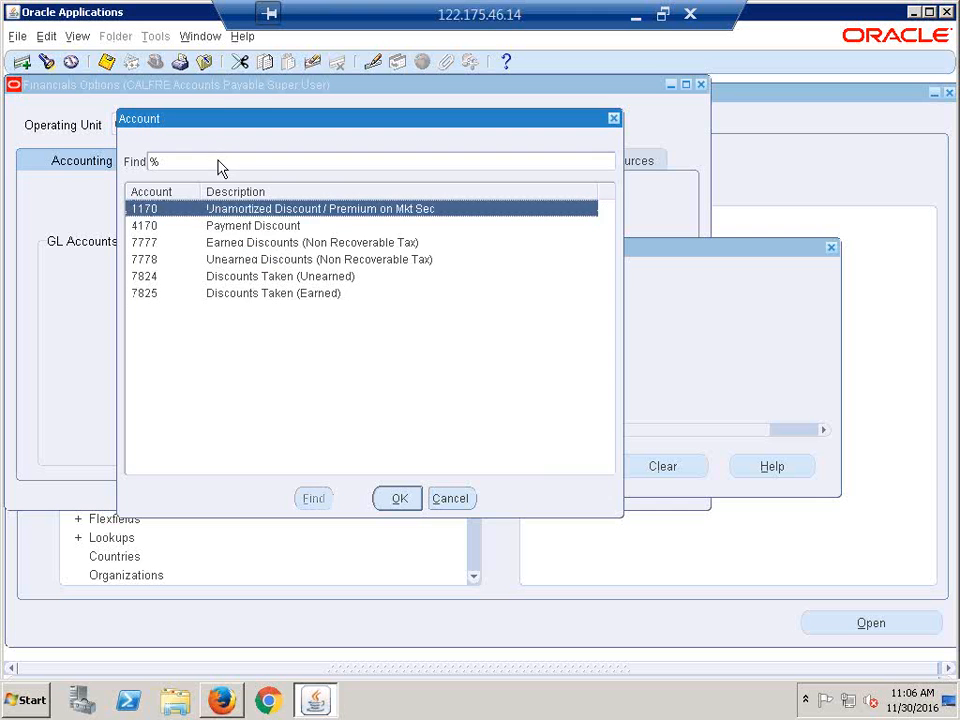
click(257, 230)
click(394, 498)
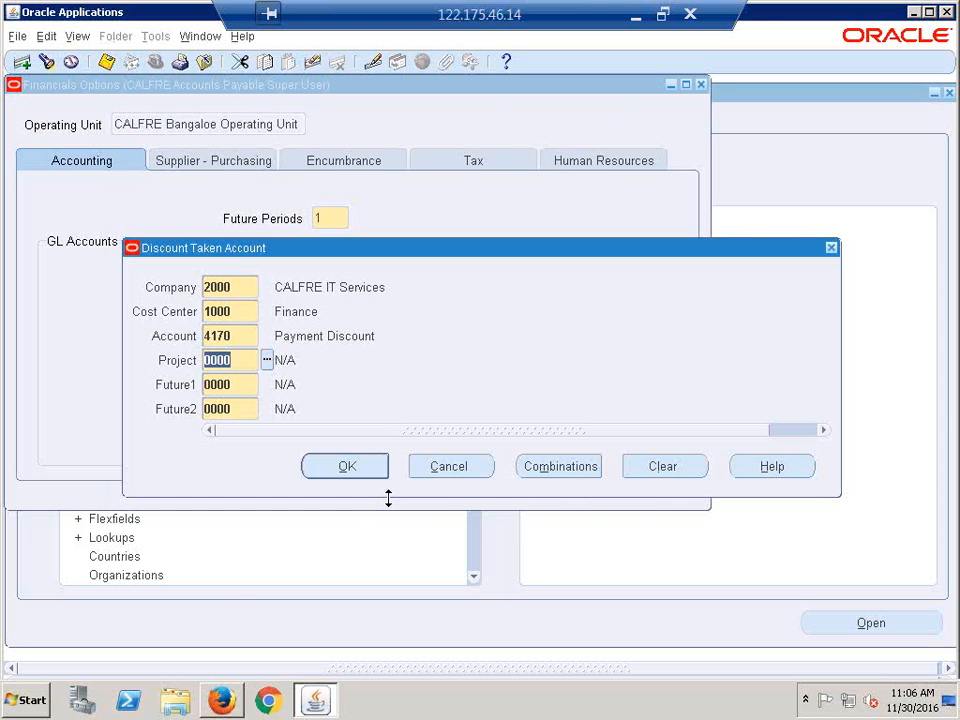
key(Return)
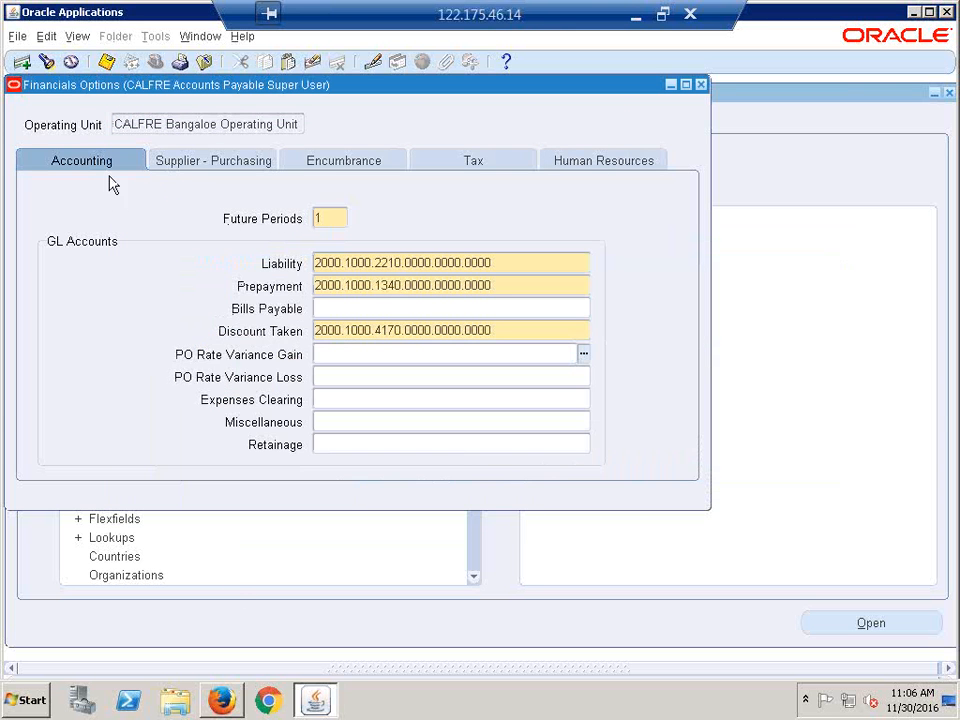
click(94, 159)
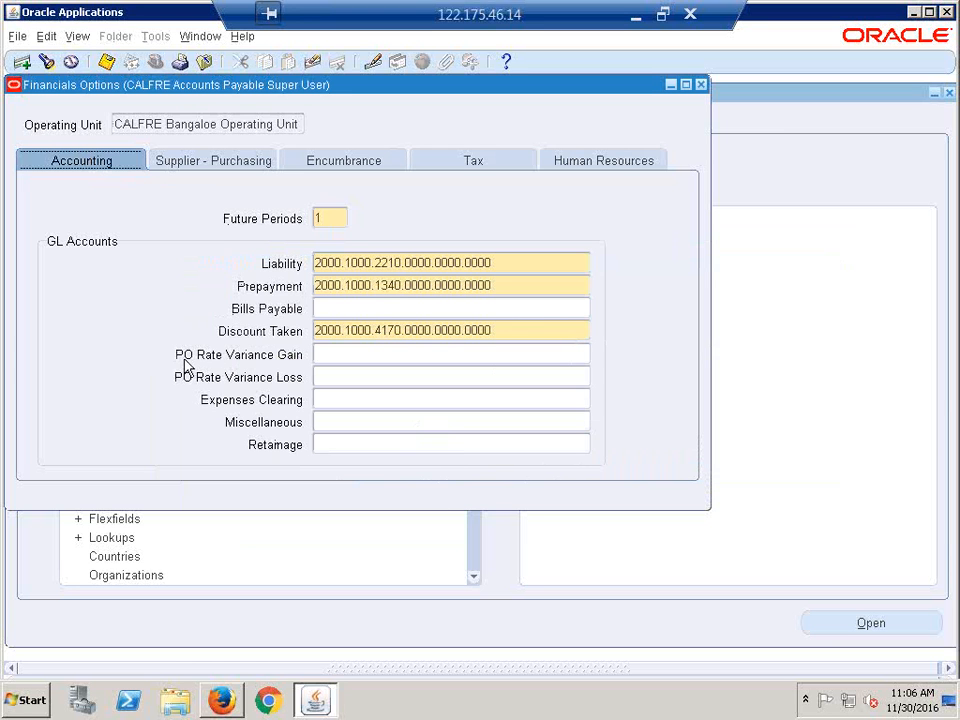
- On Supplier - Purchasing, choose CFH - CALFRE Hyderabad Inventory as the Inventory Organization
click(208, 170)
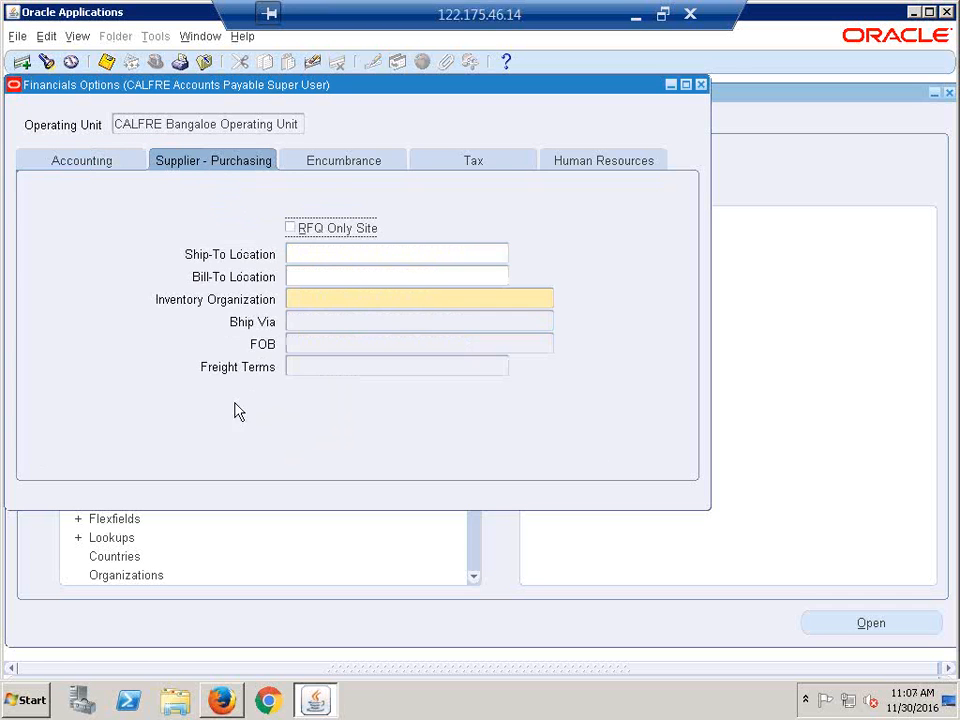
click(345, 299)
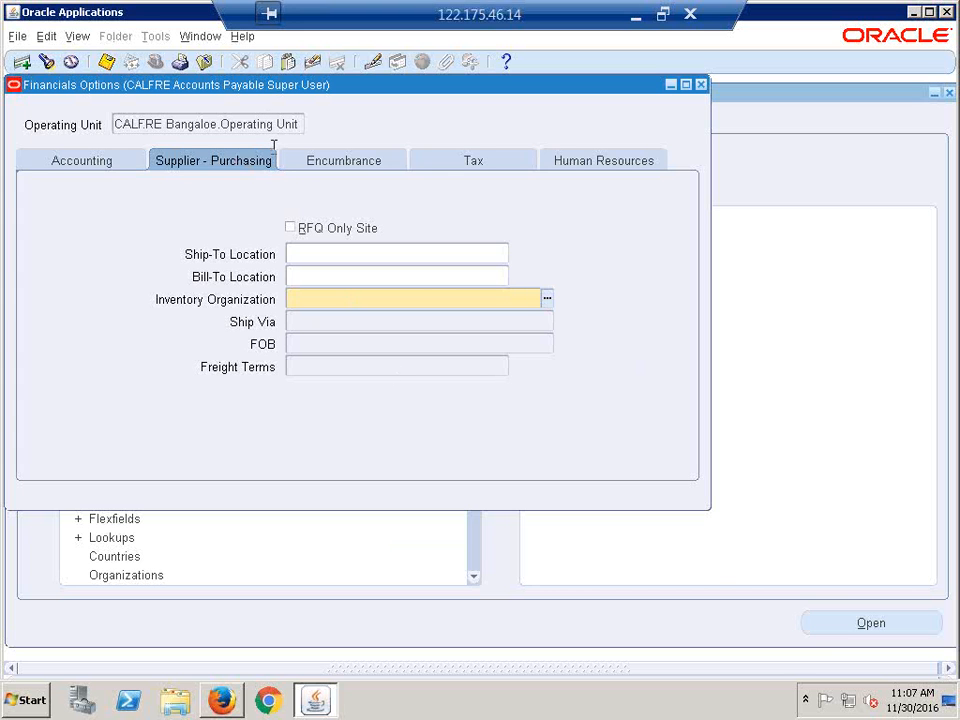
click(545, 300)
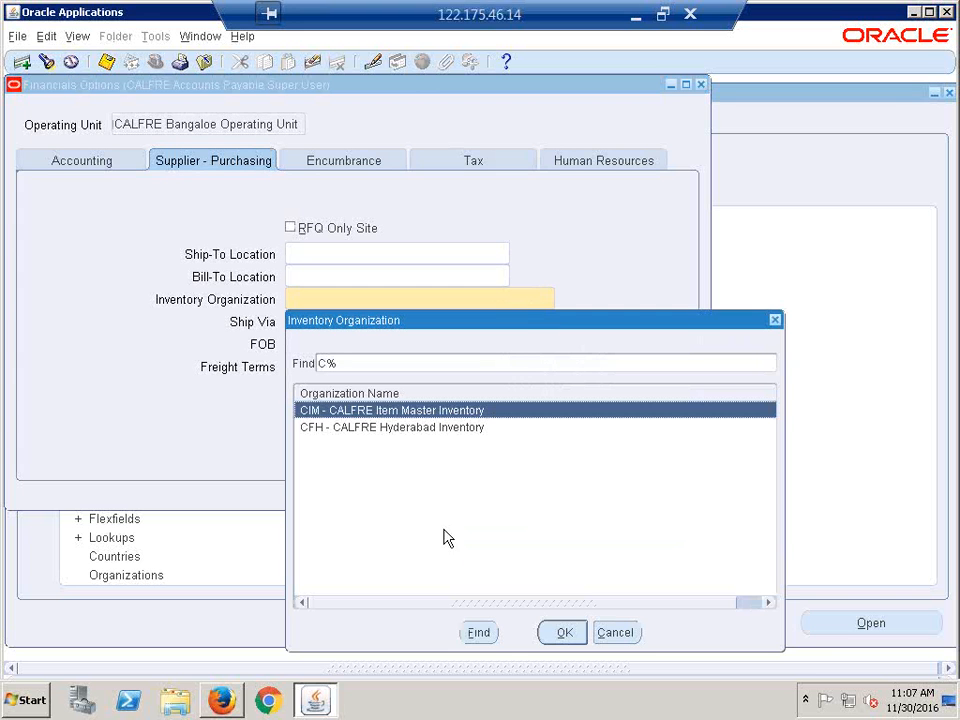
click(394, 428)
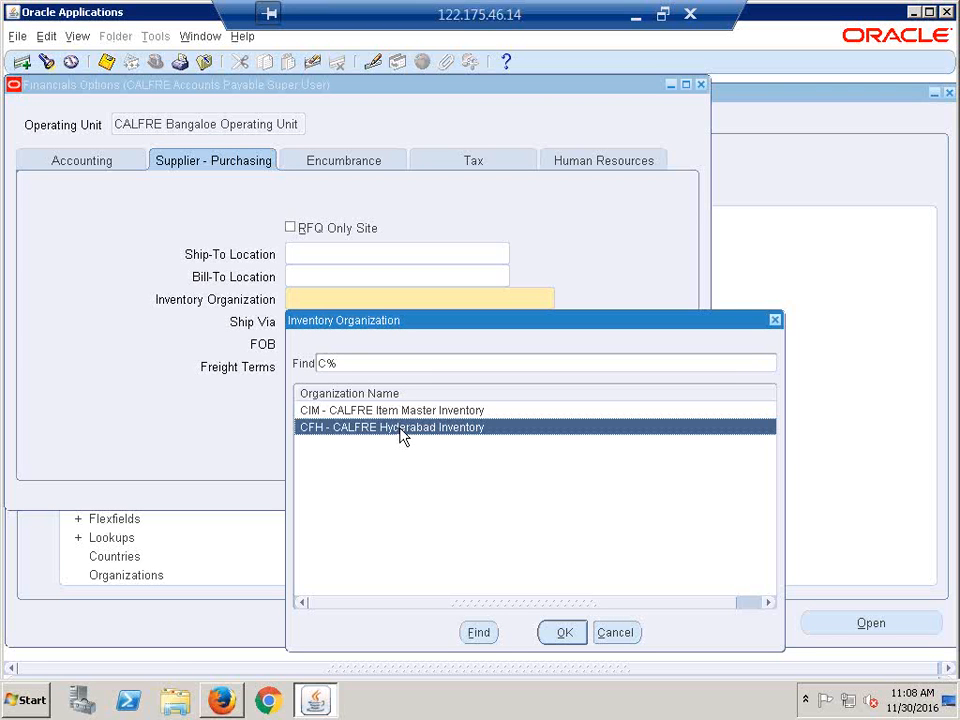
- Keep CFH - CALFRE Hyderabad Inventory, review the other tabs, dismiss FRM-40742 and close Financials Options
click(563, 634)
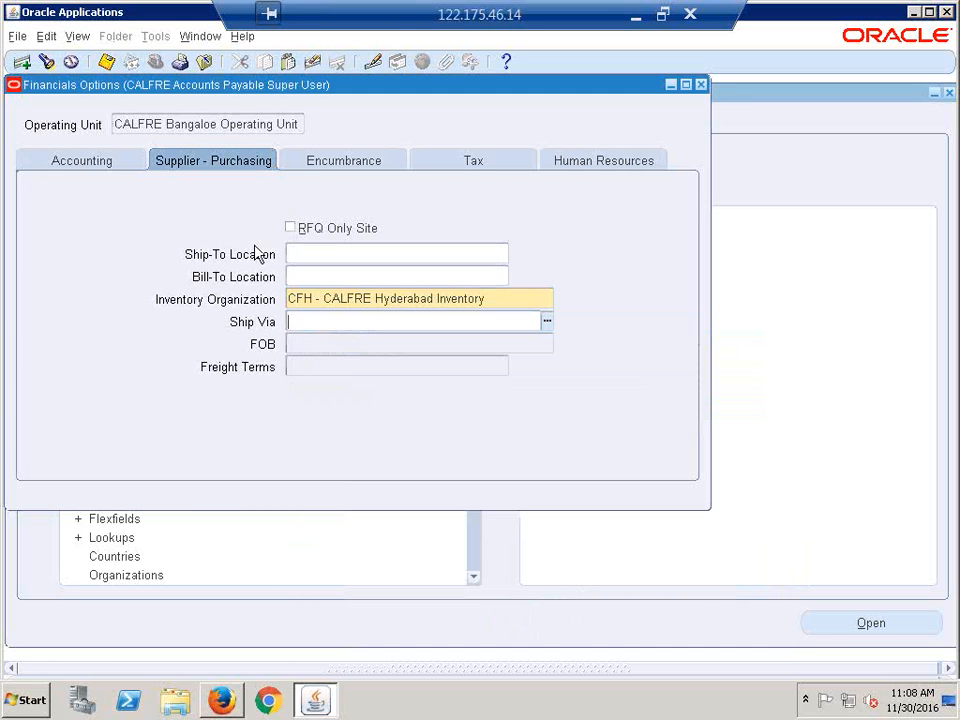
click(347, 162)
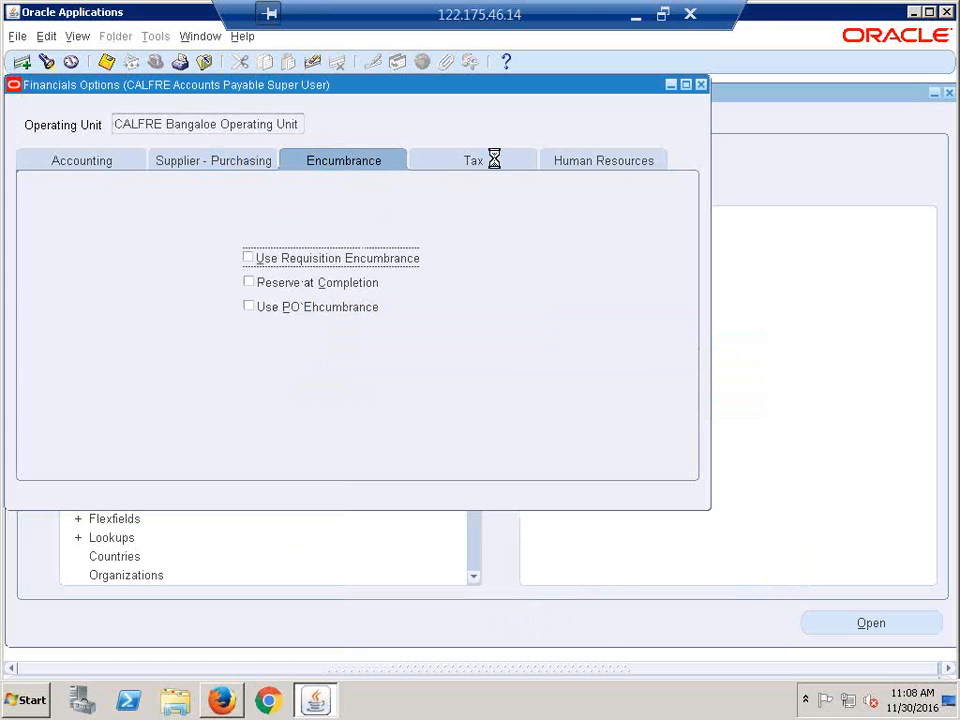
click(600, 162)
click(62, 162)
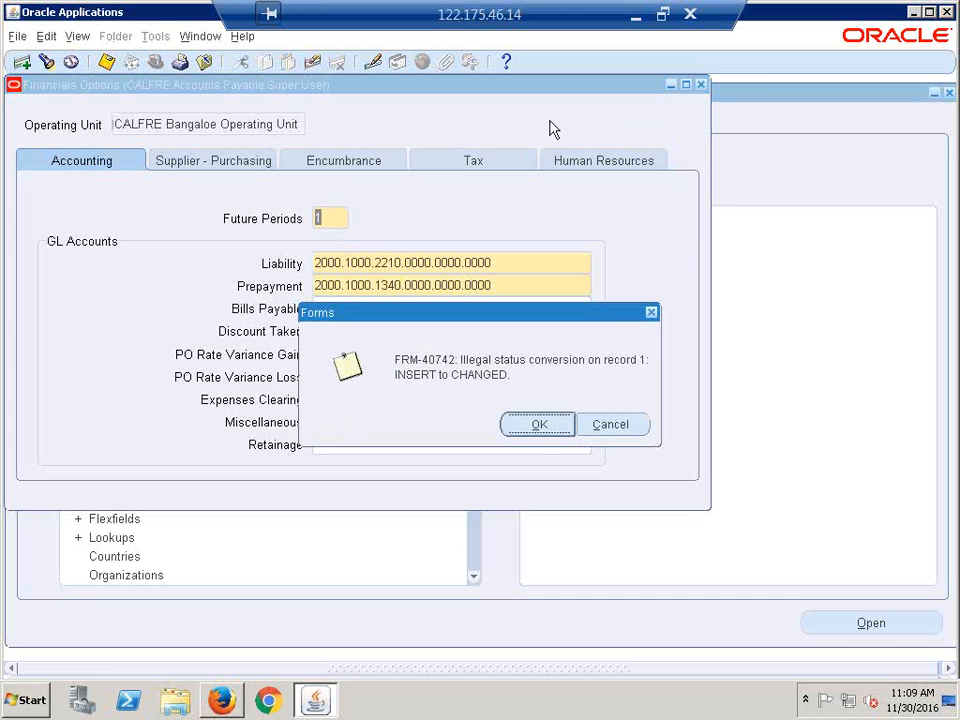
click(549, 424)
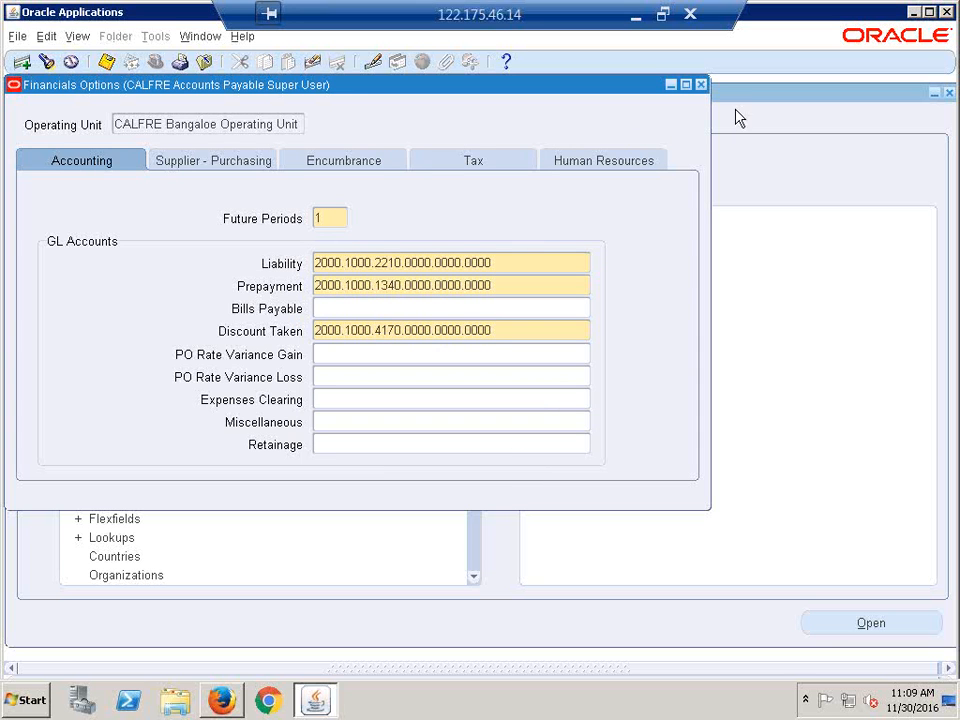
click(701, 84)
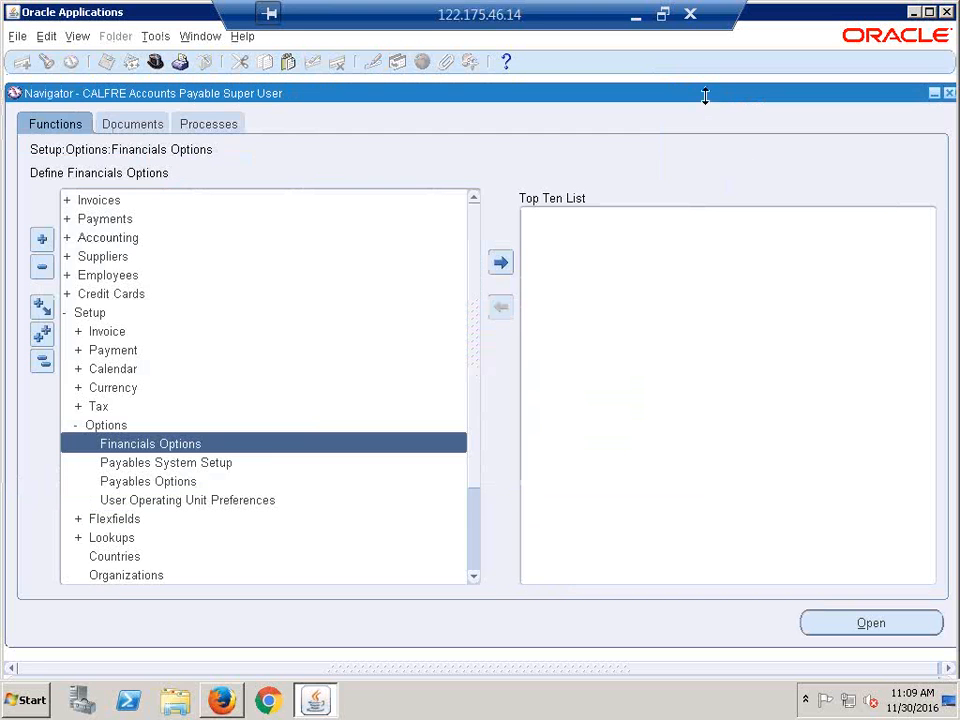
- Collapse the Navigator's function tree and minimize the remote session to view Recap.xlsx
click(42, 362)
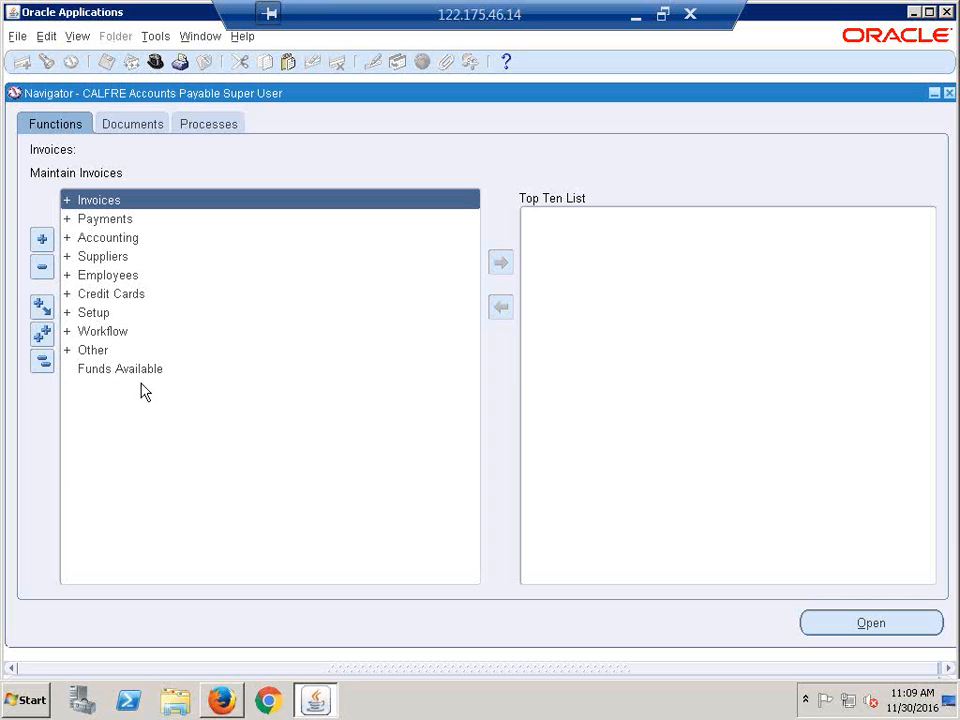
click(636, 20)
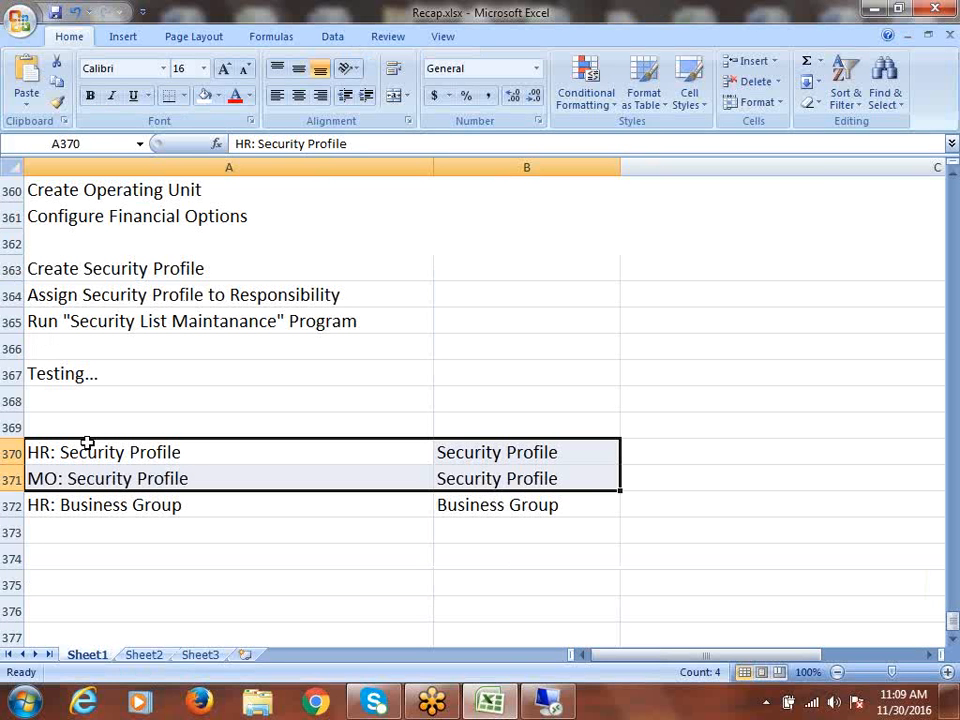
- Review the profile option notes and Create Security Profile step in Recap.xlsx, then return to Oracle
drag(90, 443, 490, 492)
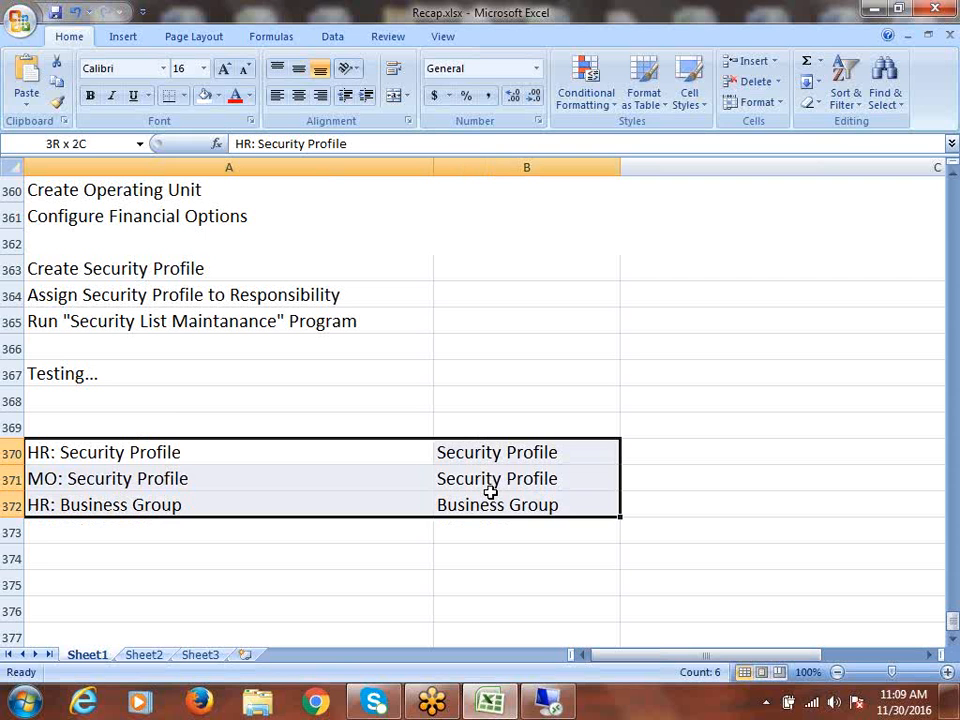
click(122, 269)
scroll(235, 355, up, 1)
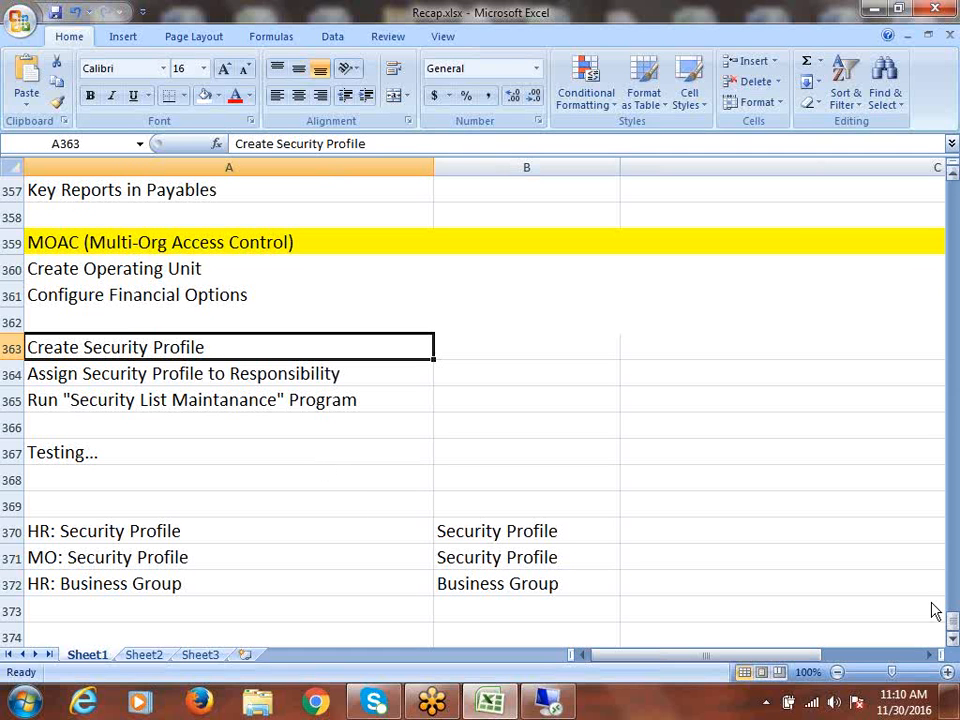
key(alt+Tab)
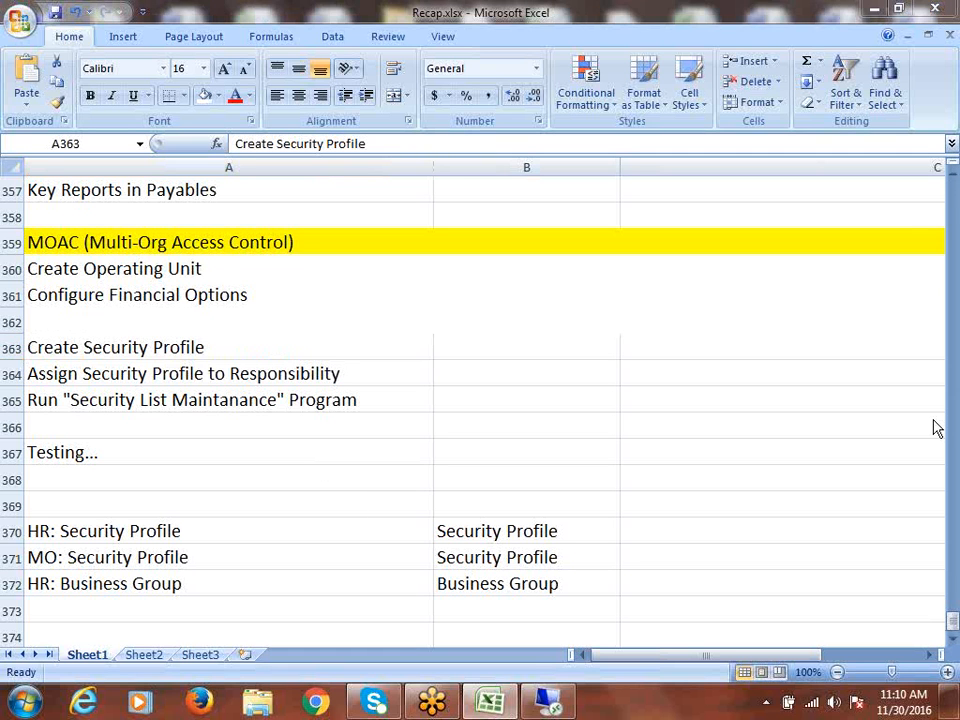
click(924, 475)
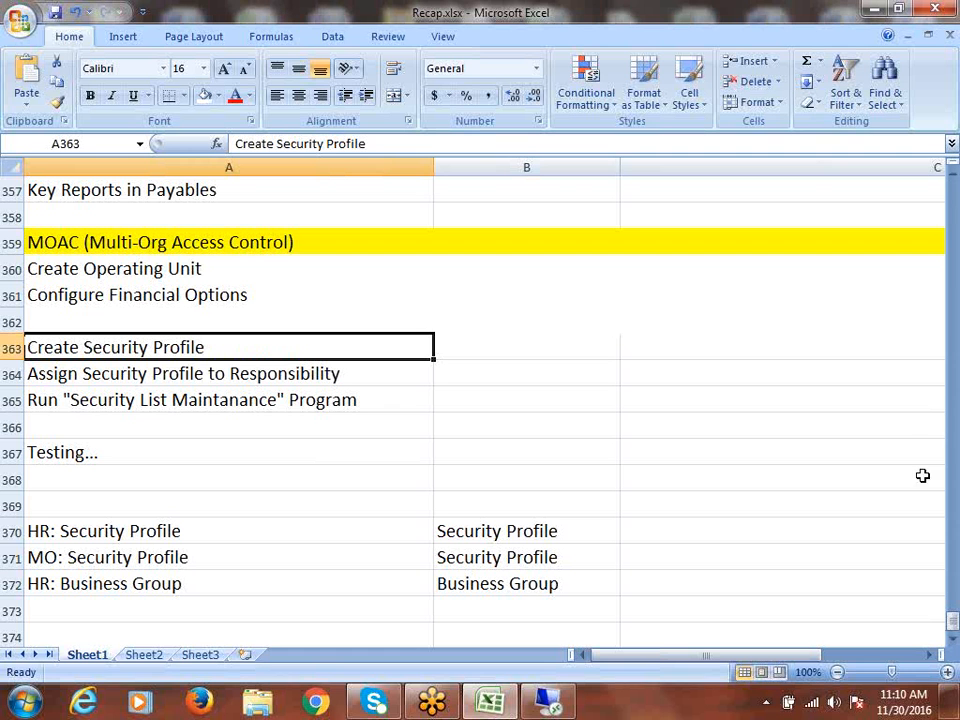
click(578, 21)
click(549, 701)
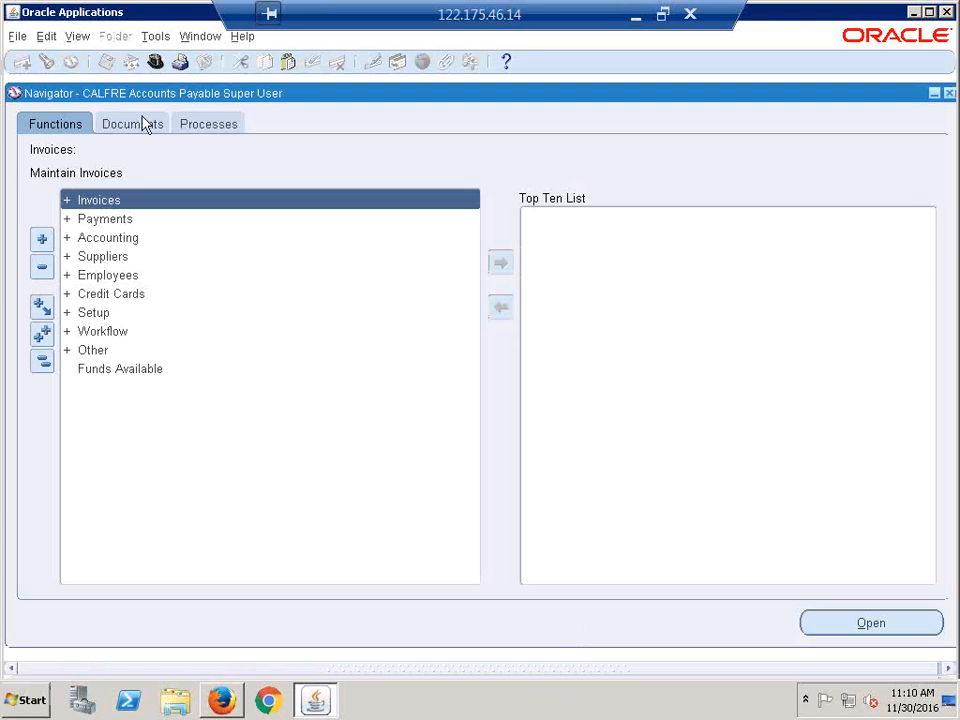
- Switch to the CALFRE Human Resources Super User responsibility
click(155, 61)
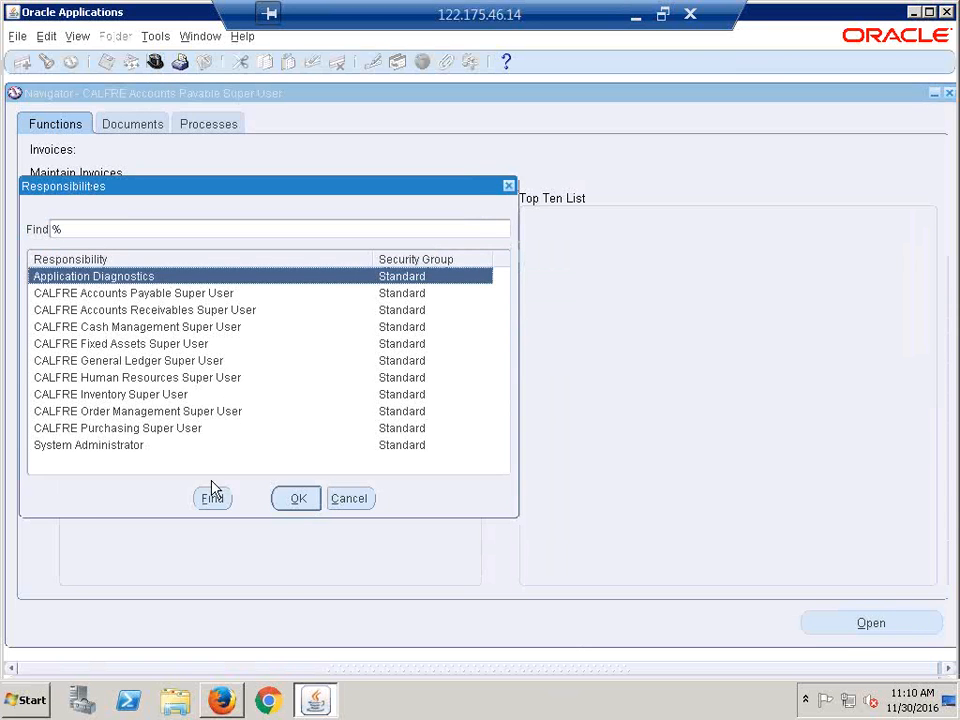
click(137, 379)
key(Return)
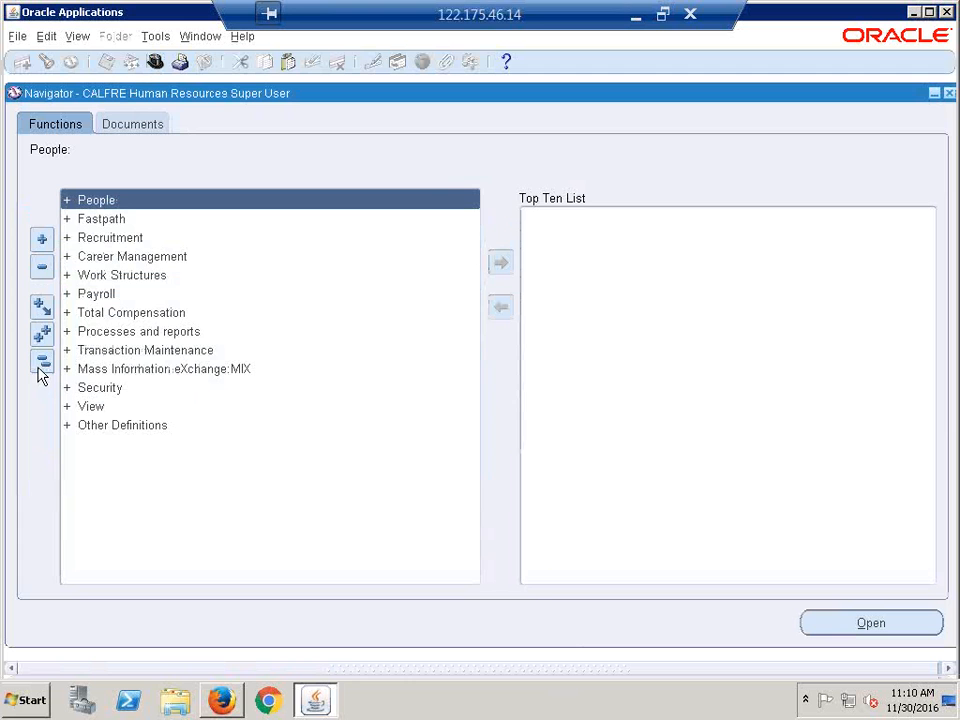
- Open the Security > Profile form from the Navigator
click(125, 277)
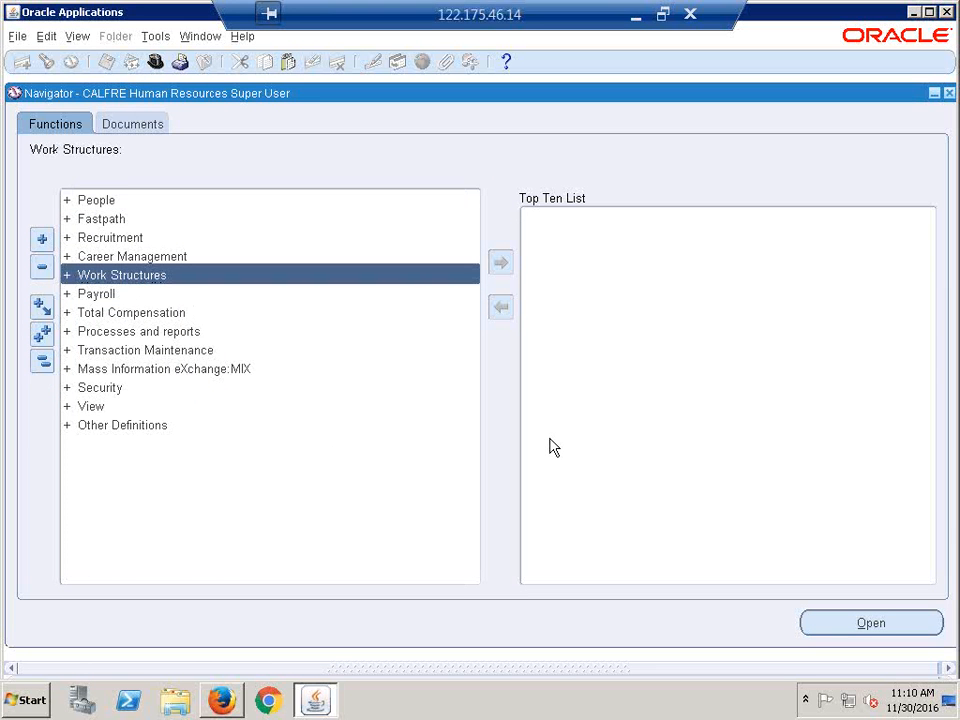
key(Return)
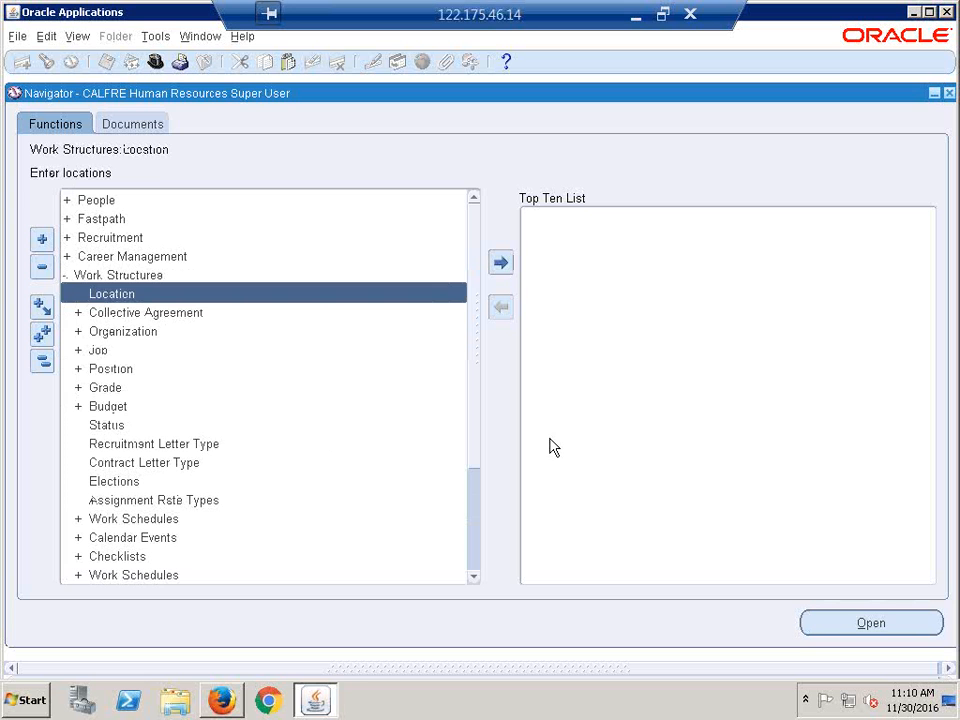
key(Down)
key(Down)
key(Return)
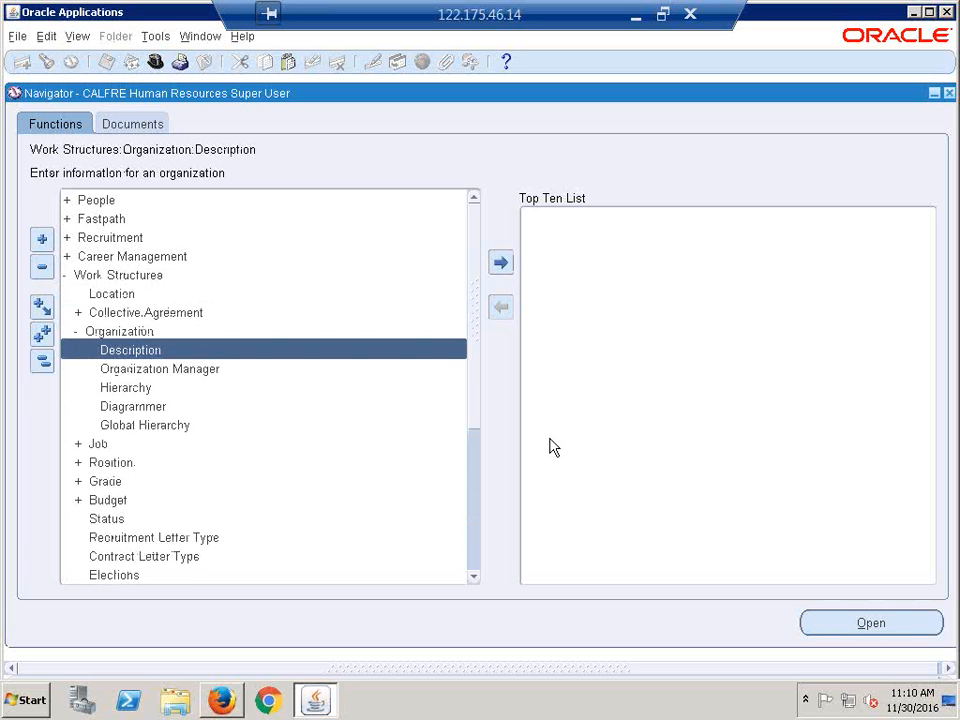
key(Up)
key(Up)
key(Up)
key(Up)
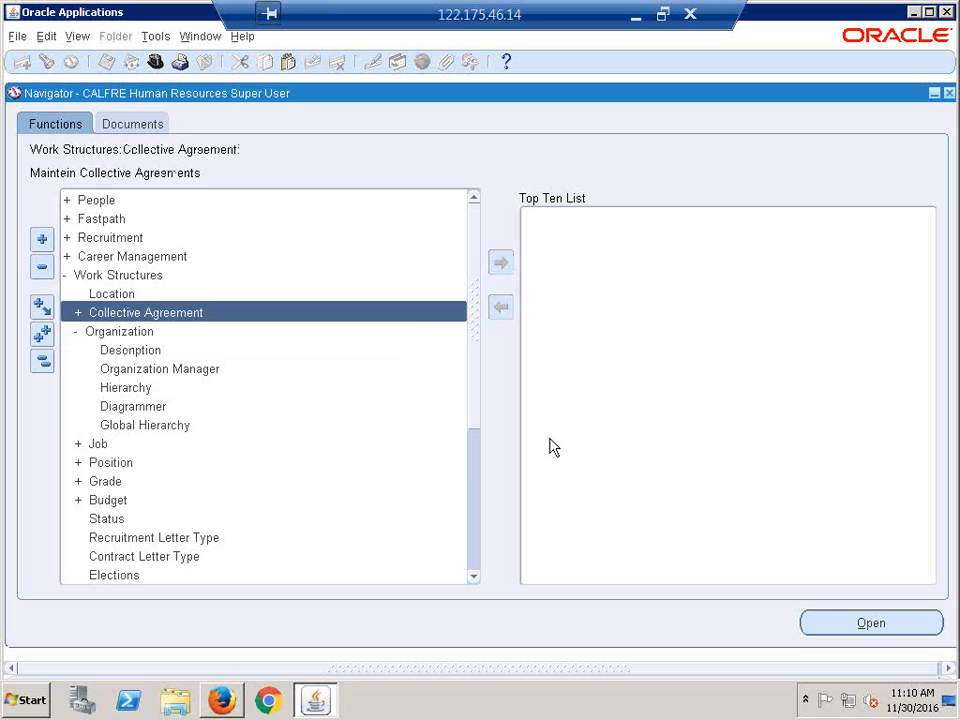
key(Return)
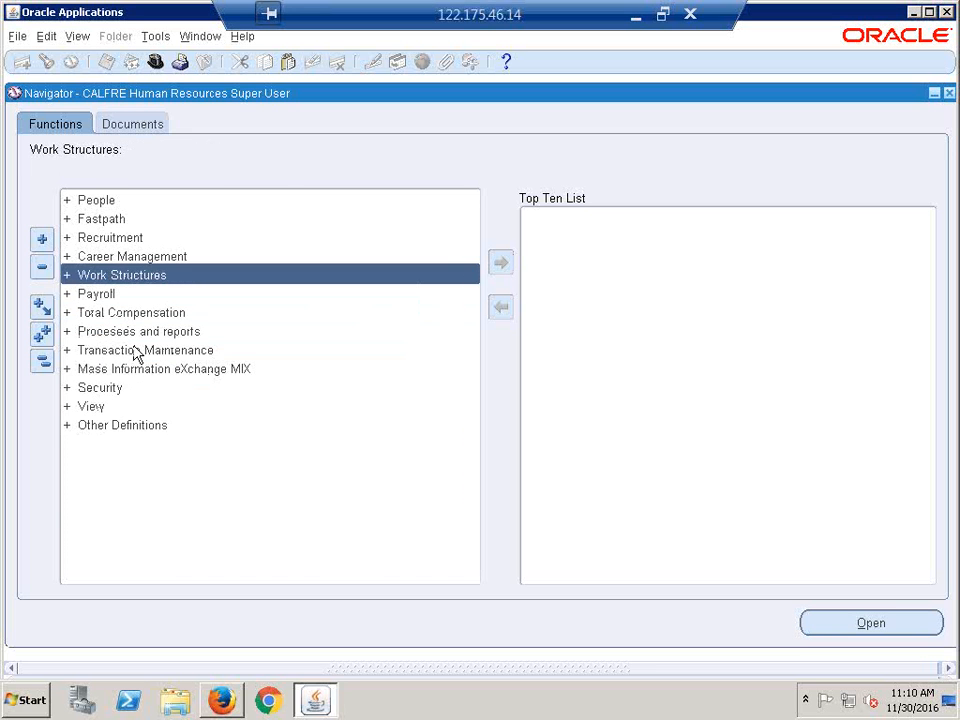
click(107, 388)
key(Return)
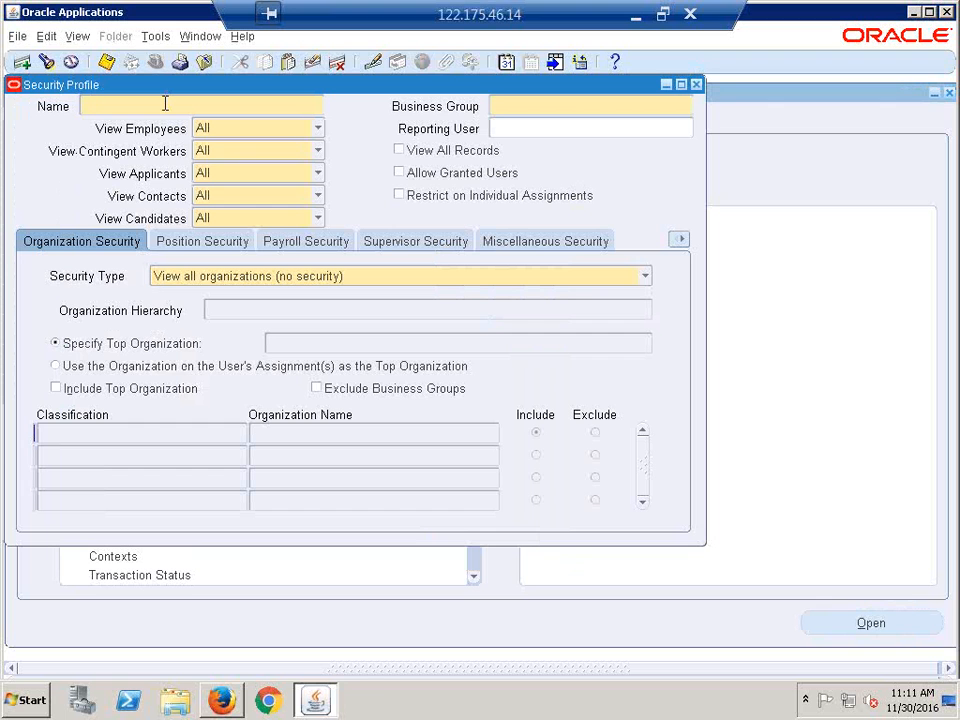
- Name the security profile 'CALFRE 2OUs Access'
text(CALFRE)
text(2)
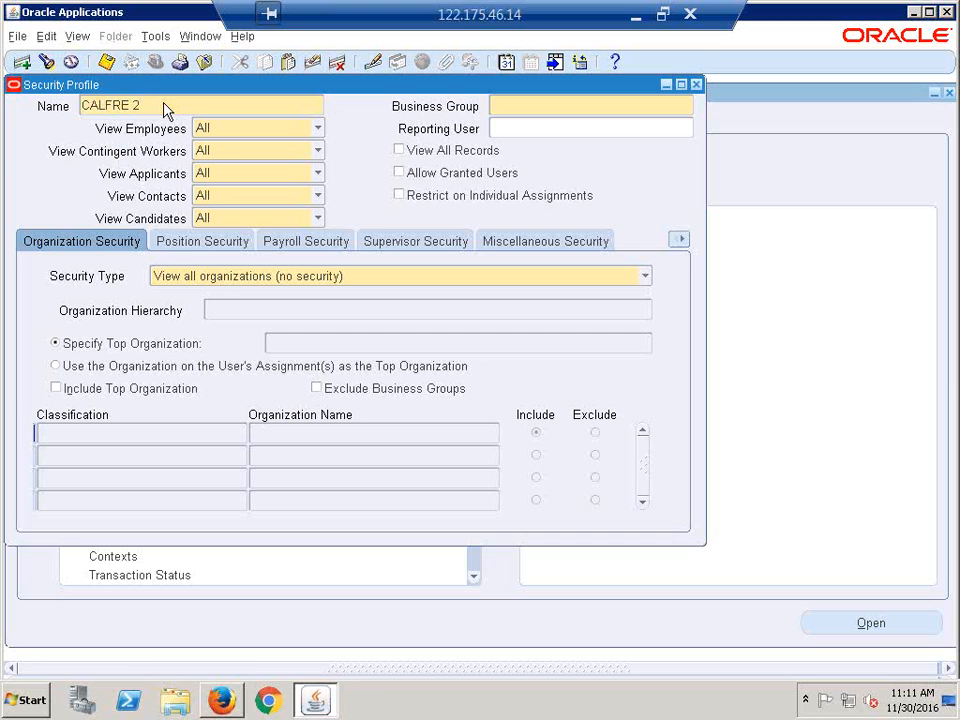
text(OU)
text( Access)
click(162, 105)
text(s)
key(Tab)
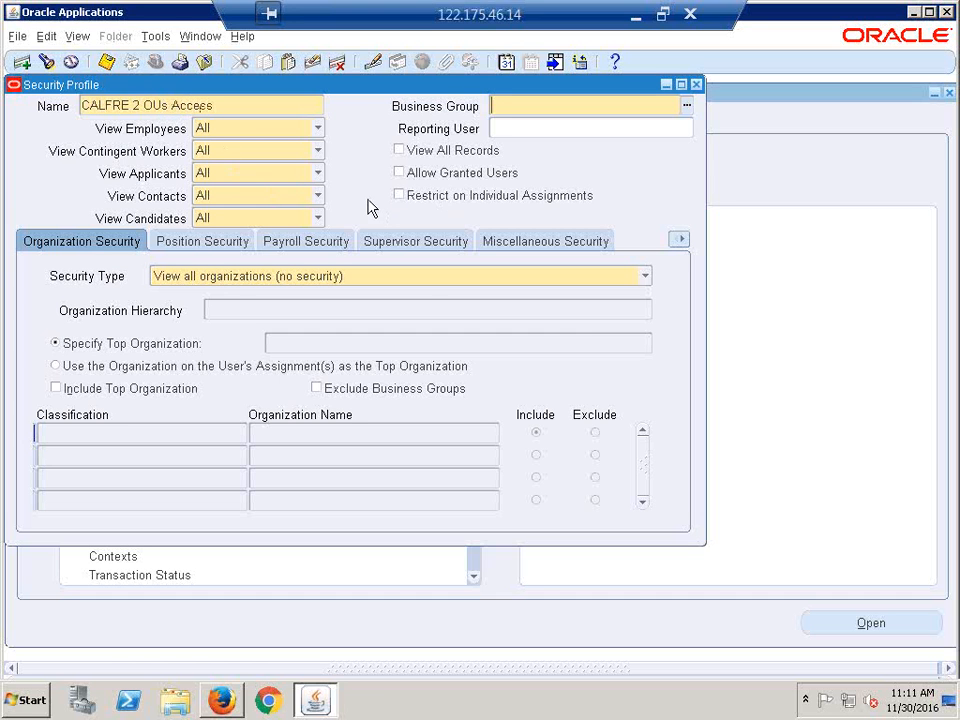
click(144, 105)
click(147, 104)
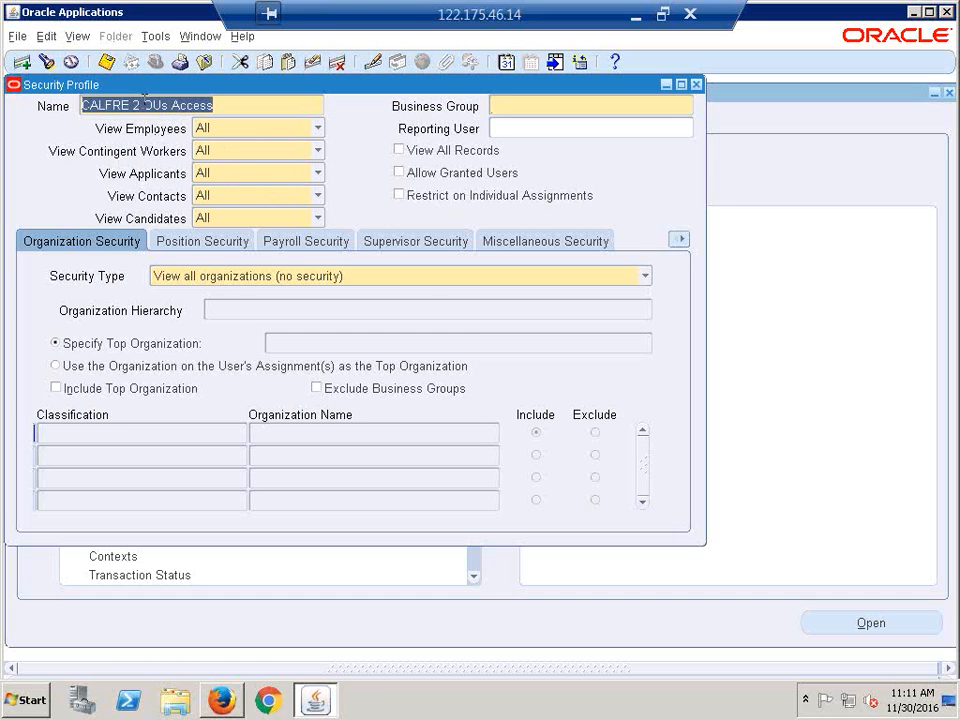
click(147, 105)
key(BackSpace)
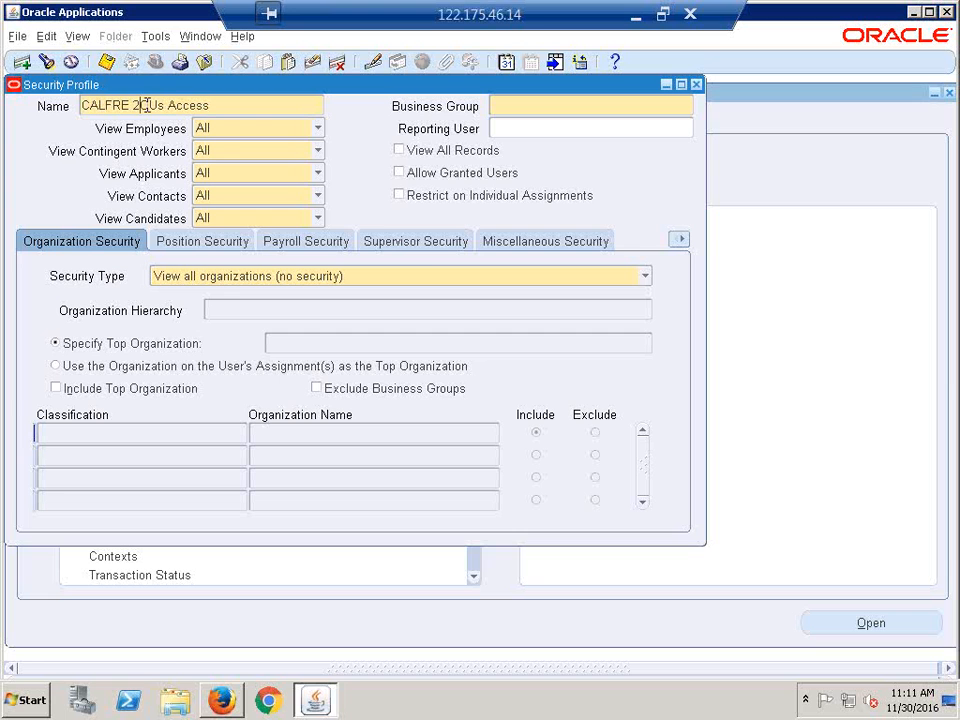
- Set the Business Group to CALFRE India Business Group
click(546, 103)
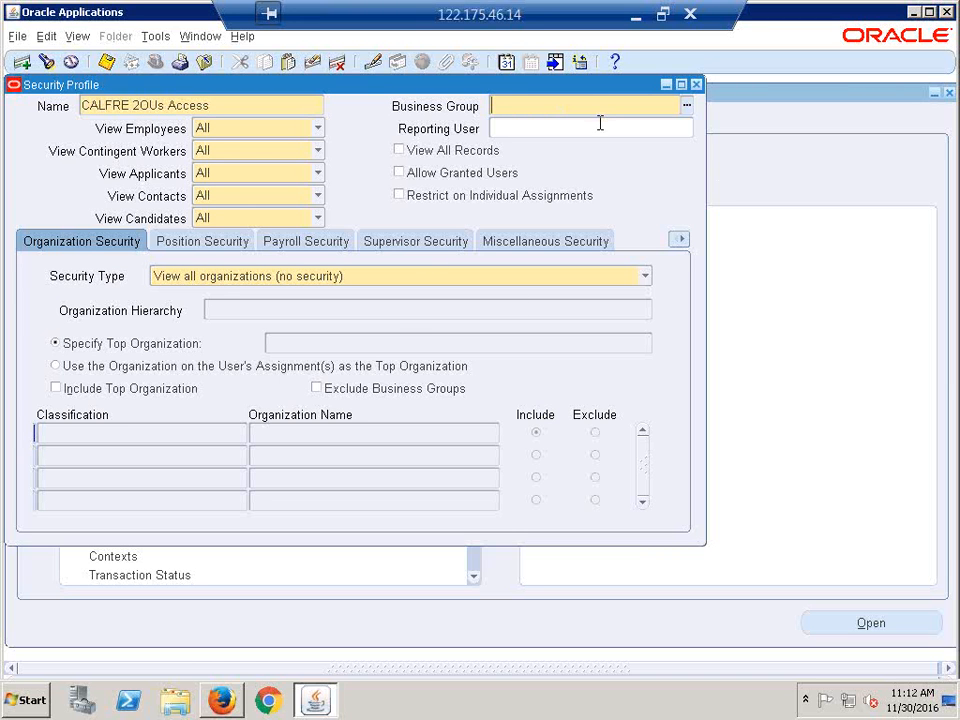
text(calfr)
key(Tab)
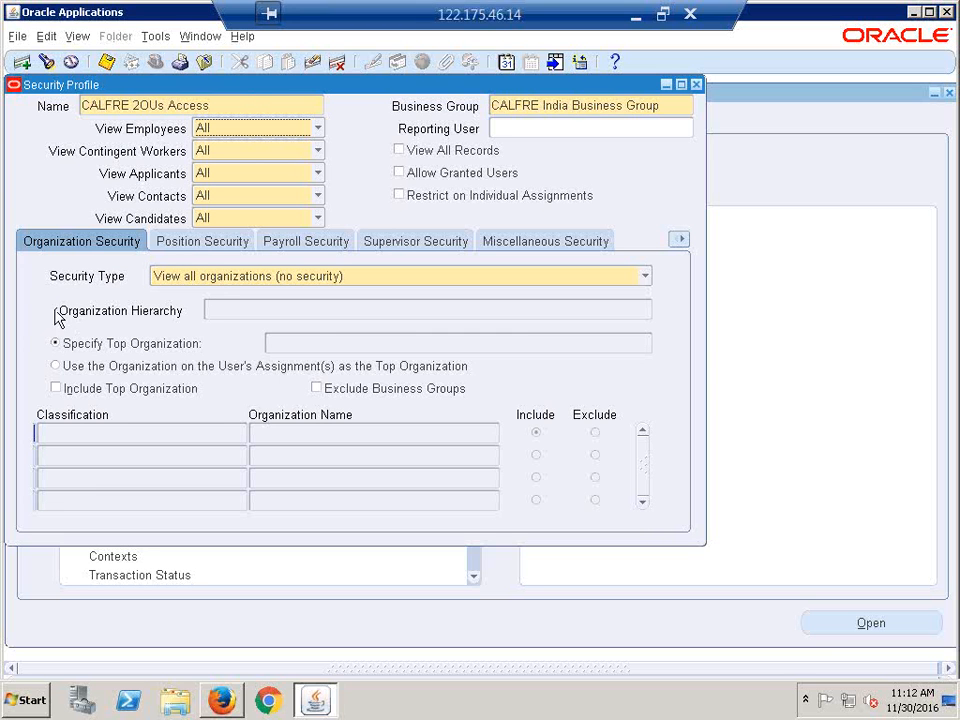
- Open the Security Type list on the Organization Security tab
click(643, 276)
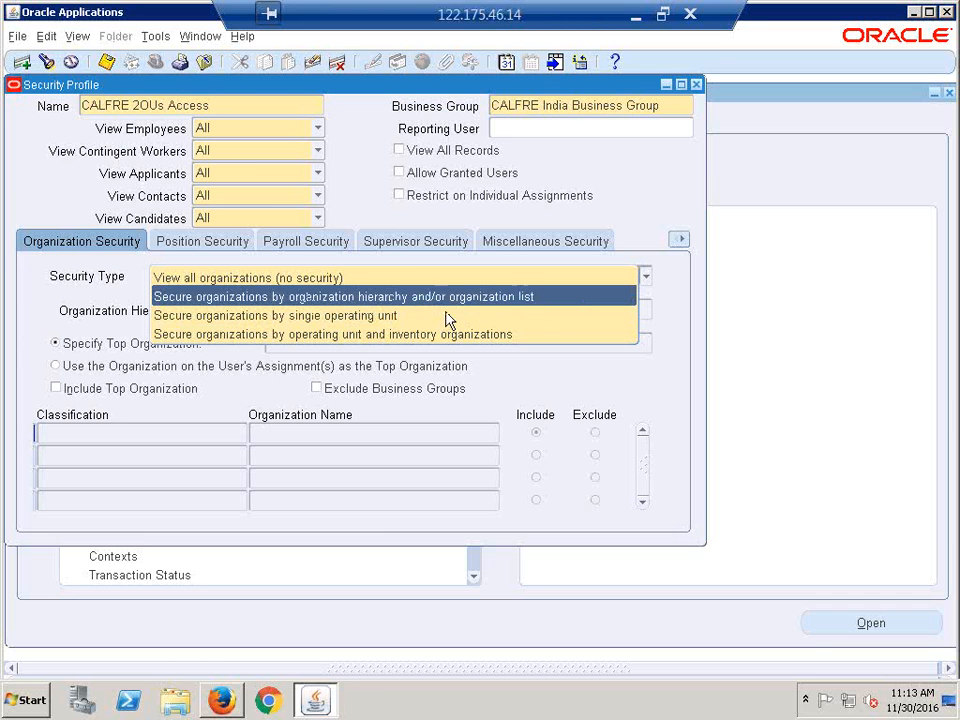
- Secure by organization list and add CALFRE Hyderabad Operating Unit as an Operating Unit row
click(536, 298)
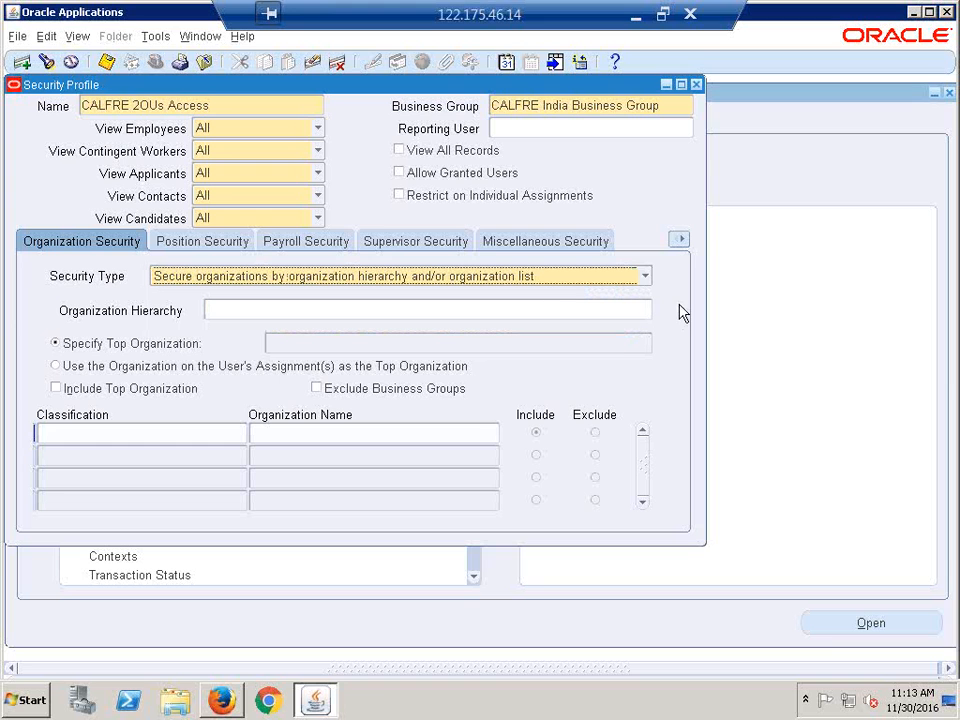
click(172, 431)
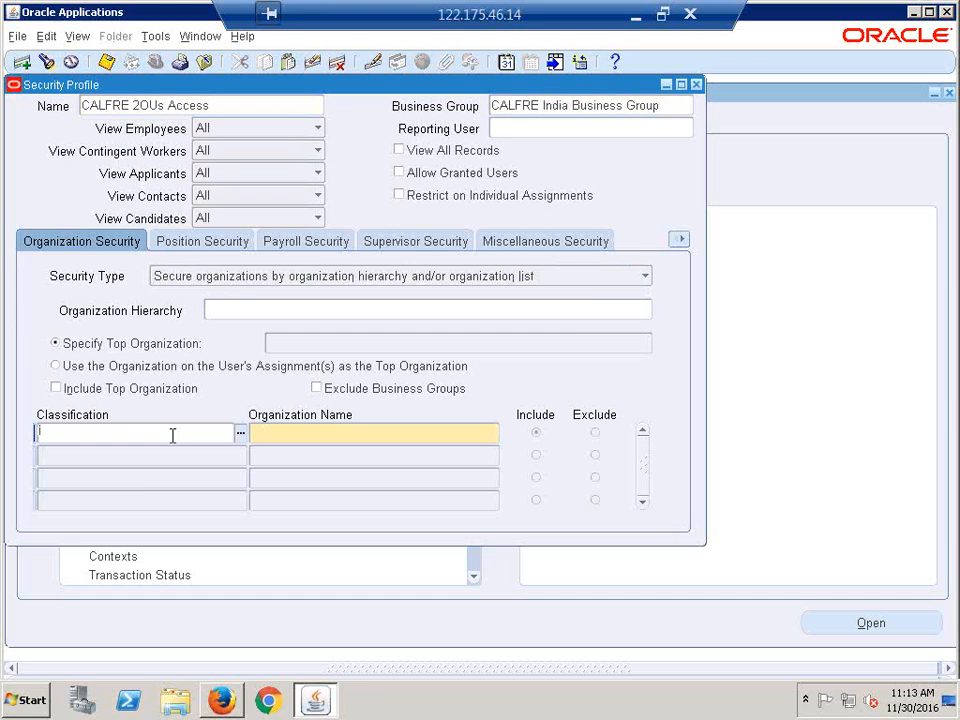
text(operating unit)
key(Tab)
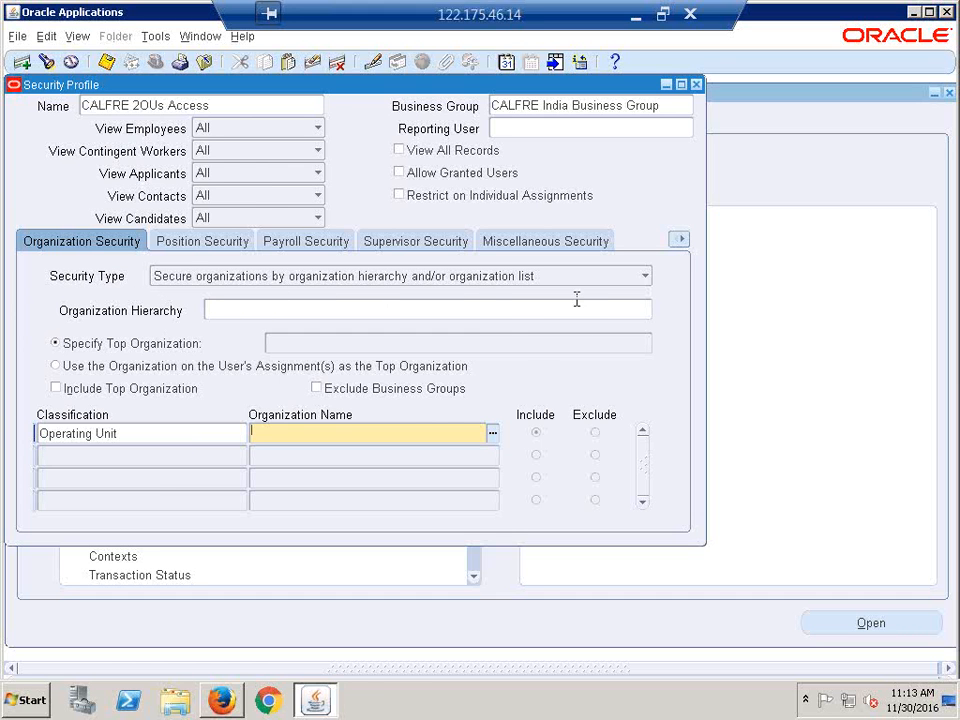
click(135, 433)
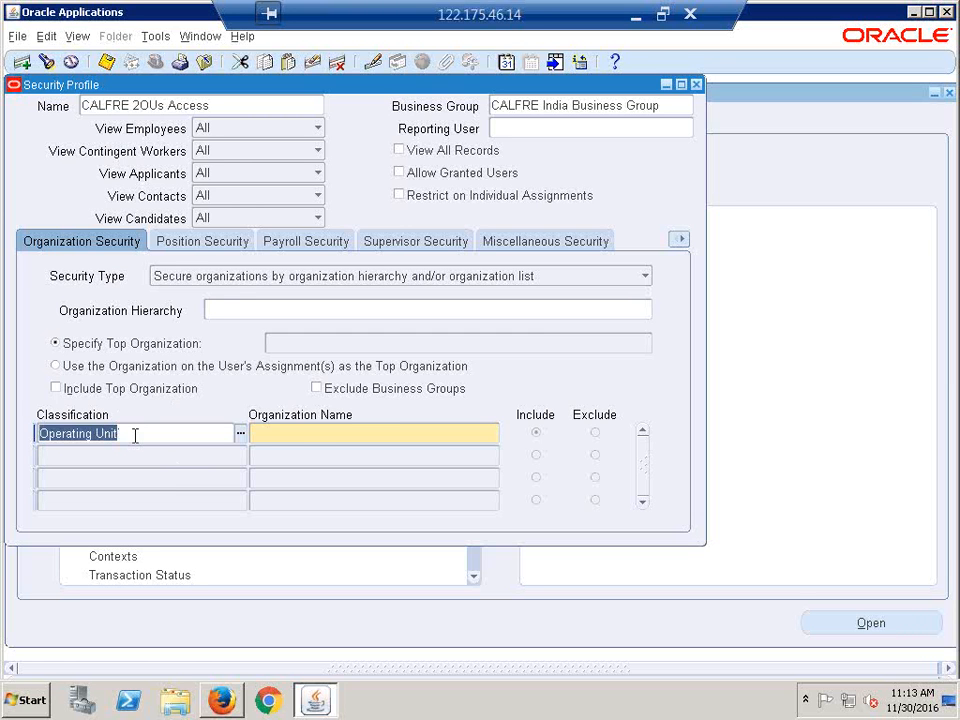
click(305, 433)
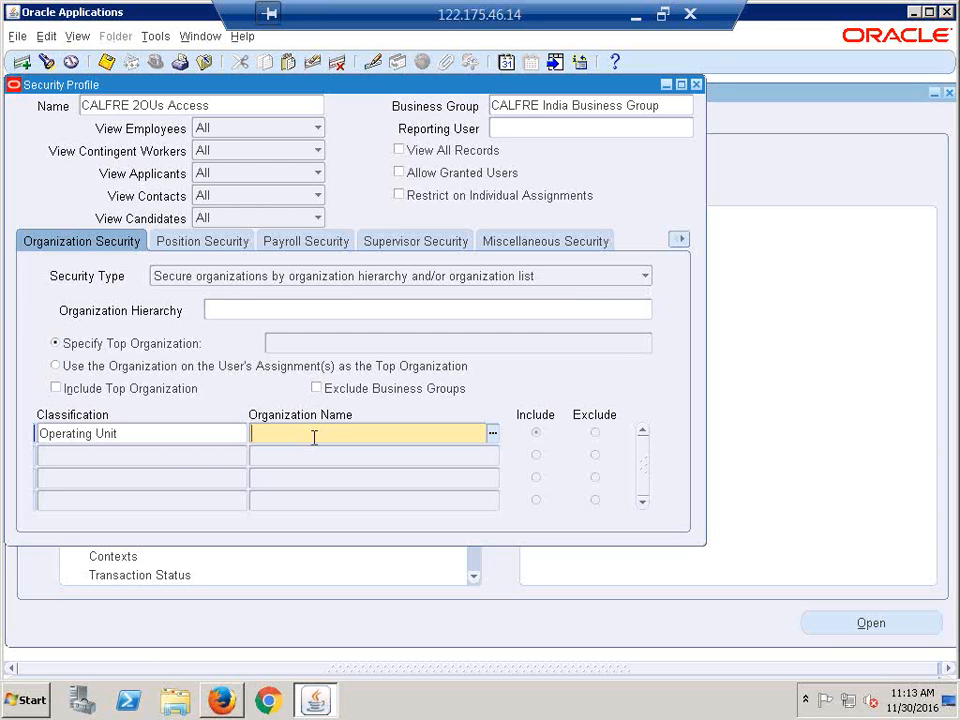
text(calfre h)
key(Tab)
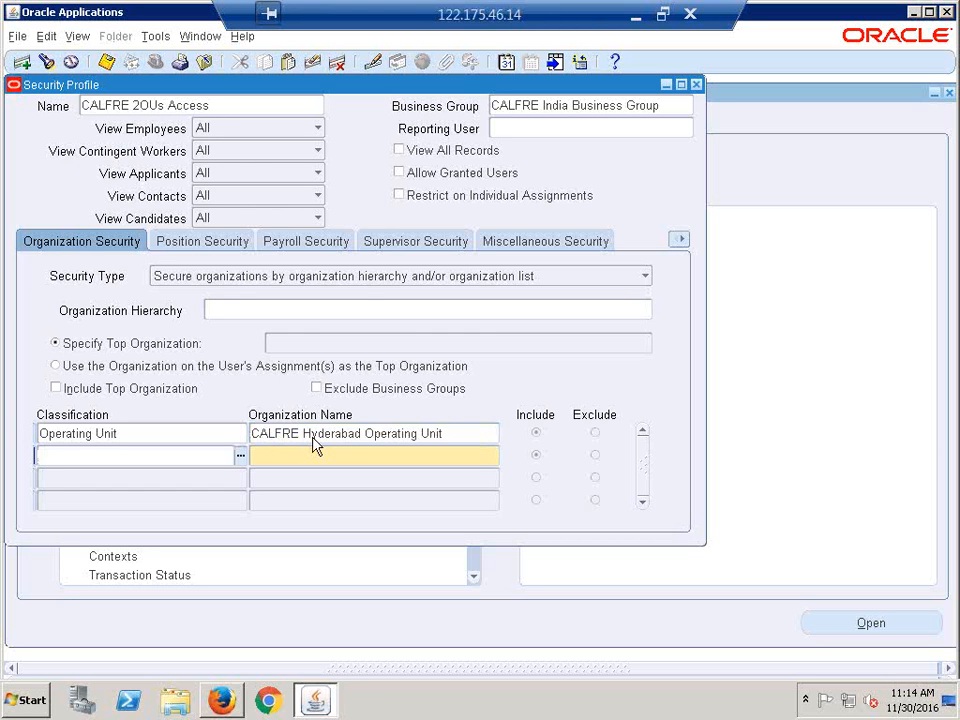
- Add CALFRE Bangaloe Operating Unit as a second Operating Unit row
text(op)
key(Tab)
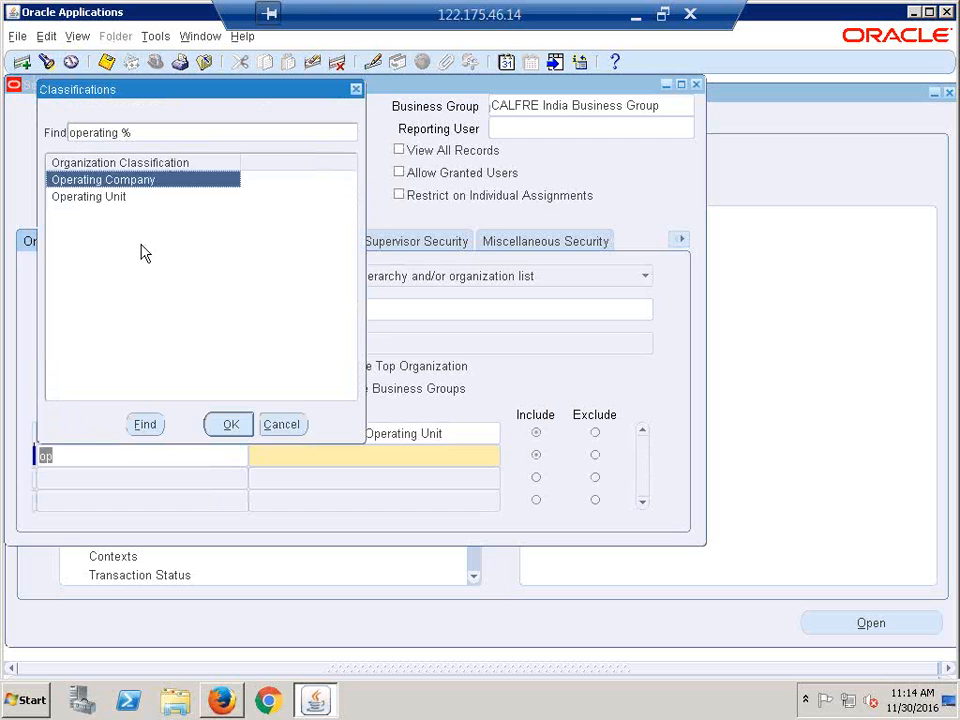
click(128, 198)
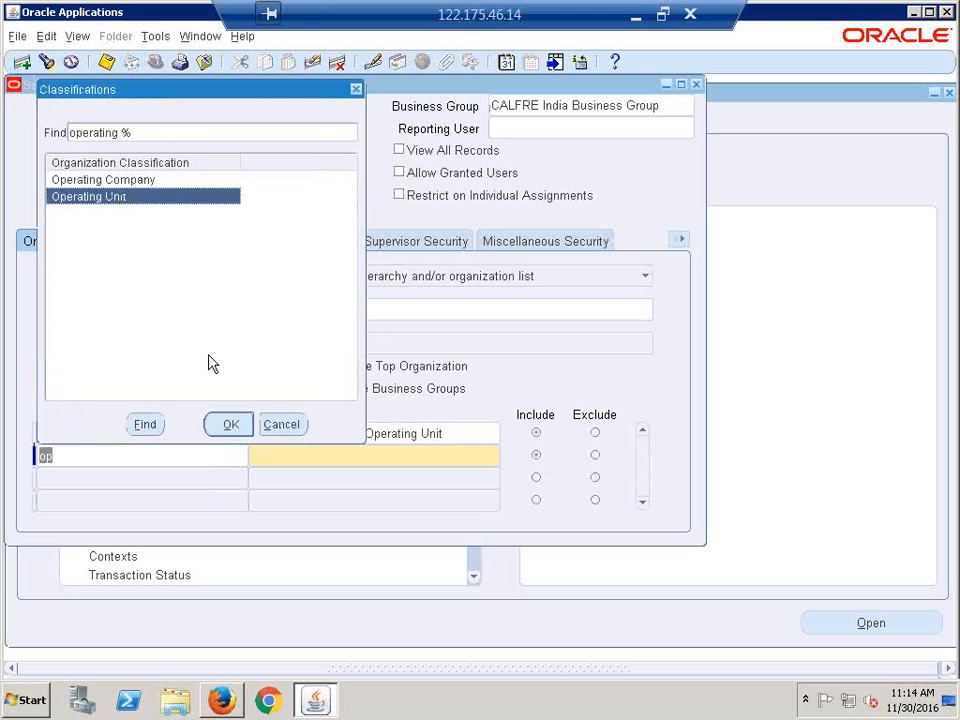
click(224, 428)
click(377, 462)
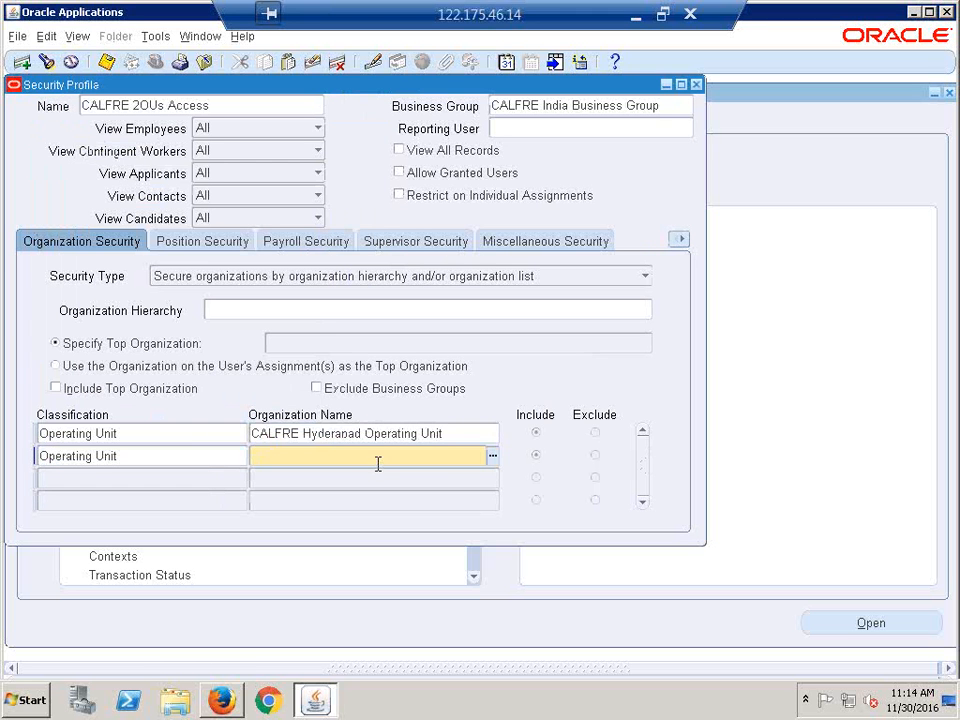
click(493, 457)
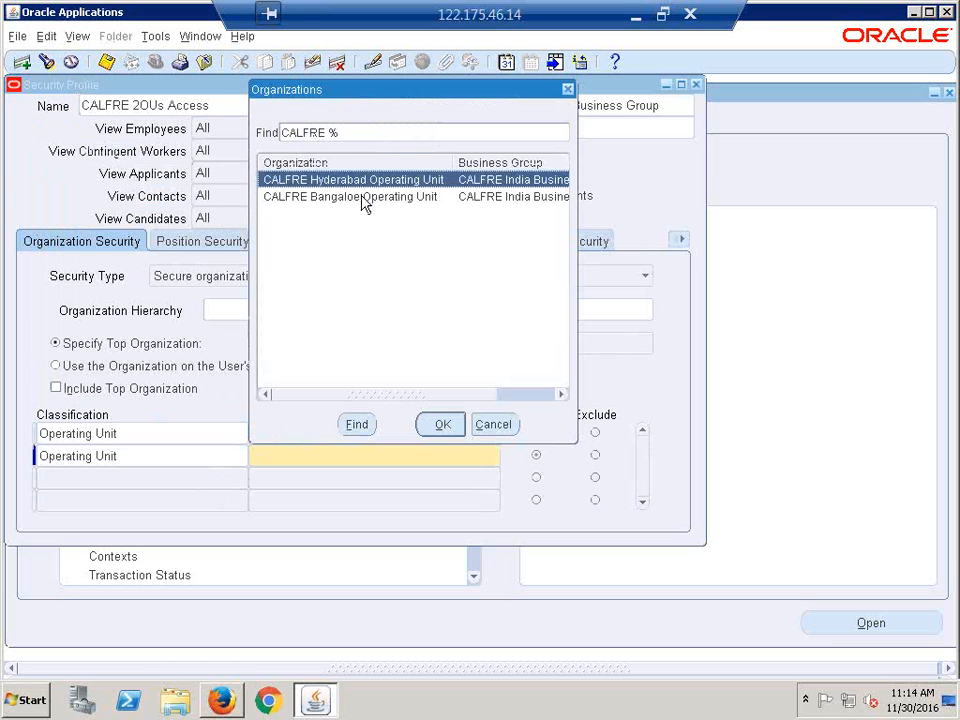
drag(354, 88, 258, 143)
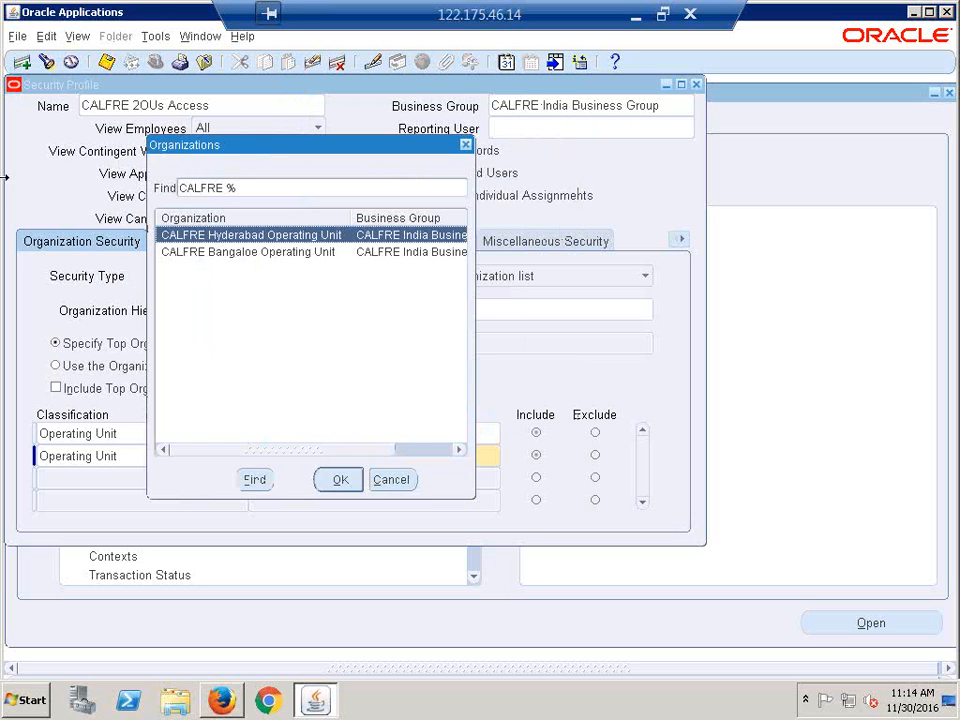
click(279, 253)
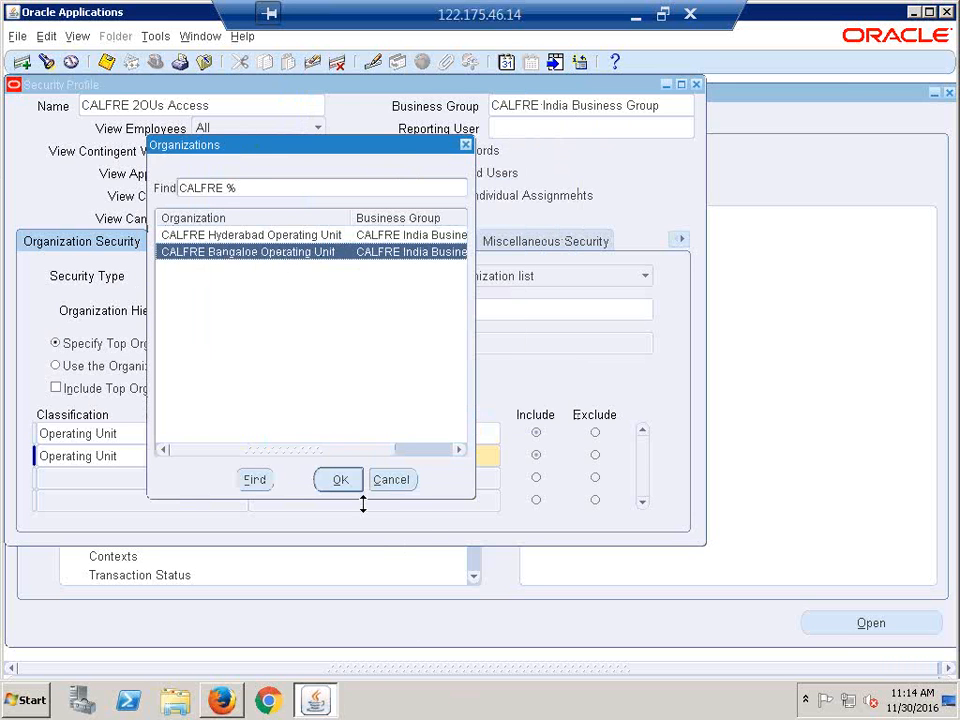
click(340, 479)
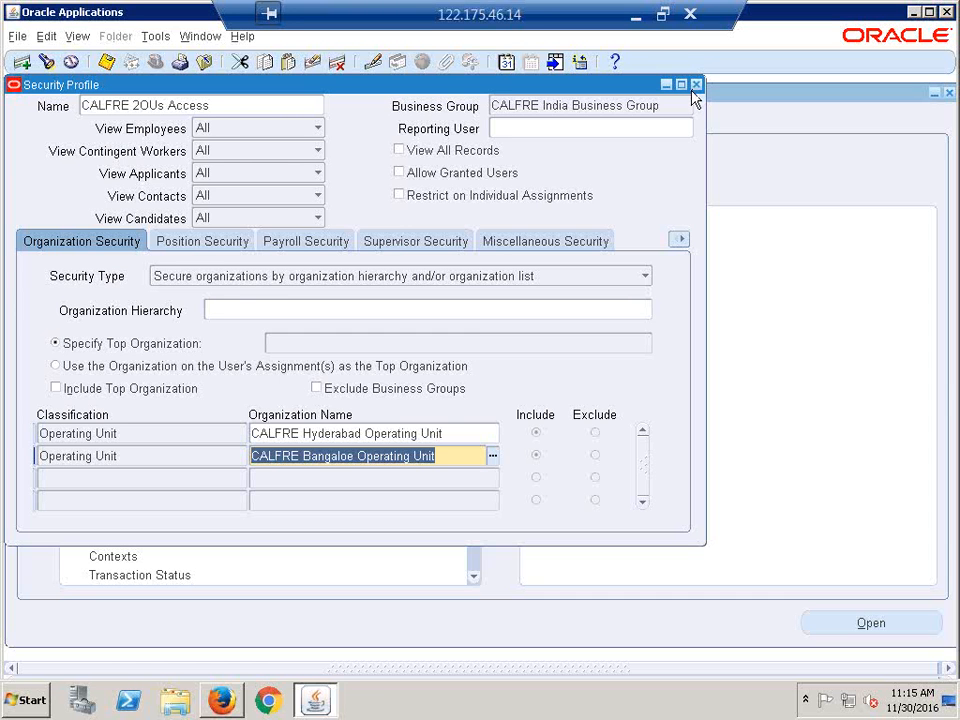
- Save the CALFRE 2OUs Access security profile
click(238, 460)
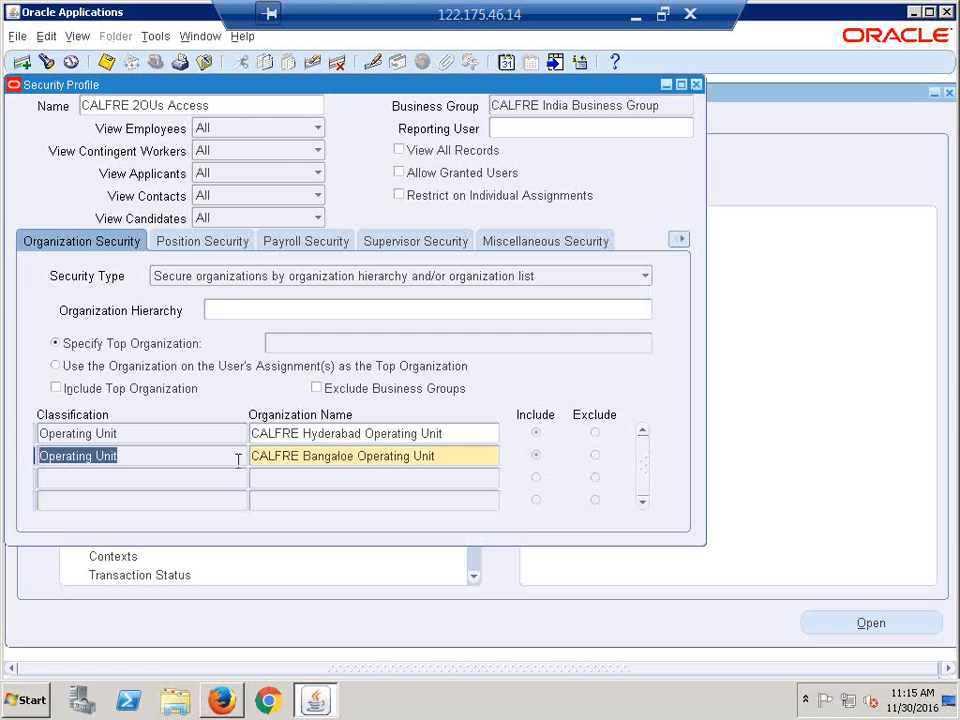
click(216, 456)
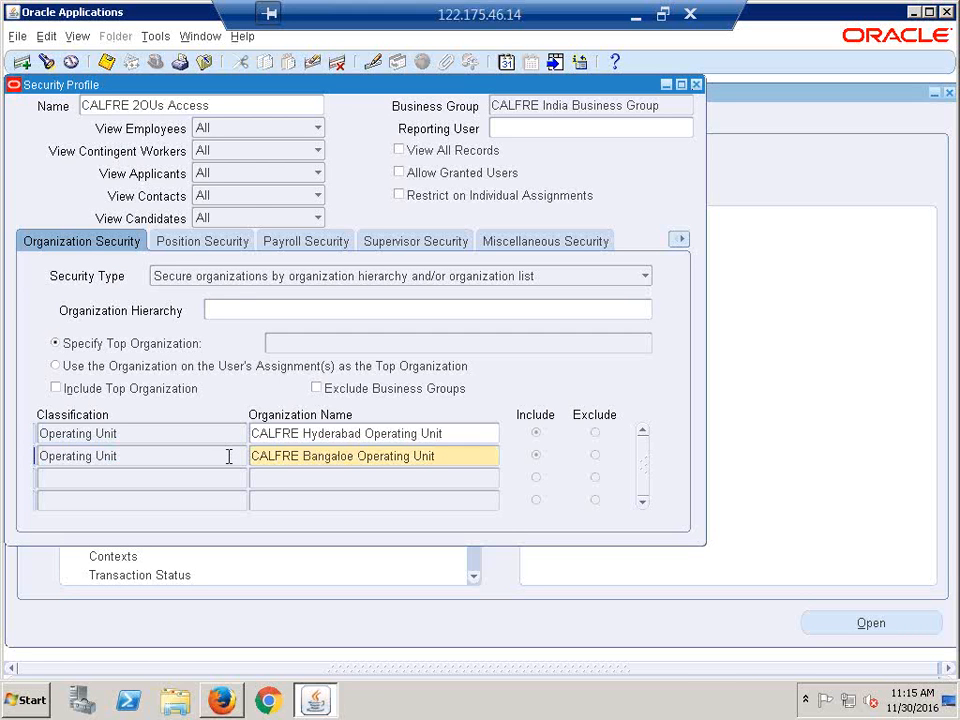
click(109, 62)
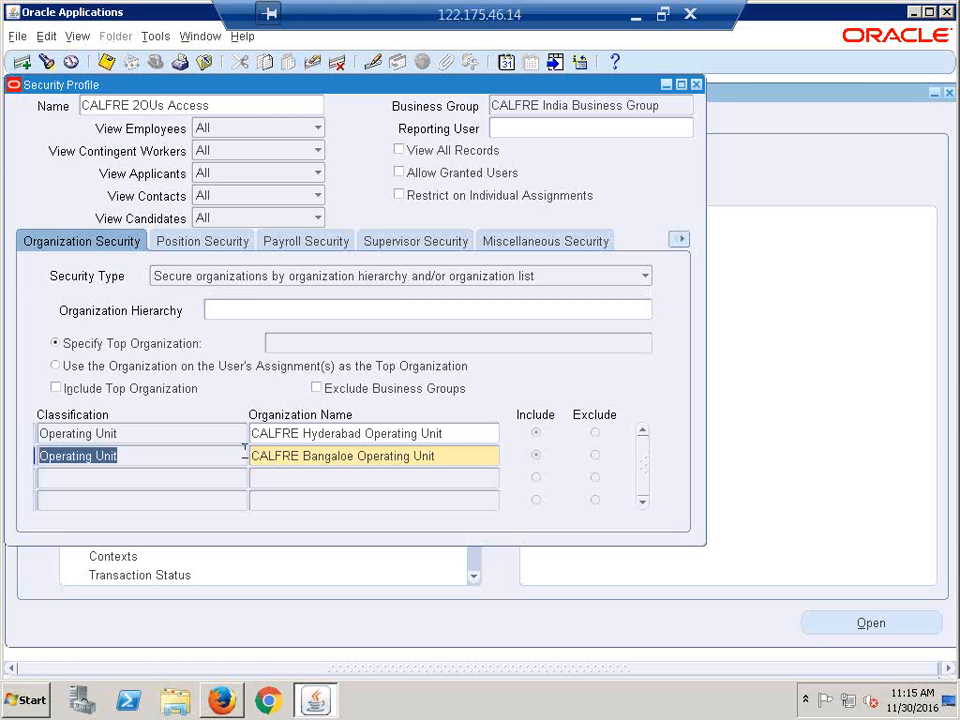
click(150, 456)
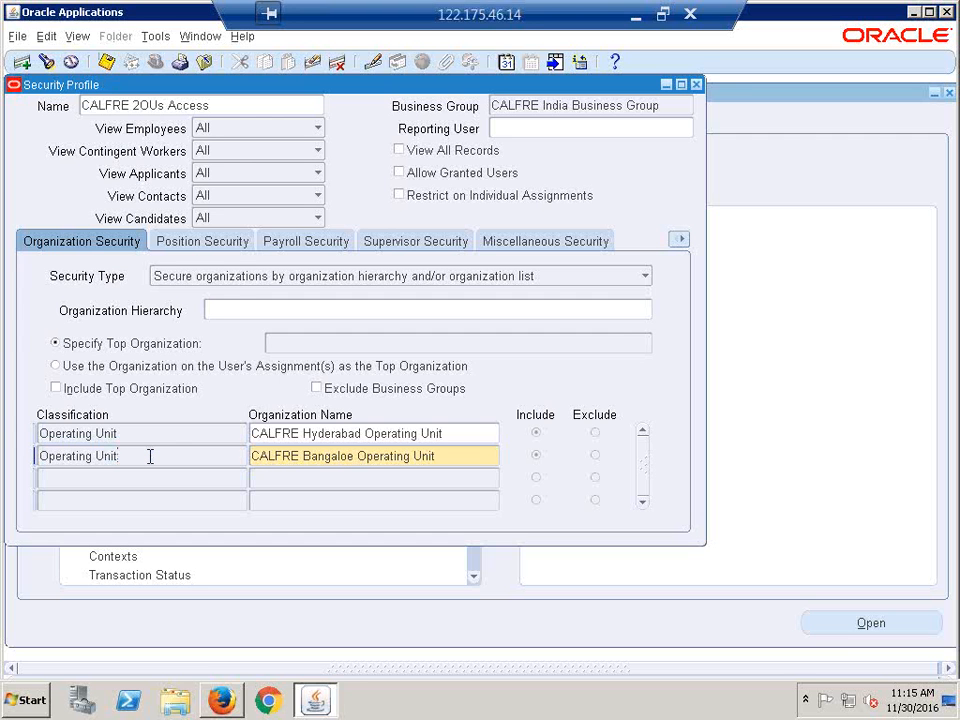
- Close Security Profile, switch to System Administrator and open Profile > System
click(696, 84)
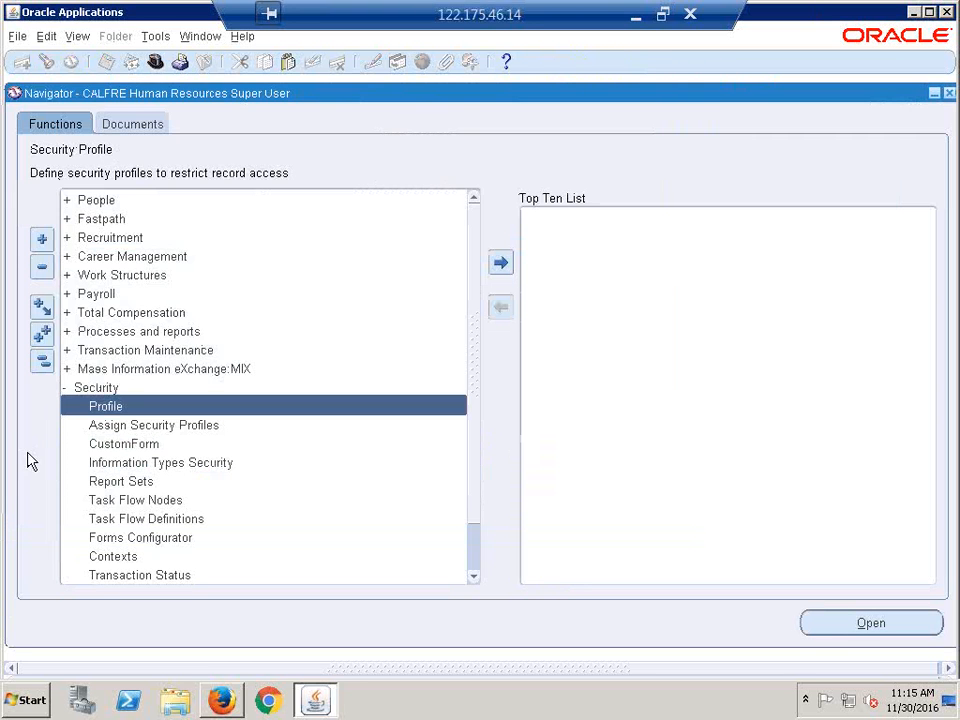
click(42, 362)
click(155, 66)
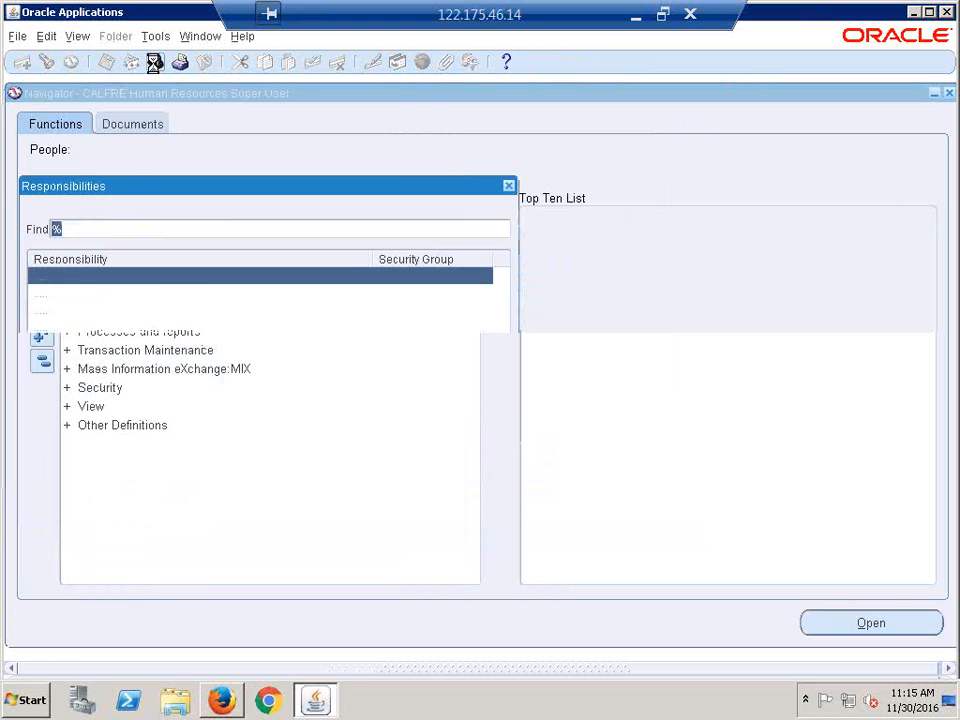
key(s)
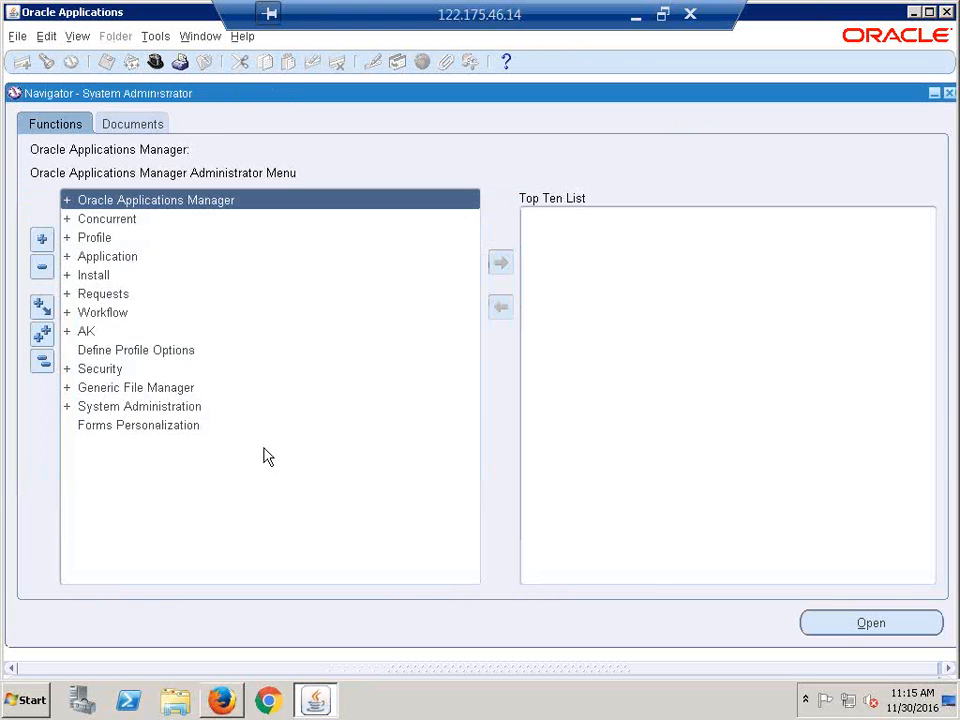
click(143, 238)
key(Return)
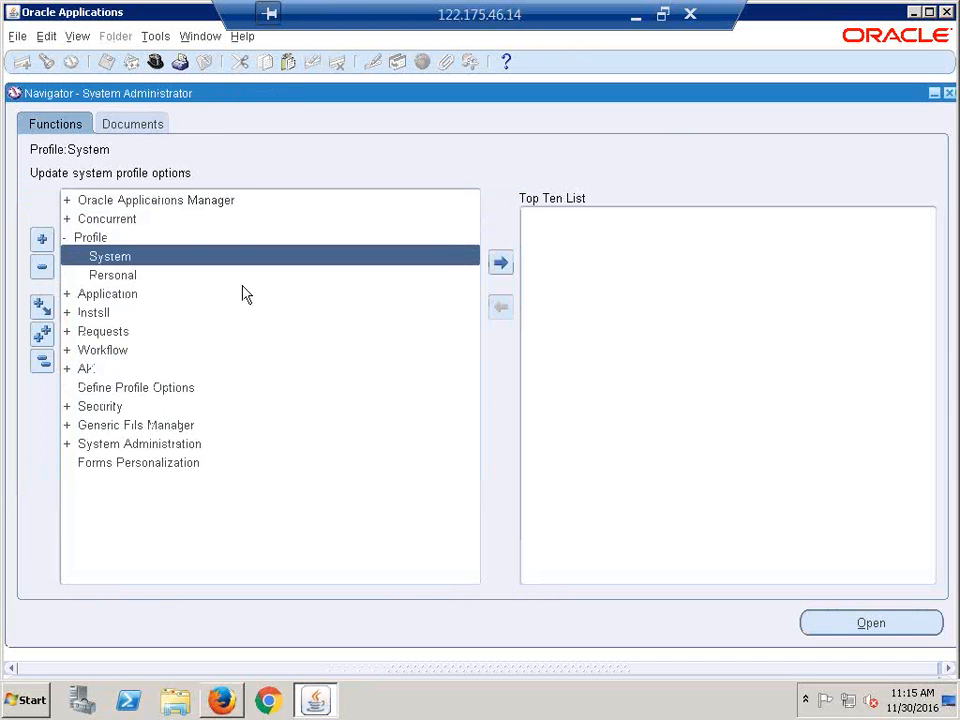
key(Return)
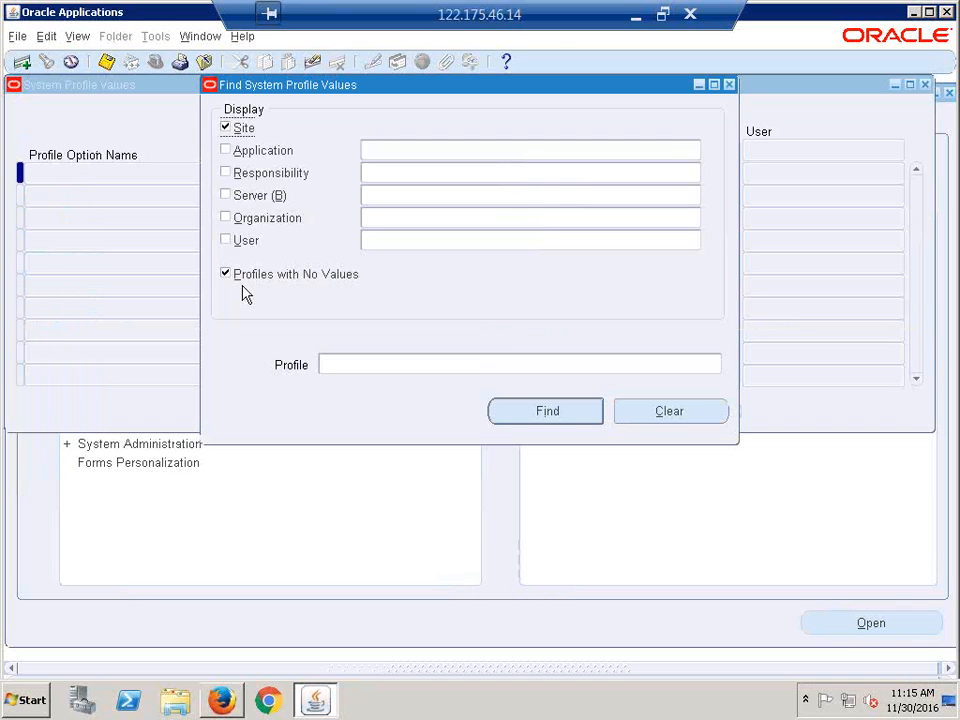
- Find profile values for CALFRE Accounts Payable Super User, excluding Site and empty profiles
click(386, 174)
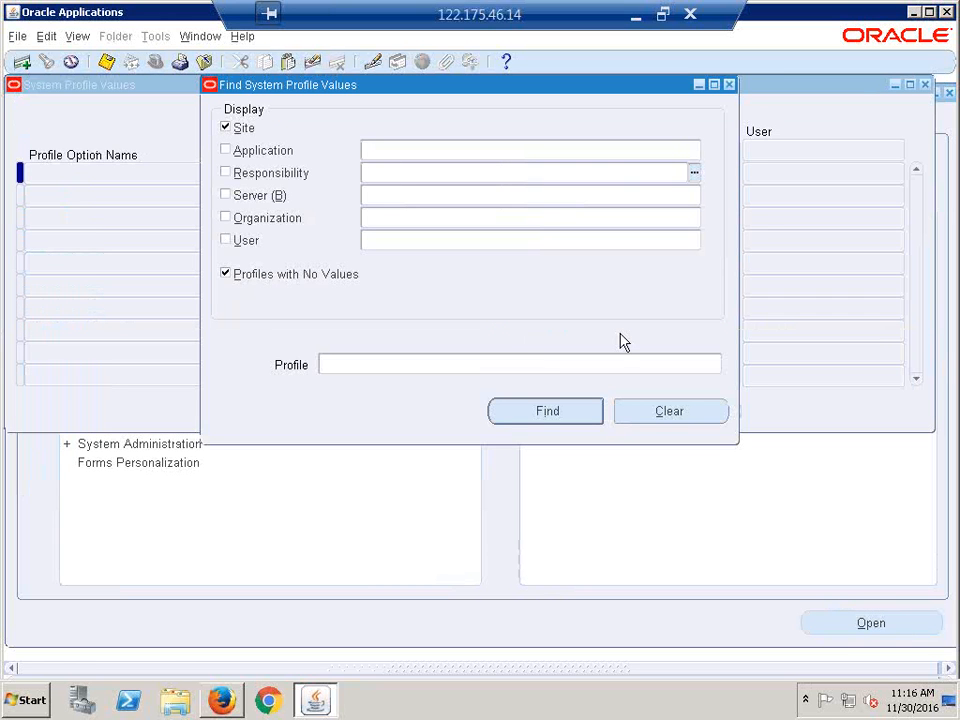
text(calfre:accounts)
key(Tab)
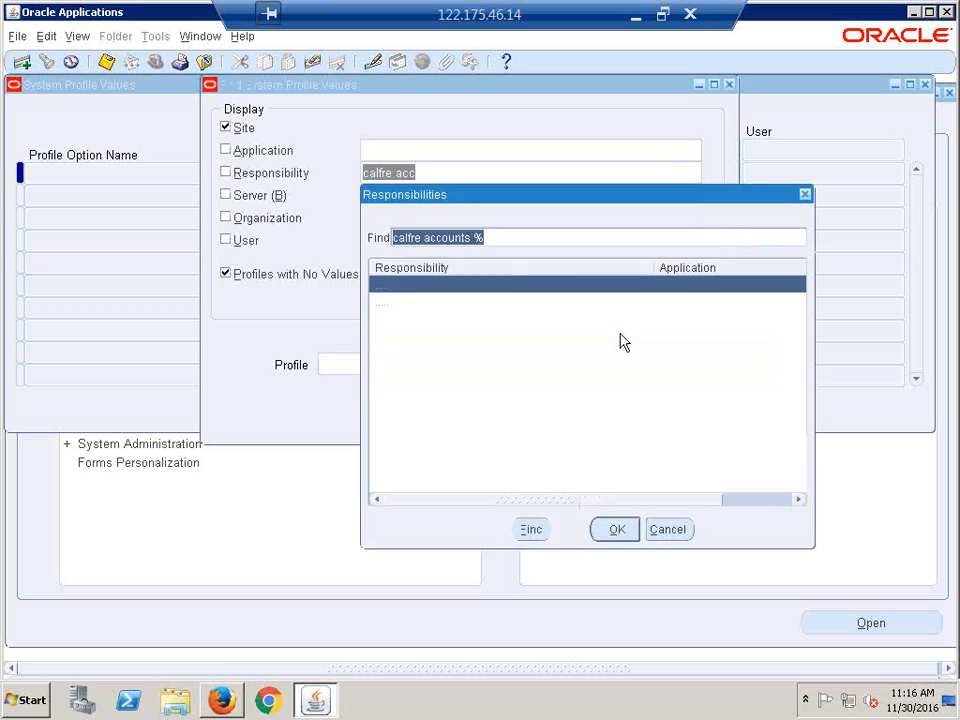
key(Return)
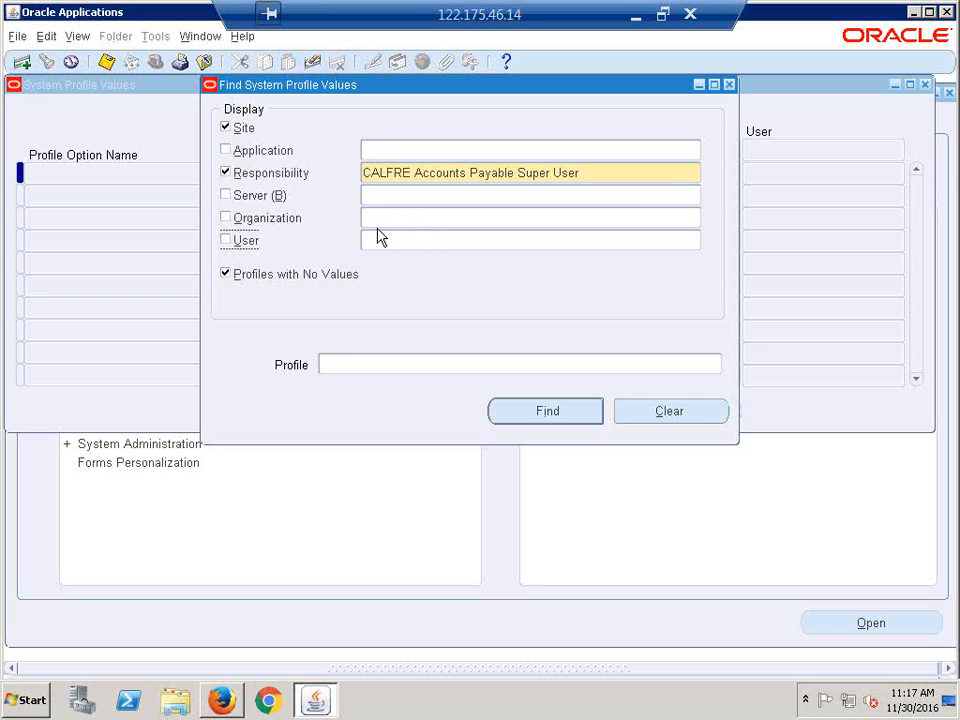
click(339, 362)
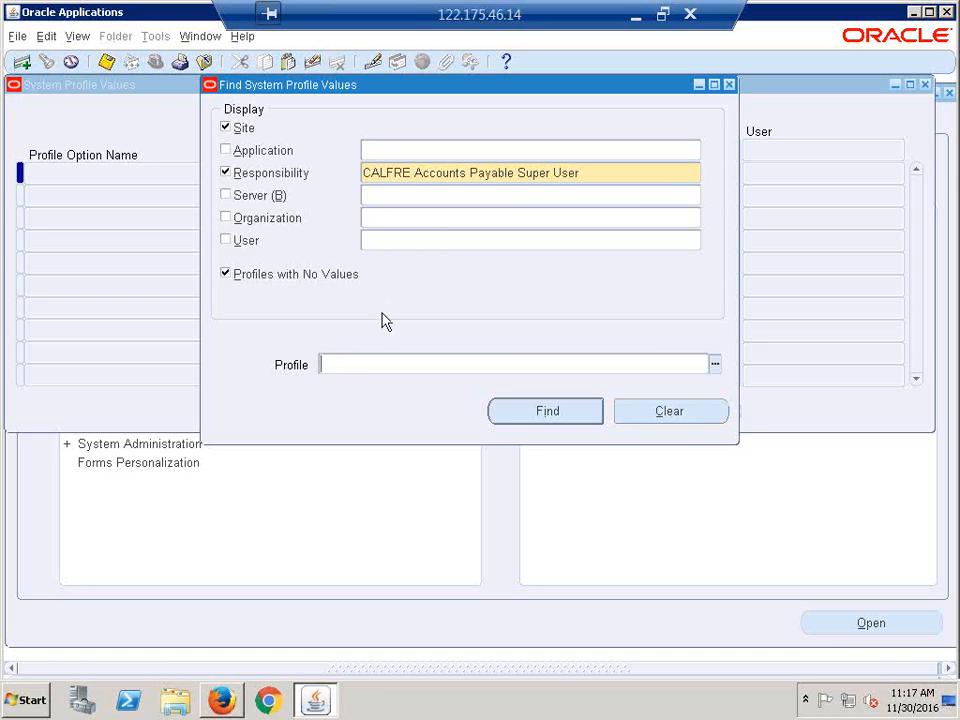
click(226, 128)
click(226, 273)
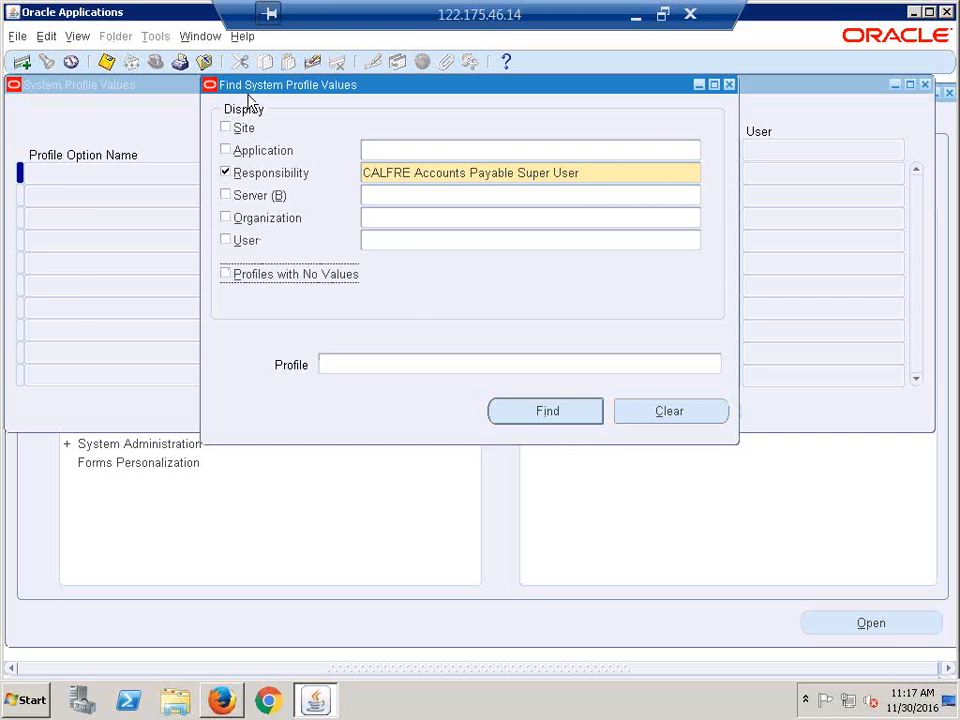
click(521, 416)
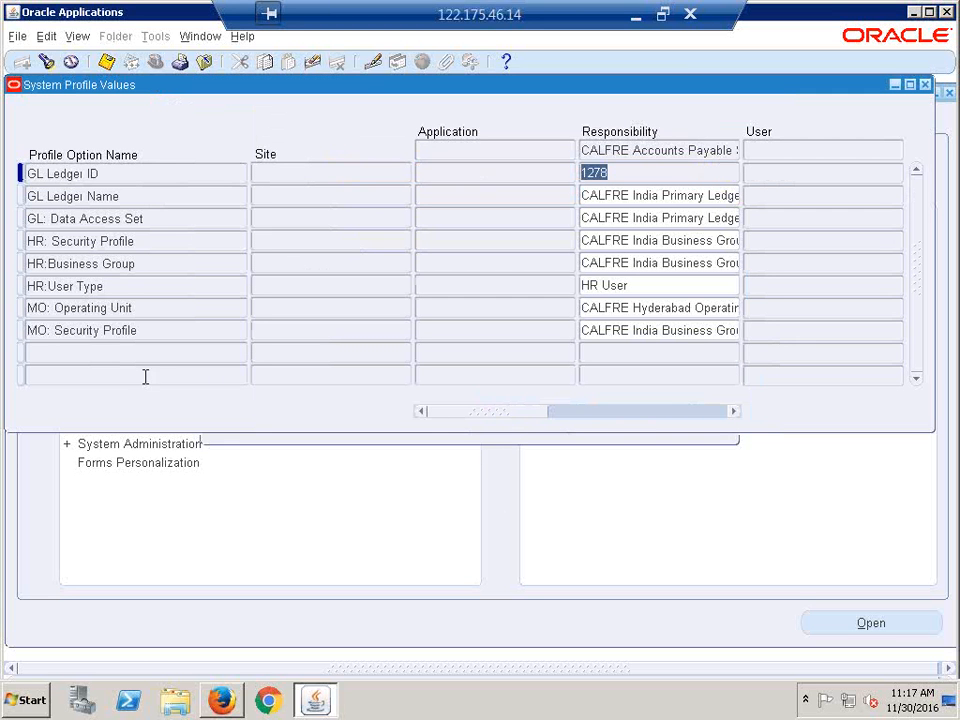
- Replace the AP responsibility's MO: Security Profile value with CALFRE 2OUs Access
click(105, 332)
click(621, 334)
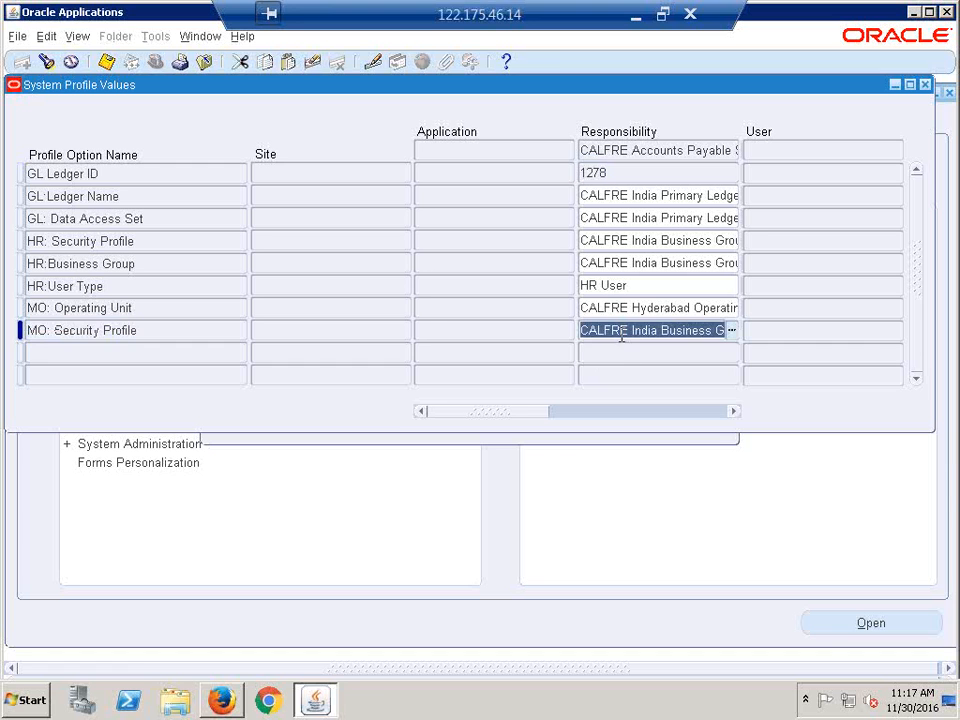
key(Delete)
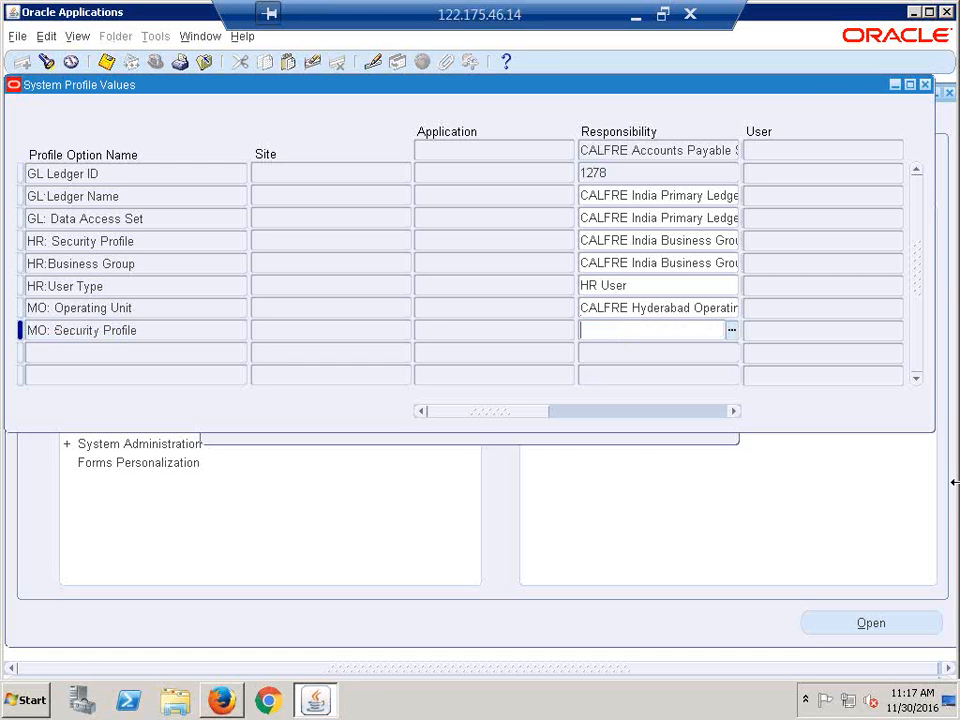
text(calfre 2)
key(Tab)
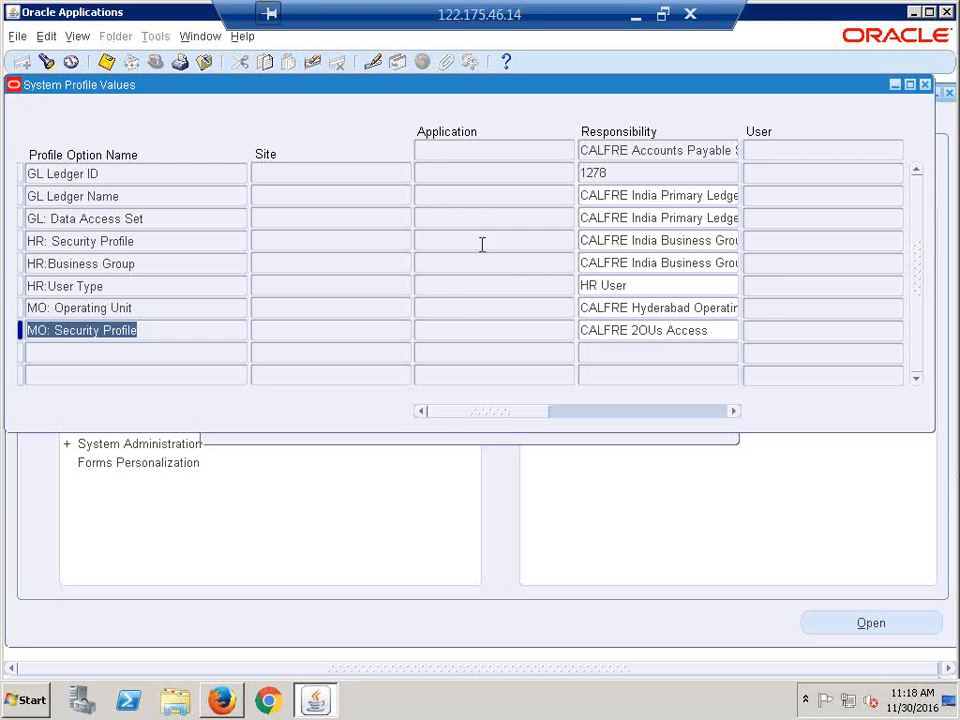
click(293, 336)
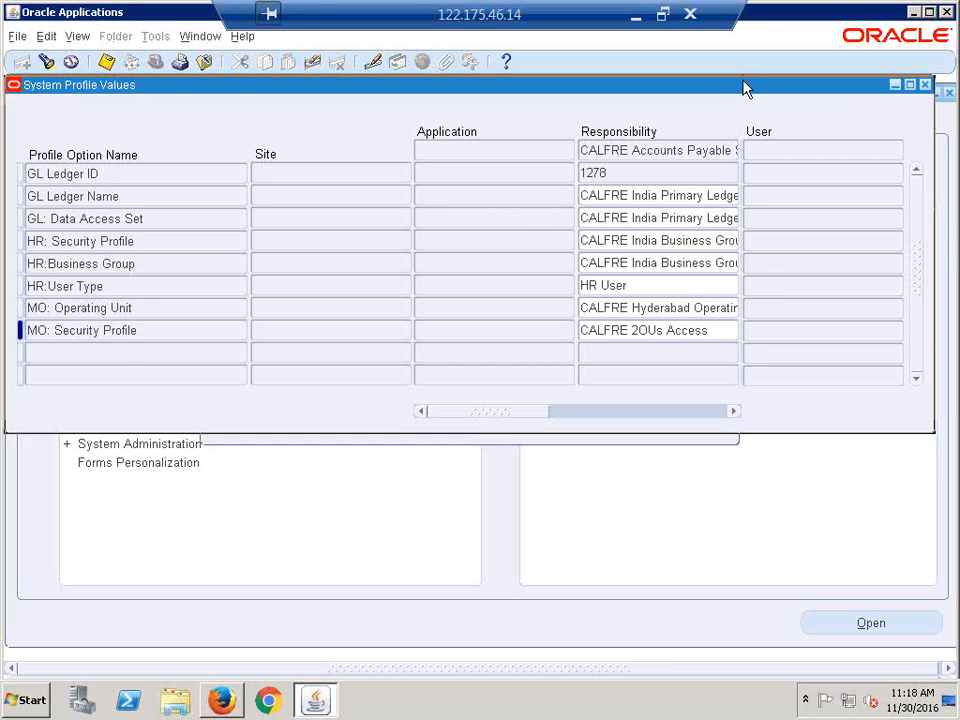
drag(744, 86, 738, 108)
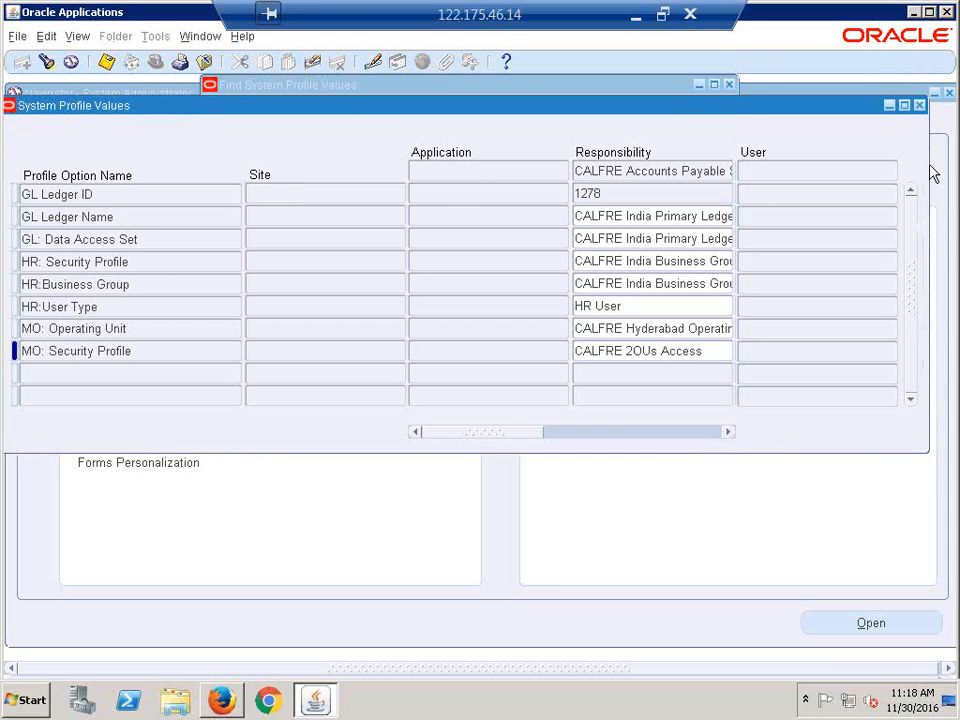
- Close the profile windows and switch to CALFRE Accounts Payable Super User
click(920, 106)
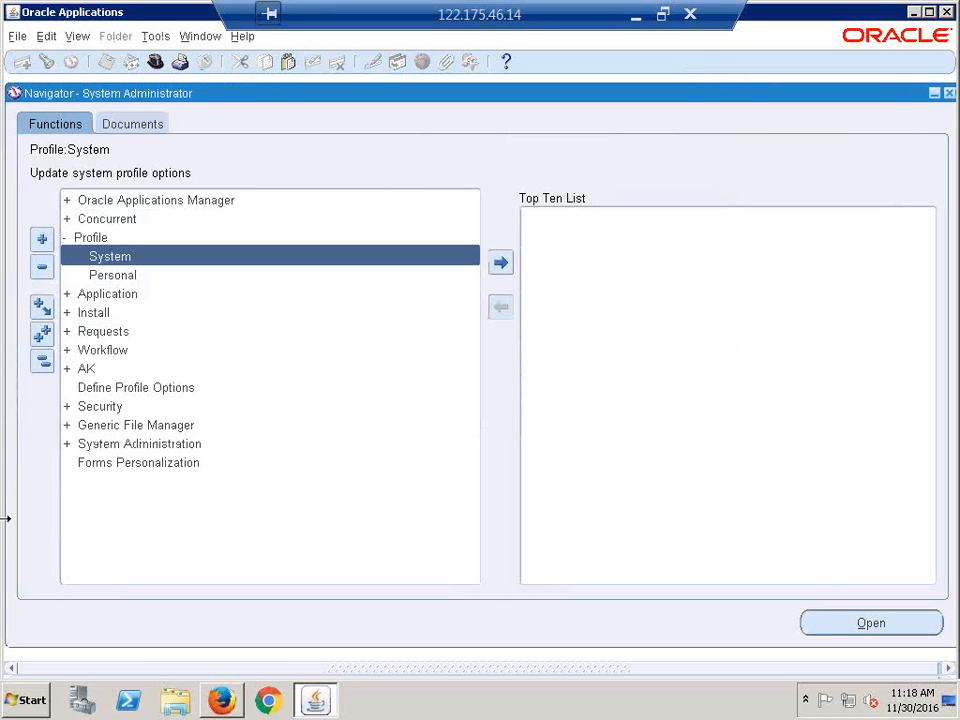
click(36, 364)
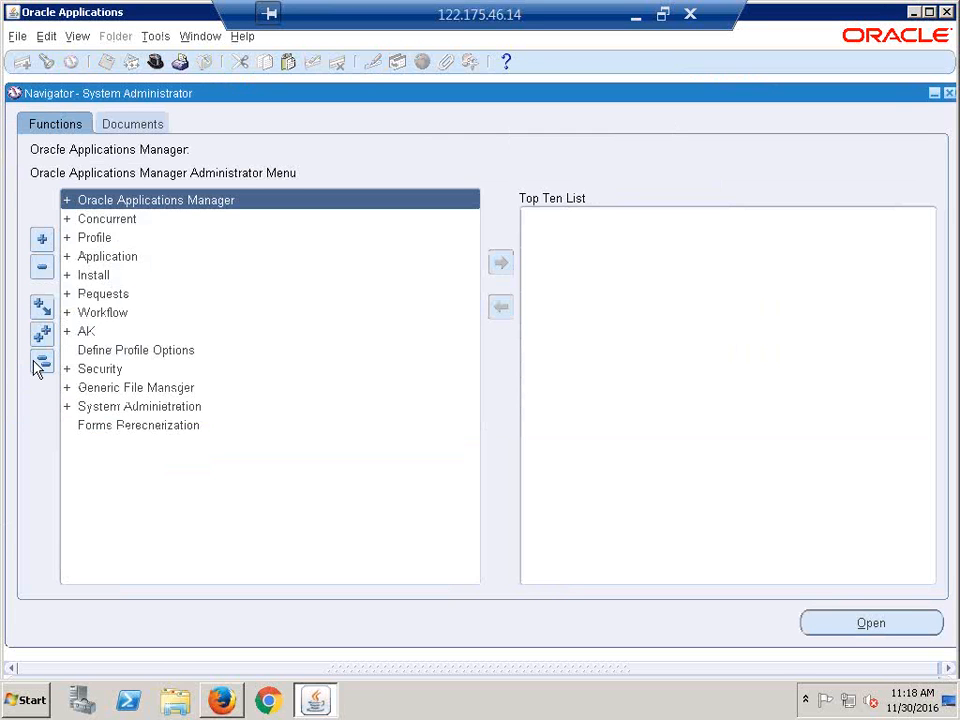
click(155, 63)
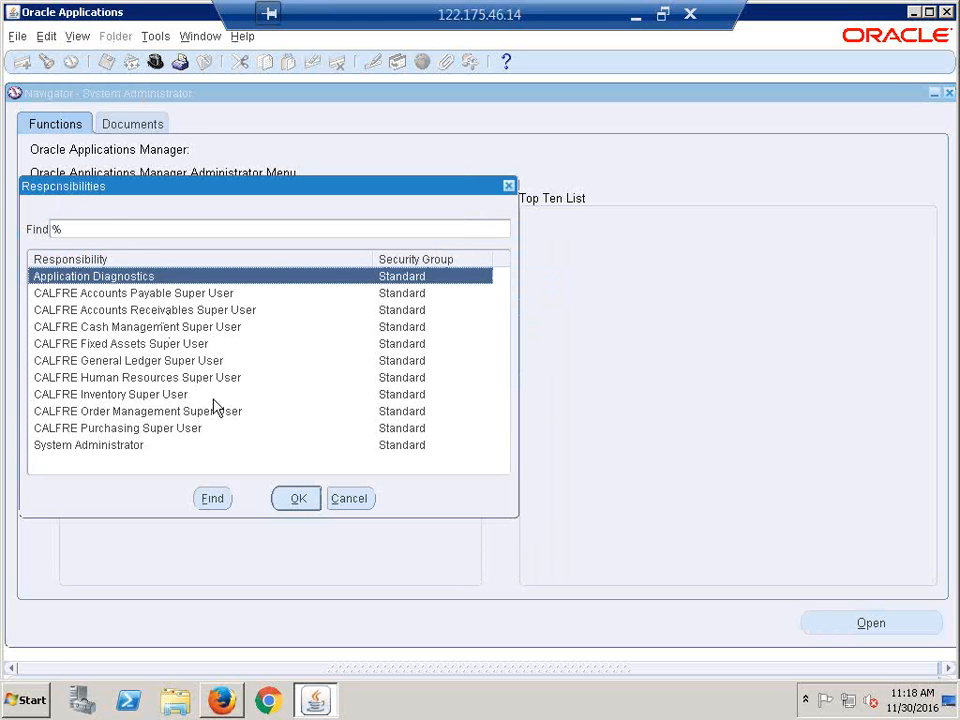
click(148, 296)
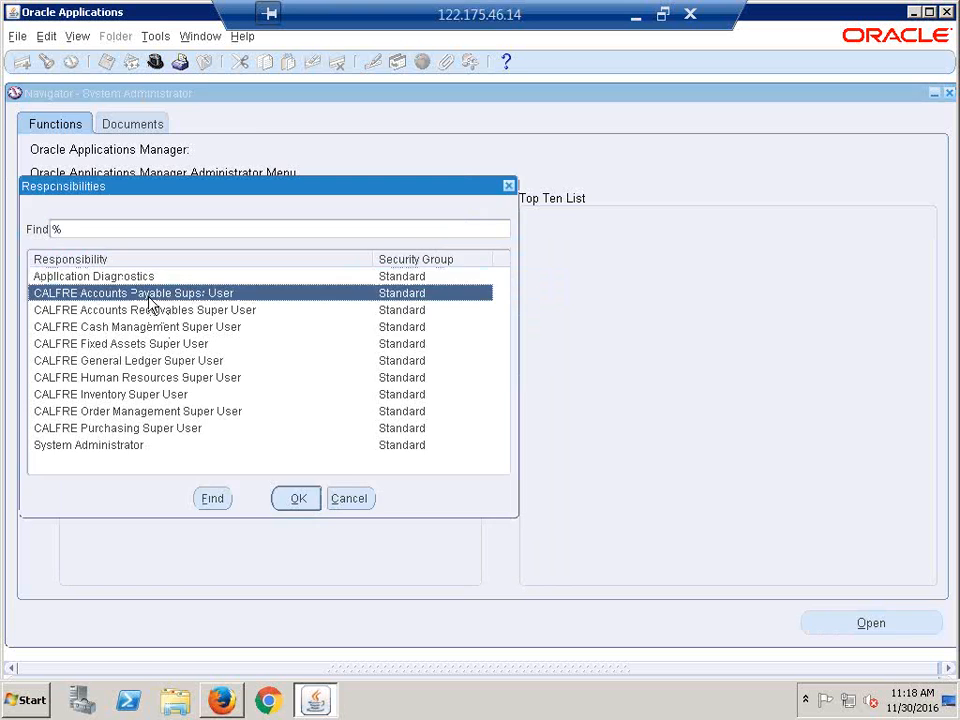
double_click(148, 296)
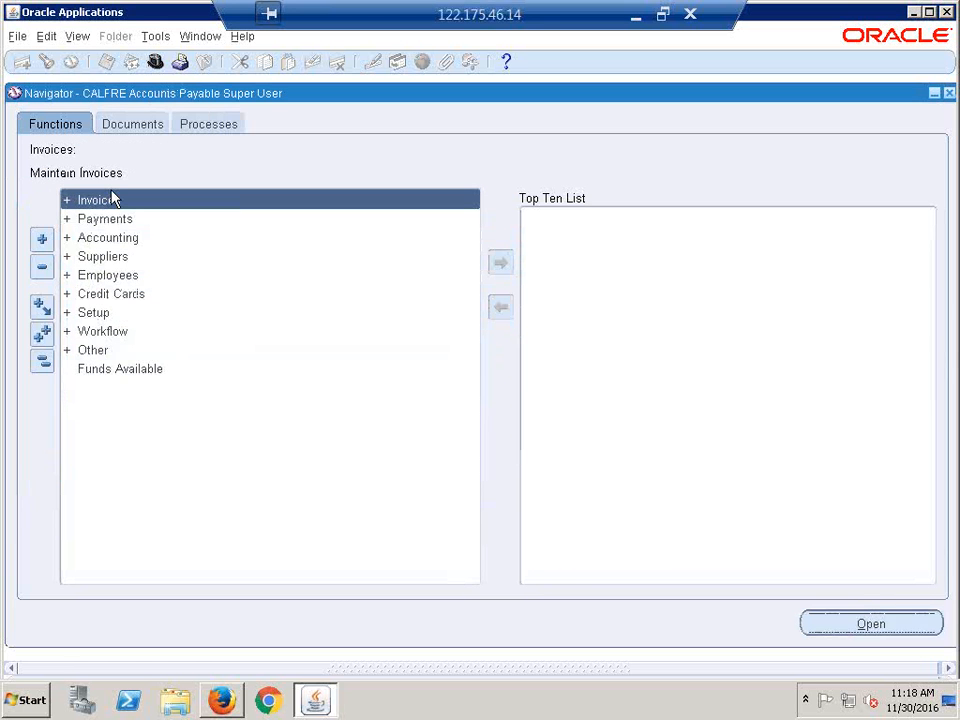
- Open the Invoices entry form, then collapse the tree and reopen the Responsibilities list
key(Return)
key(Return)
key(Down)
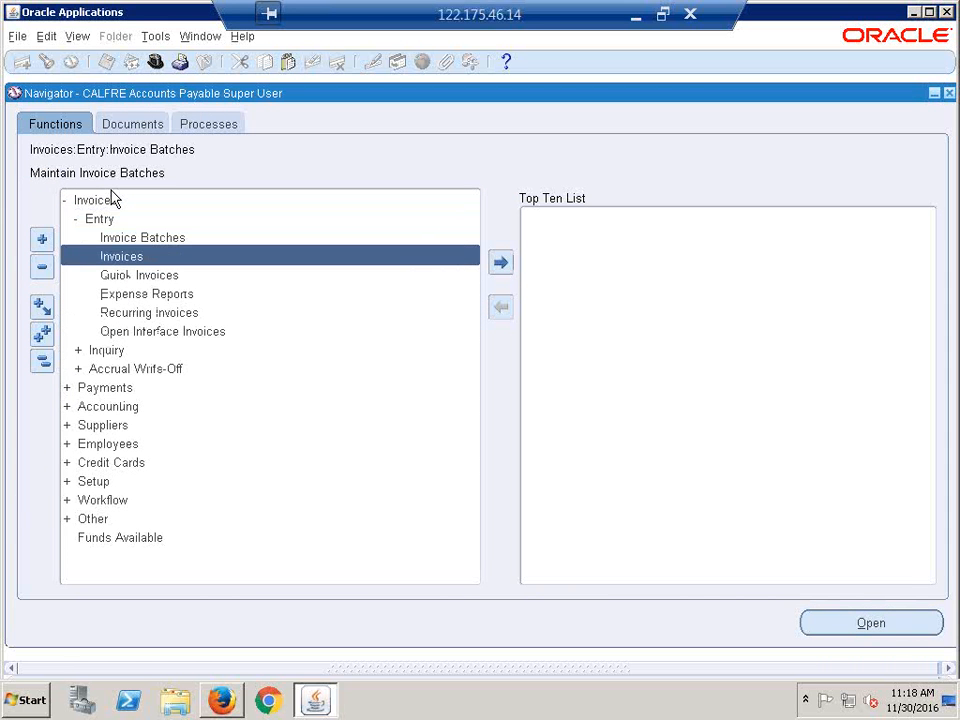
key(Return)
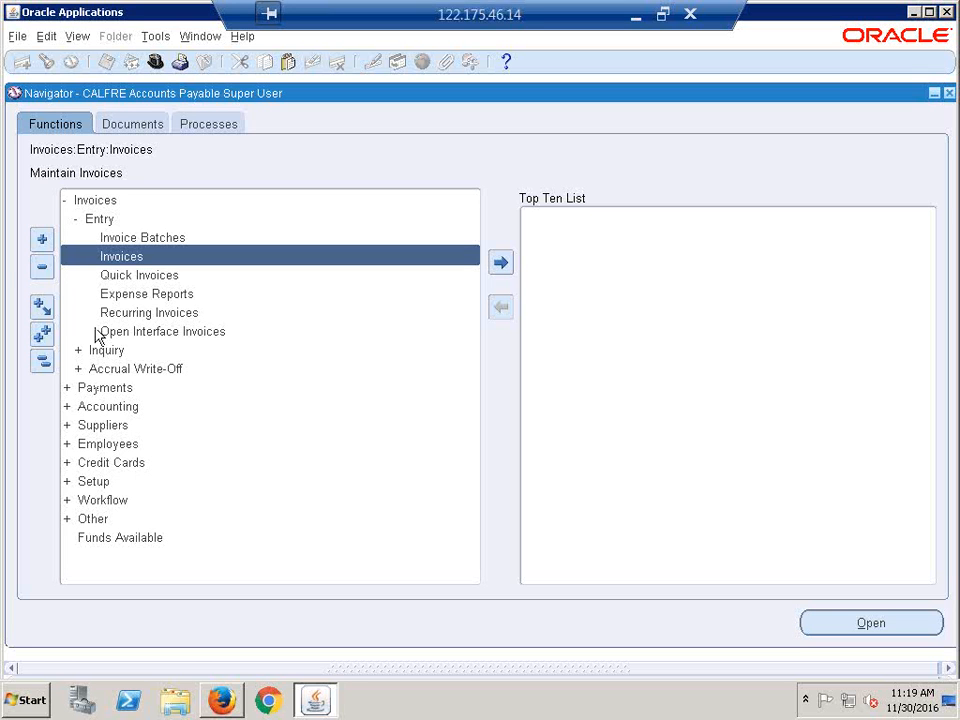
click(42, 366)
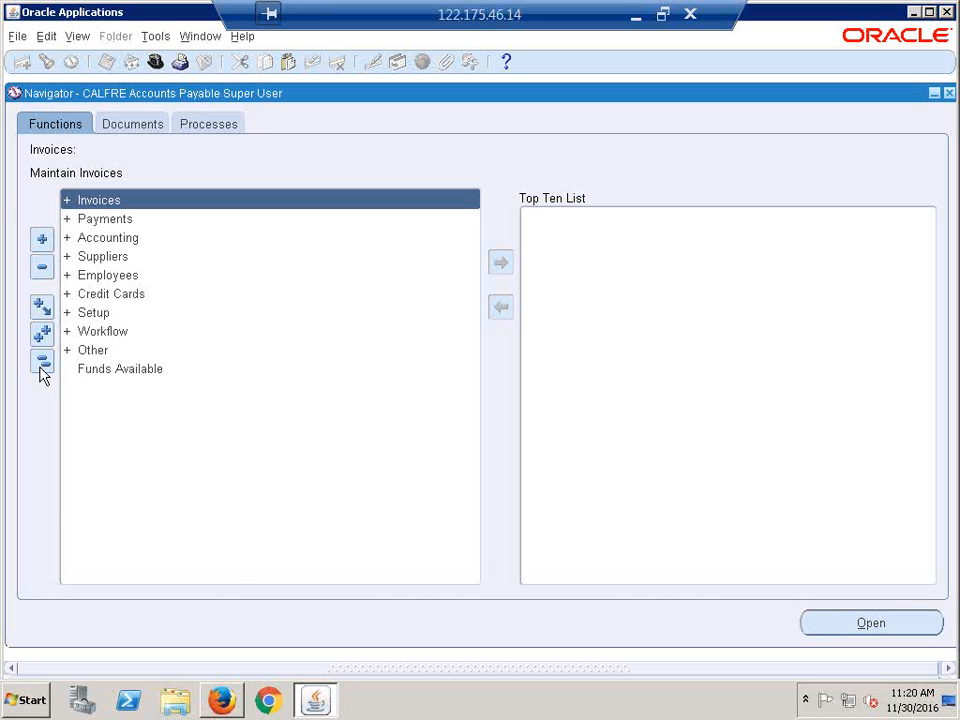
click(153, 62)
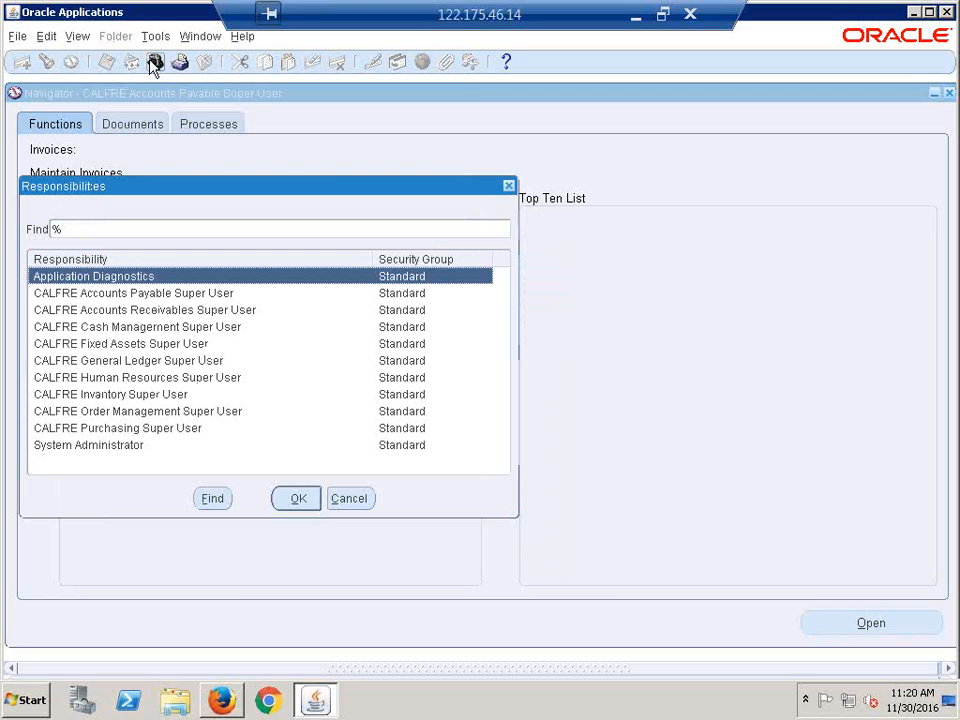
- Switch to CALFRE Human Resources Super User and open View > Requests to submit a new request
click(127, 381)
double_click(127, 380)
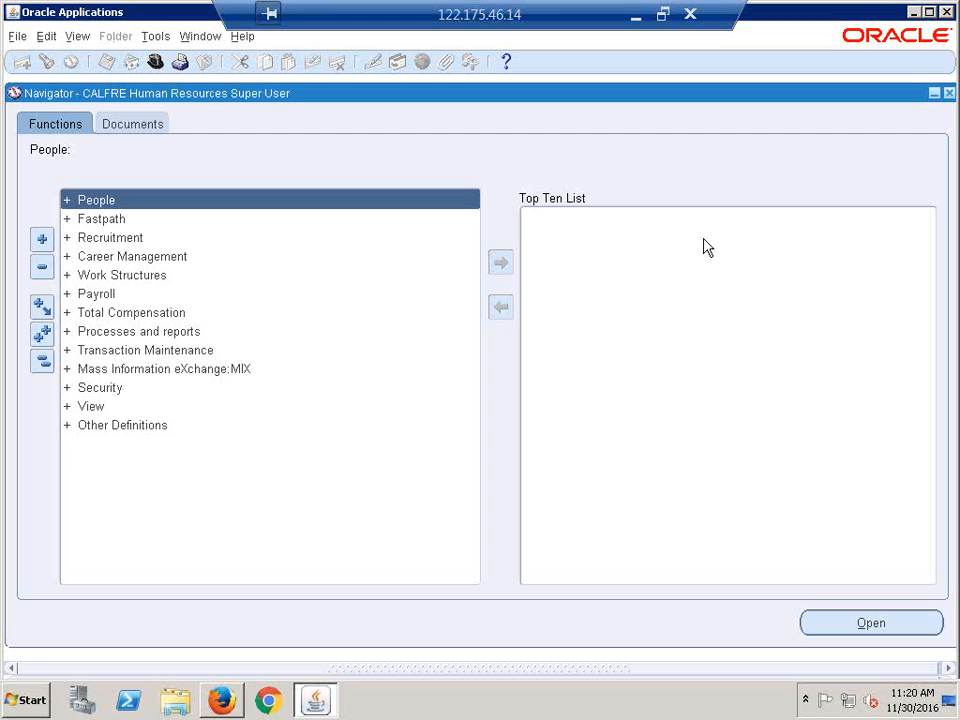
key(alt+v)
key(Return)
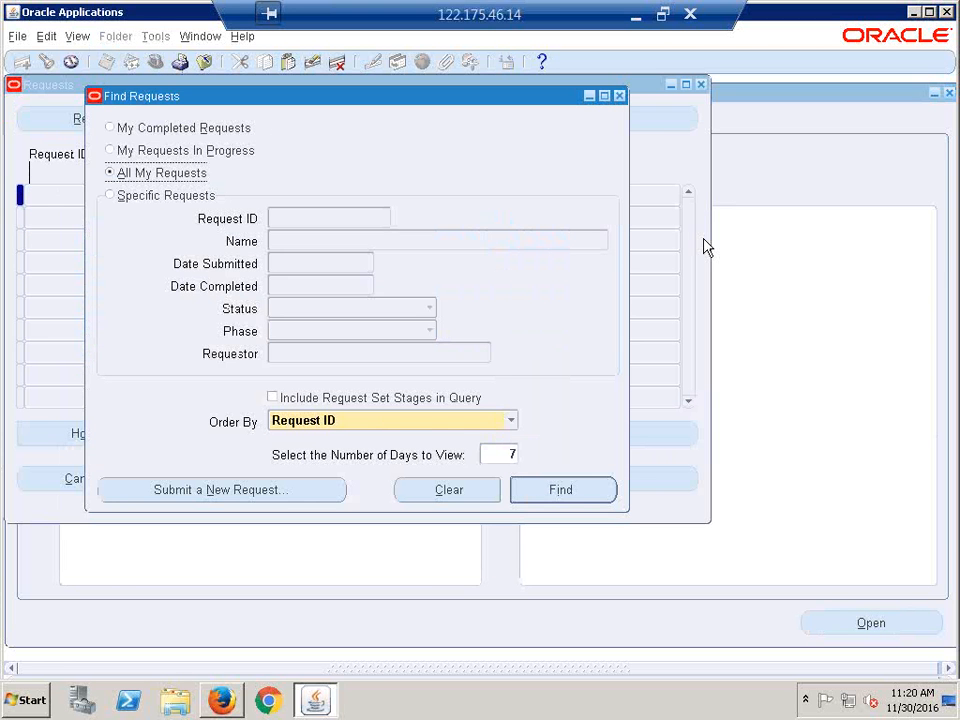
click(250, 492)
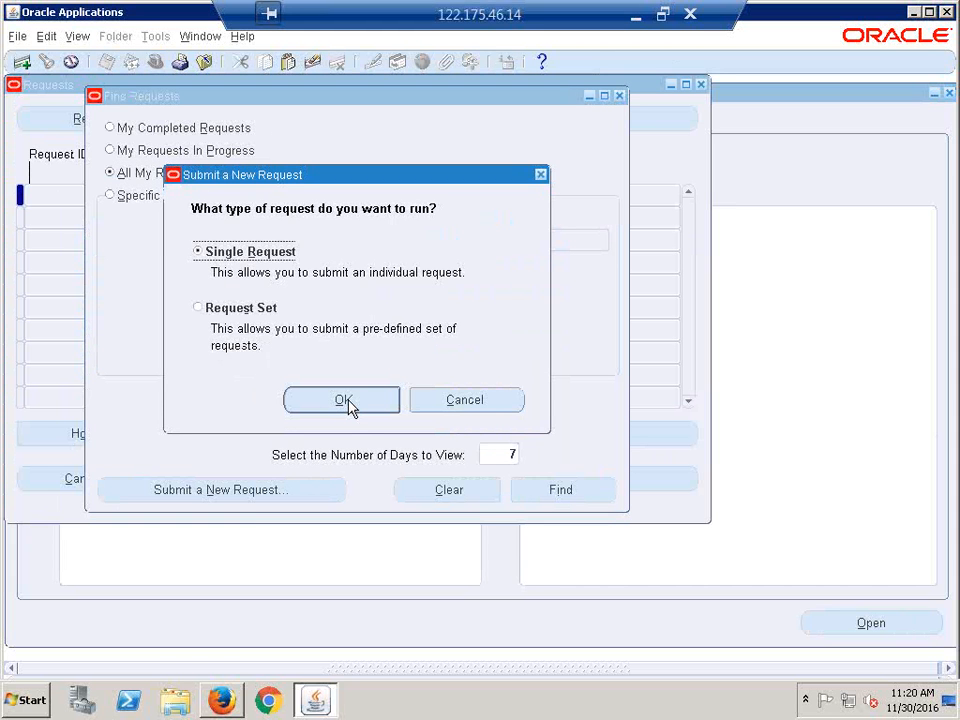
- Confirm Single Request and reposition the blank Submit Request form on screen
click(345, 401)
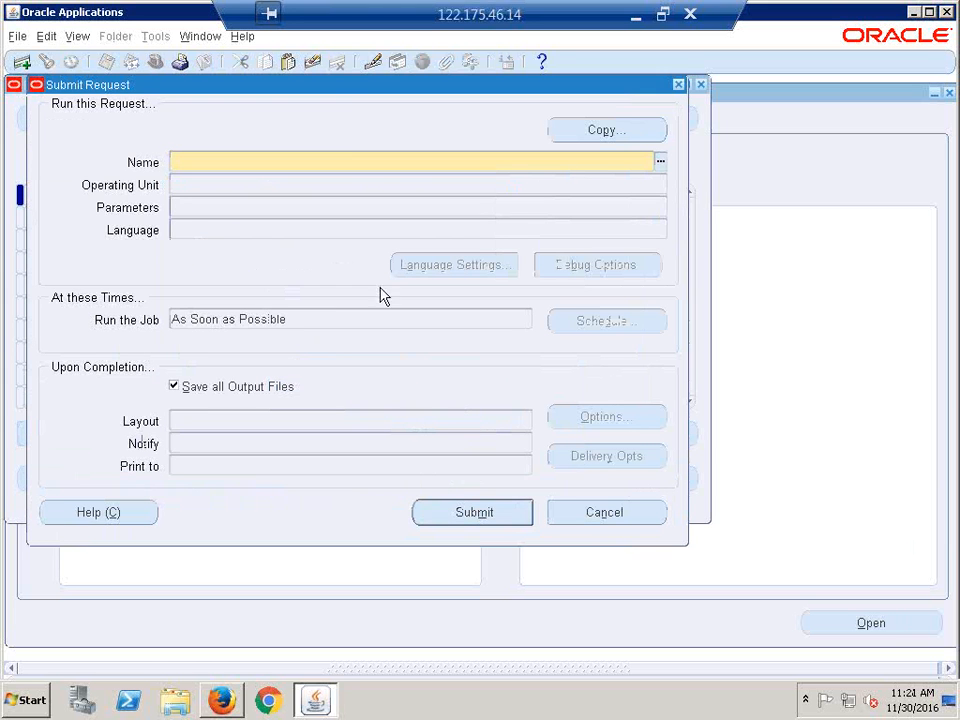
drag(325, 94, 338, 188)
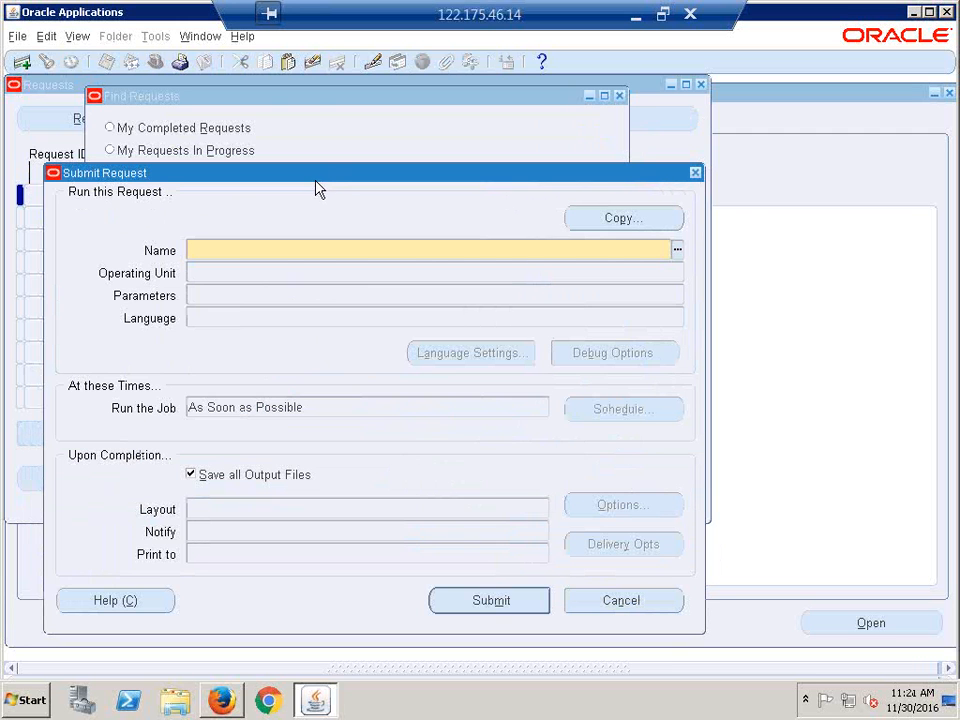
drag(309, 182, 311, 209)
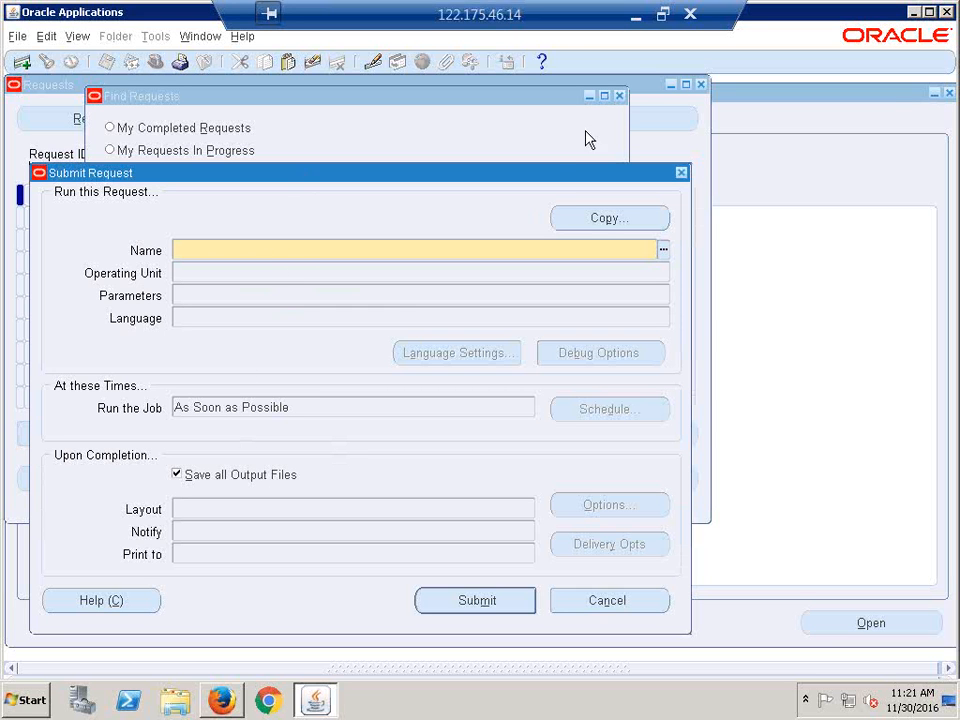
- Relaunch Remote Desktop Connection and retry connecting to 122.175.46.14, dismissing the failure message
click(692, 14)
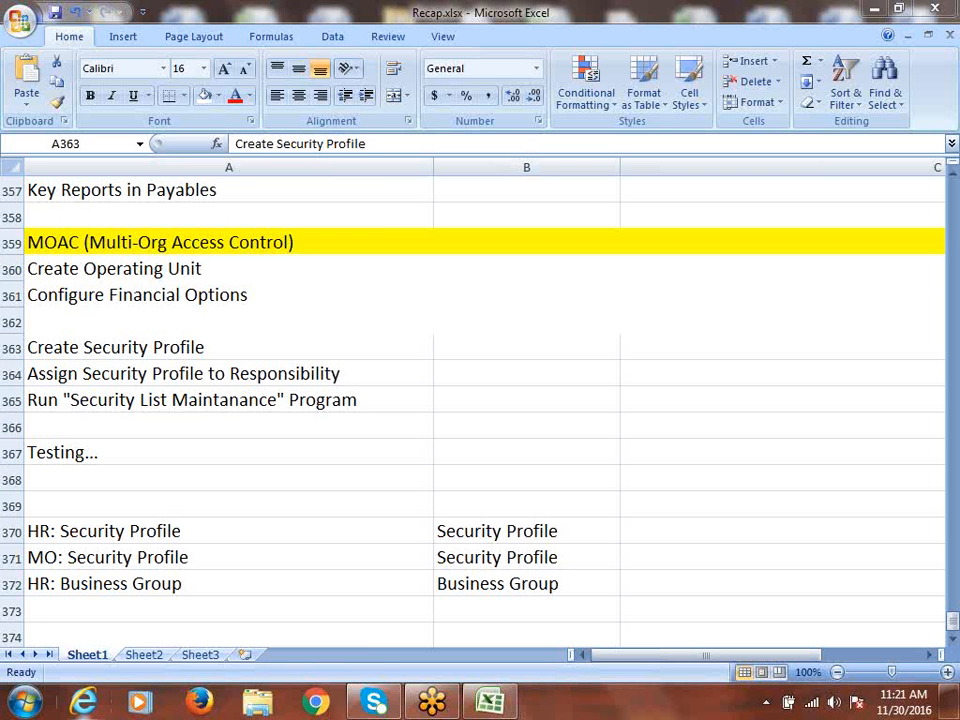
click(25, 700)
click(116, 192)
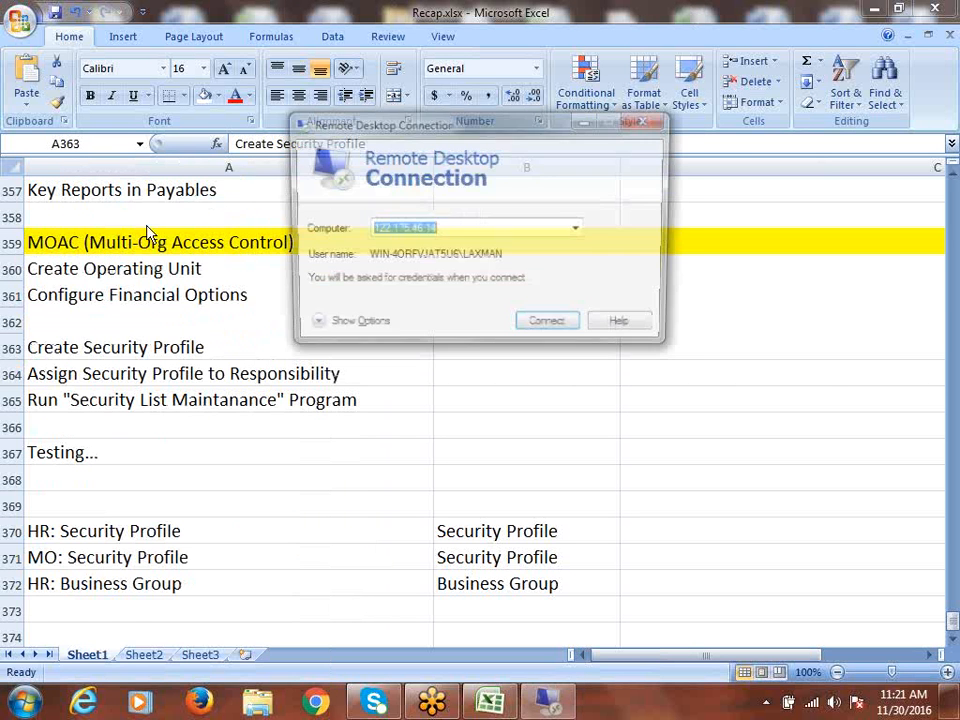
click(567, 327)
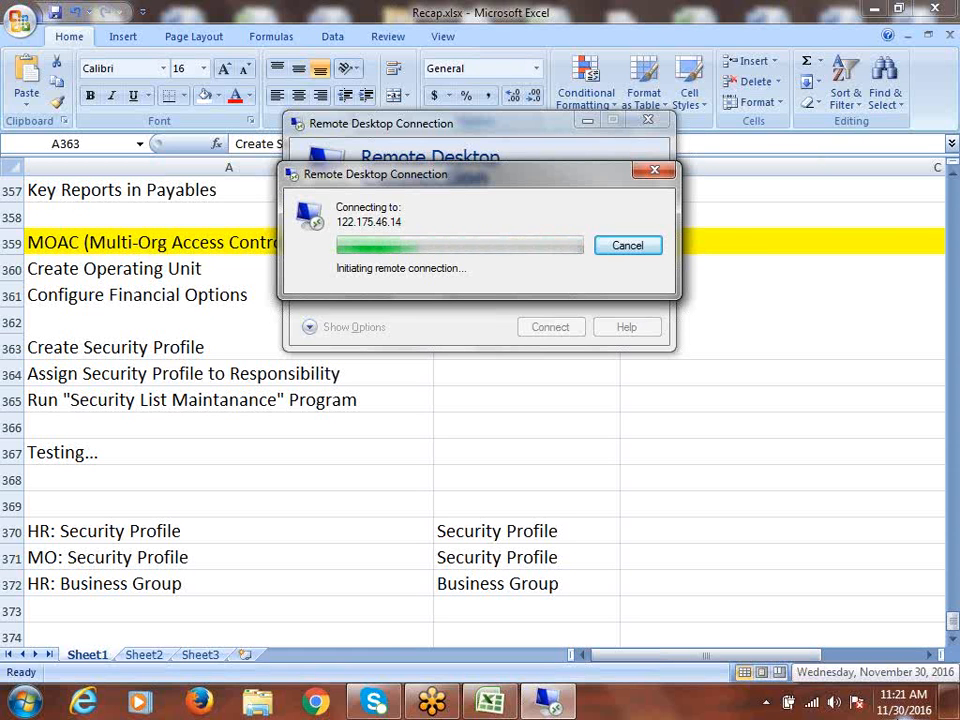
click(618, 250)
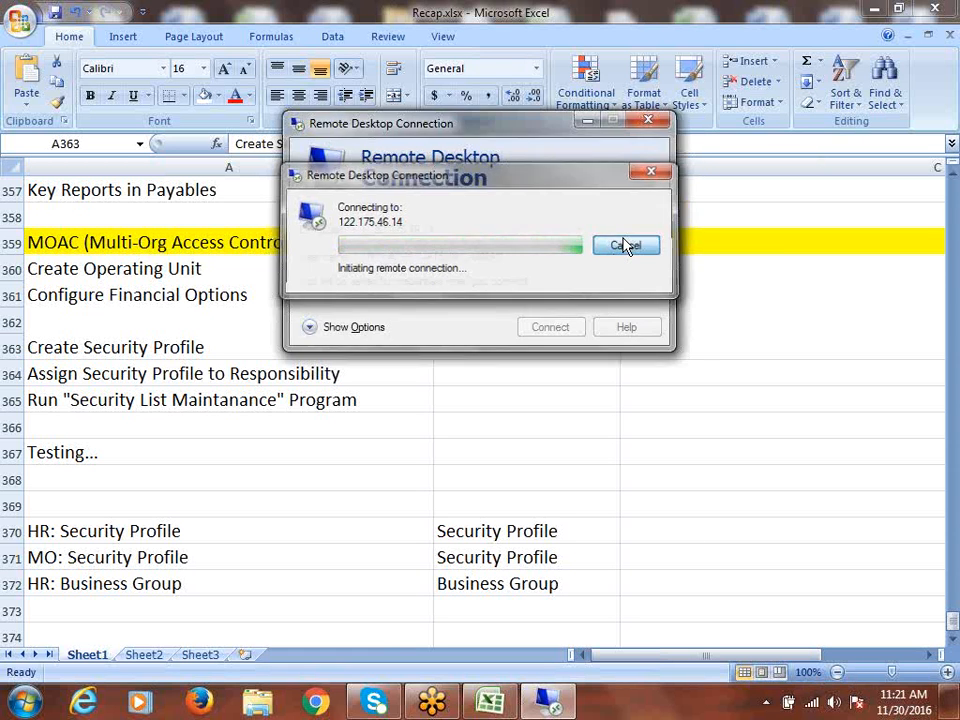
click(549, 329)
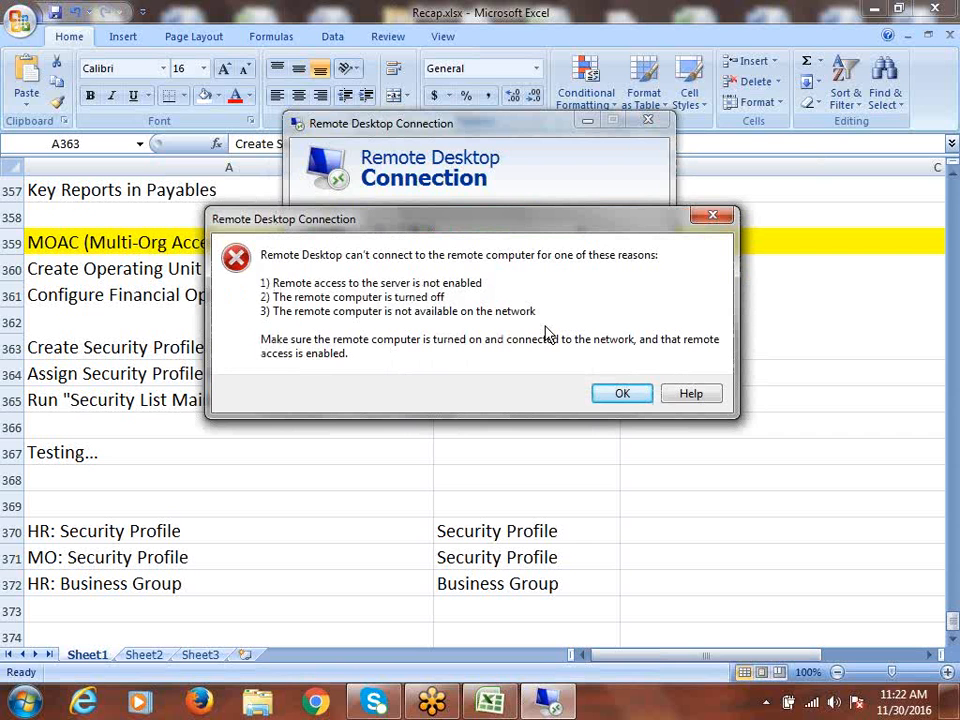
click(604, 399)
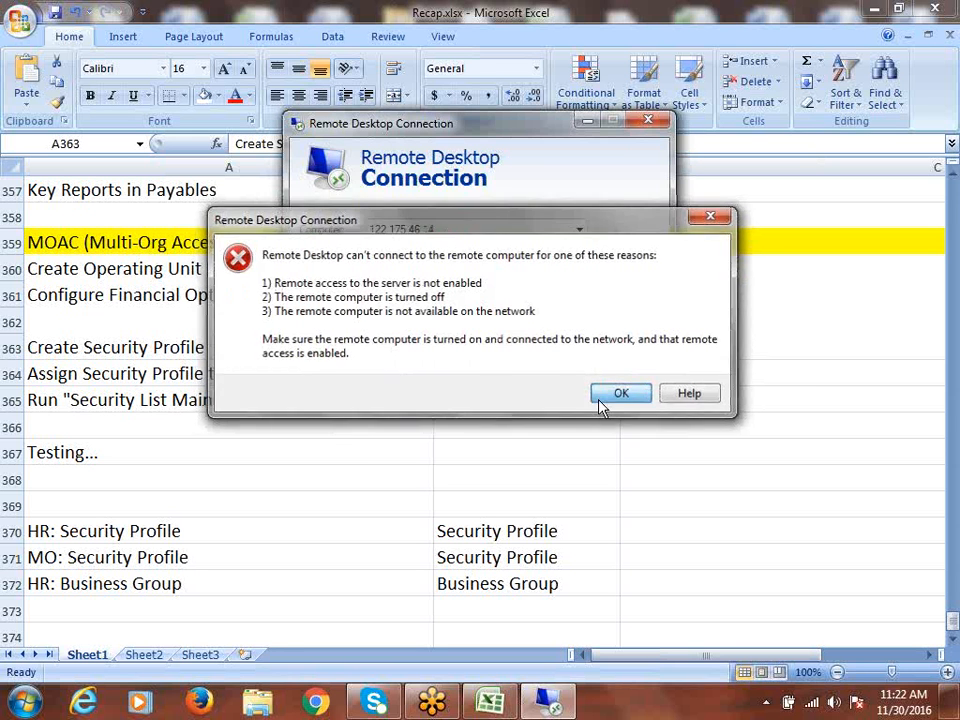
- Switch to another wireless network, reconnect to 122.175.46.14, and enter the account password
click(814, 703)
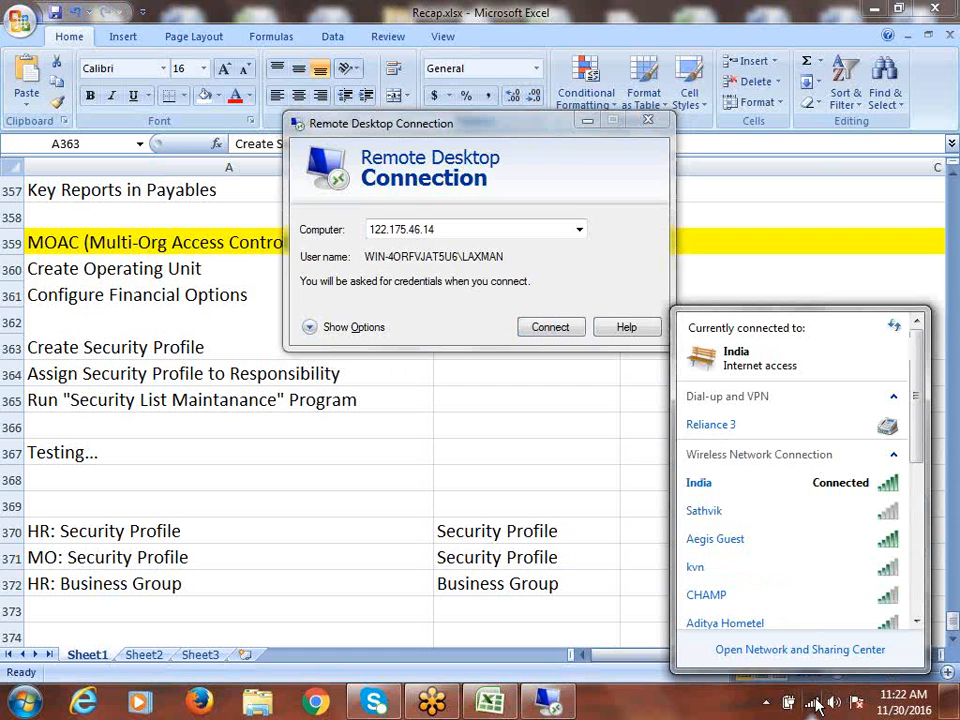
click(720, 514)
click(866, 537)
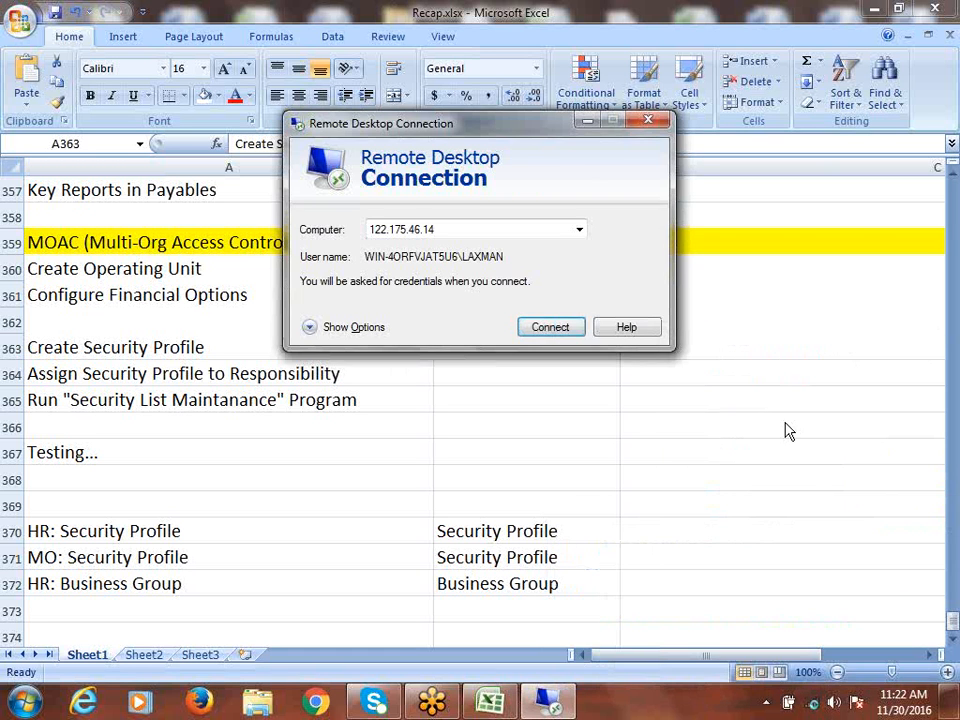
click(548, 328)
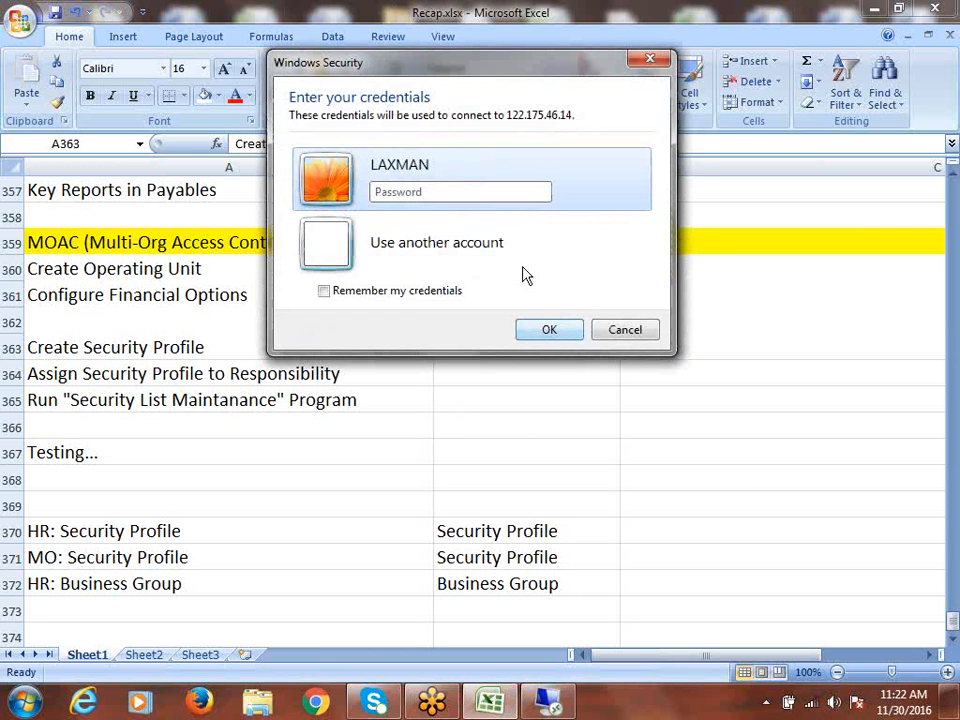
key(Caps_Lock)
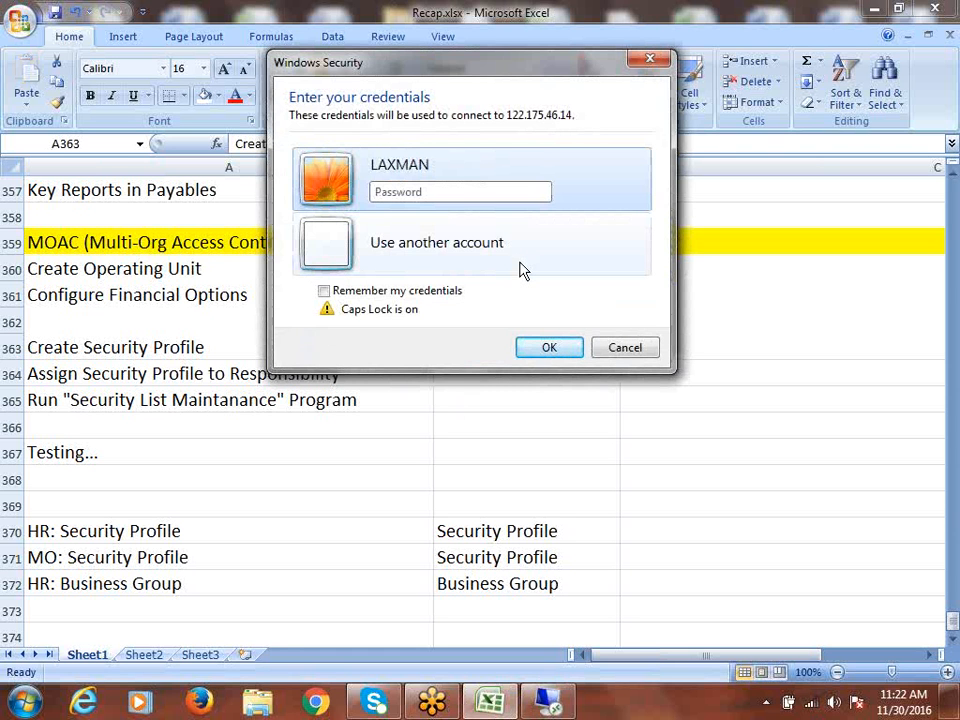
text(*)
key(Caps_Lock)
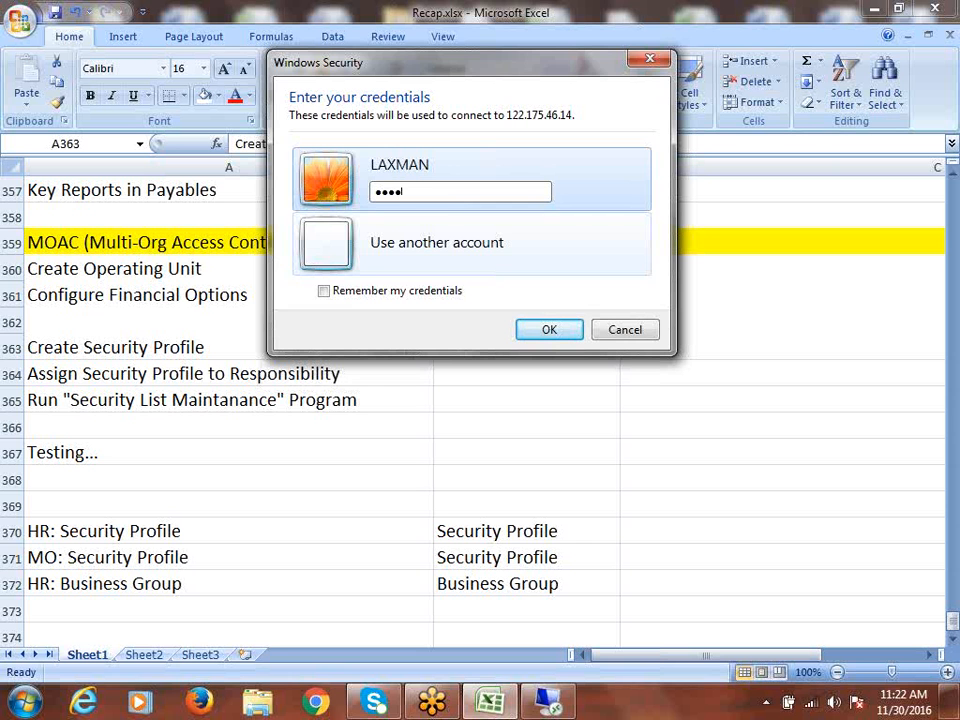
text(*****)
key(Return)
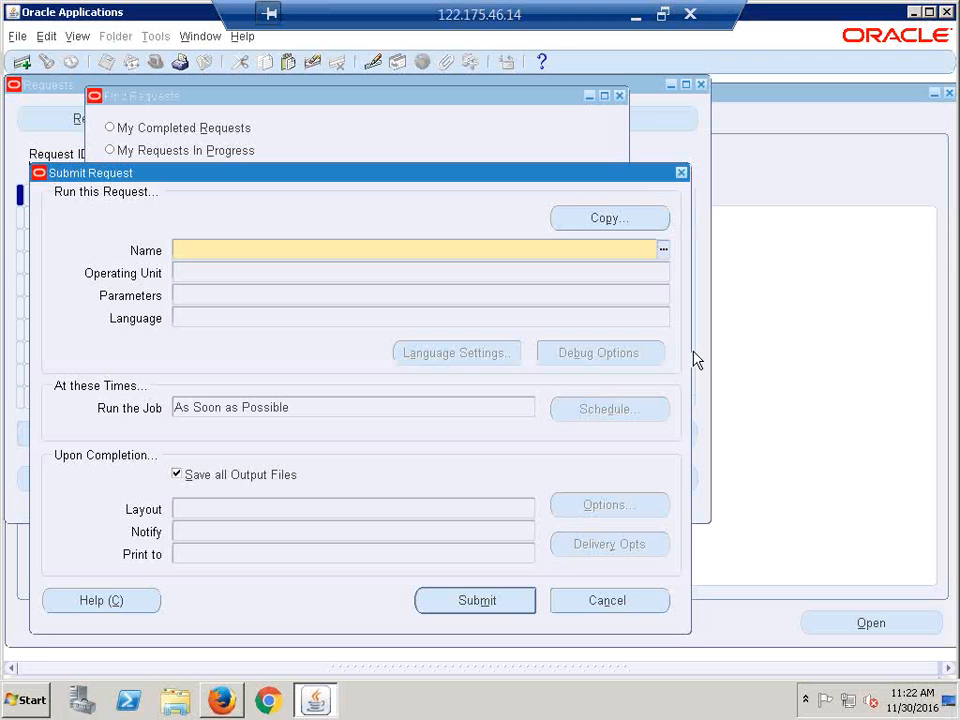
- Name the request Security List Maintenance and set Generate lists for to One Named Security Profile
text(ssECURITY L)
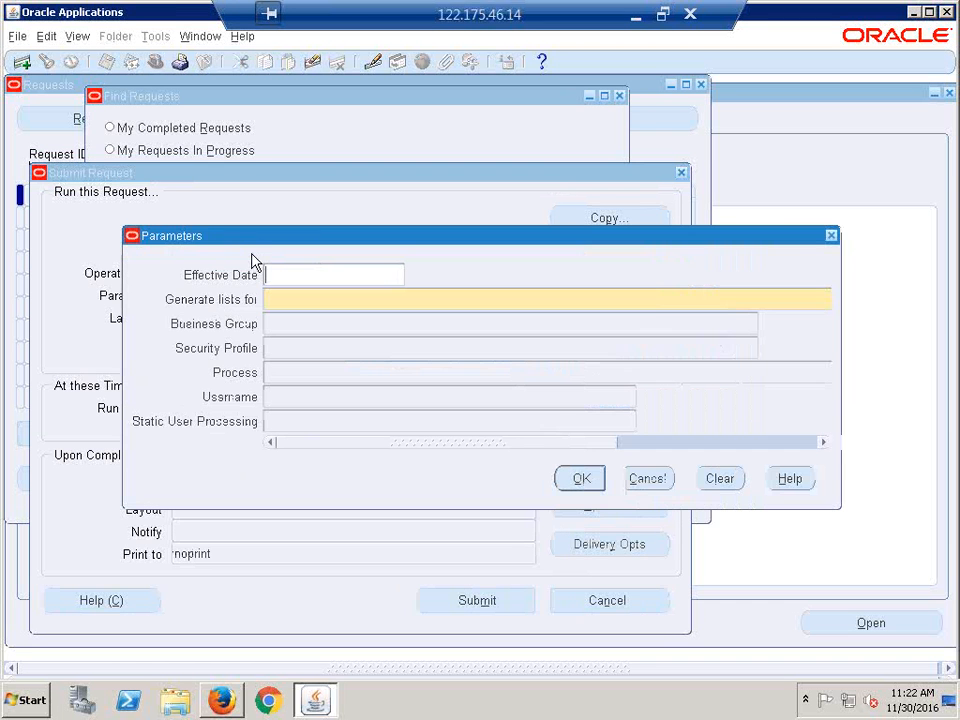
drag(268, 249, 274, 321)
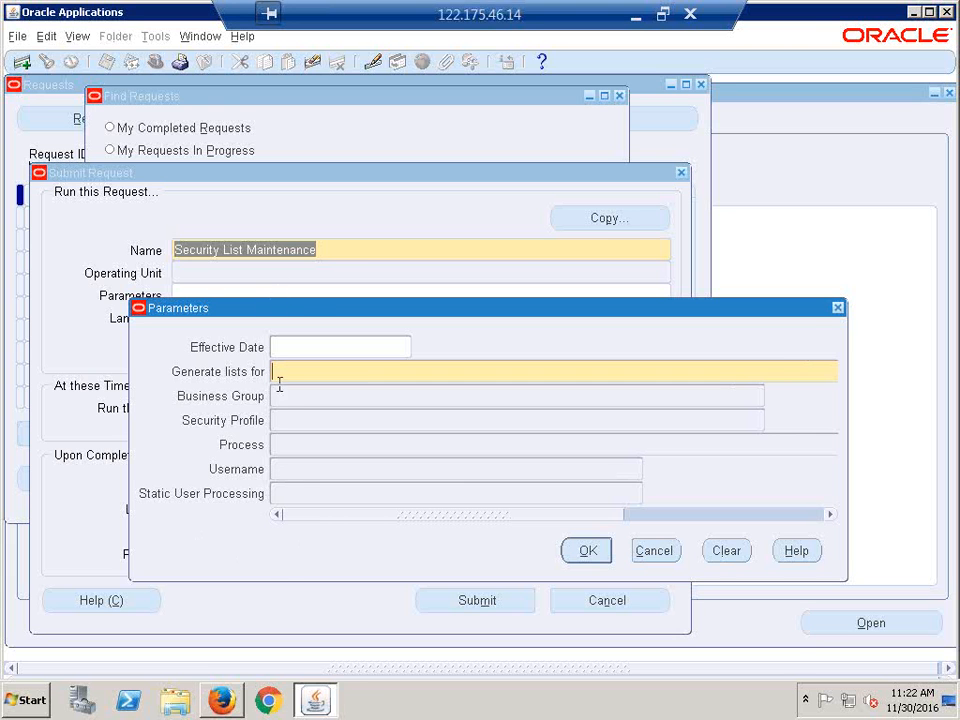
drag(294, 312, 226, 297)
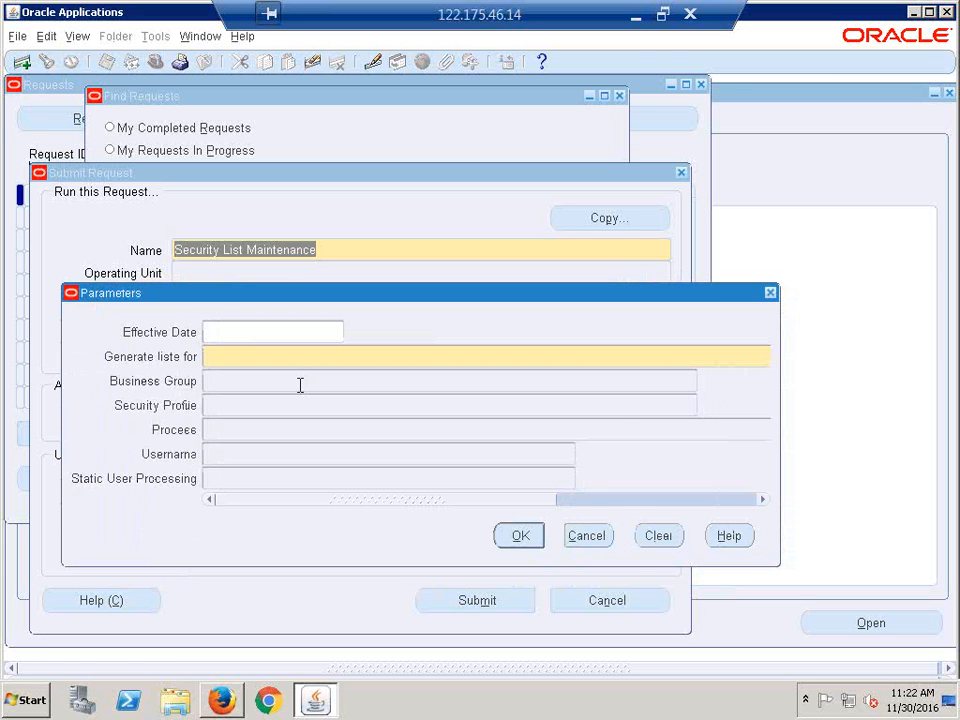
key(ctrl+l)
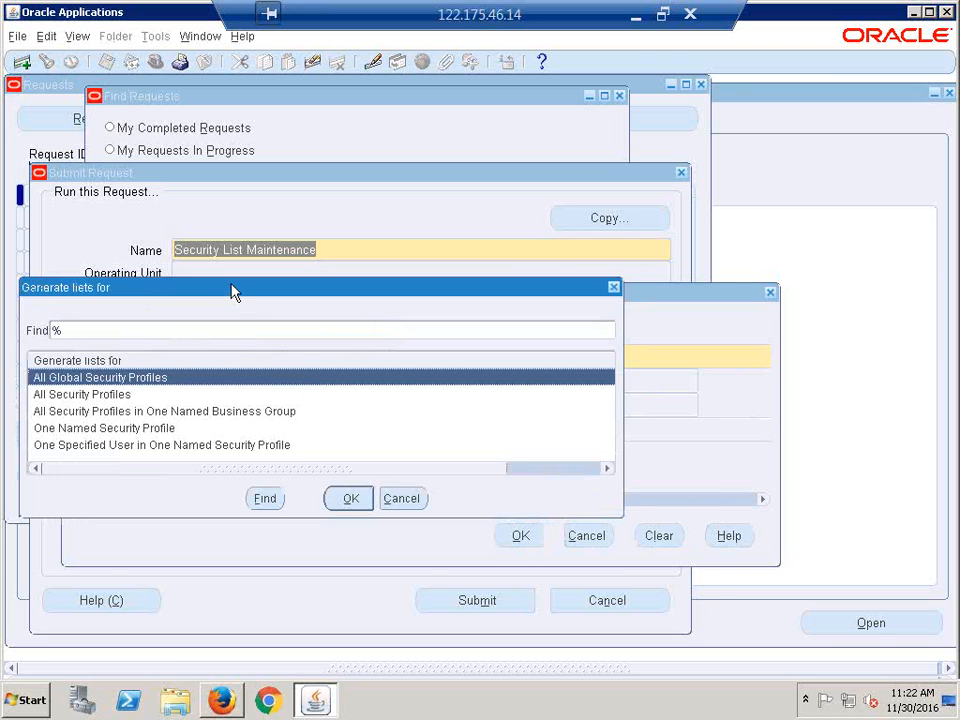
drag(231, 285, 388, 510)
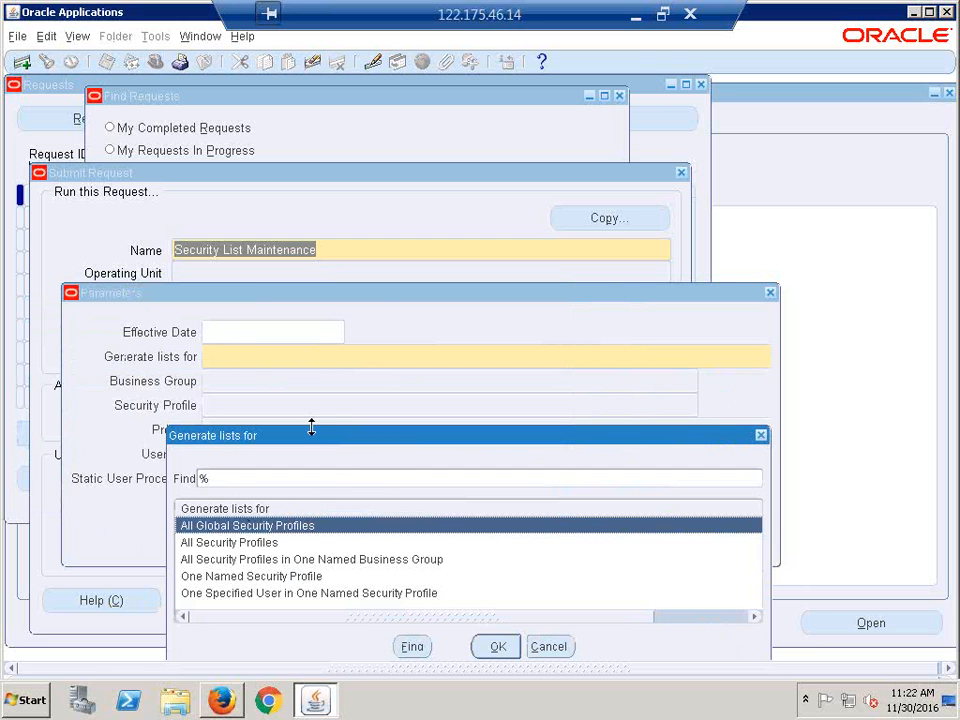
drag(310, 443, 376, 295)
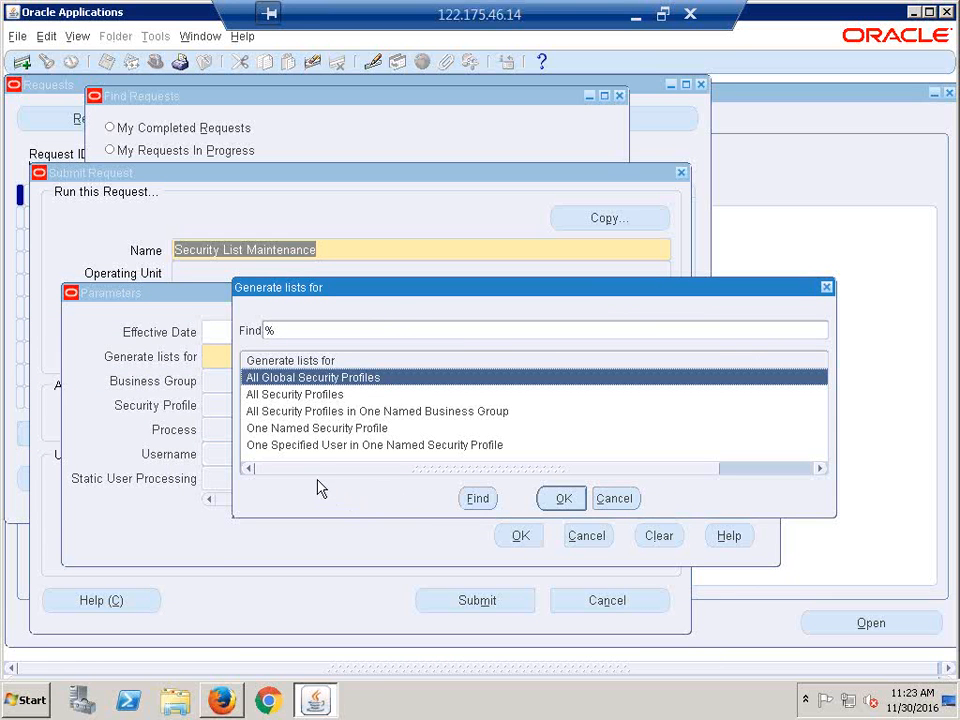
click(324, 430)
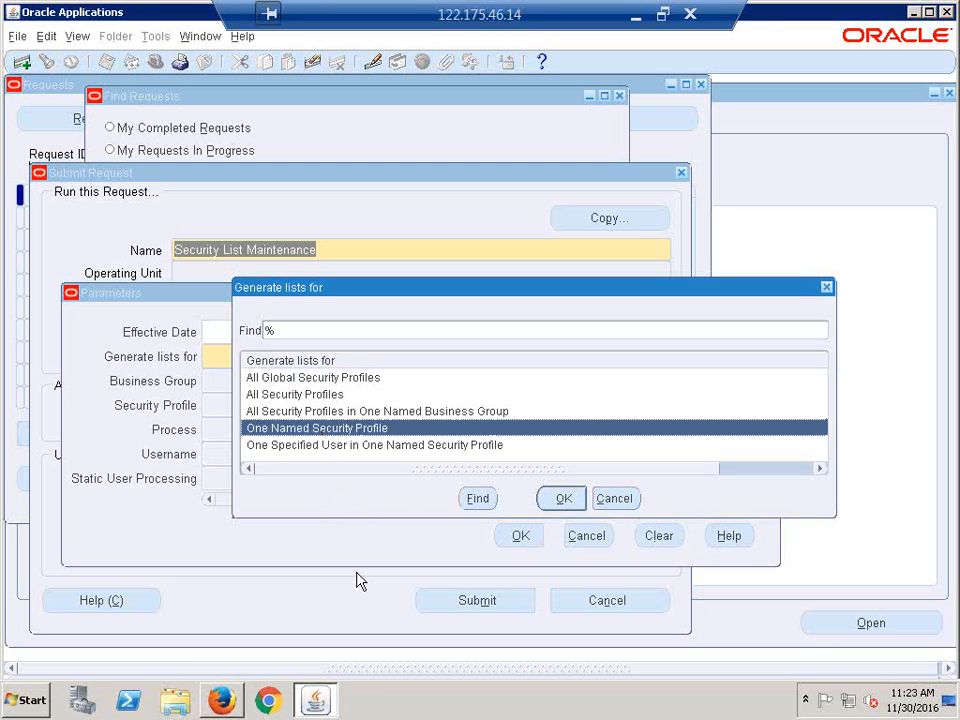
click(565, 499)
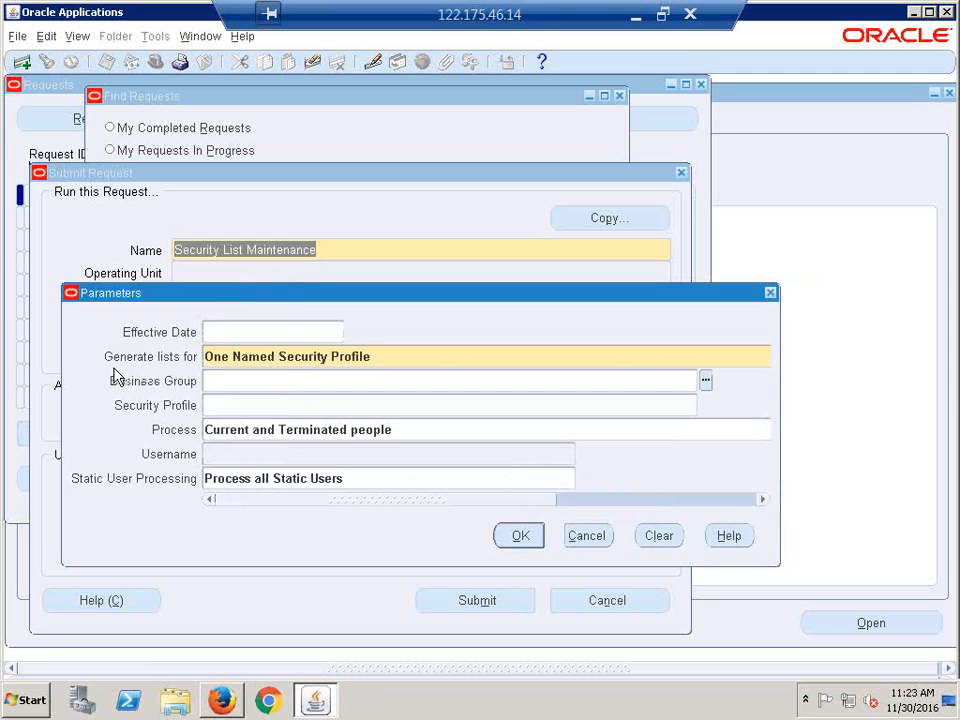
- Set the Security Profile parameter to CALFRE 2OUs Access
click(422, 360)
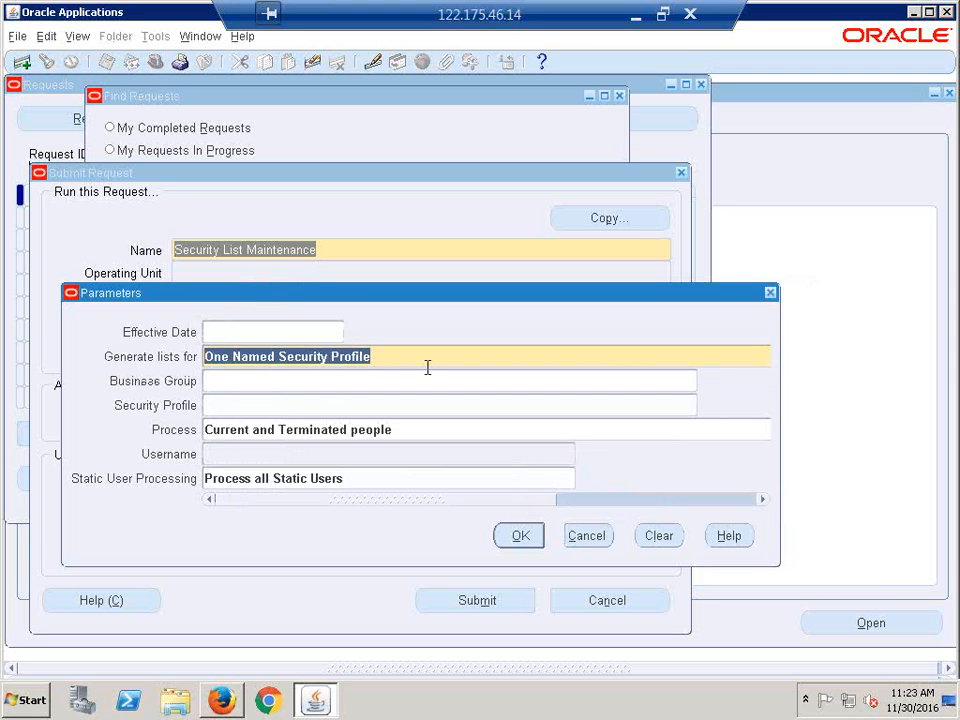
click(233, 406)
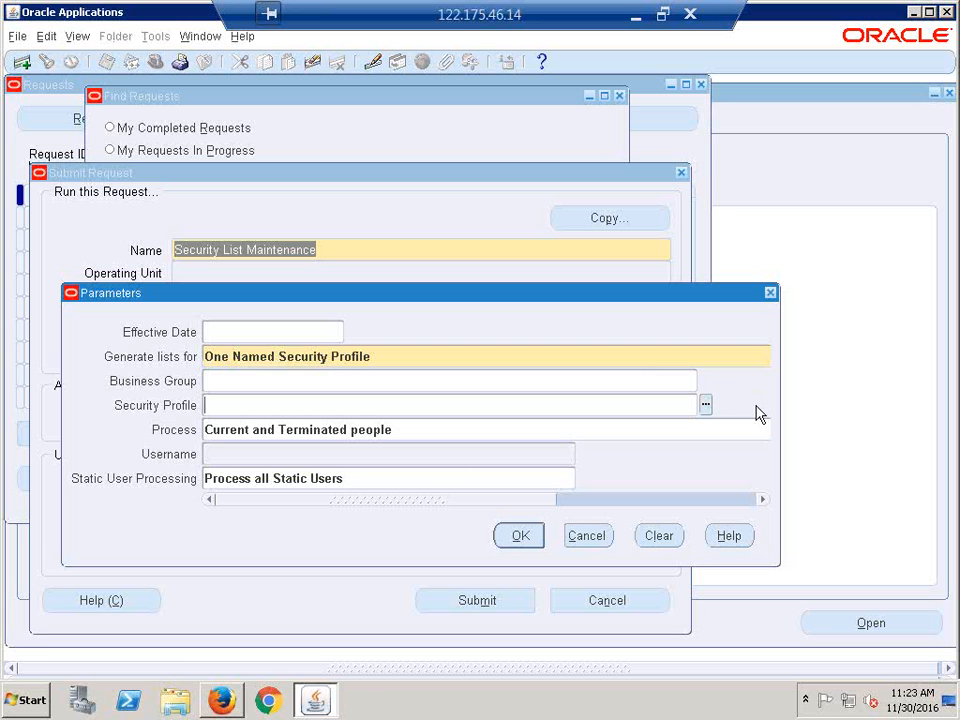
text(CALFRE)
key(Tab)
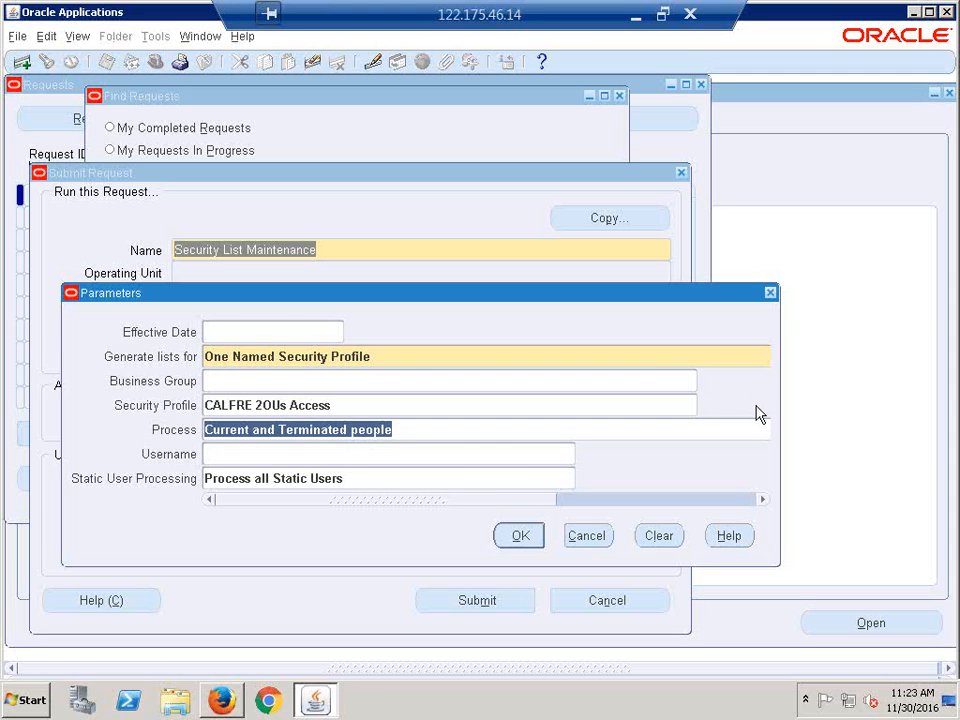
- Review the parameter values, confirm them, and submit the Security List Maintenance request
click(392, 352)
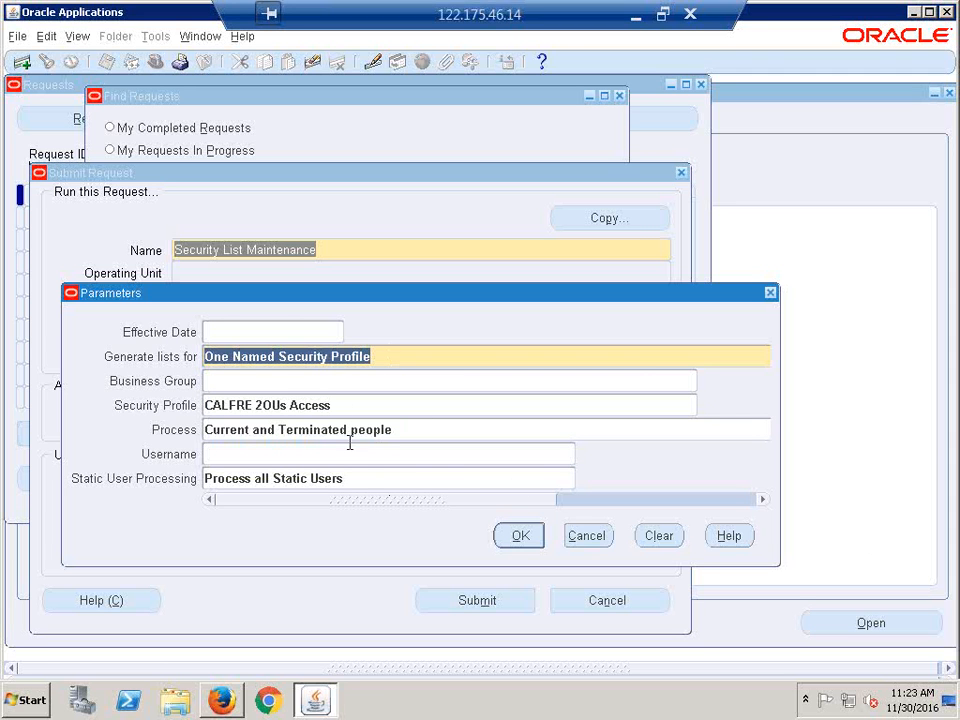
click(344, 403)
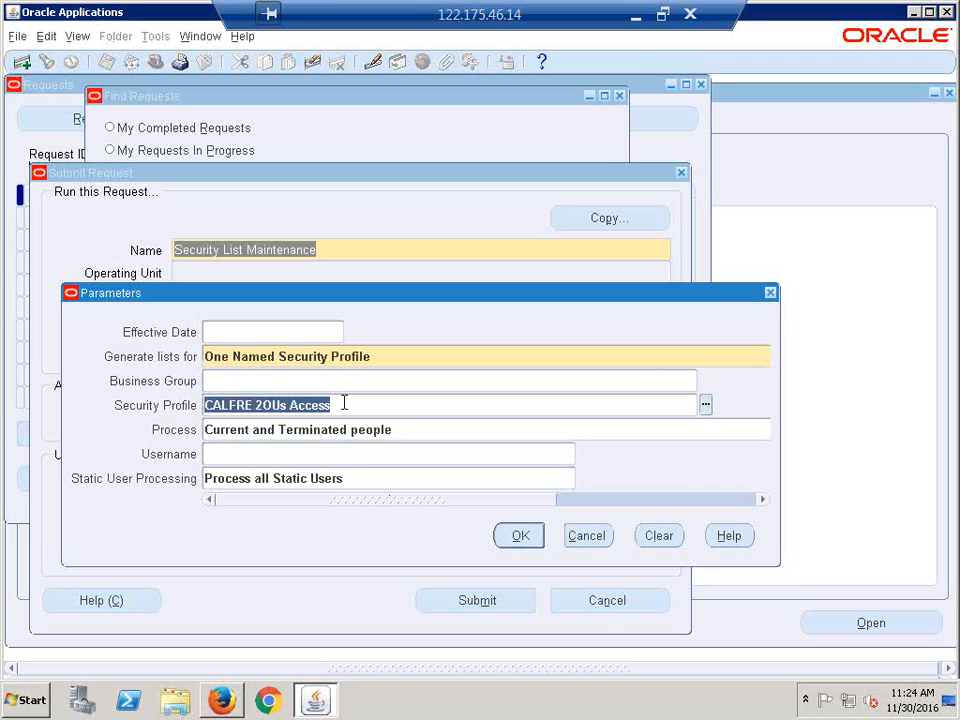
click(344, 403)
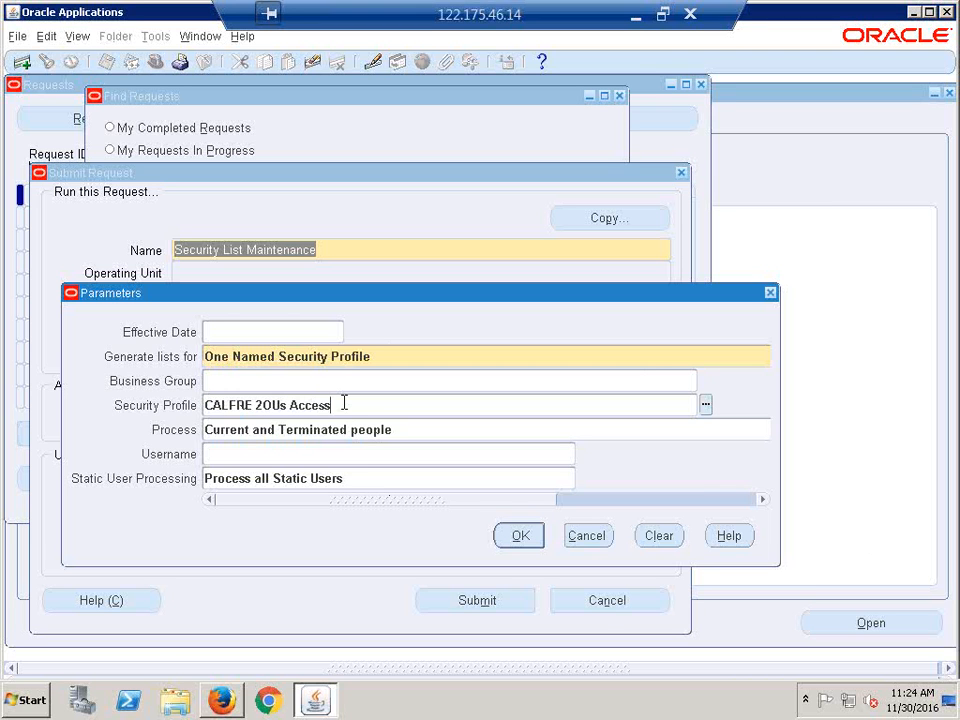
click(517, 538)
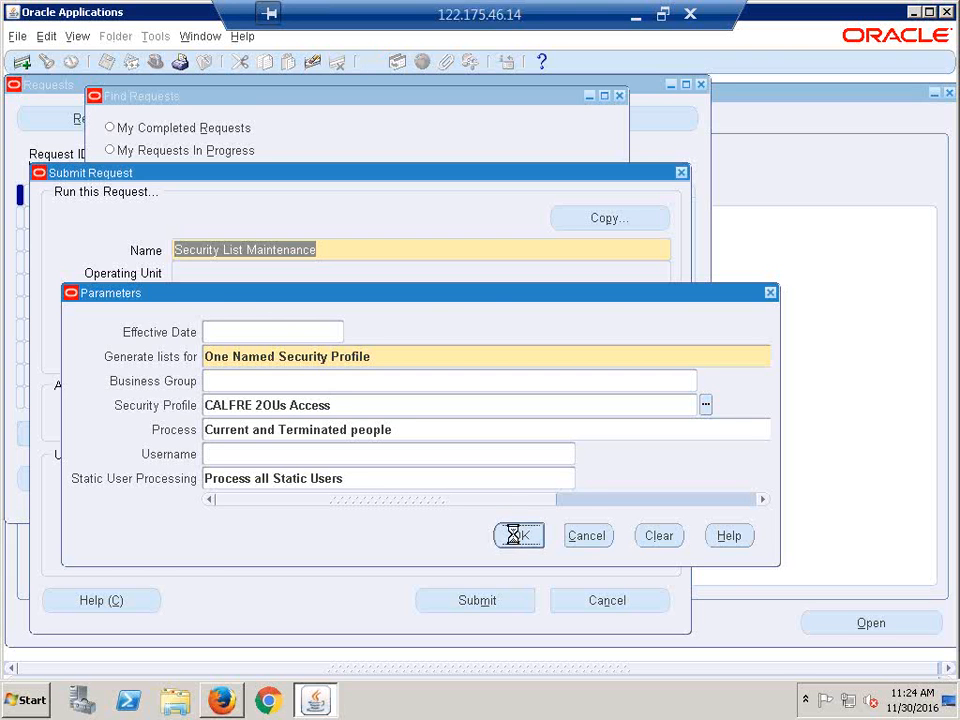
click(472, 604)
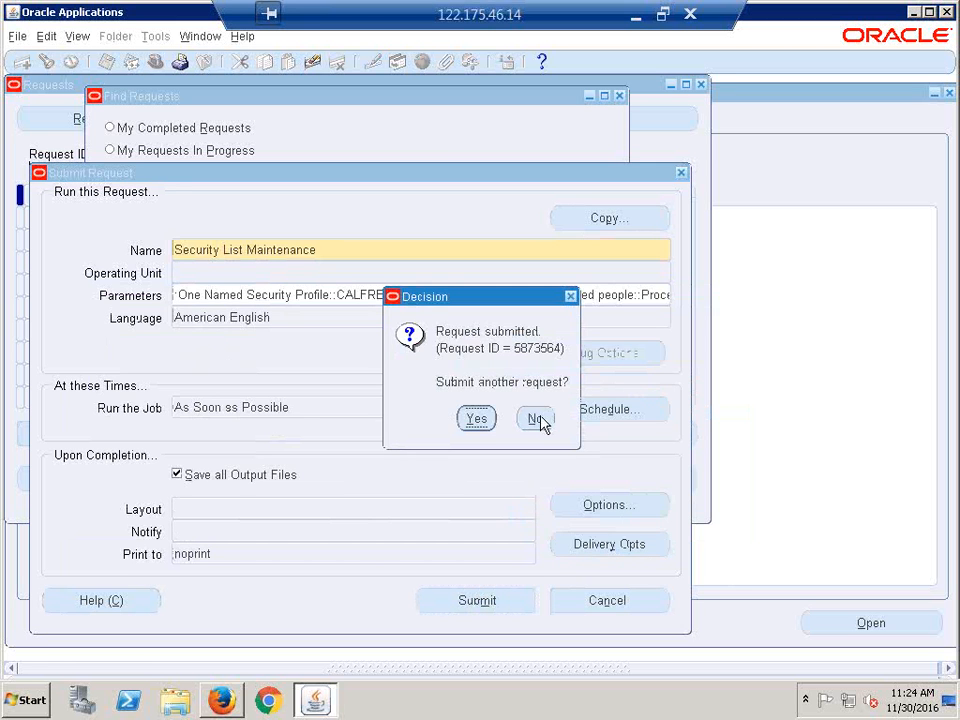
- Decline another request, refresh until Security List Maintenance completes Normal, then close Requests
click(537, 420)
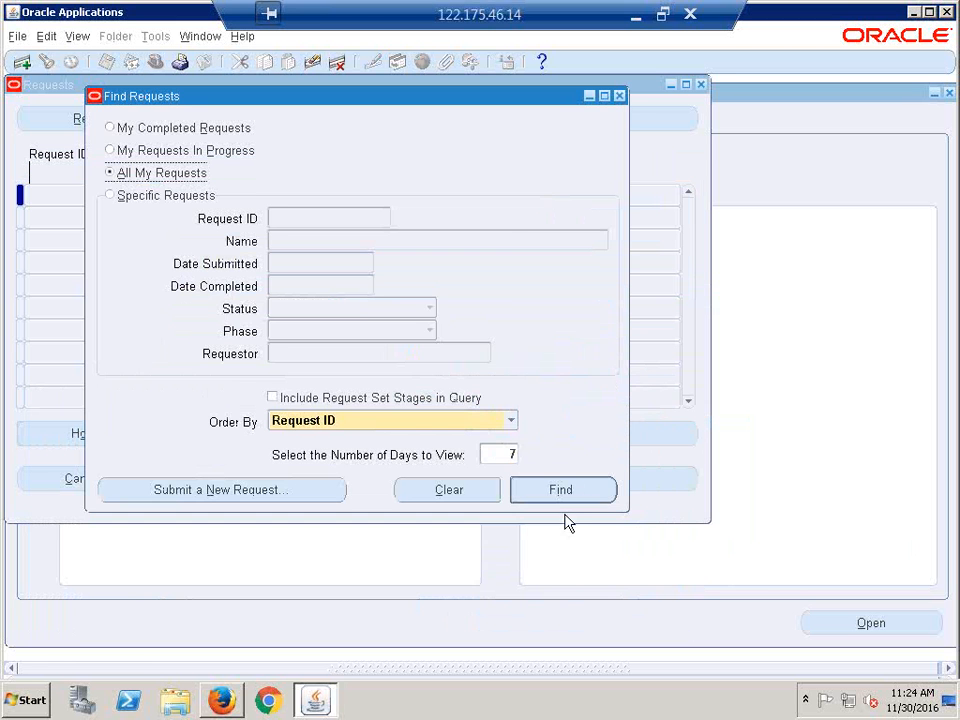
click(560, 500)
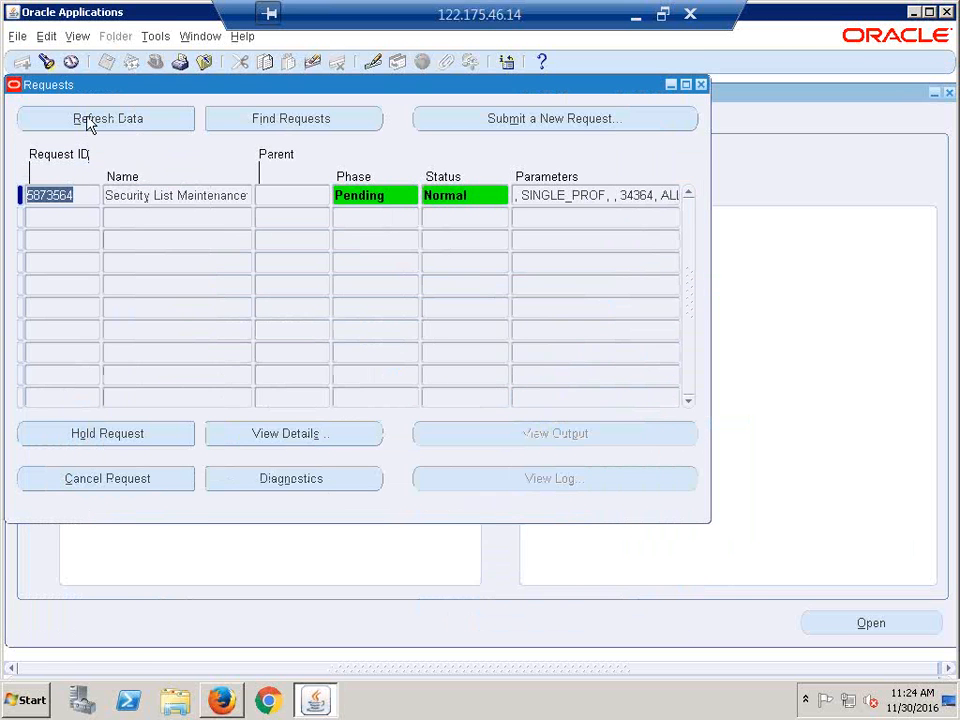
click(88, 120)
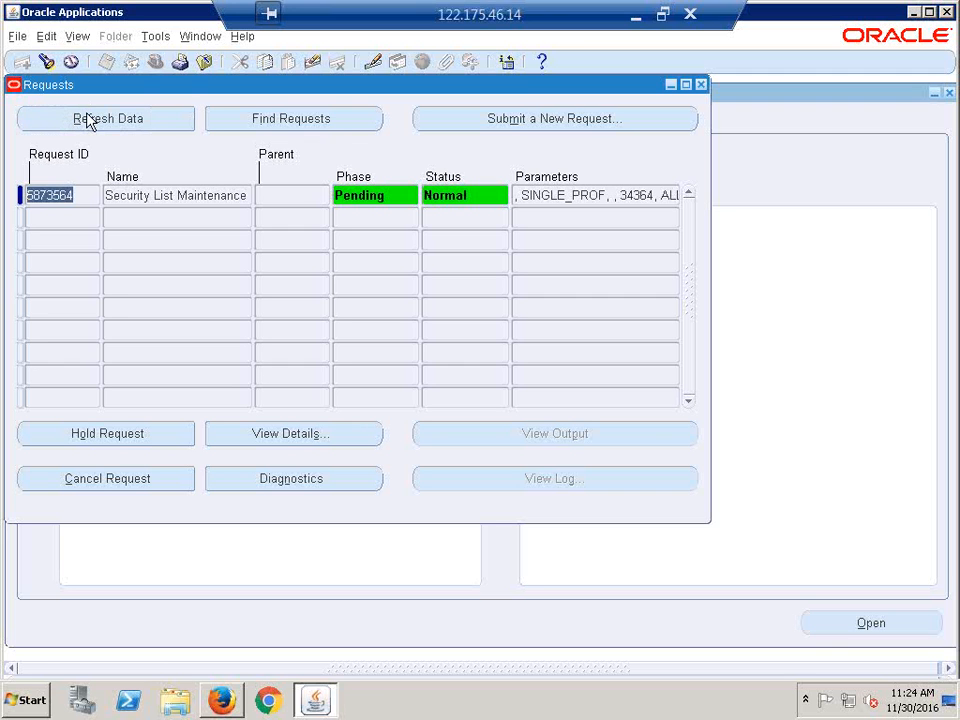
click(88, 120)
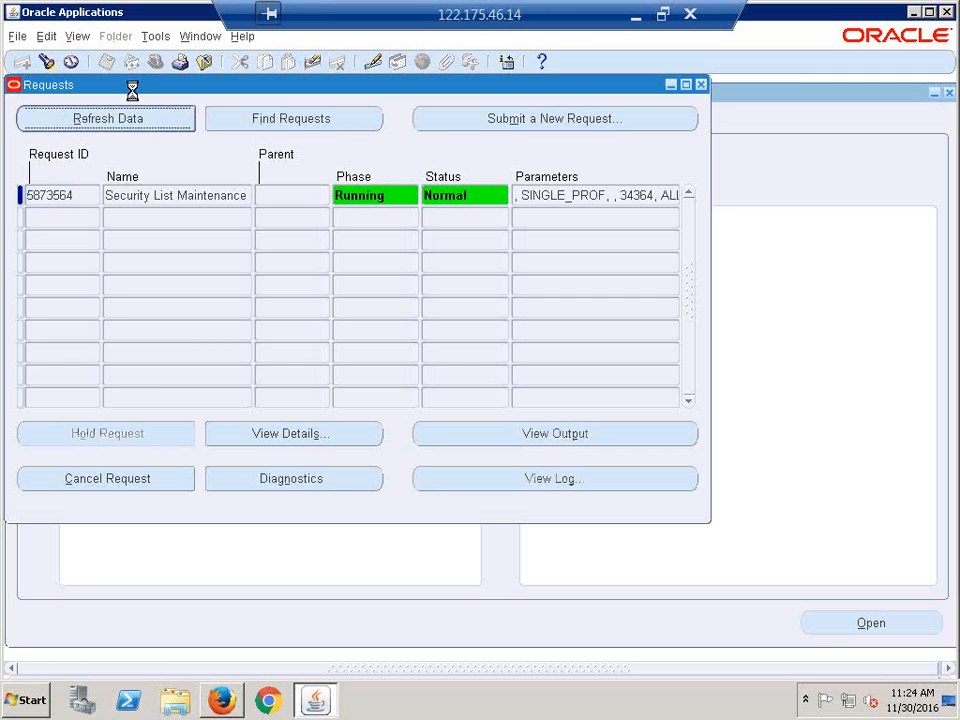
key(alt+r)
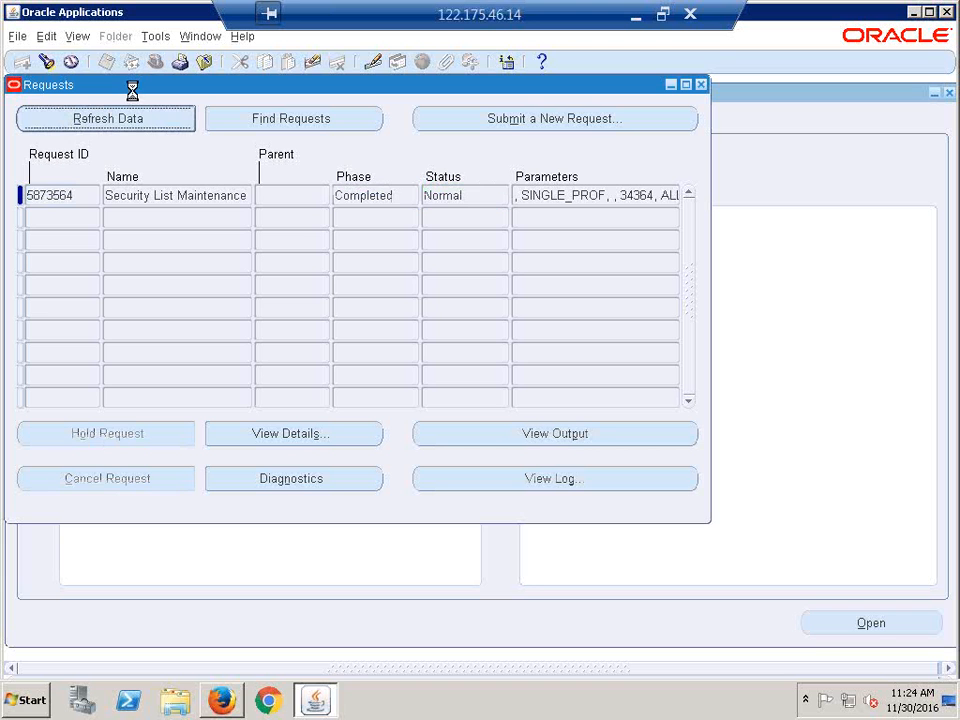
click(702, 85)
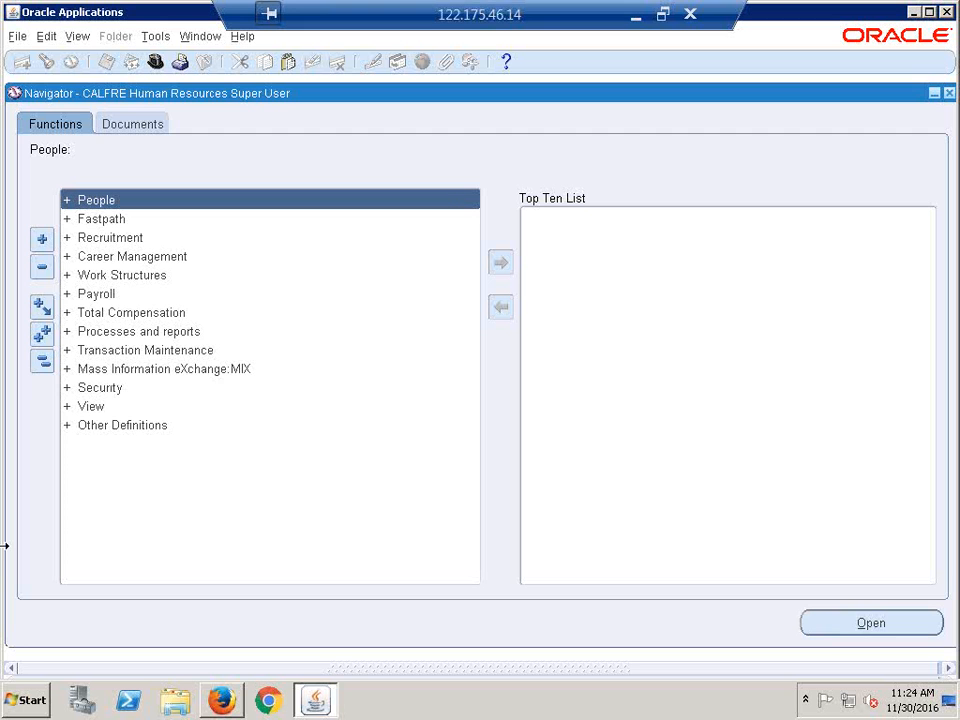
- Switch to CALFRE Accounts Payable Super User and open Invoices > Entry > Invoices
click(155, 62)
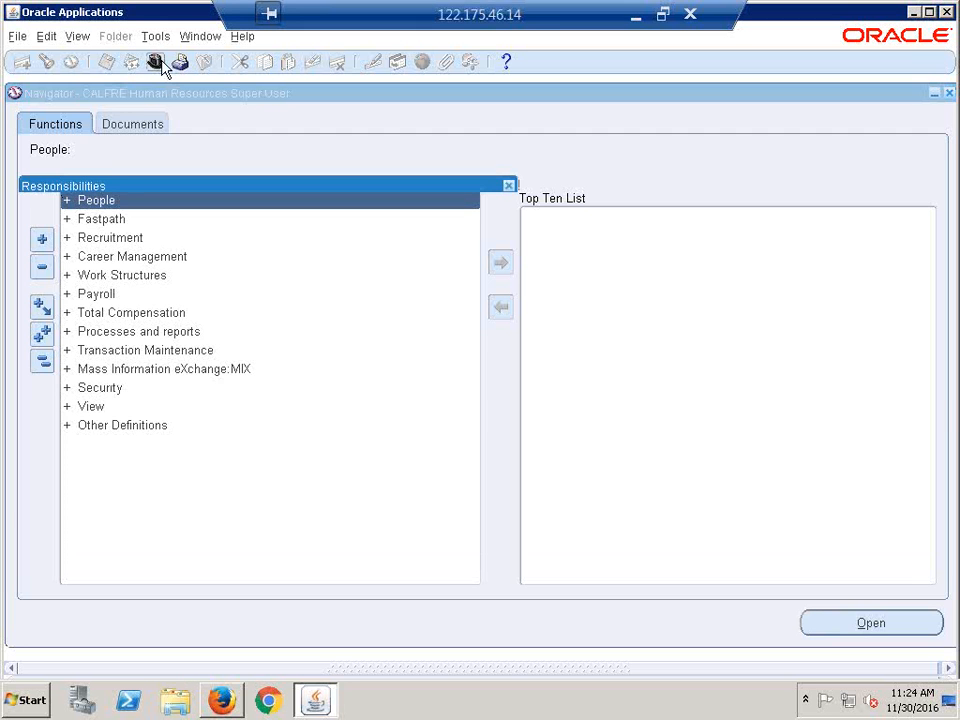
double_click(133, 298)
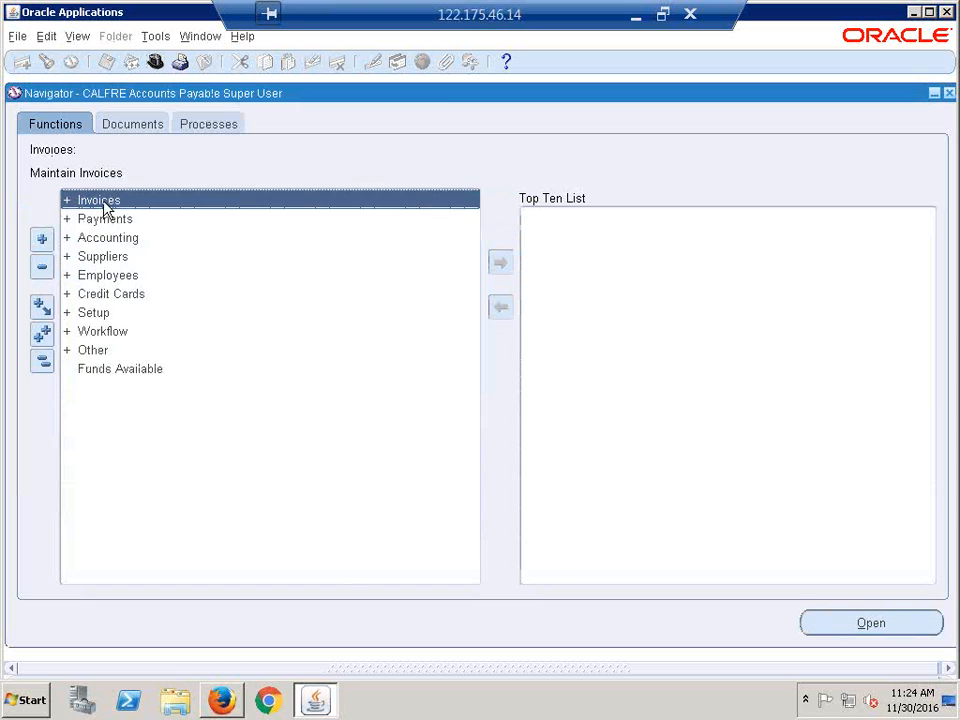
double_click(104, 205)
double_click(113, 222)
click(139, 242)
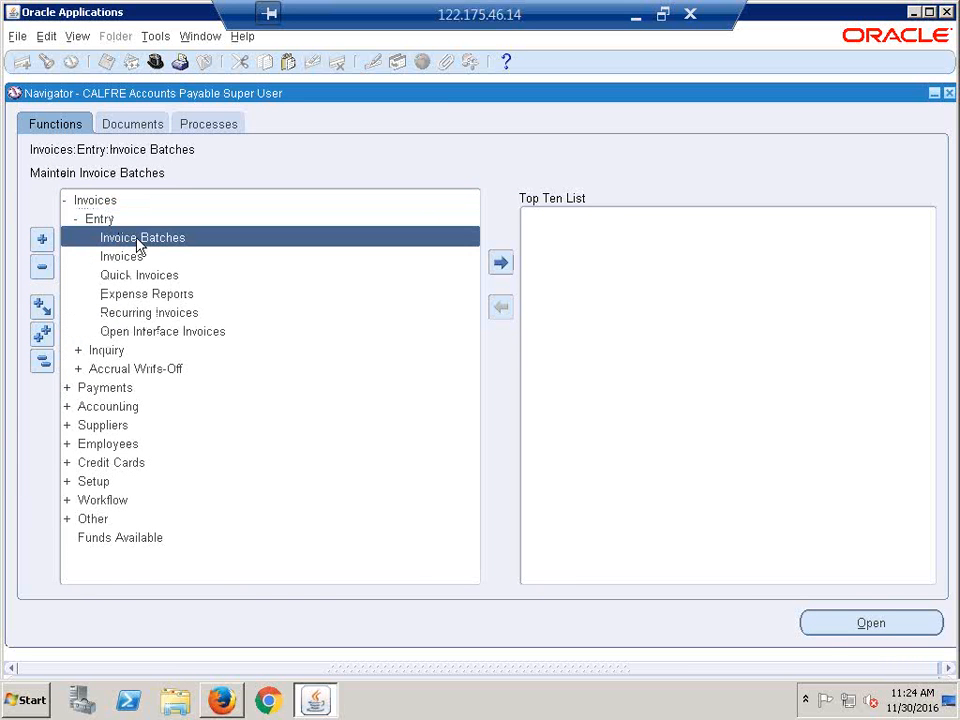
double_click(132, 258)
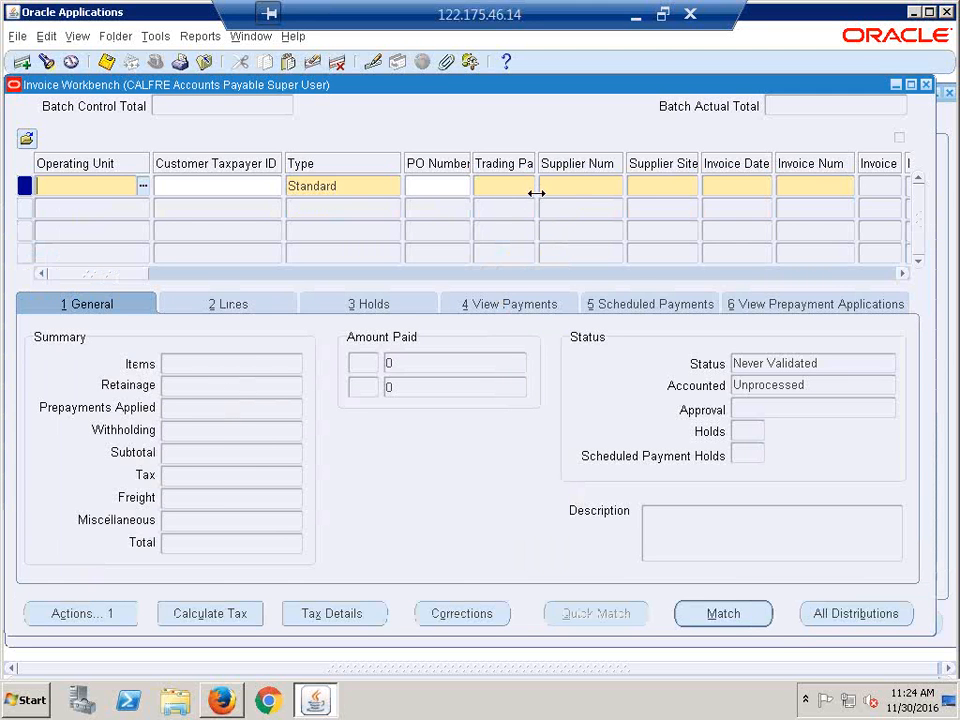
- Open the Operating Unit list of values, then close it leaving the field blank
click(143, 186)
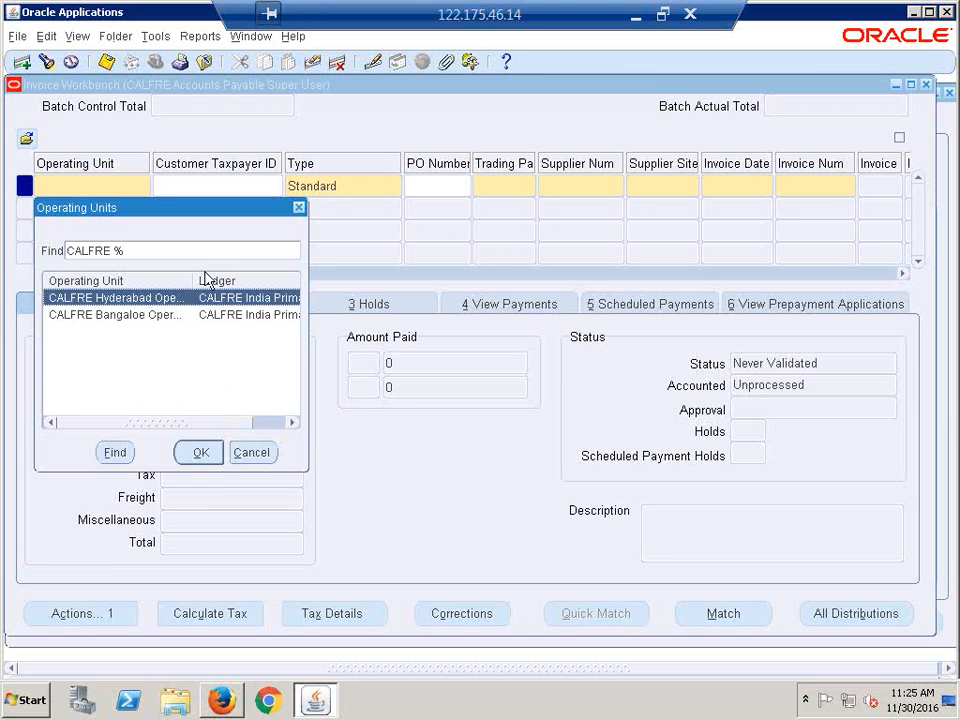
click(299, 209)
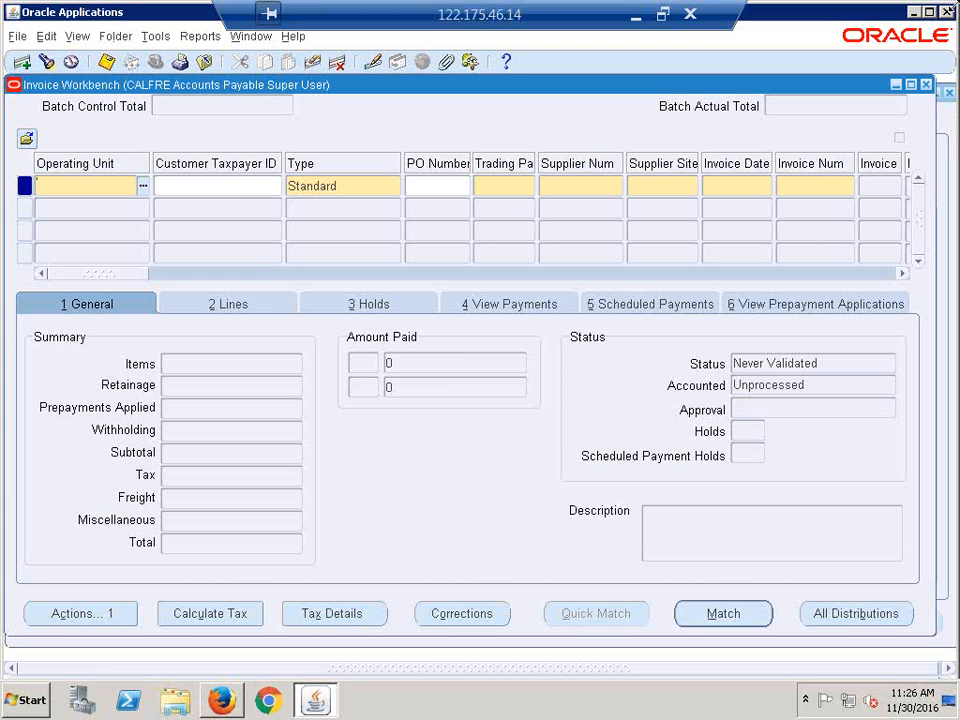
- Close the Invoice Workbench, switch to System Administrator, and open Profile > System
click(927, 83)
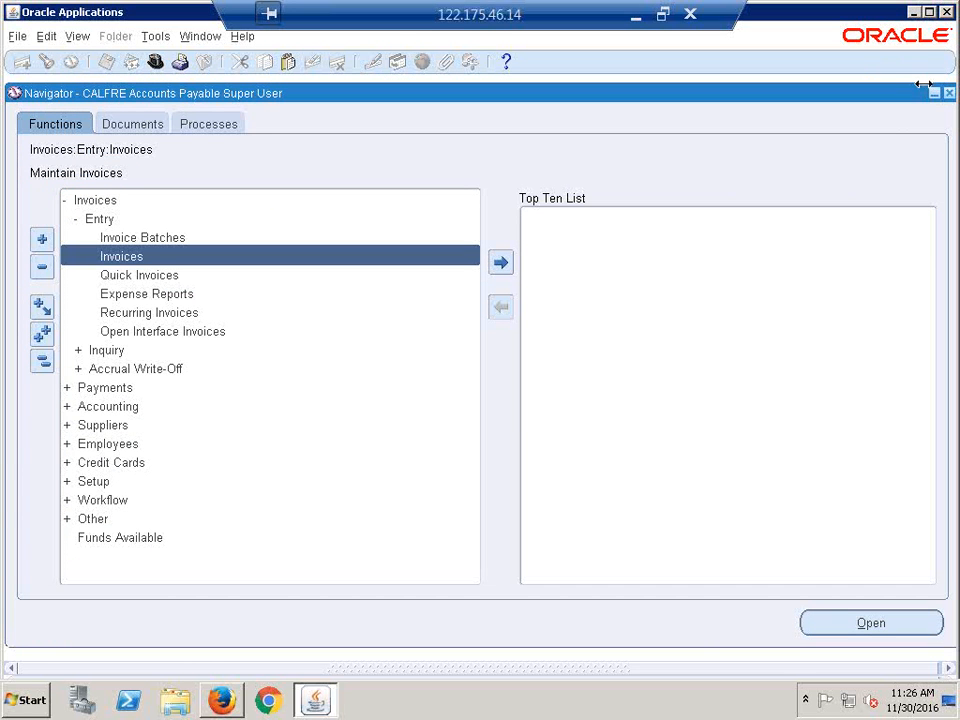
click(42, 361)
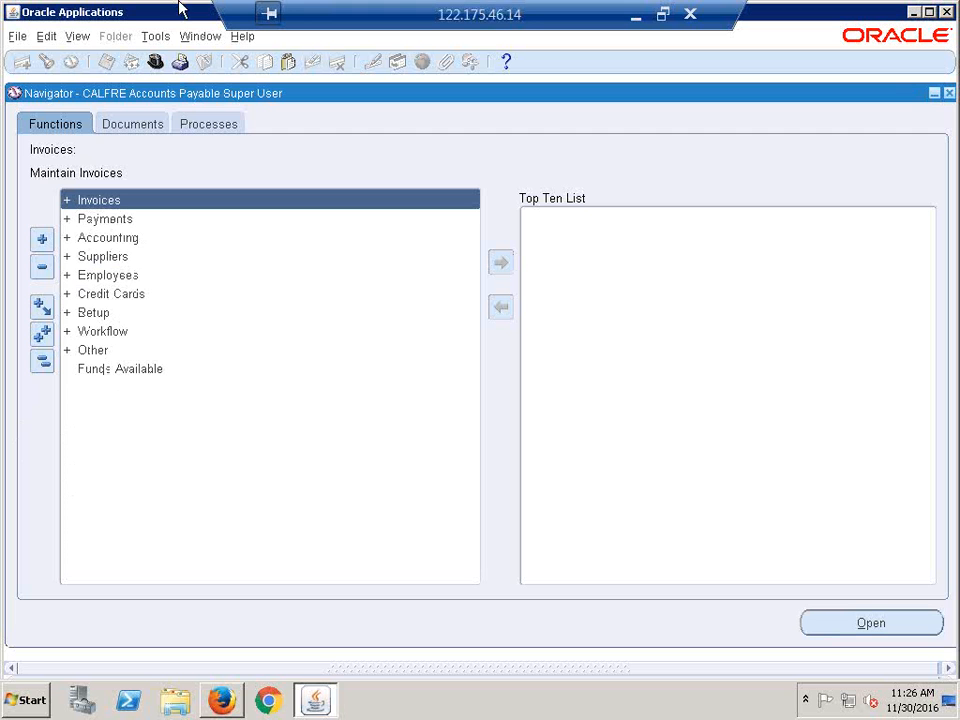
click(155, 62)
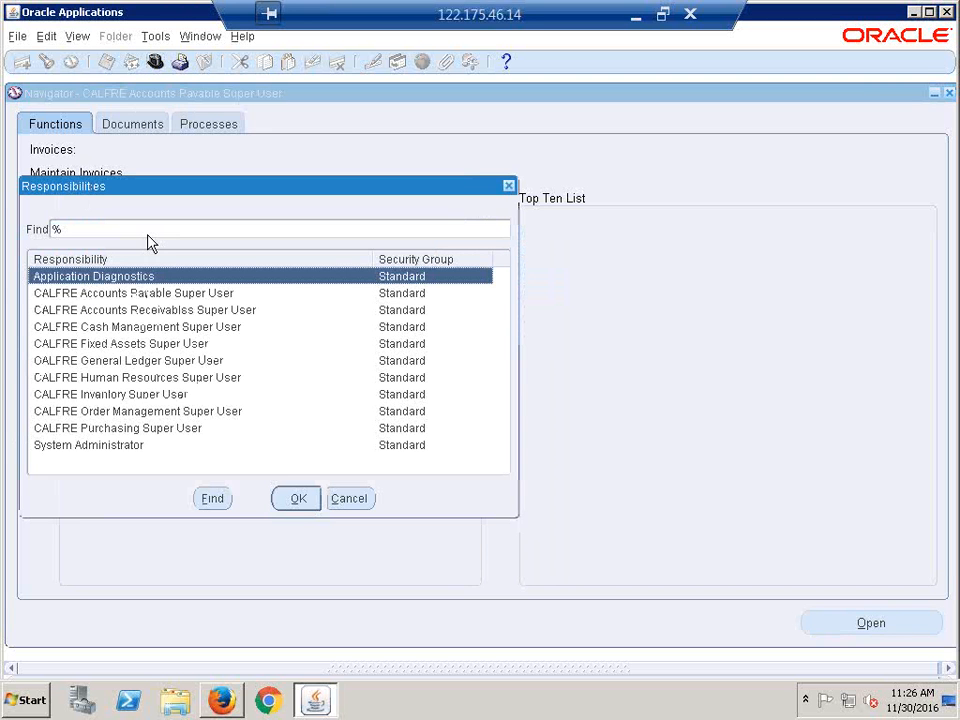
key(s)
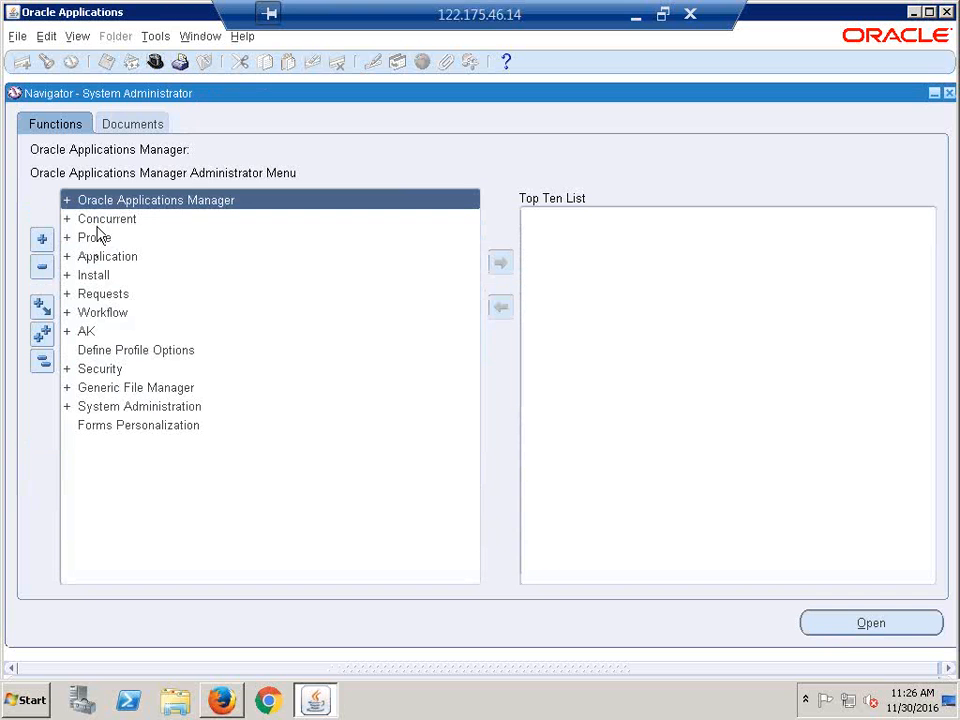
double_click(96, 238)
double_click(122, 257)
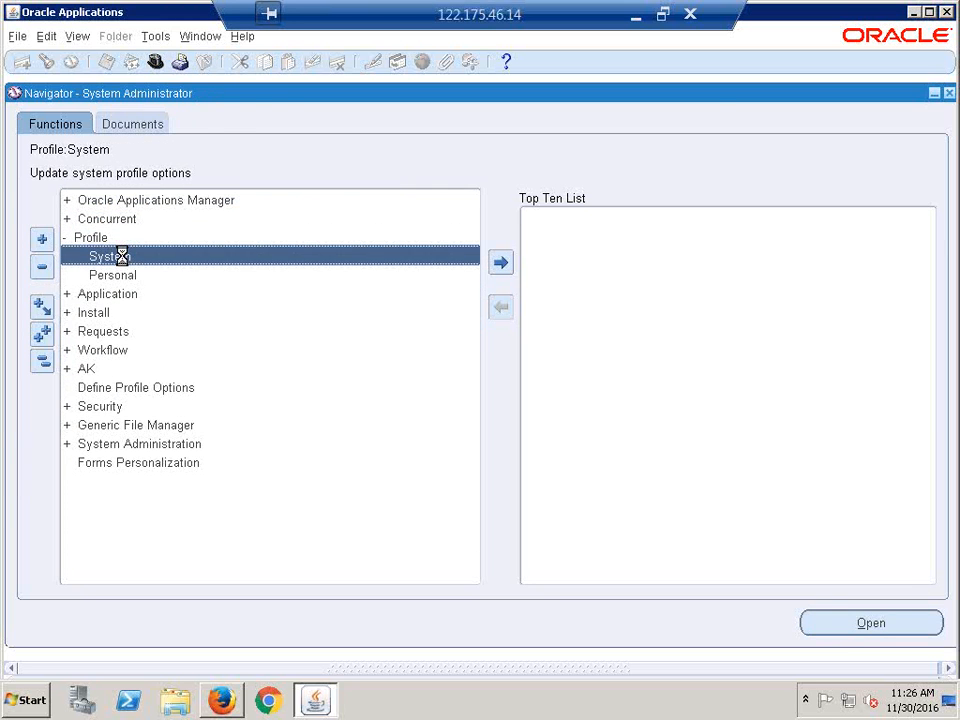
click(412, 174)
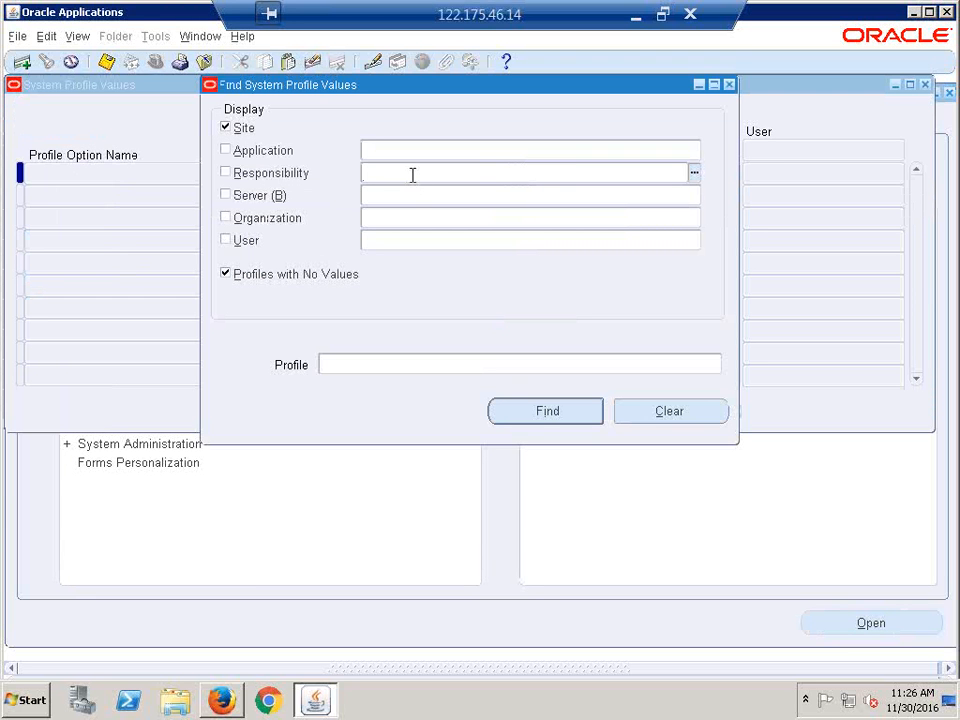
- Filter the profile search by responsibility CALFRE Accounts Payable Super User
text(CALFREPA)
key(BackSpace)
key(BackSpace)
text(ACC)
key(Tab)
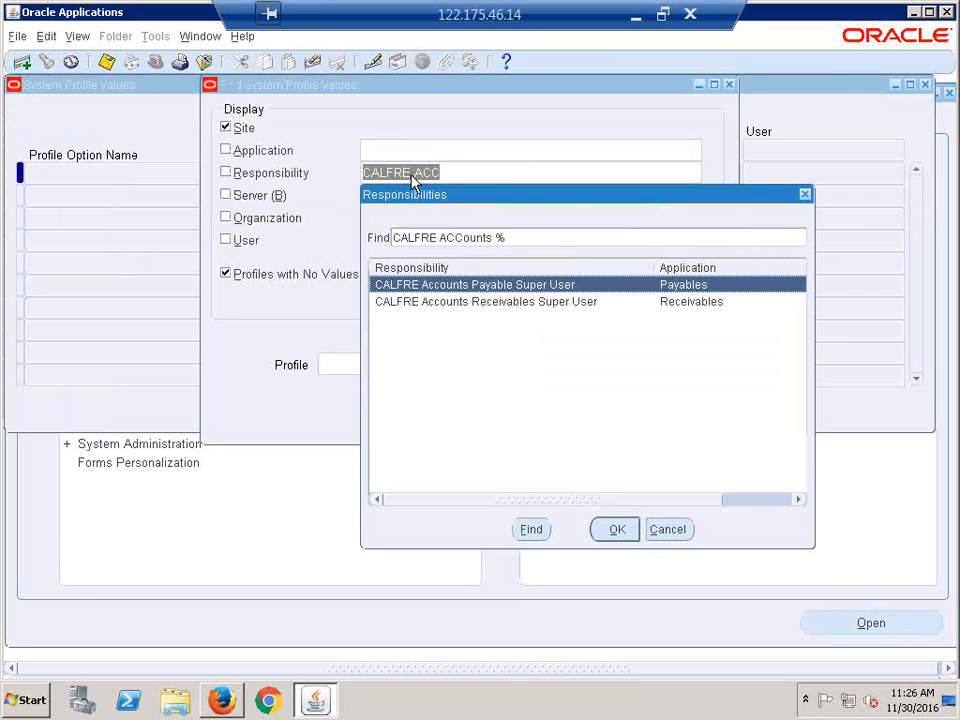
click(610, 528)
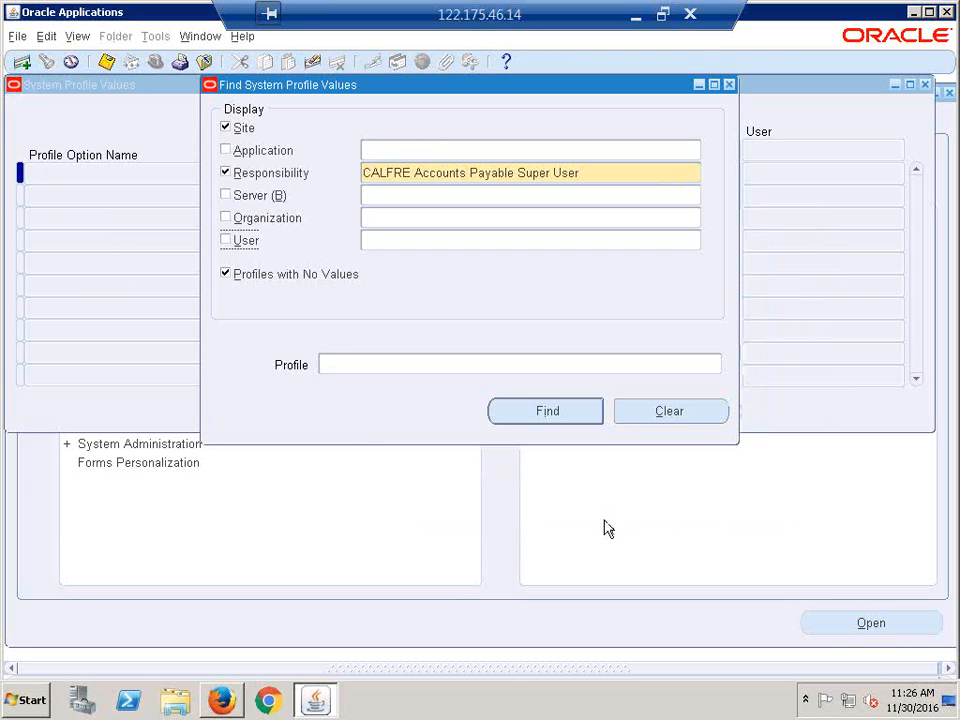
- Search profiles for MO%Default% and paste MO: Default Operating Unit into the Profile criterion
click(376, 367)
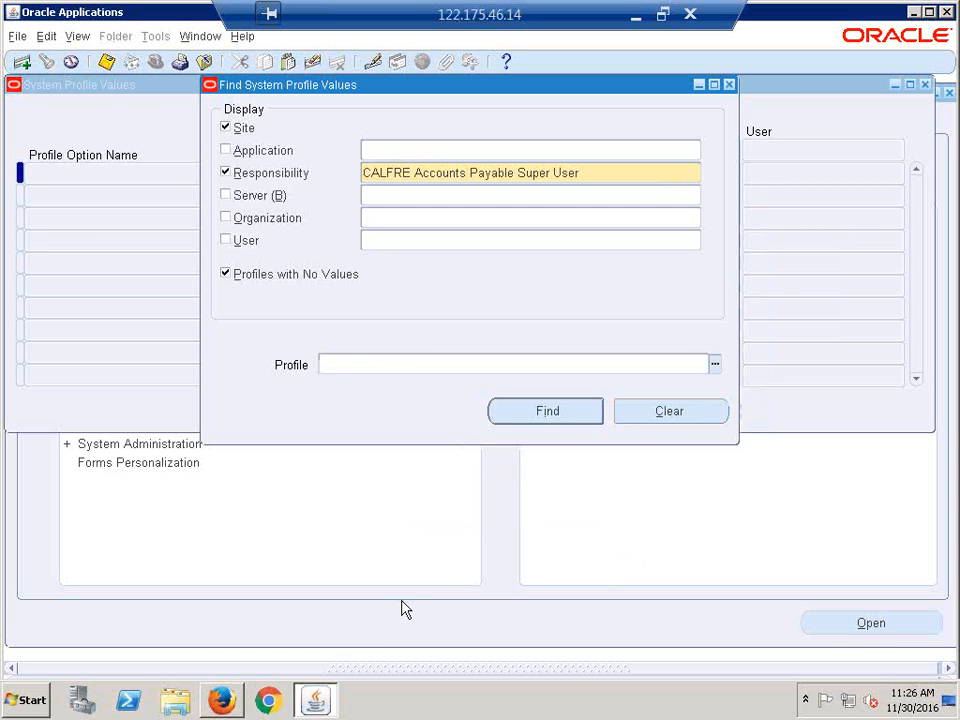
text(MO%Default%)
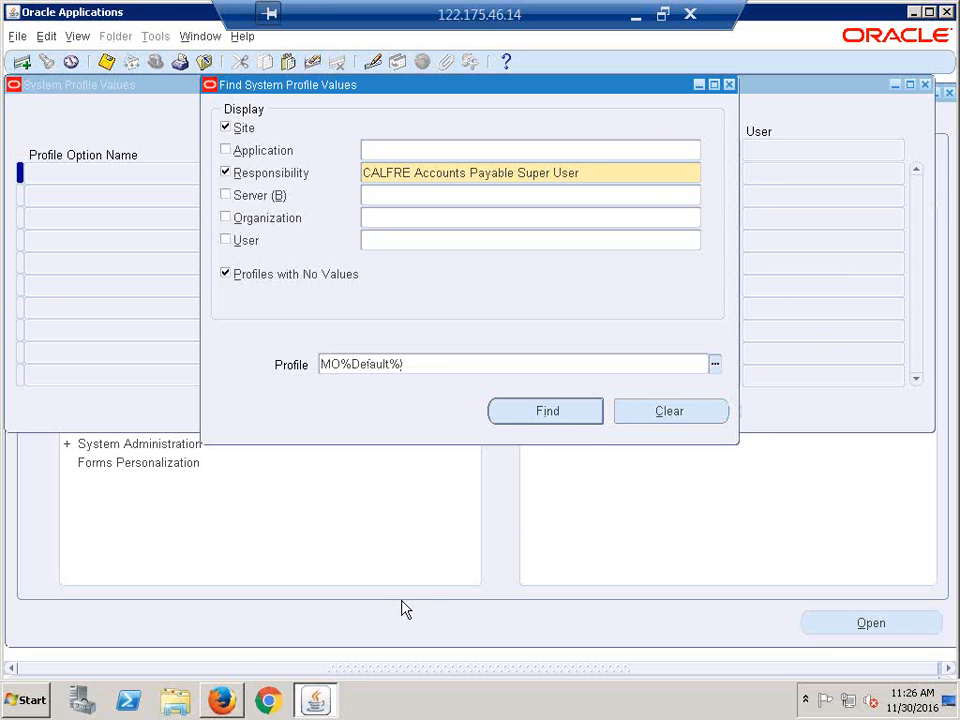
key(Return)
click(184, 173)
key(ctrl+c)
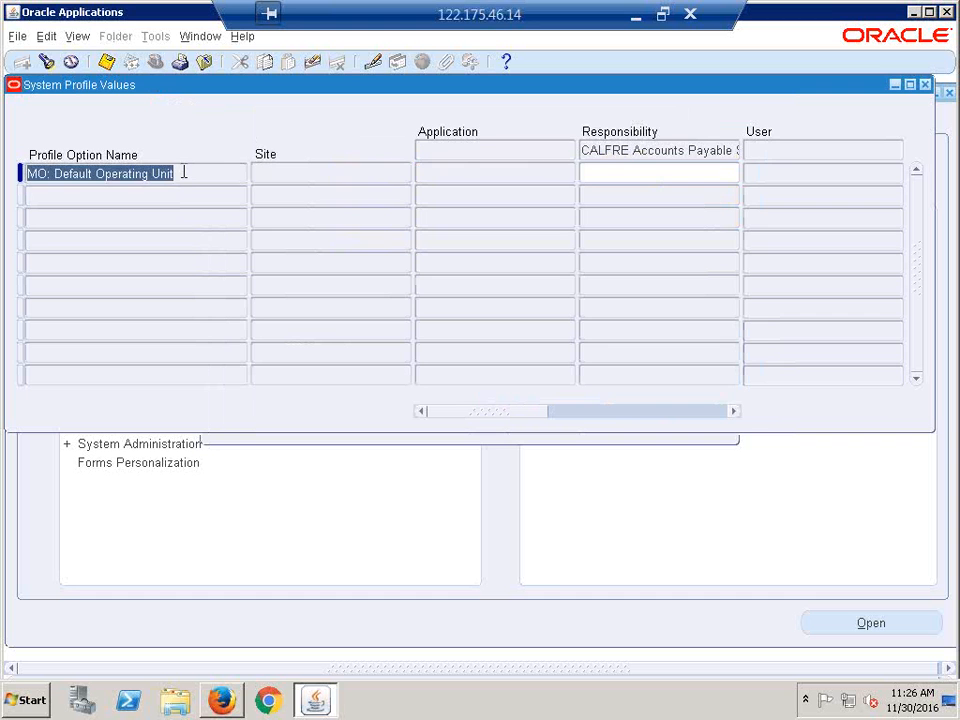
key(ctrl+f)
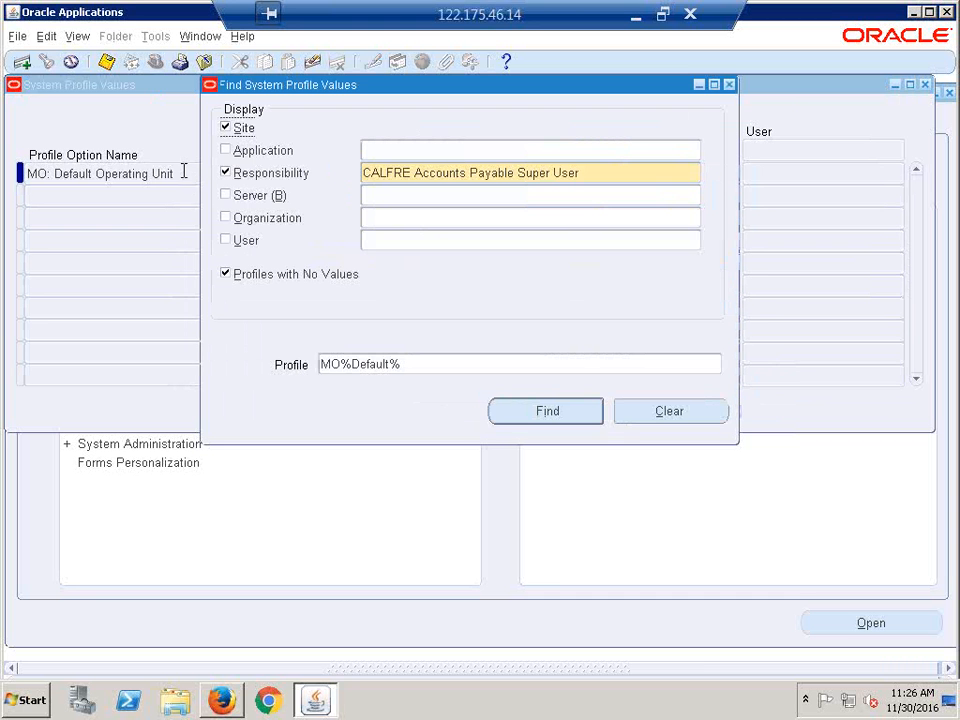
key(ctrl+v)
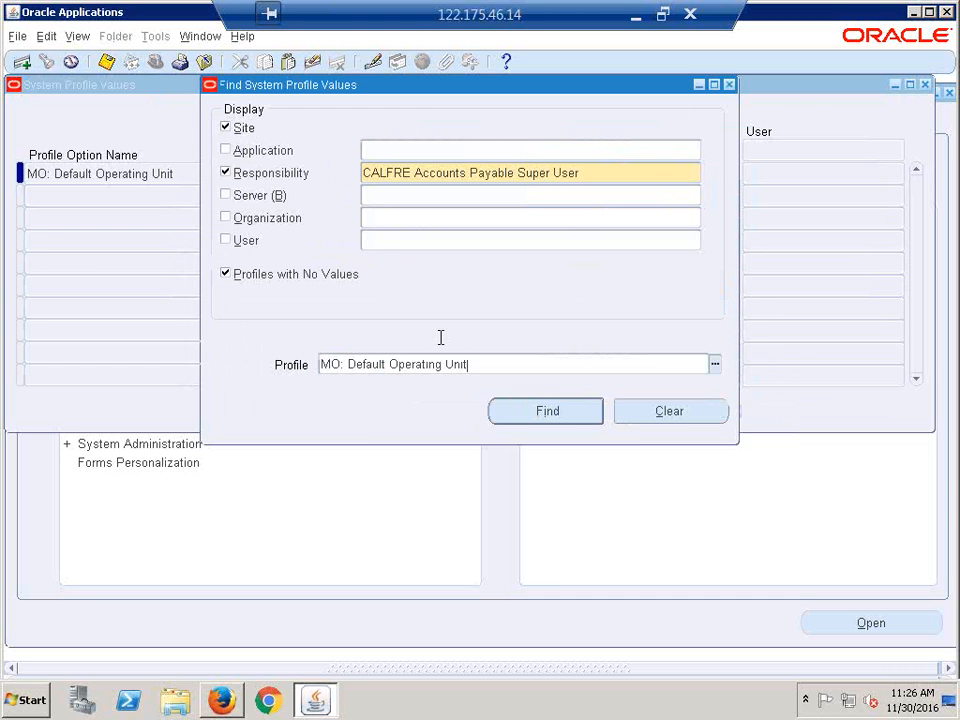
drag(428, 93, 240, 131)
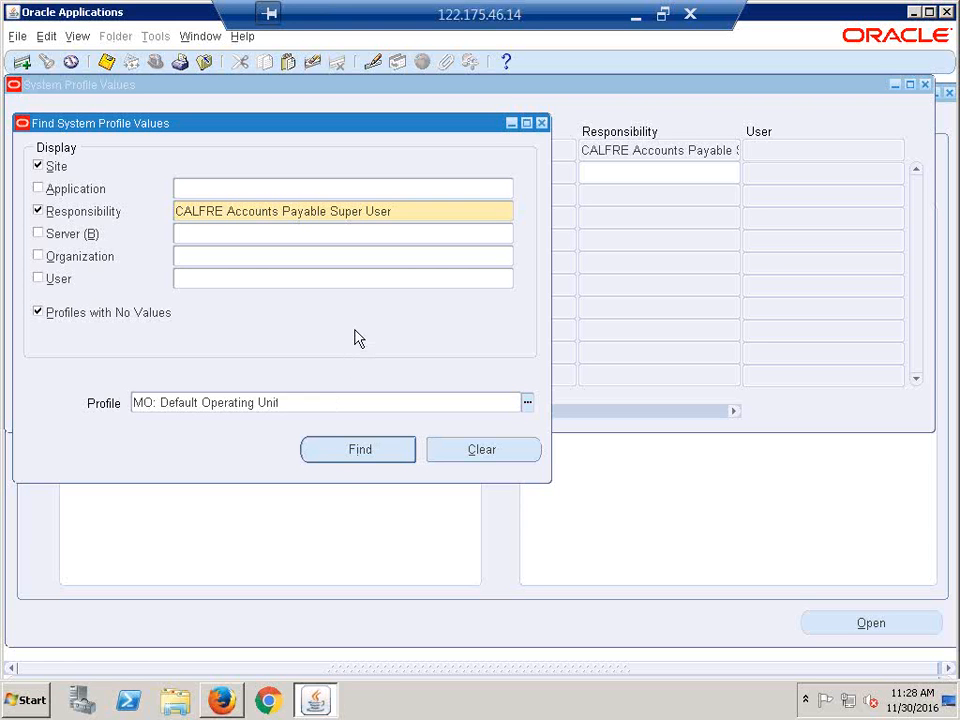
- Set MO: Default Operating Unit to CALFRE Hyderabad Operating Unit for CALFRE Accounts Payable Super User
click(360, 450)
click(585, 180)
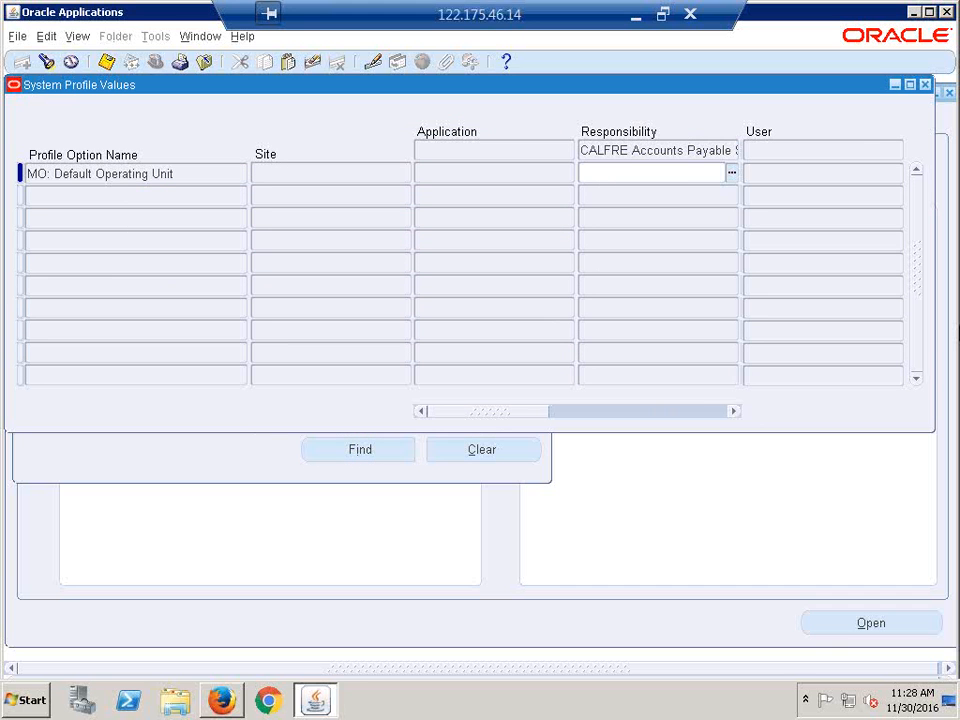
text(calfre h)
key(Tab)
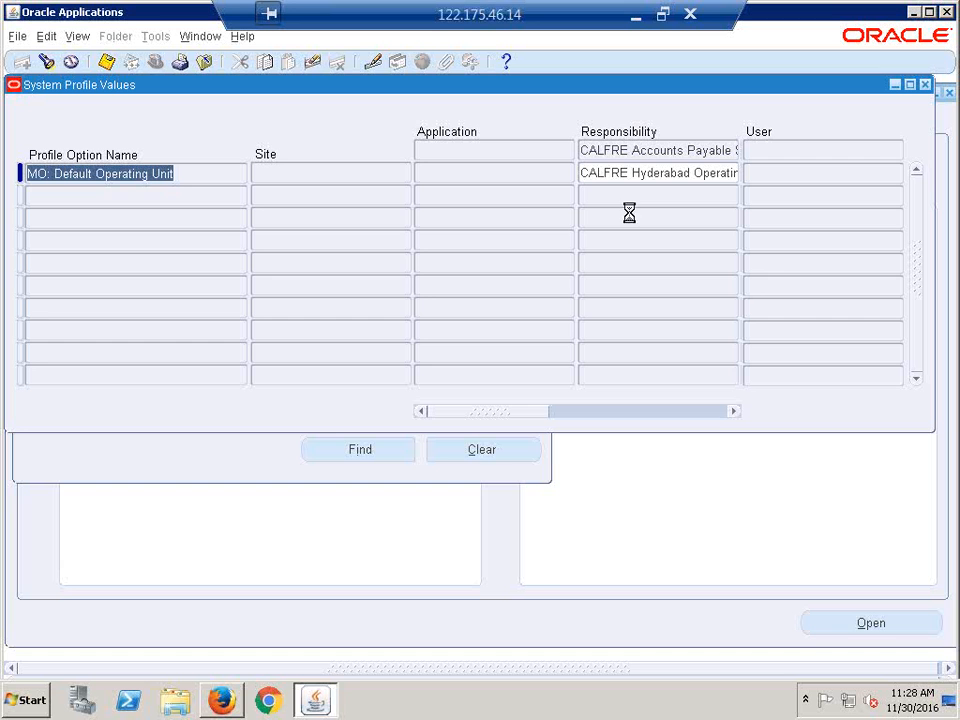
- Close the profile values form and switch to the CALFRE Accounts Payable Super User responsibility
click(926, 86)
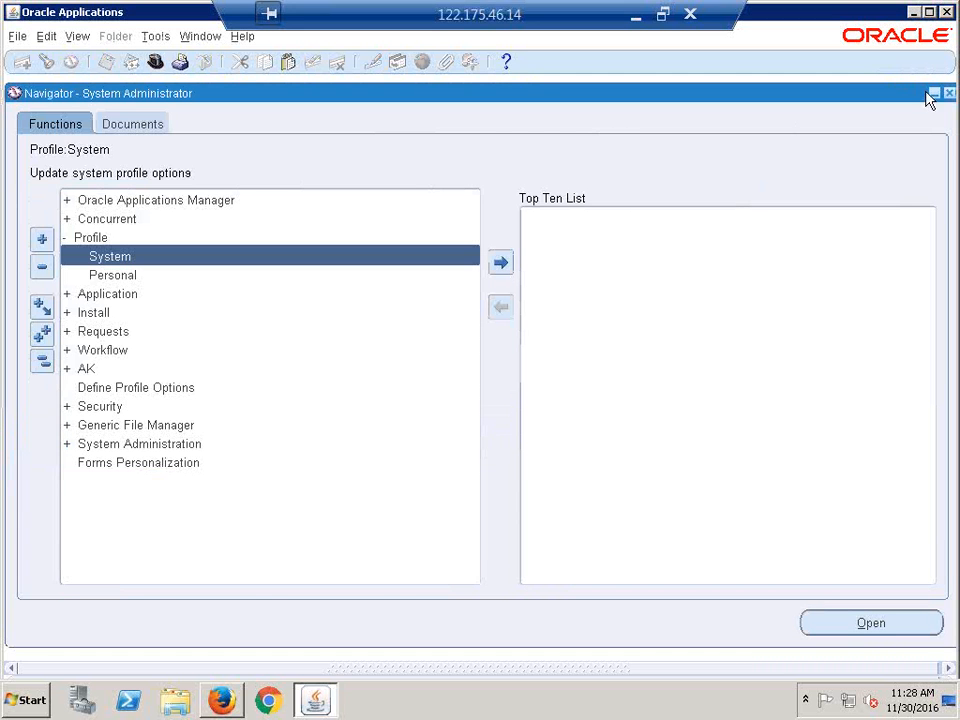
click(42, 362)
click(155, 62)
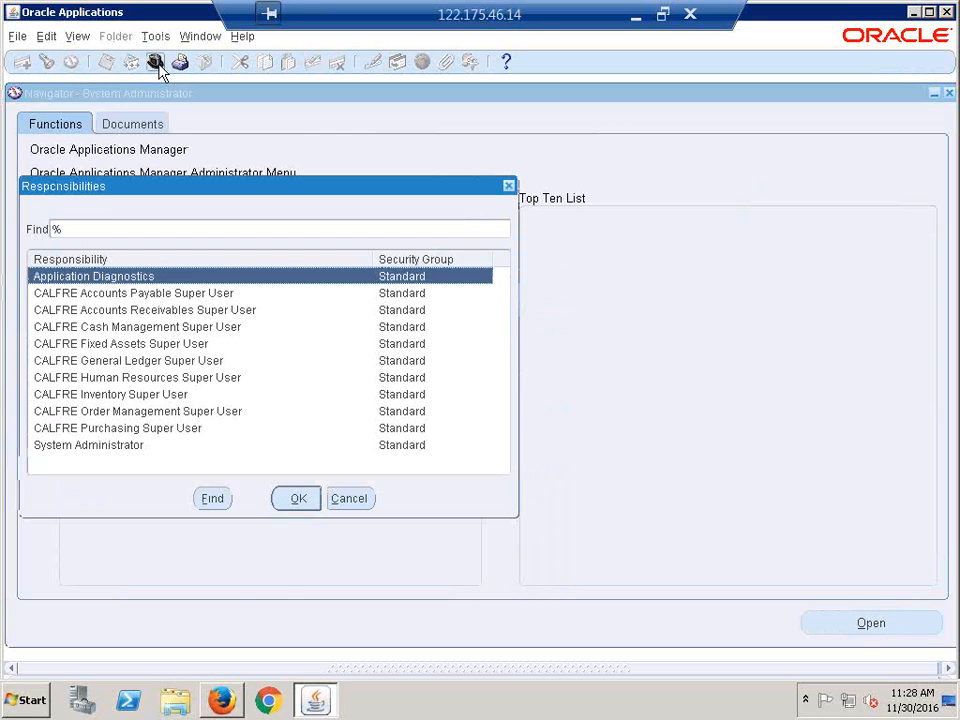
double_click(113, 294)
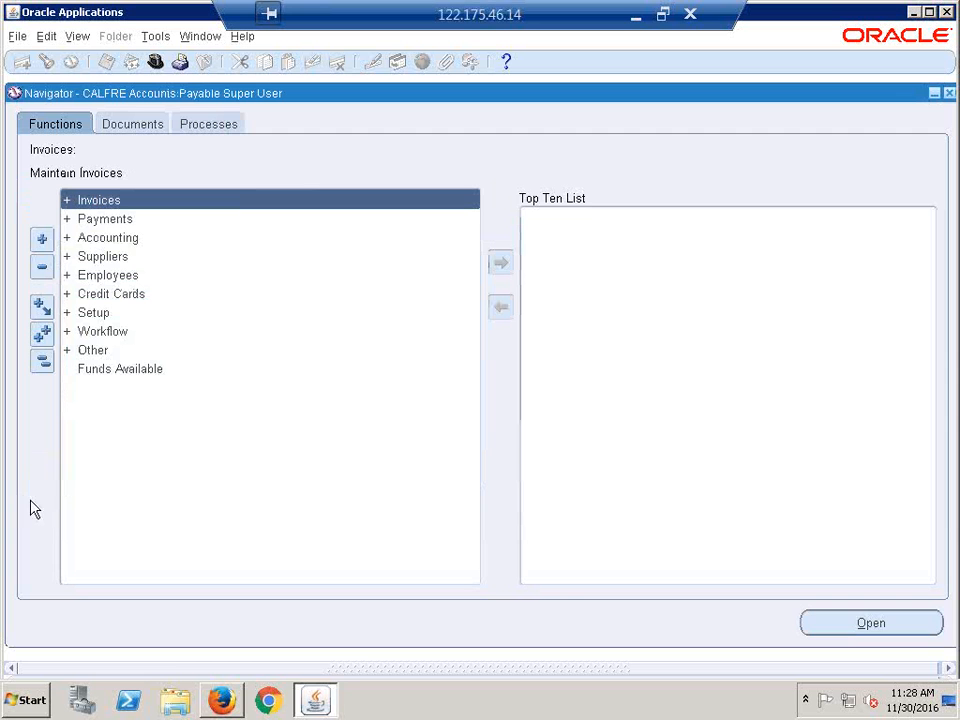
- Open the Invoices workbench from Invoices > Entry > Invoices in the navigator
click(42, 364)
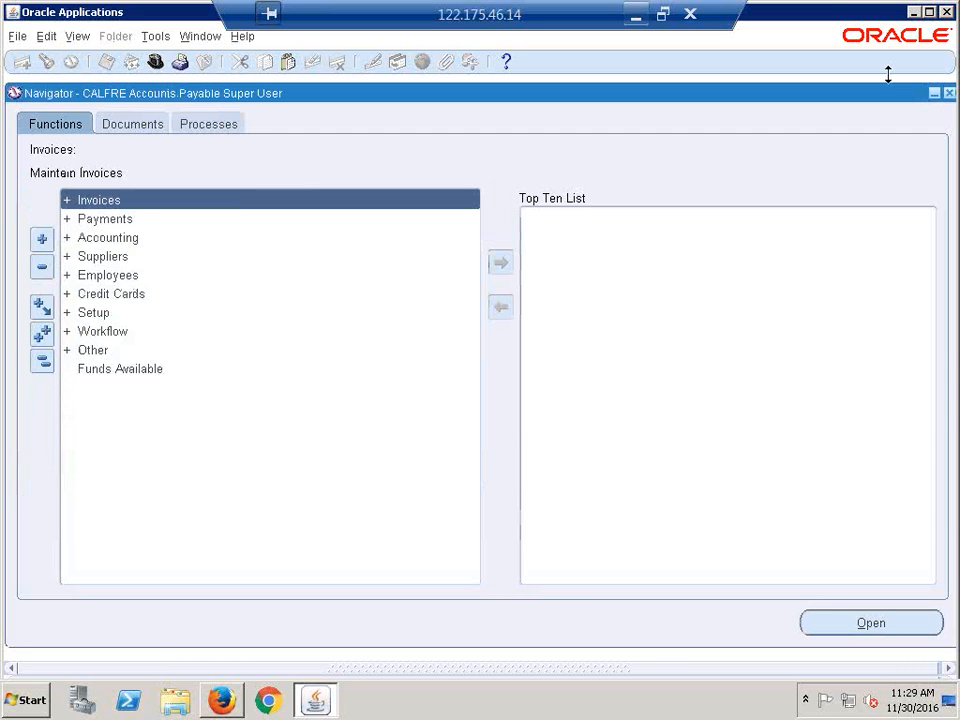
double_click(134, 198)
double_click(140, 218)
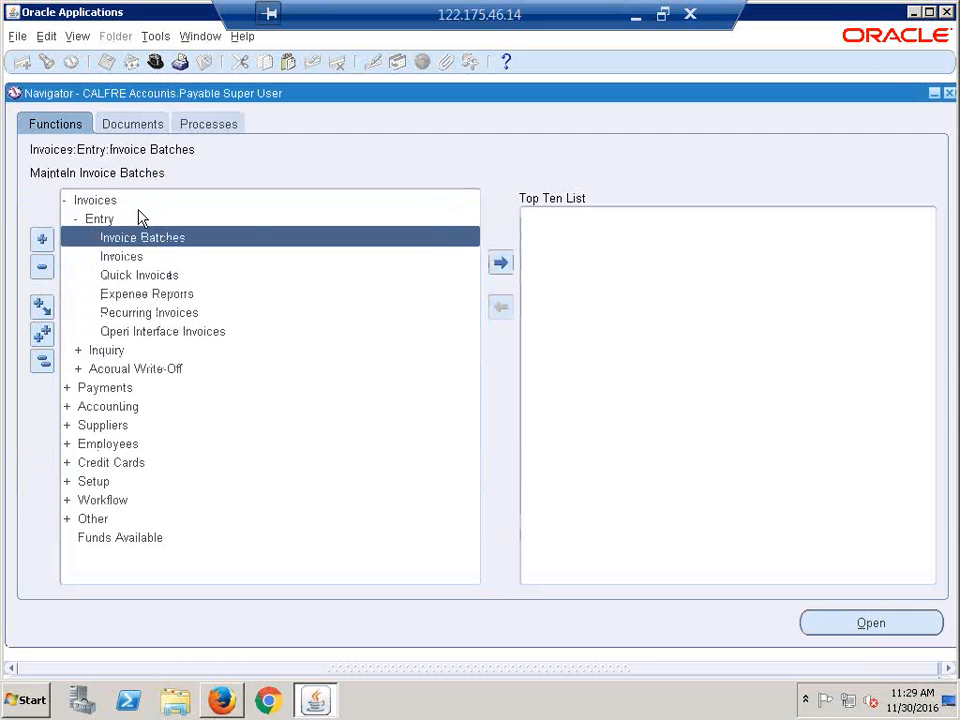
key(Down)
key(Return)
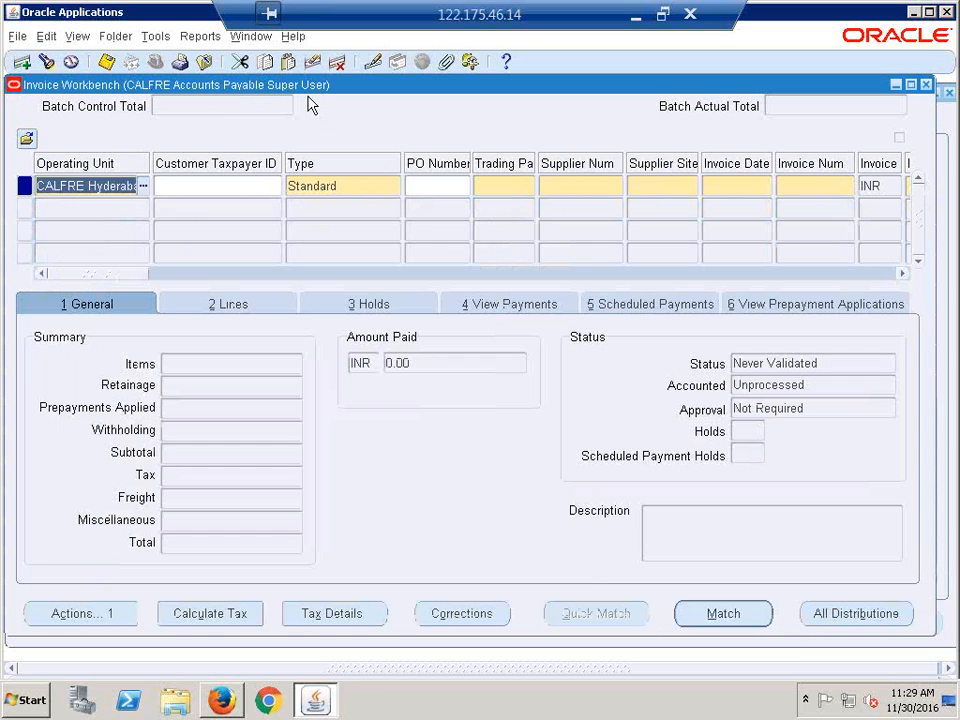
- Change the invoice's Operating Unit from CALFRE Hyderabad to the CALFRE Bangalore operating unit
click(244, 185)
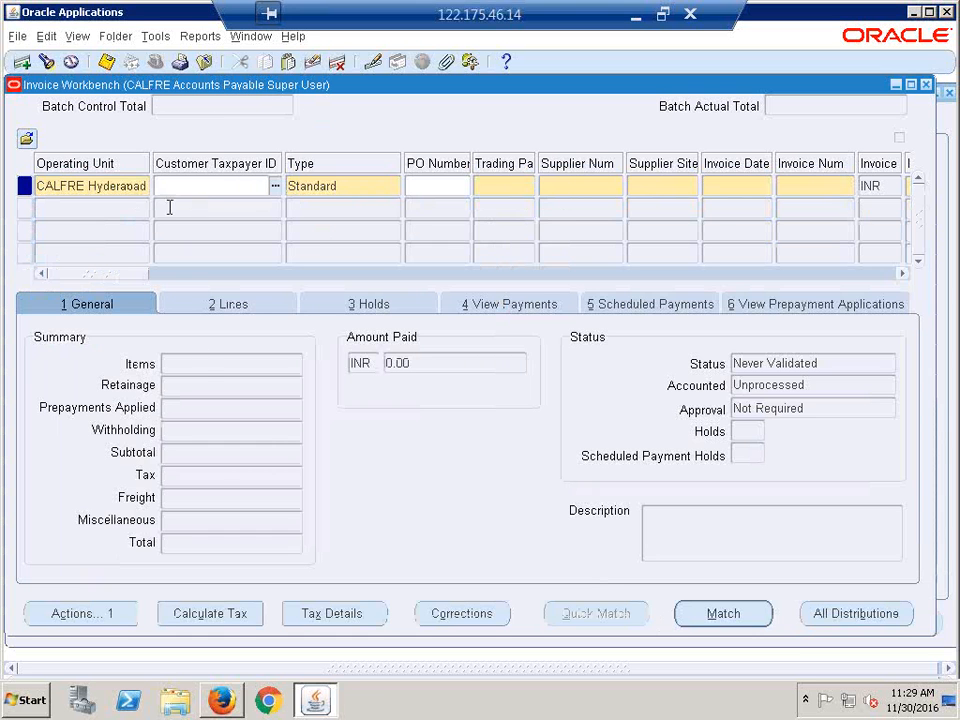
click(500, 188)
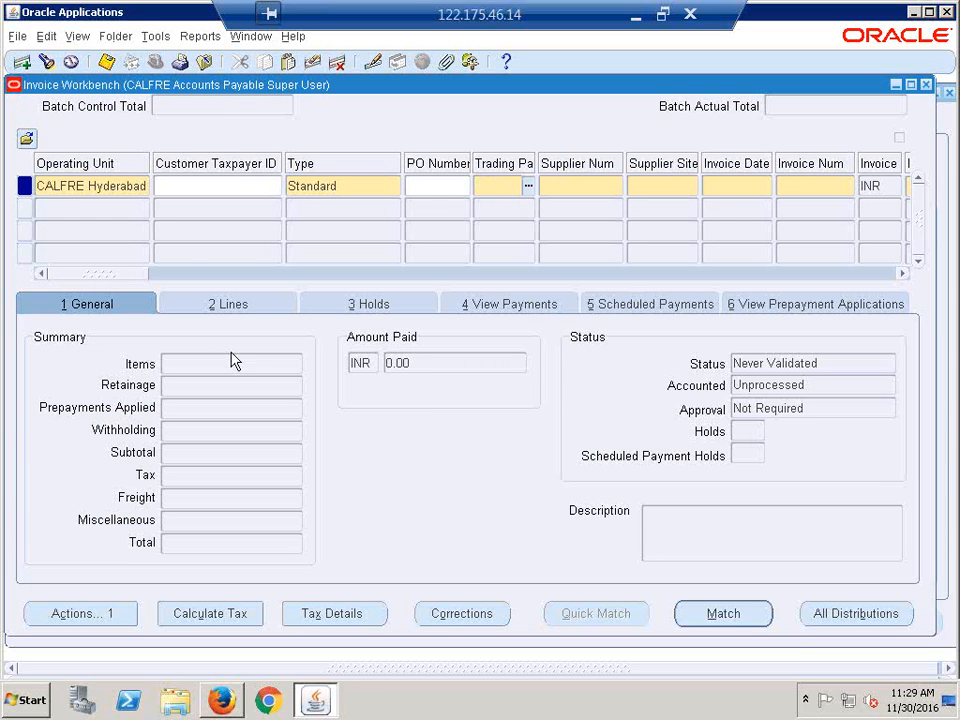
click(129, 188)
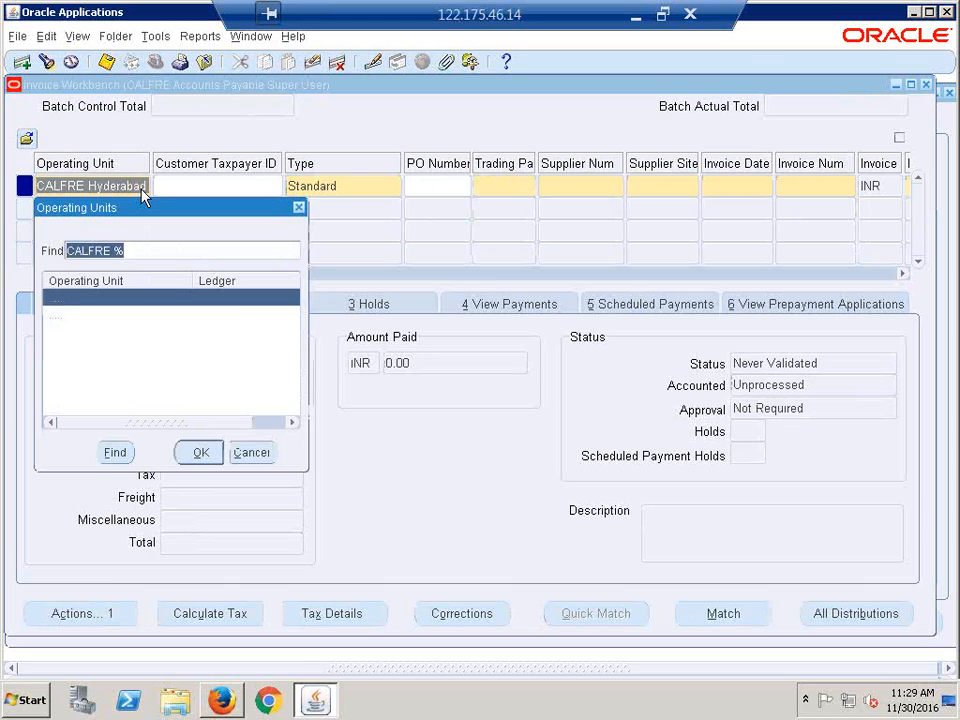
click(133, 316)
click(200, 455)
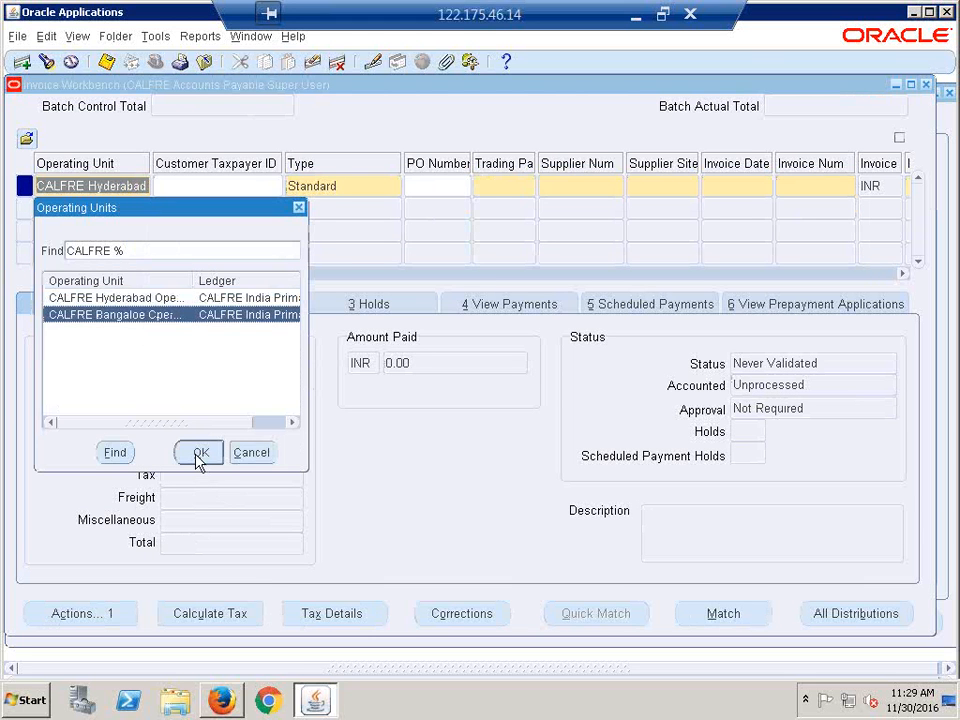
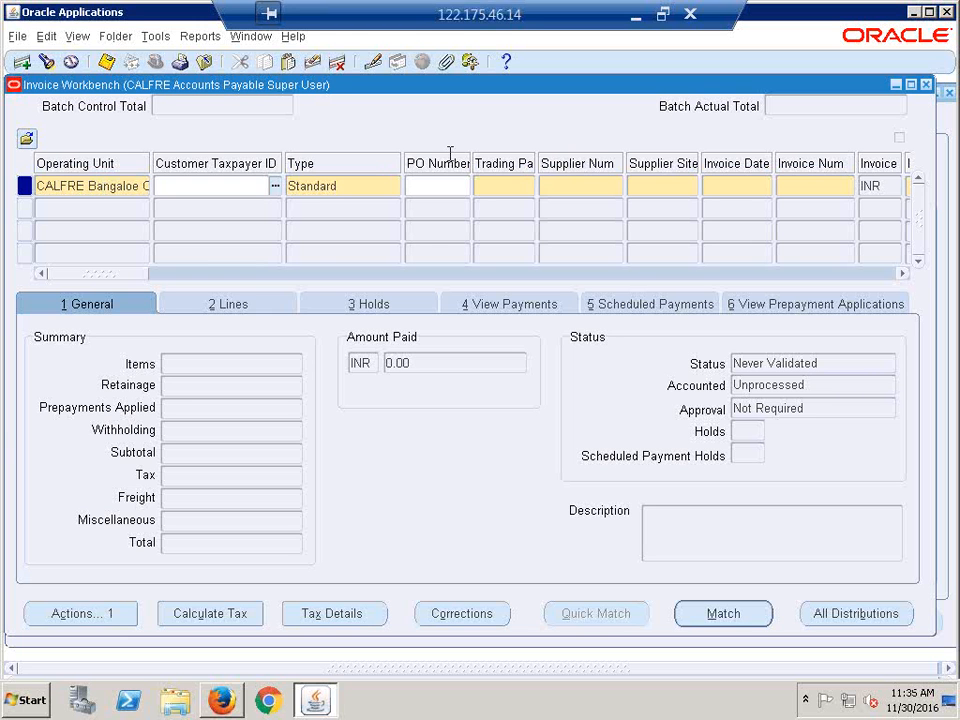
- Open the Trading Partner list on the invoice and dismiss it without choosing a supplier
click(503, 193)
click(528, 187)
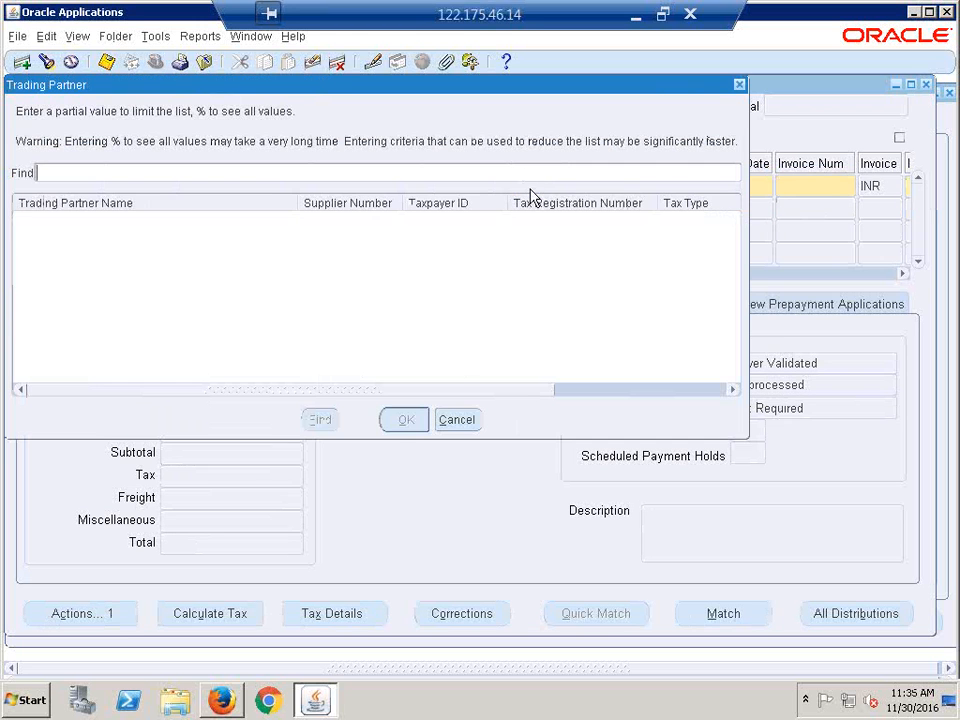
text(%)
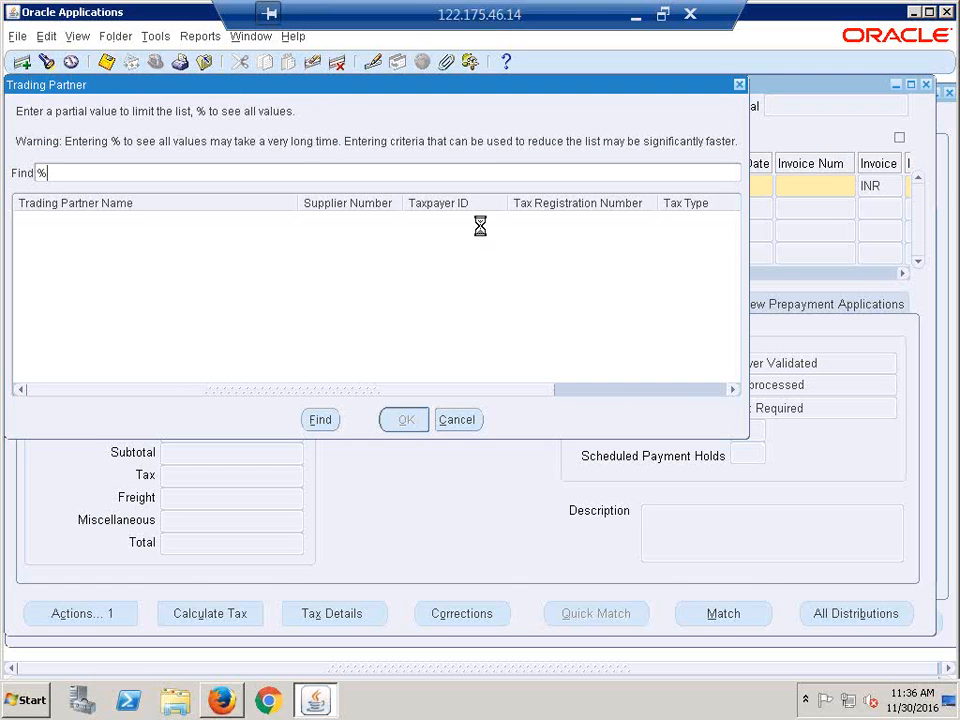
key(BackSpace)
click(459, 420)
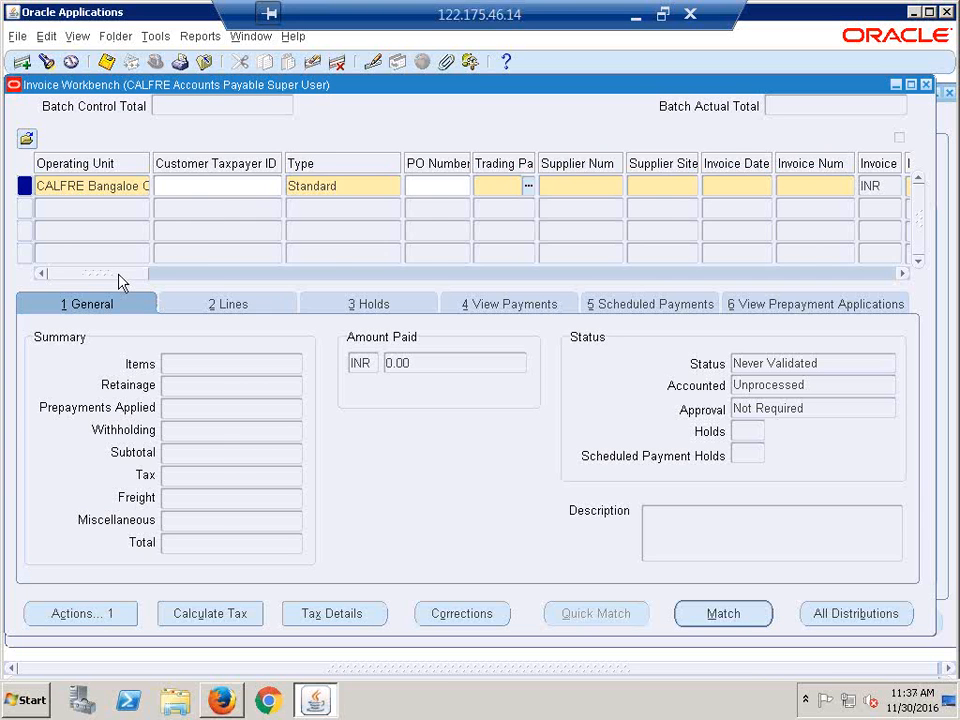
- Scroll the invoice grid to the right, then close the Invoice Workbench
drag(118, 276, 143, 278)
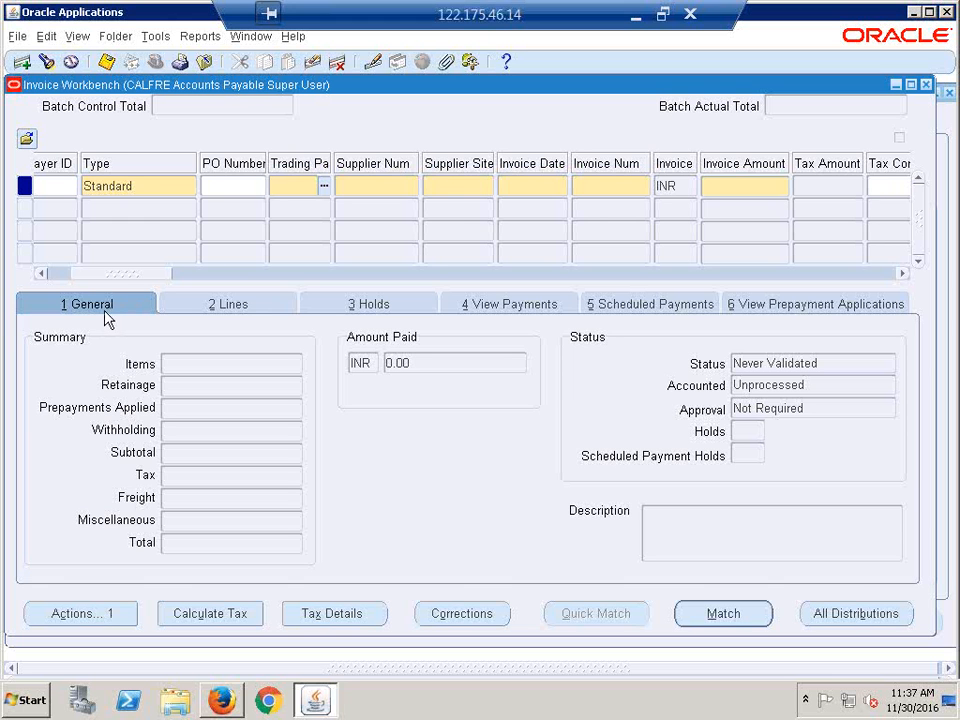
drag(121, 277, 309, 278)
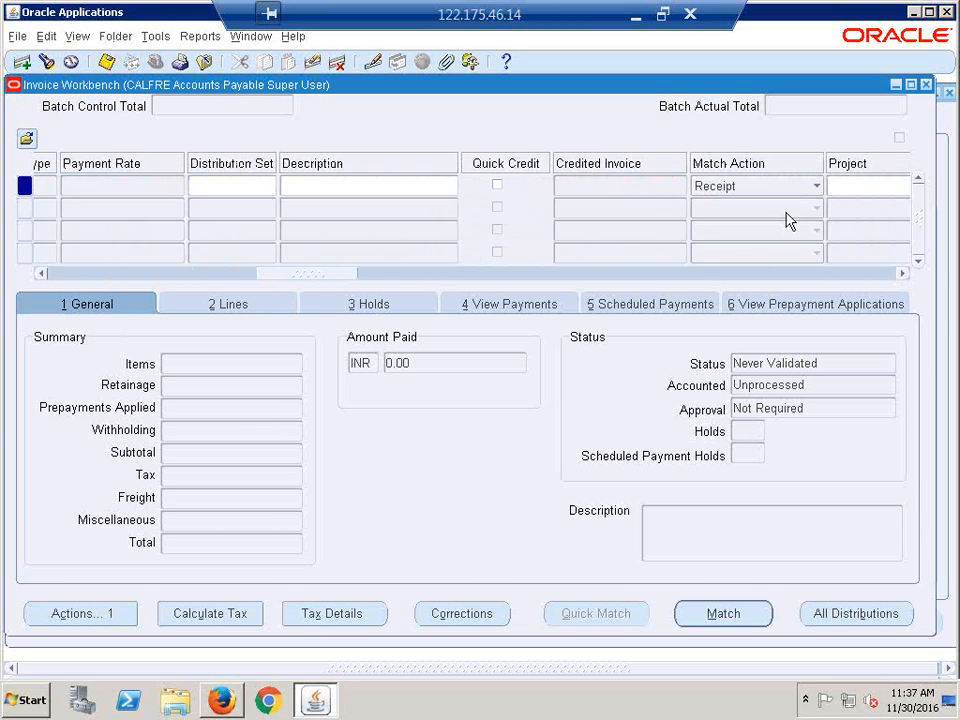
click(926, 85)
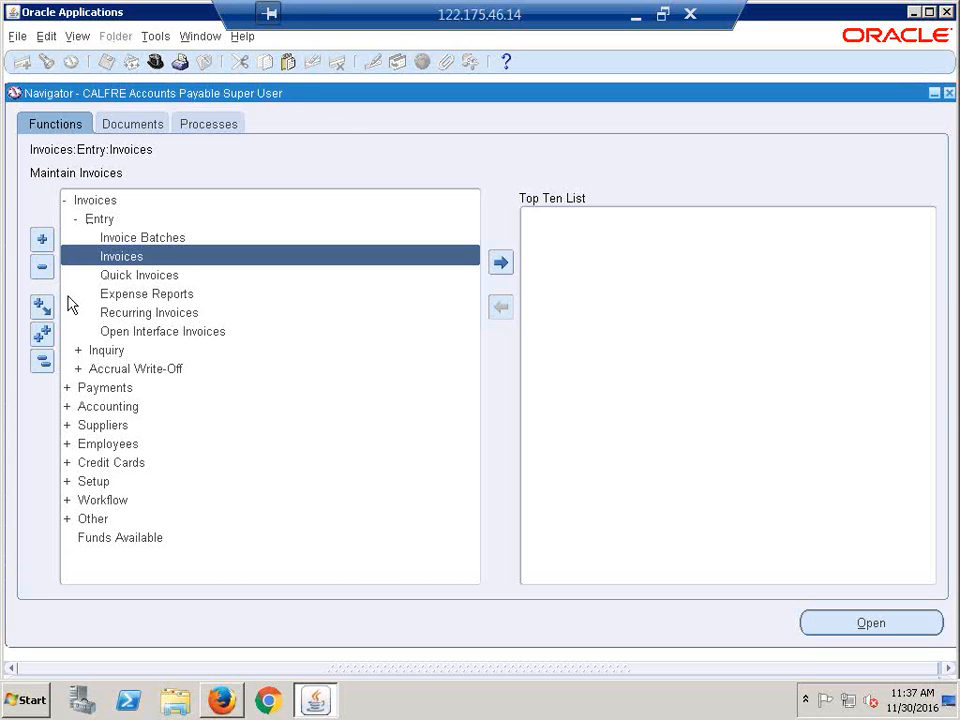
- Collapse the Navigator tree and minimize the remote Oracle session to reach Excel
click(42, 362)
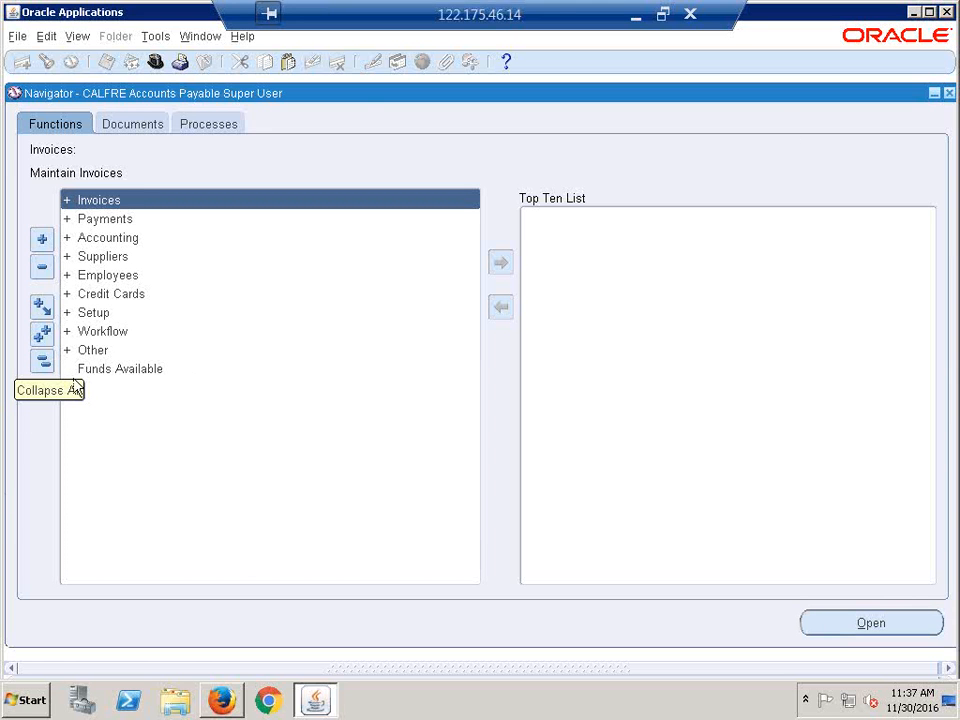
click(635, 15)
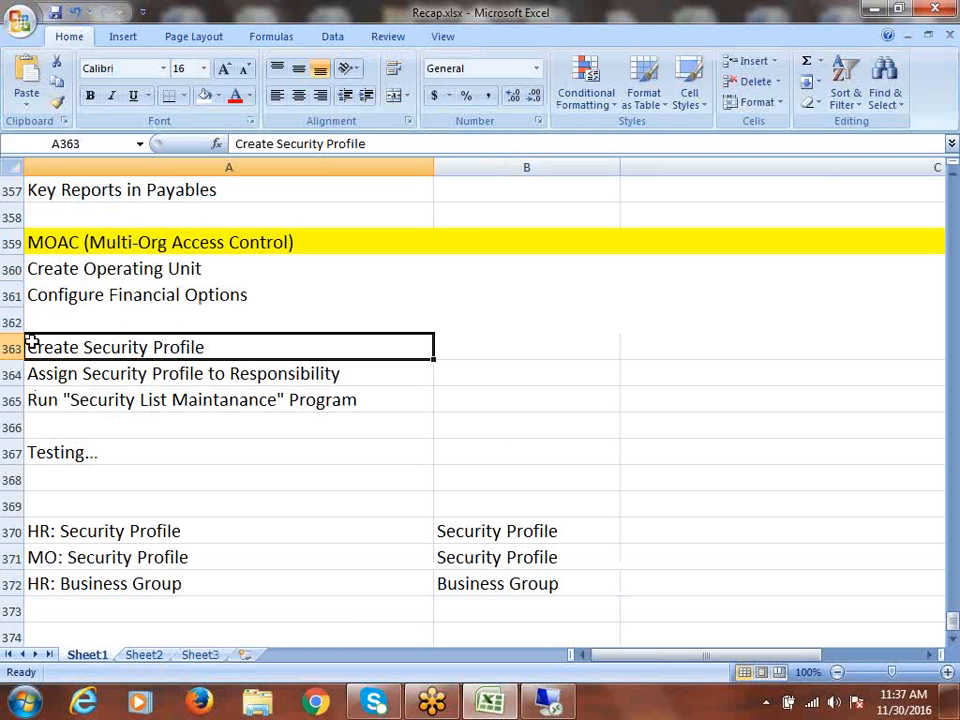
- Insert 'Global' before 'Security' in recap cells A363 and A364, then save Recap.xlsx
double_click(87, 344)
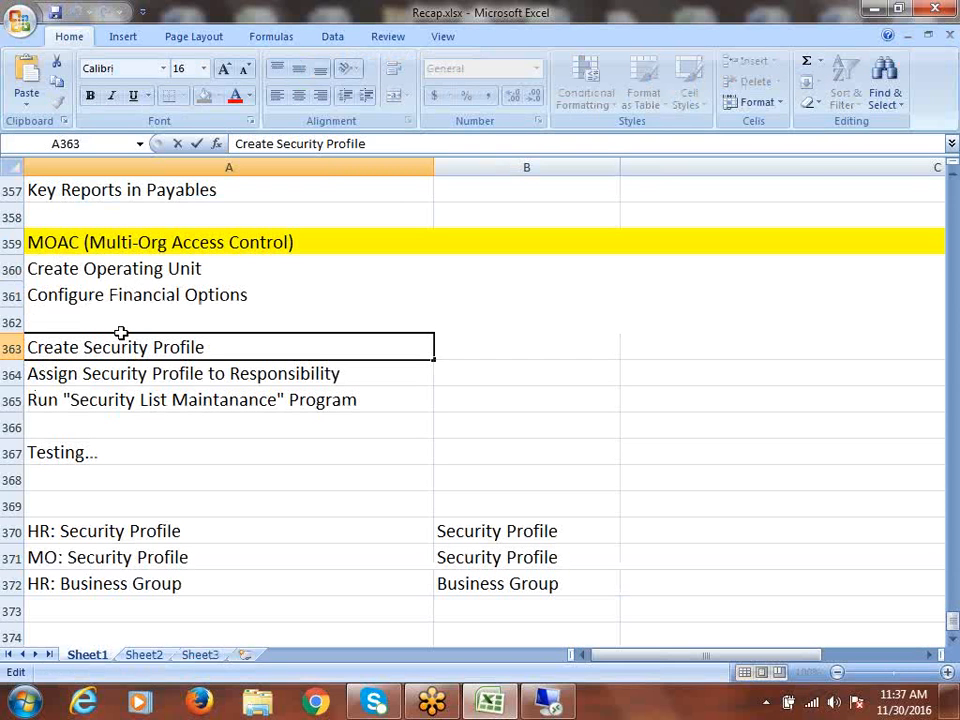
text(Global)
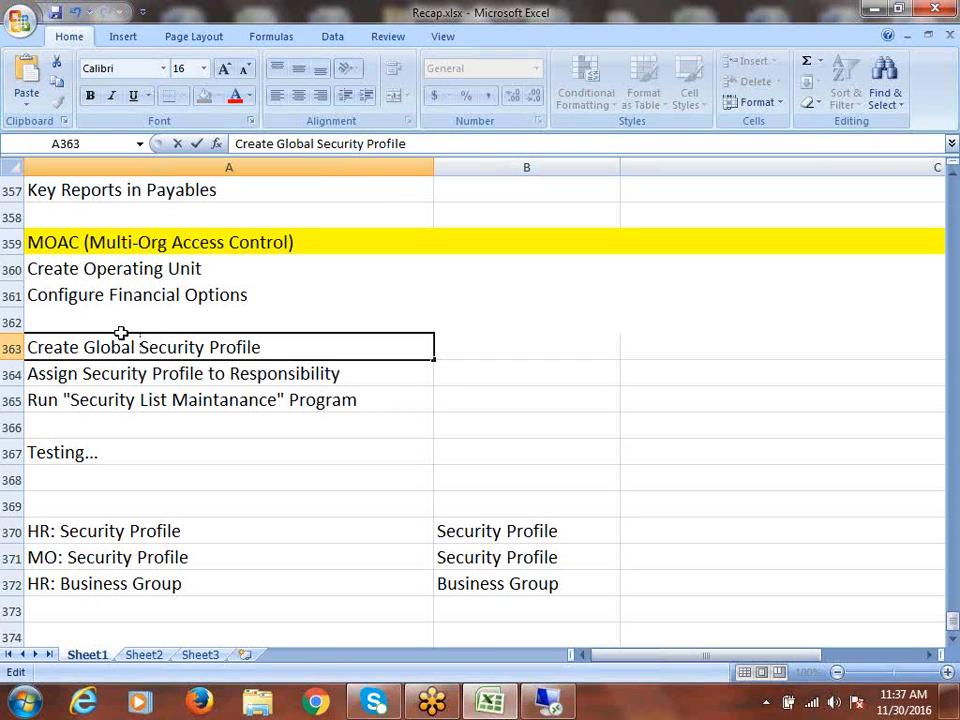
key(ctrl+Return)
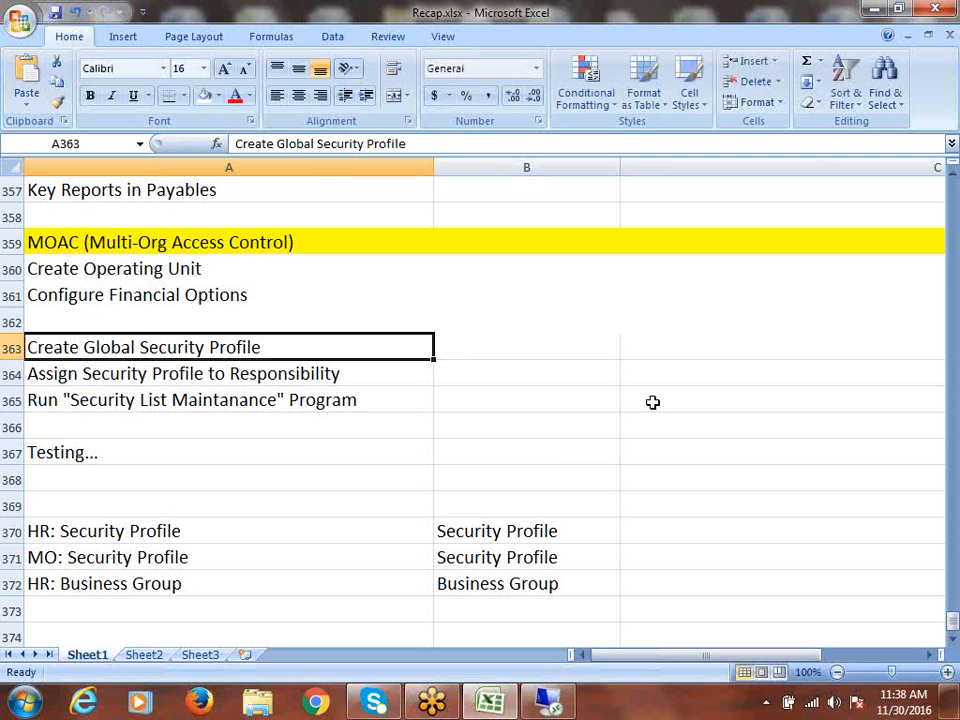
double_click(83, 373)
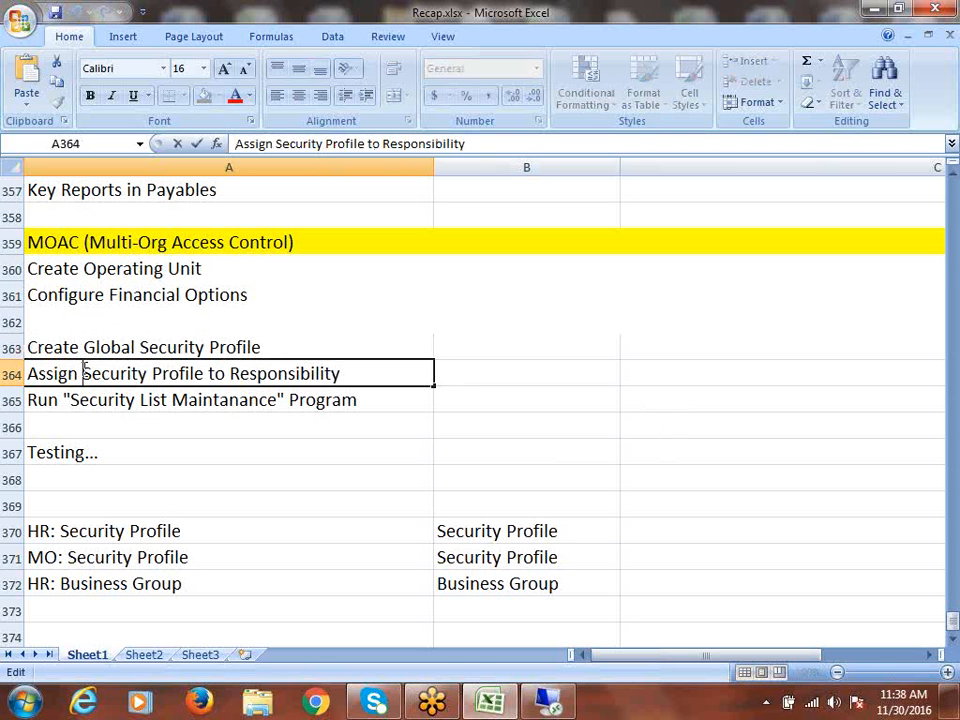
text(Glo)
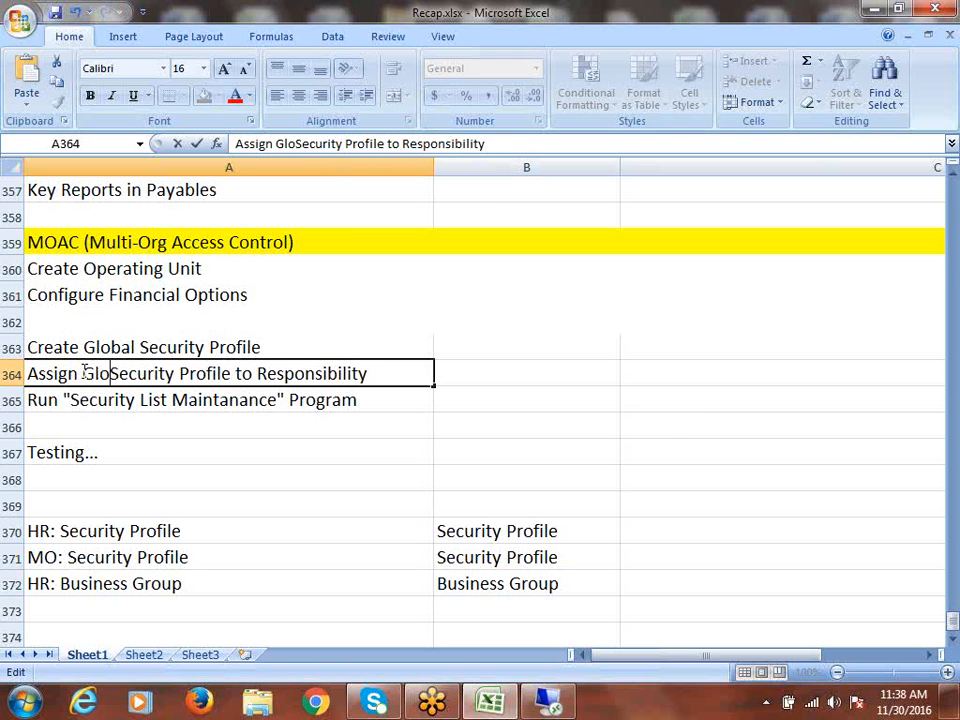
text(bal)
key(ctrl+s)
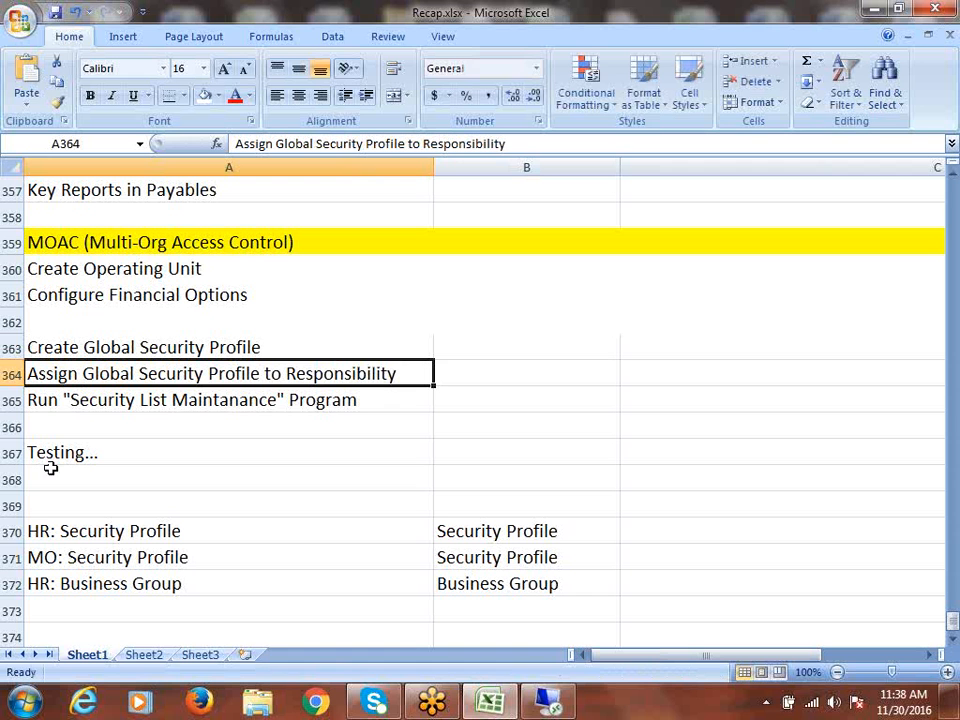
click(145, 399)
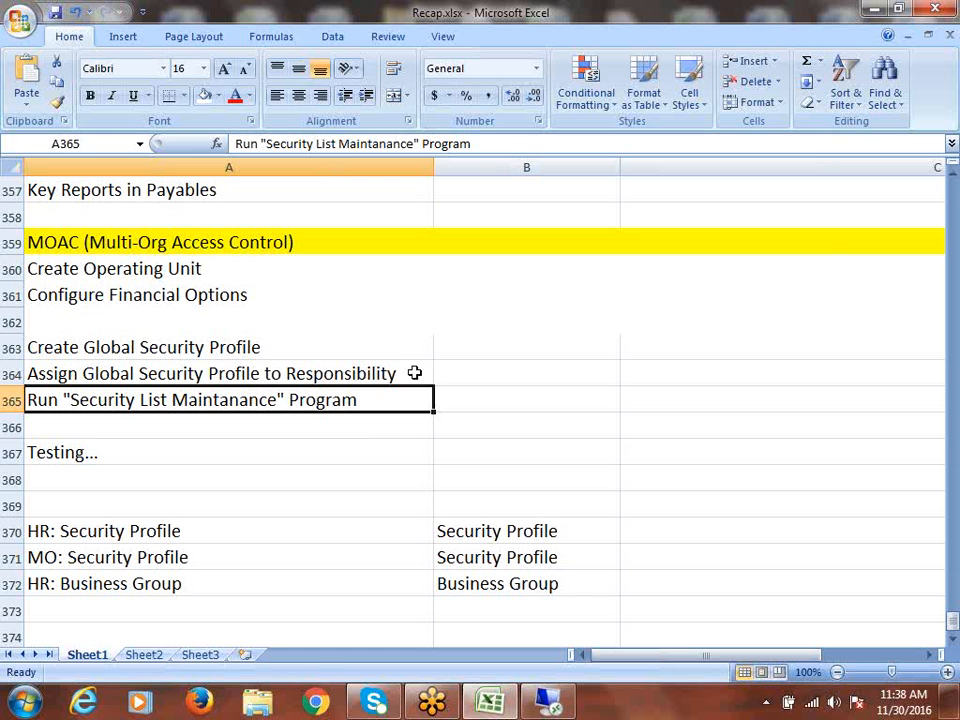
drag(210, 345, 236, 399)
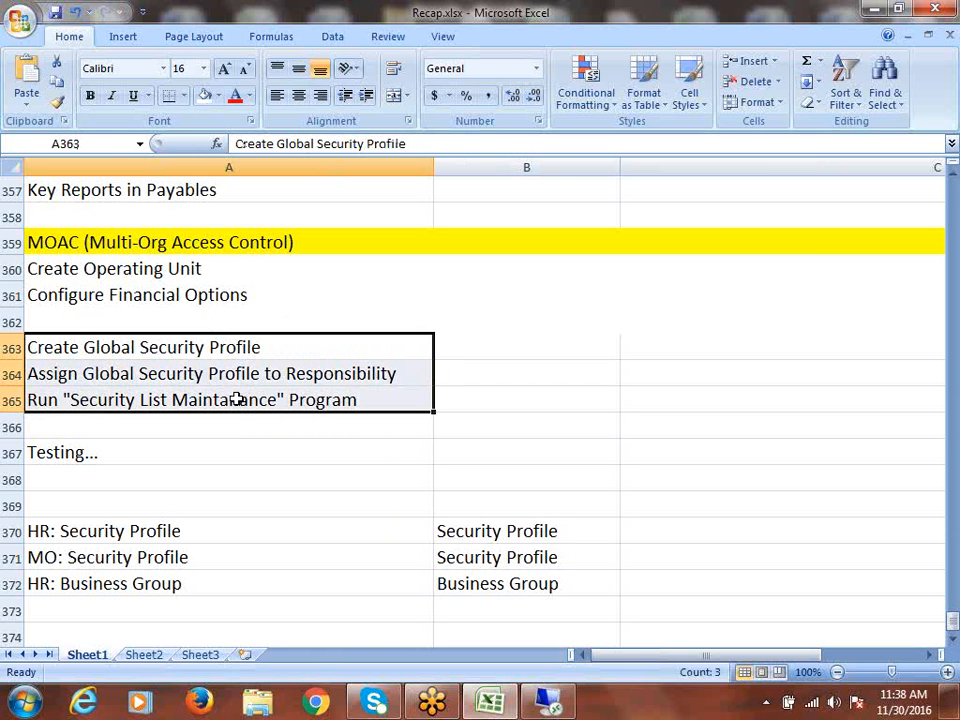
key(ctrl+s)
- Switch to CALFRE Human Resources Super User and expand Security to select Global Profile
click(548, 702)
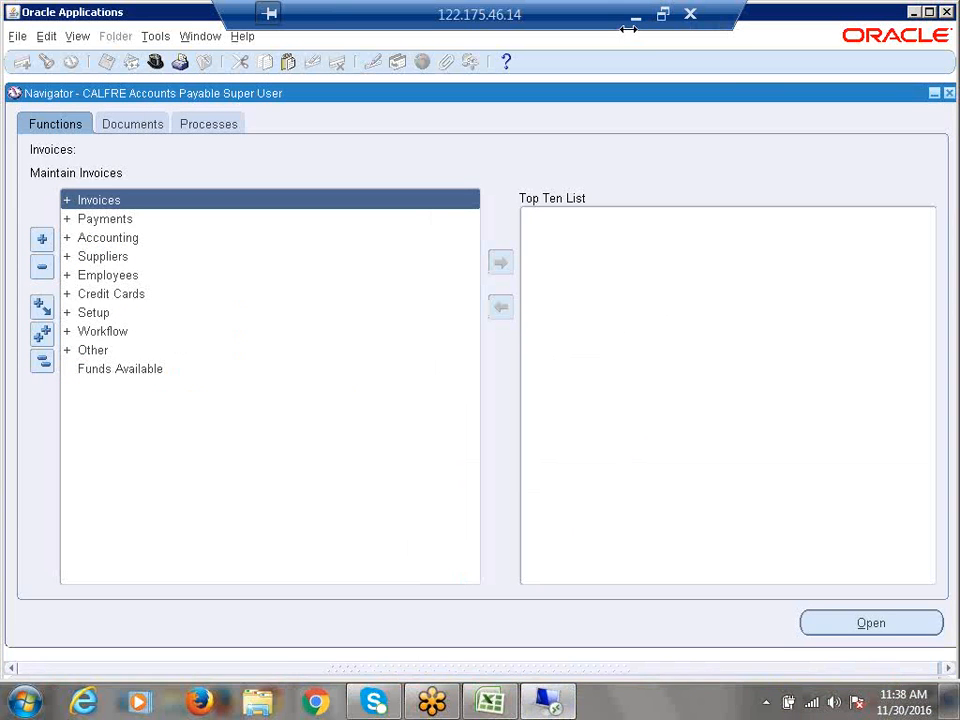
click(155, 63)
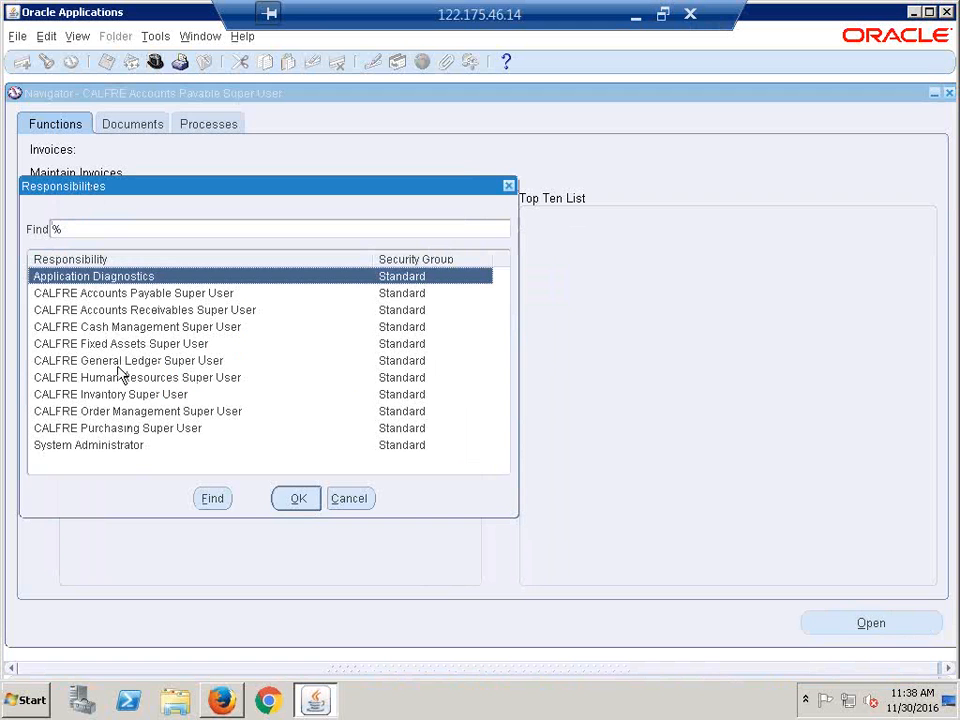
click(133, 385)
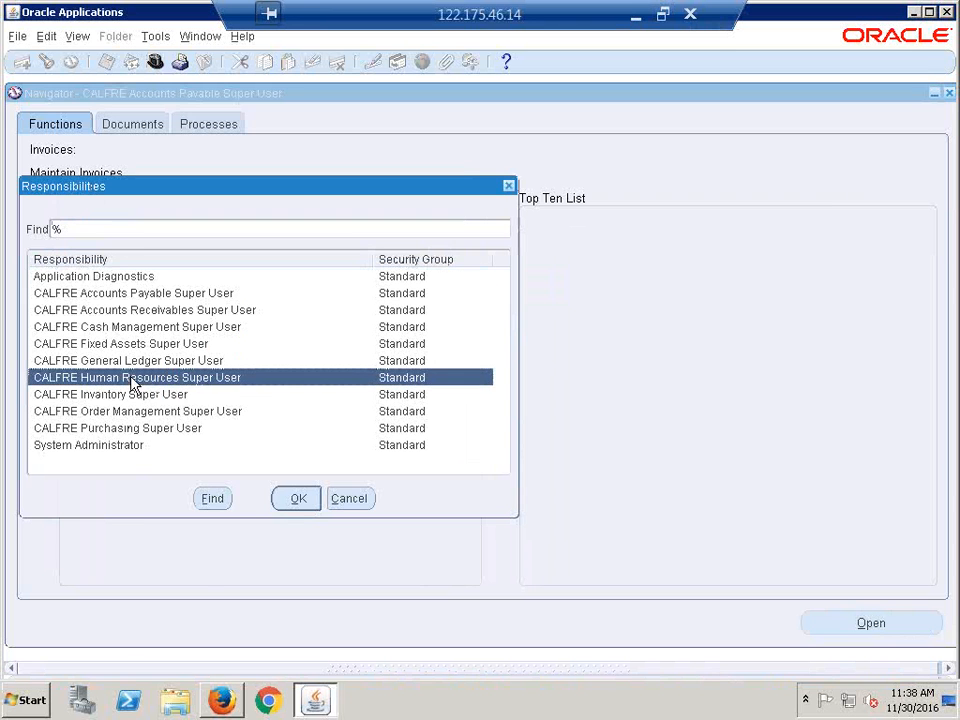
double_click(133, 385)
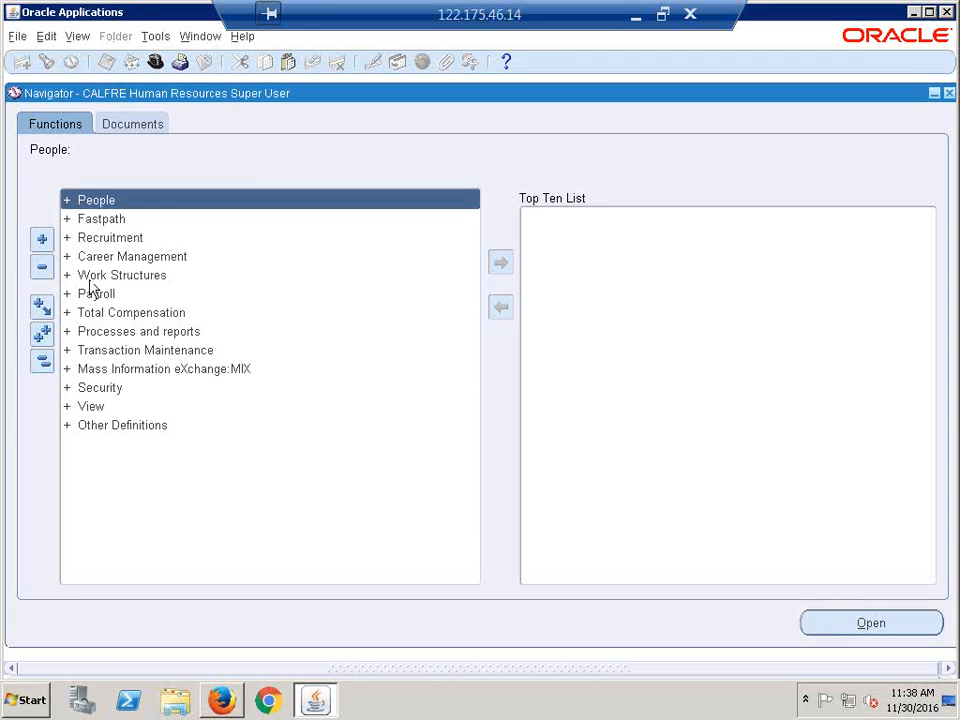
double_click(99, 388)
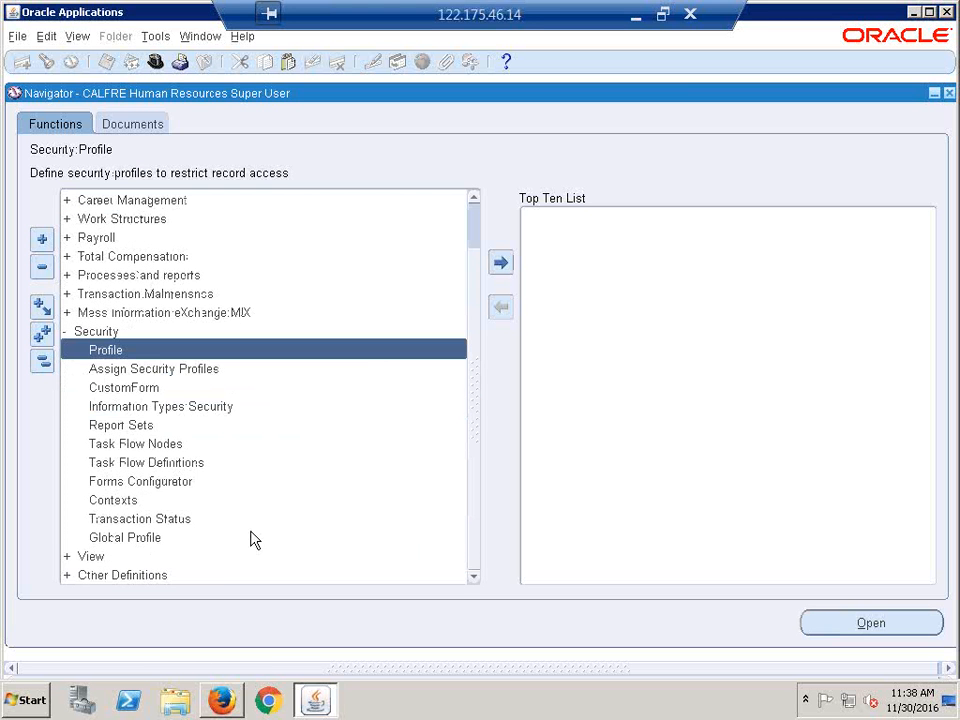
click(140, 538)
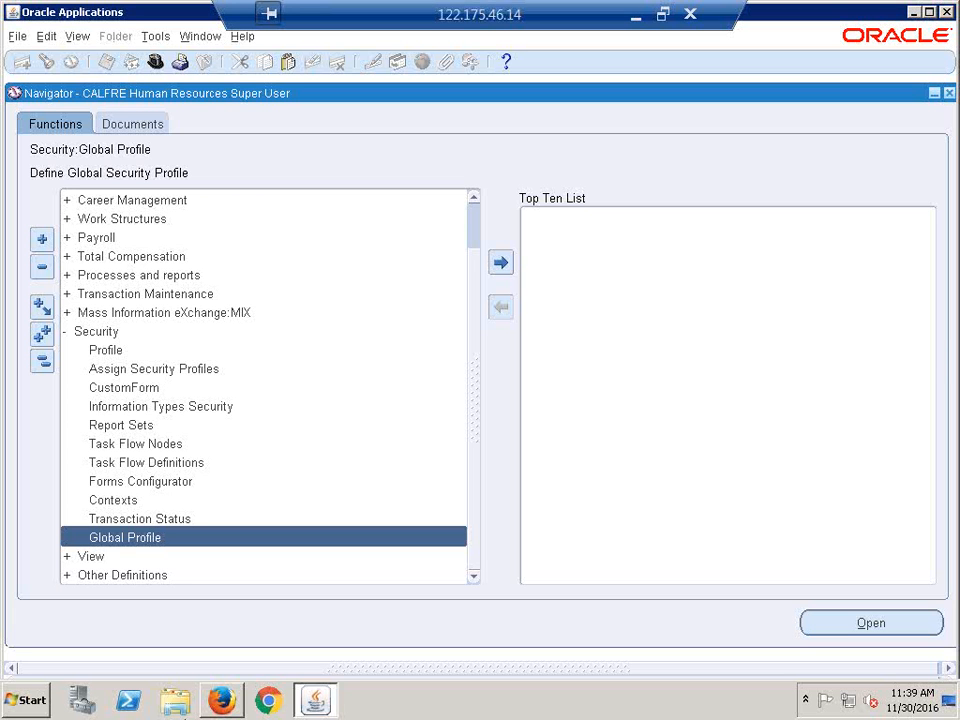
- Name a new Global Security Profile 'CALFRE-Global Profile', secured by organization hierarchy and/or organization list
double_click(252, 545)
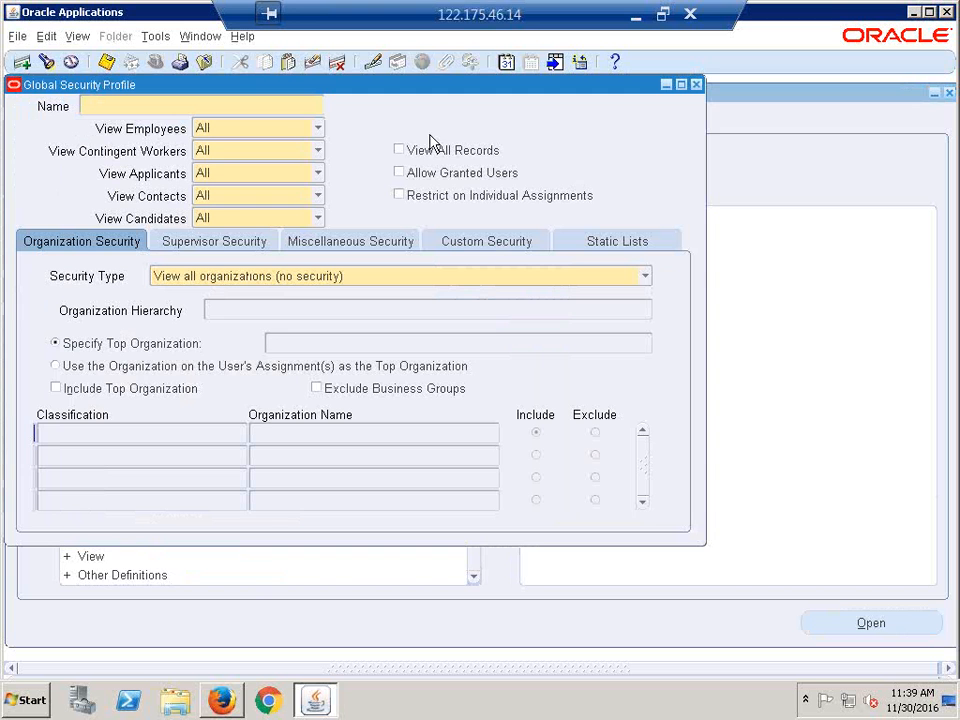
drag(400, 88, 489, 166)
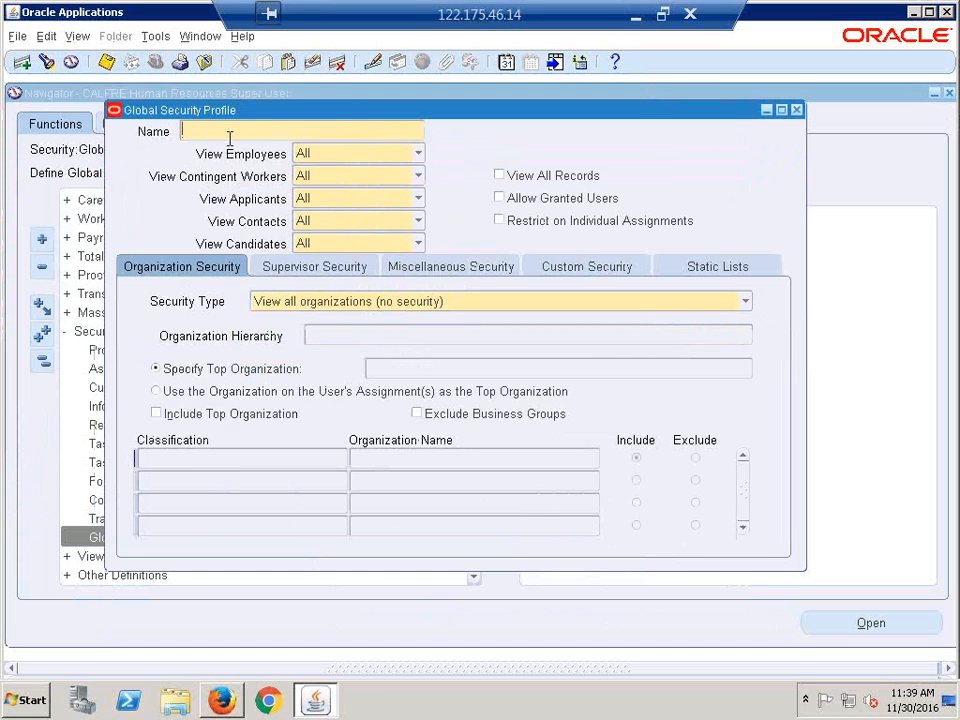
text(CALFRE-Global Profile)
key(Tab)
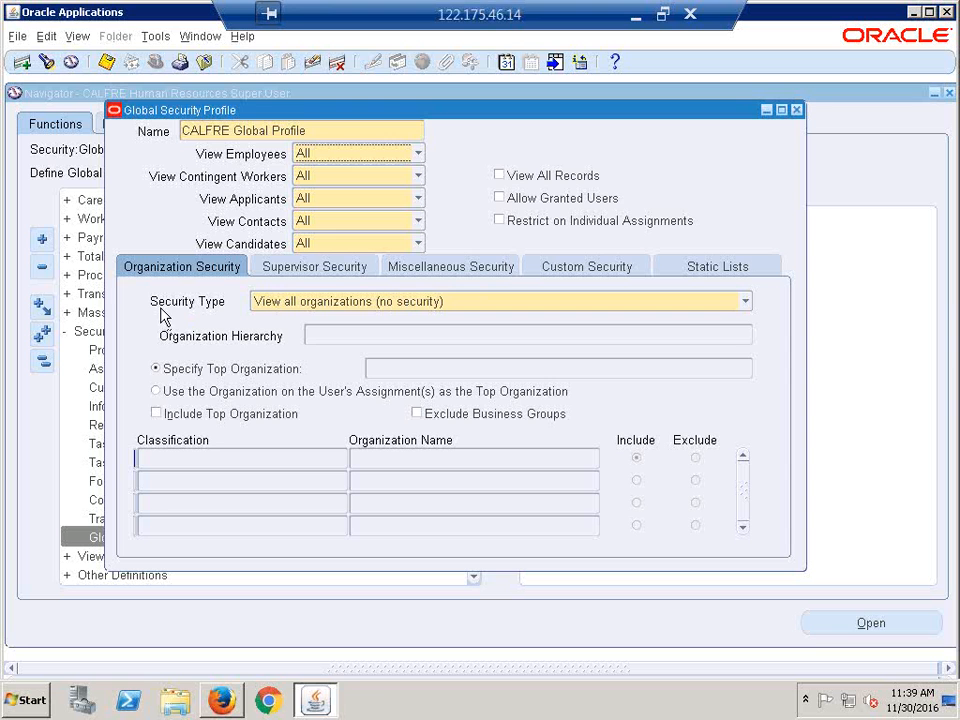
click(745, 301)
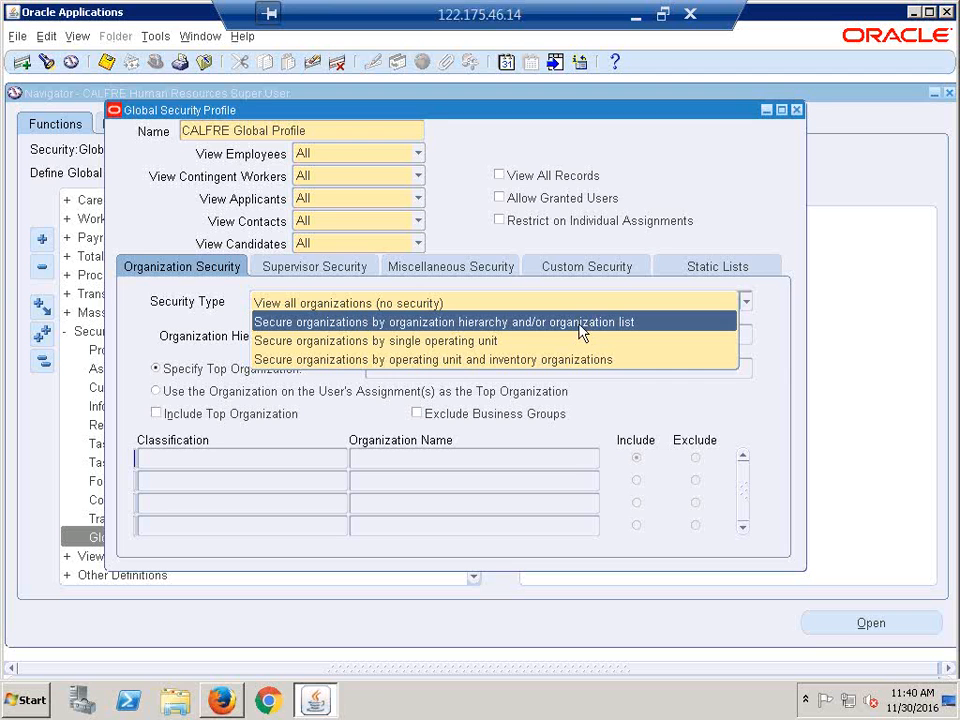
click(456, 323)
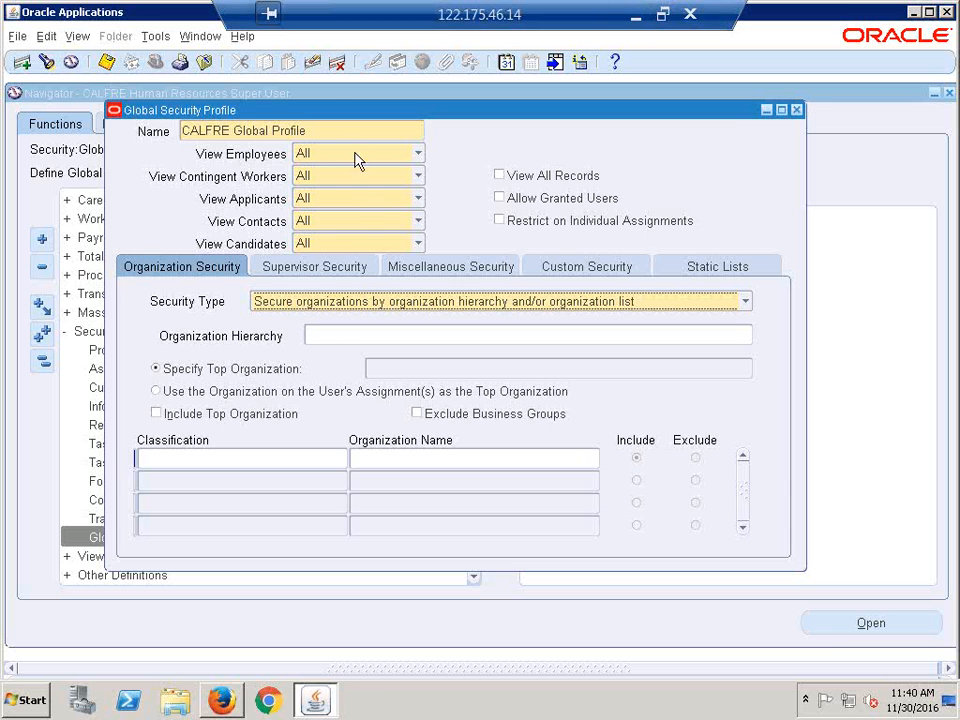
triple_click(326, 133)
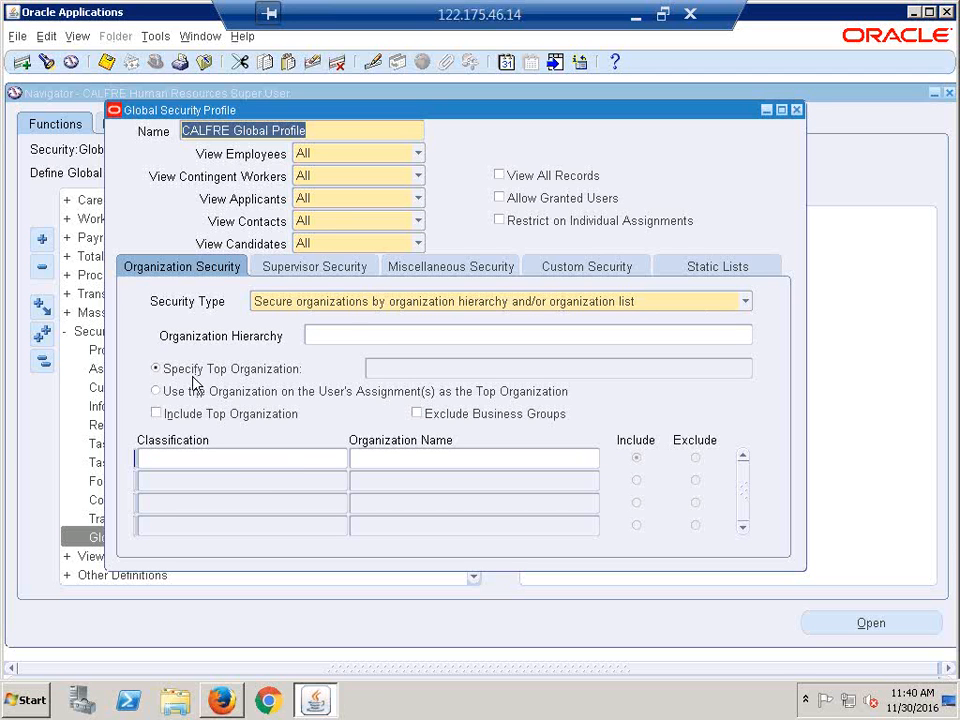
- Add Vision Belgium as the first Operating Unit organization in the profile
click(278, 459)
text(o)
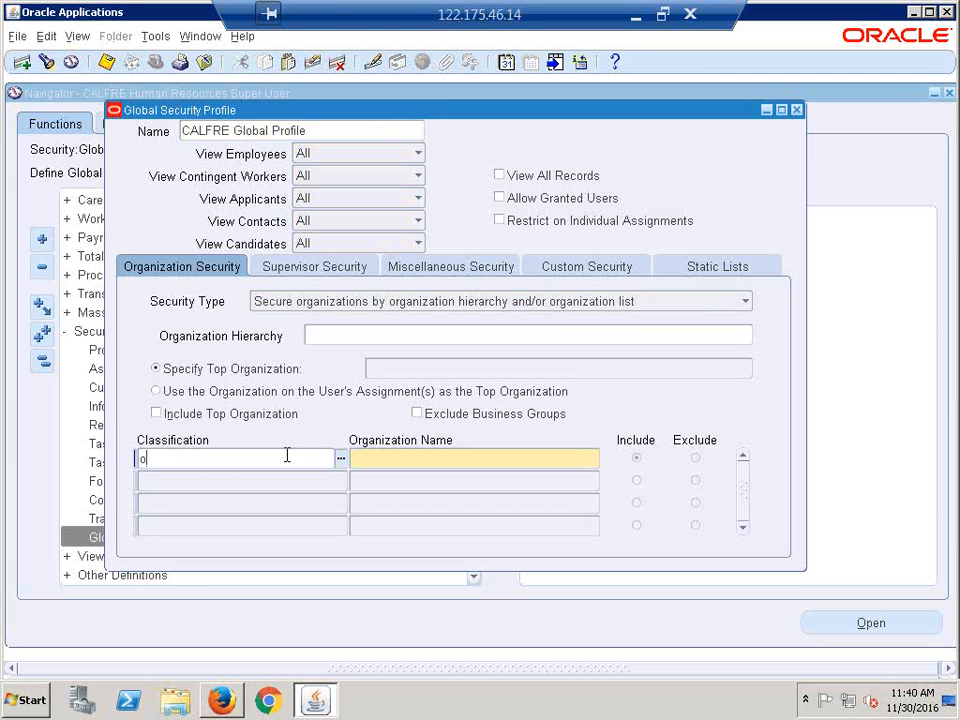
text(perating u)
key(Tab)
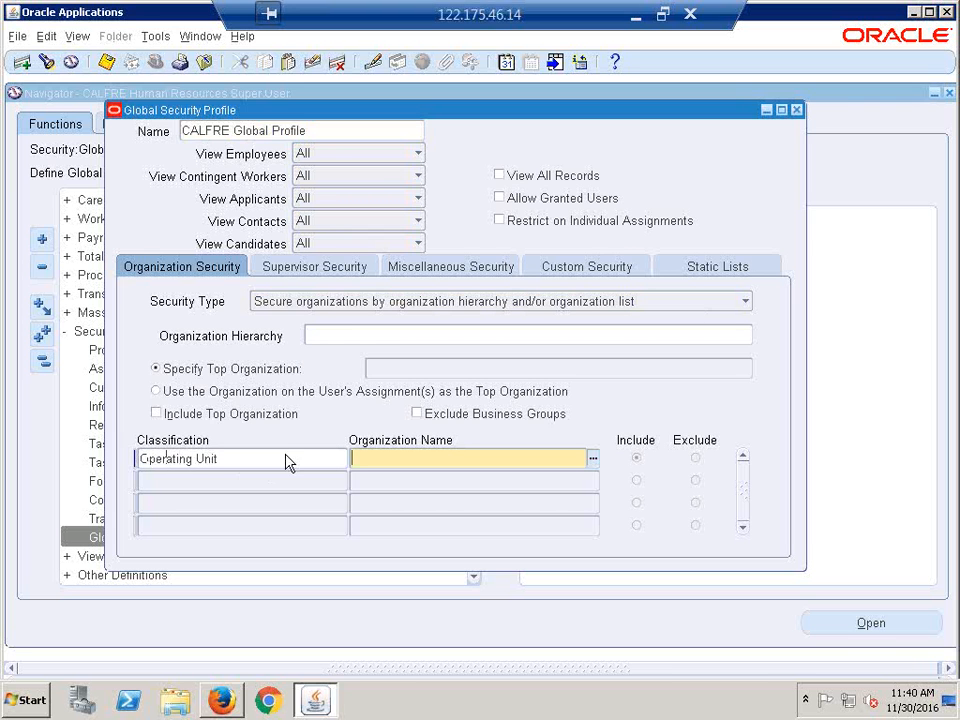
click(593, 458)
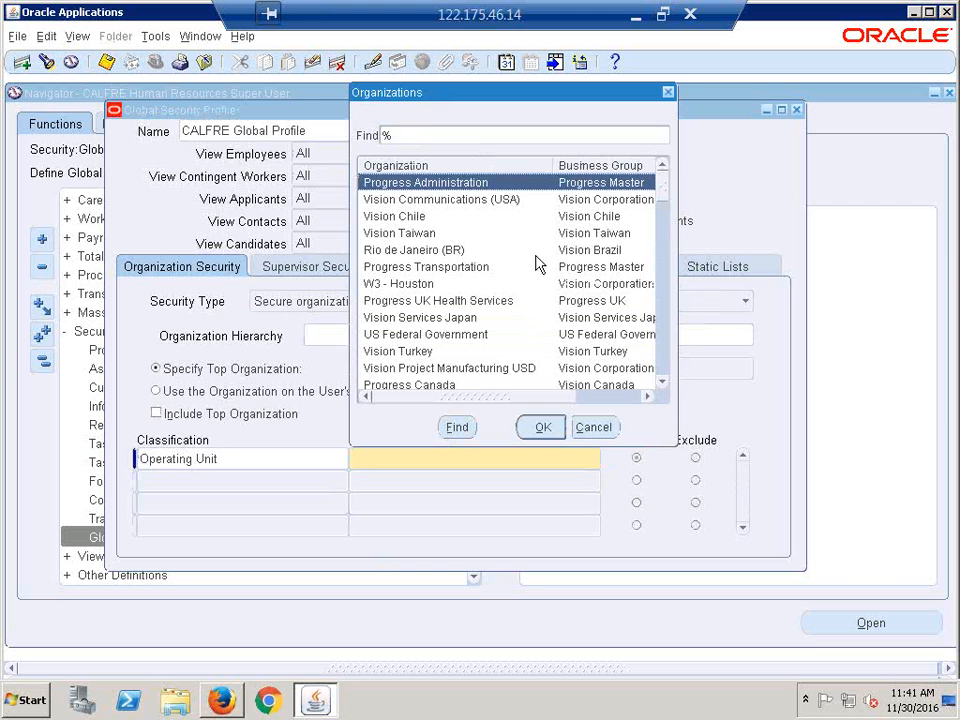
scroll(535, 261, down, 4)
scroll(503, 270, down, 1)
scroll(503, 272, down, 8)
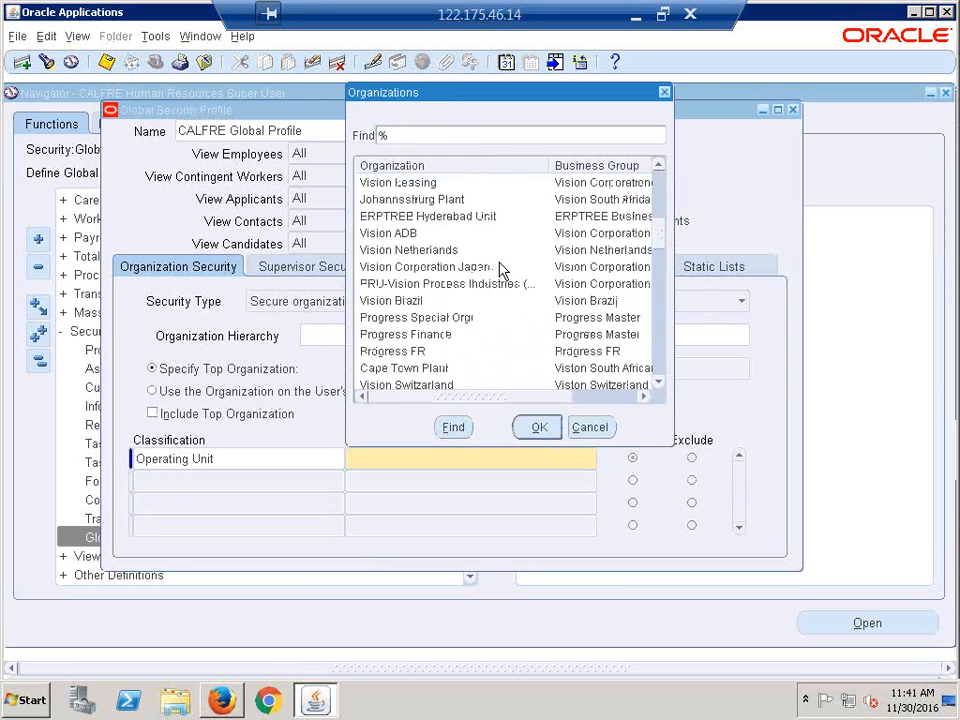
scroll(501, 274, down, 2)
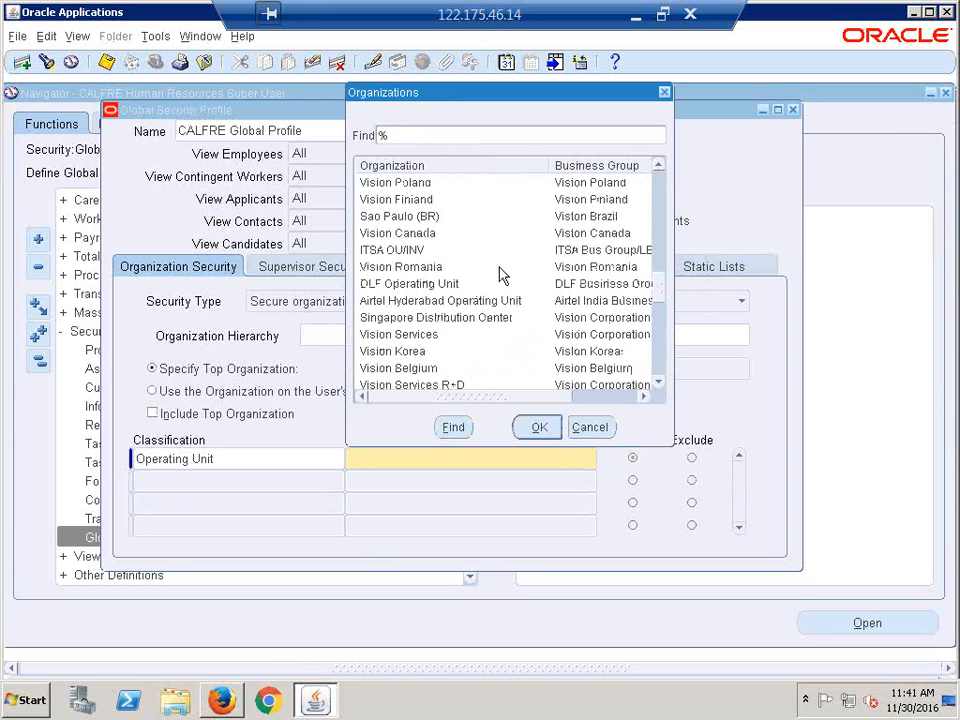
scroll(470, 268, down, 1)
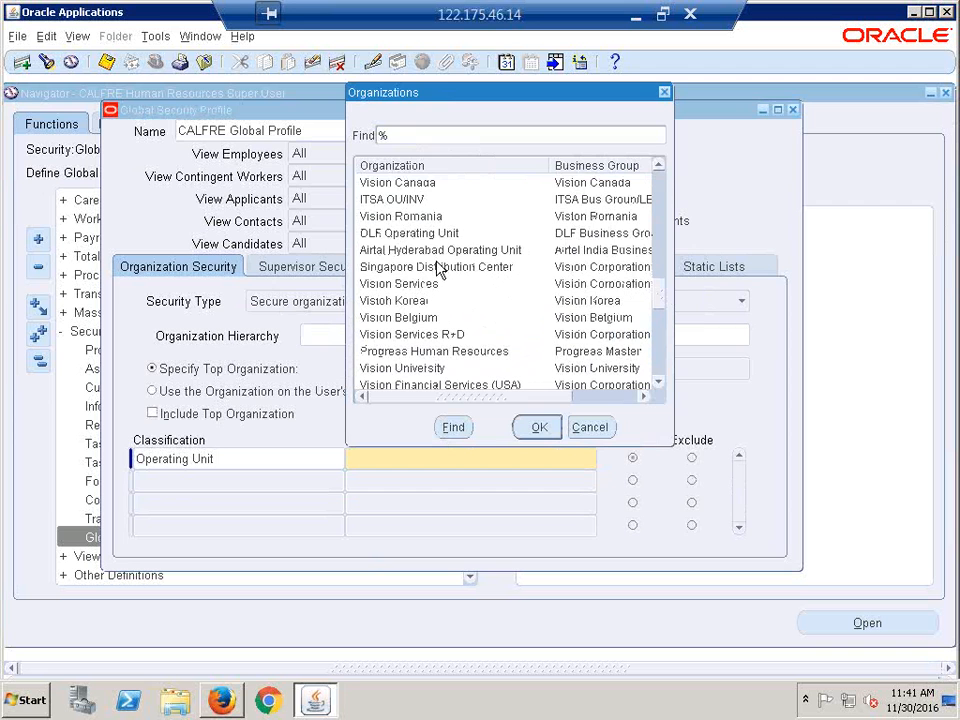
scroll(437, 264, down, 1)
click(439, 270)
double_click(439, 274)
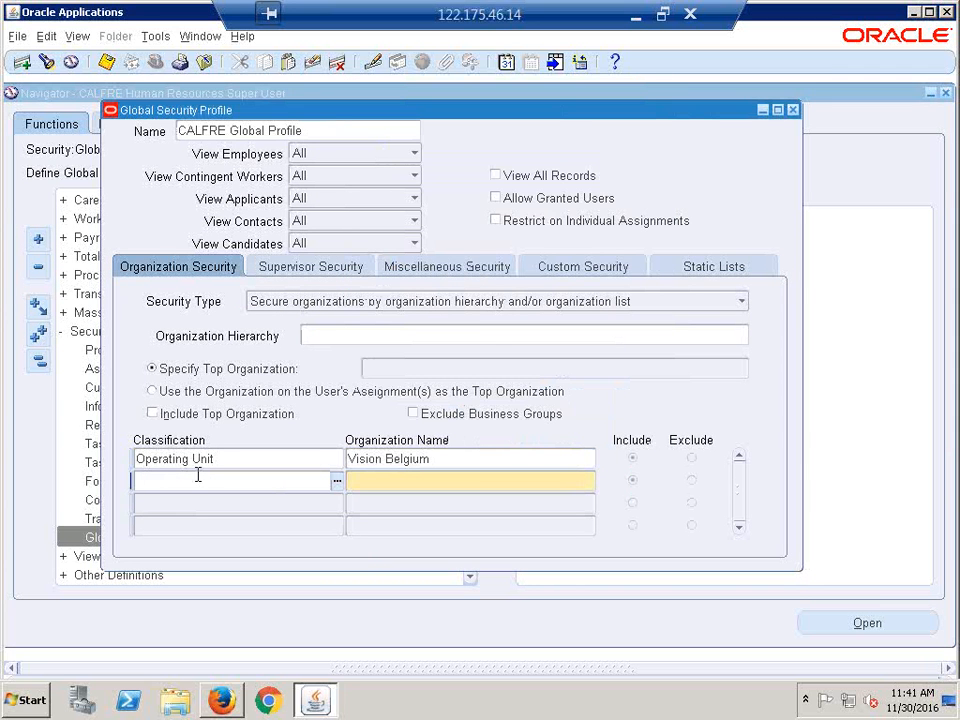
- Add CALFRE Hyderabad and Progress Administration as the second and third Operating Unit rows
key(shift+F5)
key(Tab)
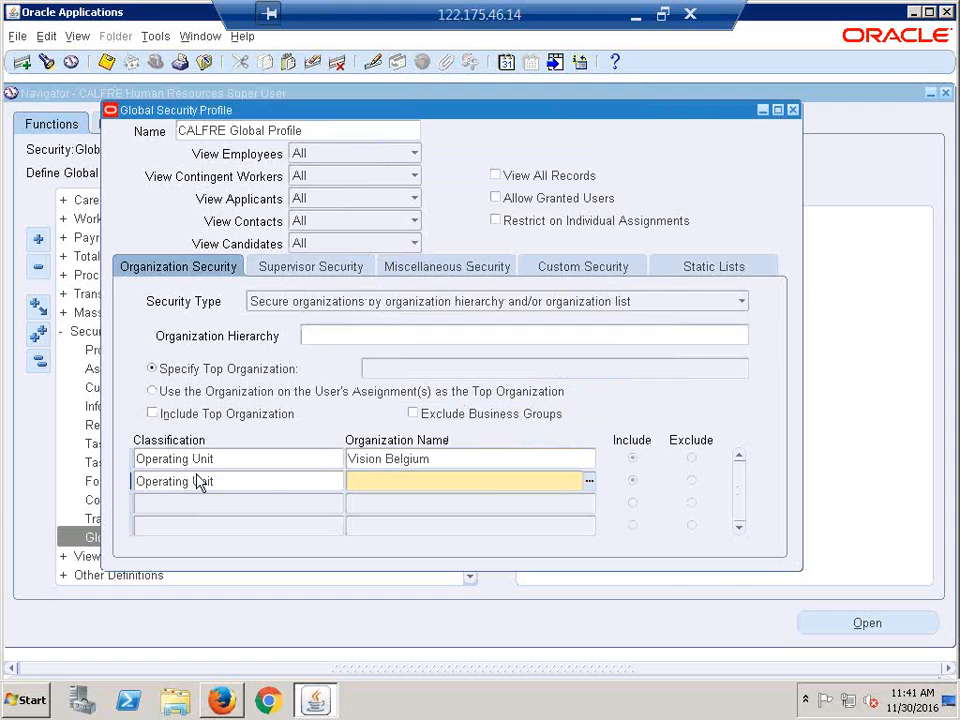
key(ctrl+l)
text(cALFRE %)
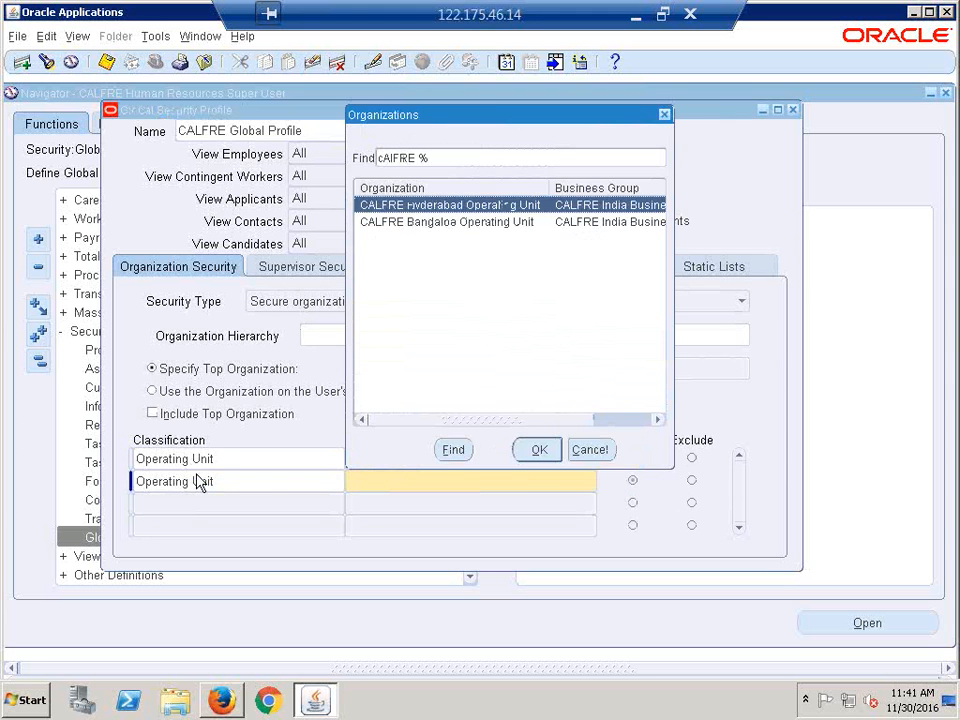
key(Return)
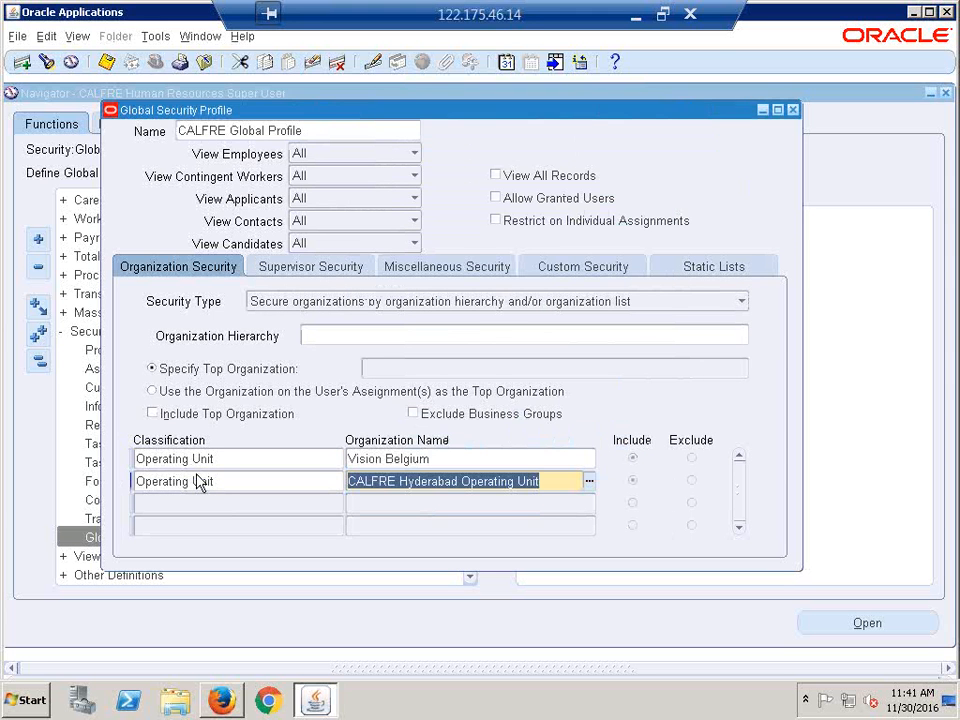
key(End)
key(Tab)
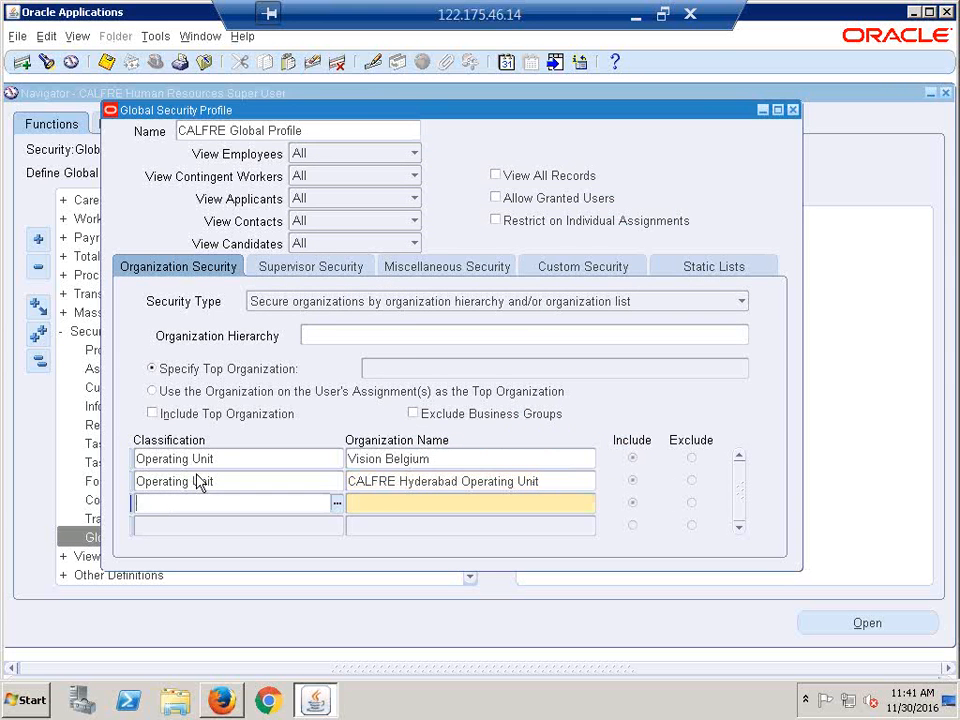
key(shift+F5)
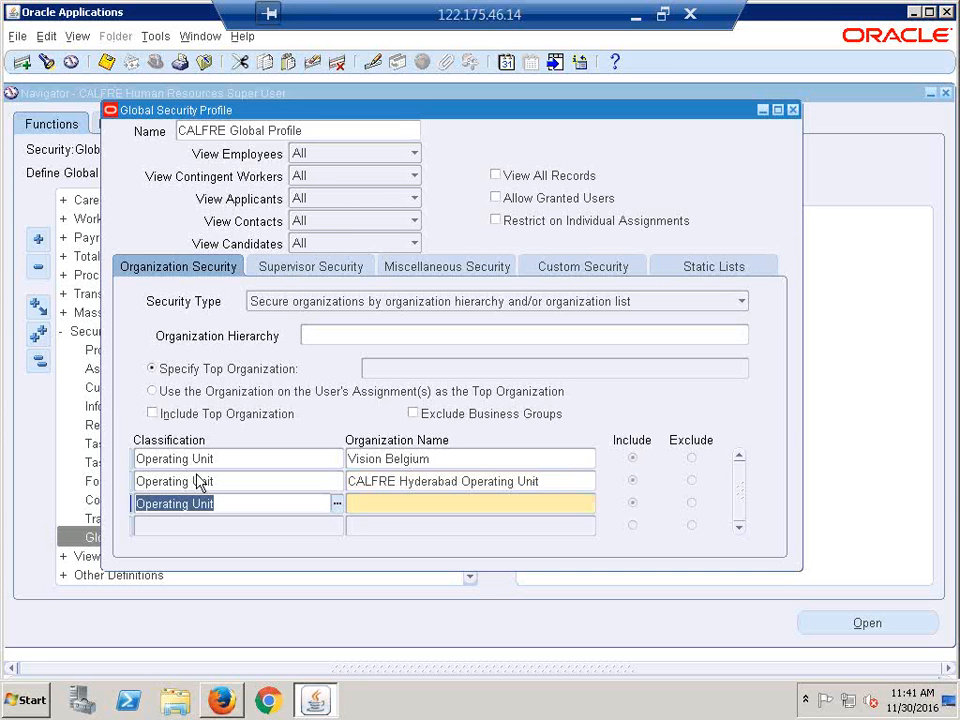
key(Tab)
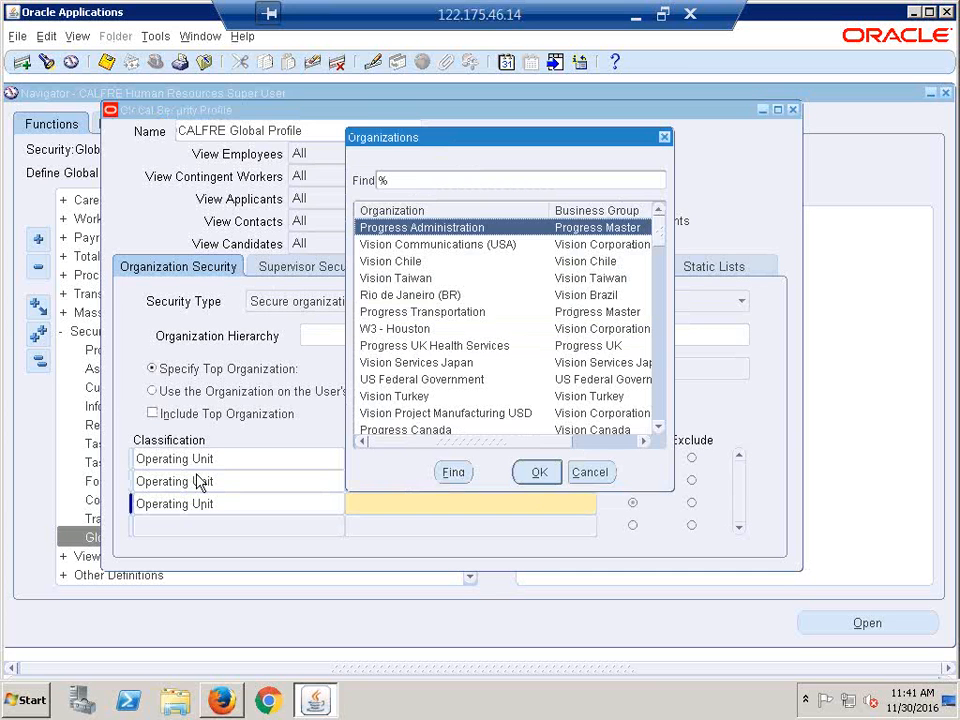
key(Return)
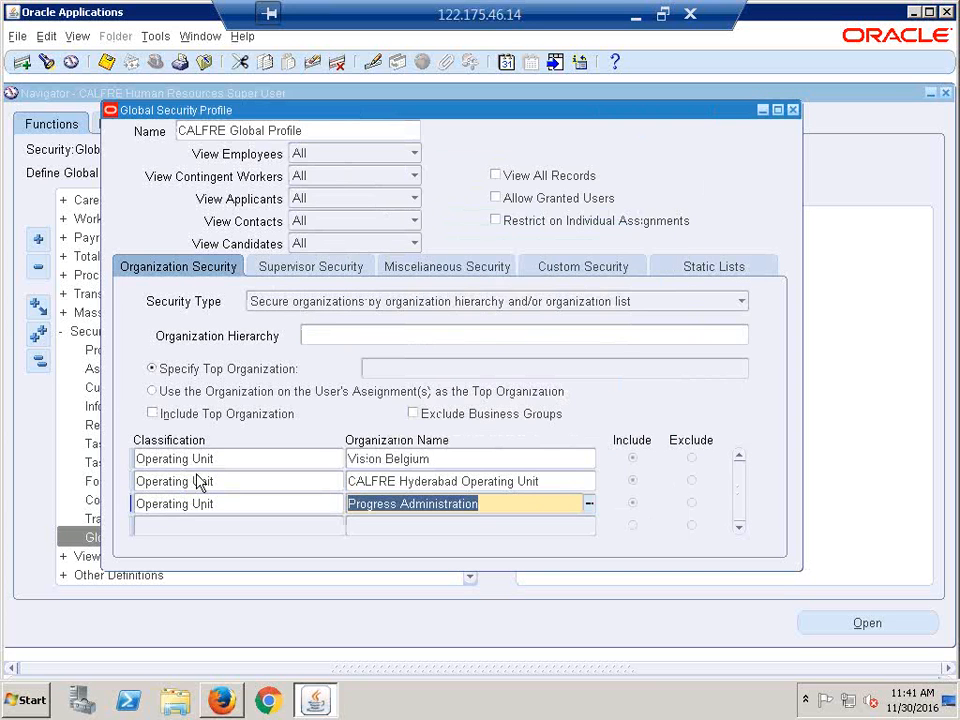
- Add Progress Transportation and Vision Turkey as the fourth and fifth Operating Unit rows
key(Down)
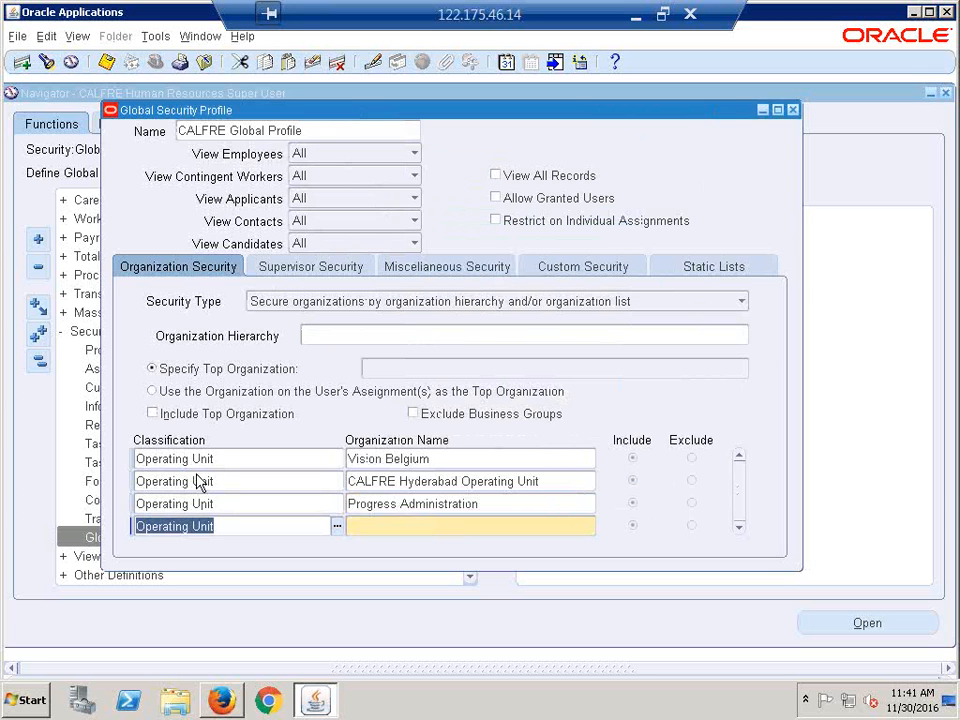
key(Tab)
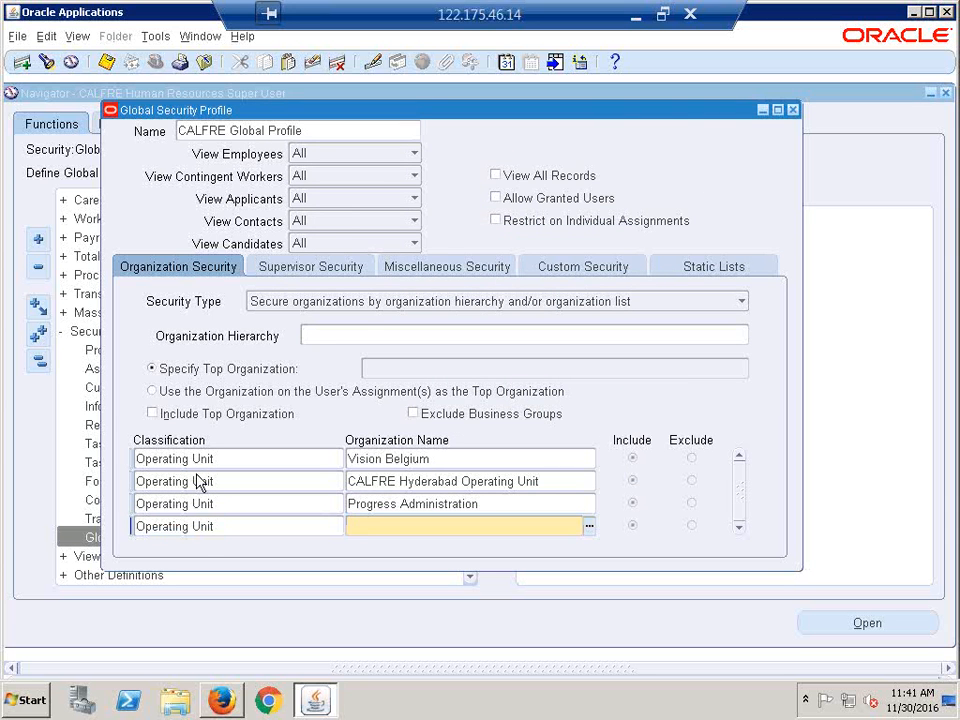
key(ctrl+l)
key(Down)
key(Down)
key(Down)
key(Down)
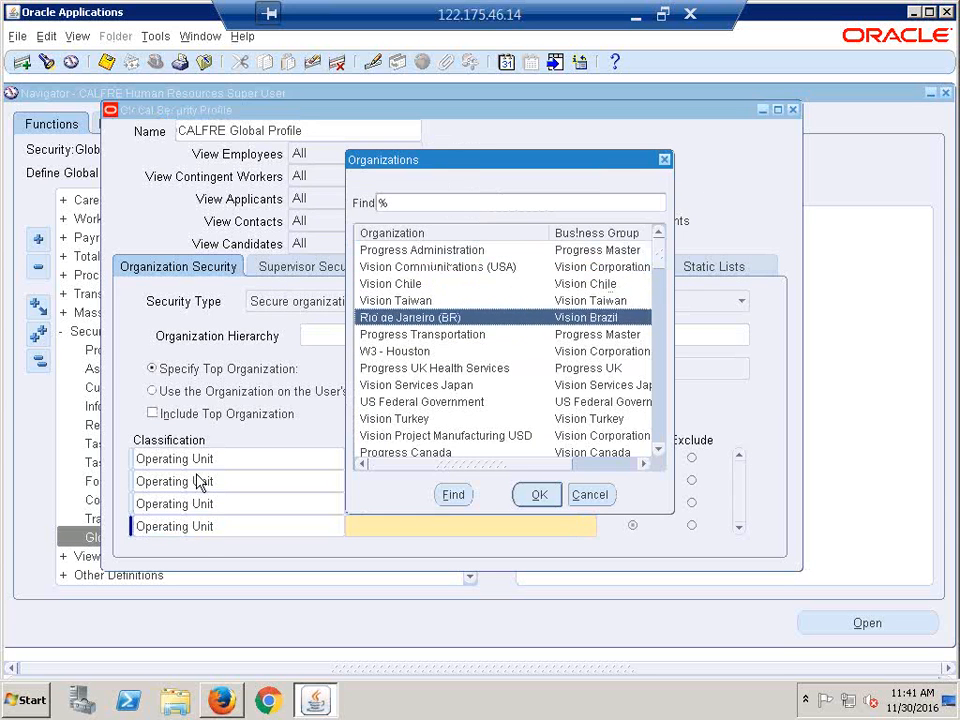
key(Down)
key(Return)
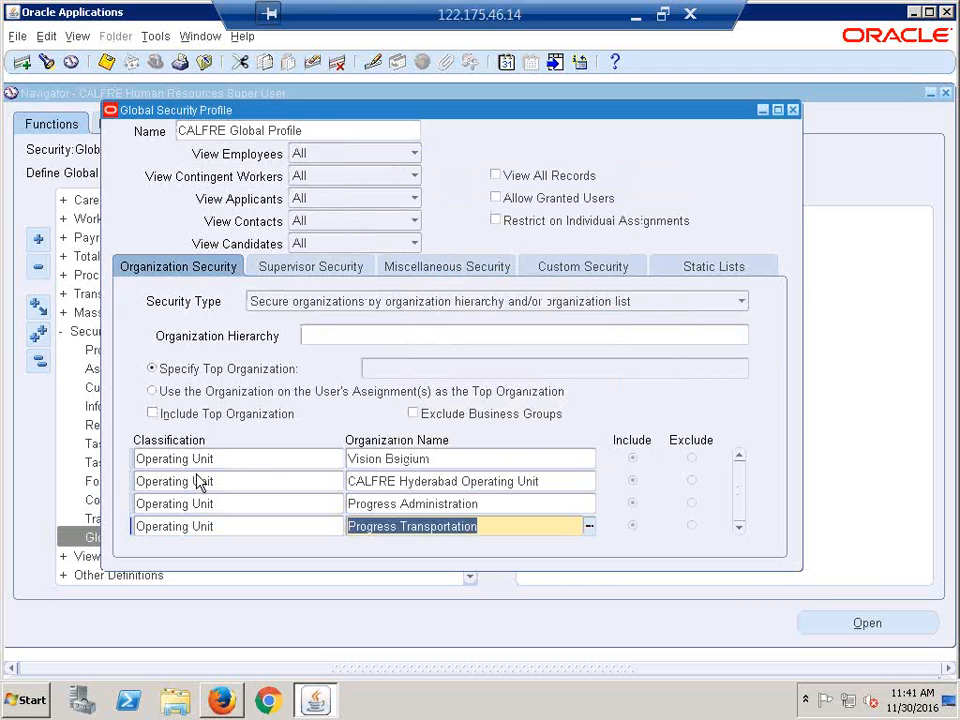
key(Tab)
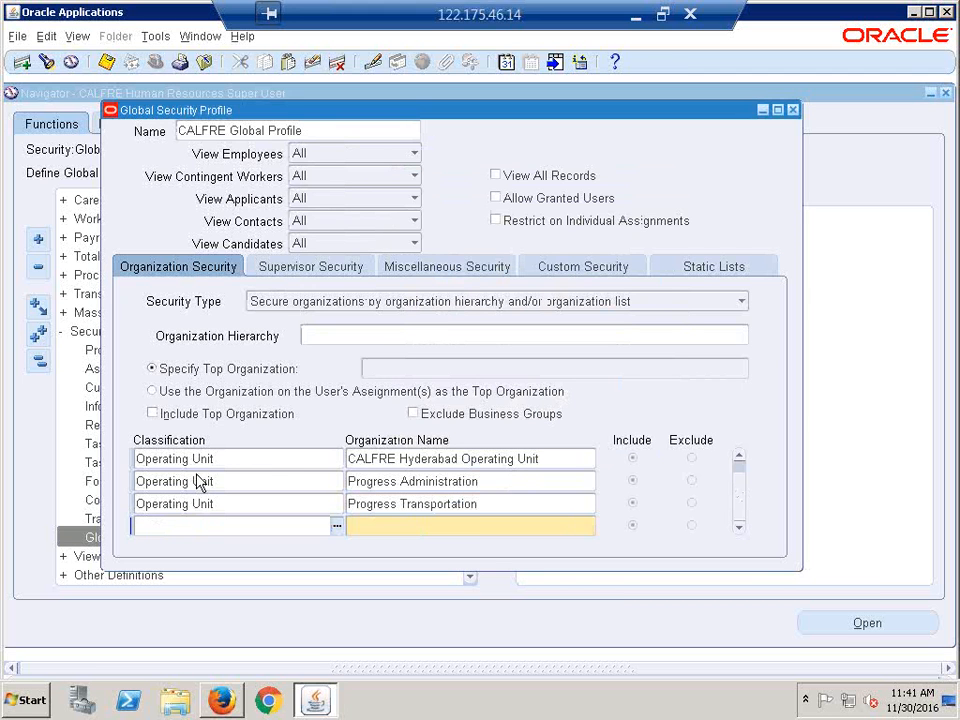
key(shift+F5)
key(Tab)
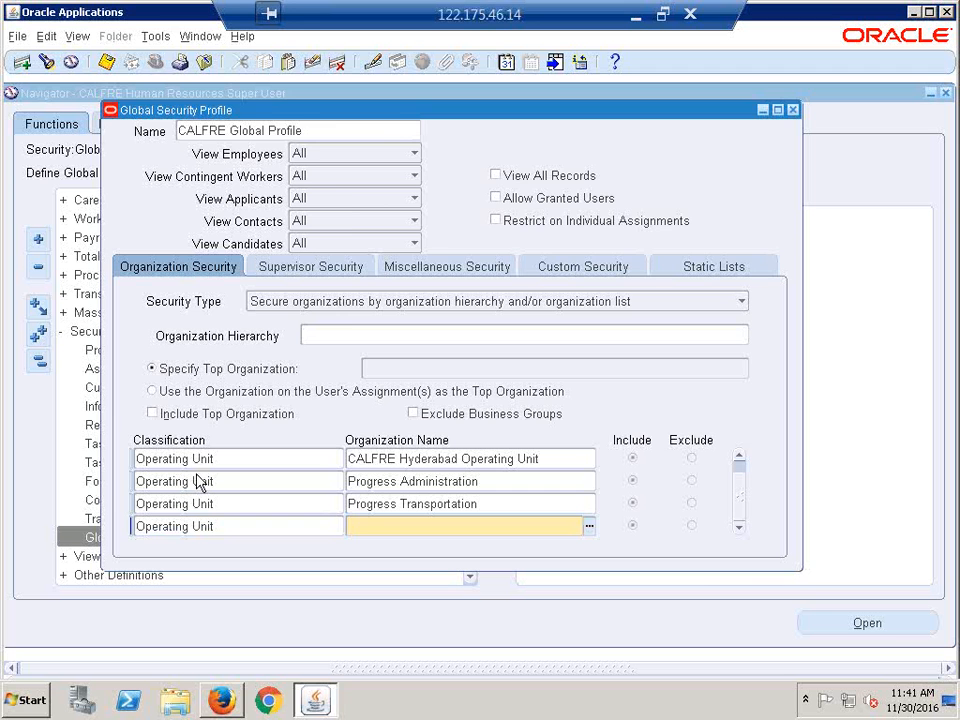
key(ctrl+l)
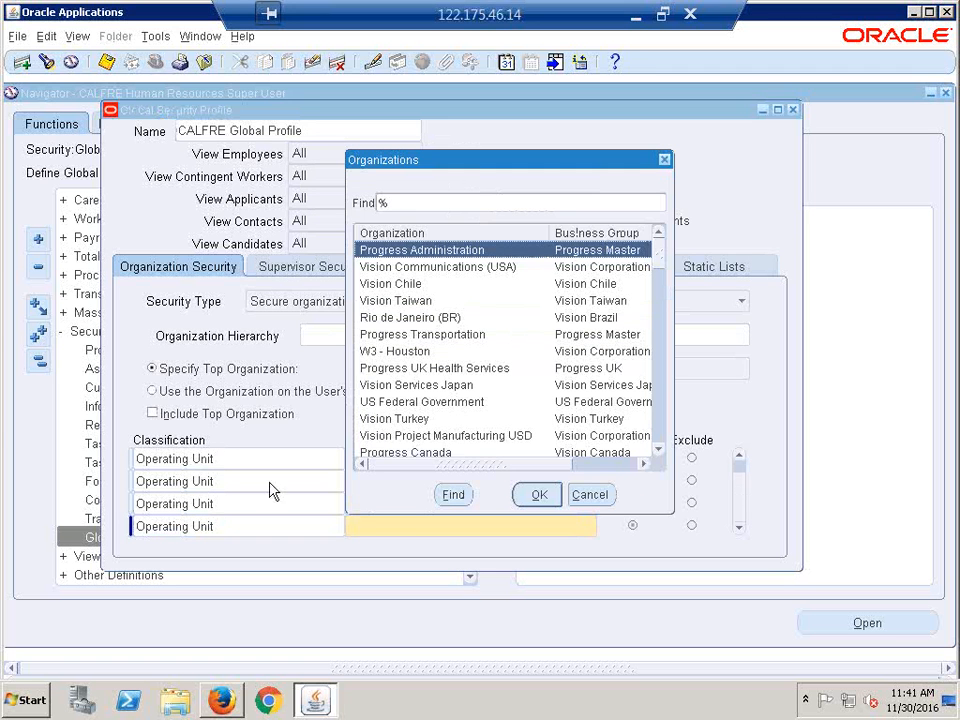
click(421, 420)
double_click(422, 428)
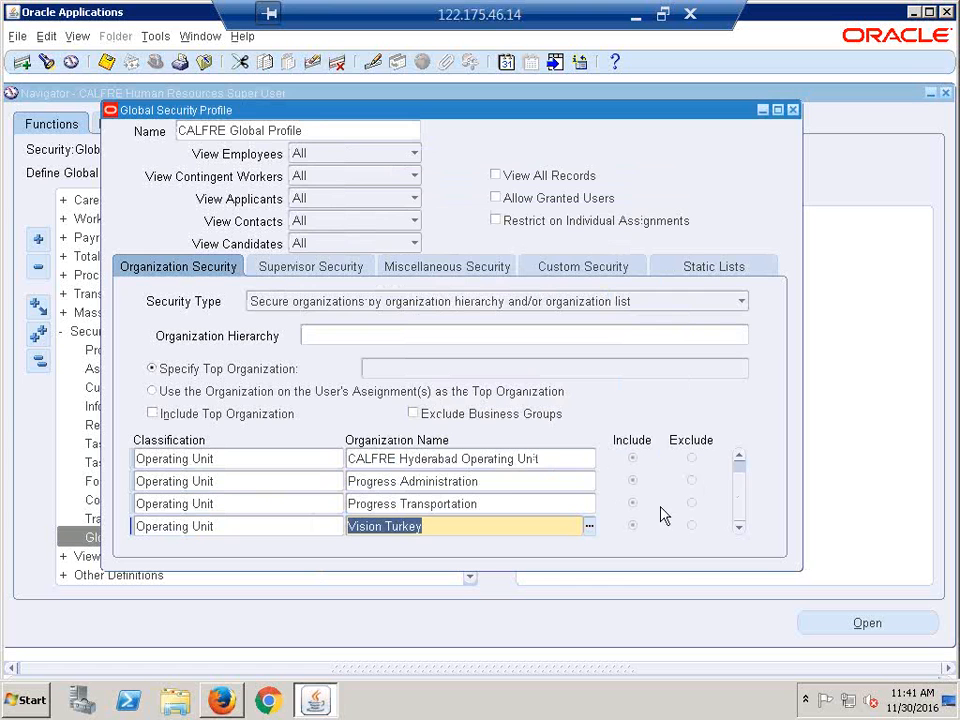
- Review the organization list and close the Global Security Profile window
click(739, 456)
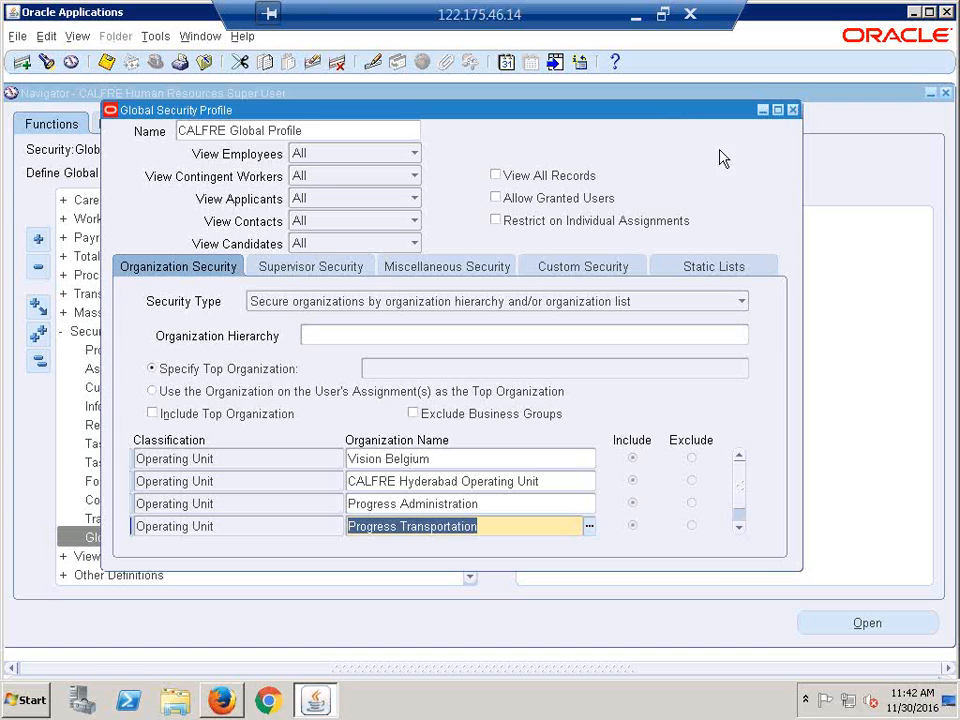
click(333, 127)
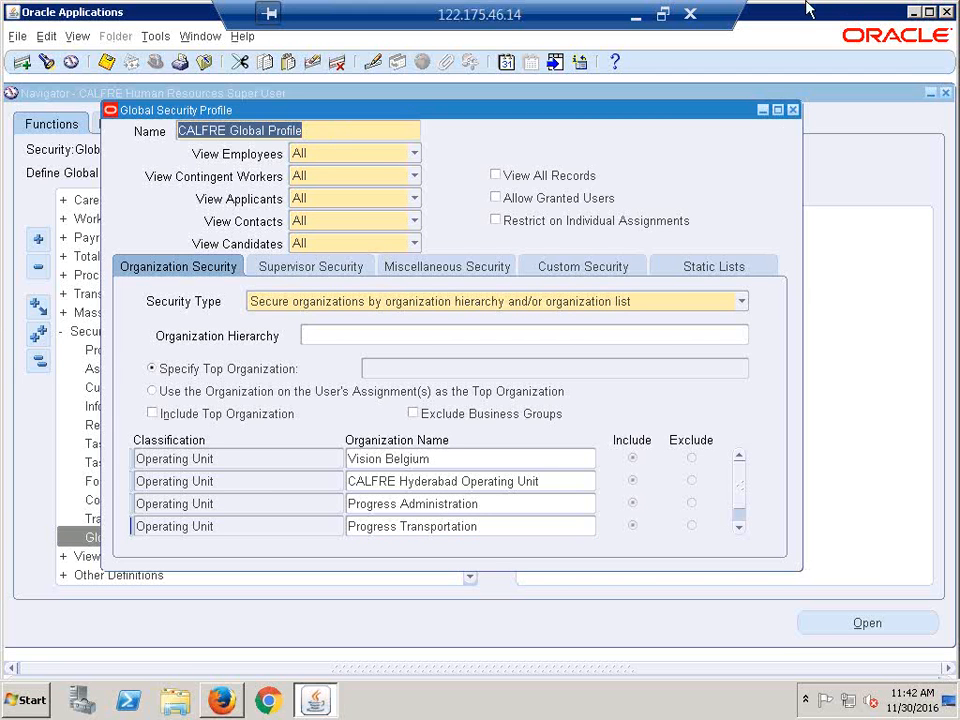
click(793, 110)
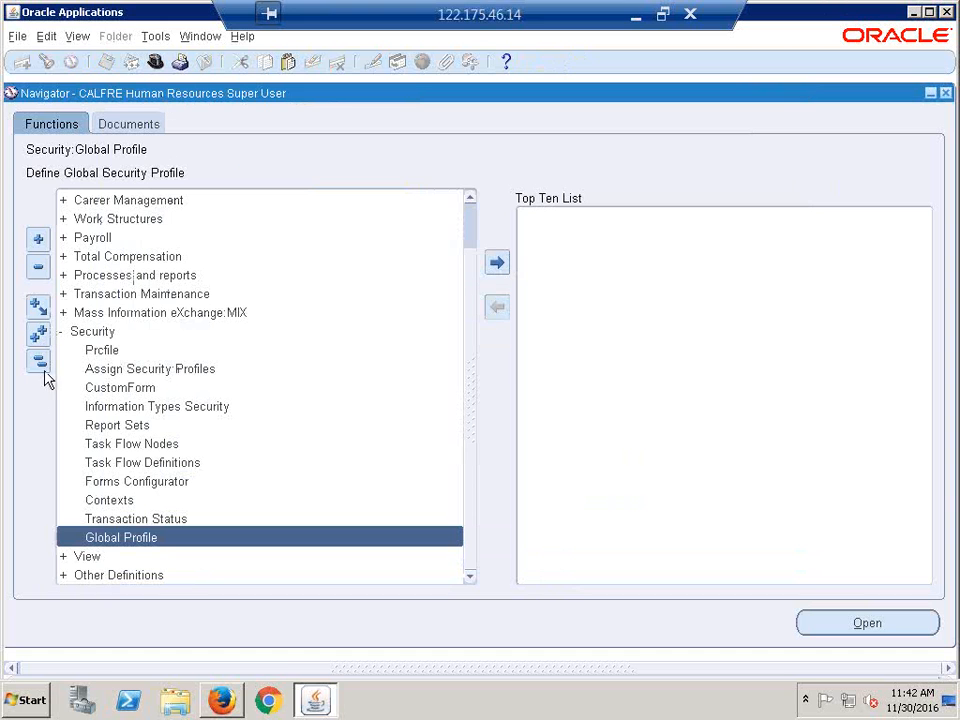
- Switch to System Administrator and open the Profile > System values form
click(40, 361)
click(153, 65)
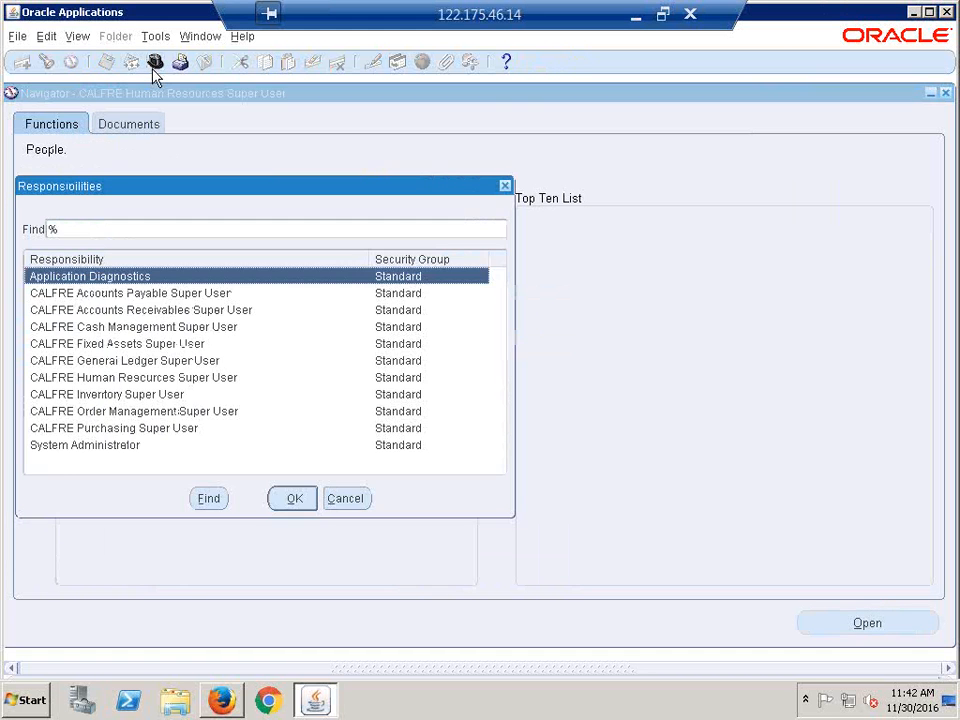
key(s)
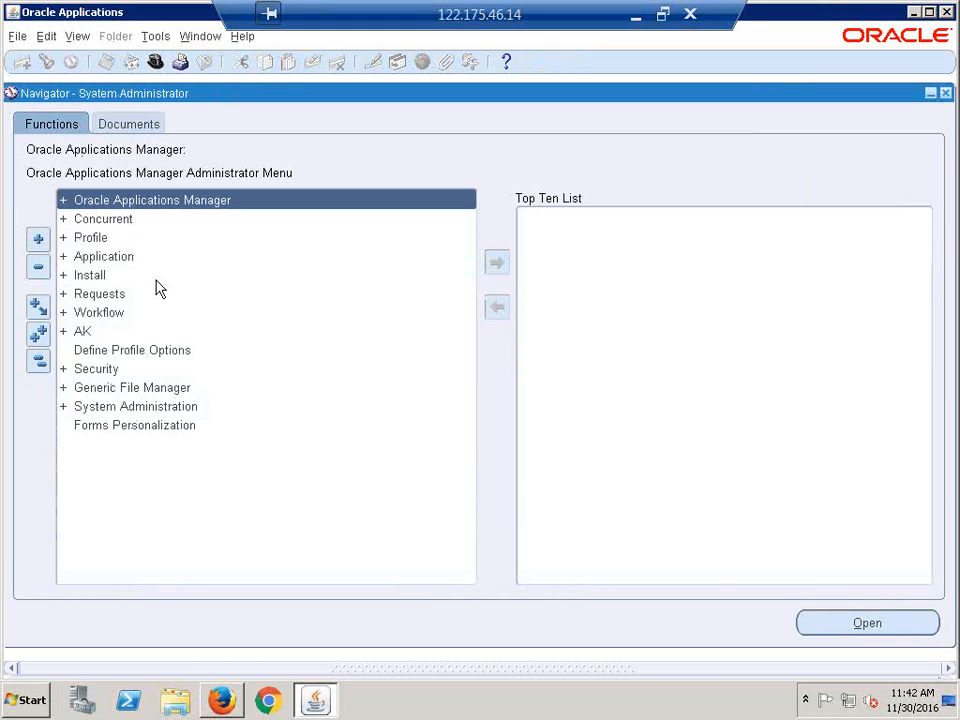
click(103, 238)
double_click(105, 238)
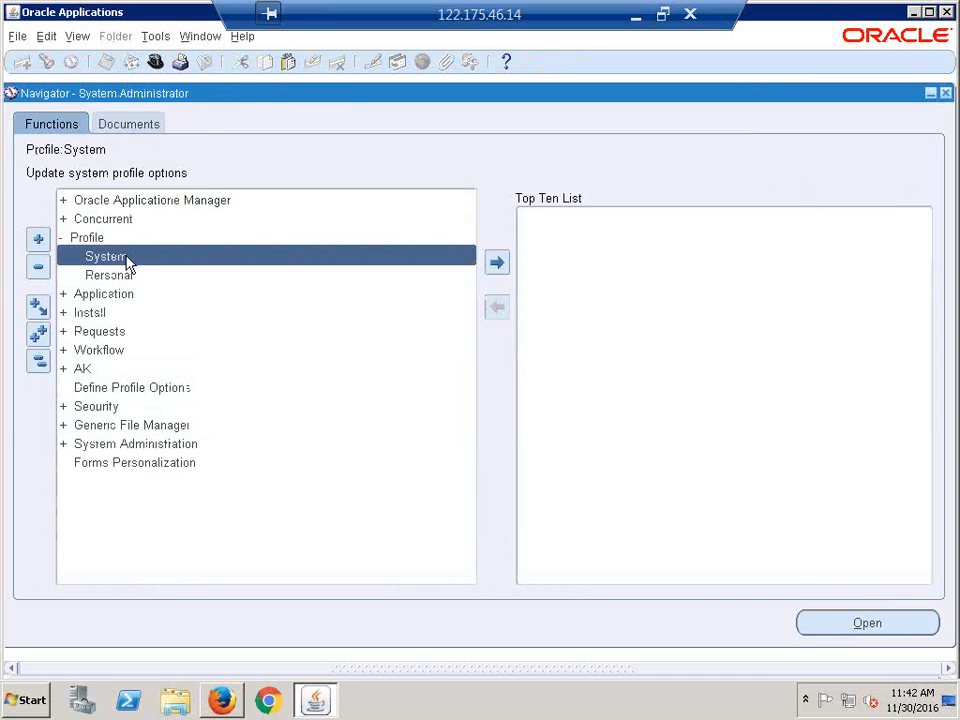
double_click(127, 259)
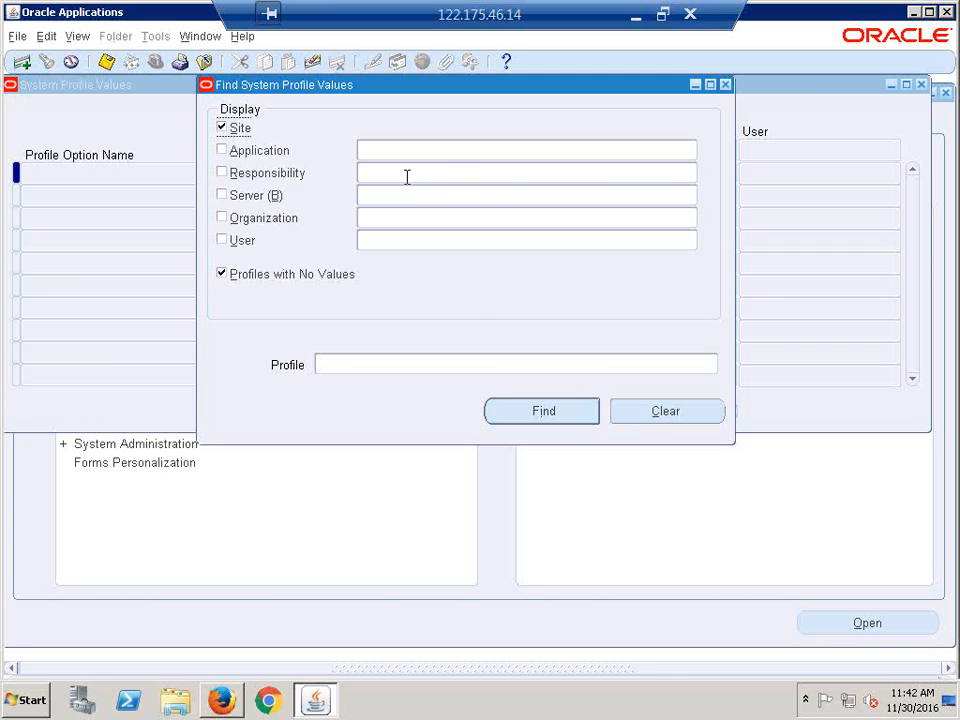
- Set MO: Security Profile to CALFRE Global Profile for CALFRE Accounts Payable Super User, then close
click(407, 177)
text(calfre acc)
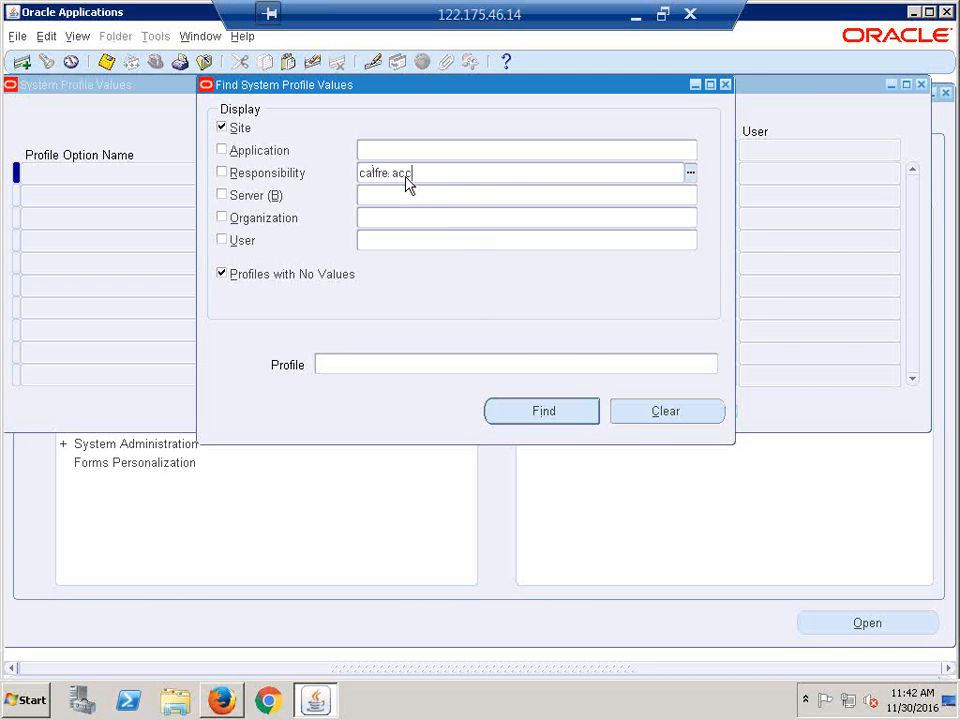
key(Tab)
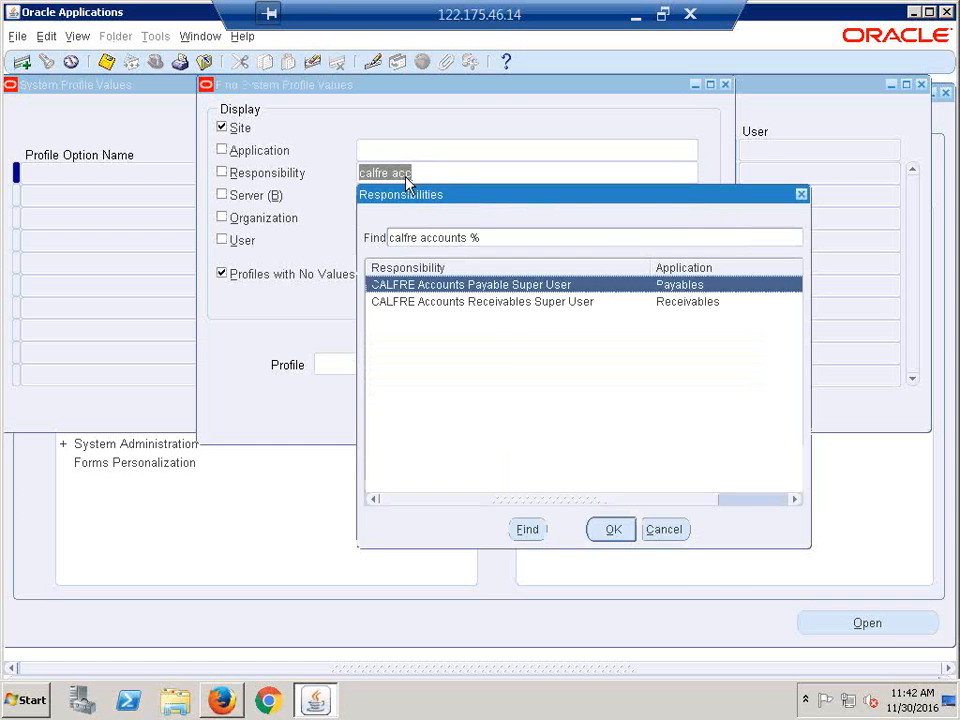
key(Return)
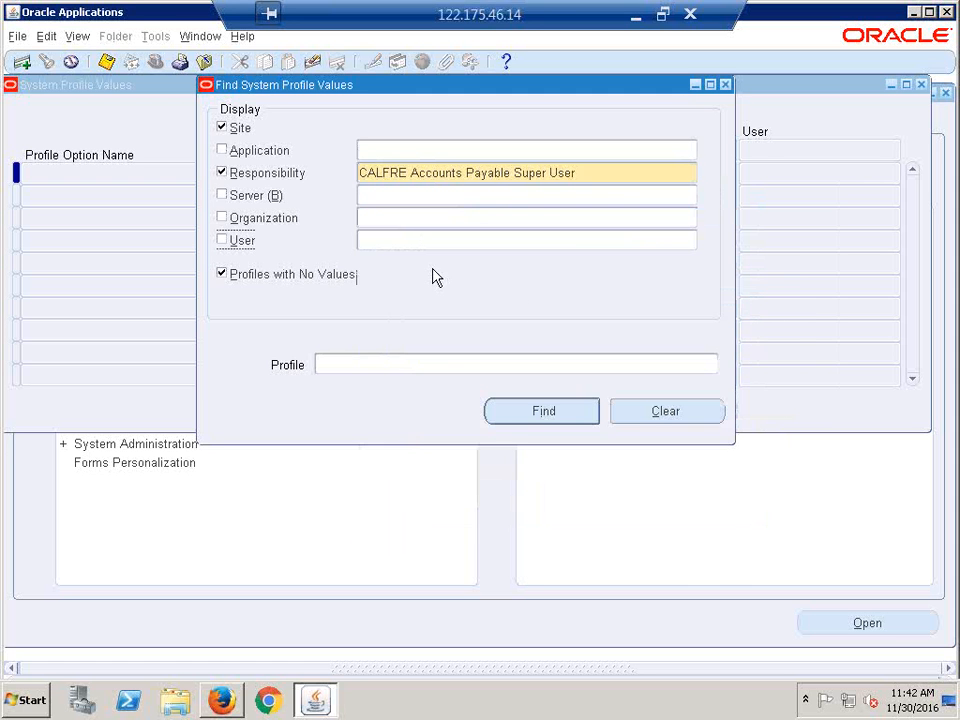
click(232, 130)
click(266, 277)
click(544, 413)
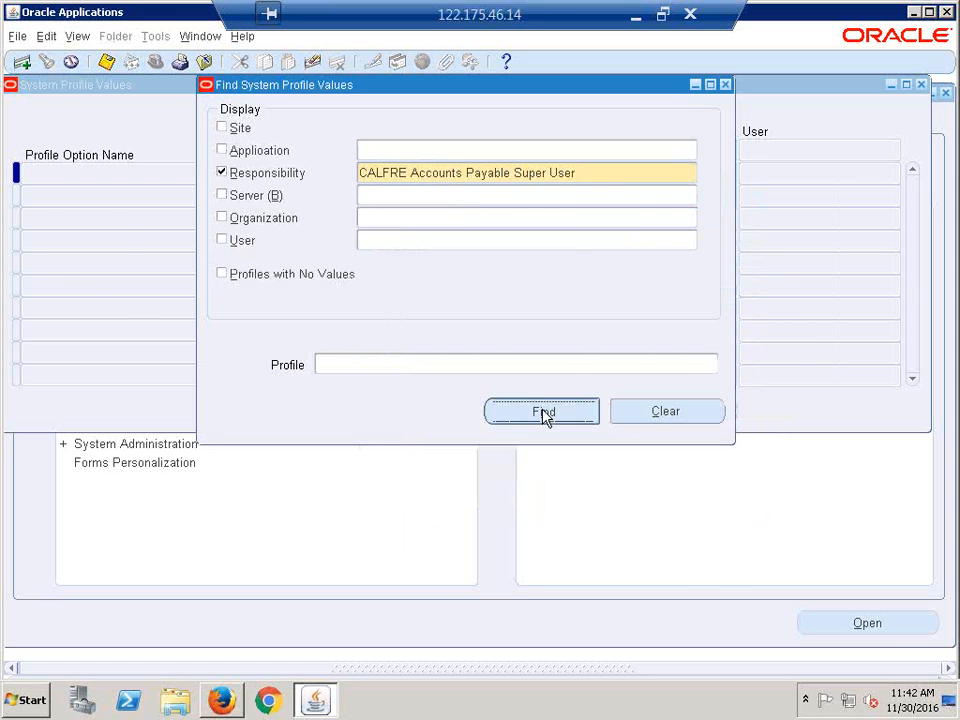
click(666, 372)
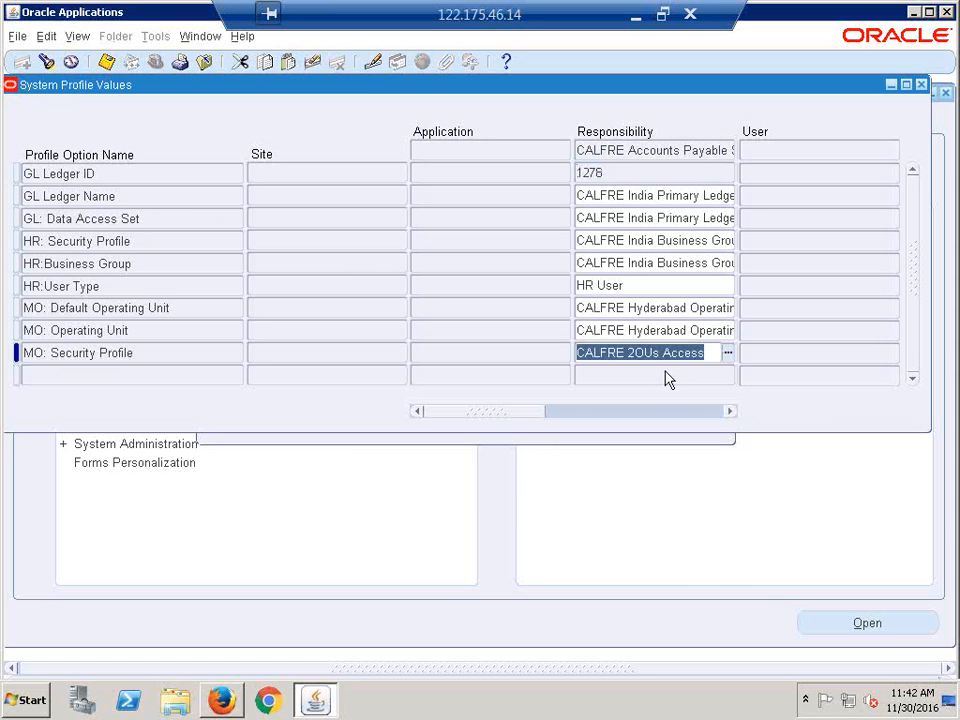
text(C)
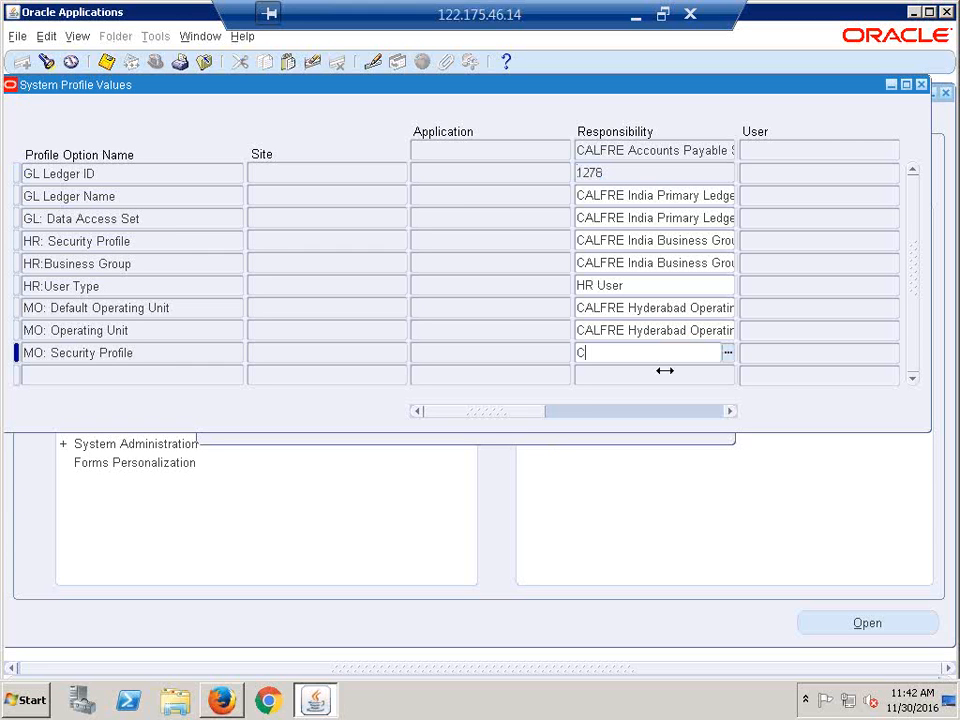
text(ALFRE Gl)
key(Tab)
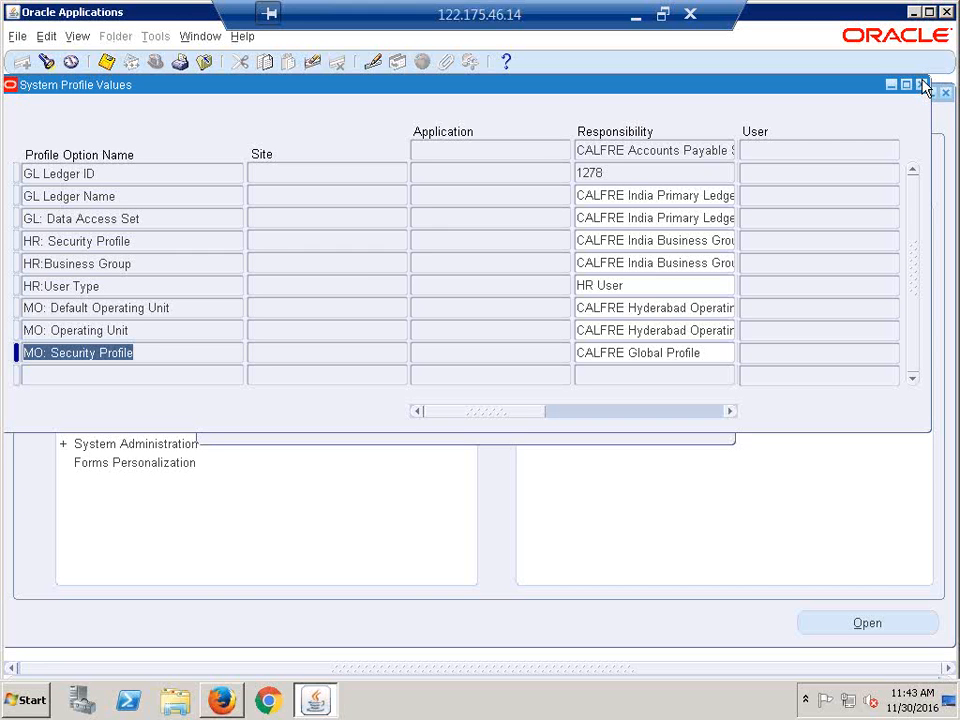
click(649, 352)
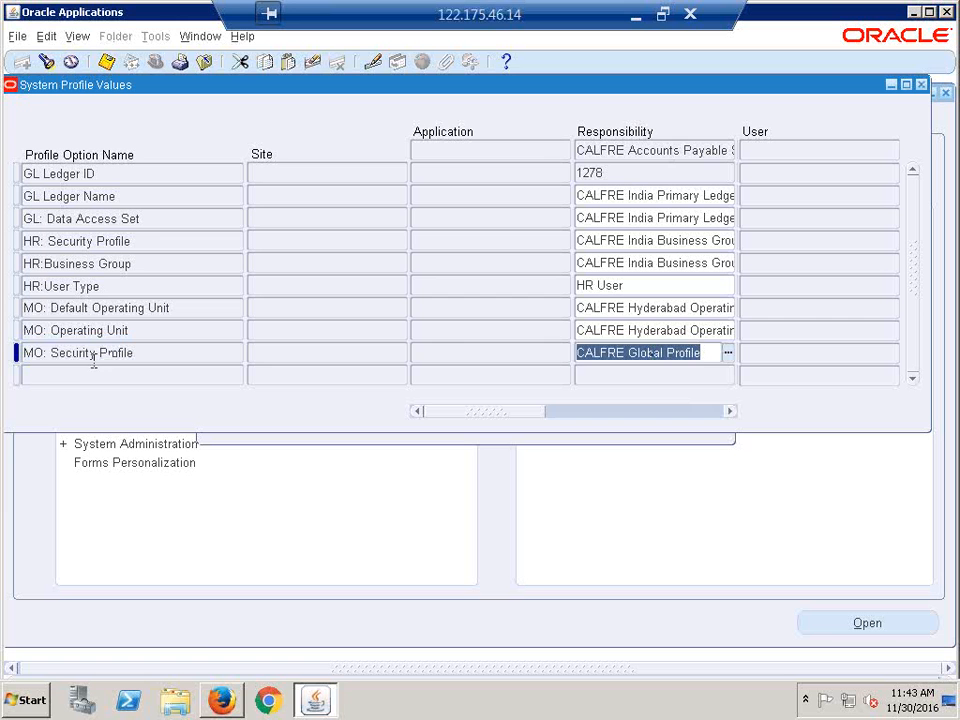
click(93, 355)
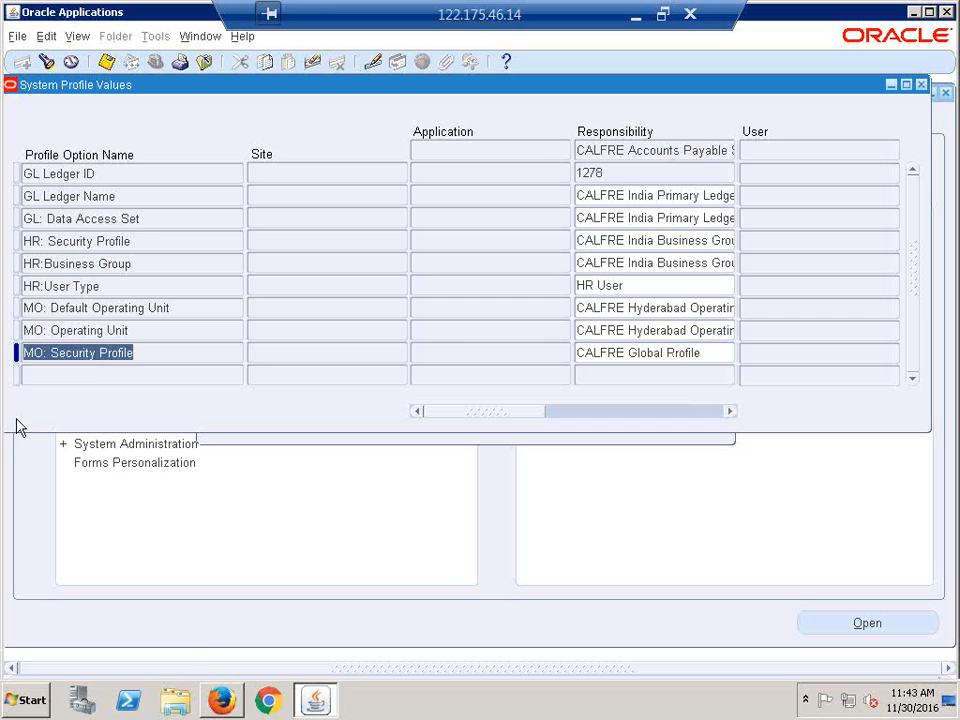
click(922, 86)
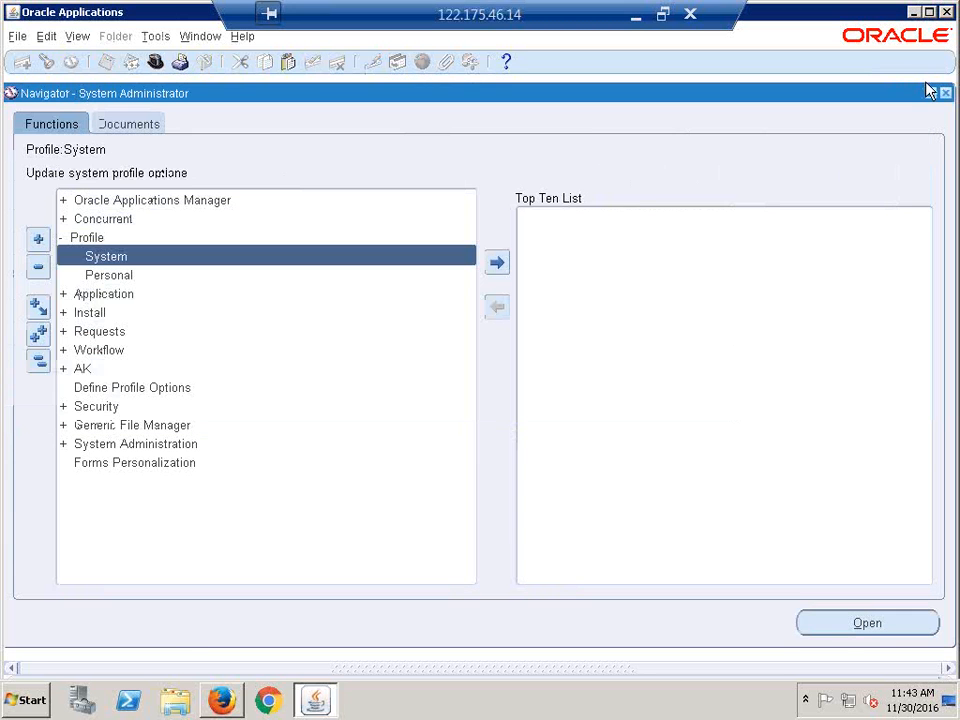
- Collapse the tree and switch to the CALFRE Human Resources Super User responsibility
click(38, 360)
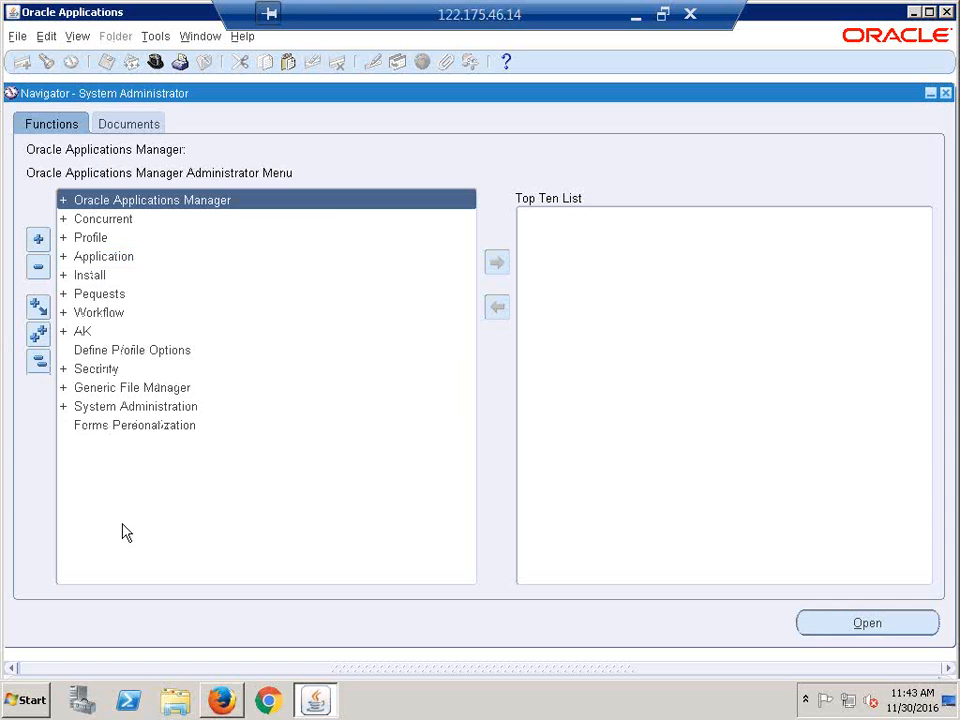
click(155, 63)
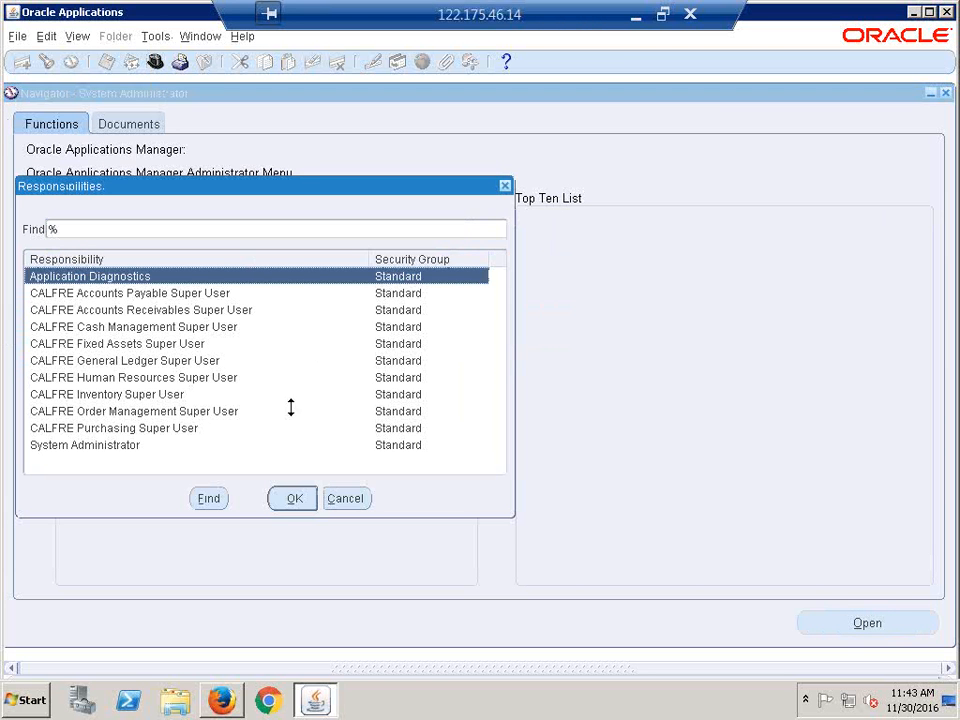
click(200, 379)
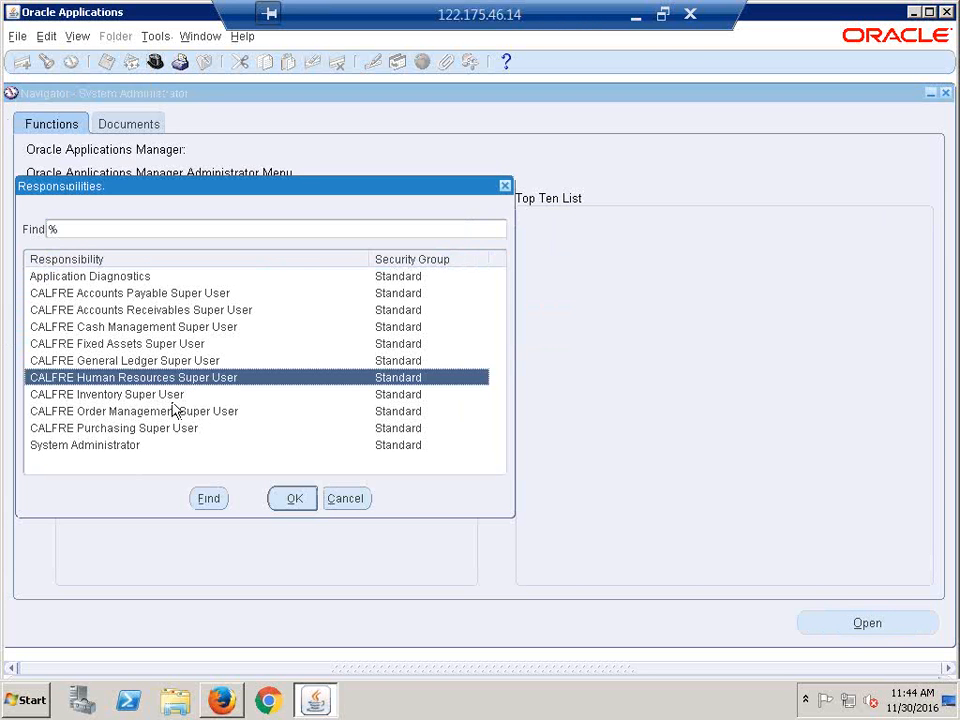
double_click(238, 380)
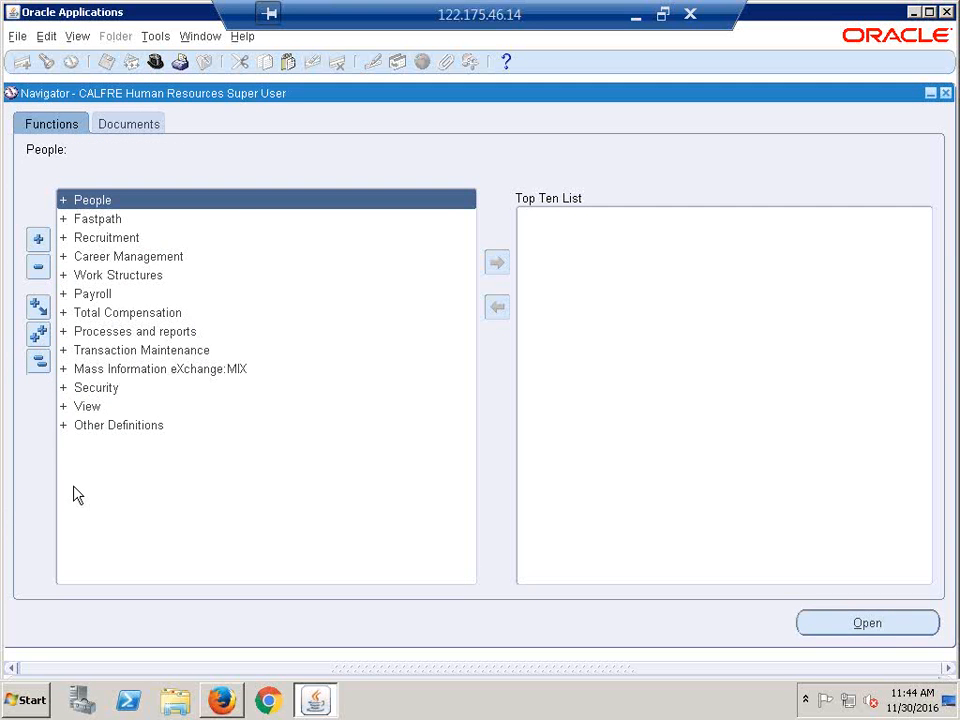
- Open View > Requests to bring up Find Requests and start a new request
double_click(101, 387)
key(Return)
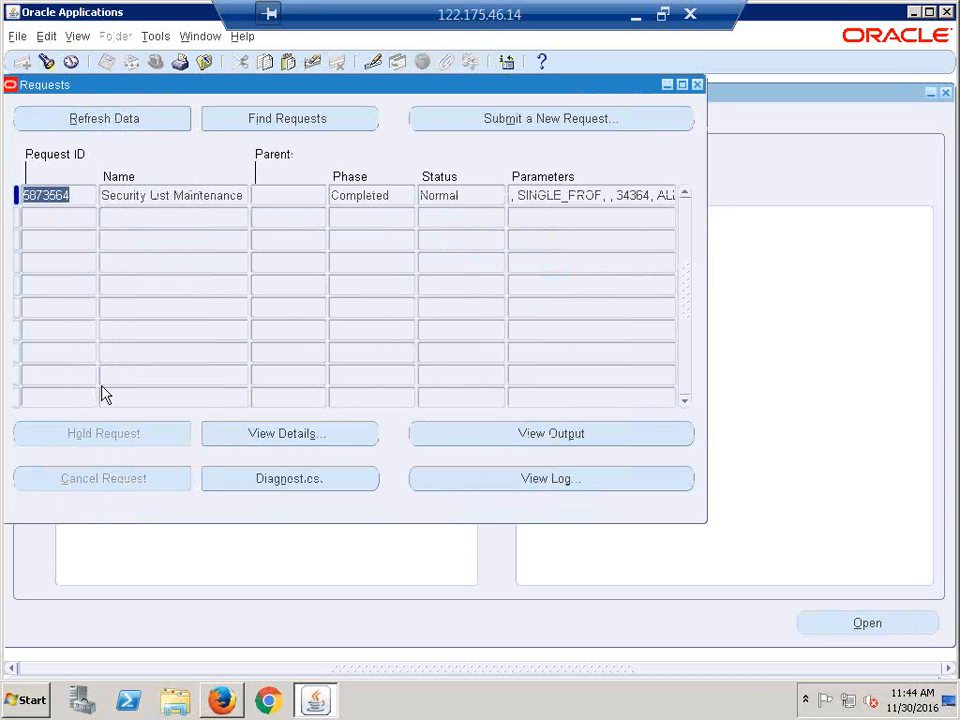
click(698, 85)
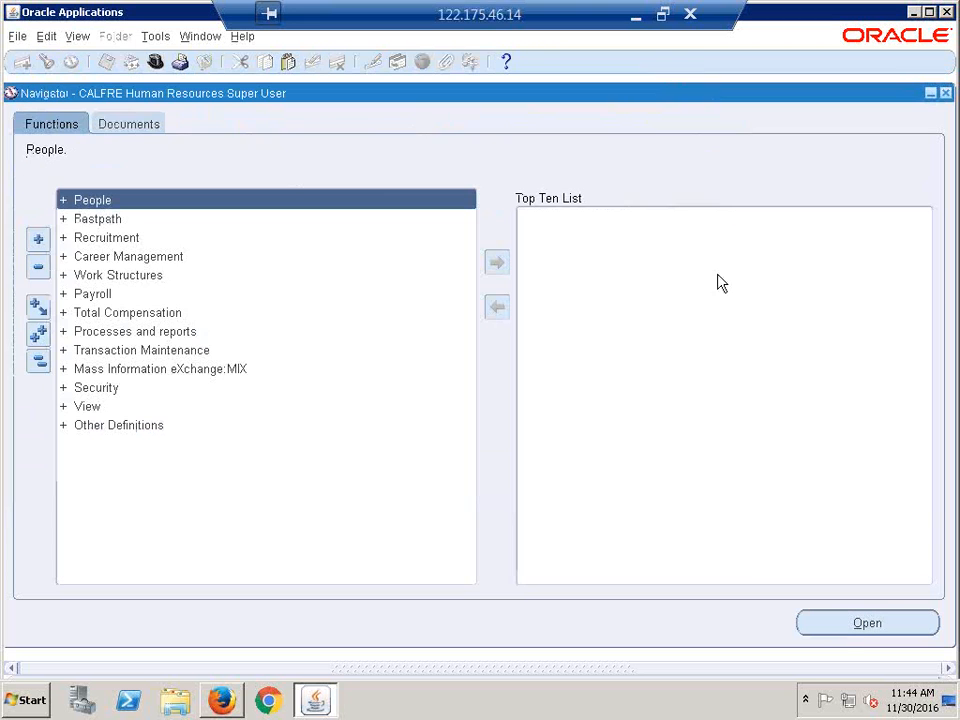
click(78, 38)
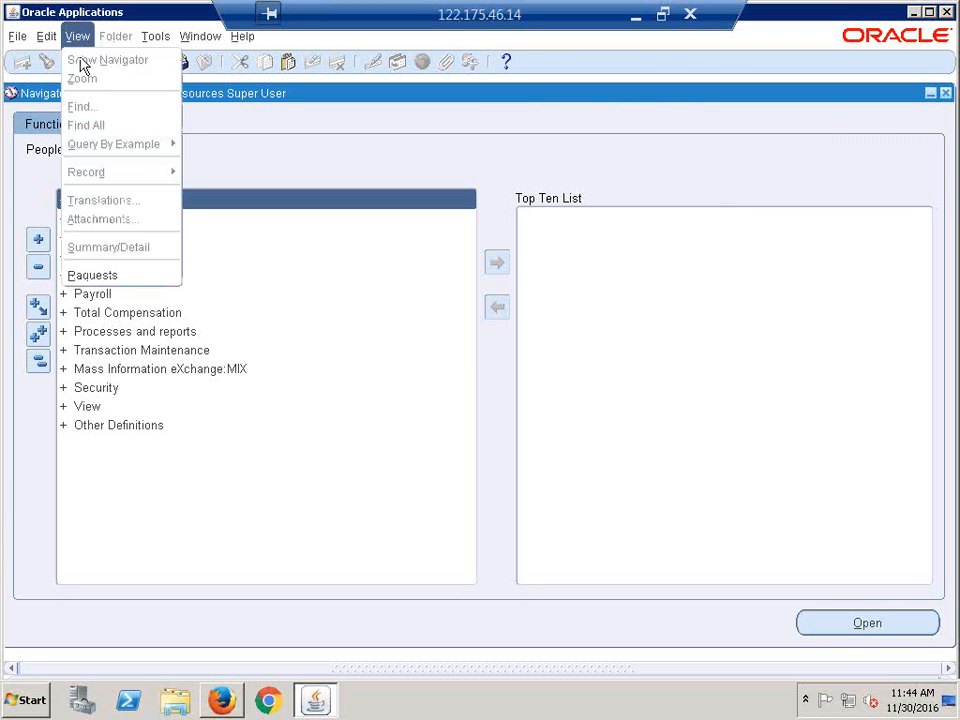
click(118, 276)
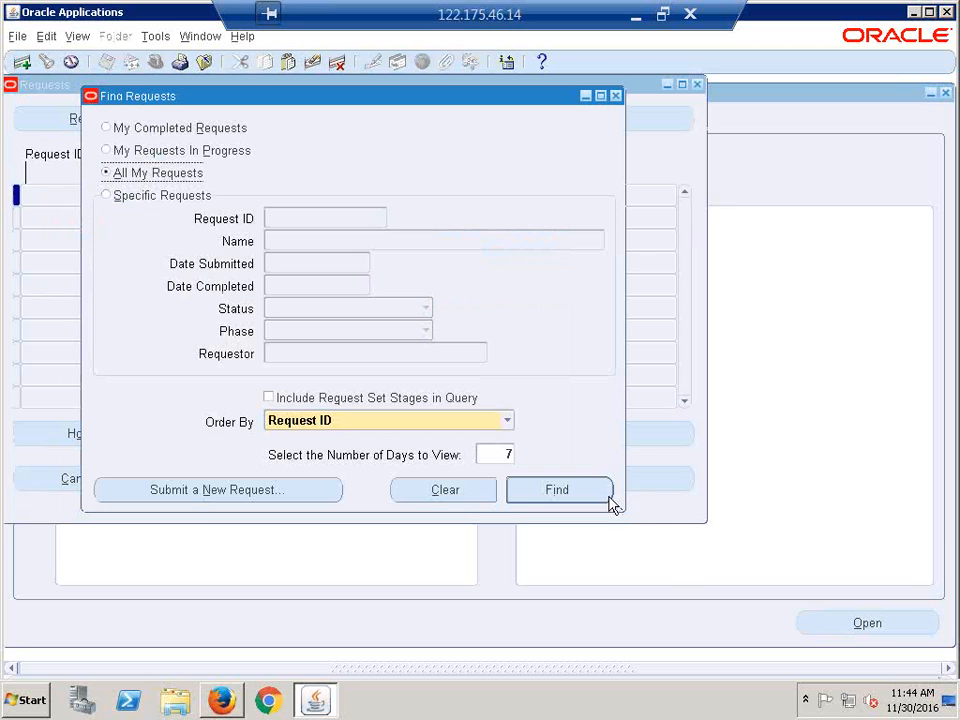
click(194, 490)
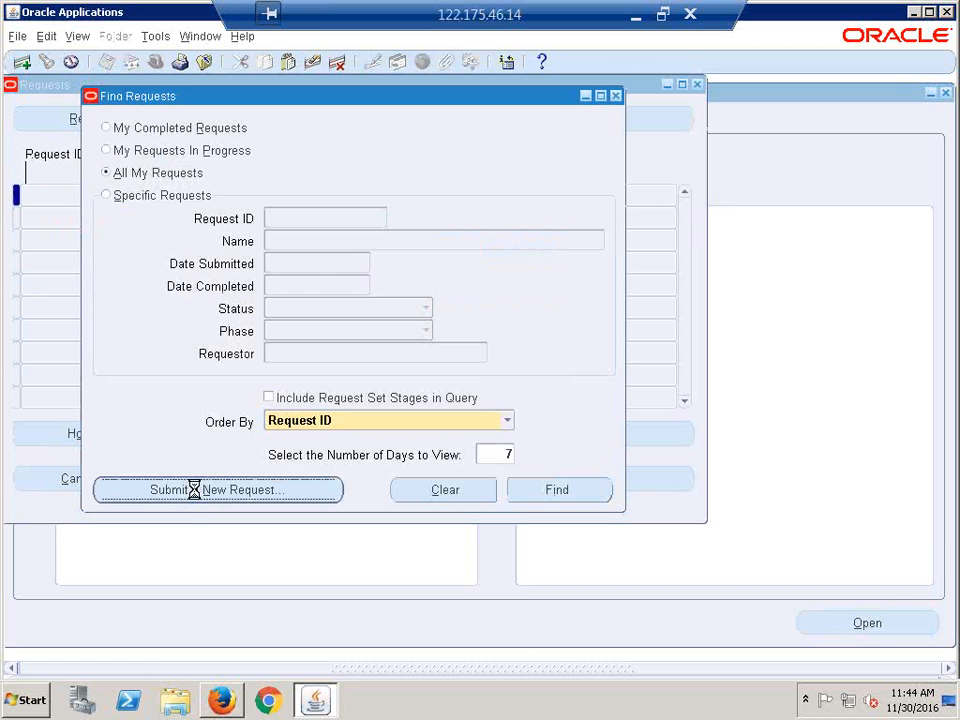
- Start a single request for the Security List Maintenance program
click(355, 400)
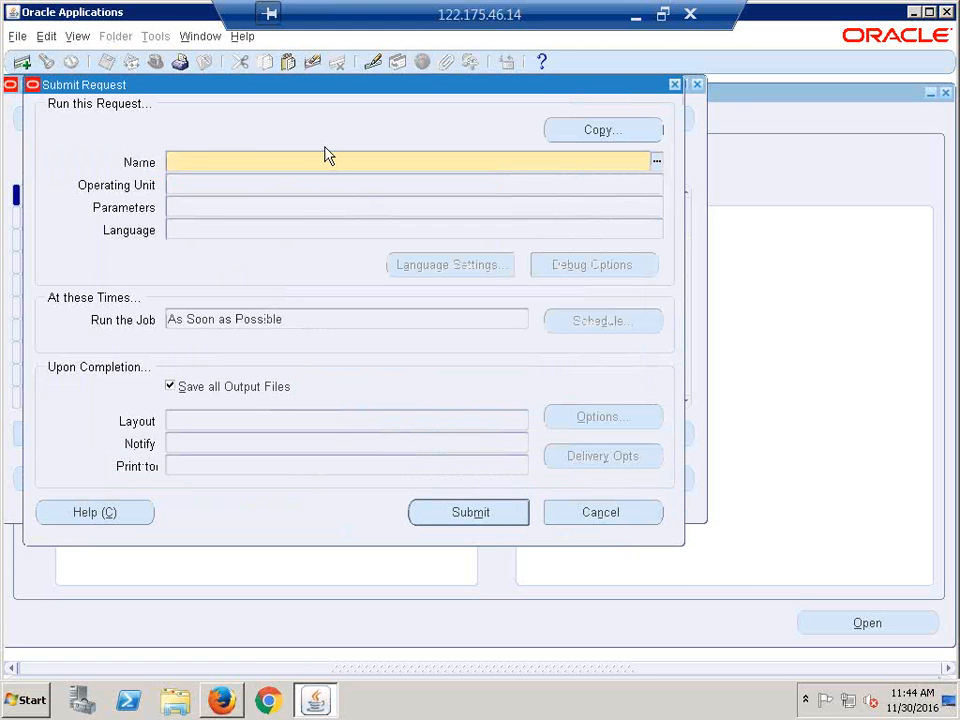
text(SECU)
key(Tab)
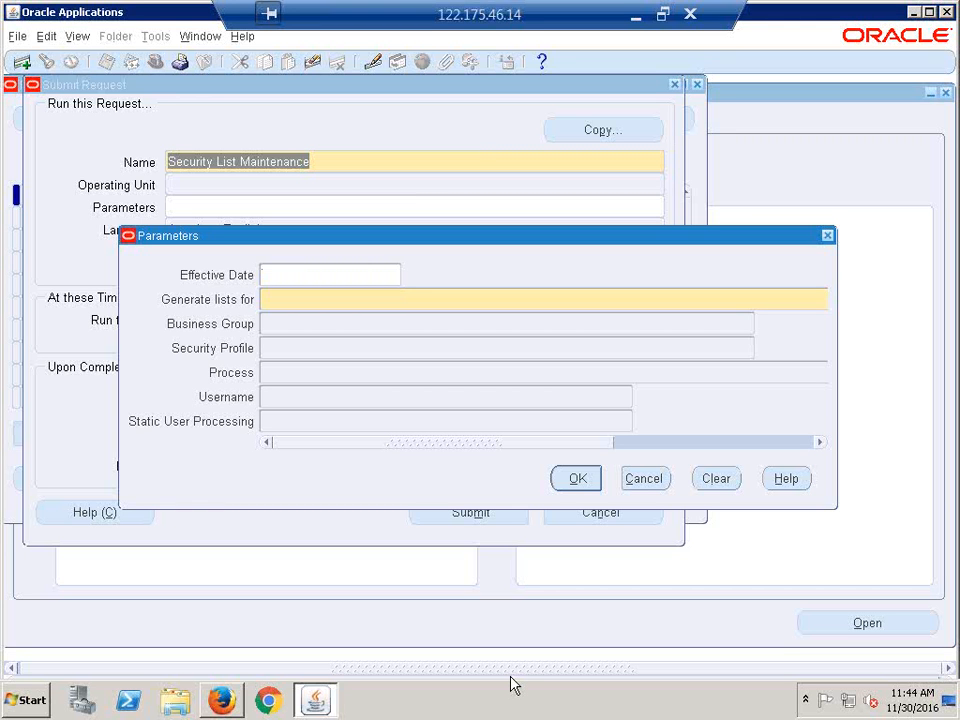
click(295, 300)
key(ctrl+l)
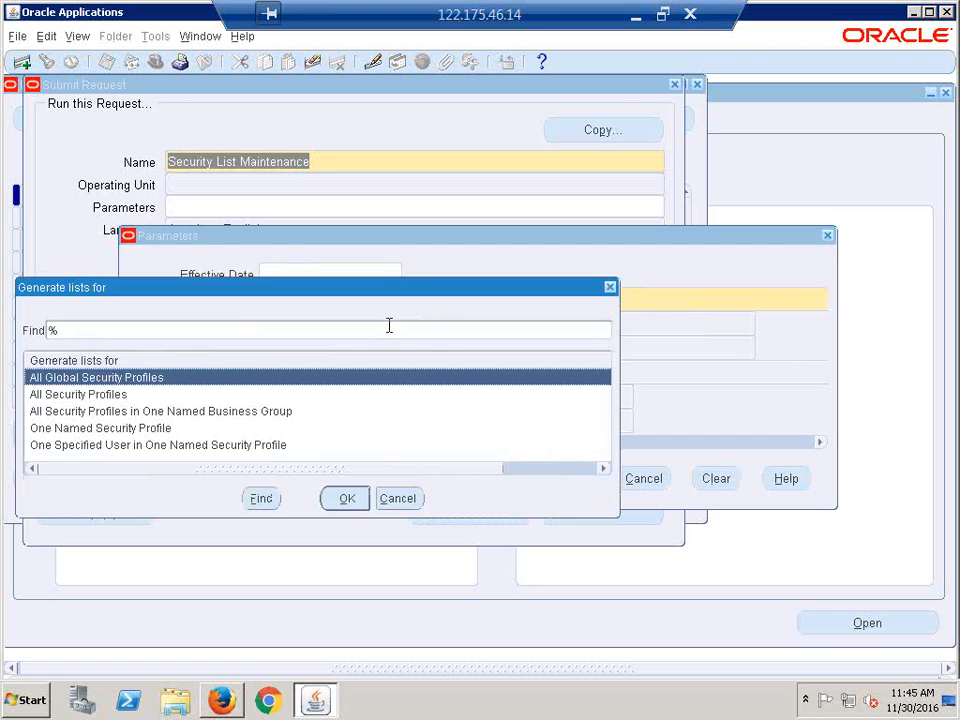
click(610, 288)
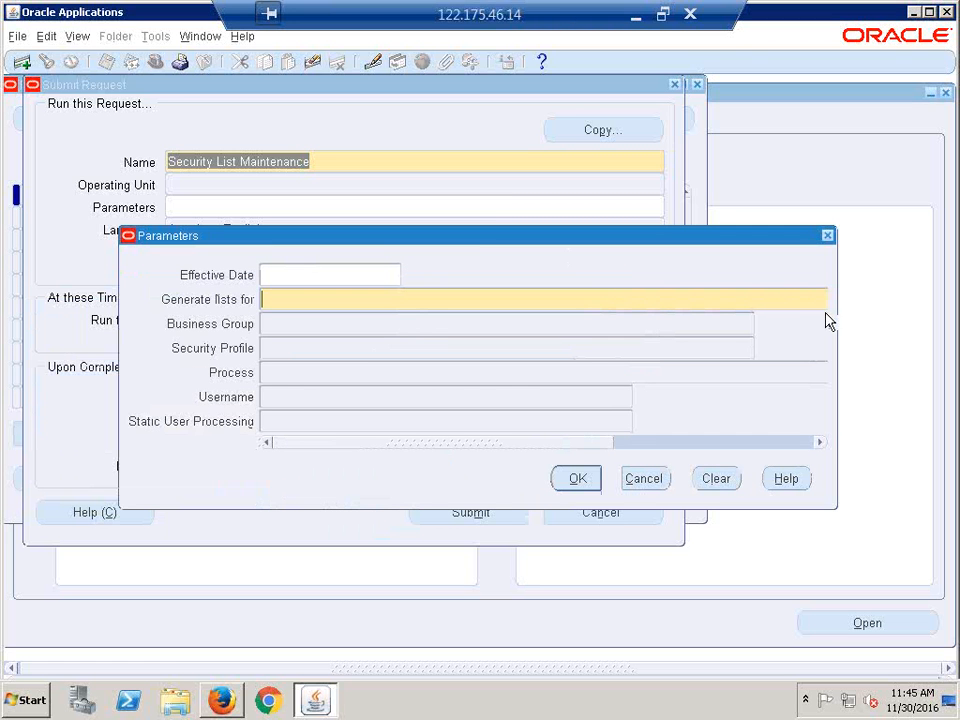
drag(505, 442, 860, 442)
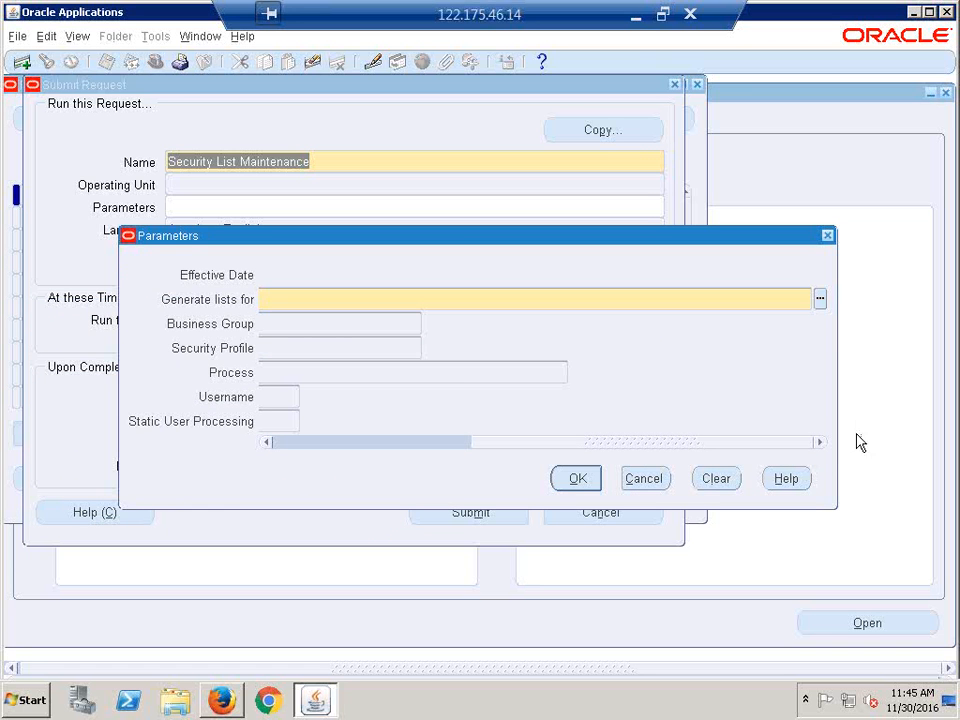
- Set Generate lists for to All Security Profiles, submit, and decline another request
click(820, 298)
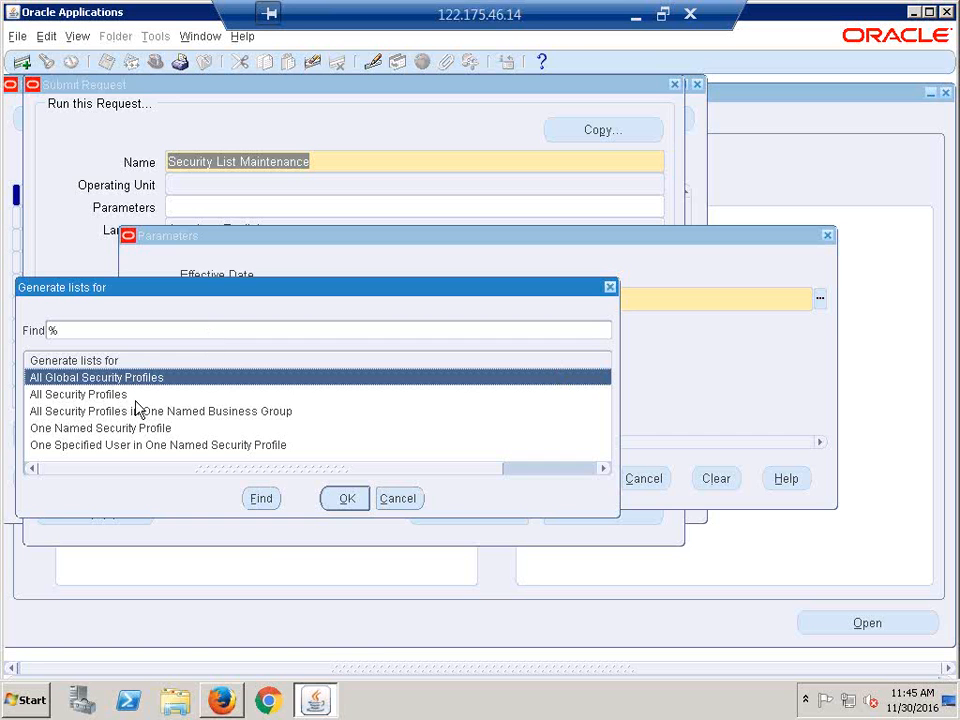
click(100, 396)
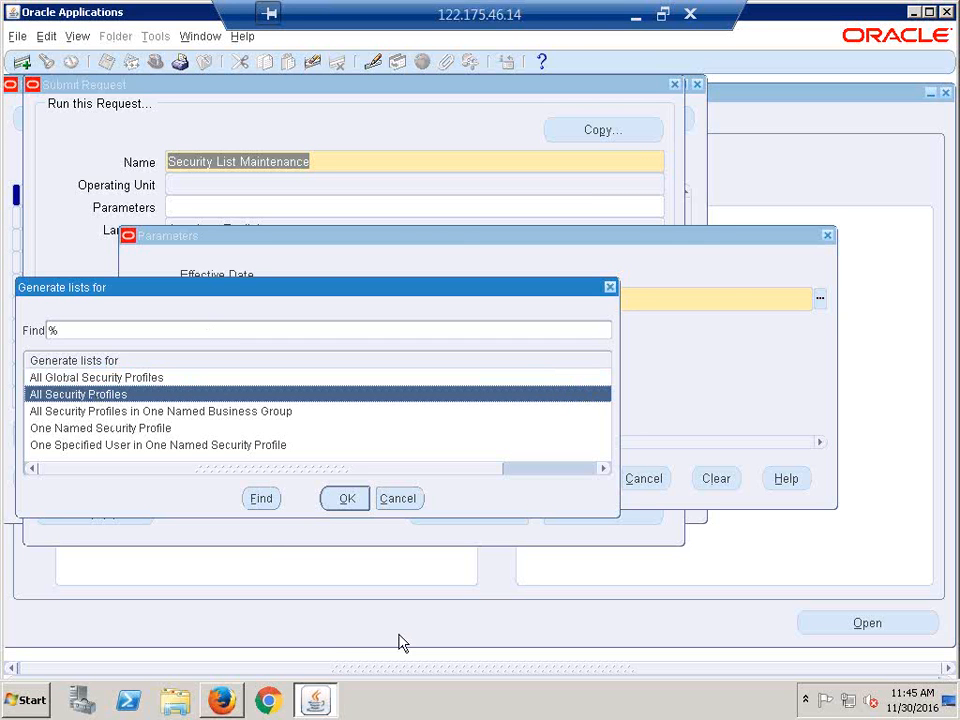
click(343, 499)
click(343, 500)
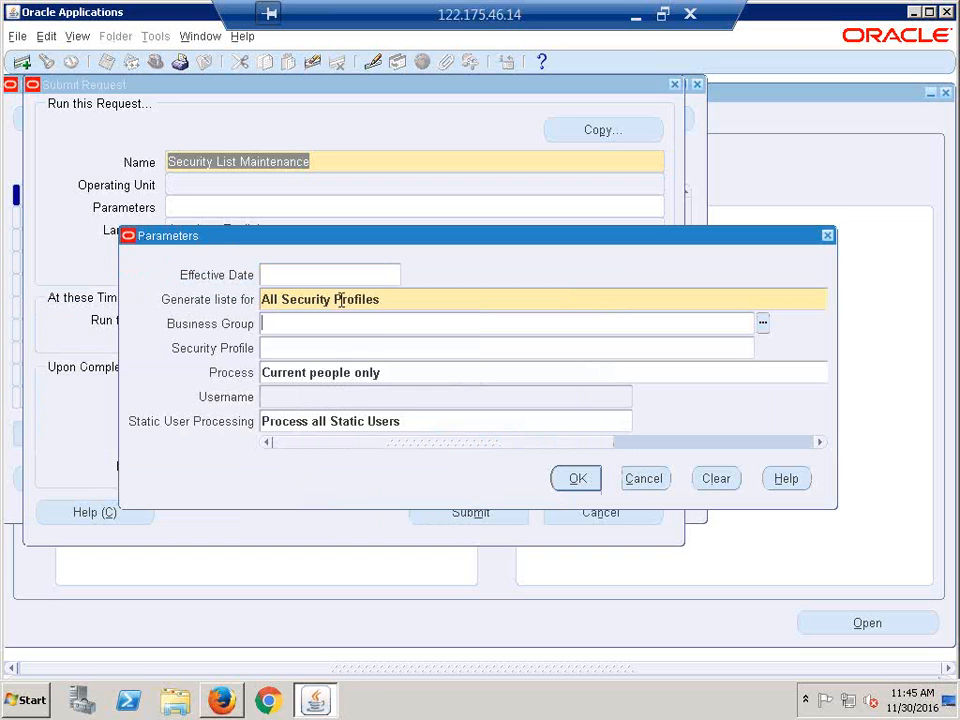
click(385, 300)
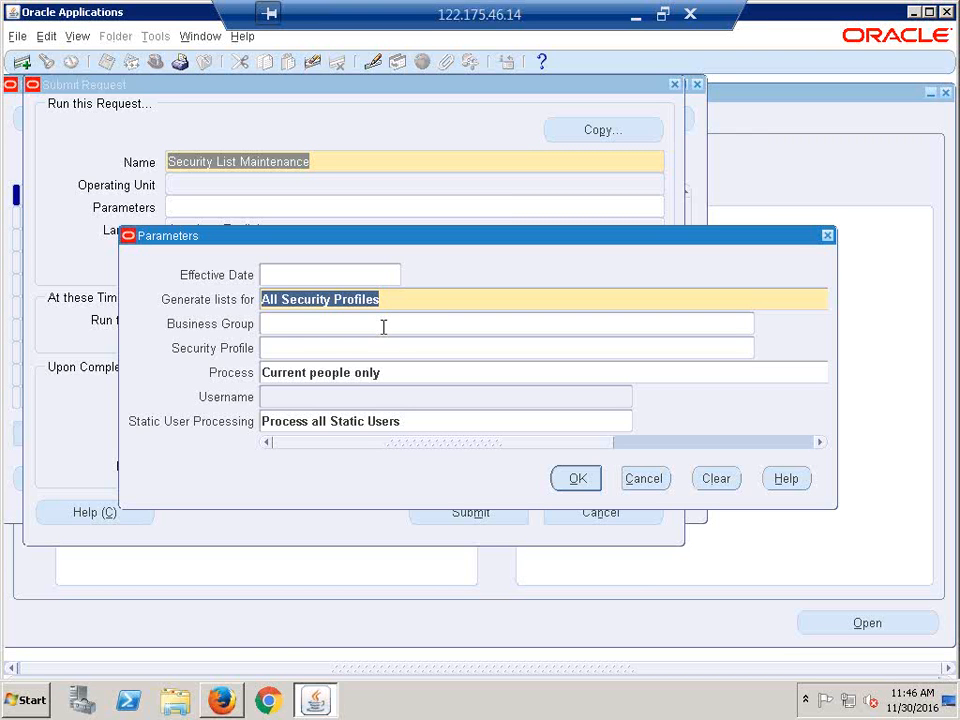
click(432, 299)
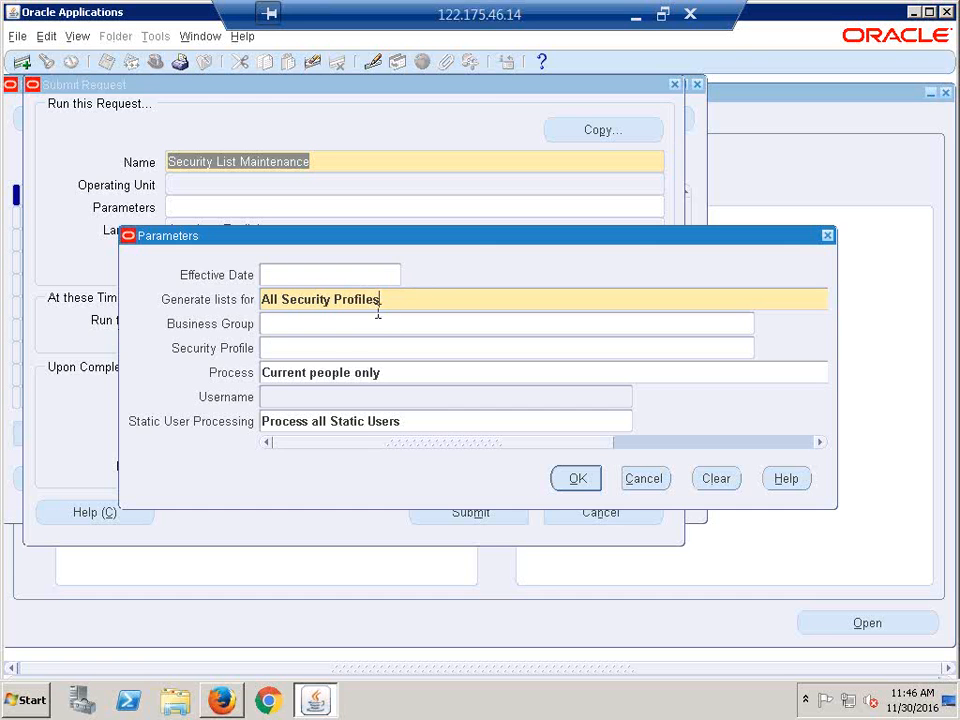
click(580, 480)
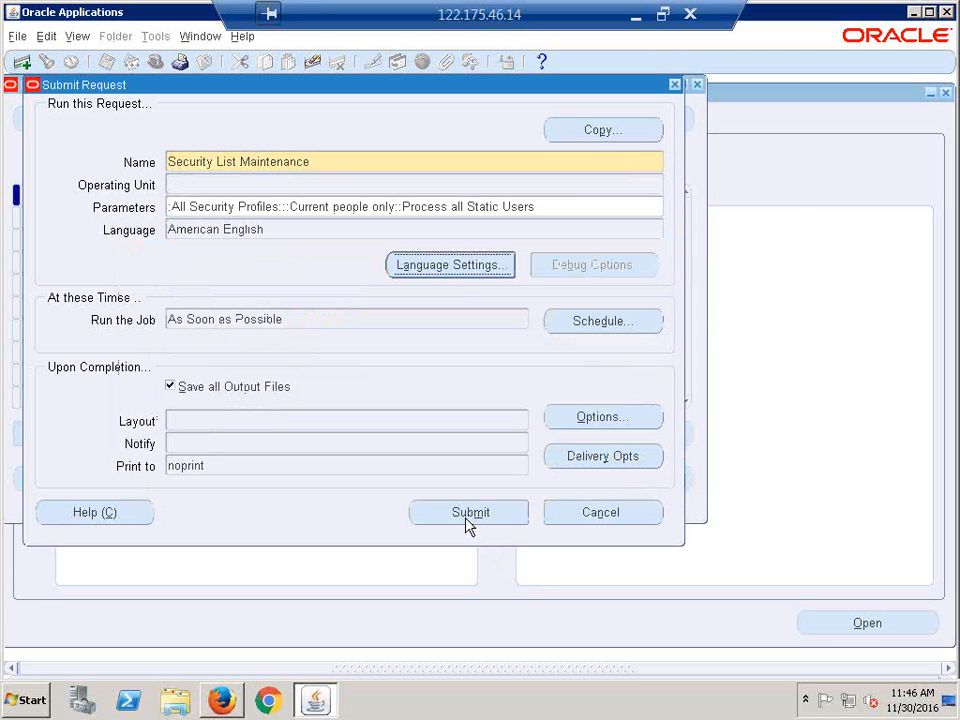
click(466, 516)
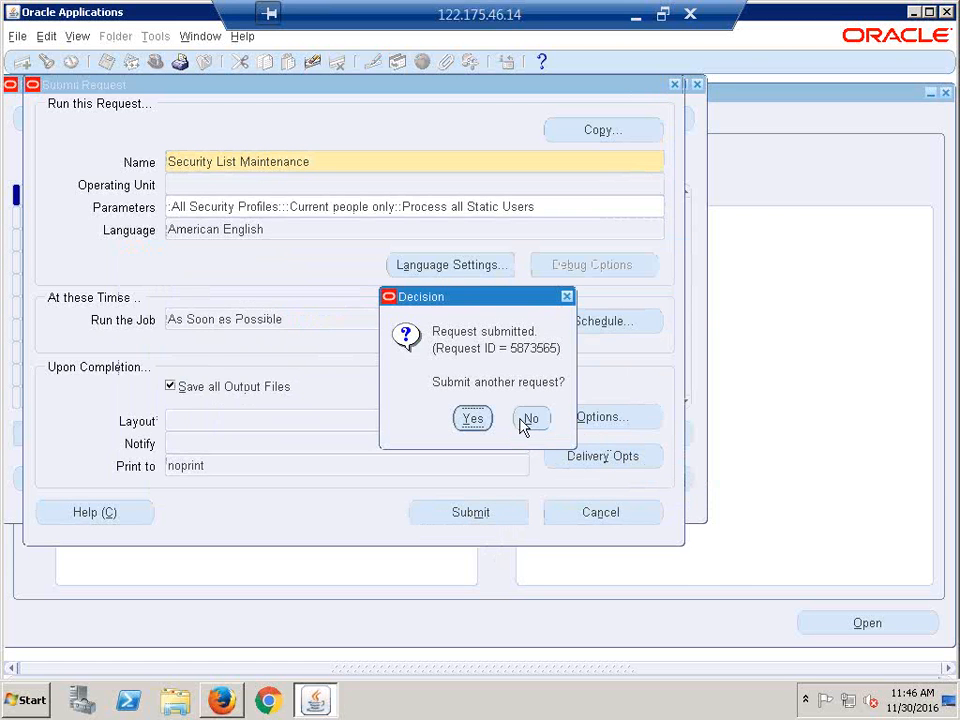
click(530, 421)
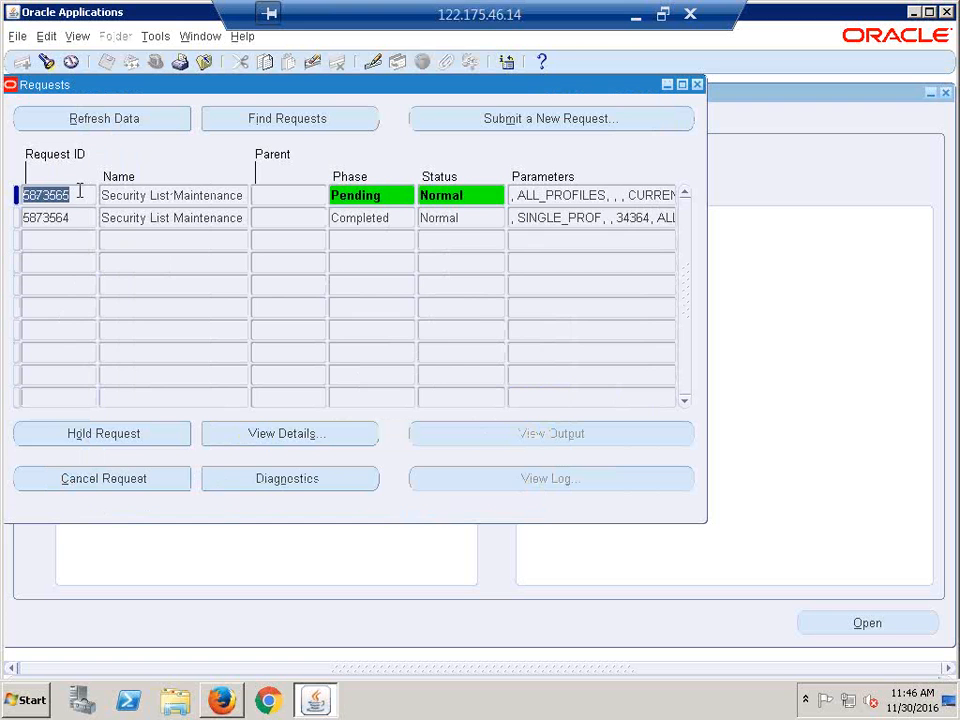
- Start a new single request copied from the earlier Security List Maintenance request
click(531, 120)
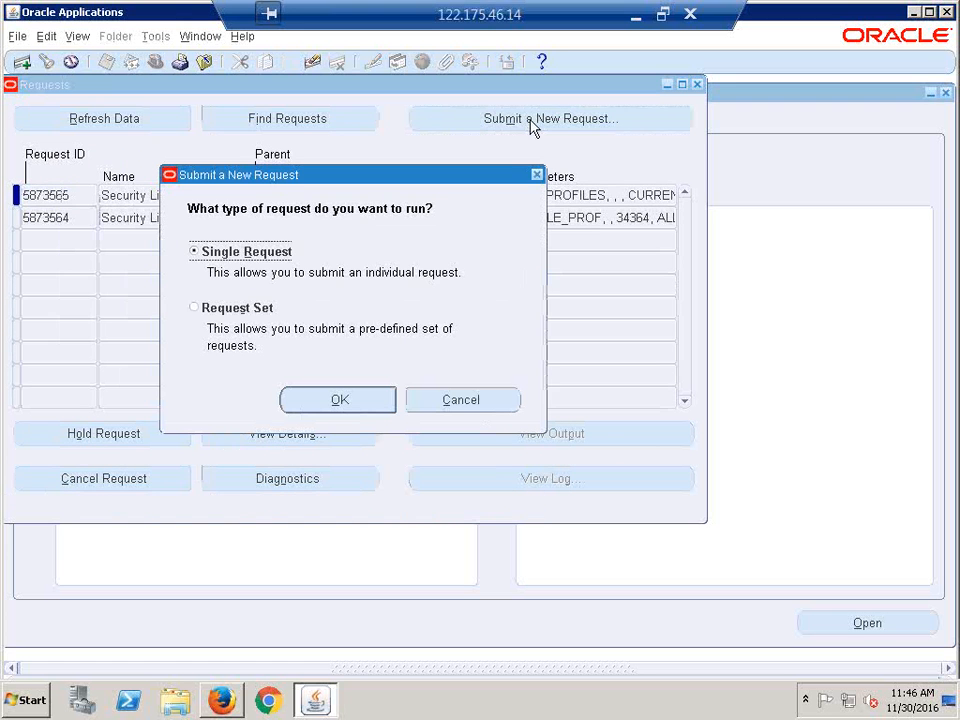
click(341, 400)
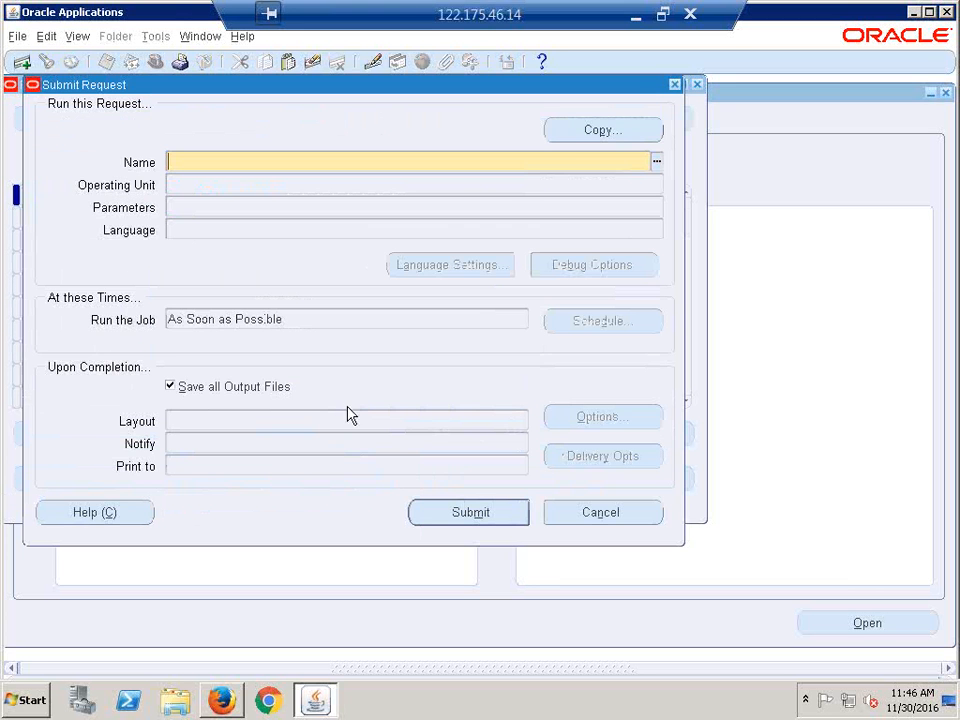
click(603, 134)
click(512, 600)
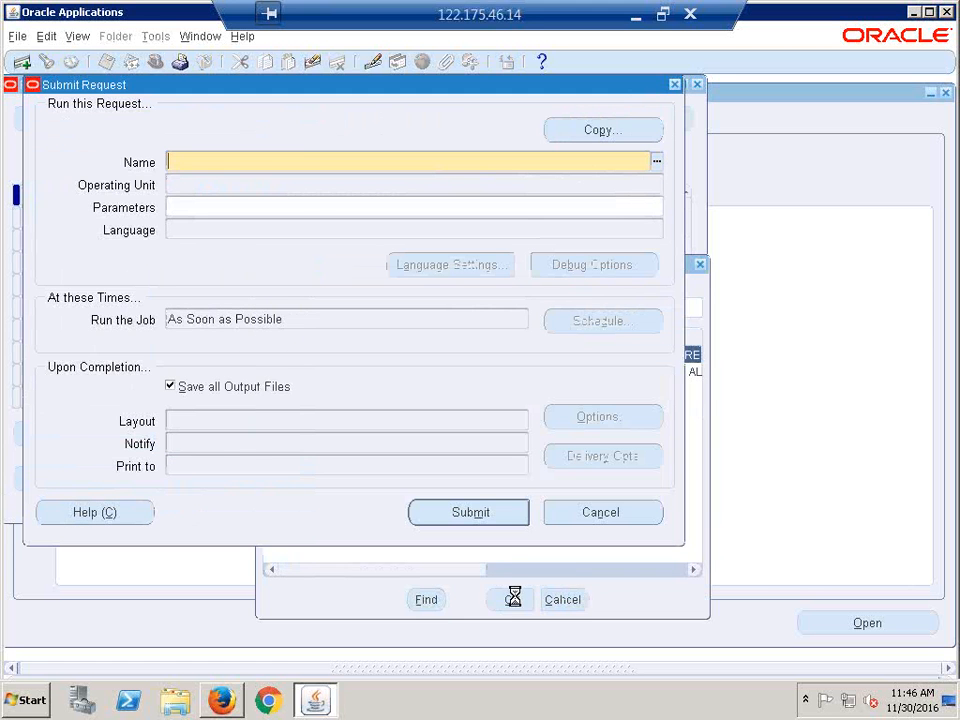
click(317, 206)
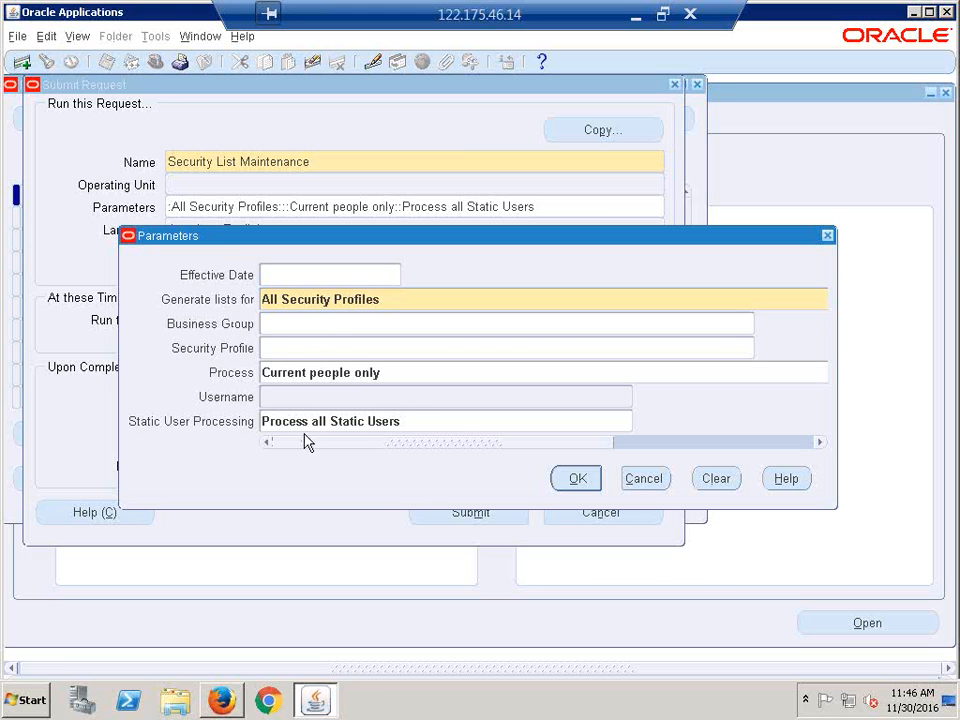
- Inspect the copied parameters and Process choices, then discard any changes
click(460, 425)
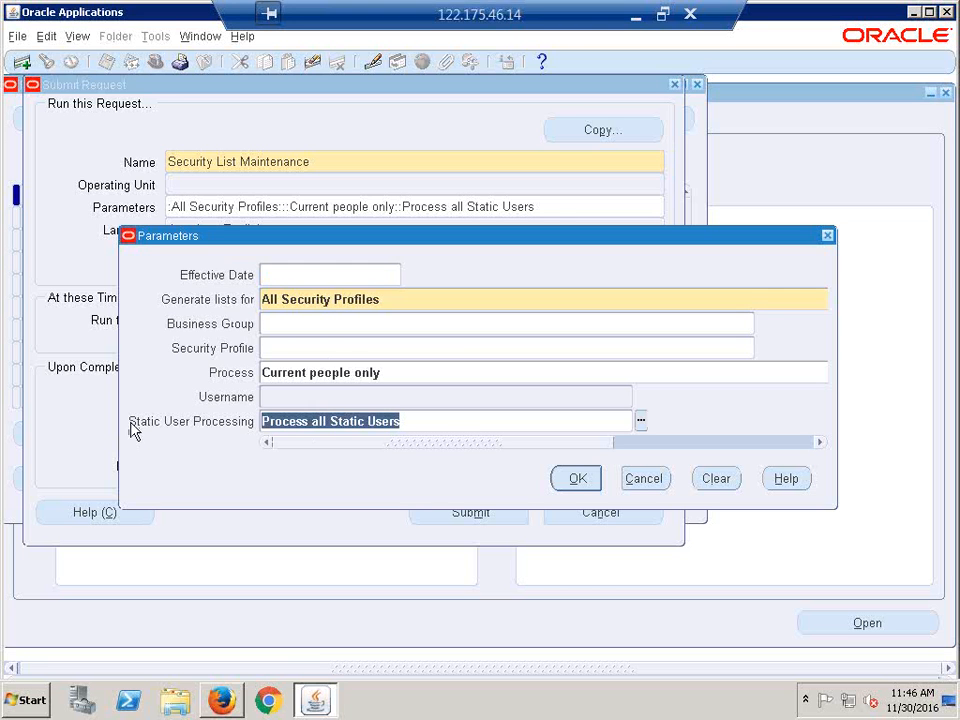
click(280, 398)
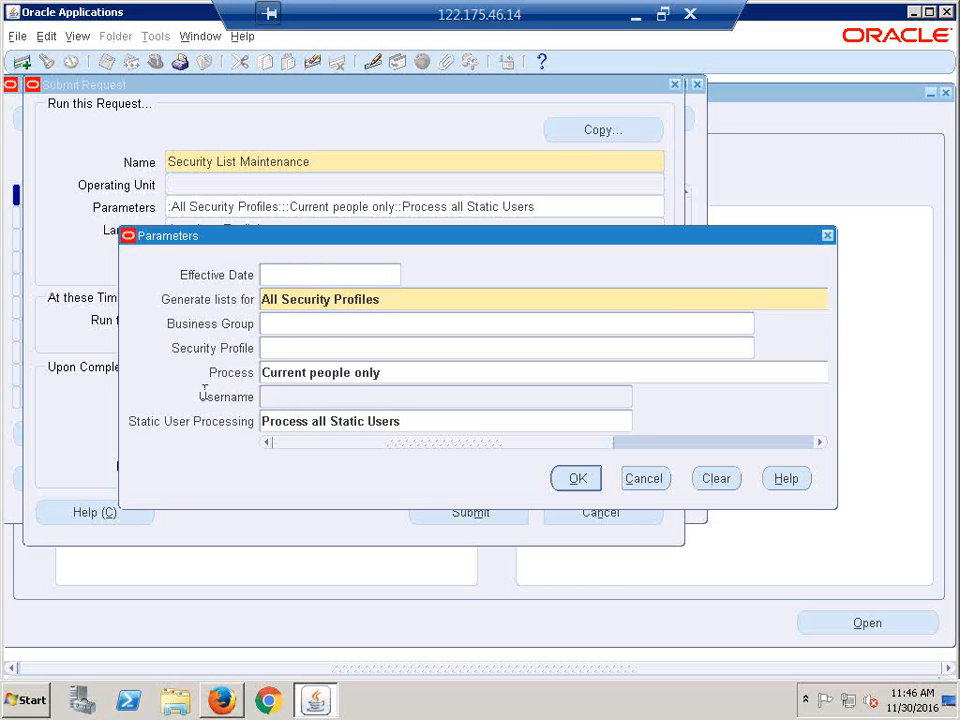
click(422, 373)
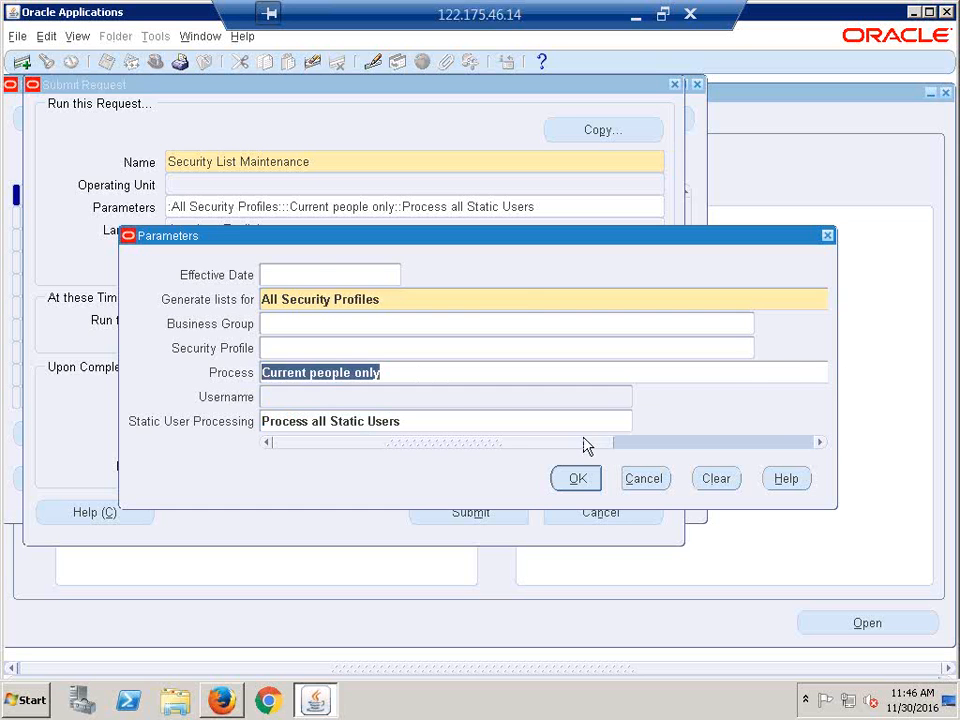
click(716, 478)
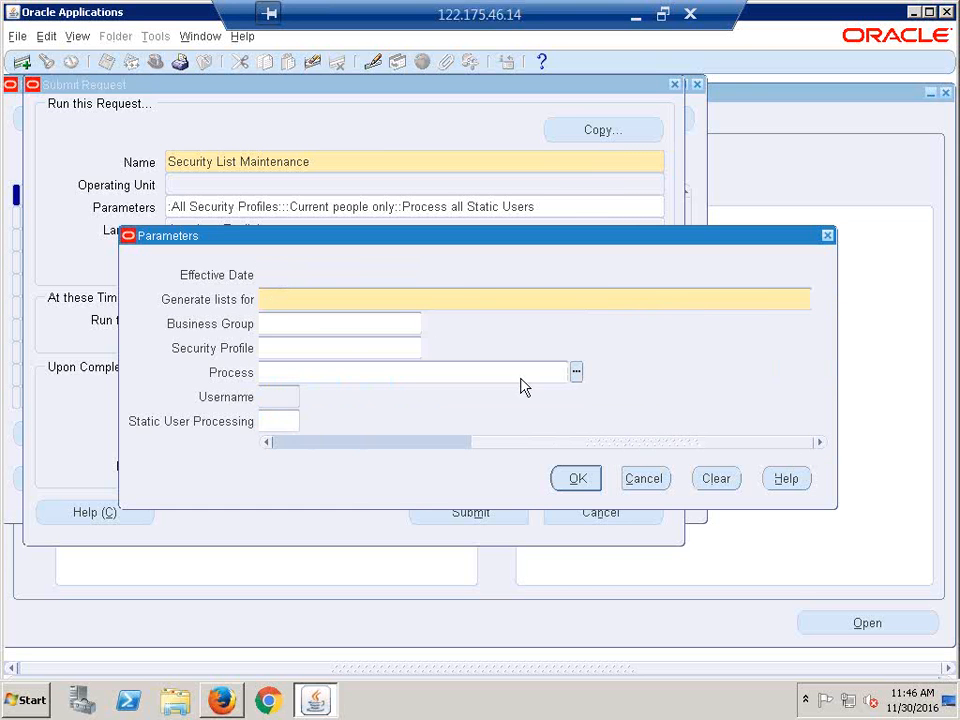
click(575, 372)
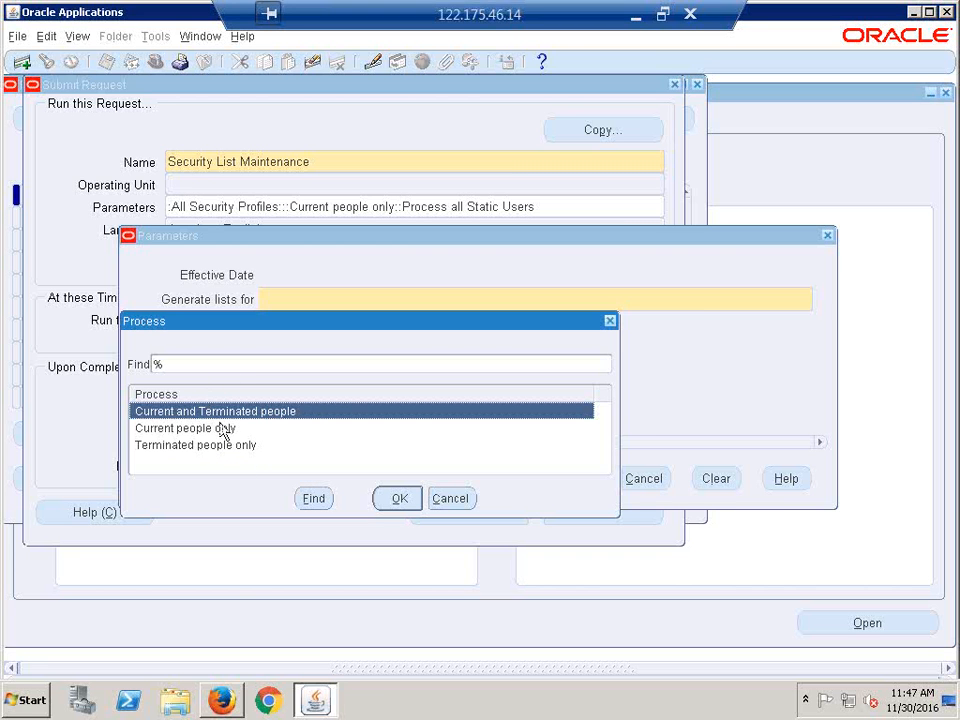
click(325, 445)
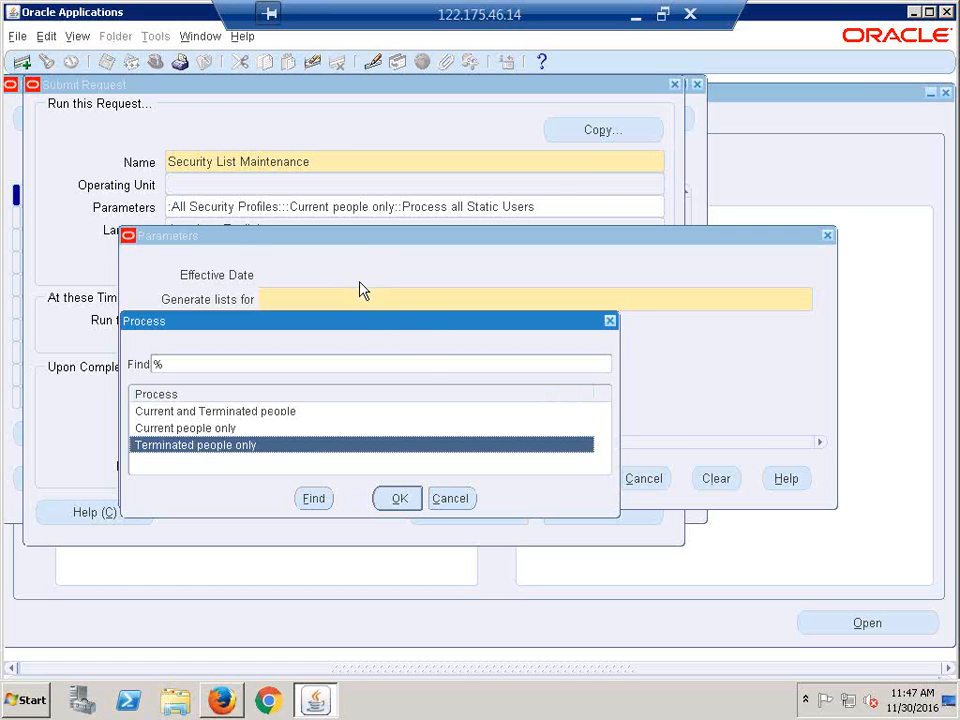
click(610, 323)
click(648, 482)
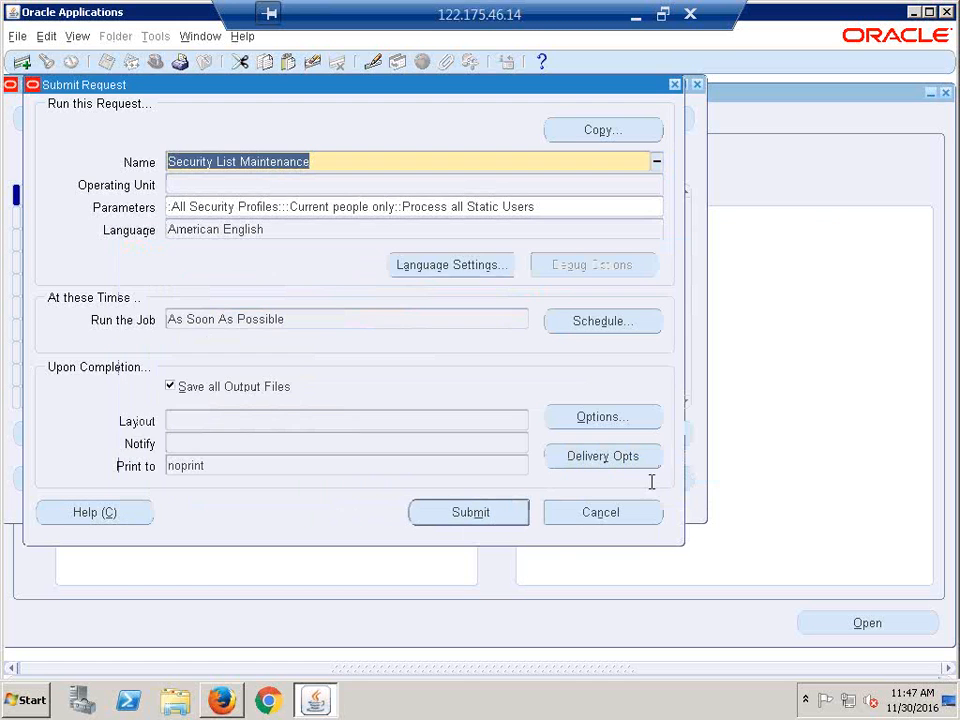
- Accept the copied parameters unchanged, submit the request, and refresh the requests list
click(322, 209)
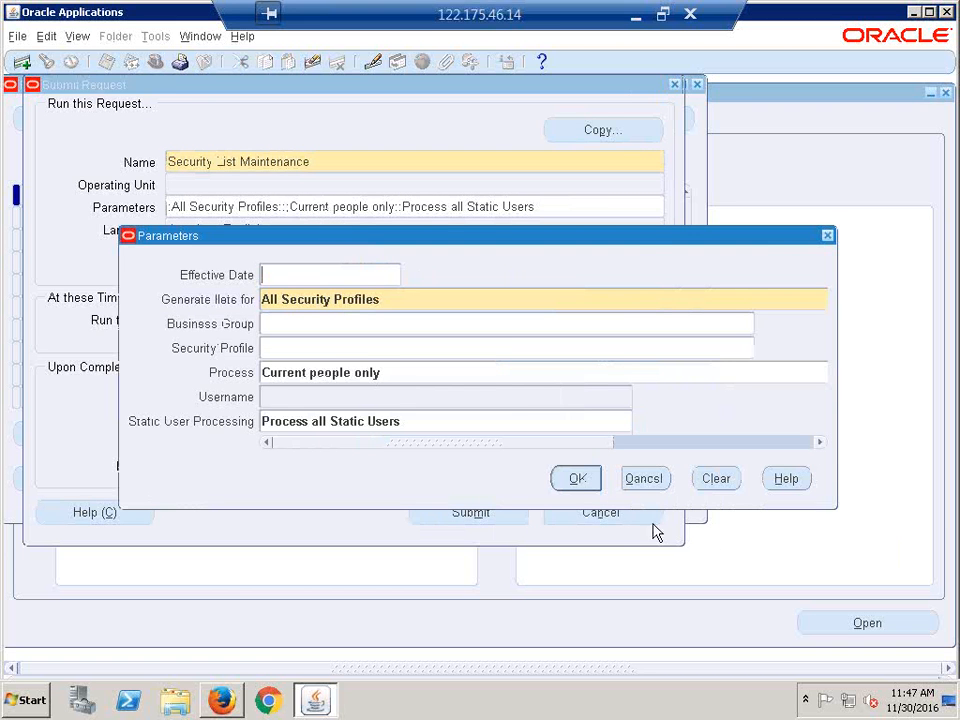
click(580, 482)
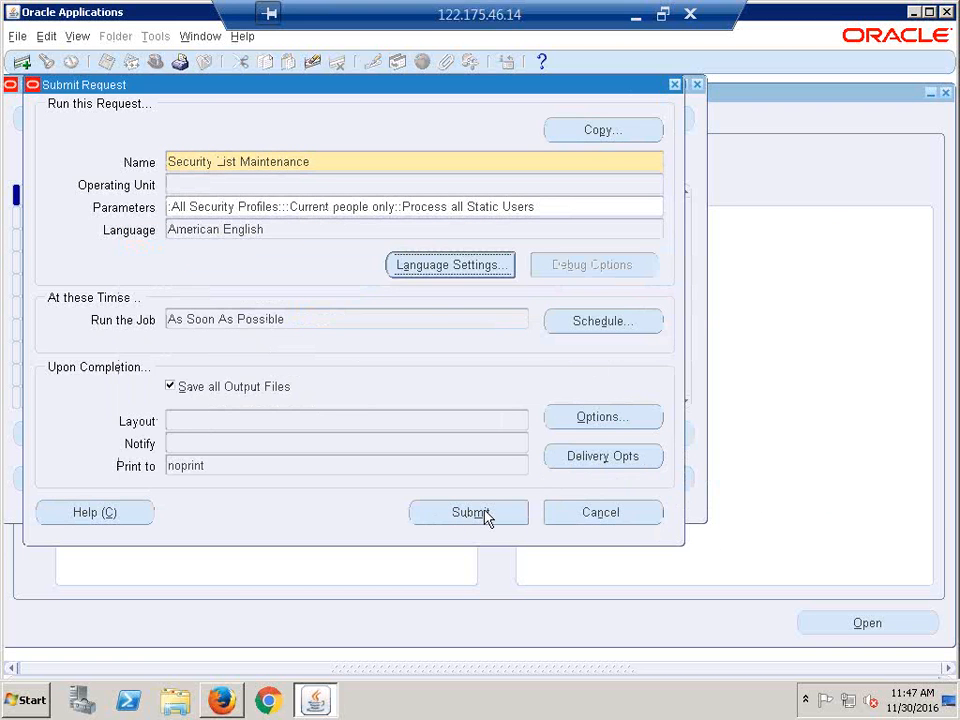
click(485, 515)
click(530, 422)
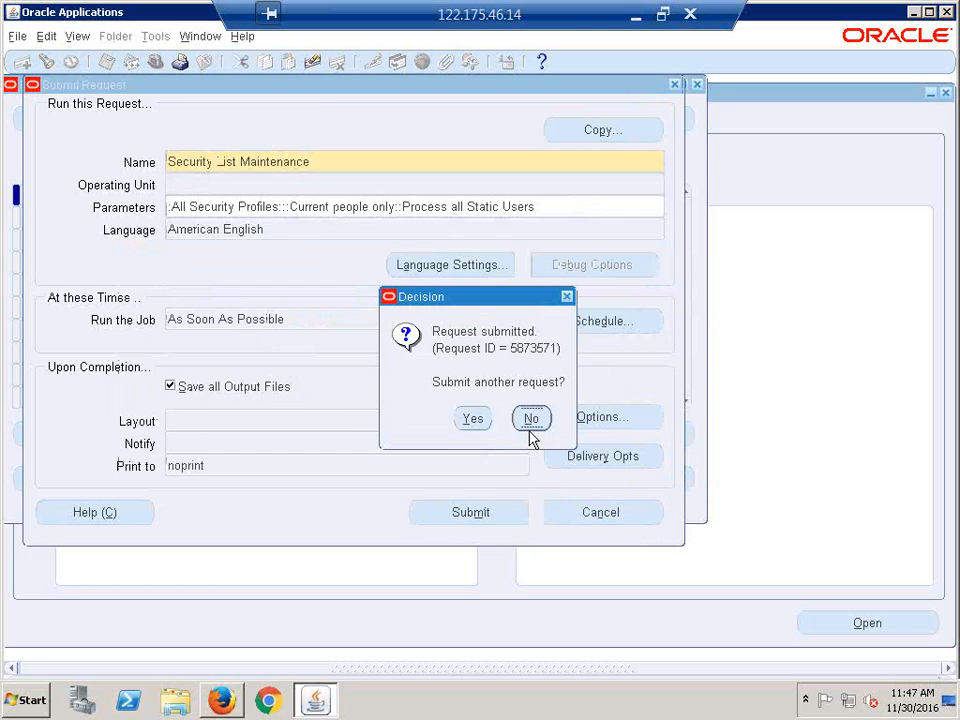
click(110, 118)
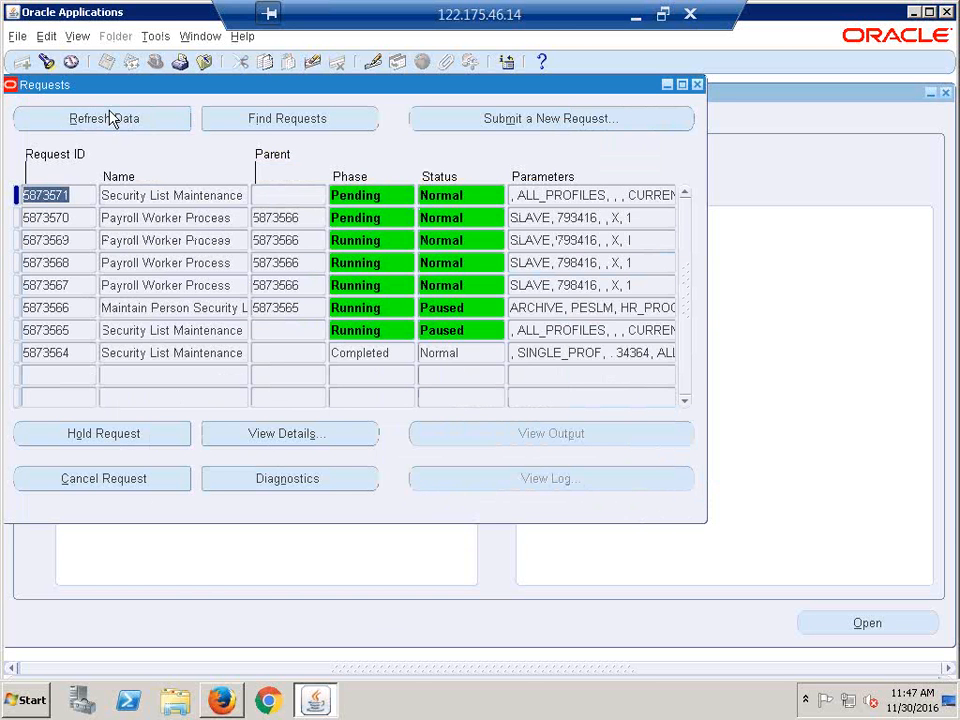
click(108, 111)
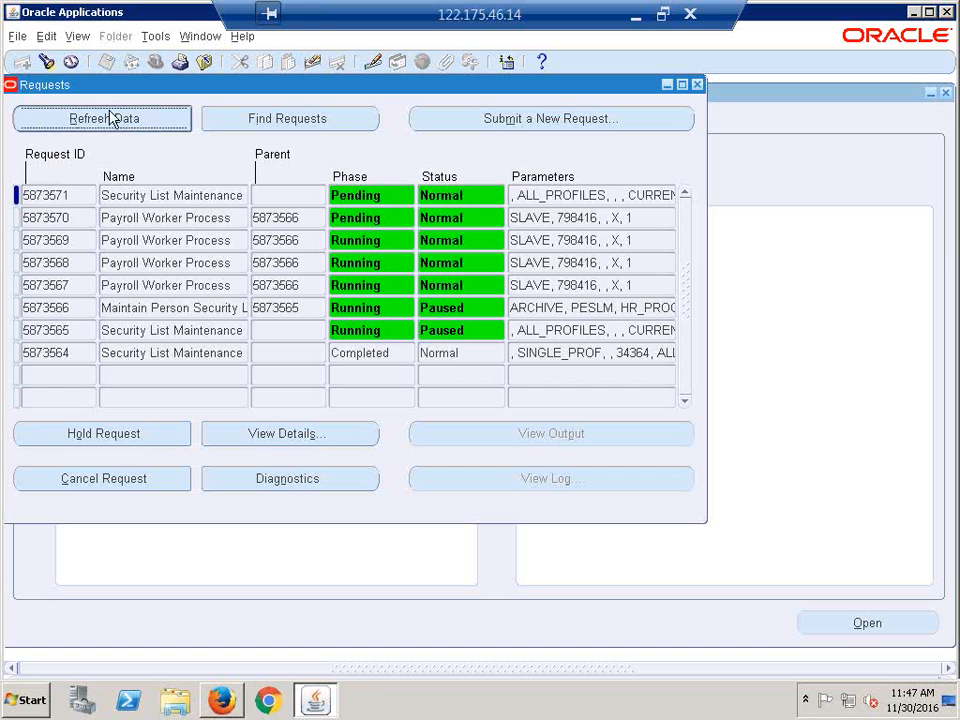
click(109, 111)
click(110, 122)
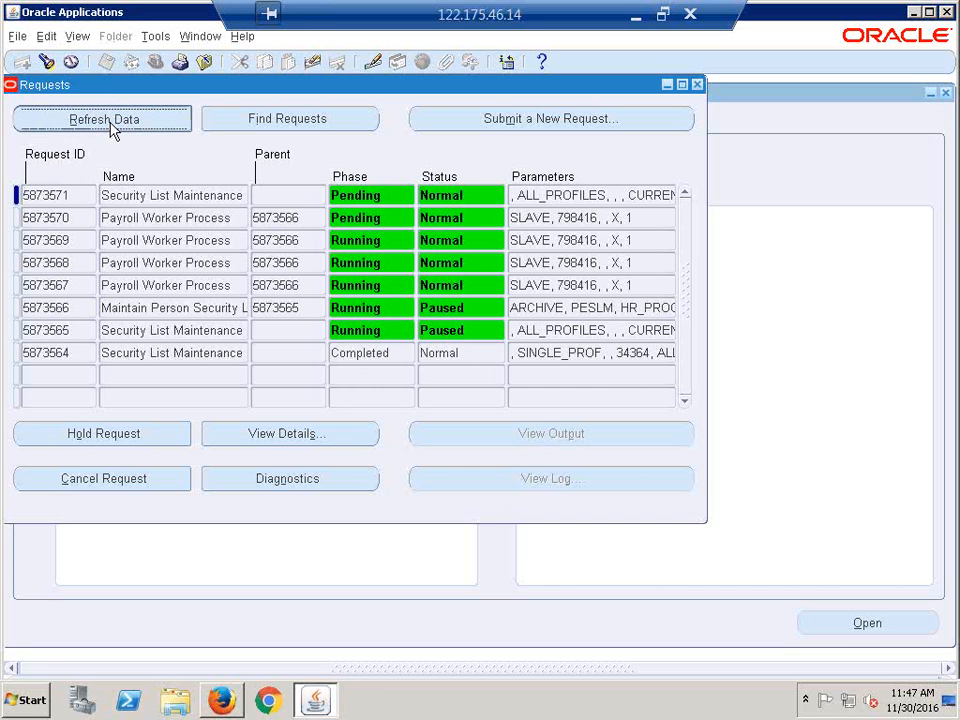
click(110, 122)
click(111, 126)
click(111, 126)
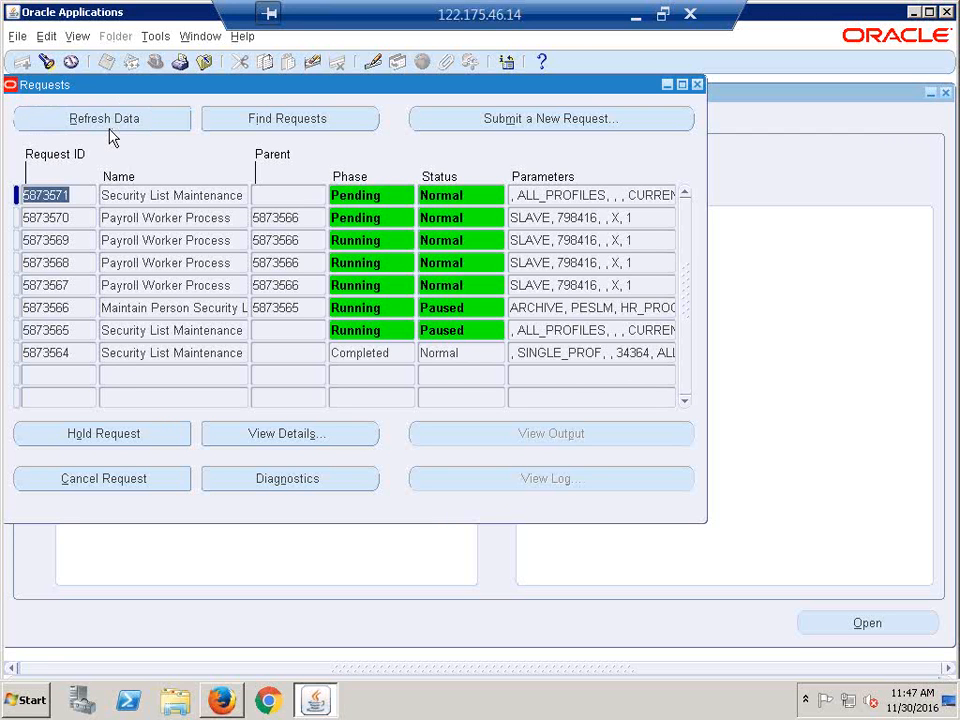
click(109, 119)
click(113, 119)
click(113, 116)
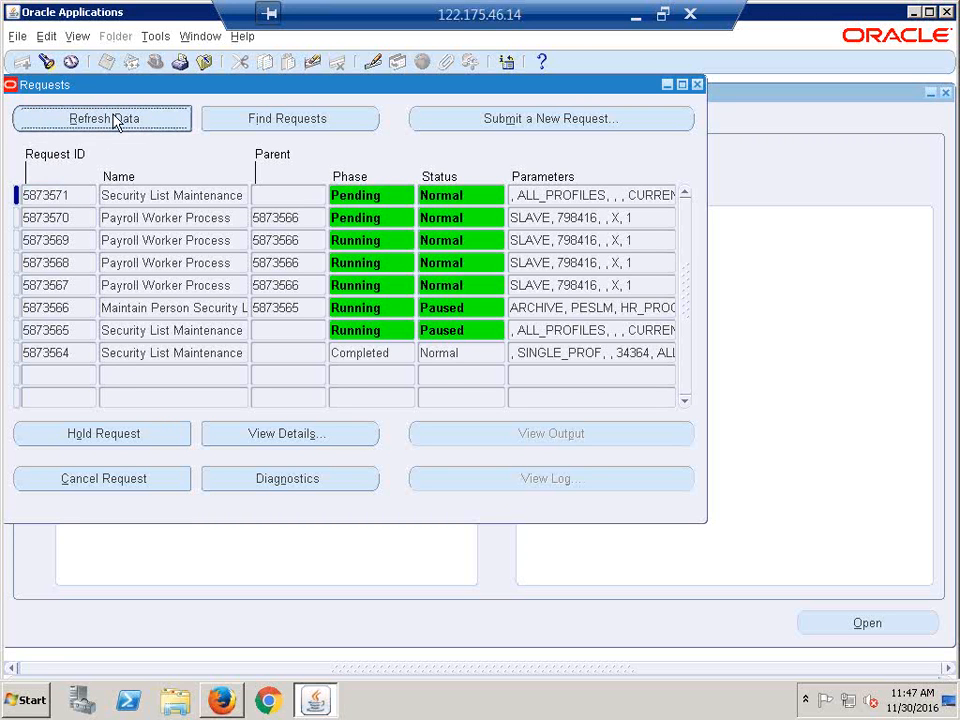
click(110, 118)
click(111, 121)
click(111, 120)
click(112, 119)
click(111, 119)
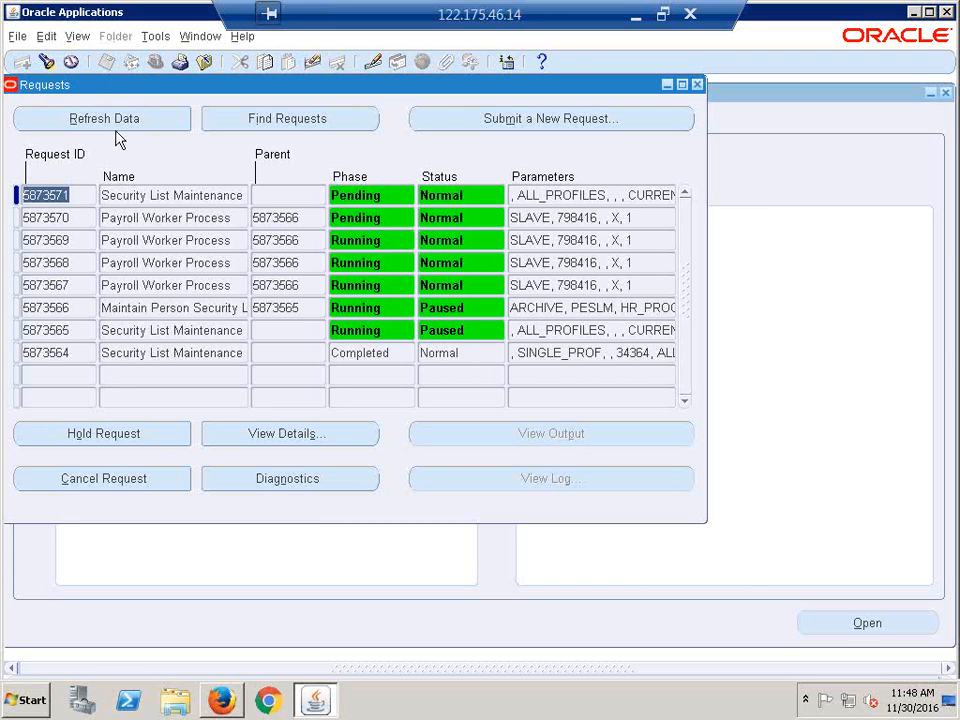
click(106, 130)
click(105, 126)
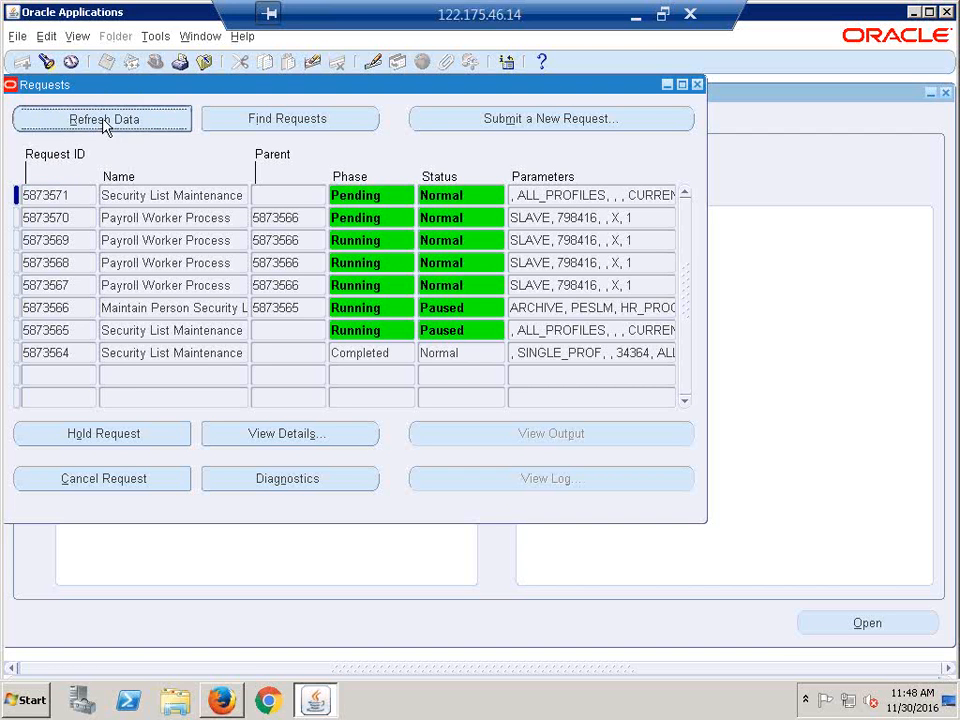
click(103, 120)
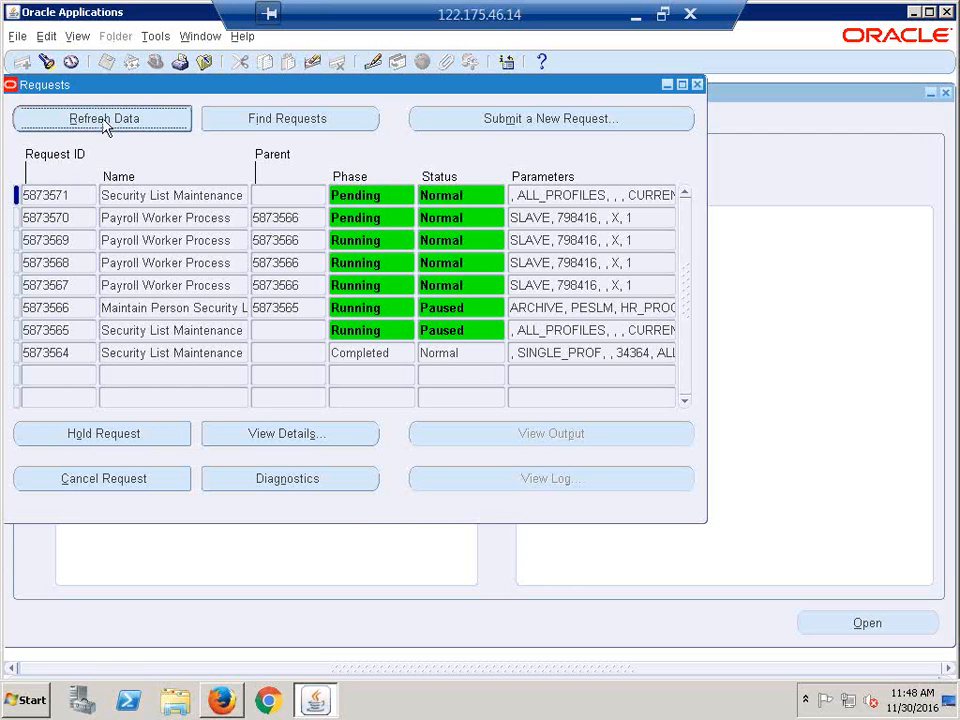
click(103, 122)
click(103, 121)
click(103, 120)
click(103, 120)
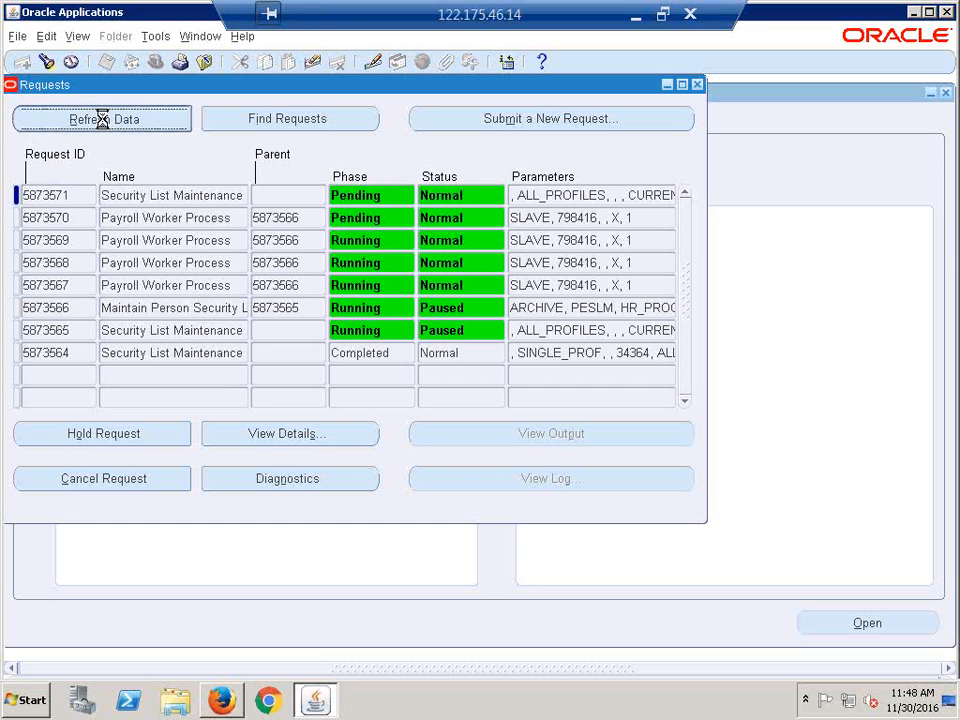
click(102, 119)
click(102, 119)
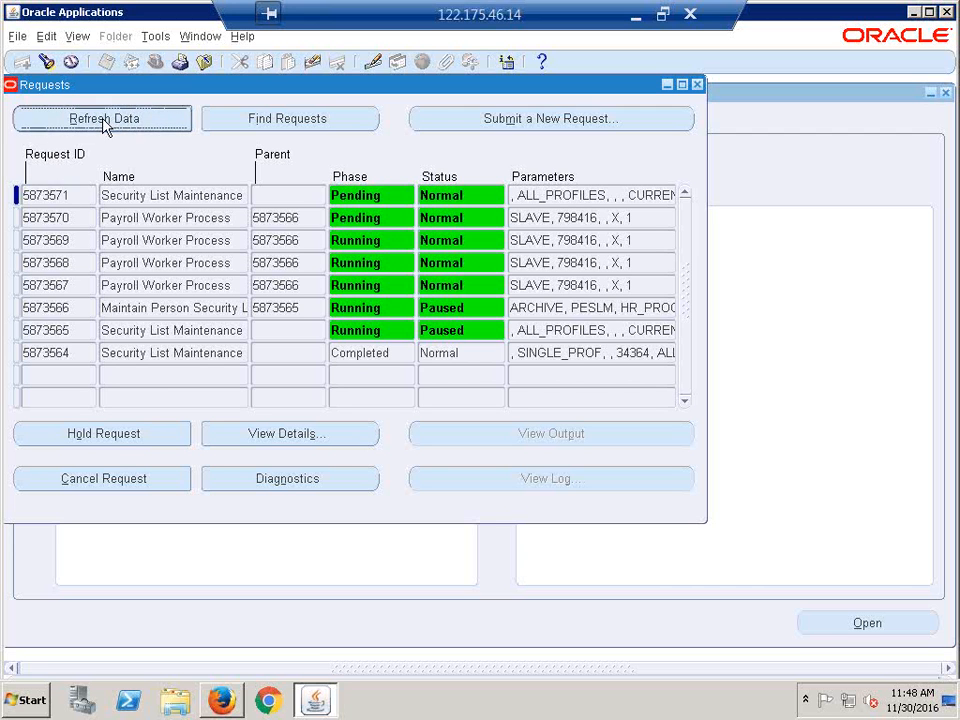
click(102, 120)
click(102, 119)
- Refresh until both Security List Maintenance requests show Completed, Normal, then close the Requests window
click(102, 119)
click(102, 119)
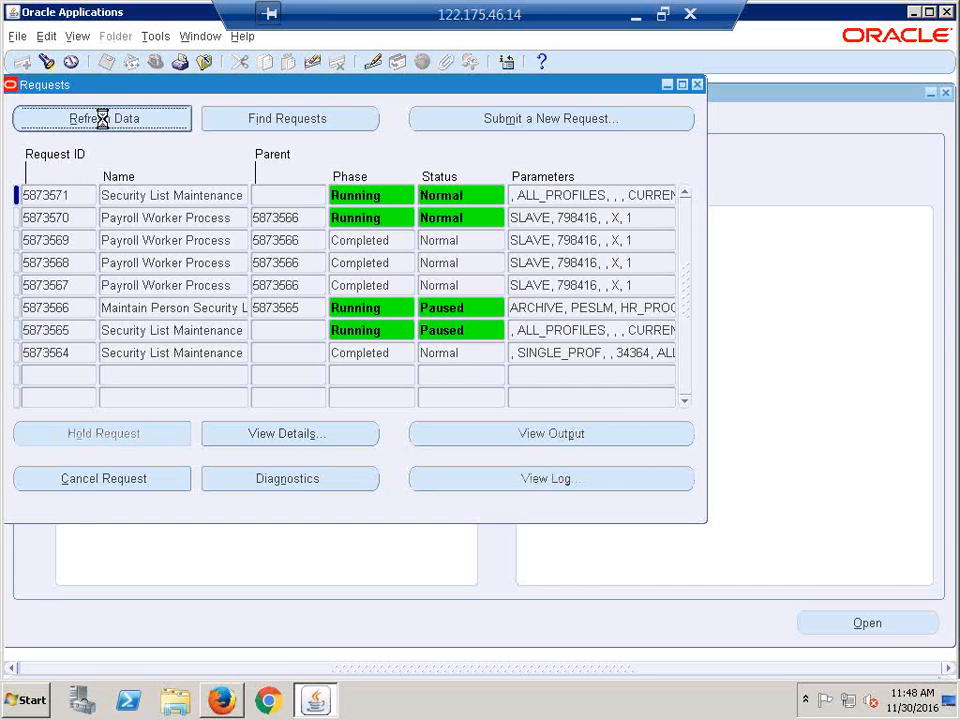
click(102, 119)
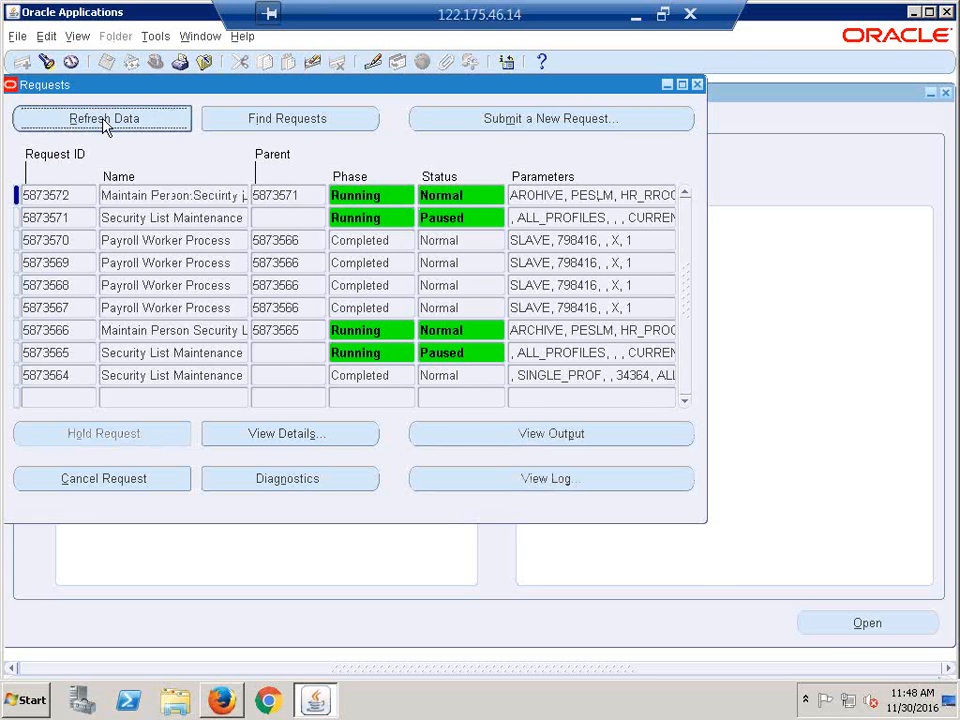
click(104, 122)
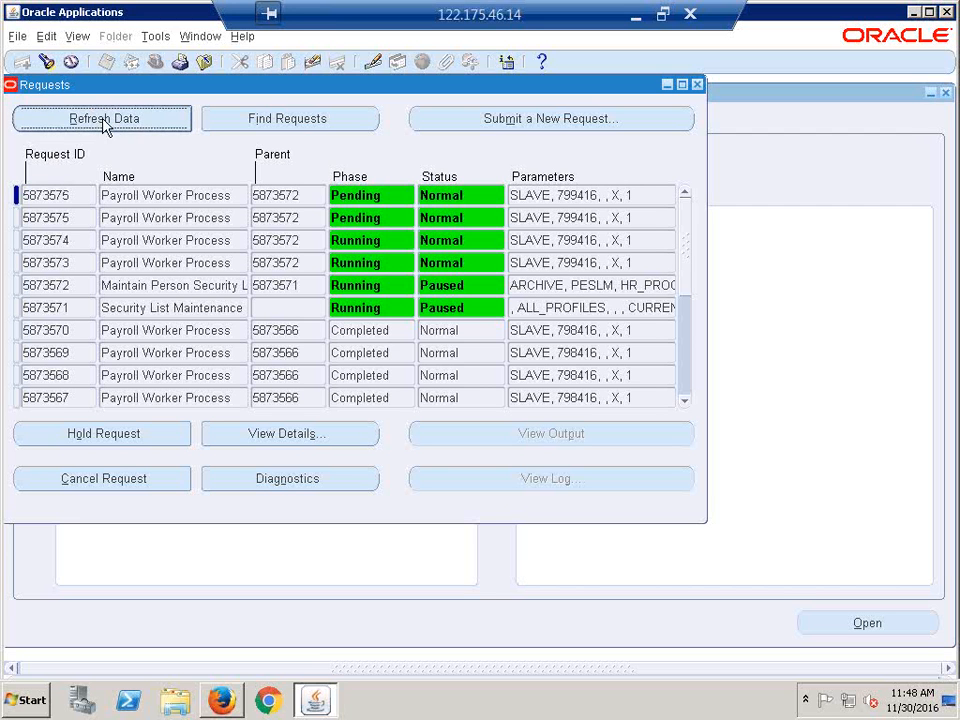
click(102, 119)
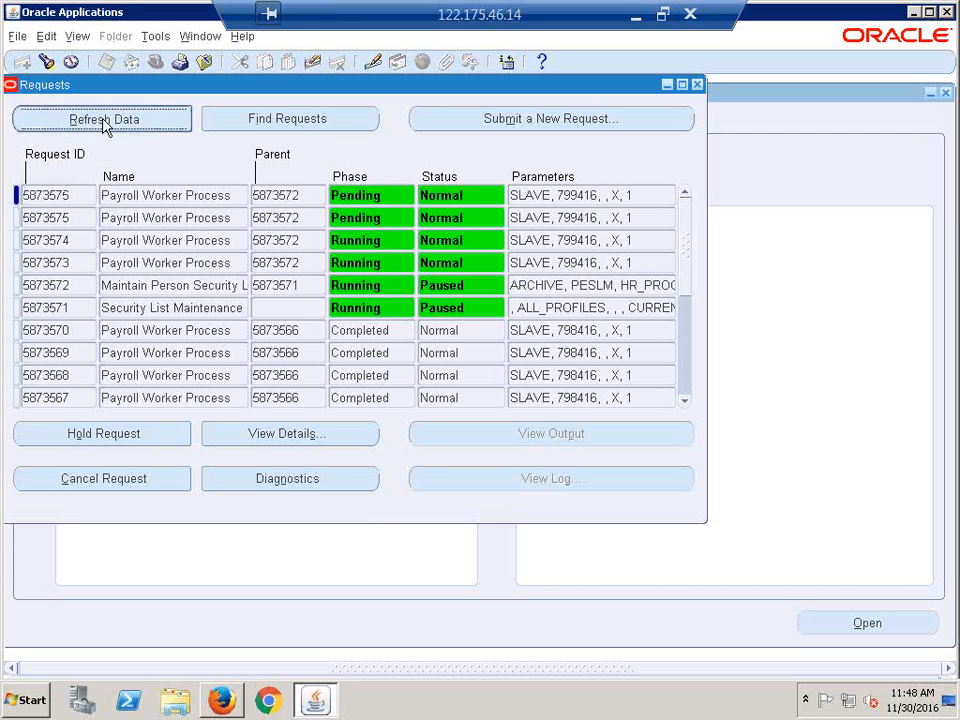
click(103, 119)
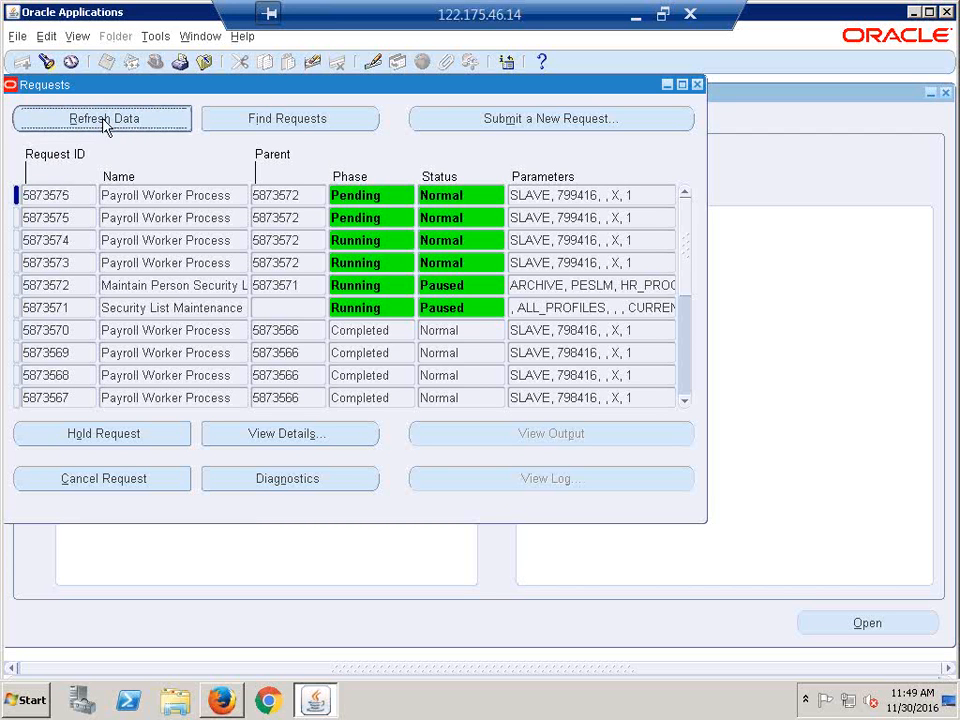
click(102, 118)
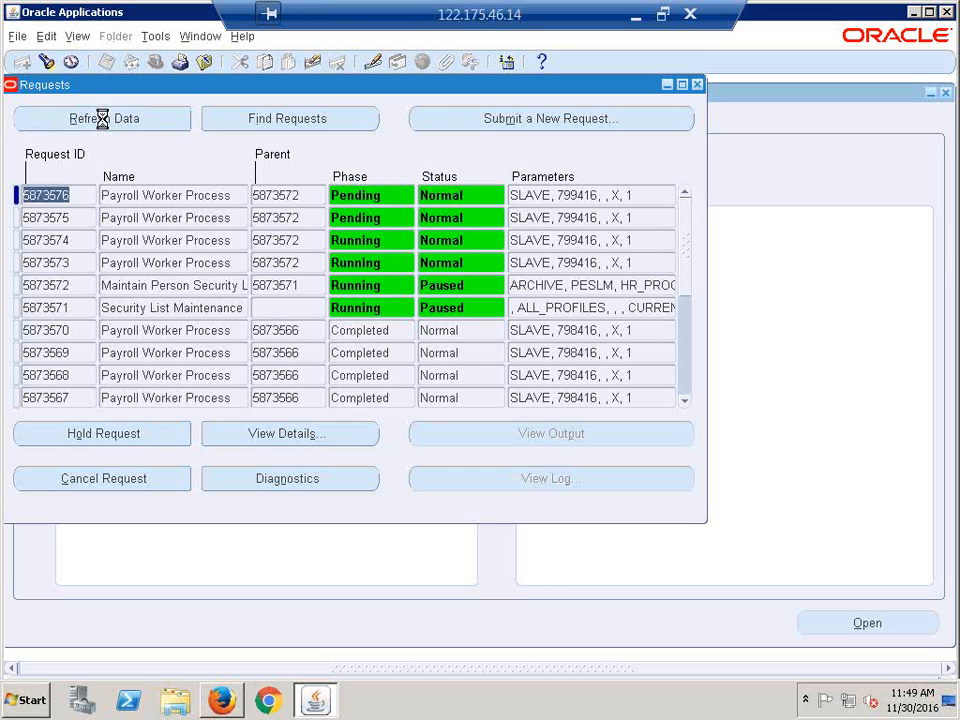
click(103, 119)
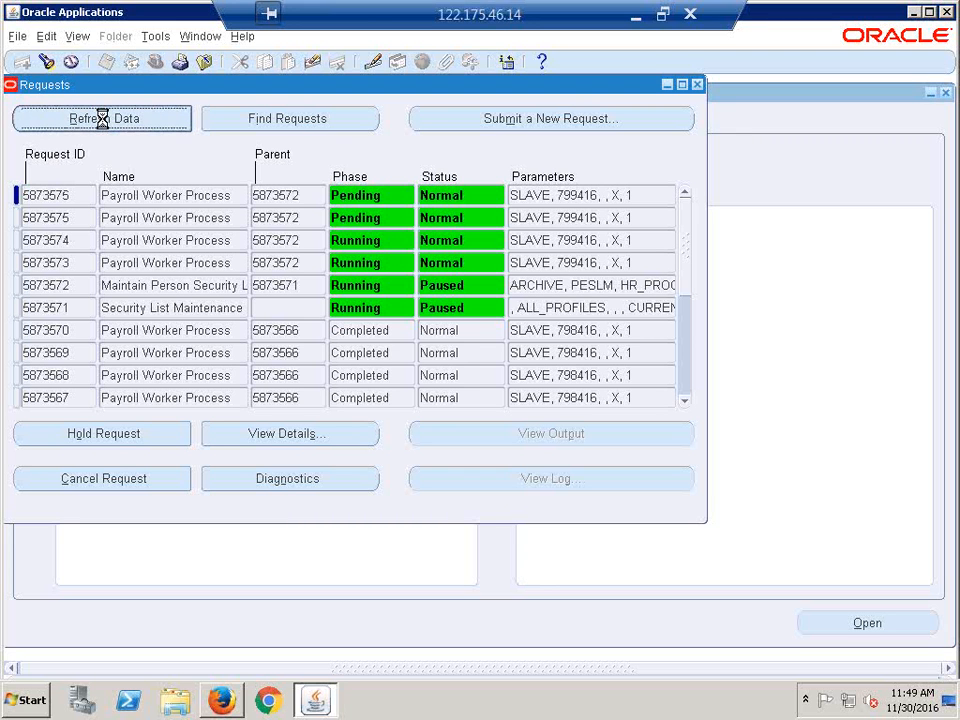
click(103, 119)
click(103, 119)
click(104, 120)
click(104, 120)
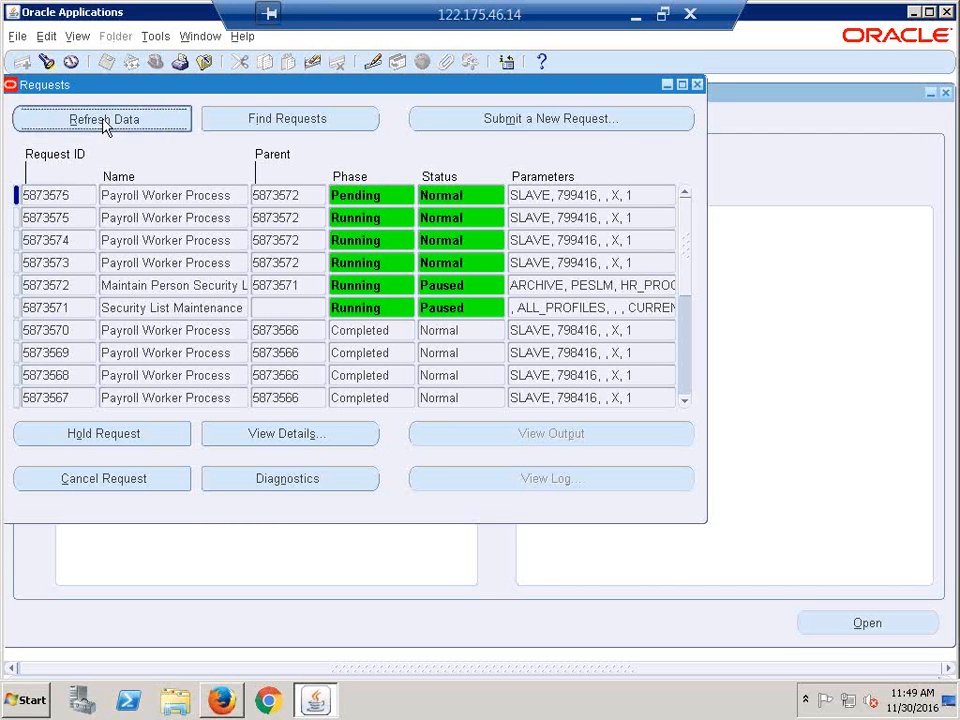
click(104, 120)
click(104, 120)
click(104, 120)
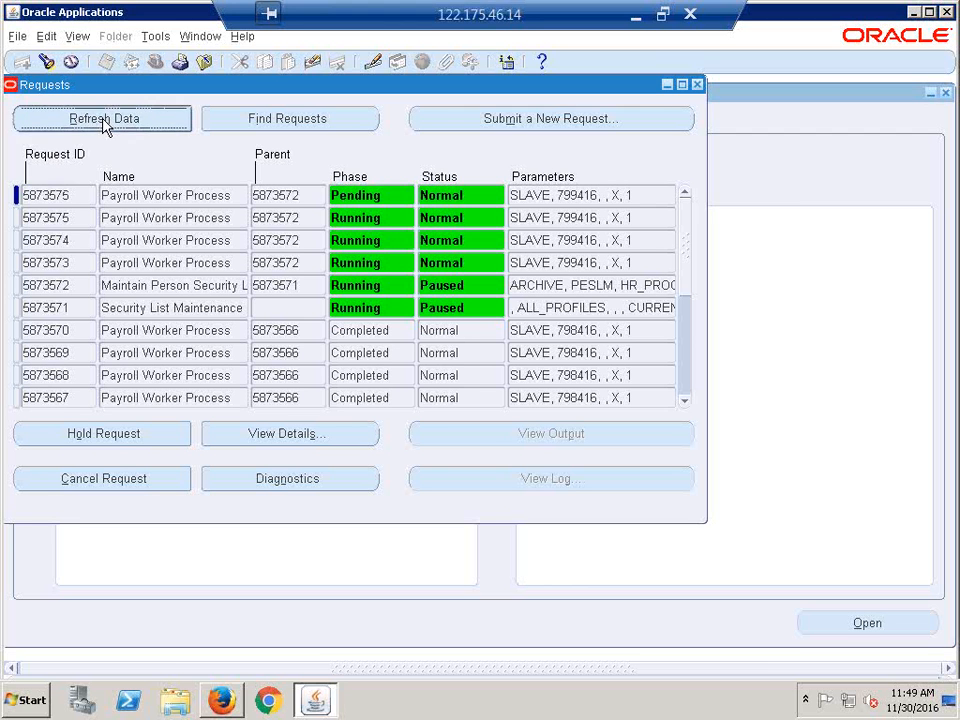
click(103, 119)
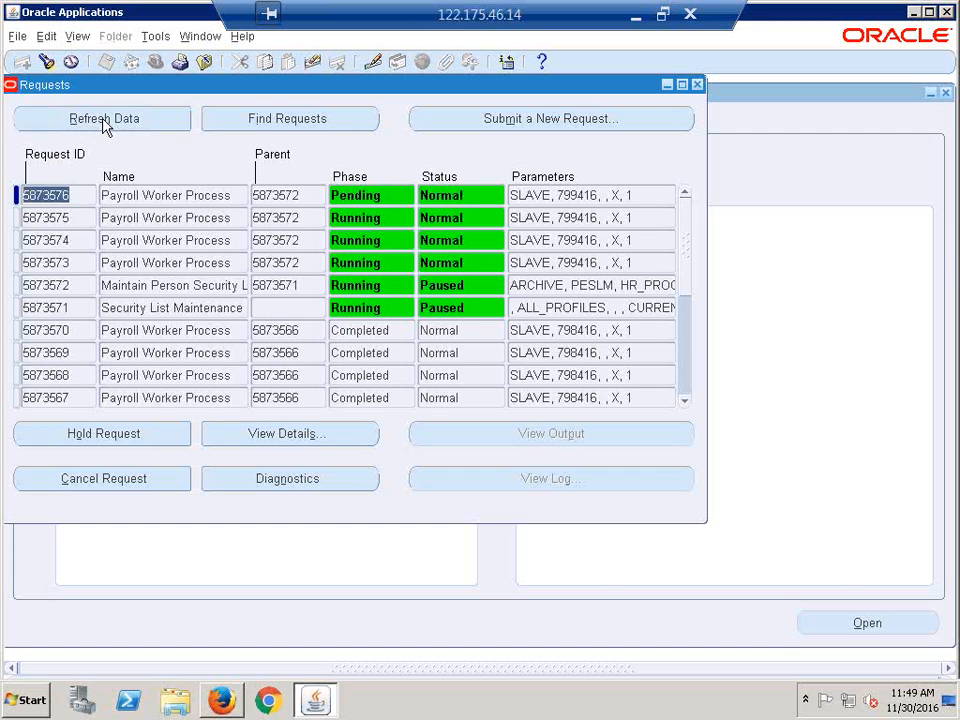
click(104, 127)
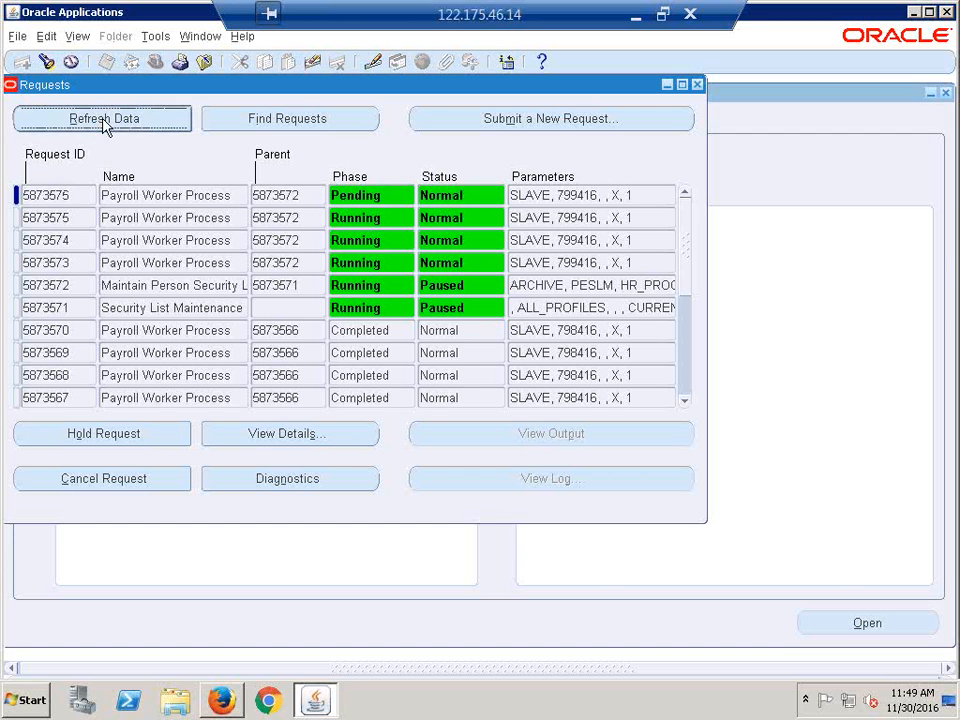
click(103, 121)
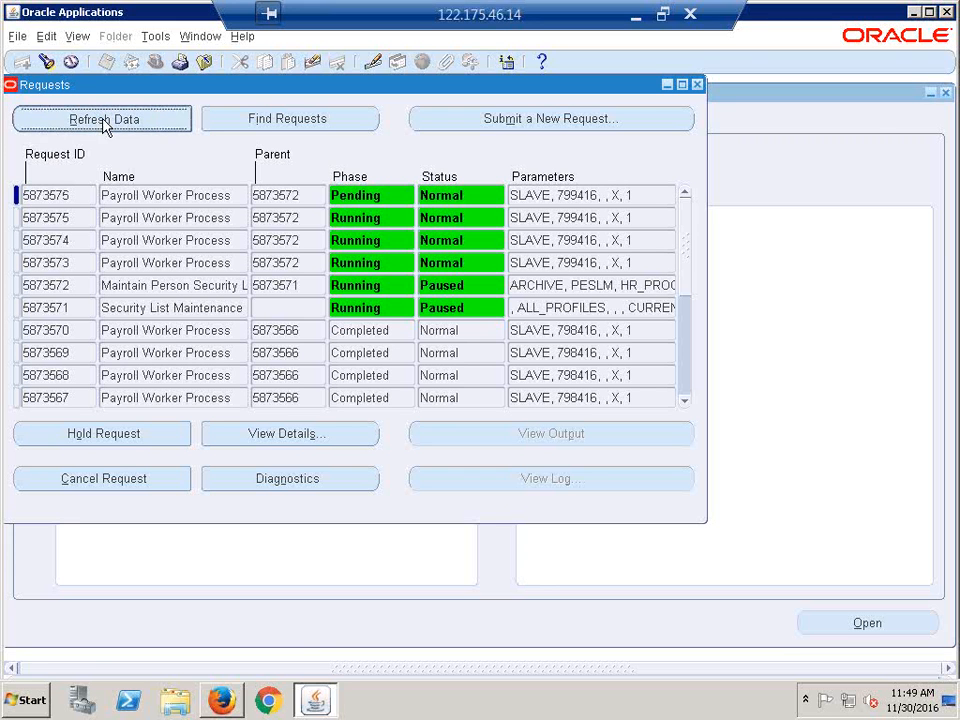
click(103, 121)
click(103, 121)
click(102, 119)
click(102, 120)
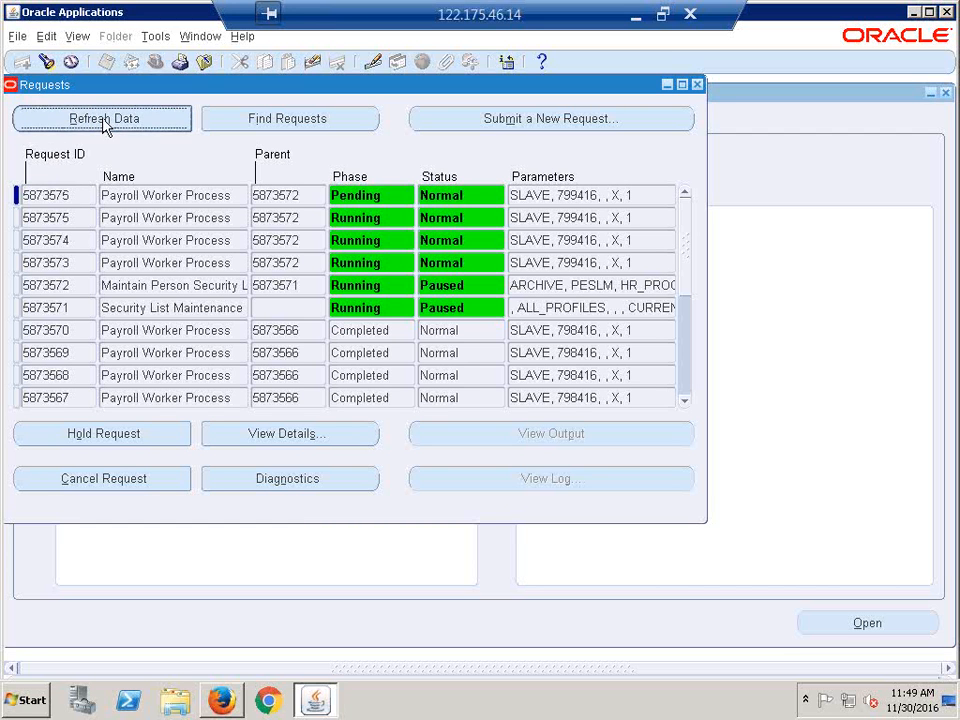
click(106, 127)
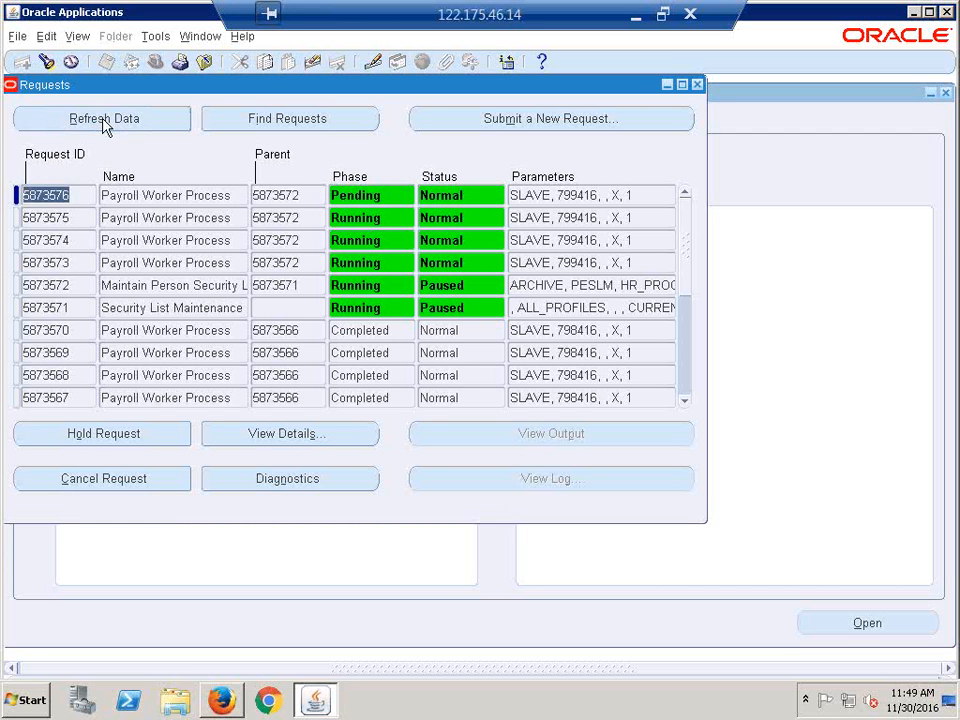
click(102, 119)
click(102, 119)
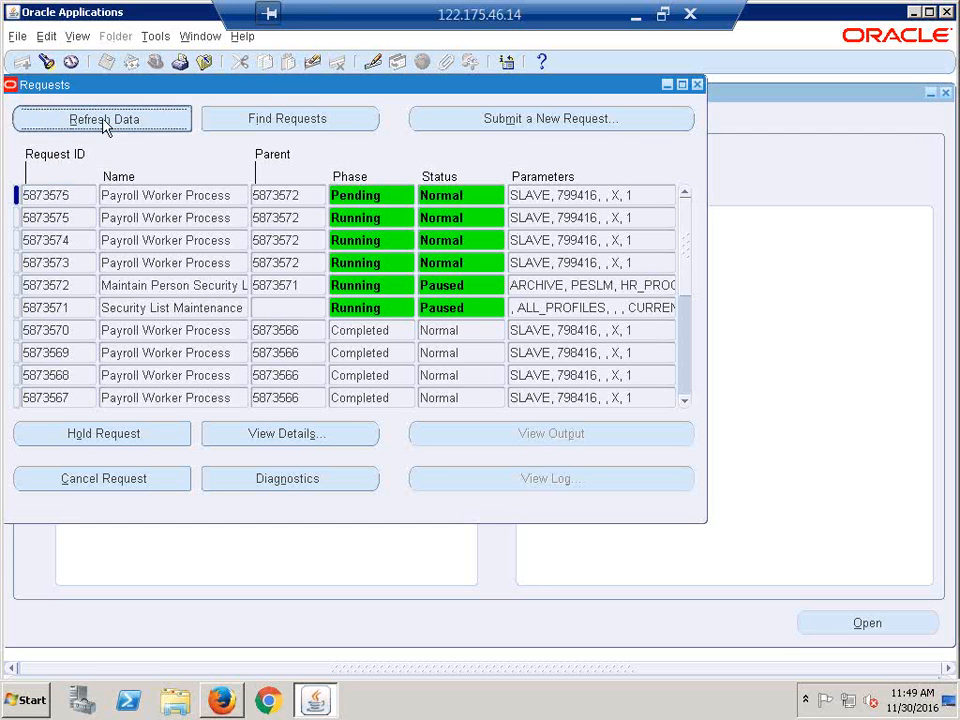
click(102, 119)
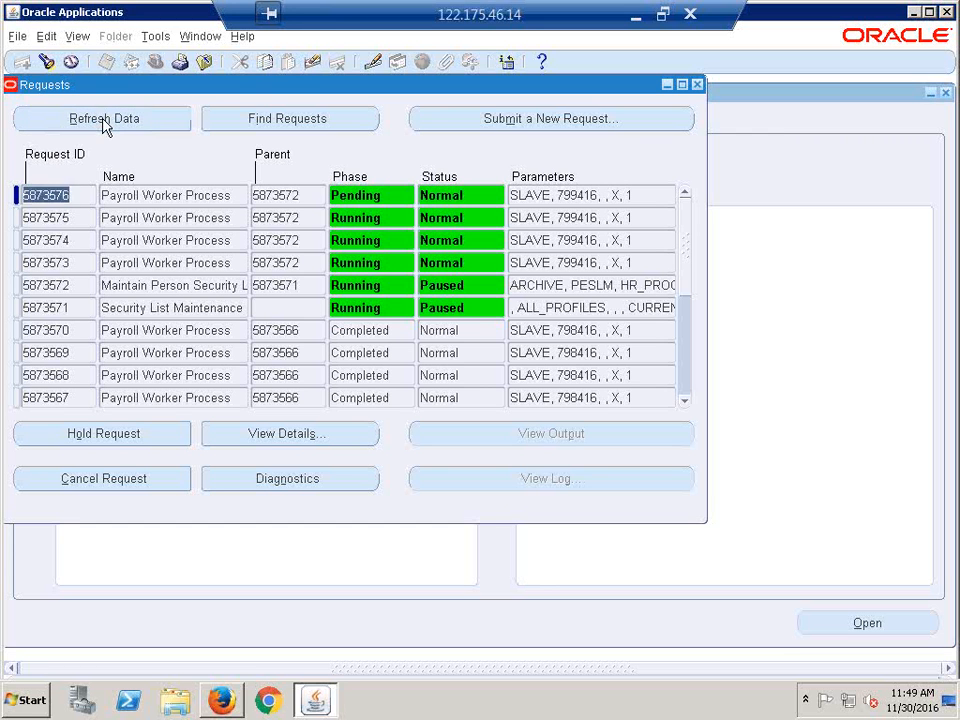
click(104, 122)
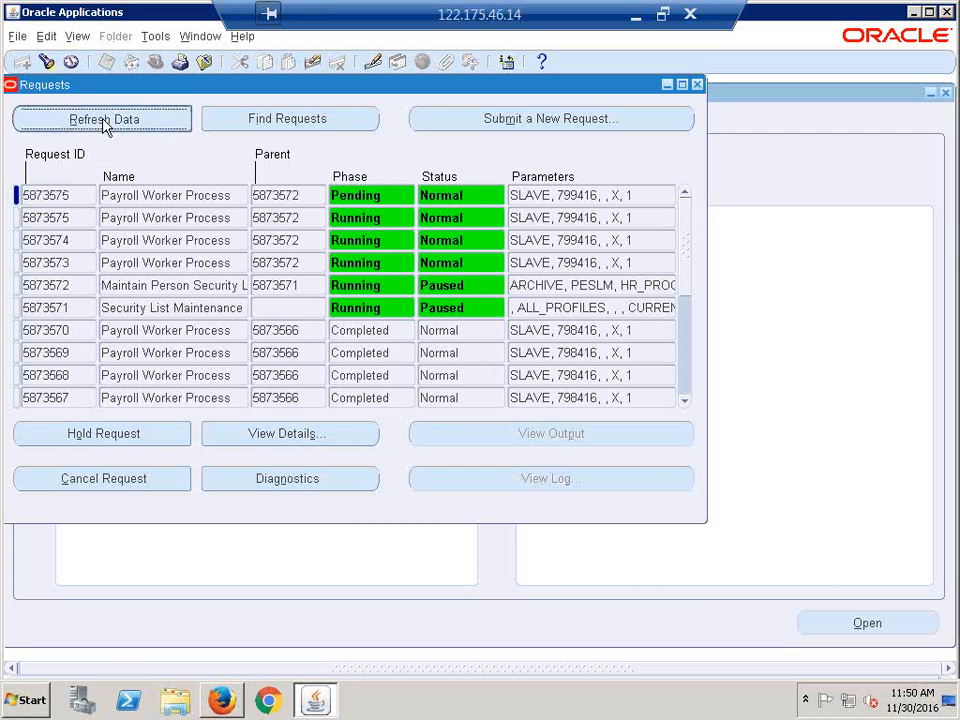
click(104, 124)
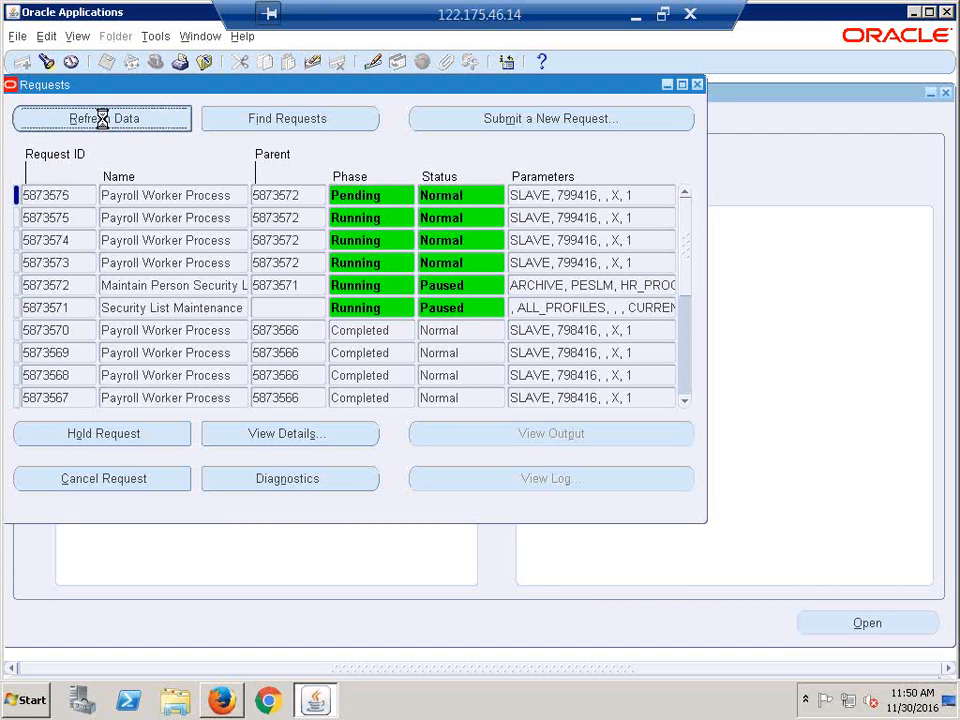
click(102, 119)
click(102, 119)
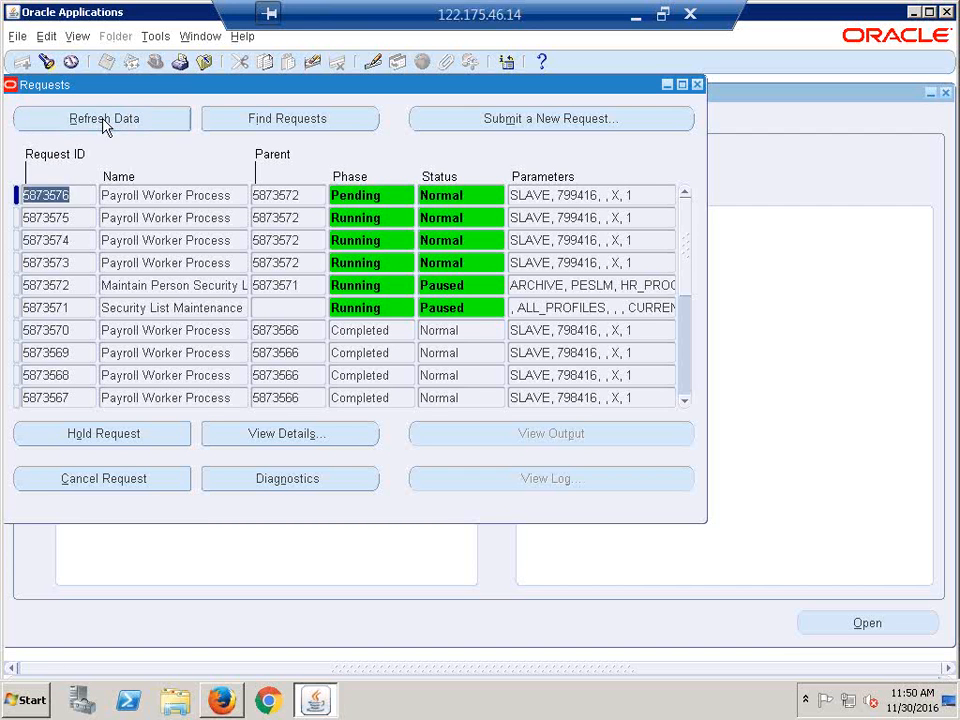
click(104, 122)
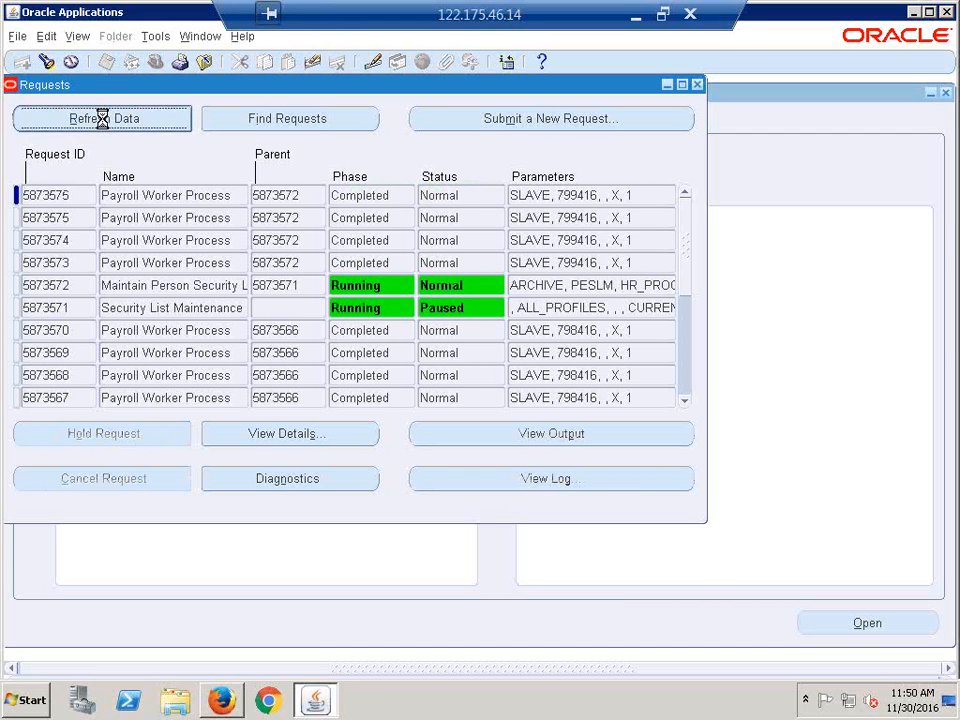
click(103, 121)
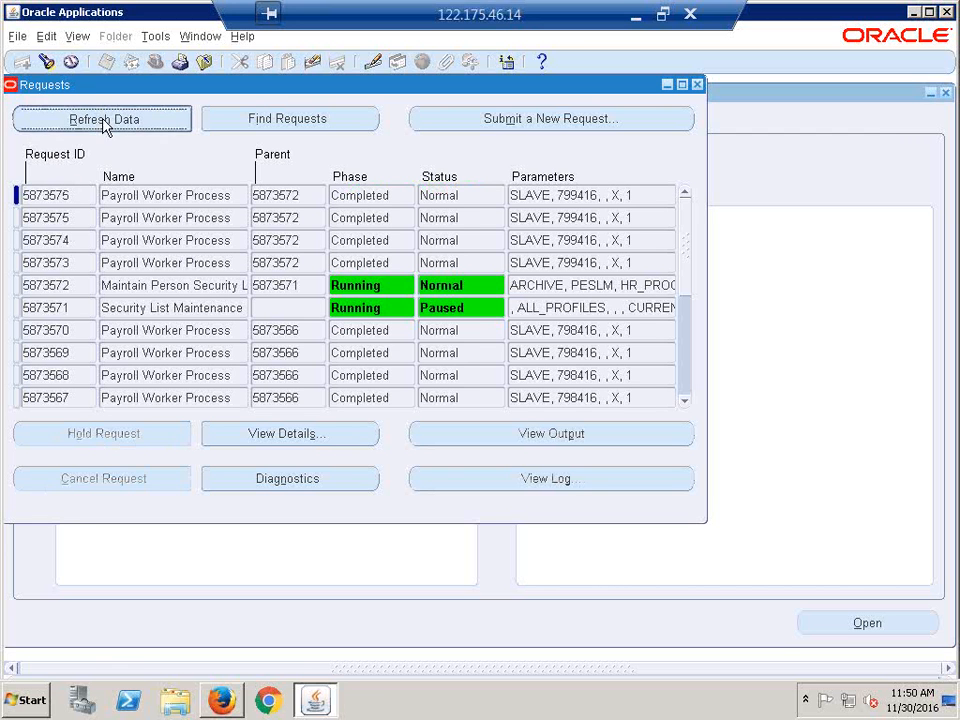
click(103, 120)
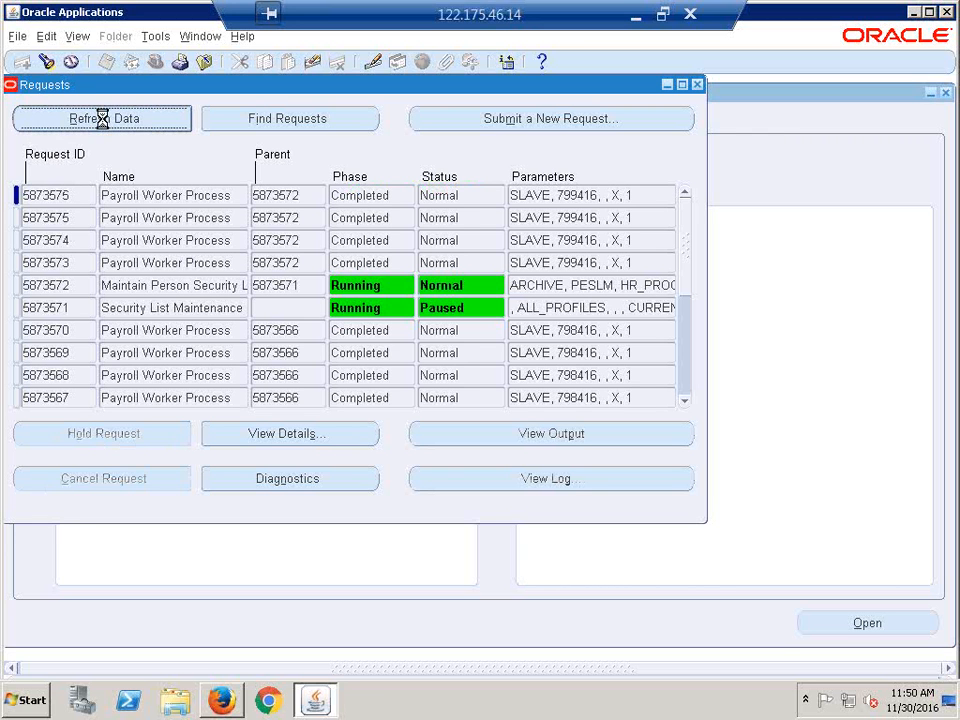
click(103, 120)
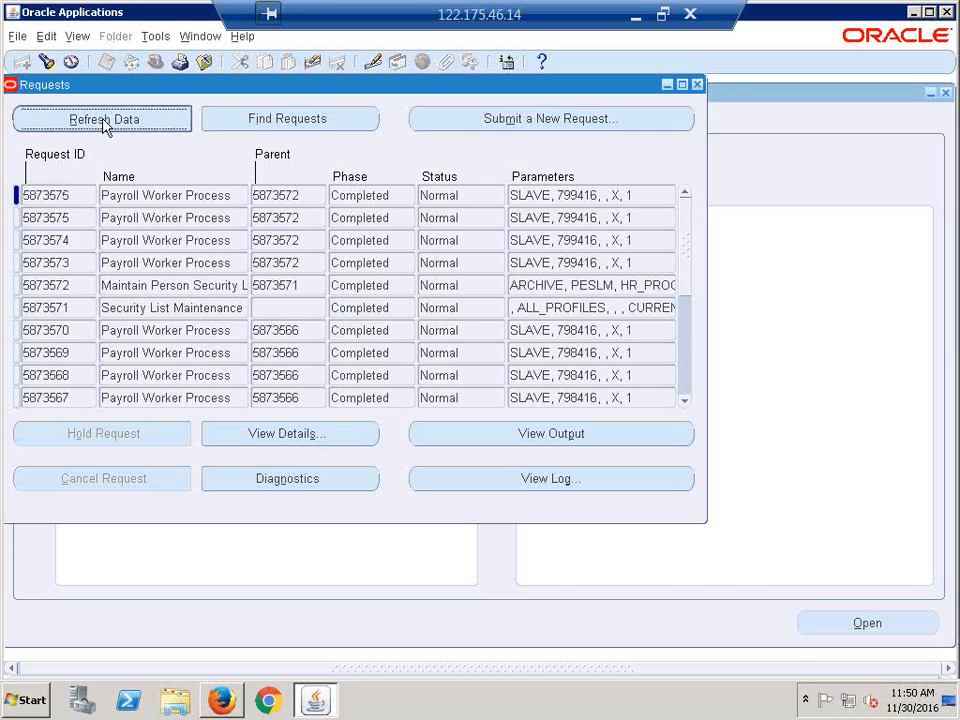
click(697, 84)
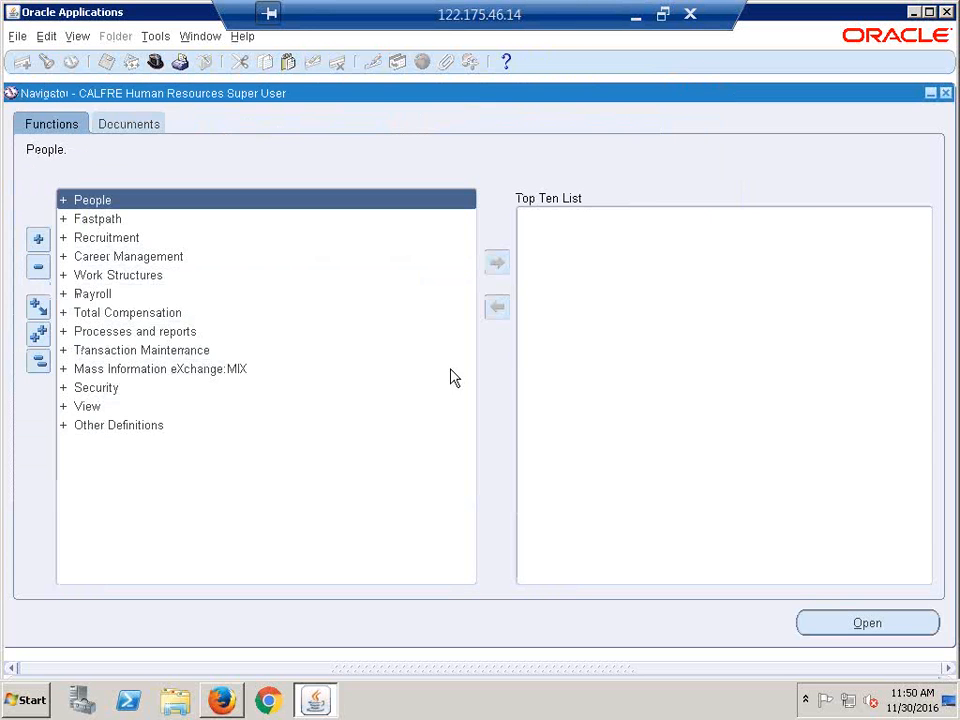
- Switch to CALFRE Accounts Payable Super User and open the Invoices > Entry > Invoices workbench
click(155, 62)
double_click(154, 294)
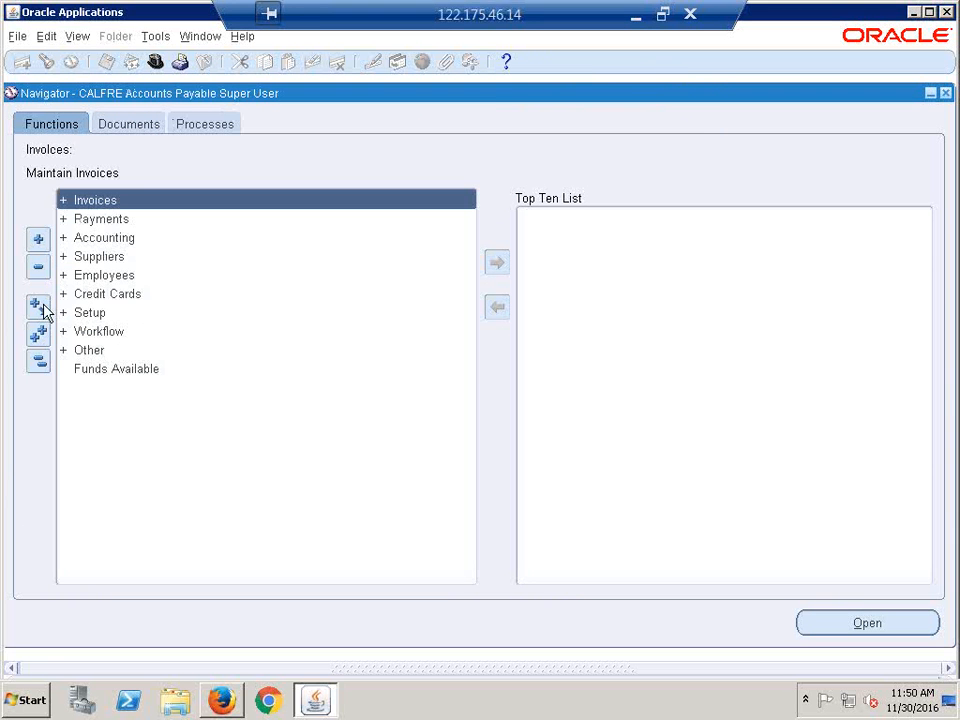
key(Return)
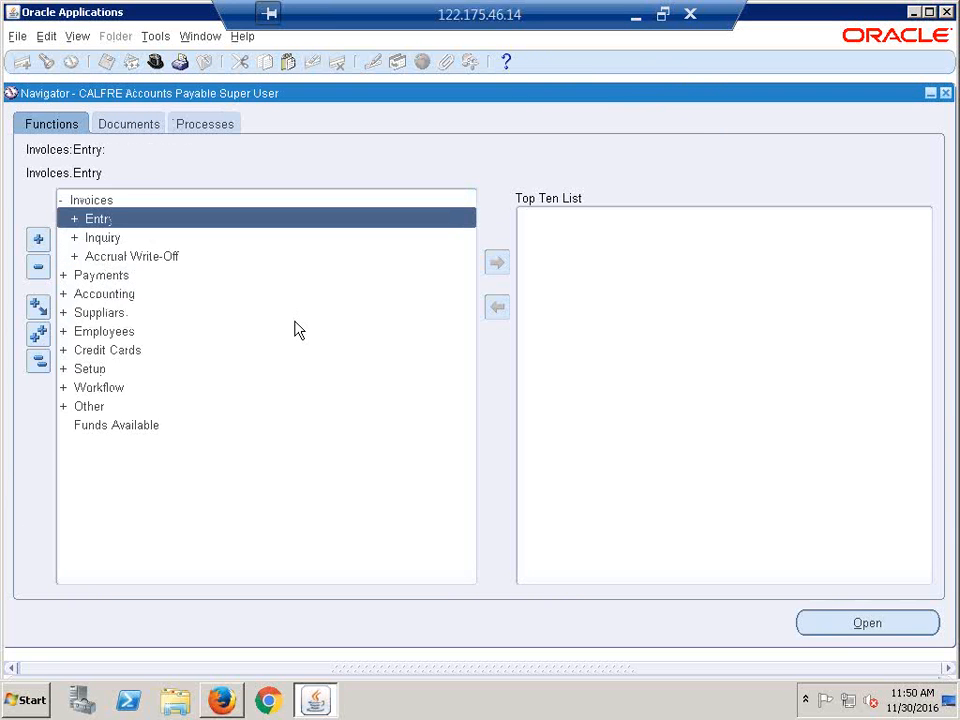
key(Return)
key(Down)
key(Return)
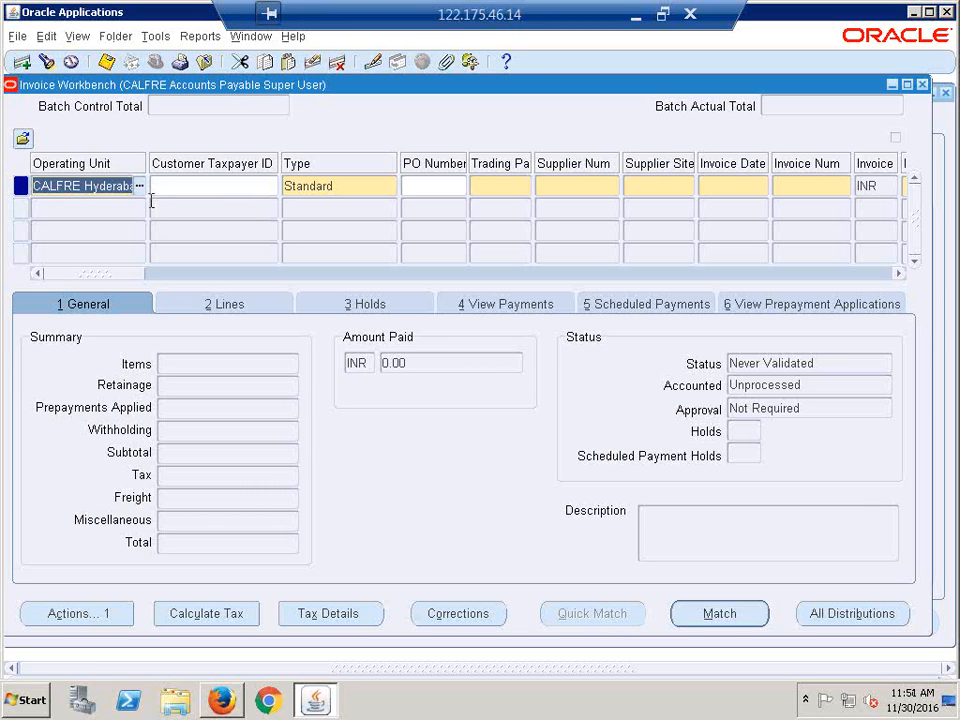
- Start an invoice for operating unit Progress Master with trading partner 3M Health Care
click(139, 186)
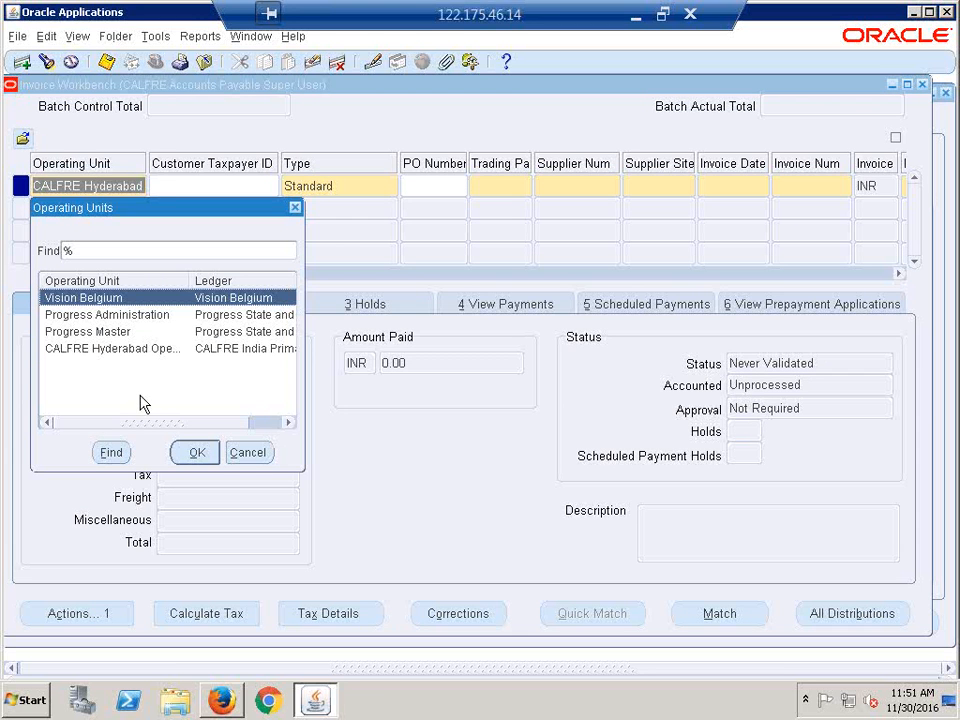
double_click(79, 332)
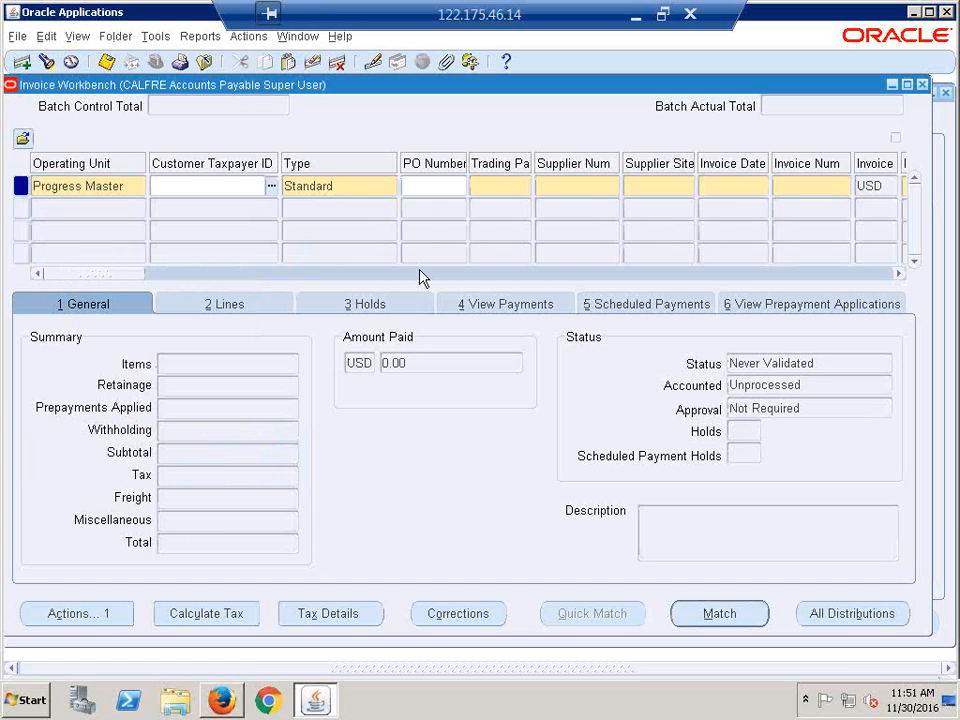
key(Tab)
key(Tab)
key(Tab)
click(526, 186)
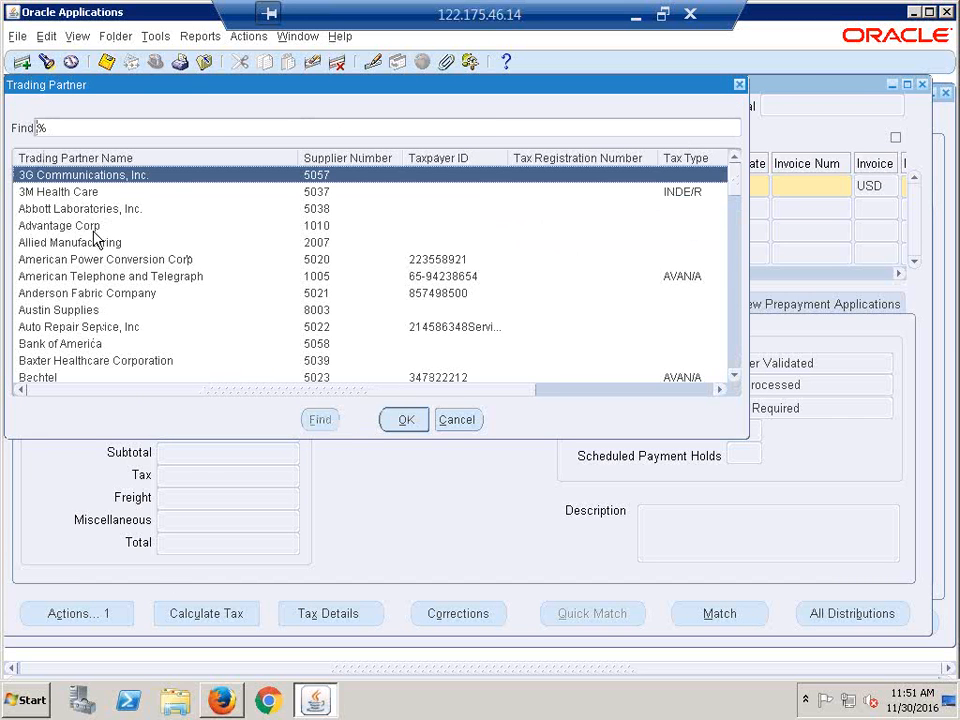
double_click(75, 192)
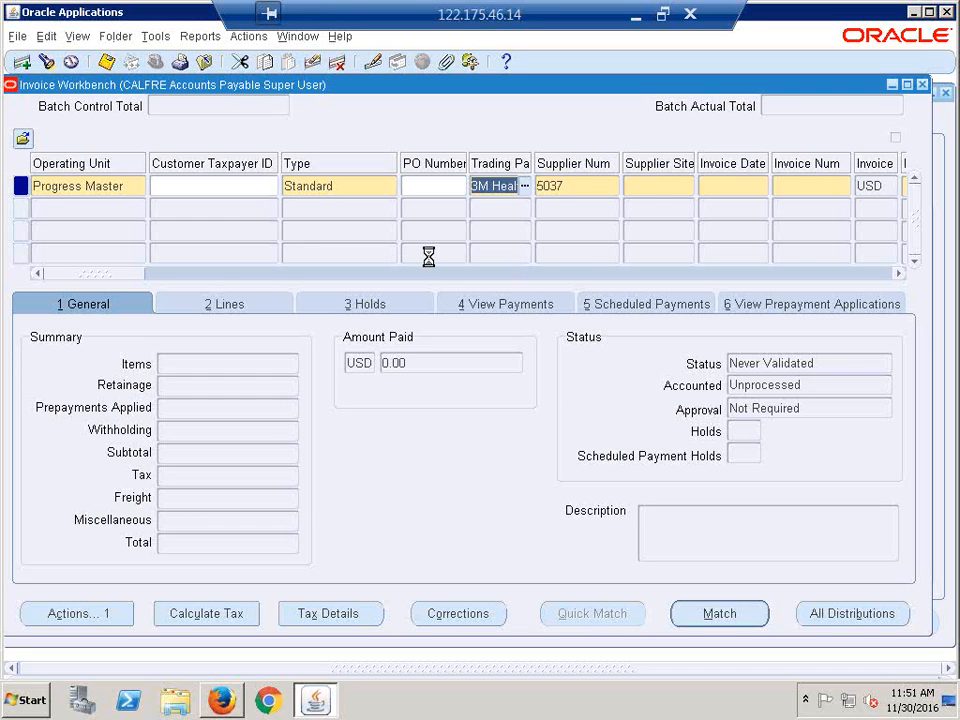
key(Tab)
key(Tab)
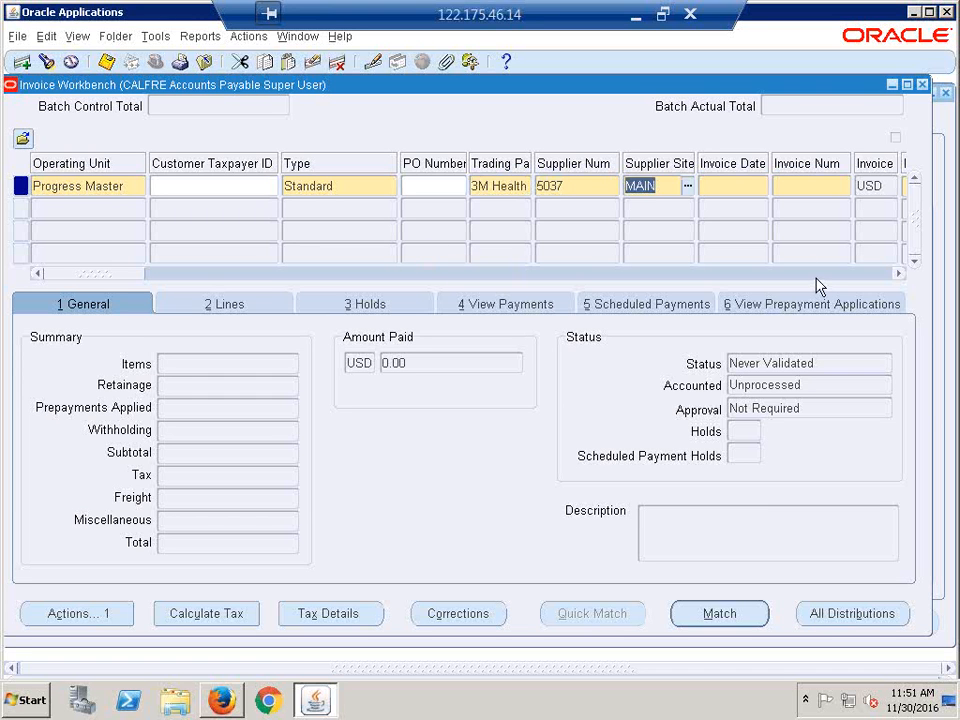
key(Tab)
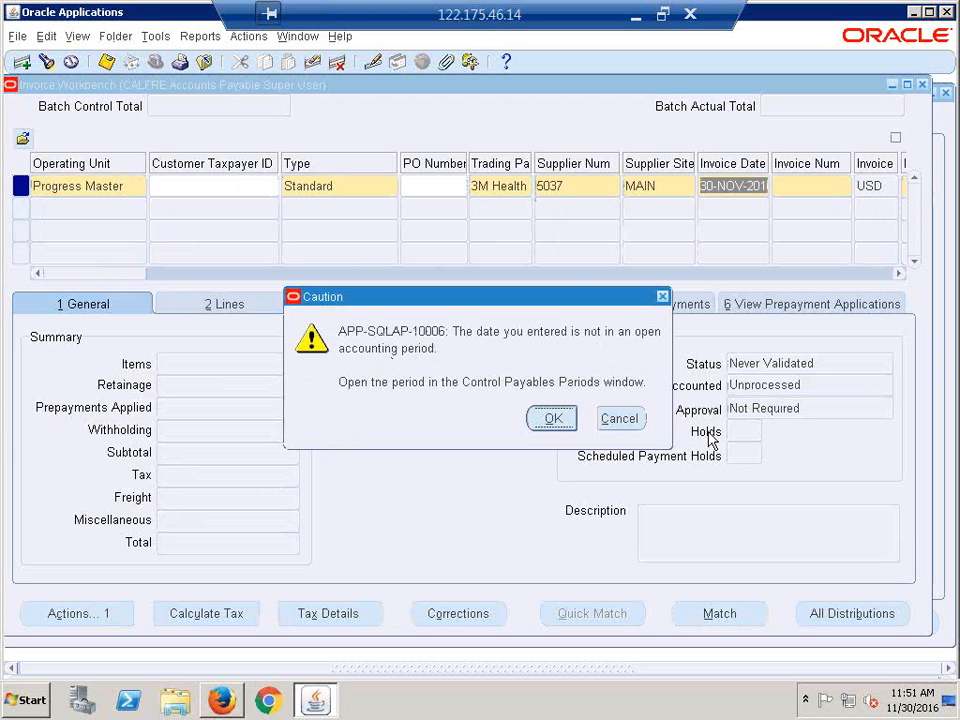
- Dismiss the period-not-open warnings and close the Invoice Workbench without saving
click(619, 420)
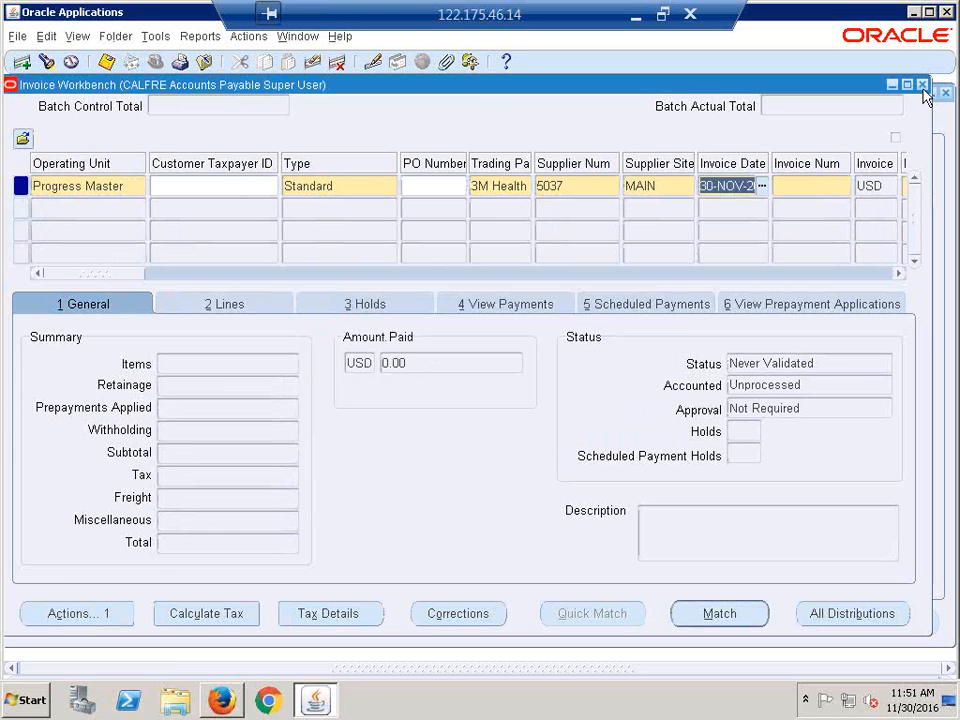
click(923, 90)
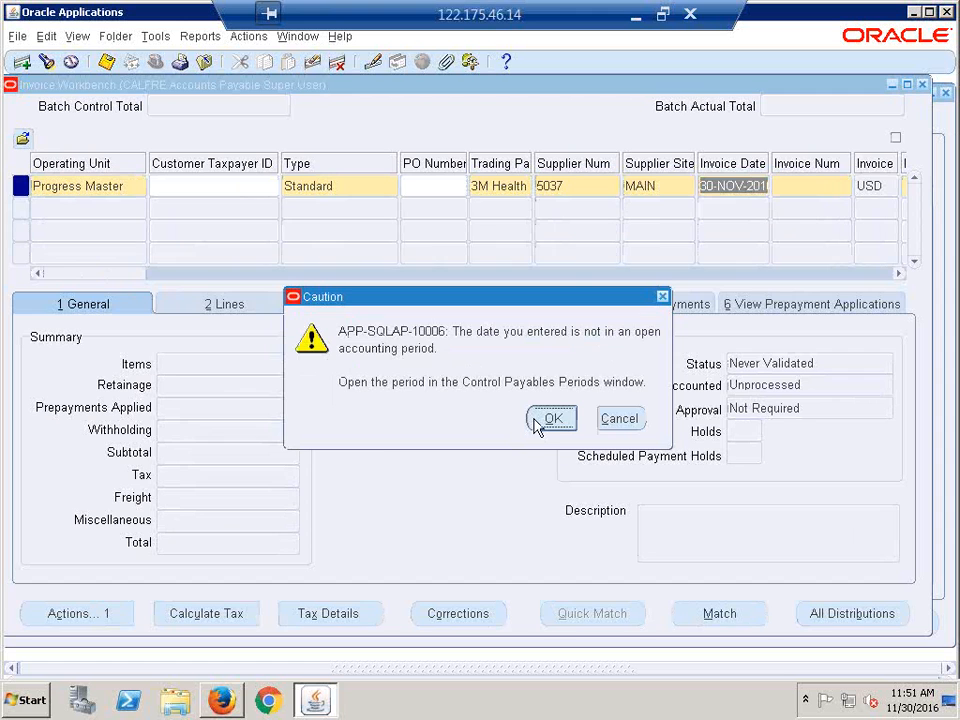
click(552, 418)
click(495, 428)
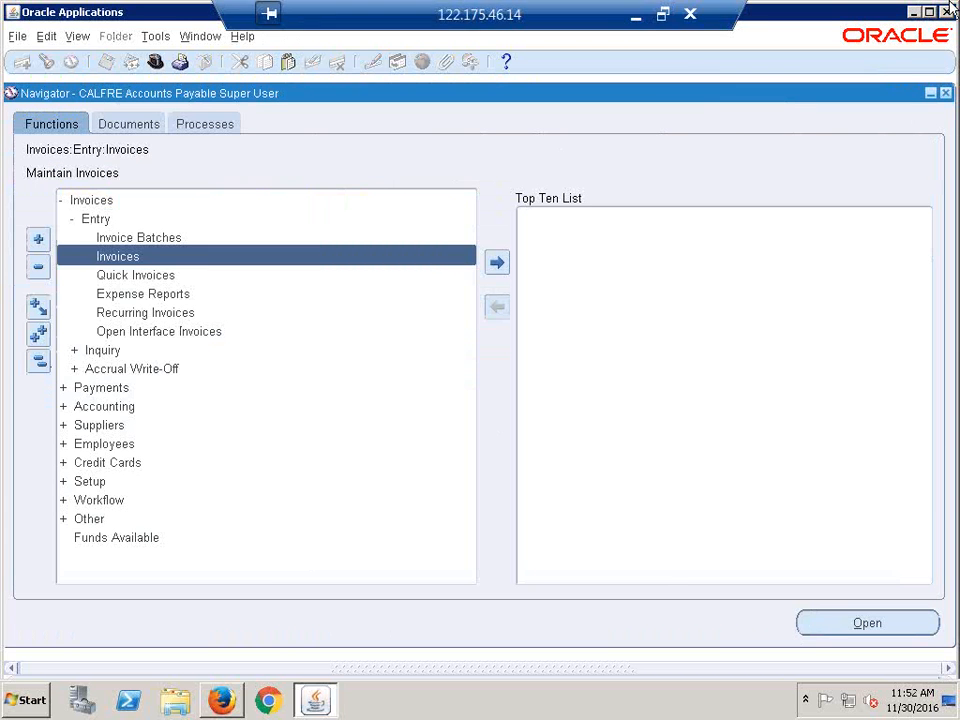
- Back in the Excel recap sheet, scroll to the MOAC row 341 and narrow column A slightly
click(635, 16)
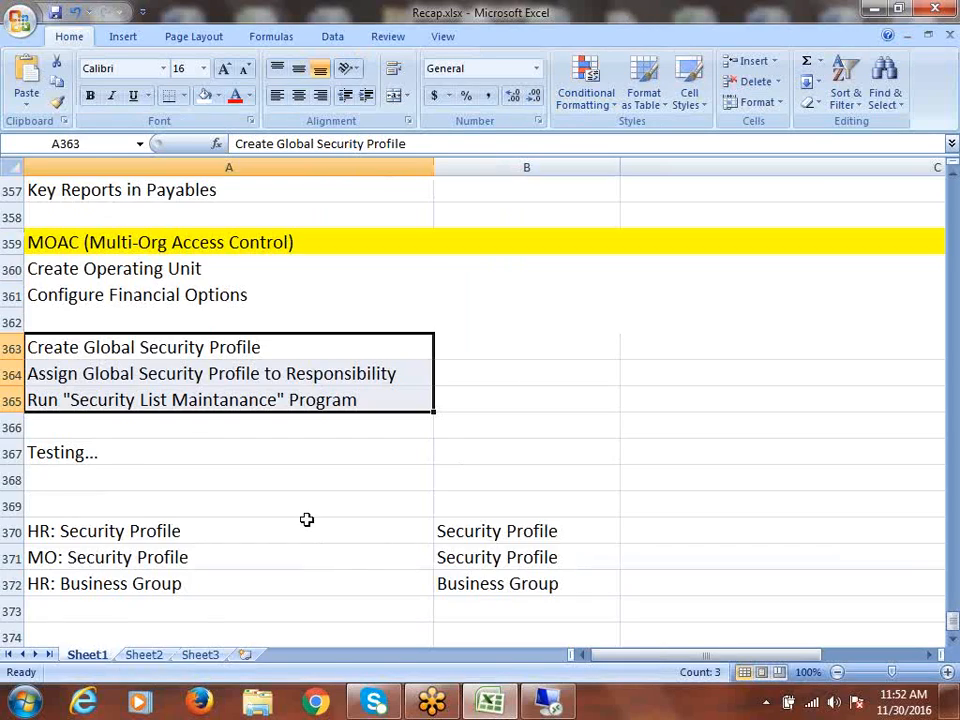
scroll(300, 497, up, 20)
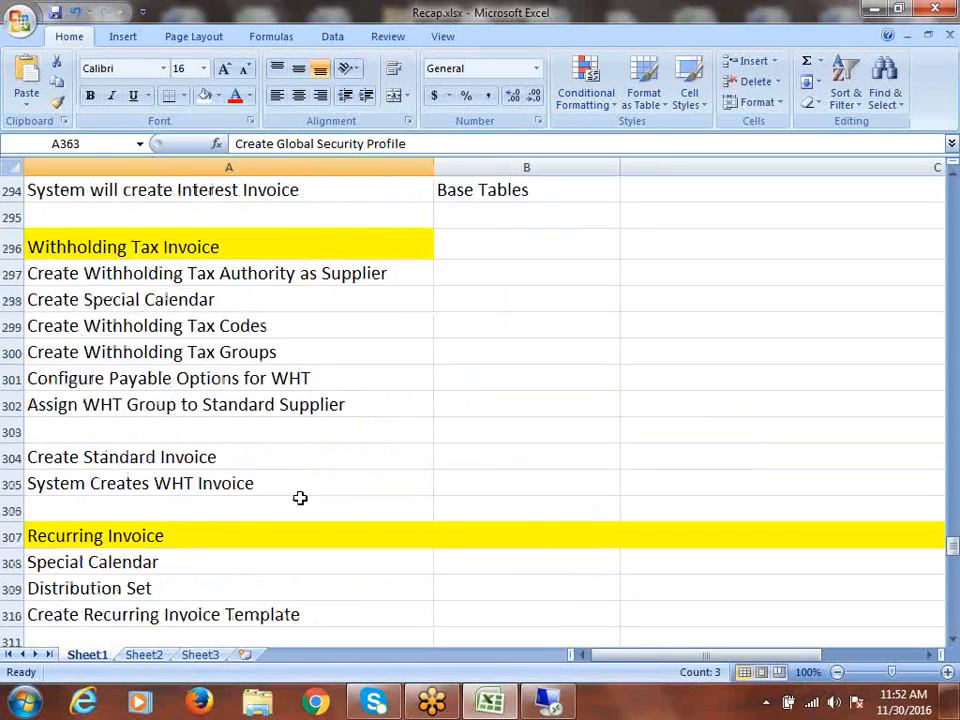
scroll(300, 497, up, 20)
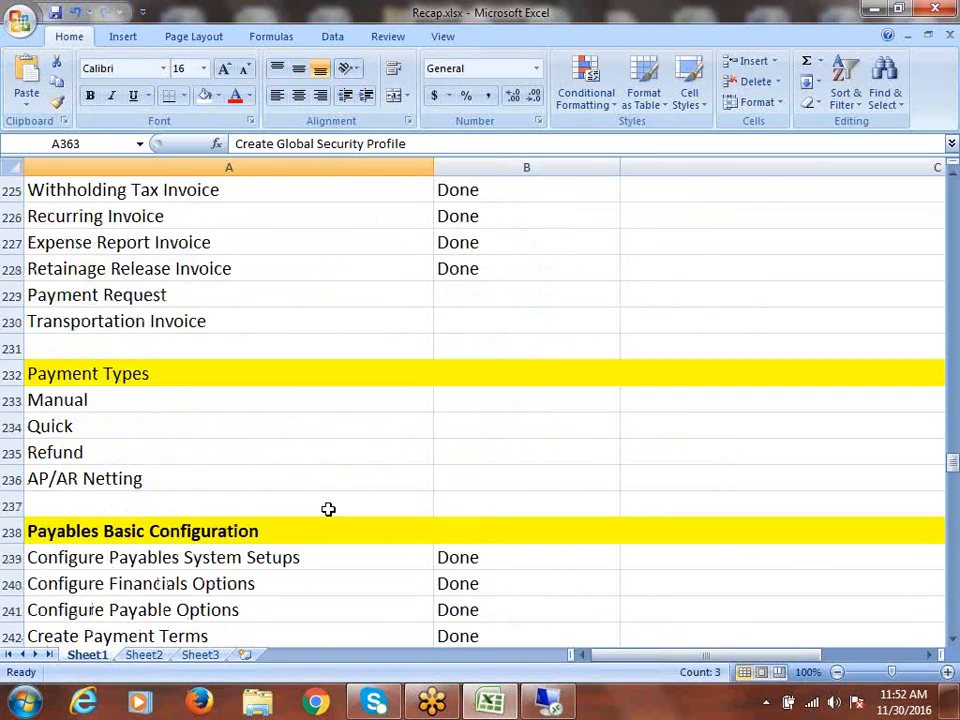
scroll(328, 509, up, 3)
scroll(328, 509, down, 6)
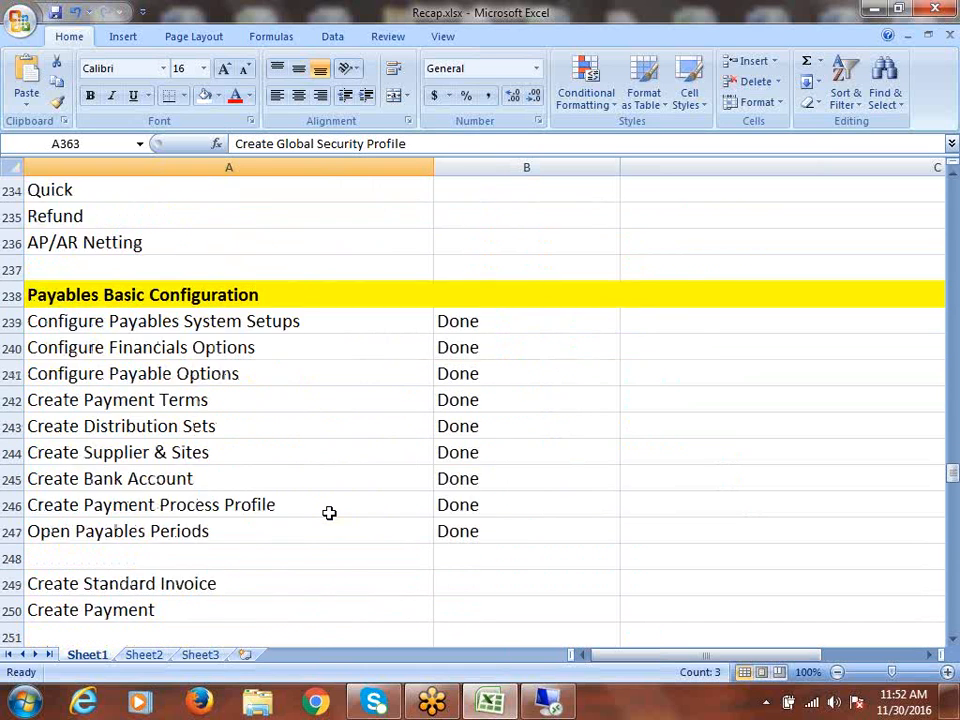
scroll(329, 513, down, 1)
scroll(329, 513, down, 17)
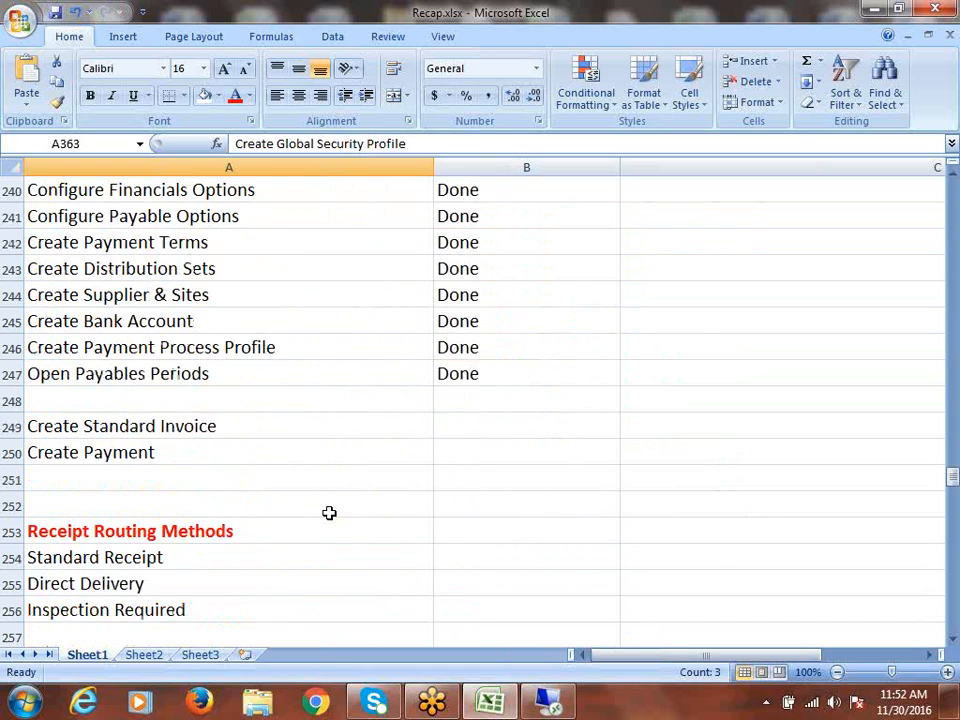
scroll(329, 513, down, 12)
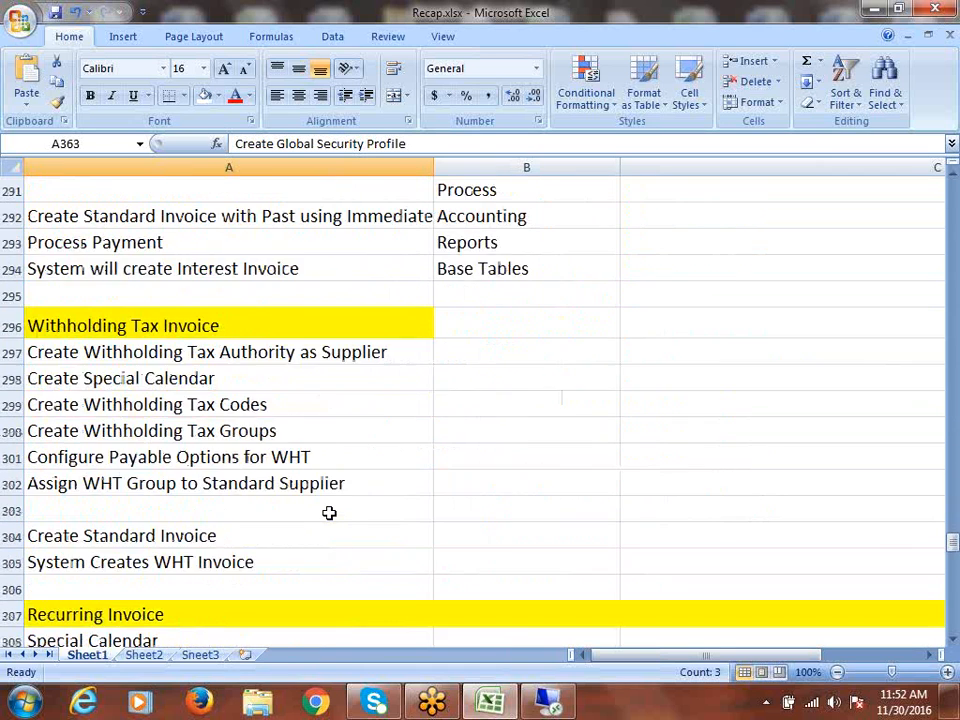
scroll(329, 513, down, 6)
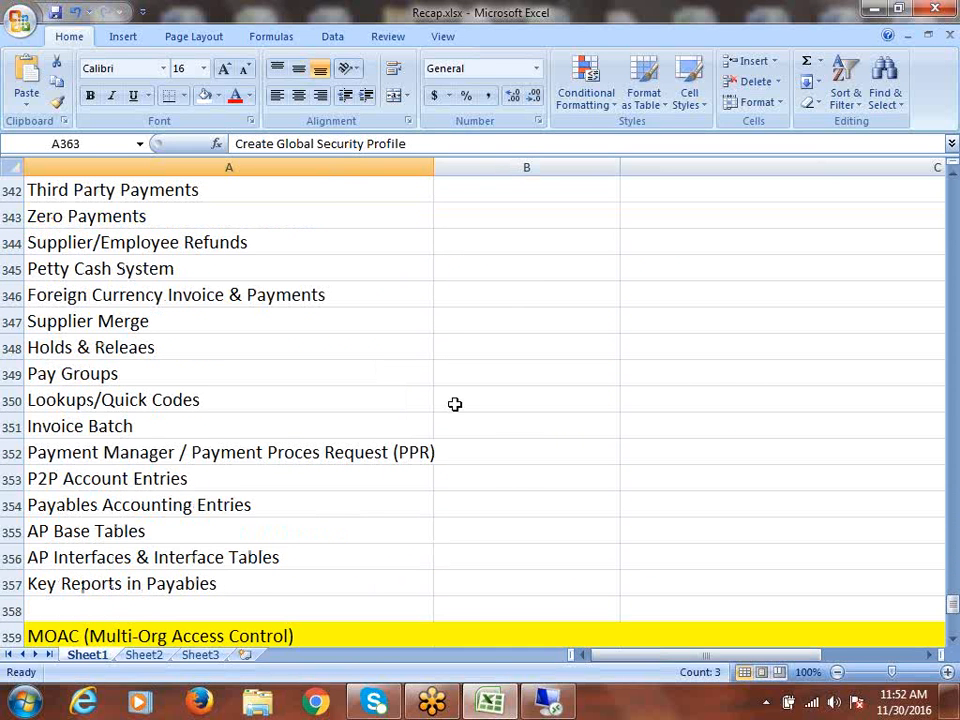
scroll(217, 216, up, 1)
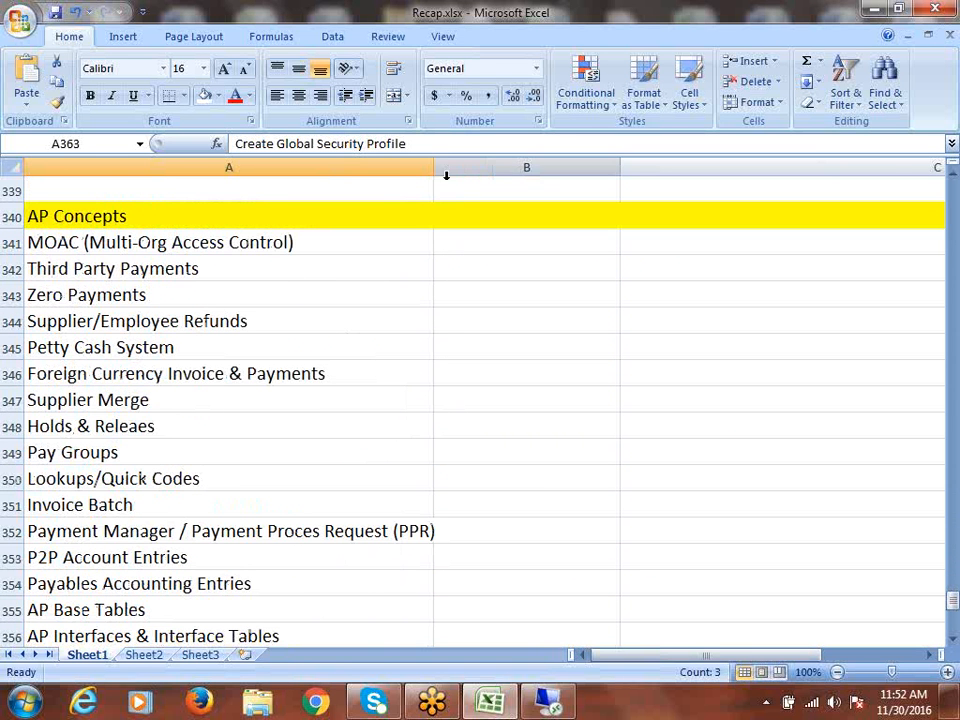
drag(434, 167, 389, 170)
- Enter Done in B341 for the MOAC row and save Recap.xlsx
click(420, 248)
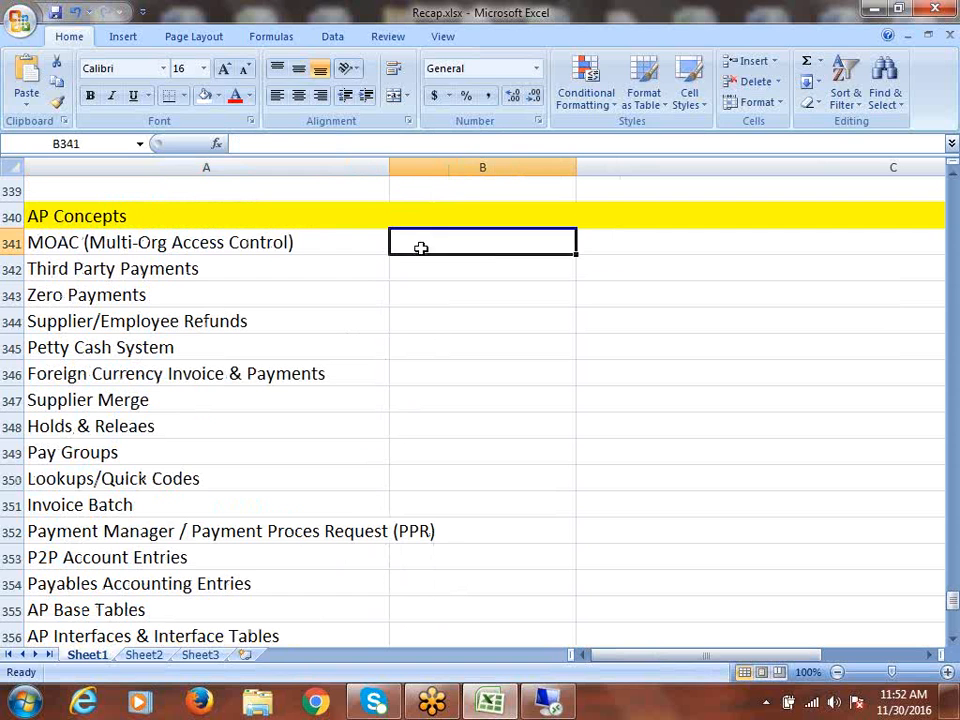
text(d)
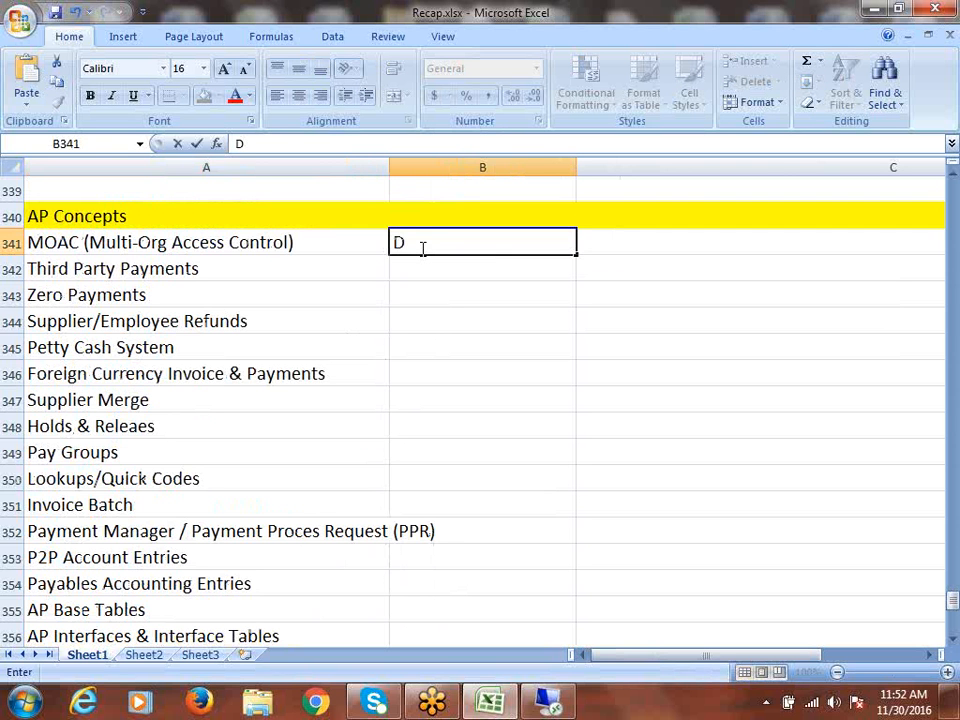
text(one)
key(ctrl+s)
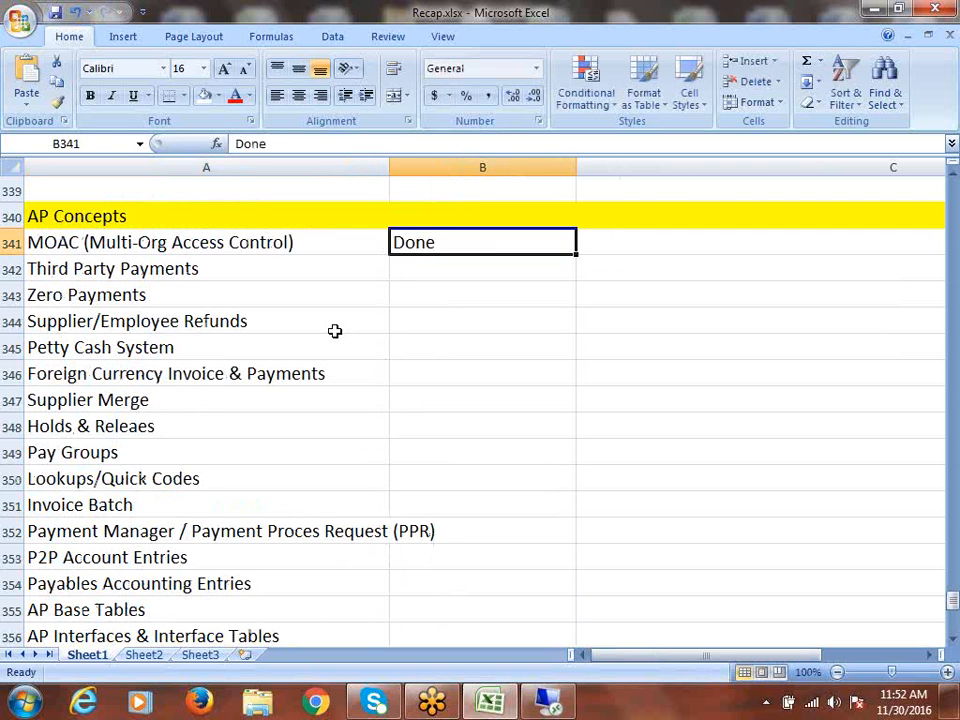
click(203, 269)
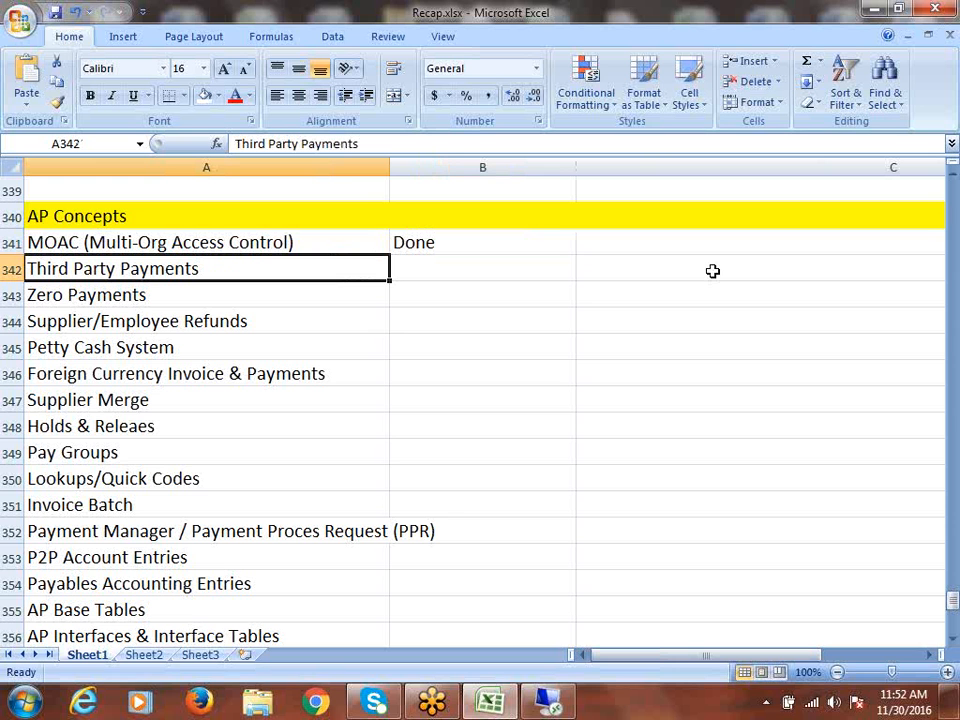